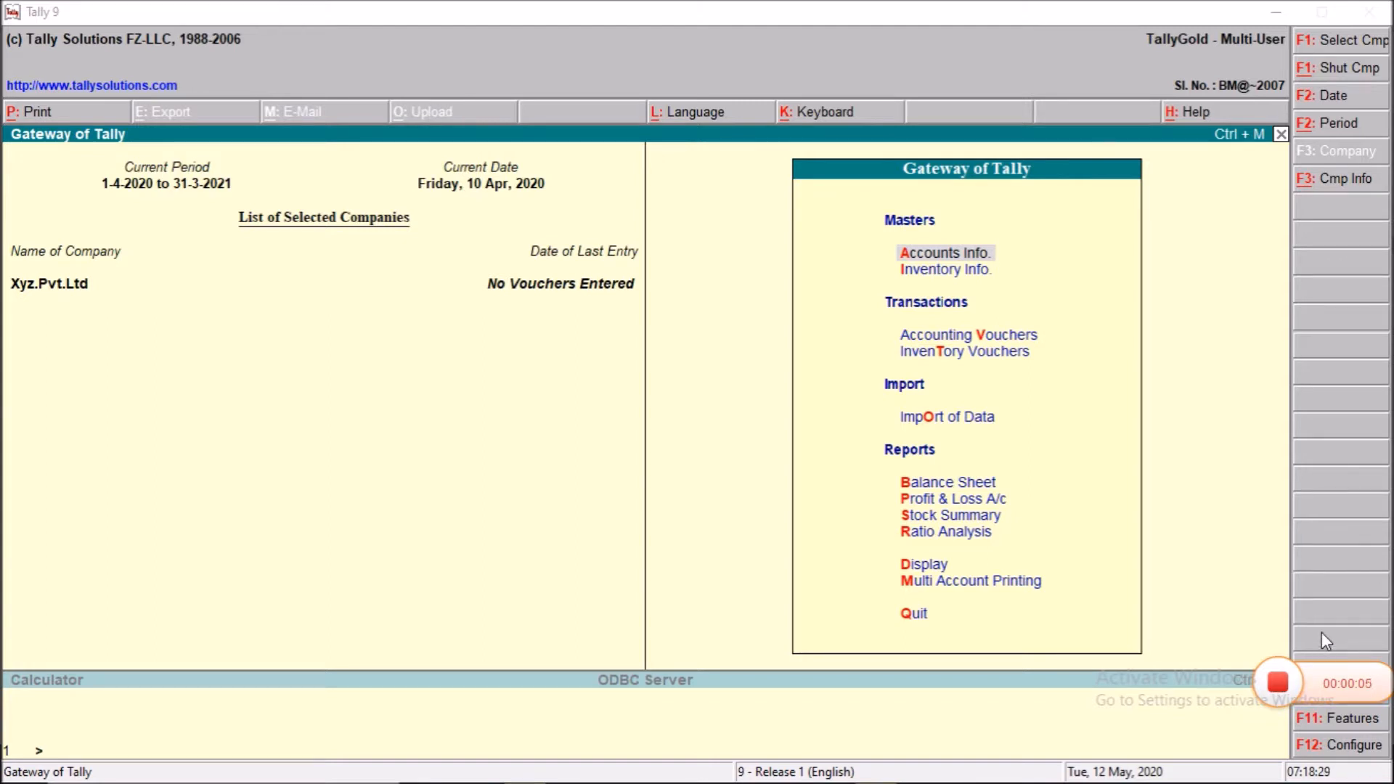
# Look through the list of existing voucher types under the accounts masters, and return to the Gateway of Tally
pyautogui.press('Return')
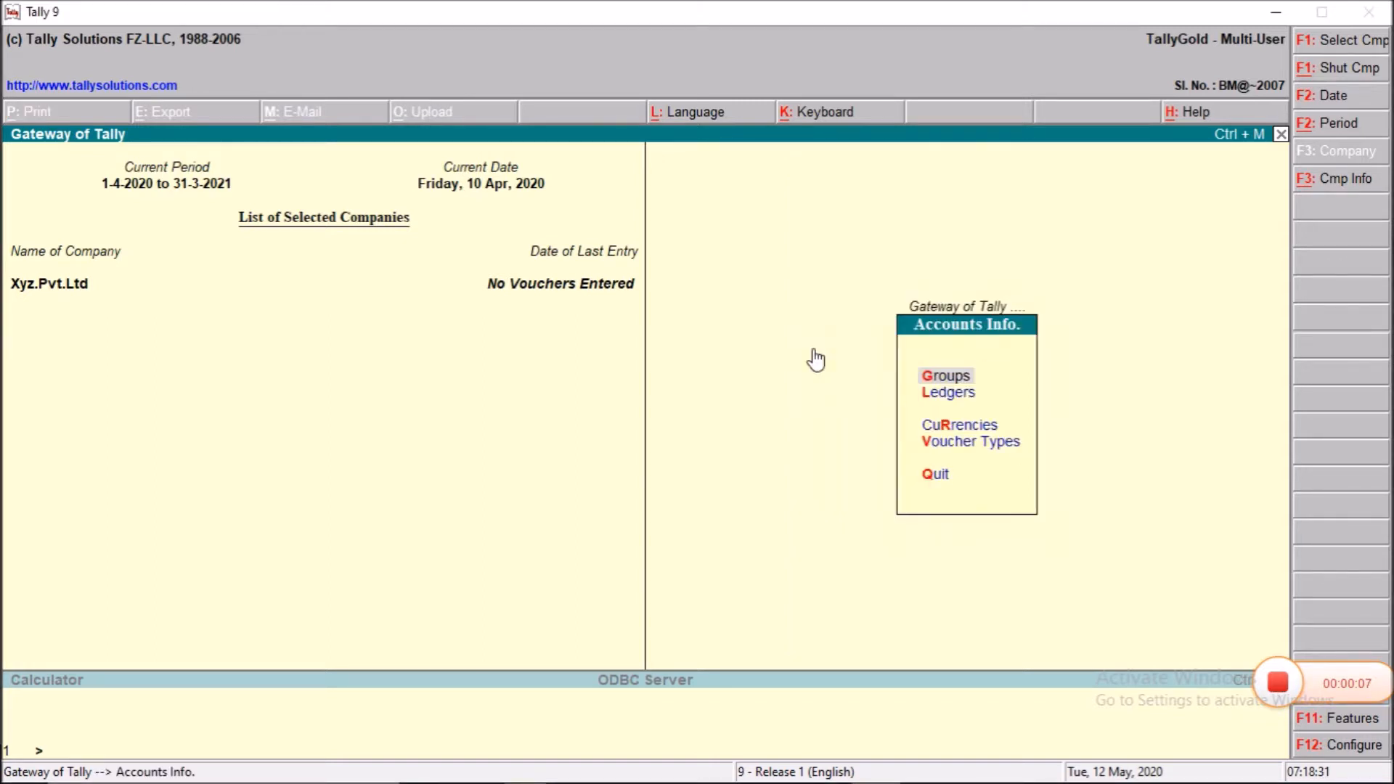
pyautogui.press('Down')
pyautogui.press('Down')
pyautogui.press('Down')
pyautogui.press('Return')
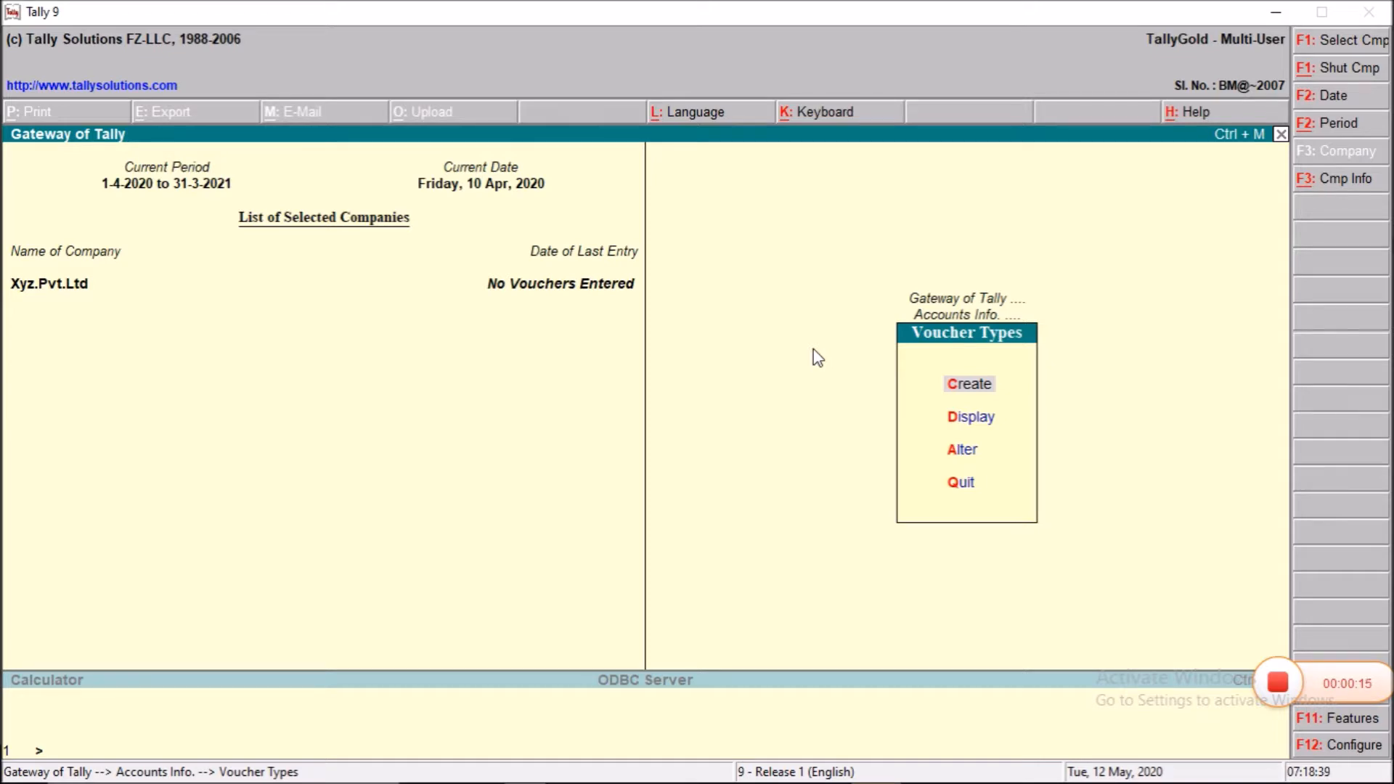
pyautogui.press('d')
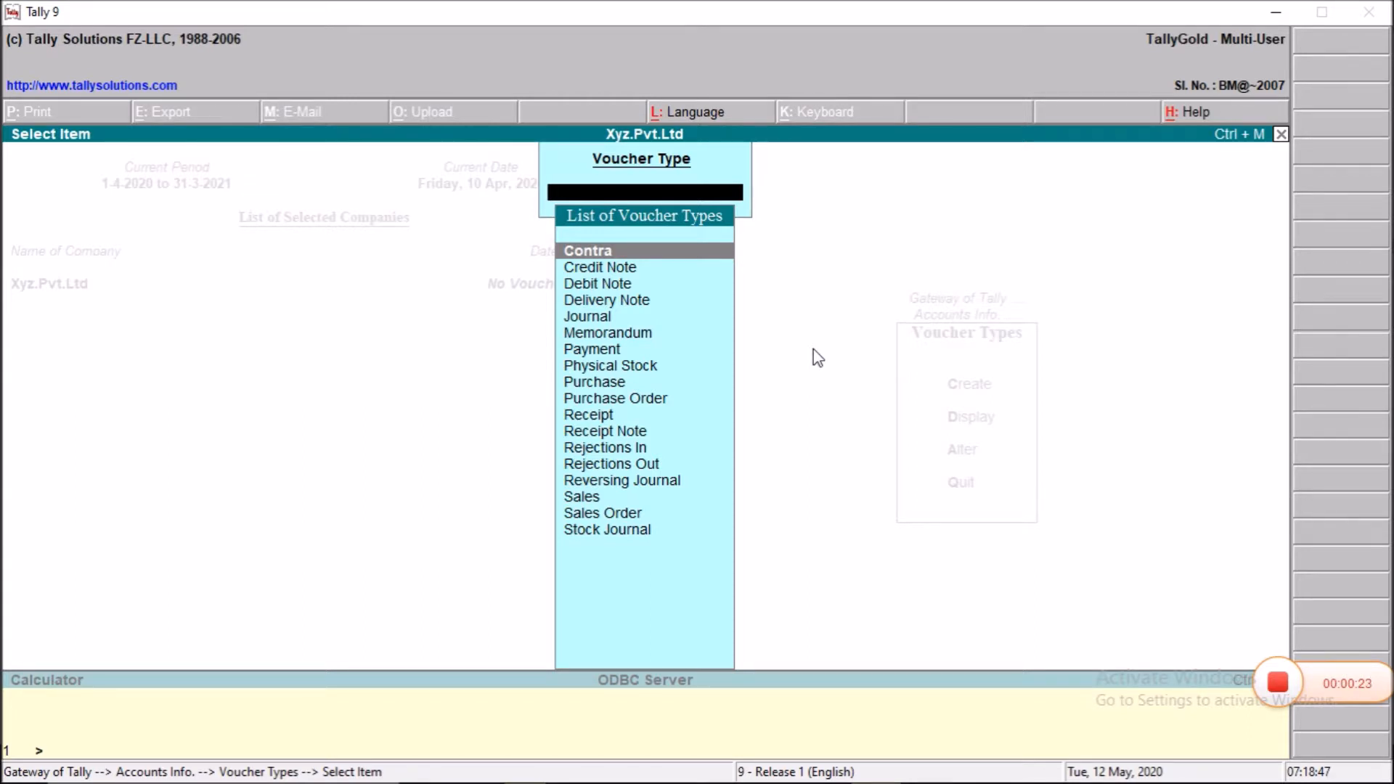
pyautogui.press('Escape')
pyautogui.press('Escape')
pyautogui.press('Escape')
pyautogui.press('Escape')
pyautogui.press('Escape')
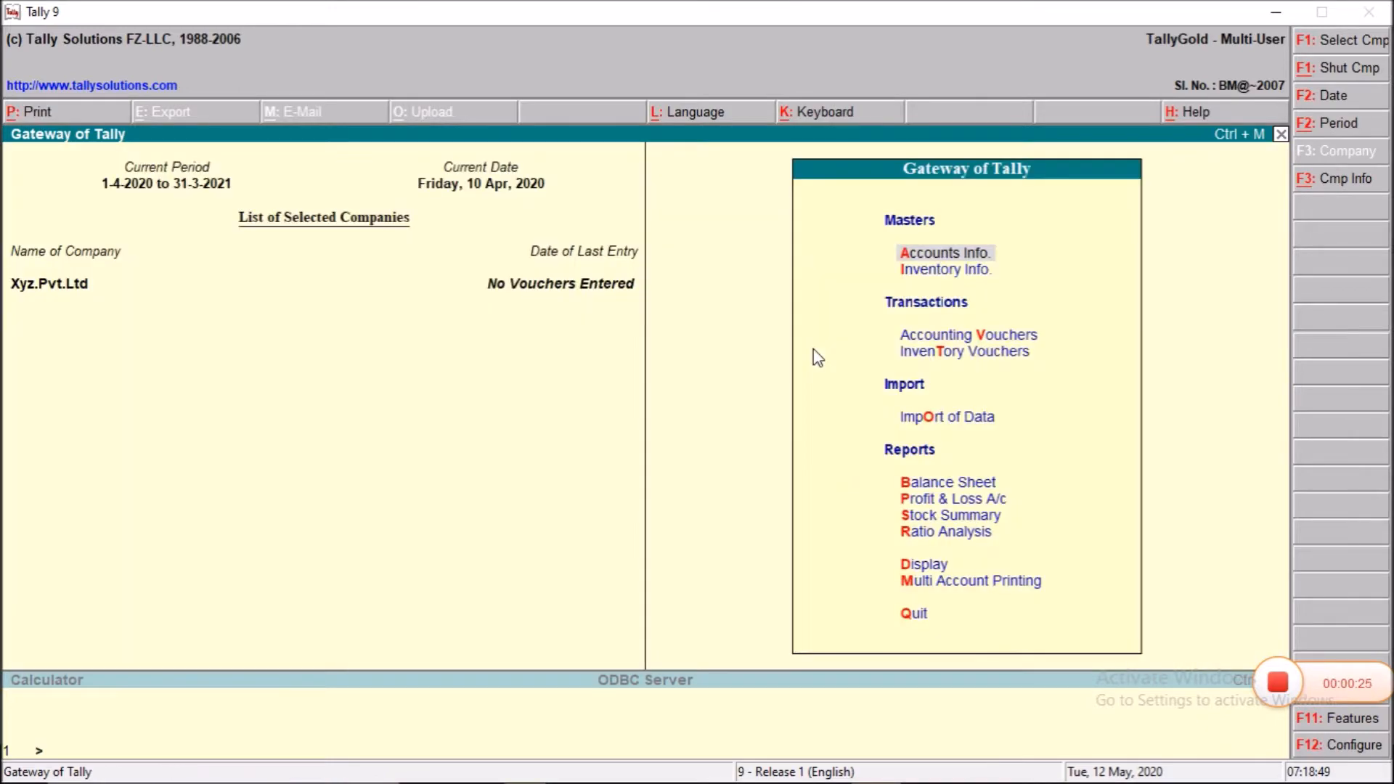
# Switch to the PDF course notes and examine the sample transactions, accounts affected, journal entries, ledger postings and trial balance
pyautogui.hotkey('alt', 'Tab')
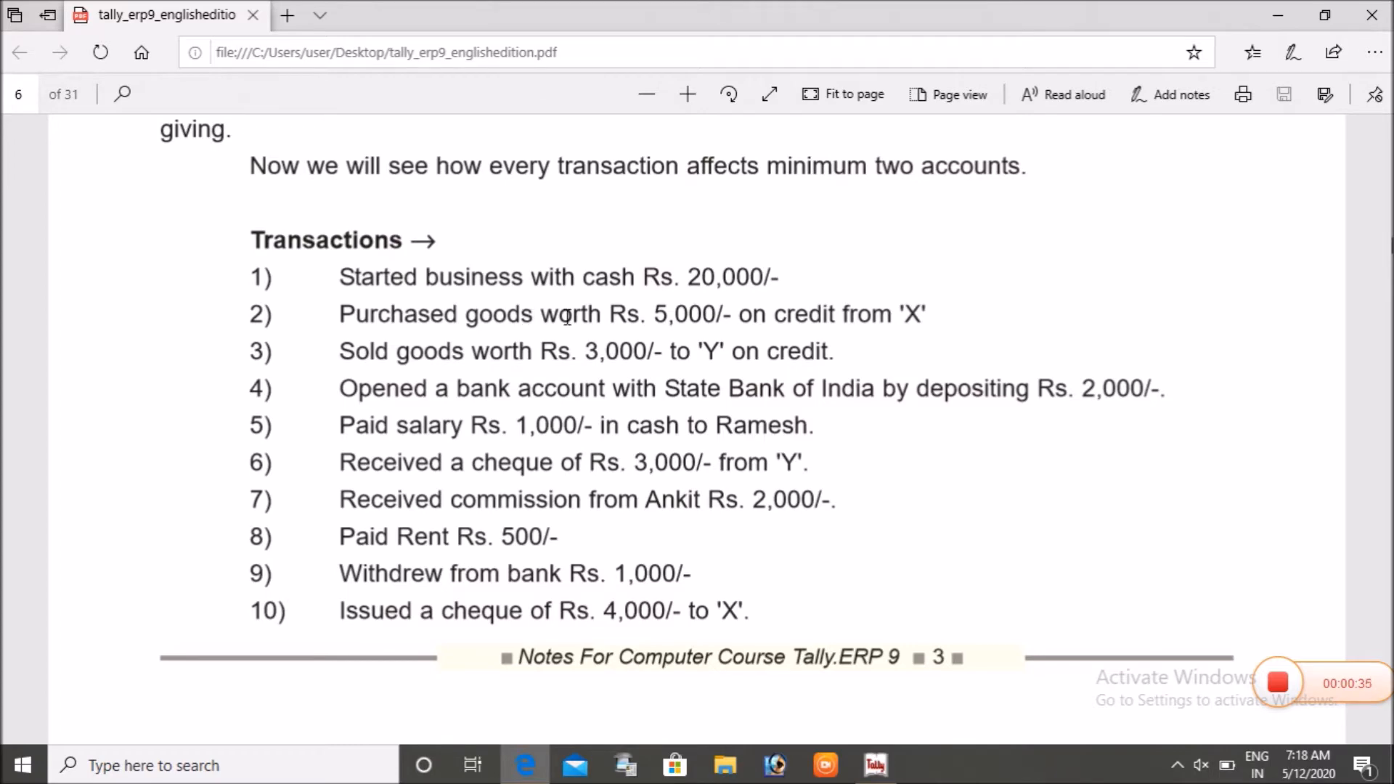
pyautogui.scroll(-10, 434, 308)
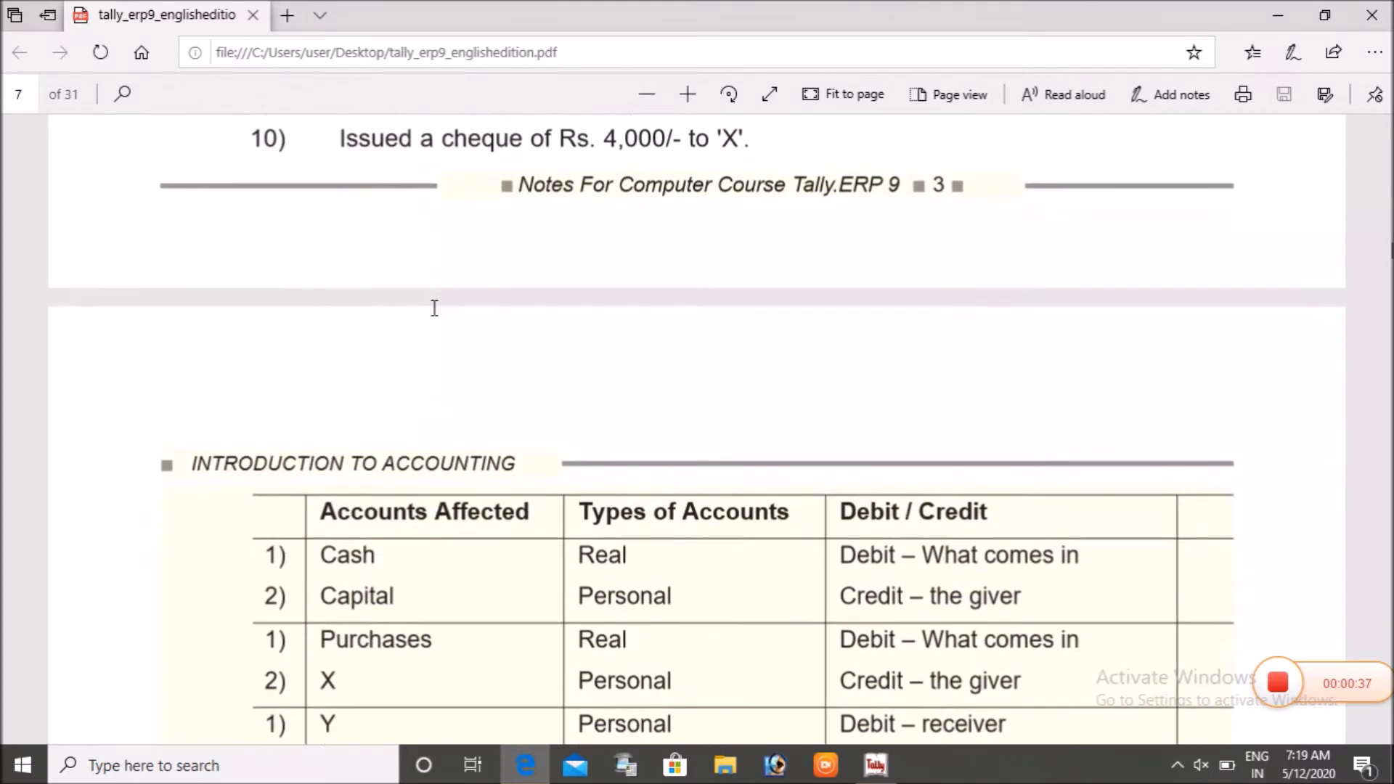
pyautogui.scroll(-15, 435, 317)
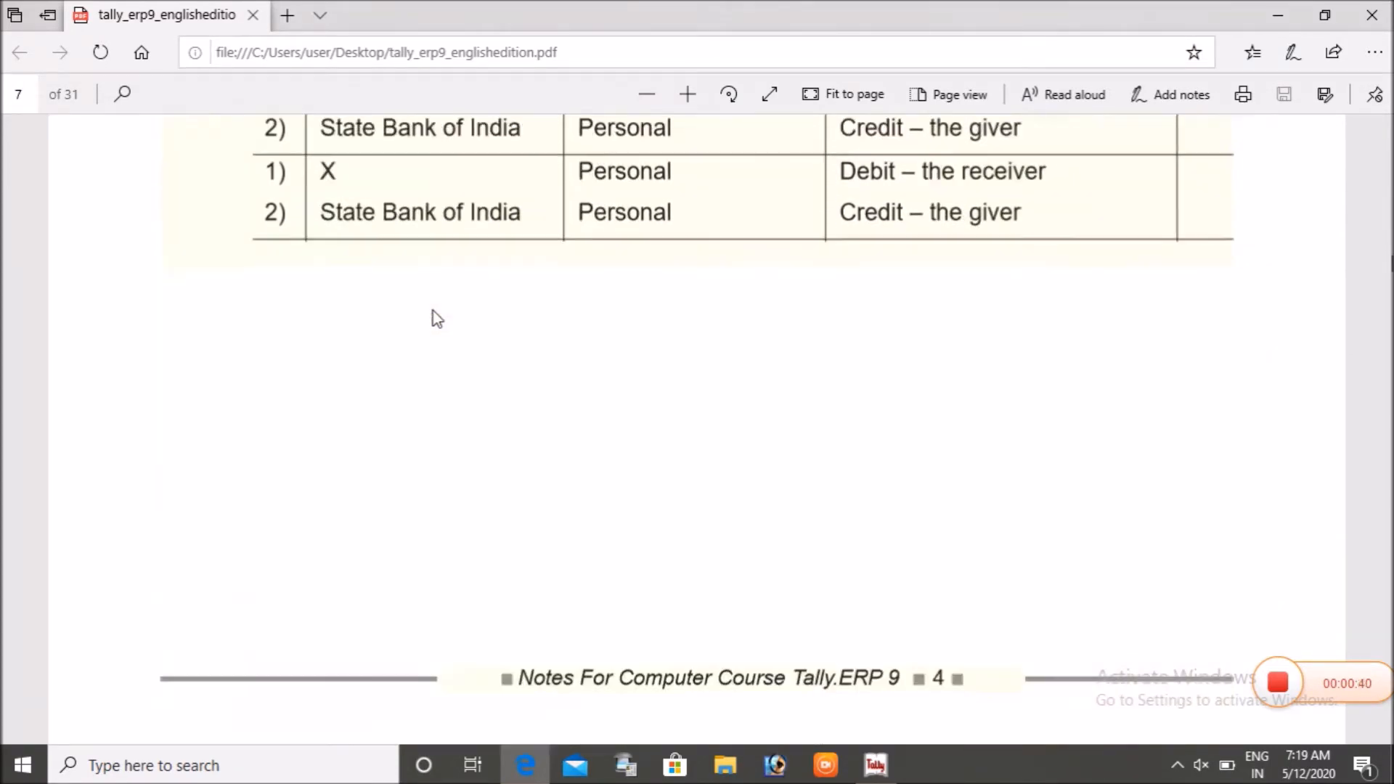
pyautogui.scroll(-15, 466, 338)
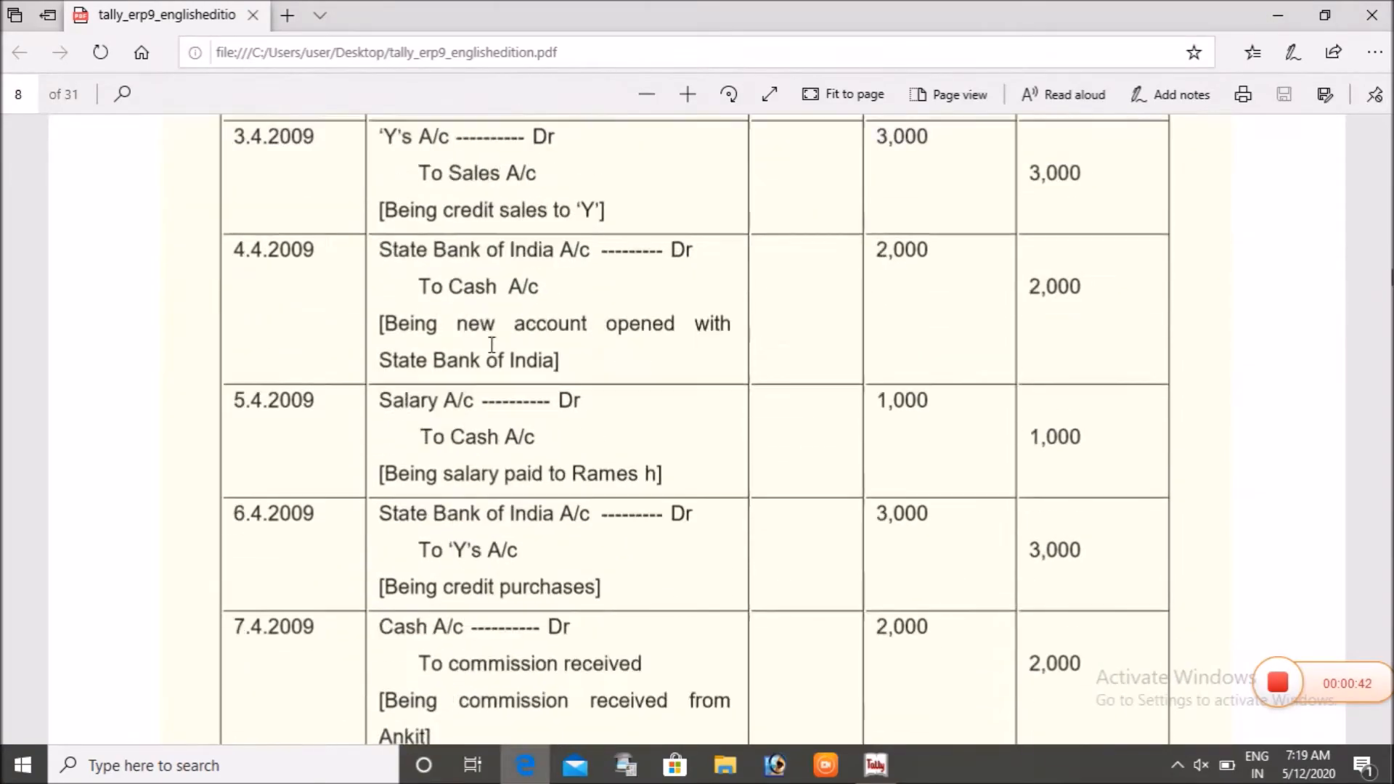
pyautogui.scroll(-15, 536, 362)
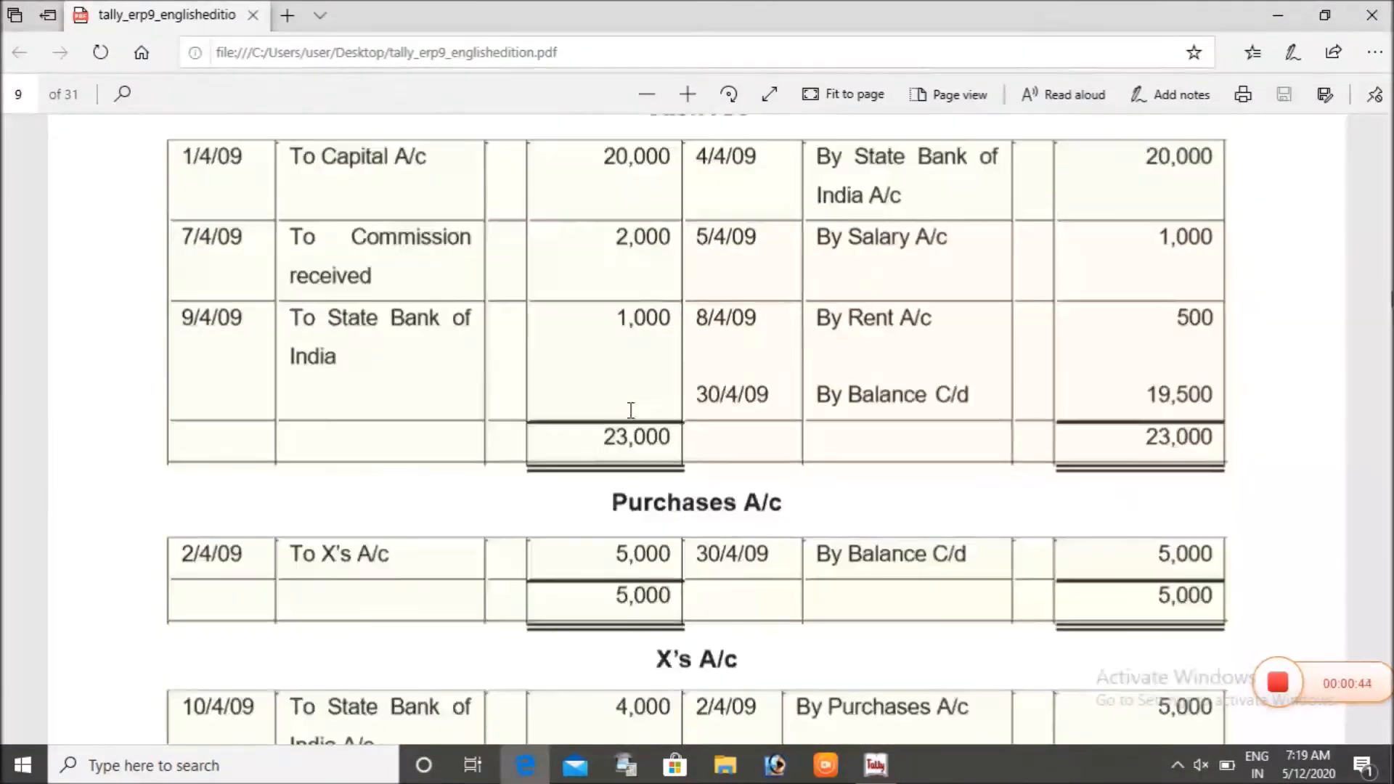
pyautogui.scroll(-15, 630, 411)
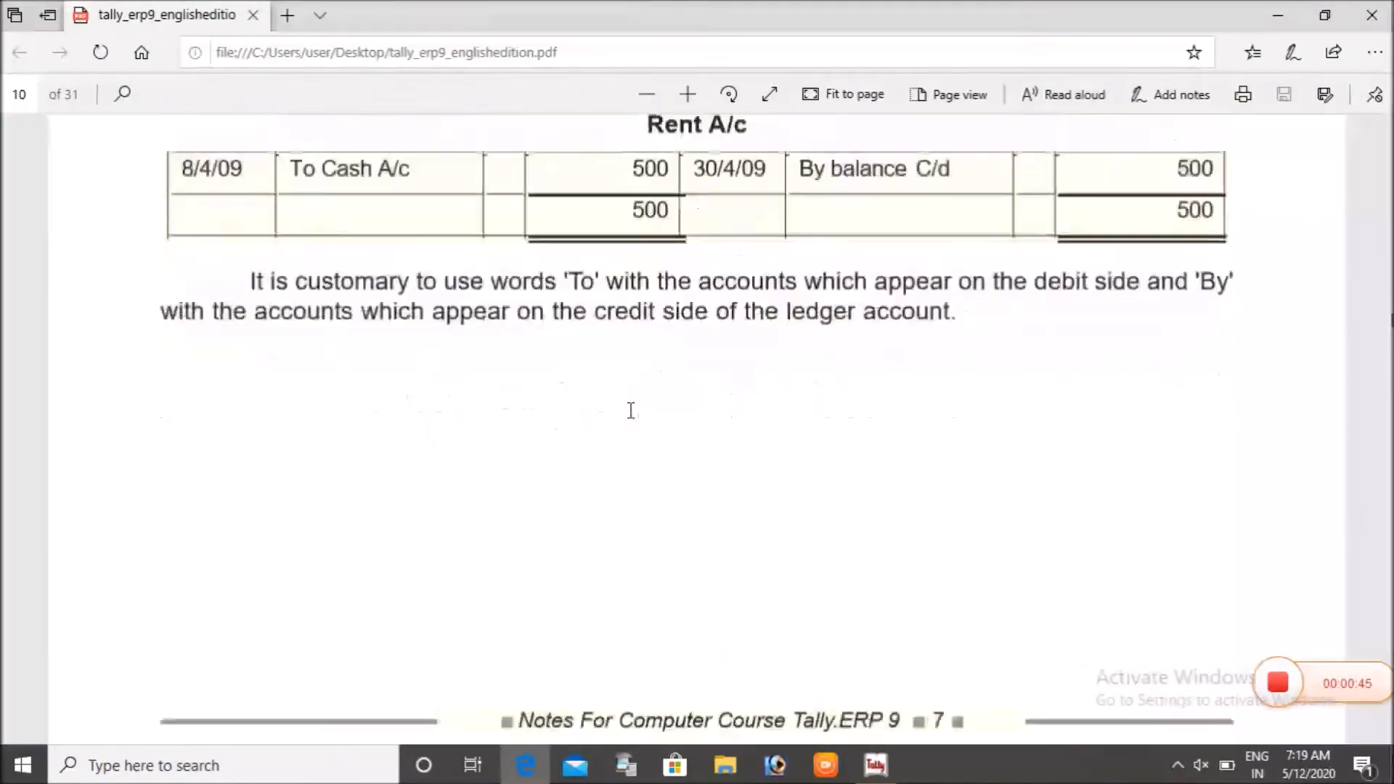
pyautogui.scroll(-2, 634, 419)
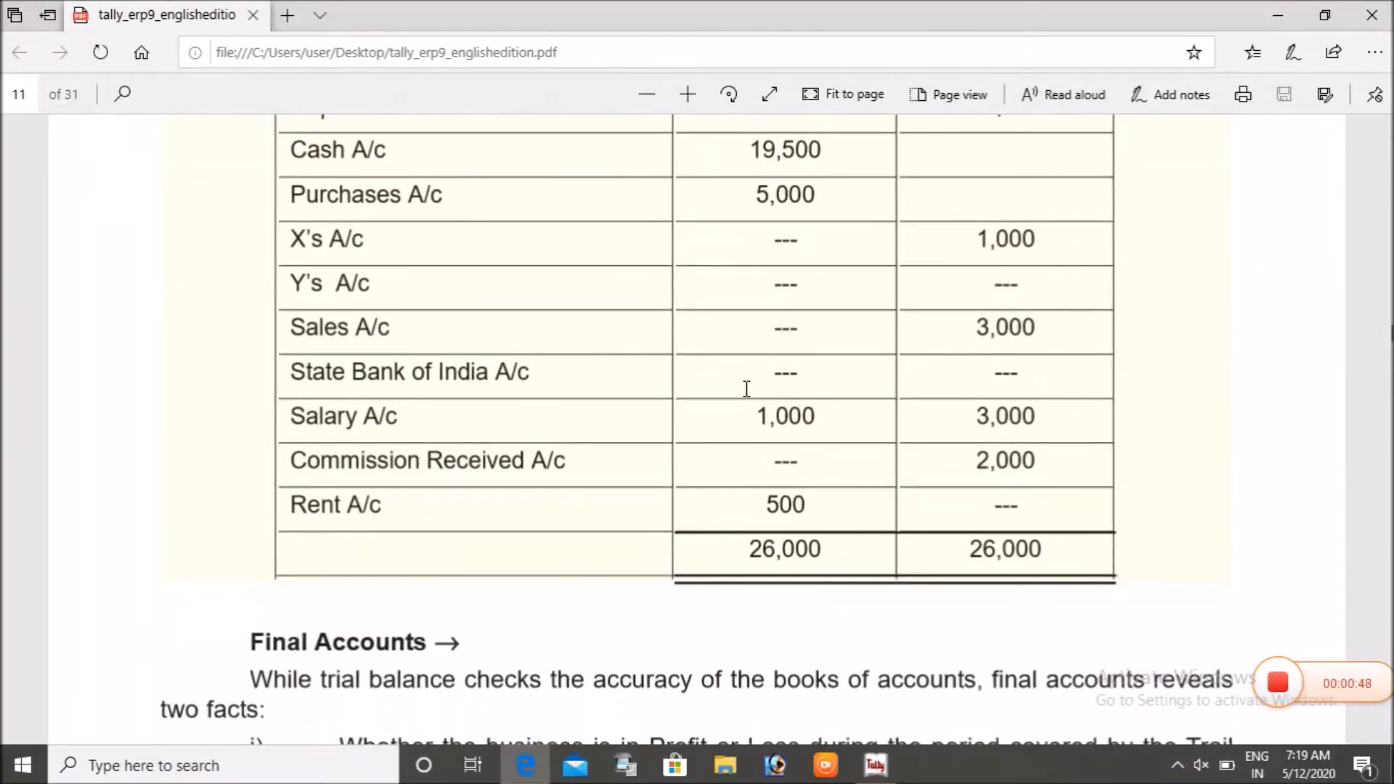
pyautogui.scroll(10, 667, 368)
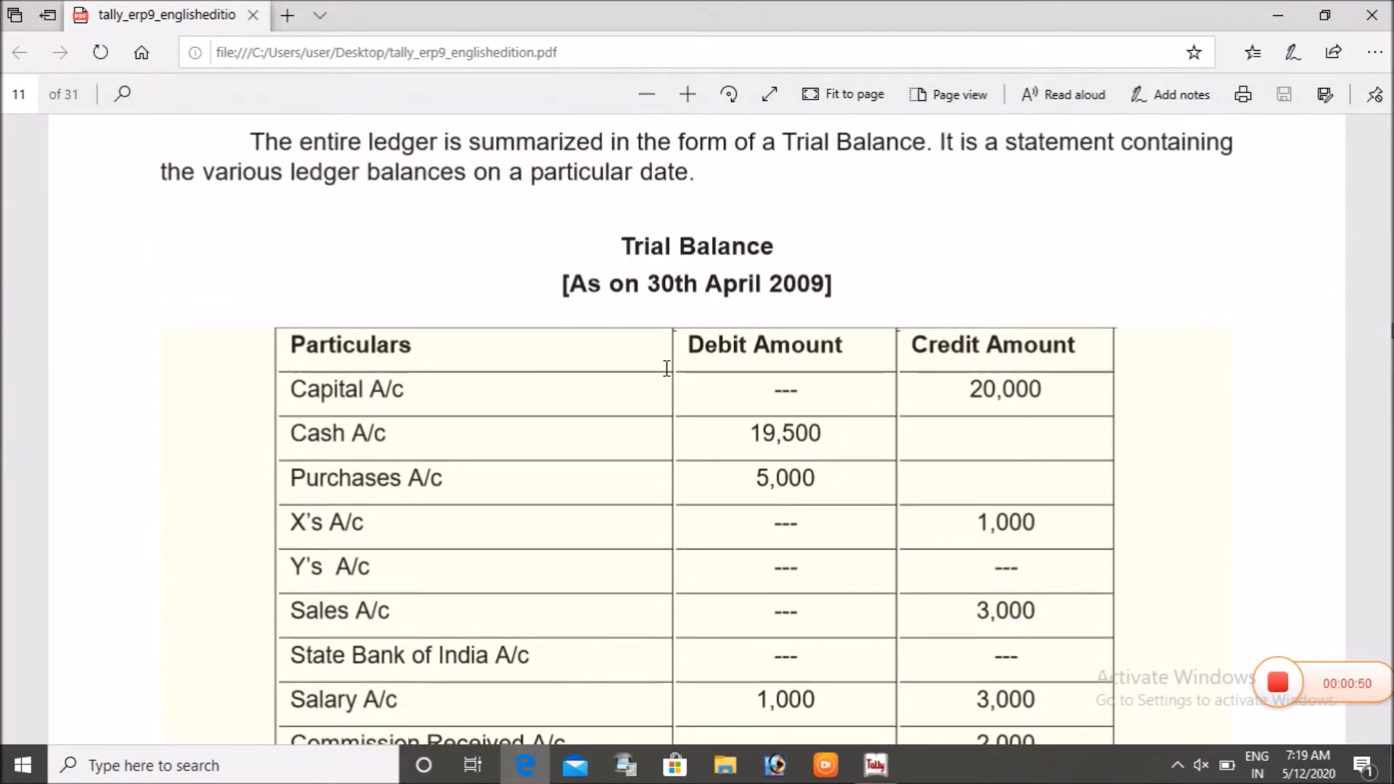
pyautogui.scroll(15, 667, 368)
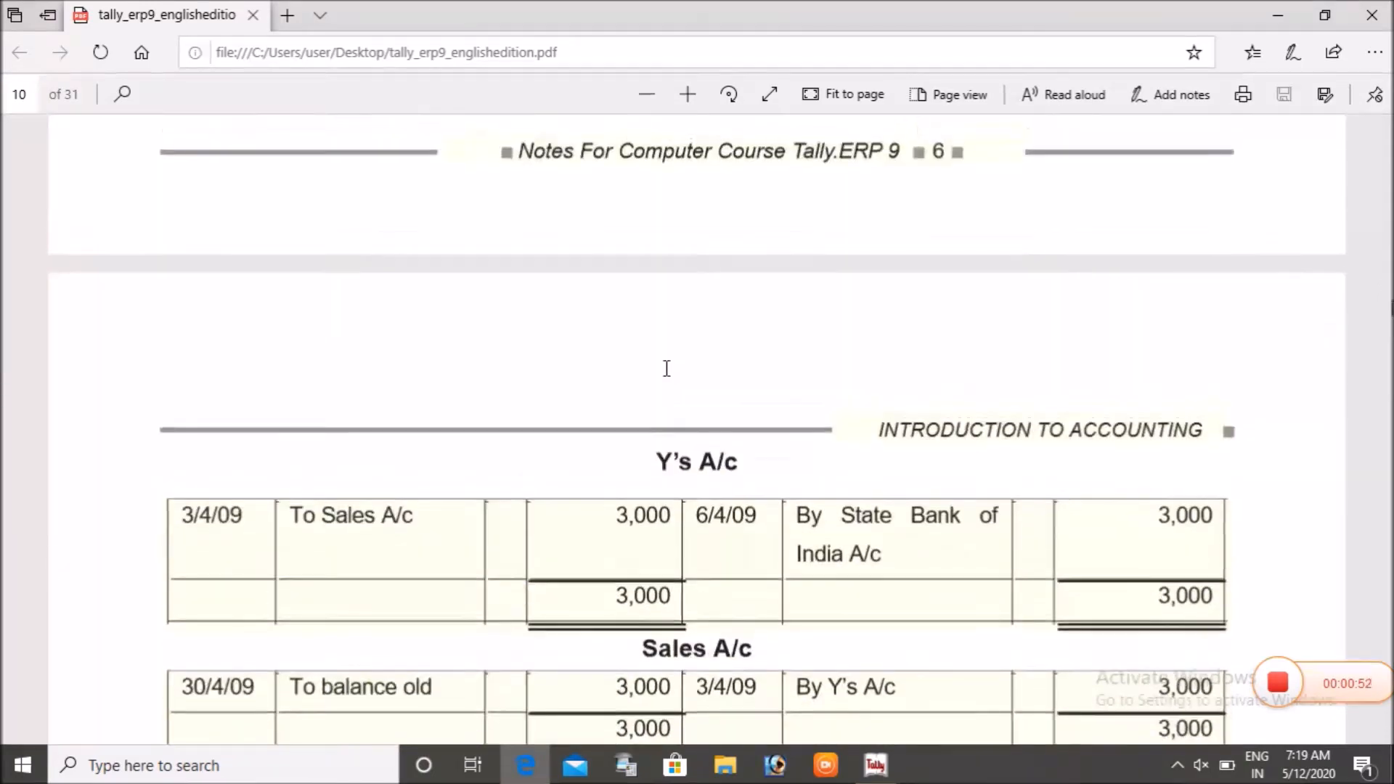
pyautogui.scroll(15, 669, 377)
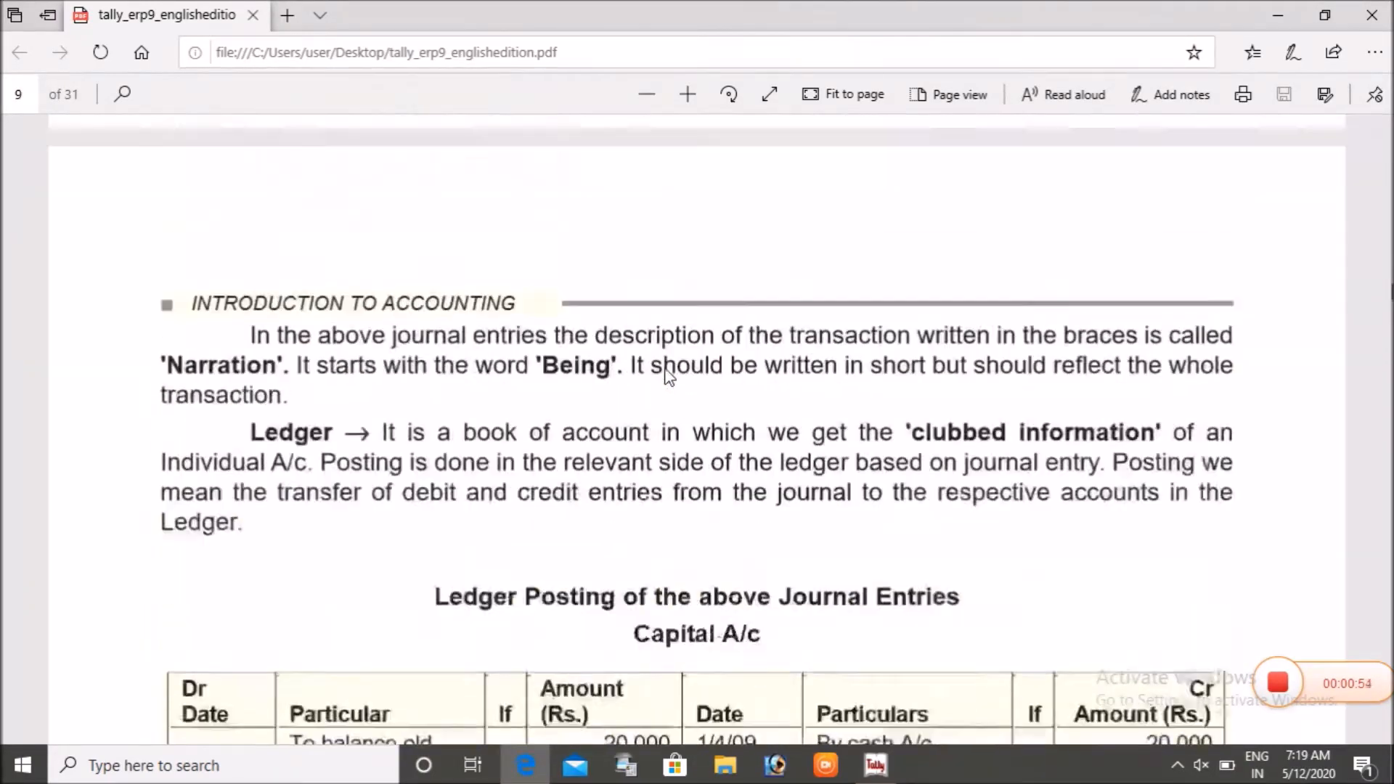
pyautogui.scroll(10, 669, 377)
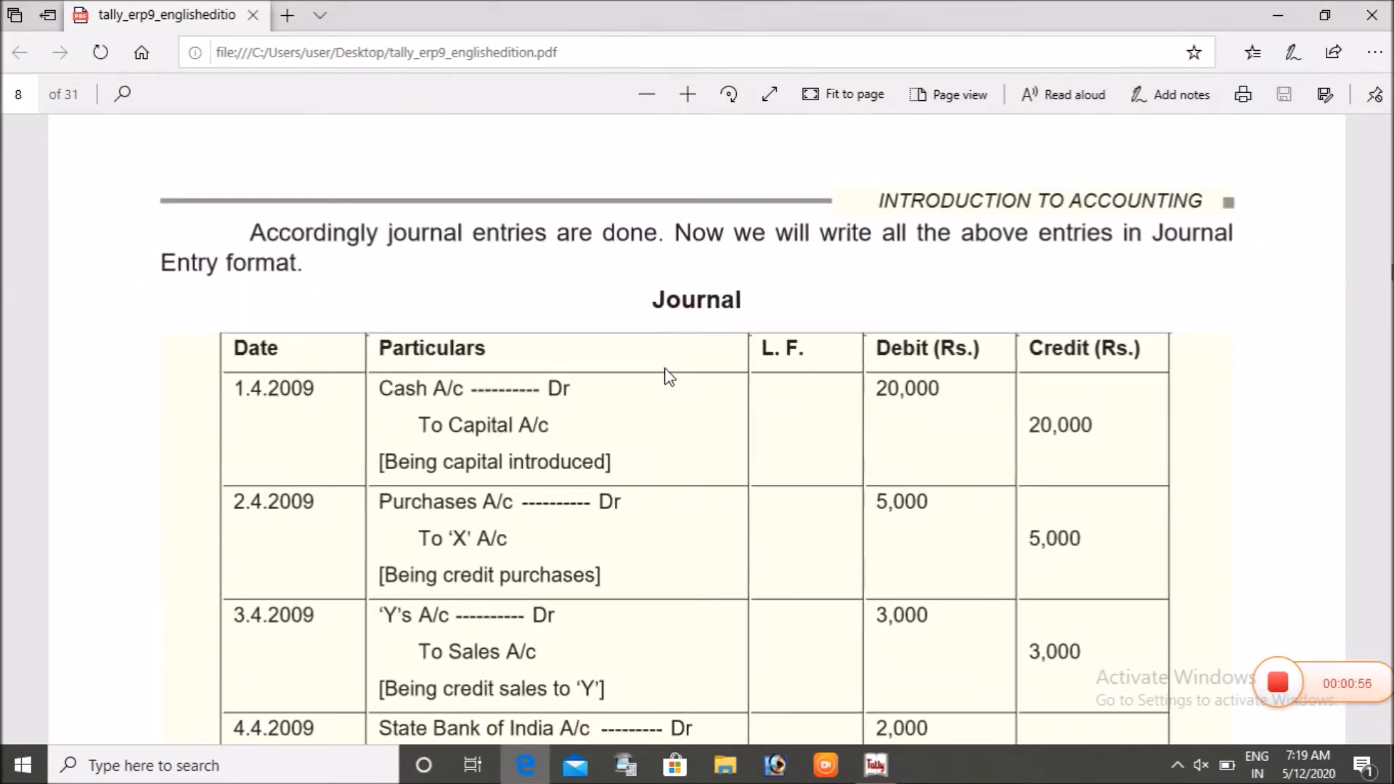
pyautogui.scroll(-15, 669, 377)
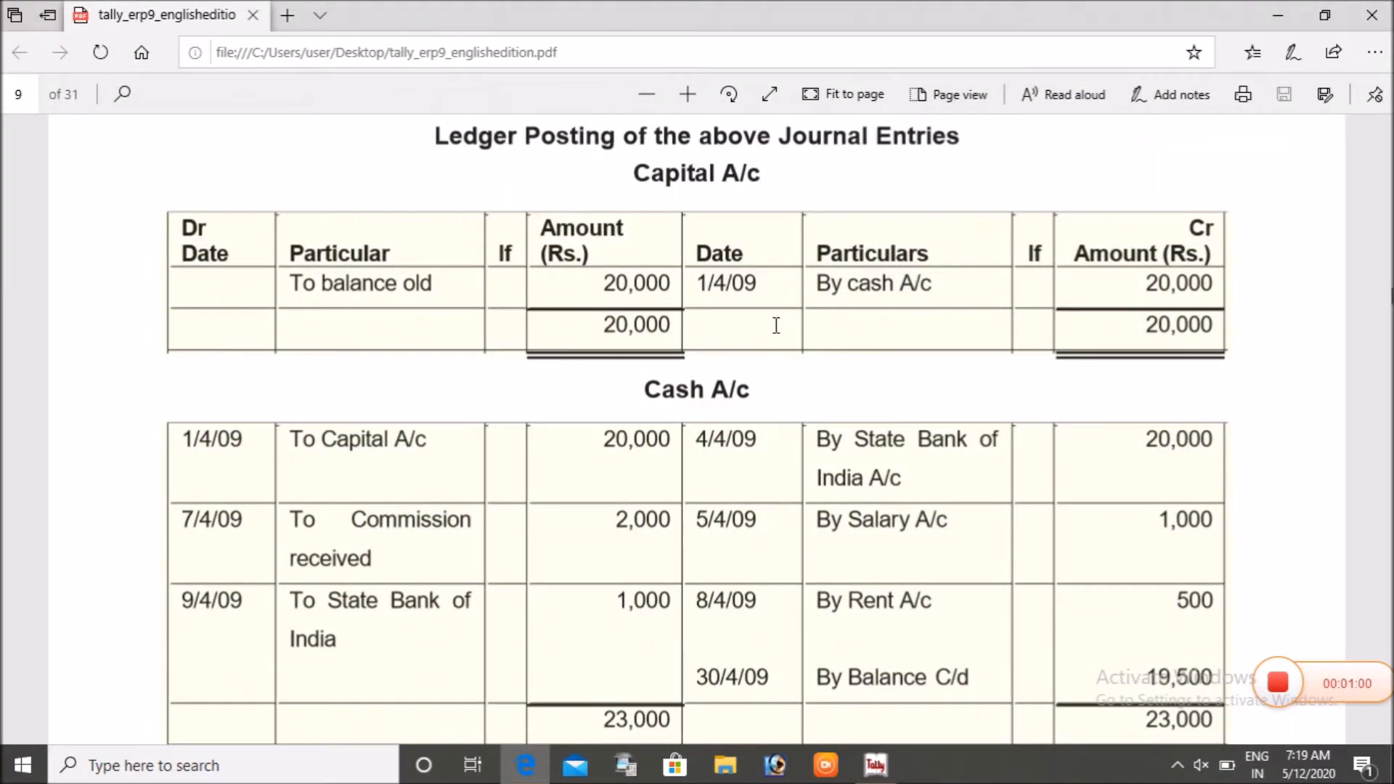
pyautogui.scroll(15, 776, 325)
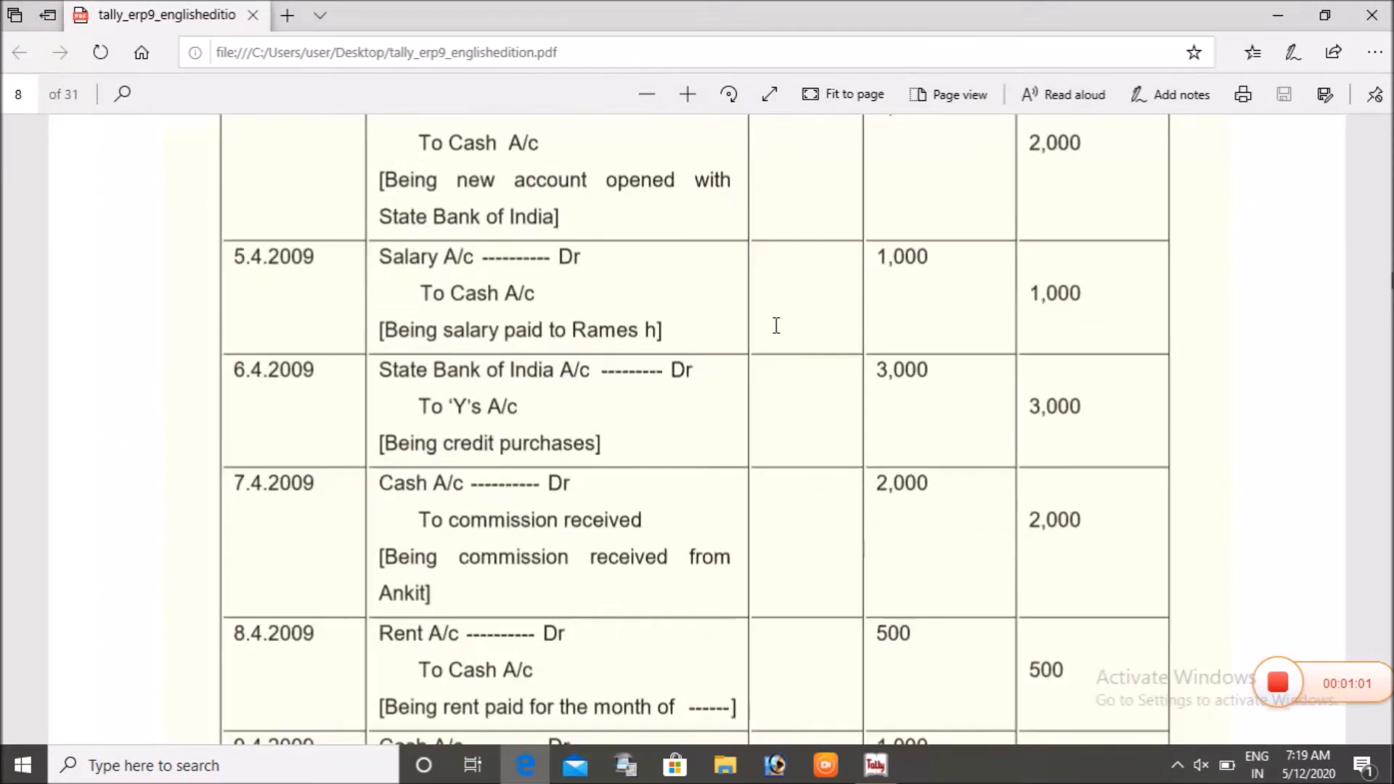
pyautogui.scroll(15, 777, 325)
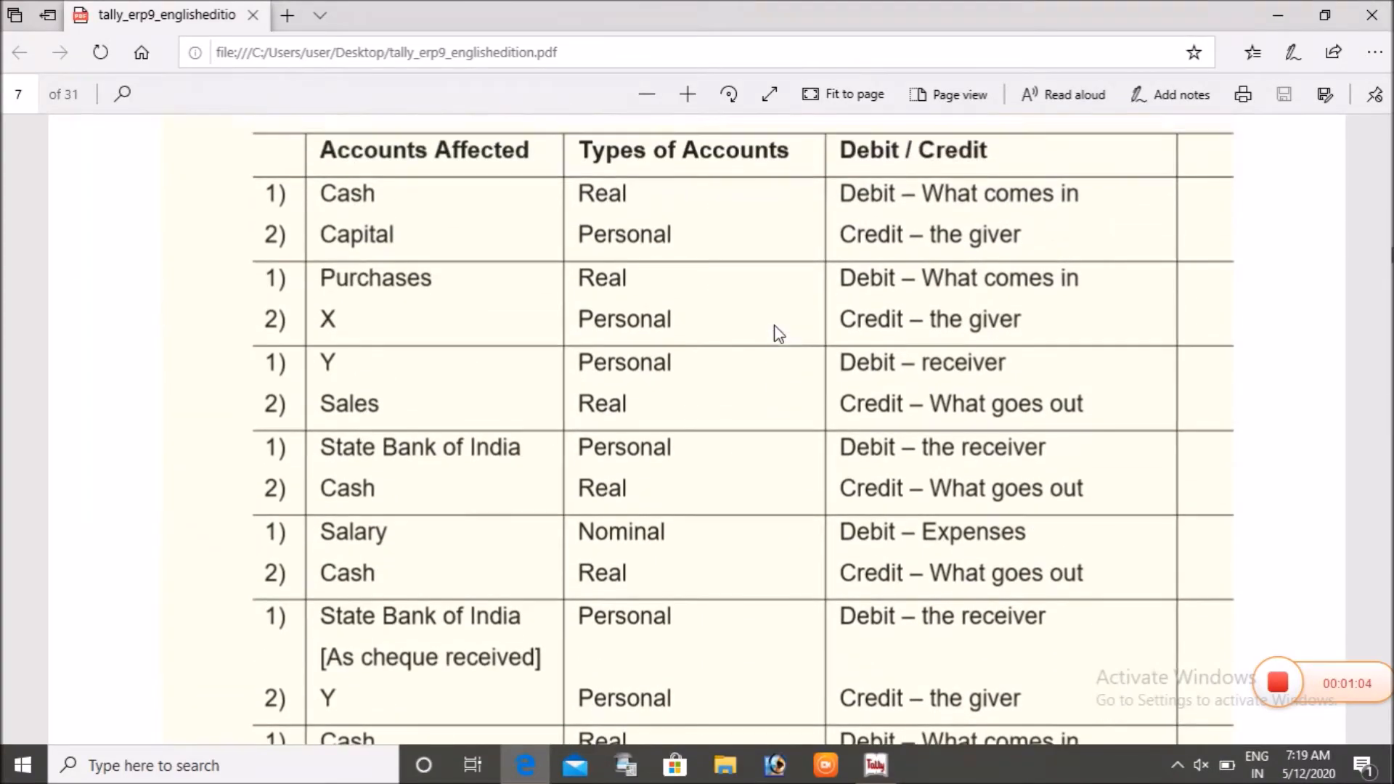
pyautogui.scroll(10, 776, 331)
pyautogui.scroll(-5, 772, 327)
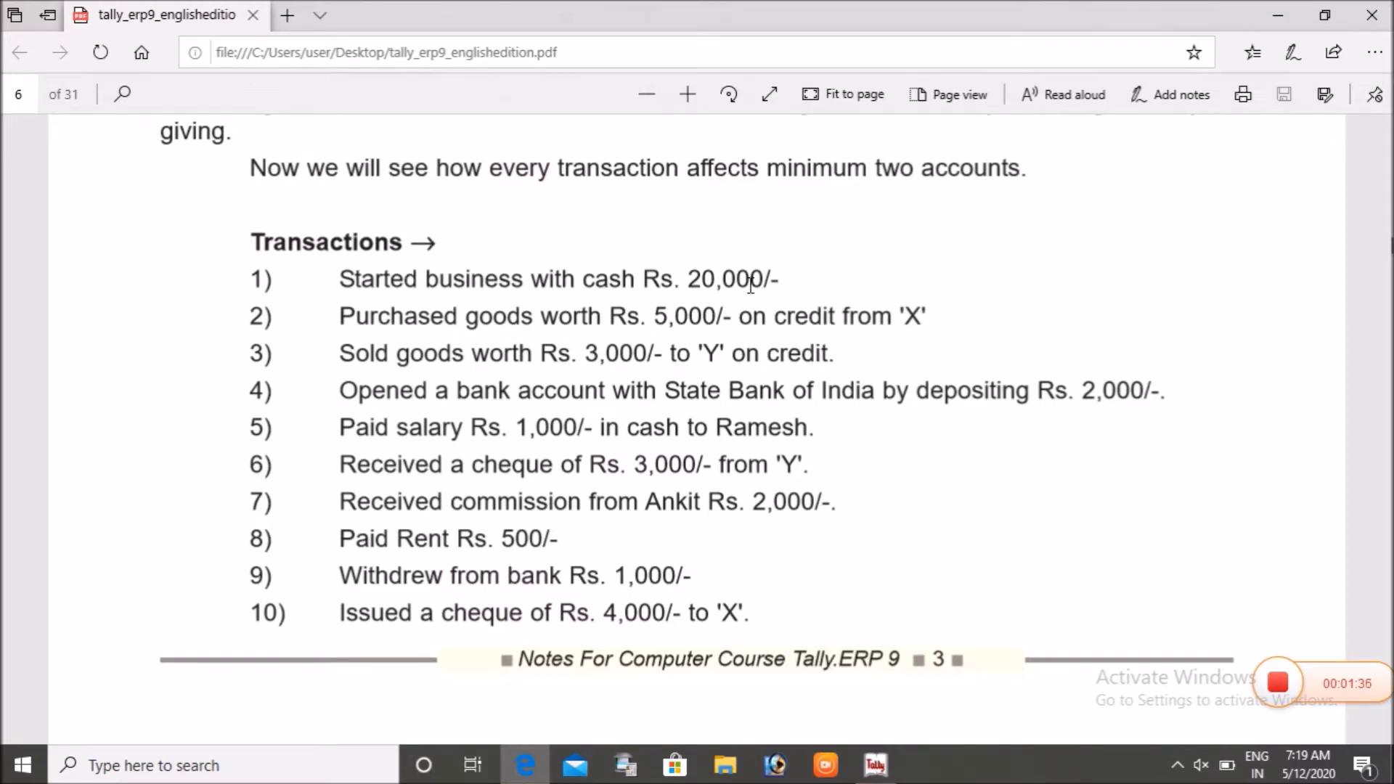
# Switch to Tally and start a receipt voucher for the cash business start, with Cash as its account
pyautogui.hotkey('alt', 'Tab')
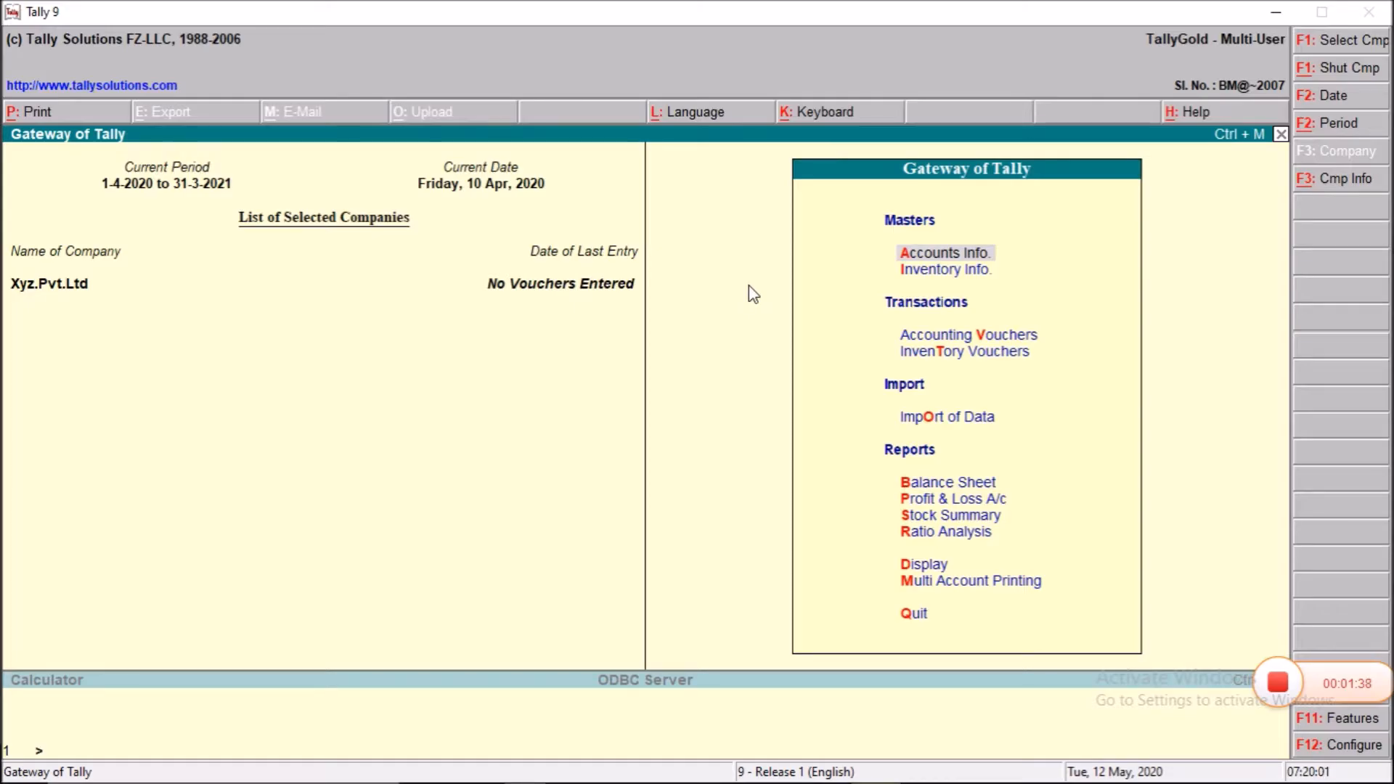
pyautogui.press('v')
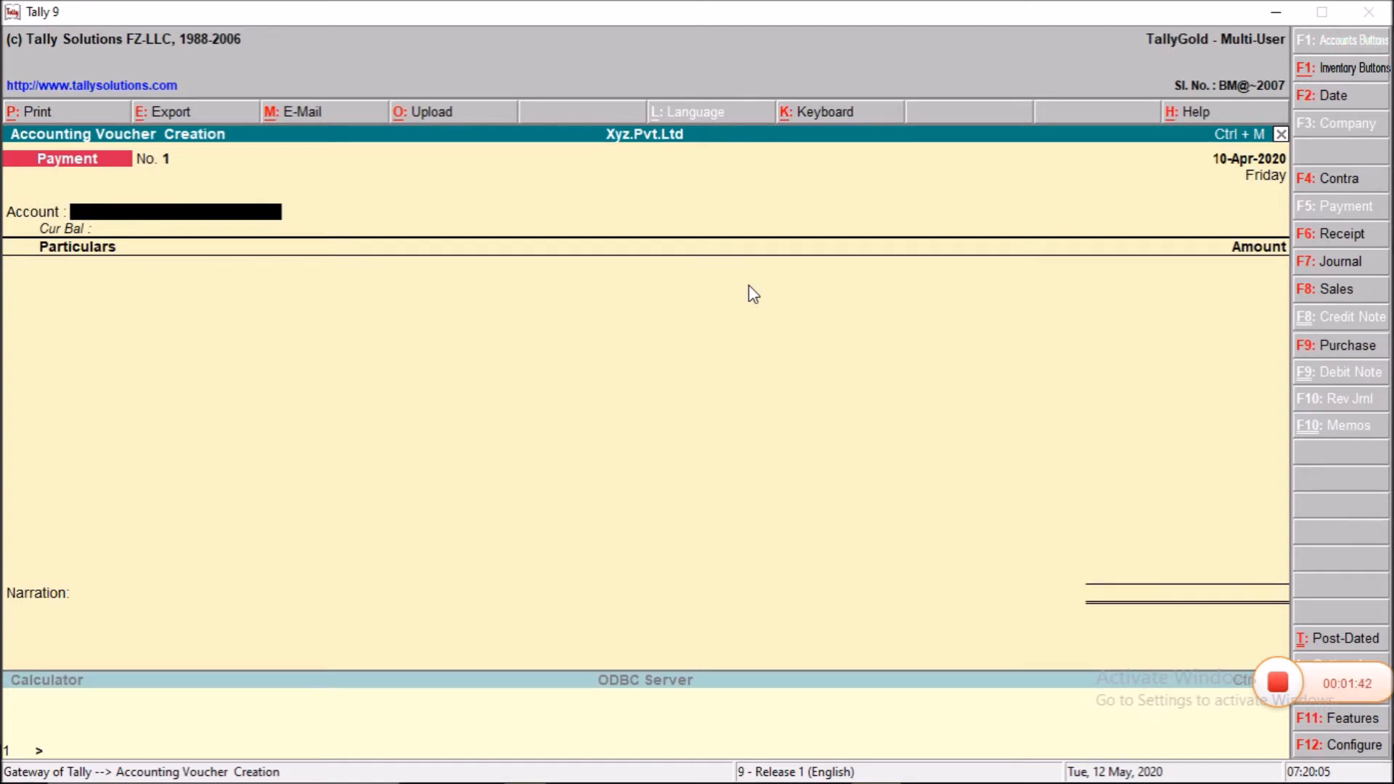
pyautogui.press('F6')
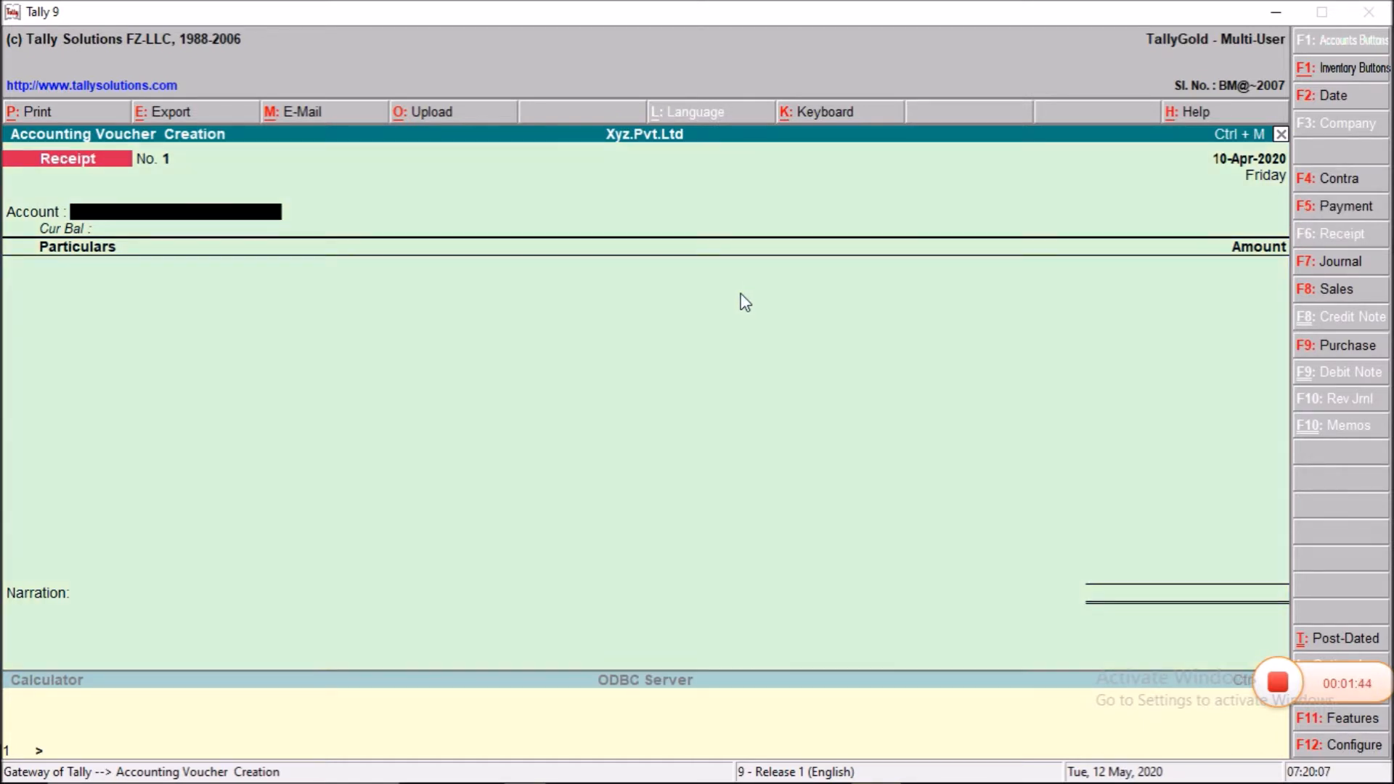
pyautogui.hotkey('alt', 'Tab')
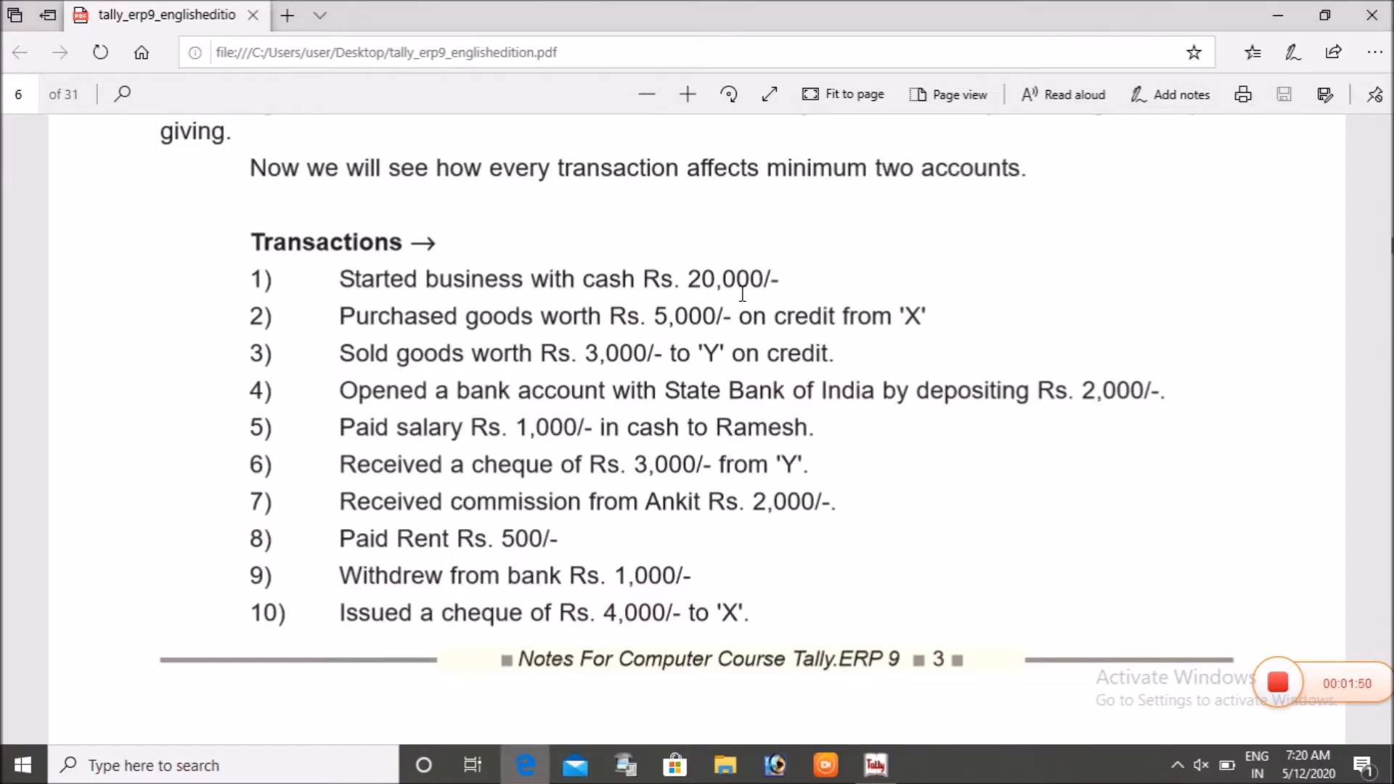
pyautogui.hotkey('alt', 'Tab')
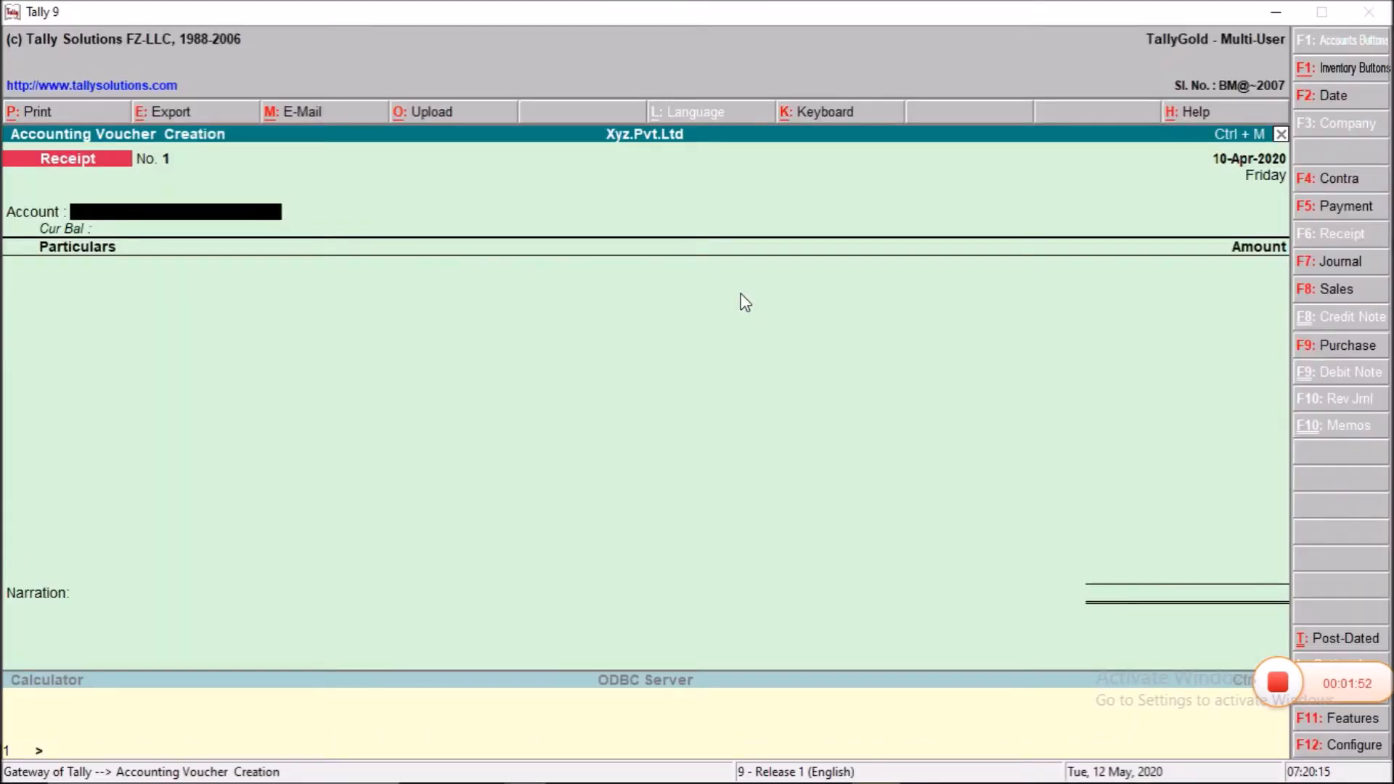
pyautogui.write('Cas')
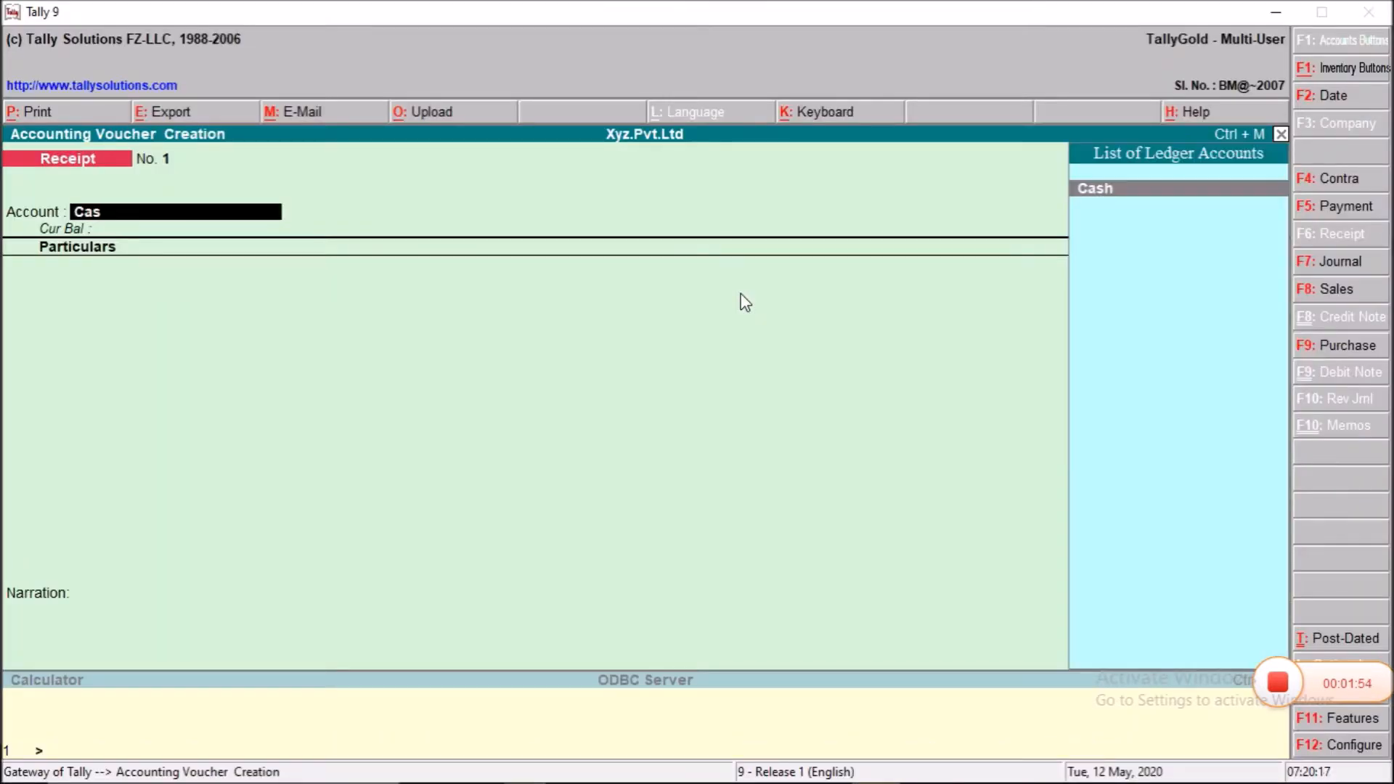
pyautogui.press('Return')
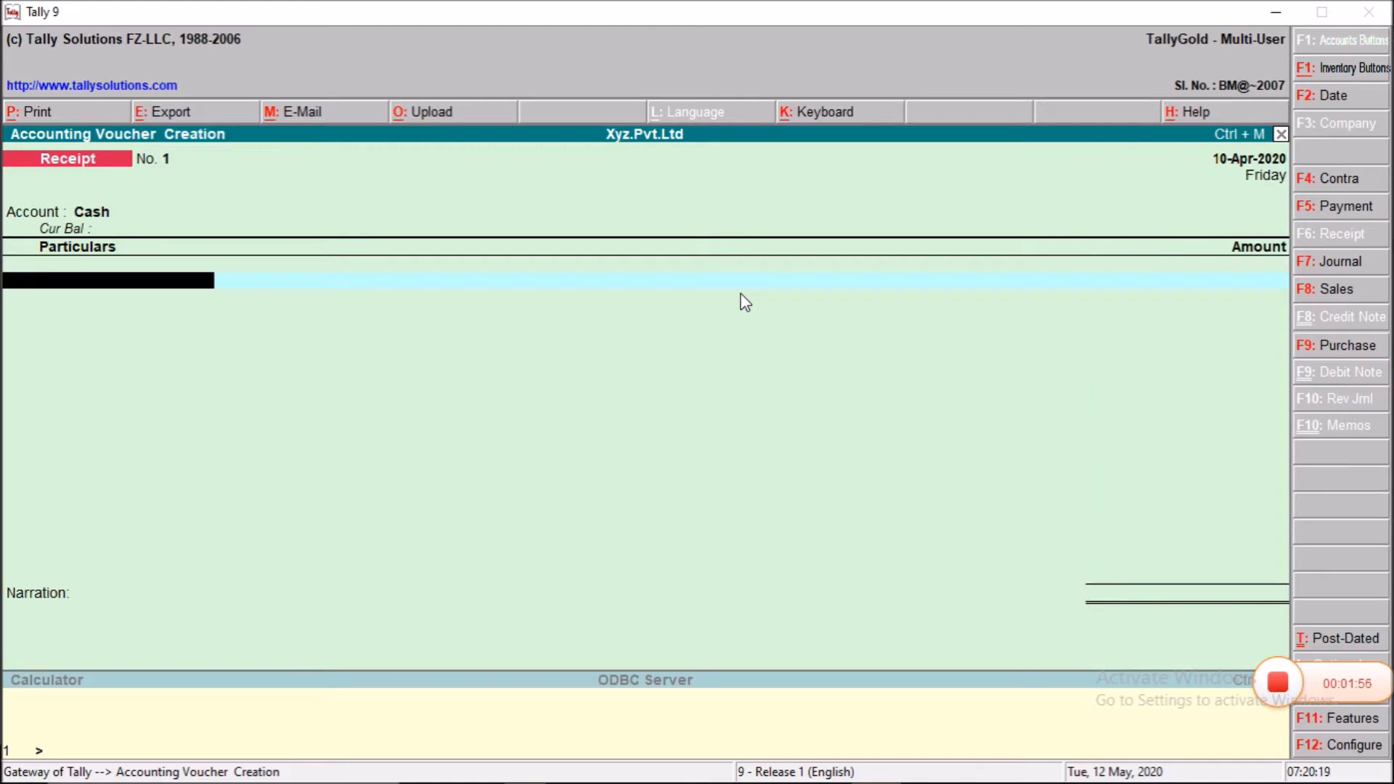
# Recheck the transaction in the notes and create a ledger named Capital under Capital Account from the receipt's particulars
pyautogui.hotkey('alt', 'Tab')
pyautogui.hotkey('alt', 'Tab')
pyautogui.write('C')
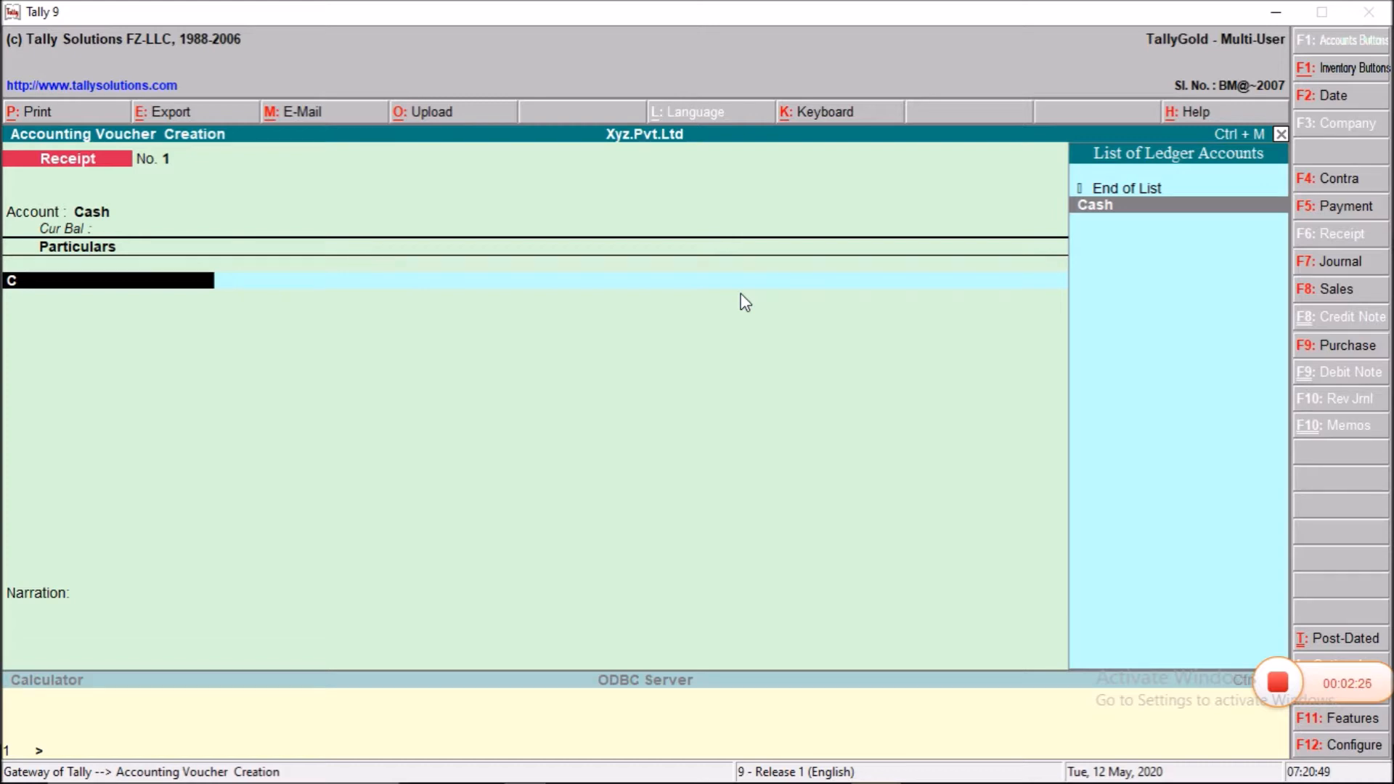
pyautogui.hotkey('alt', 'c')
pyautogui.write('Capital')
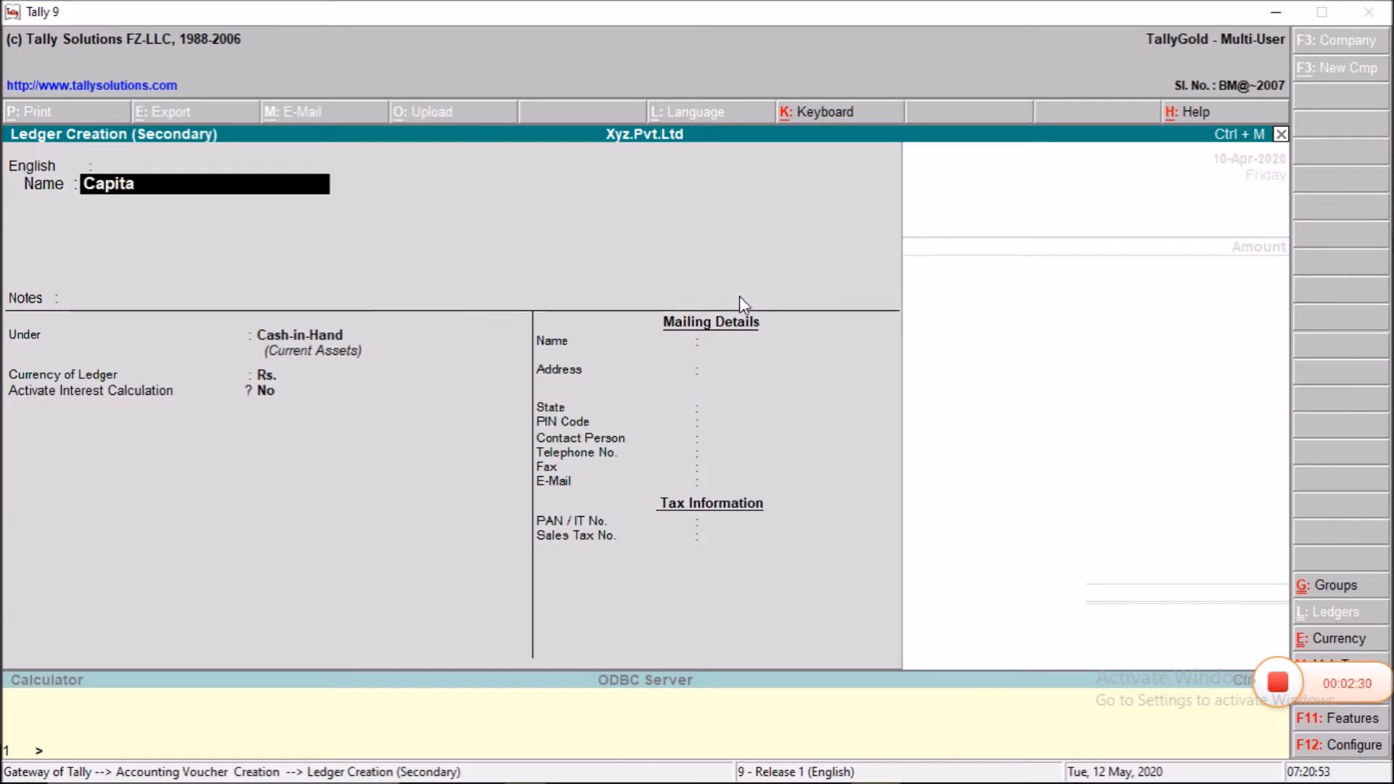
pyautogui.press('Return')
pyautogui.press('Return')
pyautogui.press('Return')
pyautogui.press('Return')
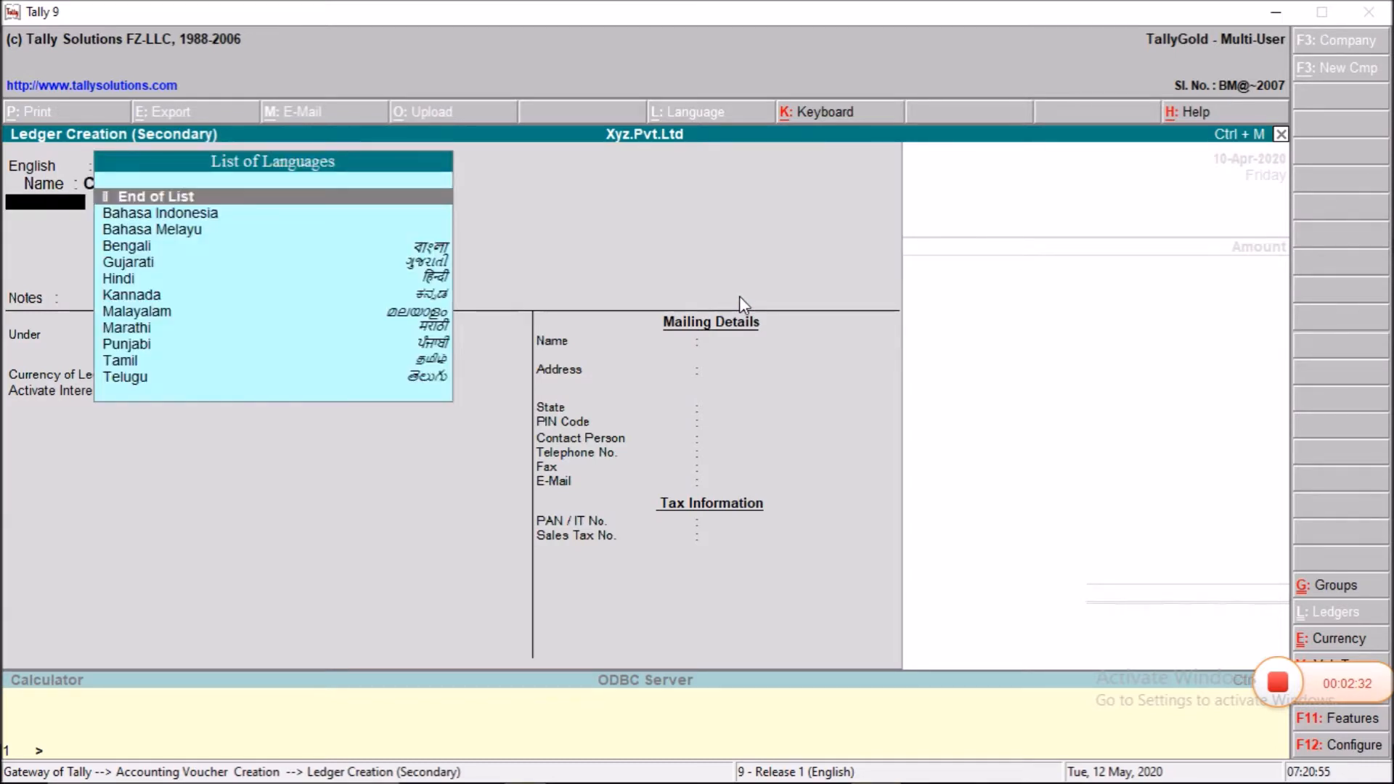
pyautogui.write('Capital')
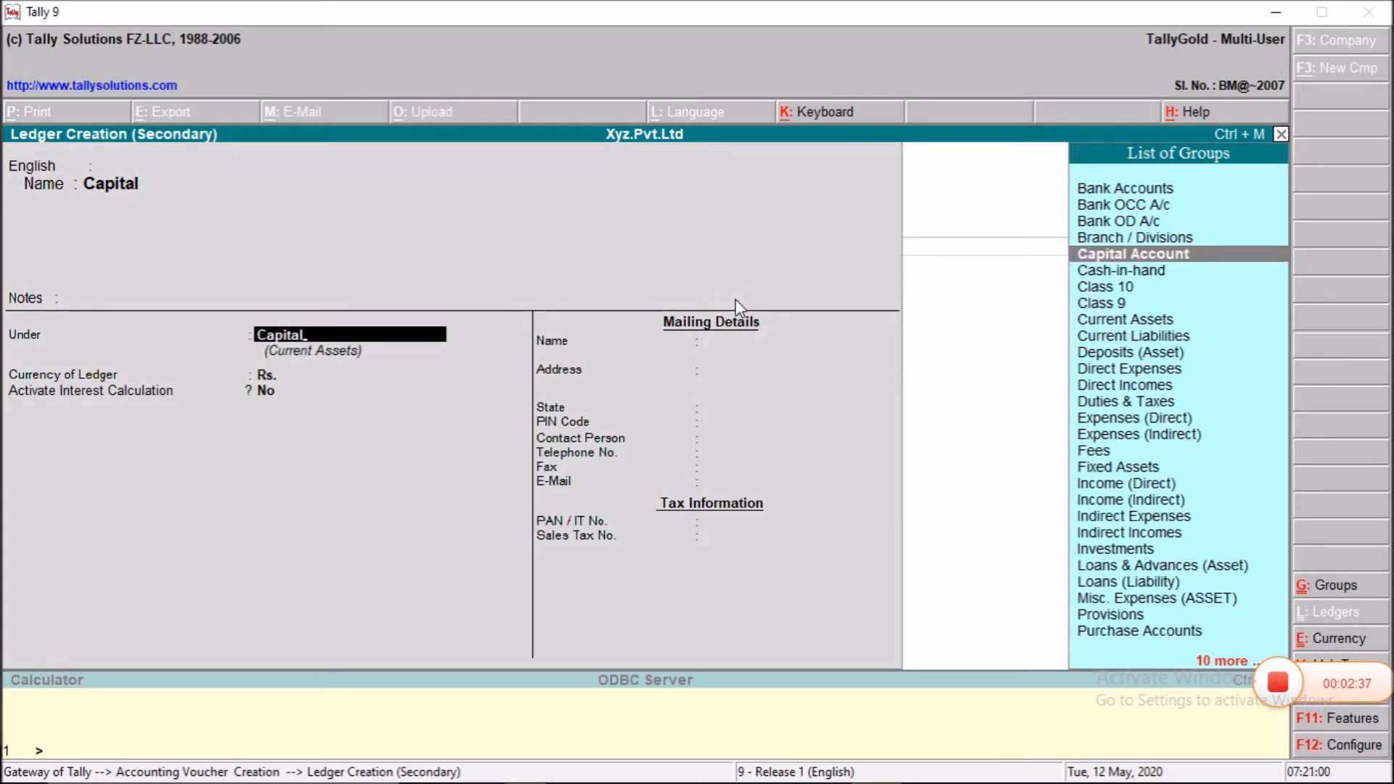
pyautogui.press('Return')
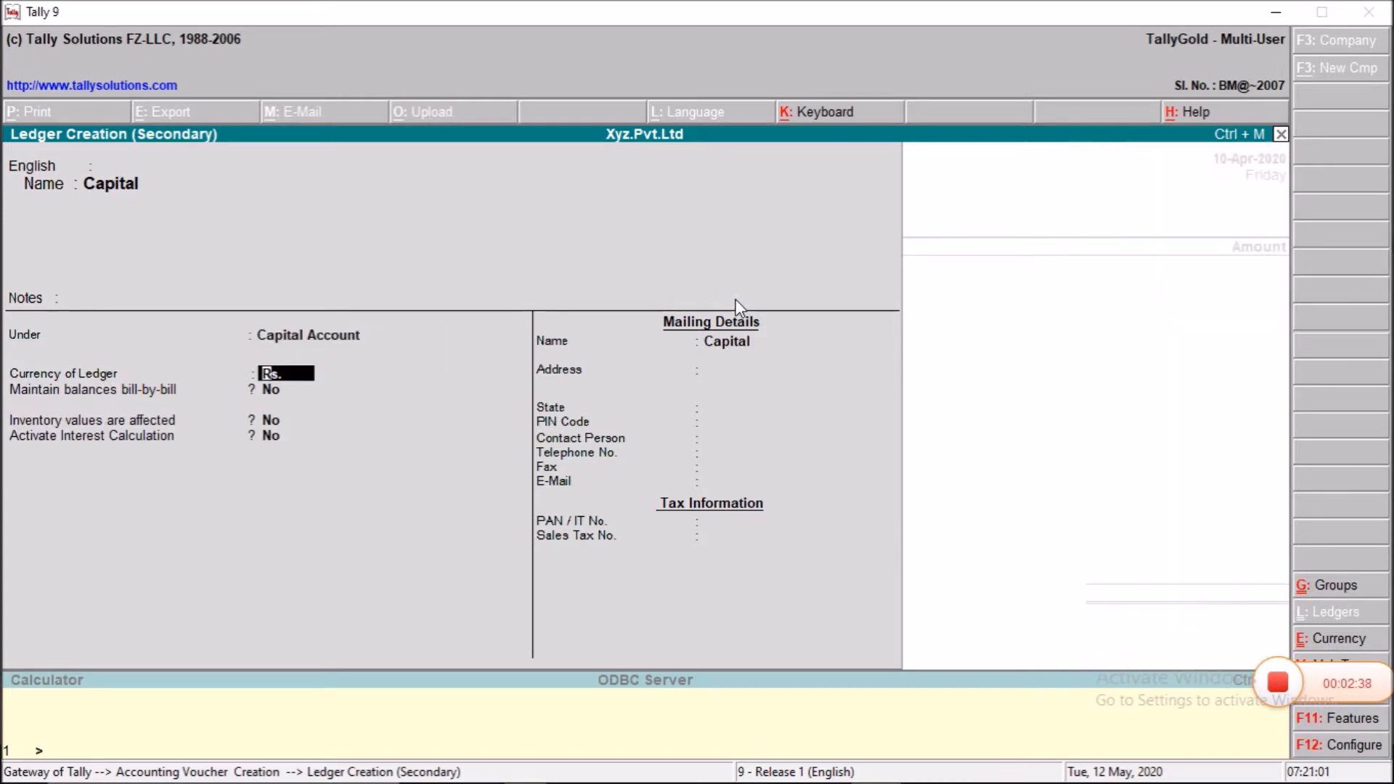
# Keep the Capital ledger's remaining defaults, set State to Not Applicable, leave the other mailing and tax details blank, and save it
pyautogui.press('Return')
pyautogui.press('Return')
pyautogui.press('Return')
pyautogui.press('Return')
pyautogui.press('Return')
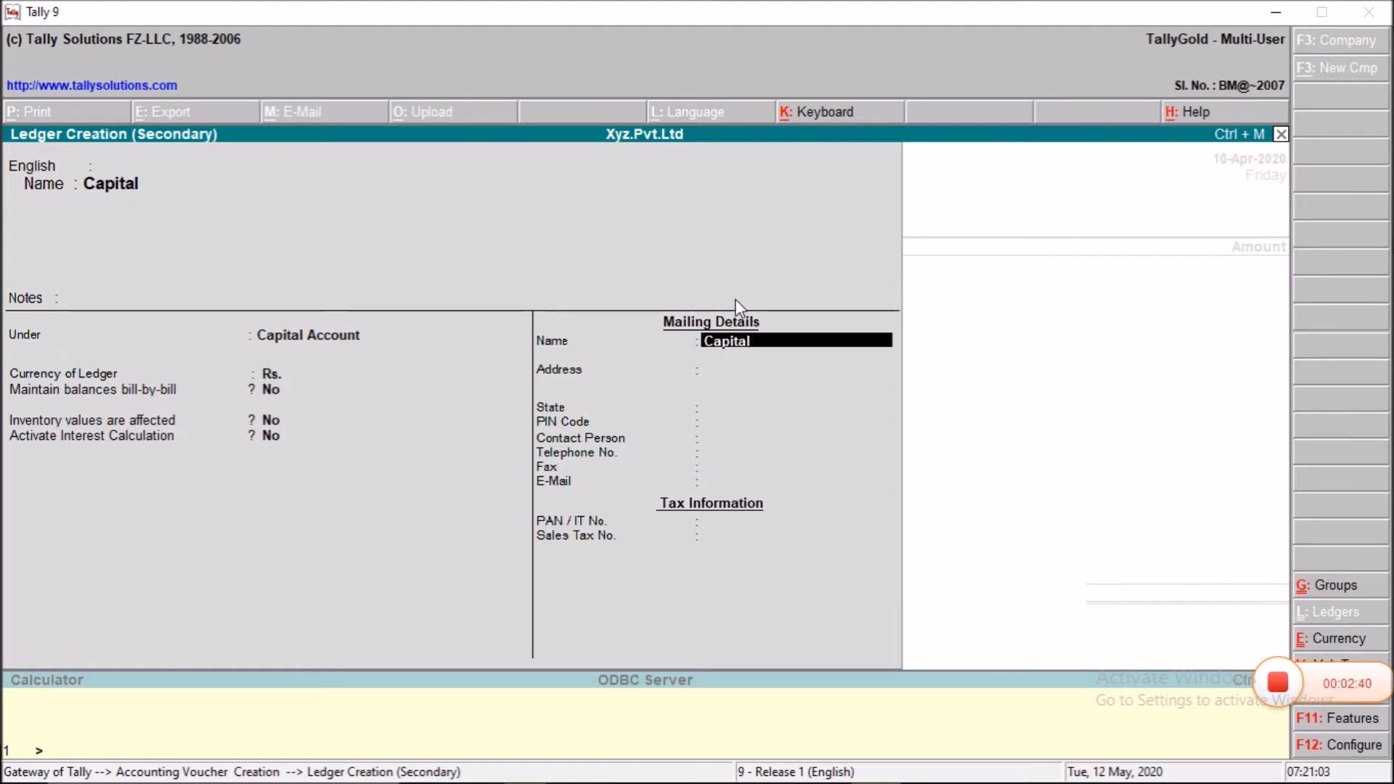
pyautogui.press('Return')
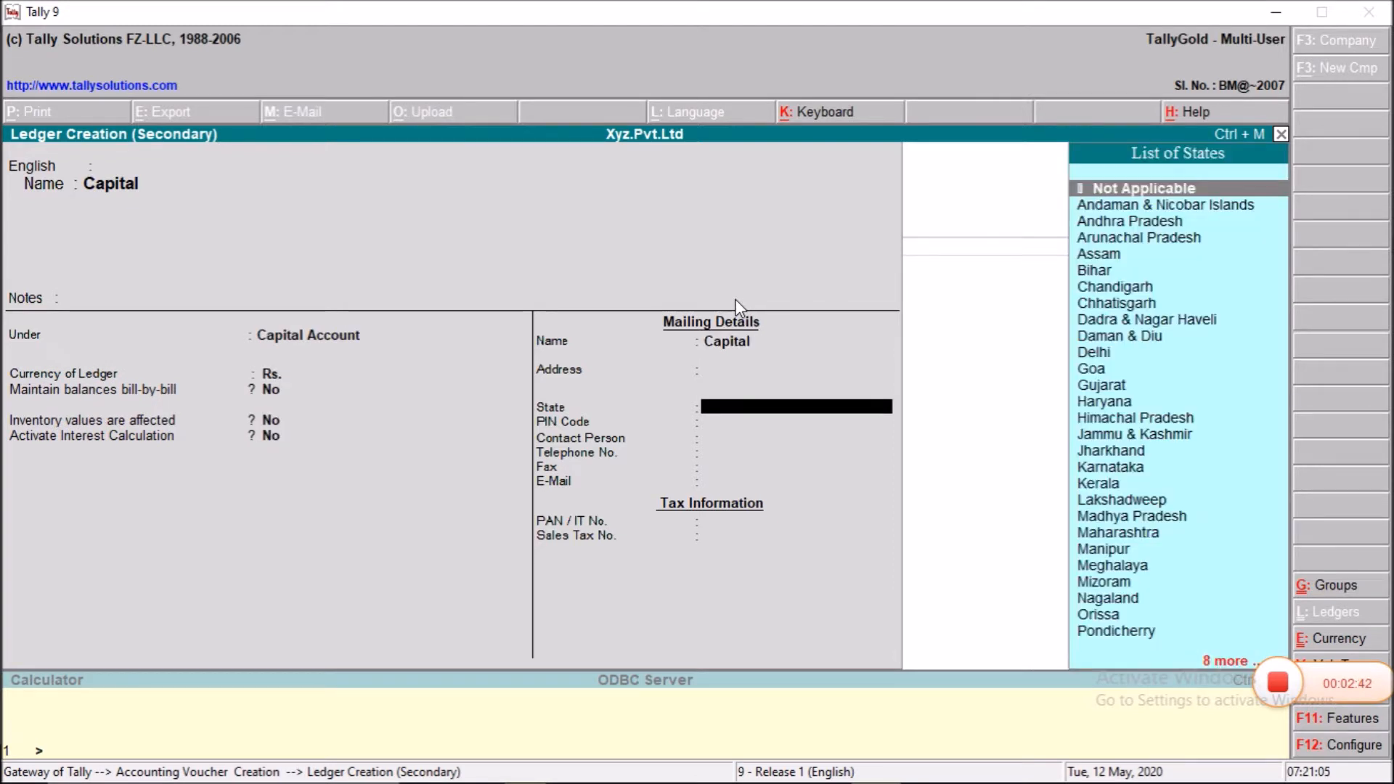
pyautogui.press('Return')
pyautogui.press('Return')
pyautogui.press('Return')
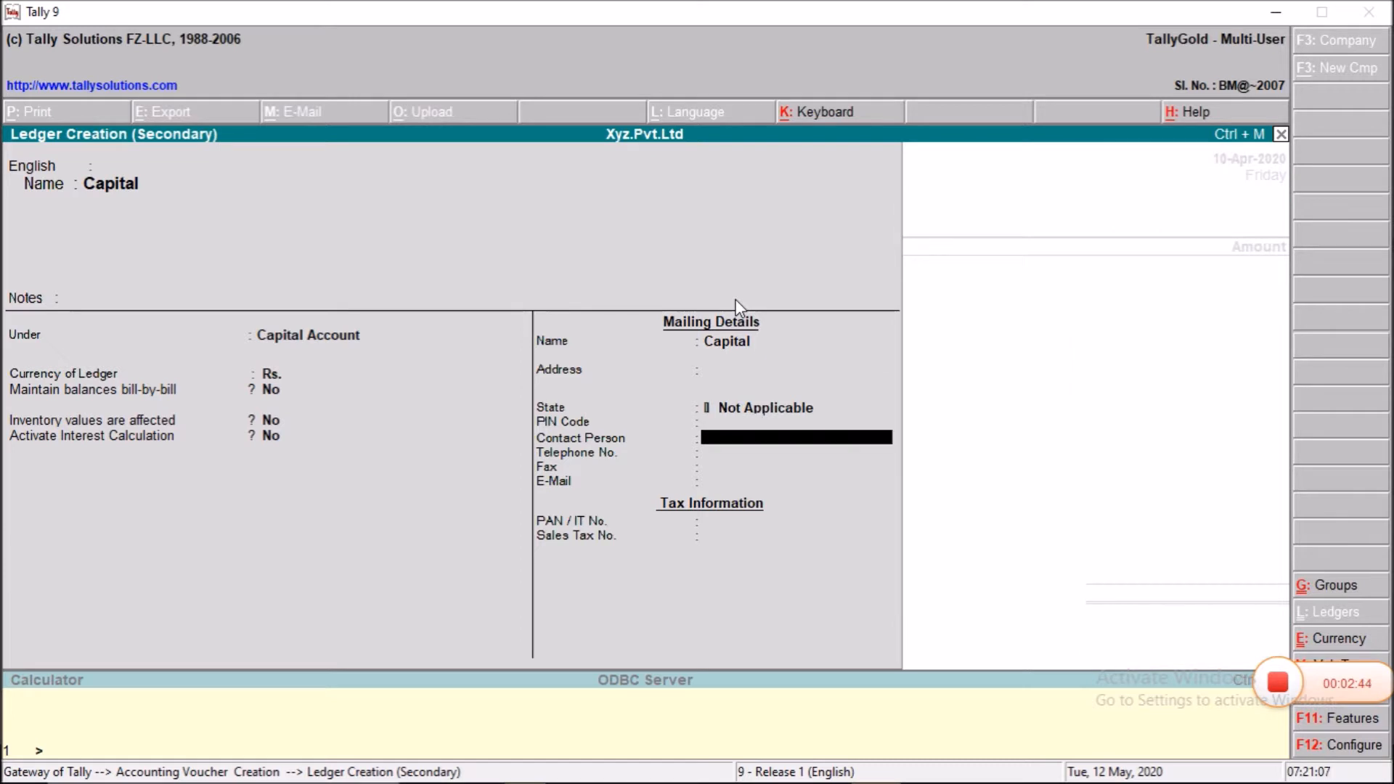
pyautogui.press('Return')
pyautogui.press('Return')
pyautogui.press('Return')
pyautogui.press('Return')
pyautogui.press('Return')
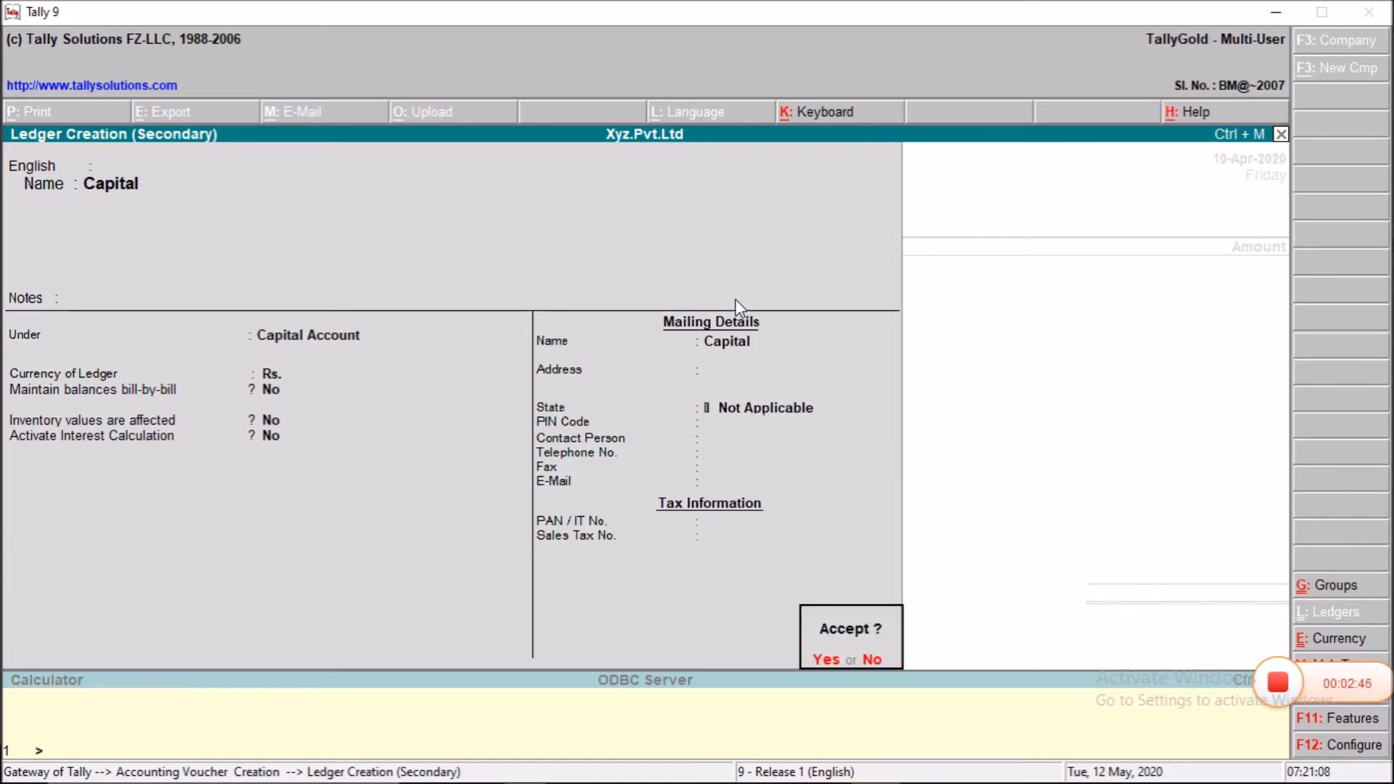
pyautogui.press('Return')
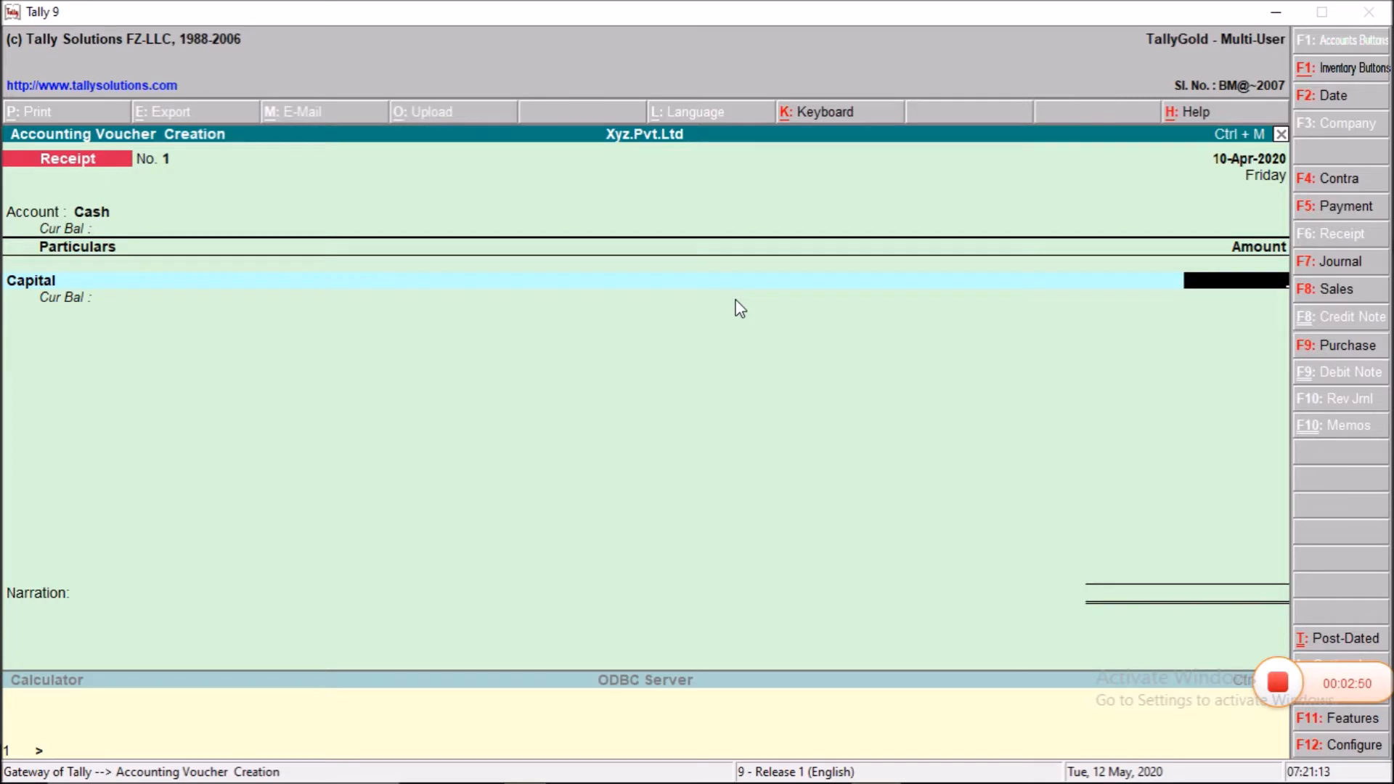
# Enter 20000 against Capital in the receipt, add the narration "Being started business with cash", and save the voucher
pyautogui.write('20000')
pyautogui.press('Return')
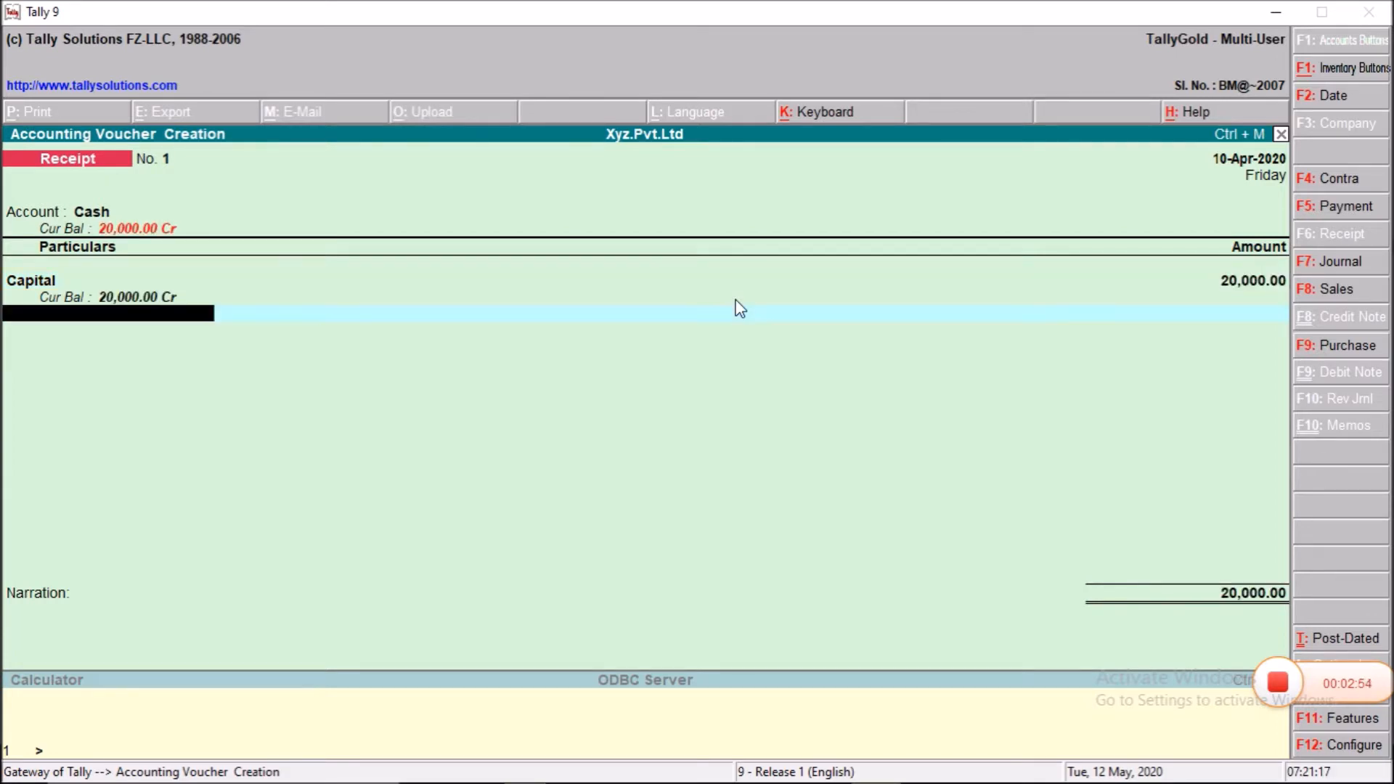
pyautogui.press('Return')
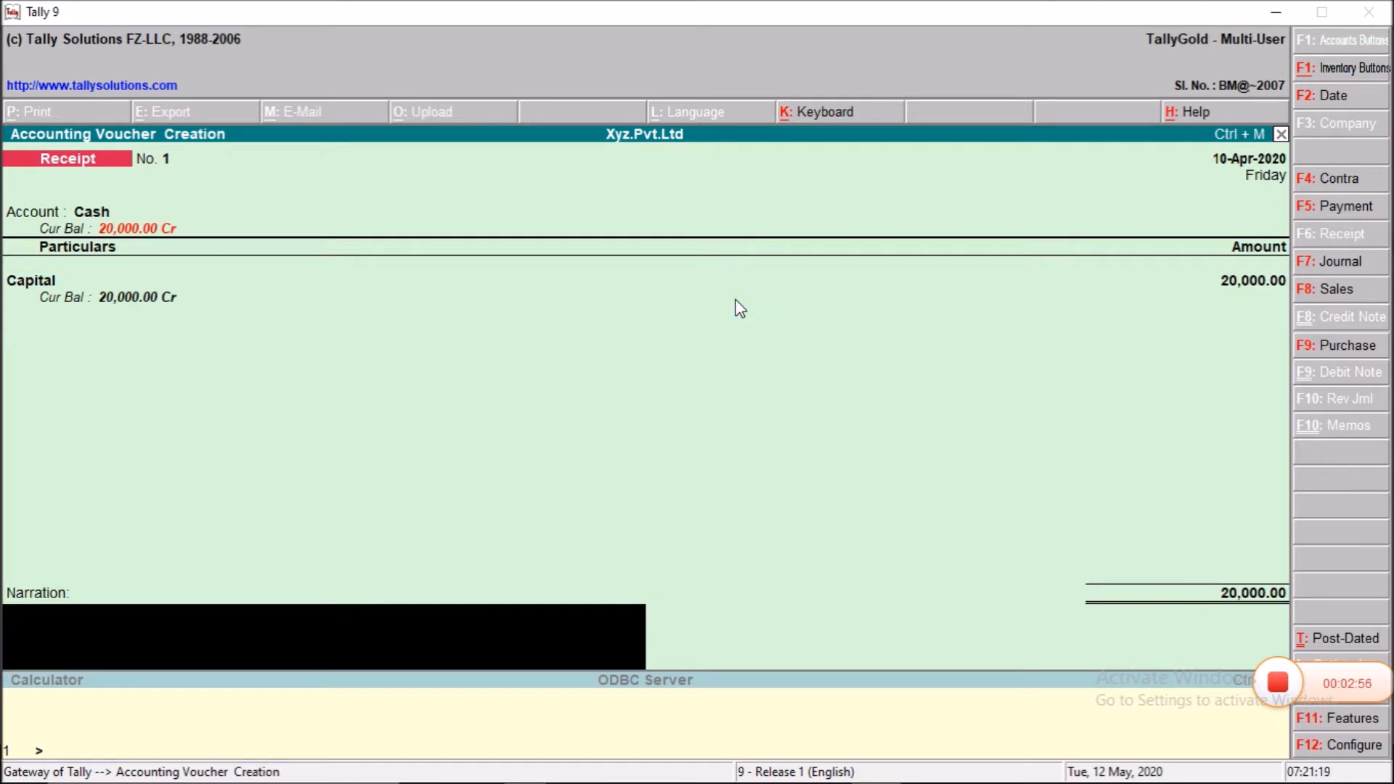
pyautogui.write('Being started bu')
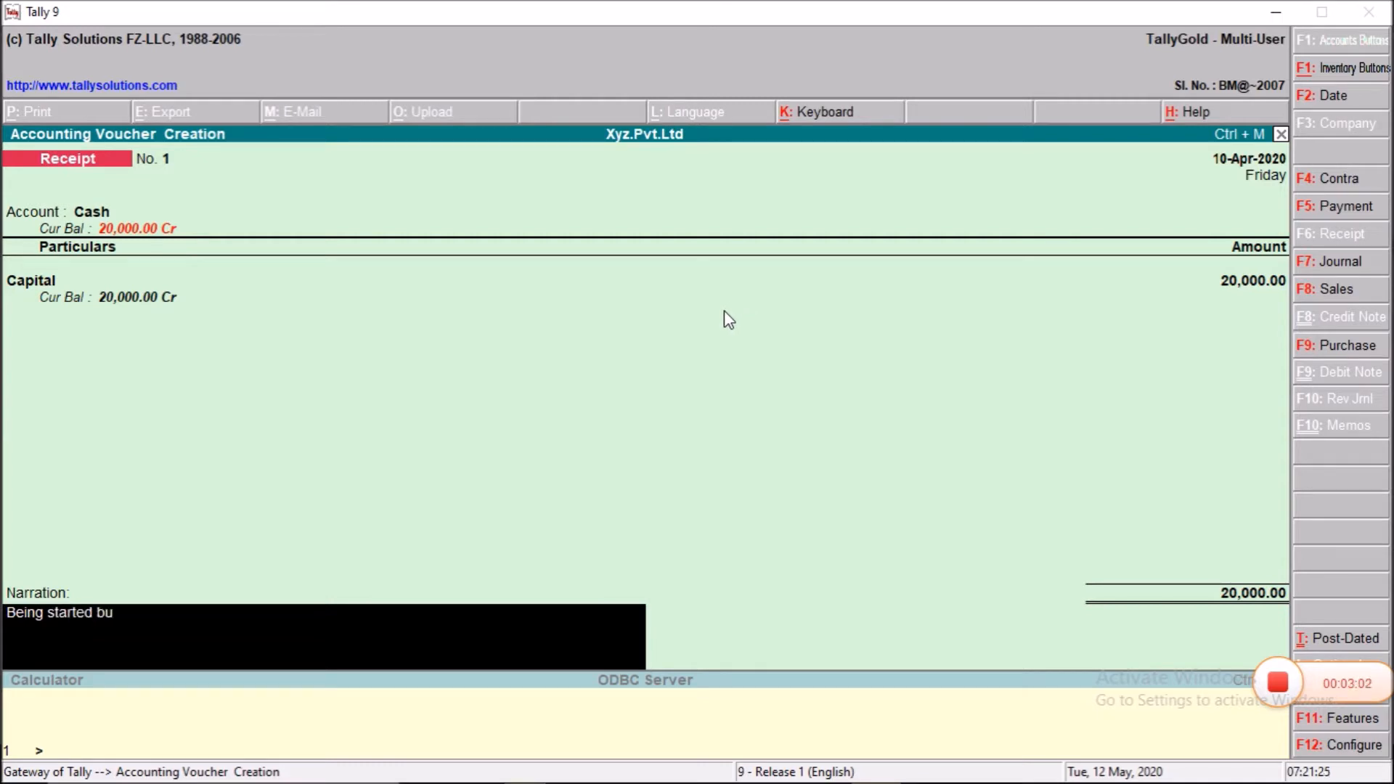
pyautogui.write('siness with cash')
pyautogui.press('Return')
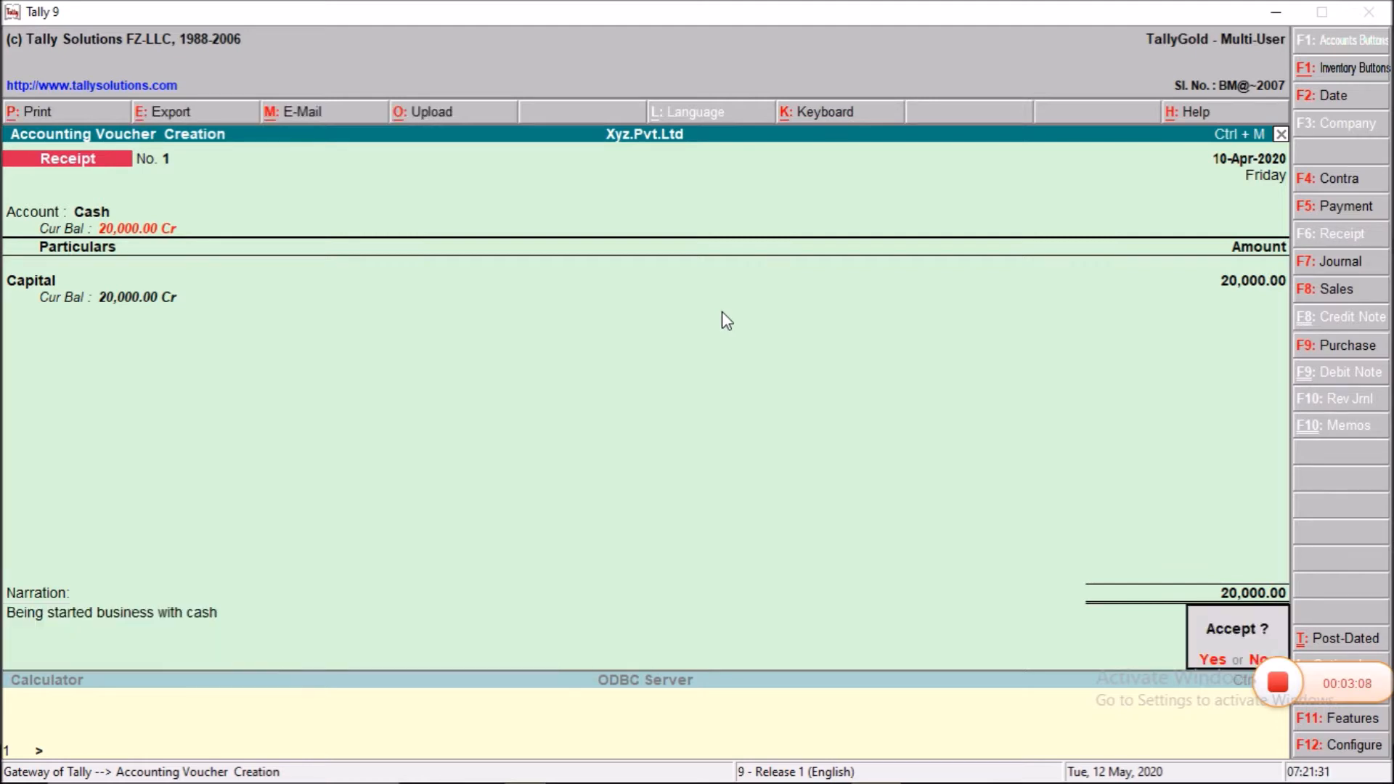
pyautogui.press('Return')
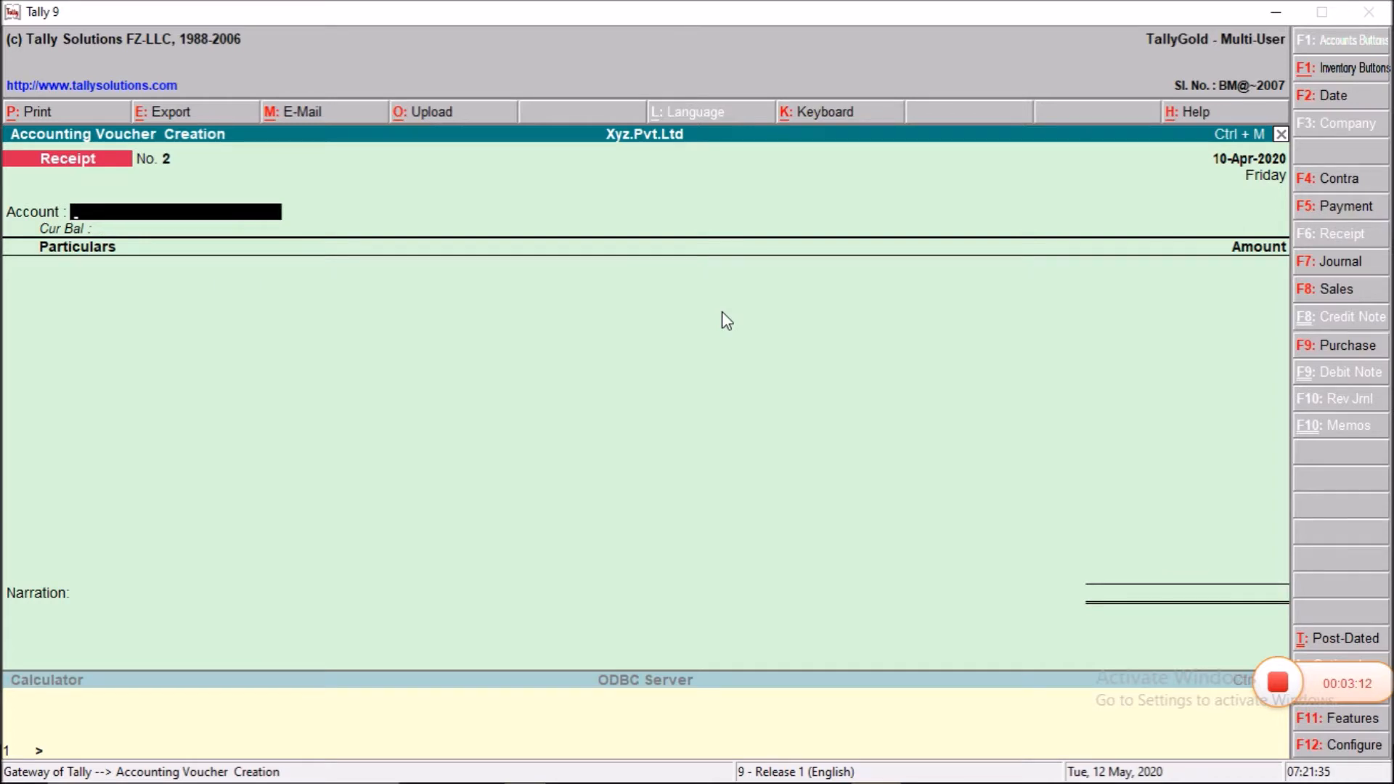
# Check the transaction list in the PDF notes, switch back to Tally, and exit the blank receipt to the Gateway of Tally
pyautogui.hotkey('alt', 'Tab')
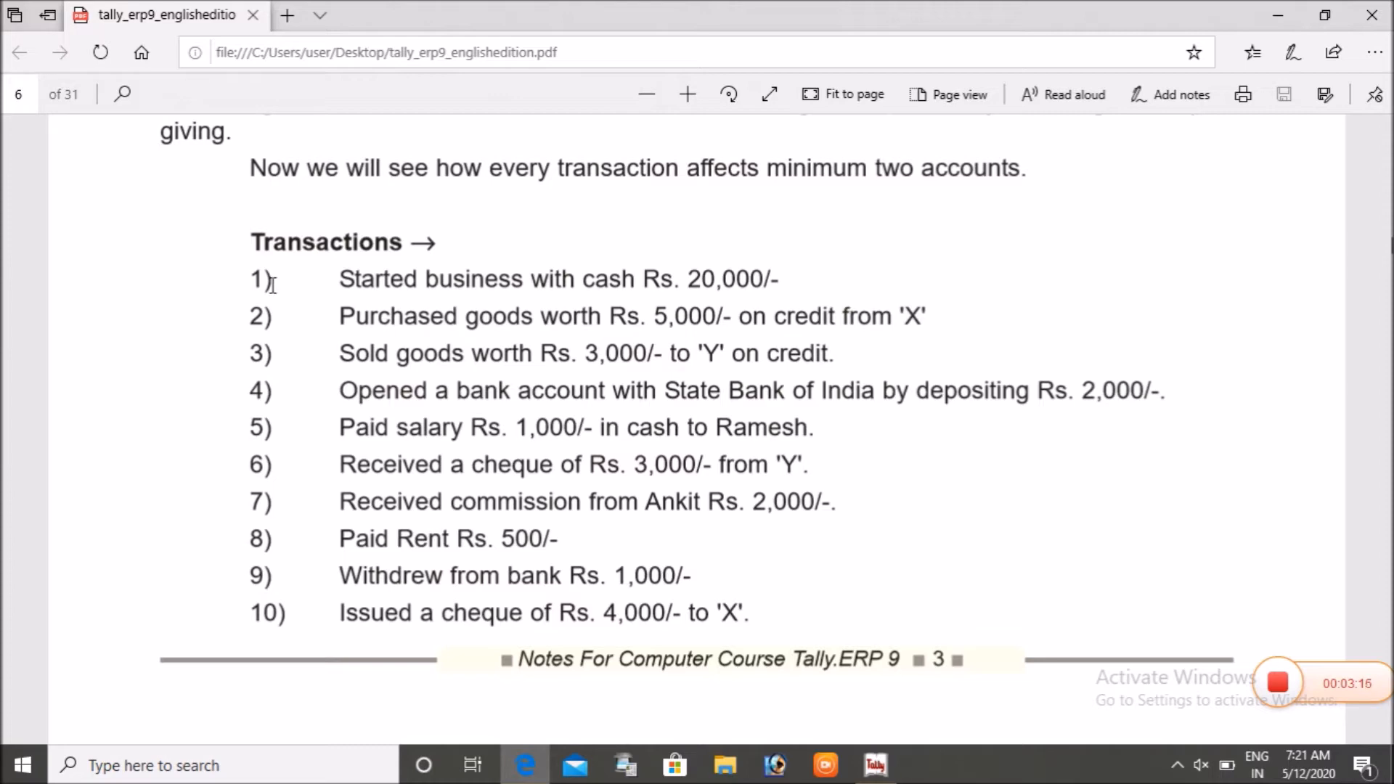
pyautogui.hotkey('alt', 'Tab')
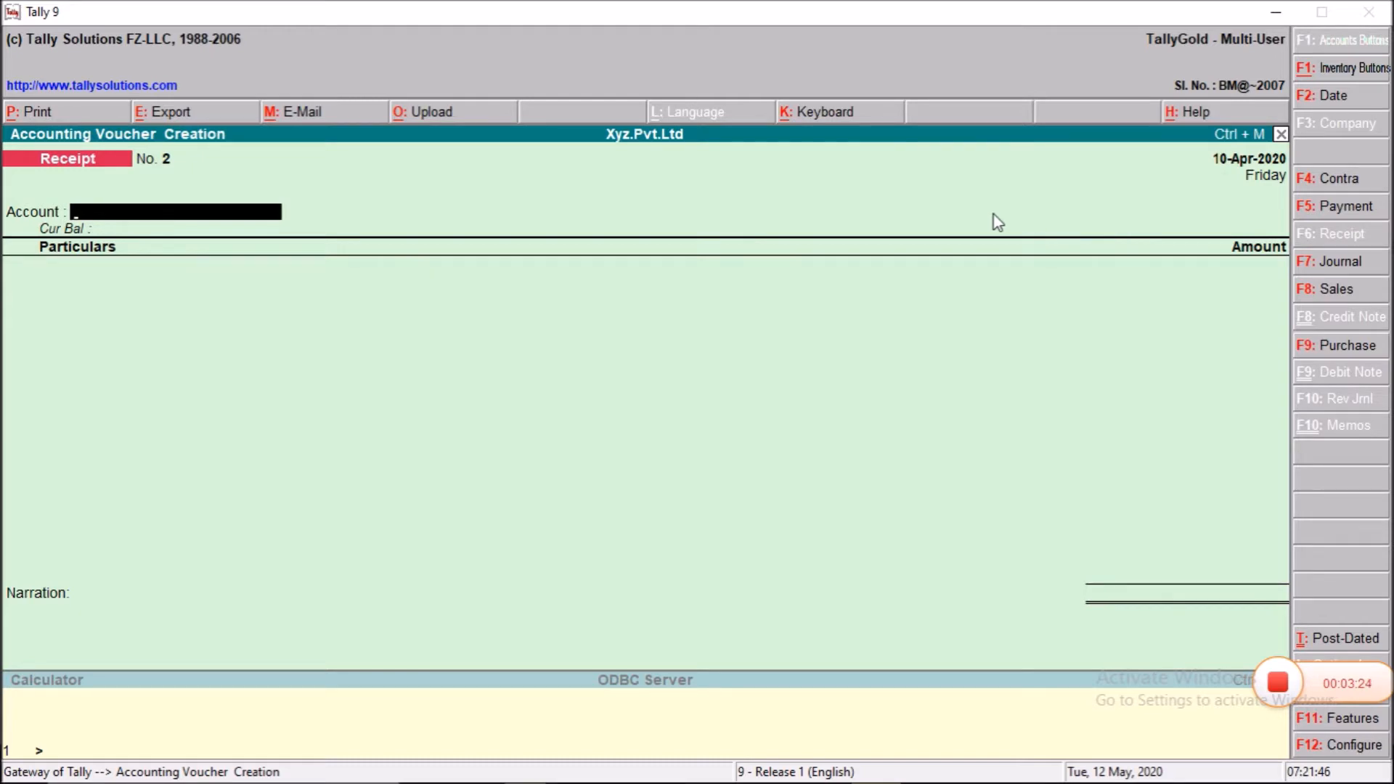
pyautogui.press('Escape')
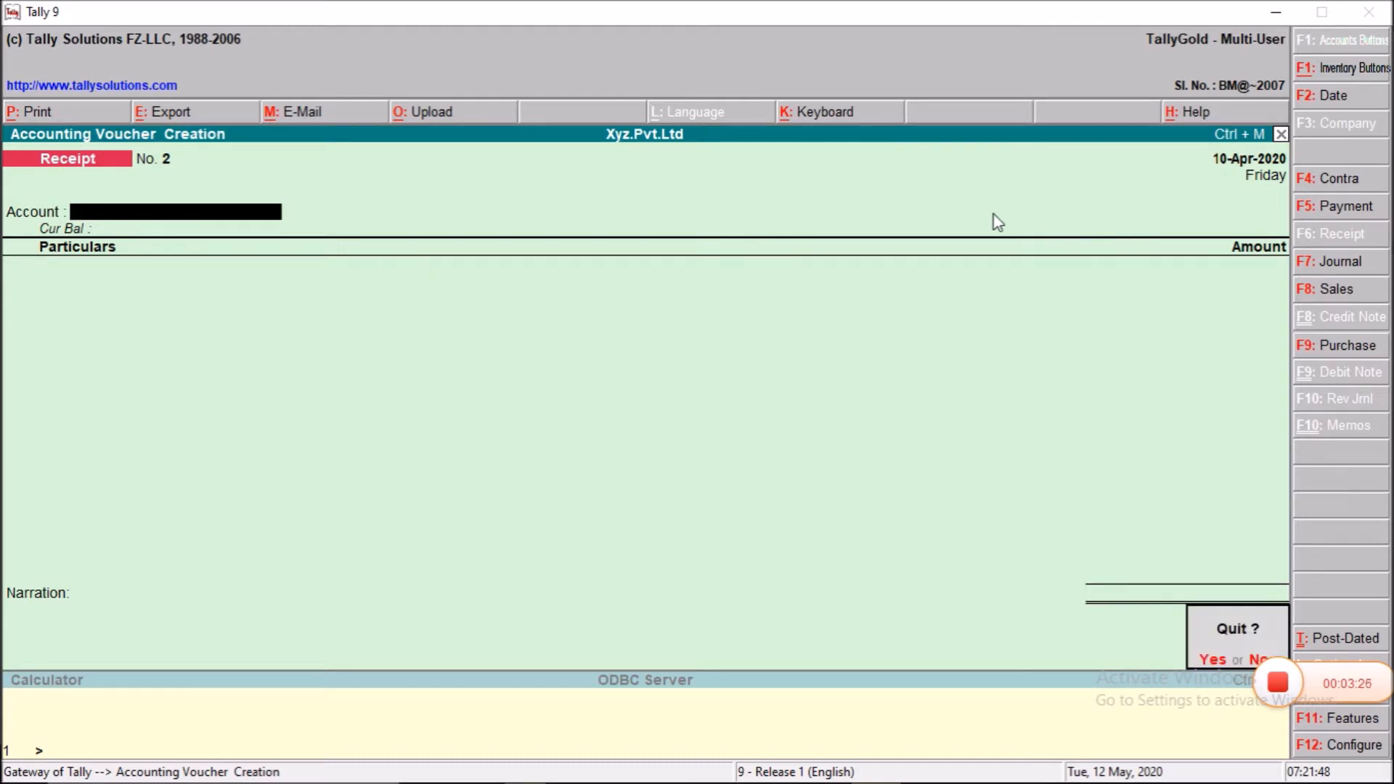
pyautogui.press('Return')
pyautogui.press('Escape')
pyautogui.press('n')
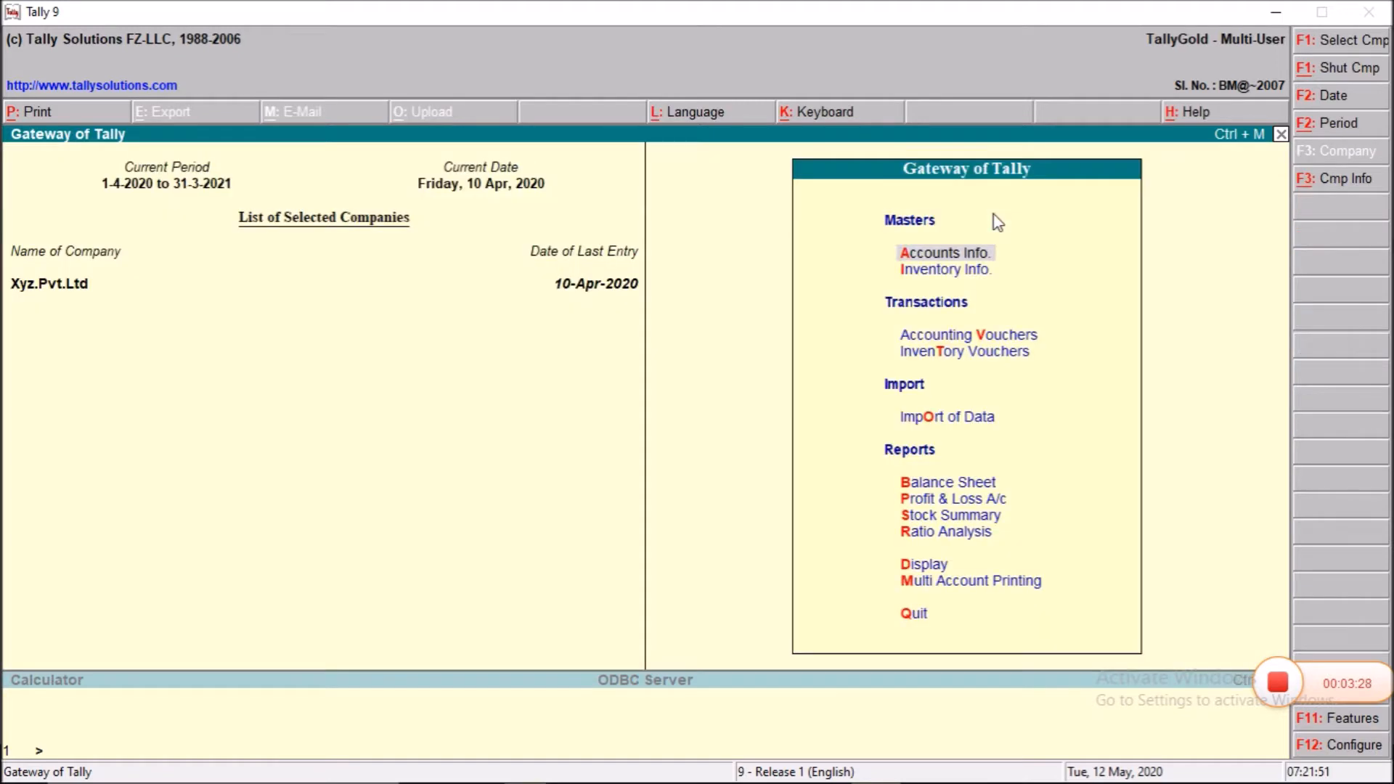
# Display the Capital ledger from the account books and open its receipt voucher for alteration
pyautogui.press('d')
pyautogui.press('a')
pyautogui.press('l')
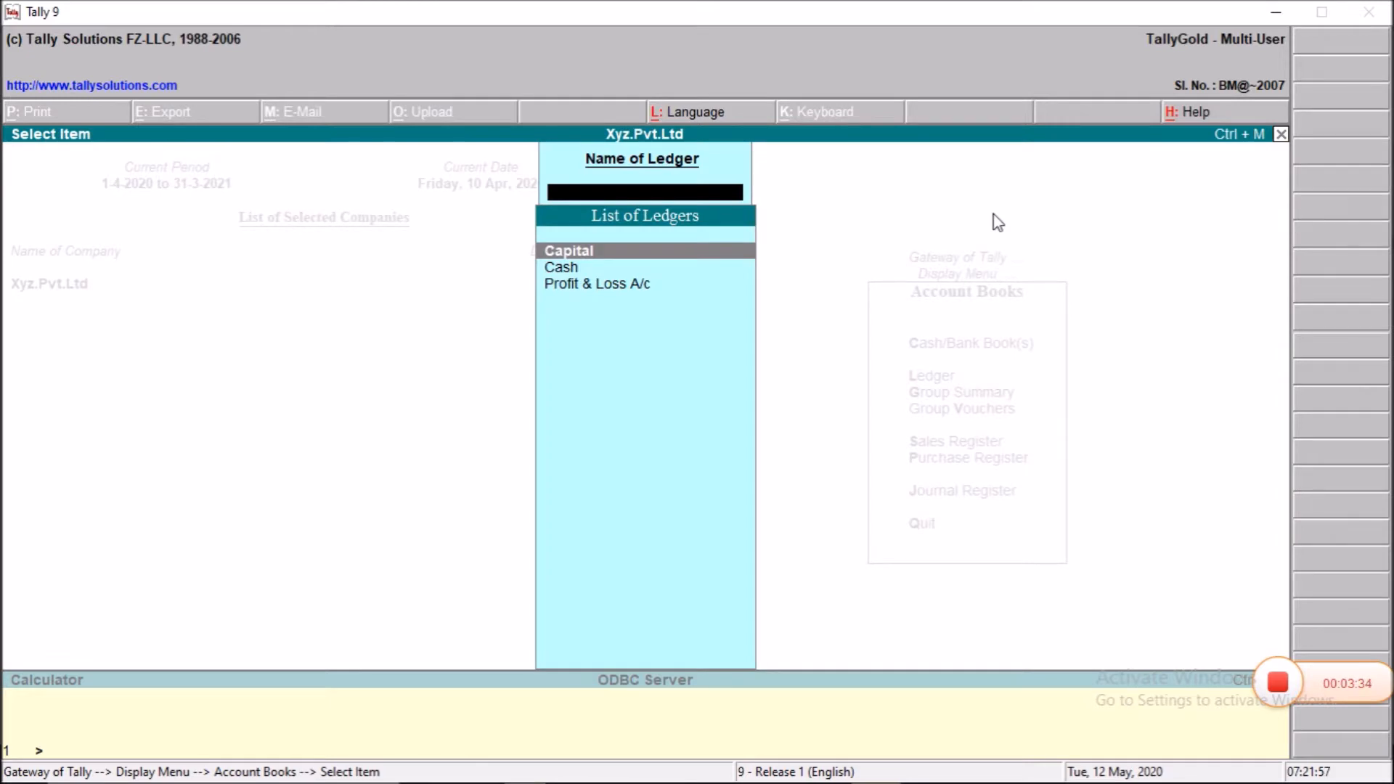
pyautogui.press('Return')
pyautogui.press('Return')
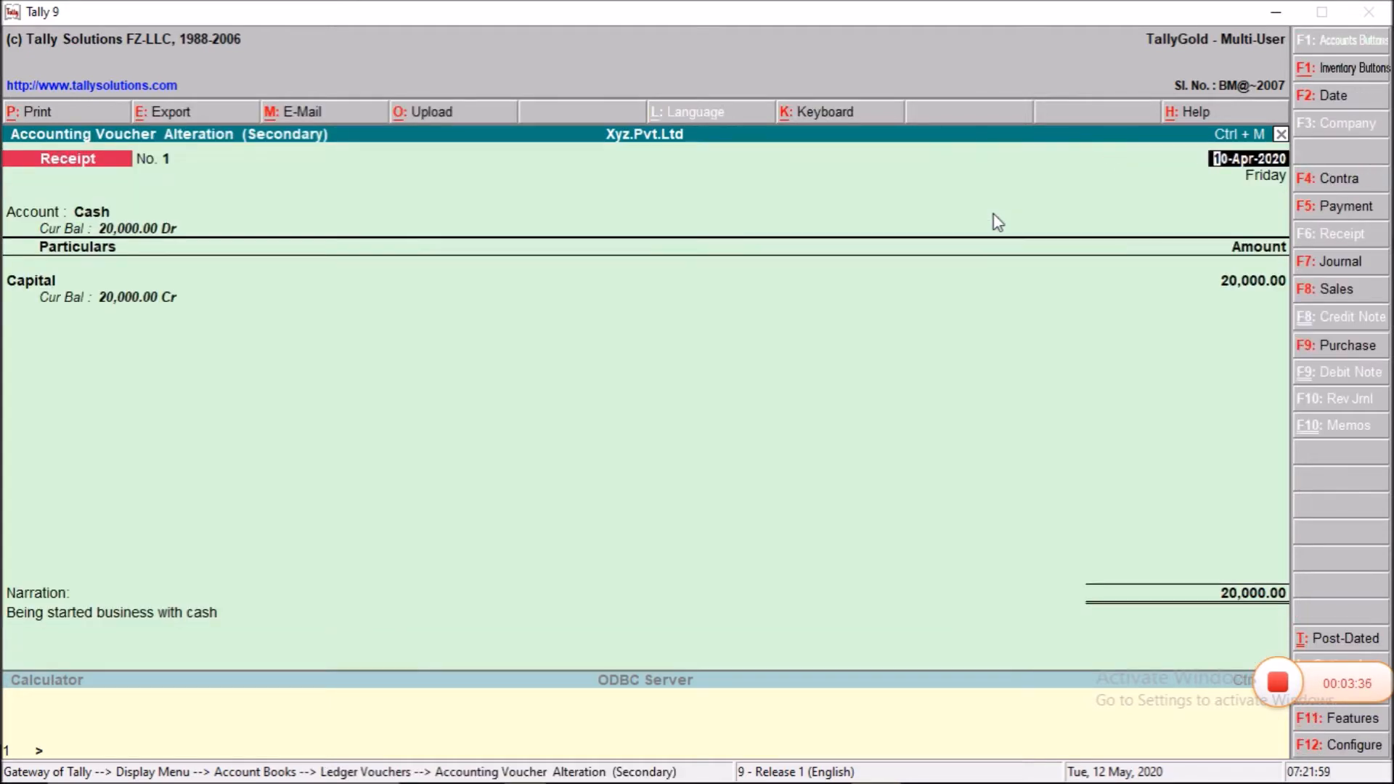
# Try to change the receipt voucher's date to 1-4-2020, and enter 10-4 instead
pyautogui.press('F2')
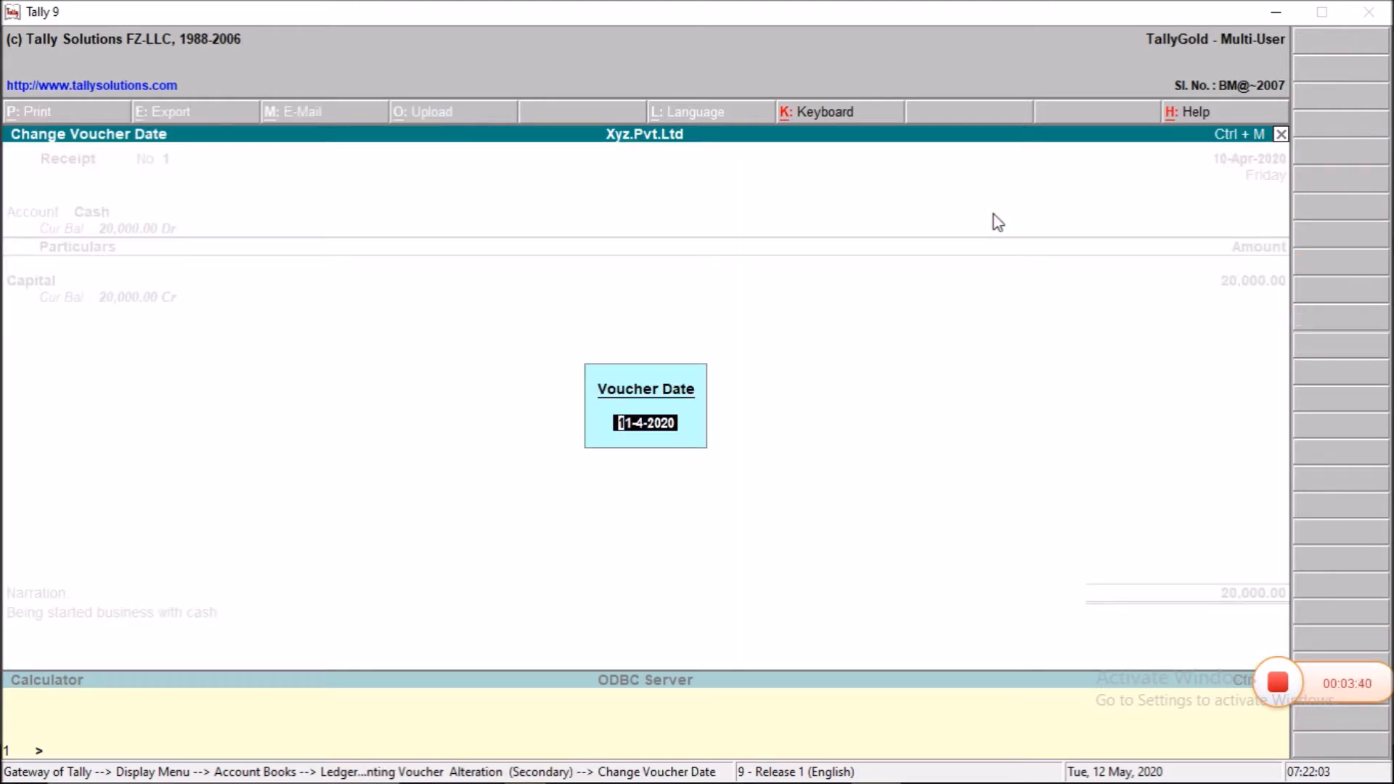
pyautogui.write('1-4-2020')
pyautogui.press('Return')
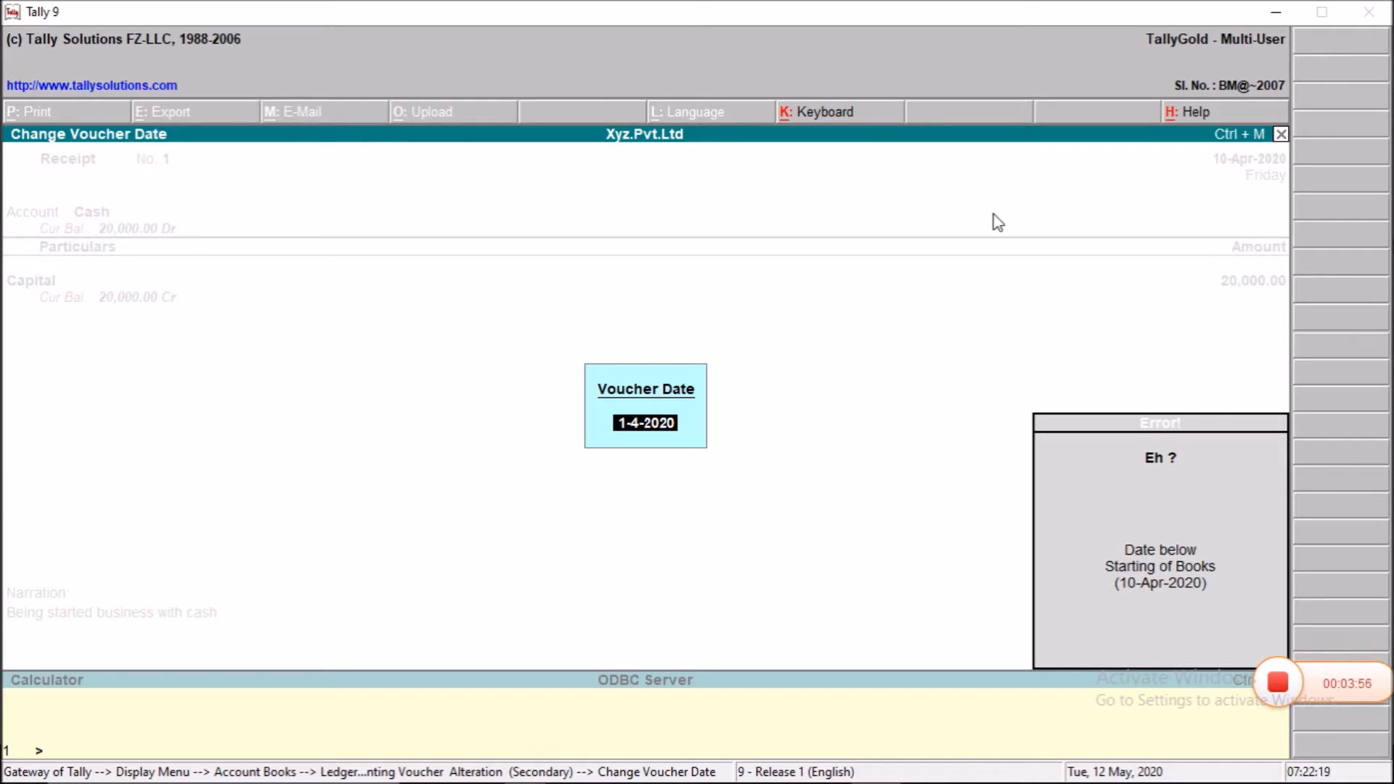
pyautogui.write('10-4')
pyautogui.press('Return')
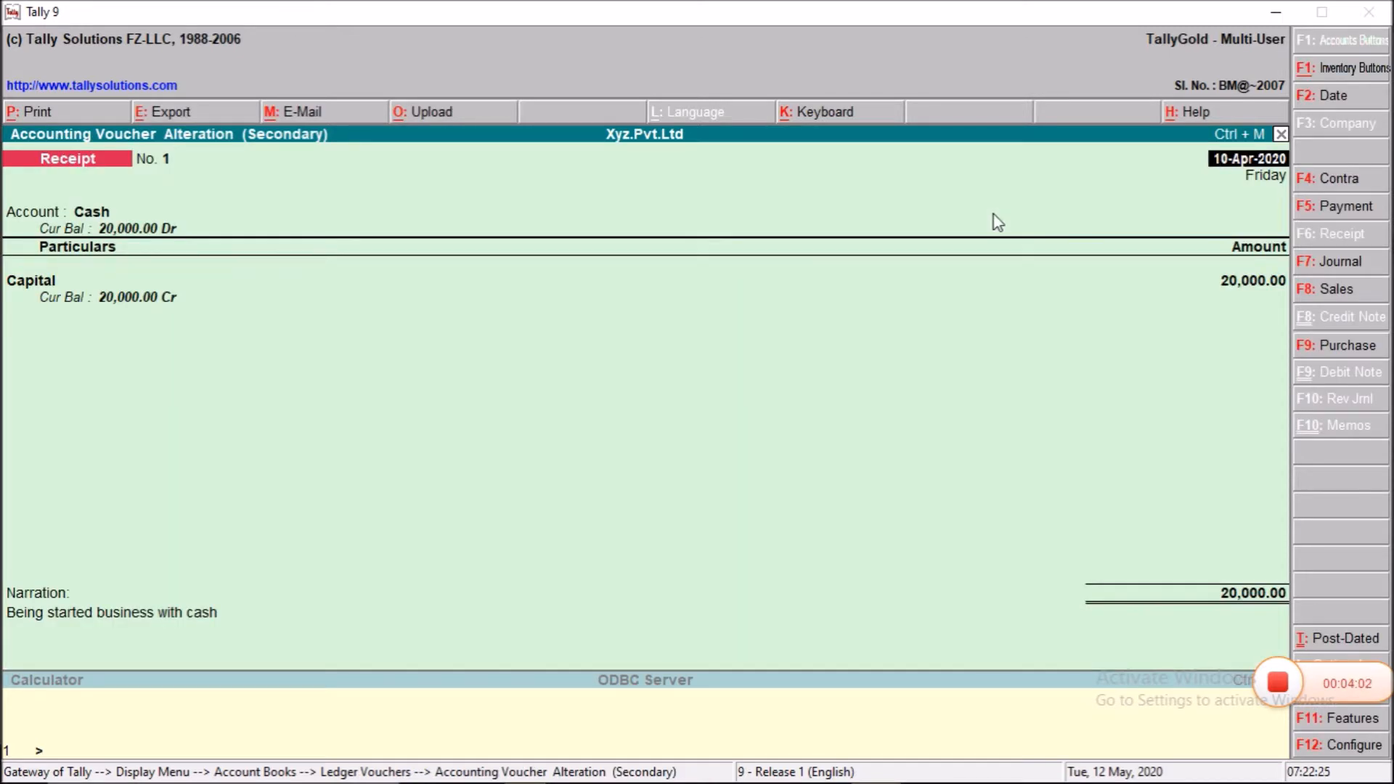
# Save the receipt voucher with its existing entries and return to the Gateway of Tally
pyautogui.press('Return')
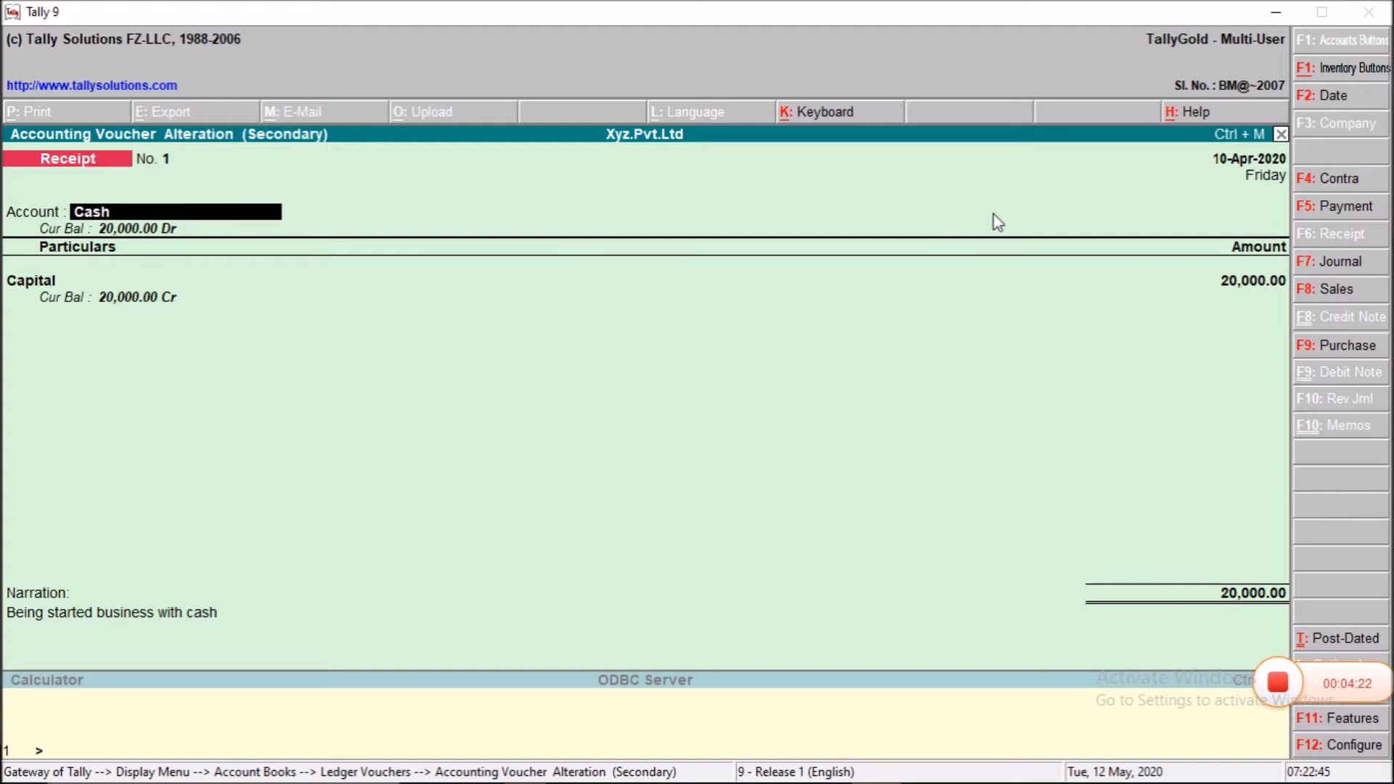
pyautogui.press('Return')
pyautogui.press('Return')
pyautogui.press('Return')
pyautogui.press('Return')
pyautogui.press('Return')
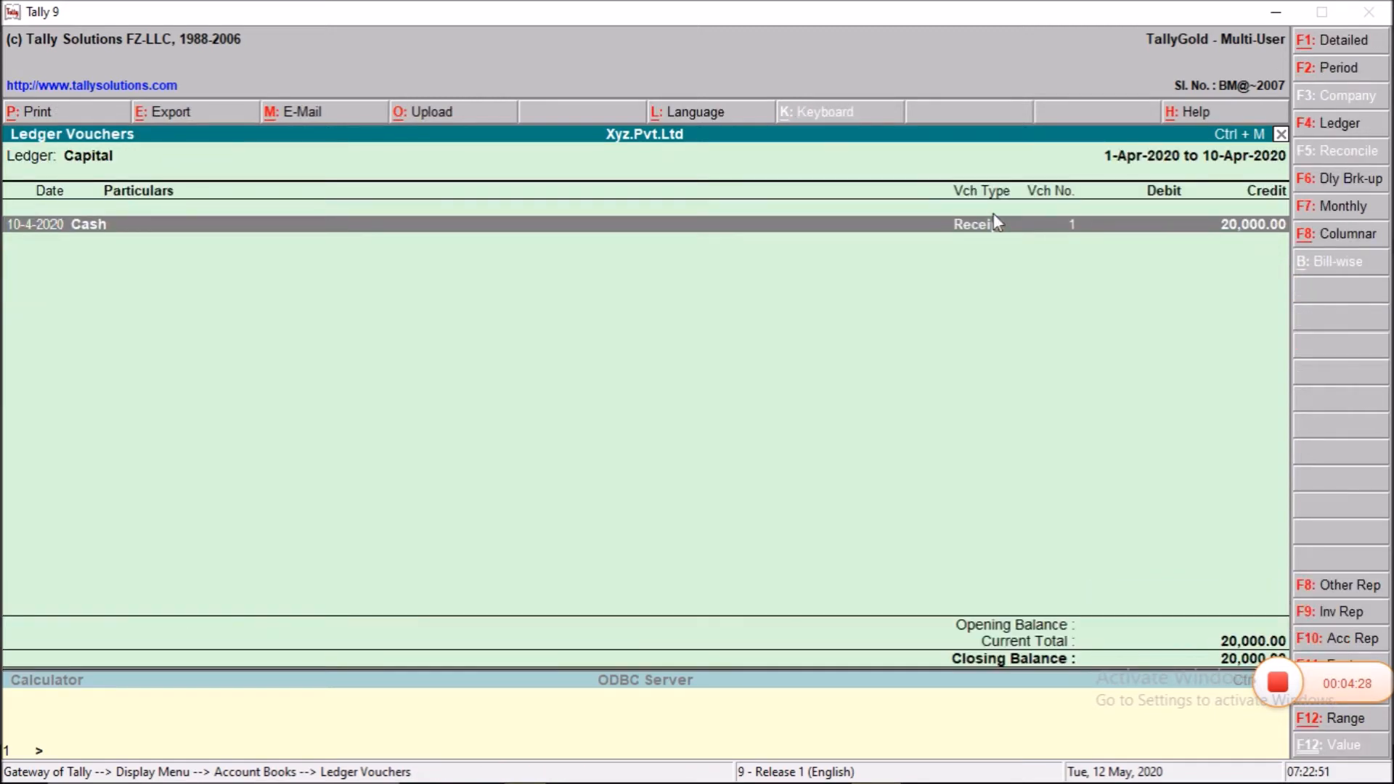
pyautogui.press('Escape')
pyautogui.press('Escape')
pyautogui.press('Escape')
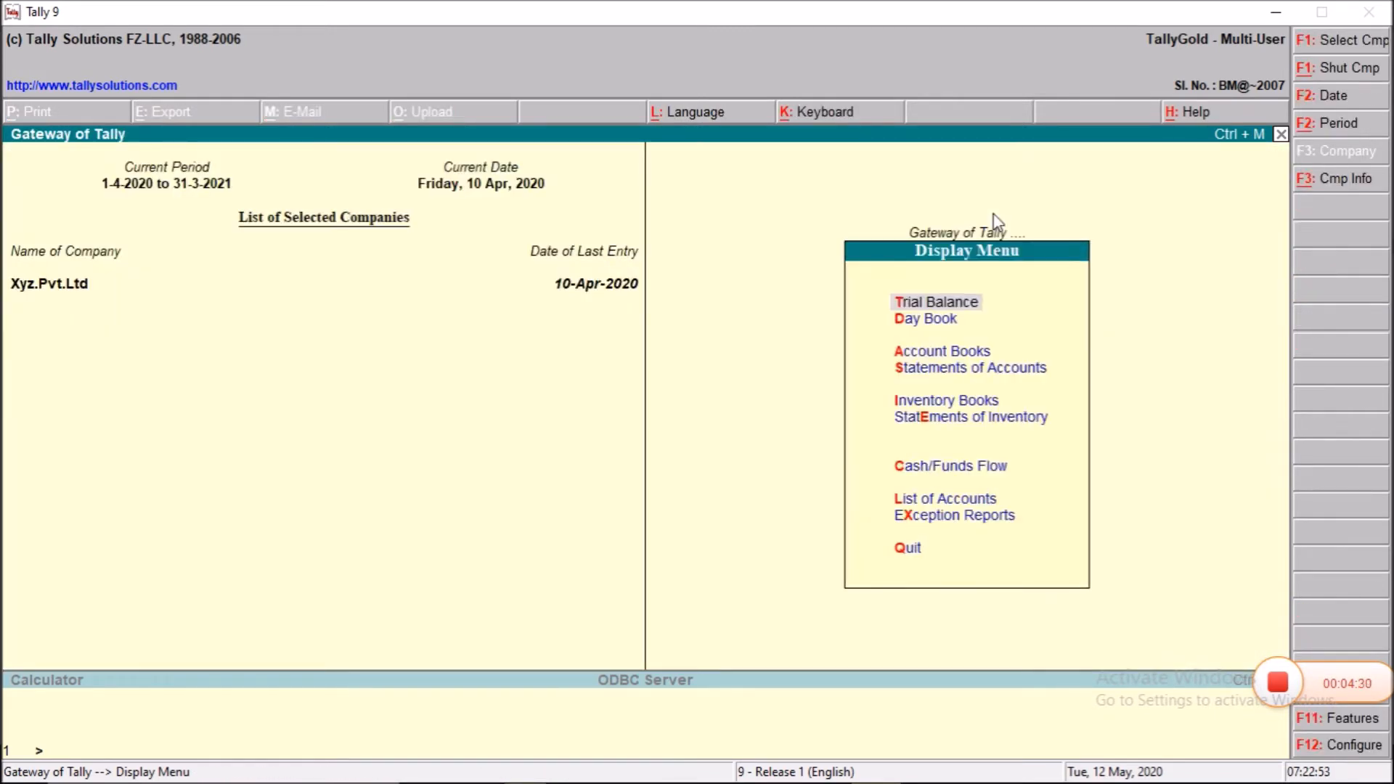
pyautogui.press('Escape')
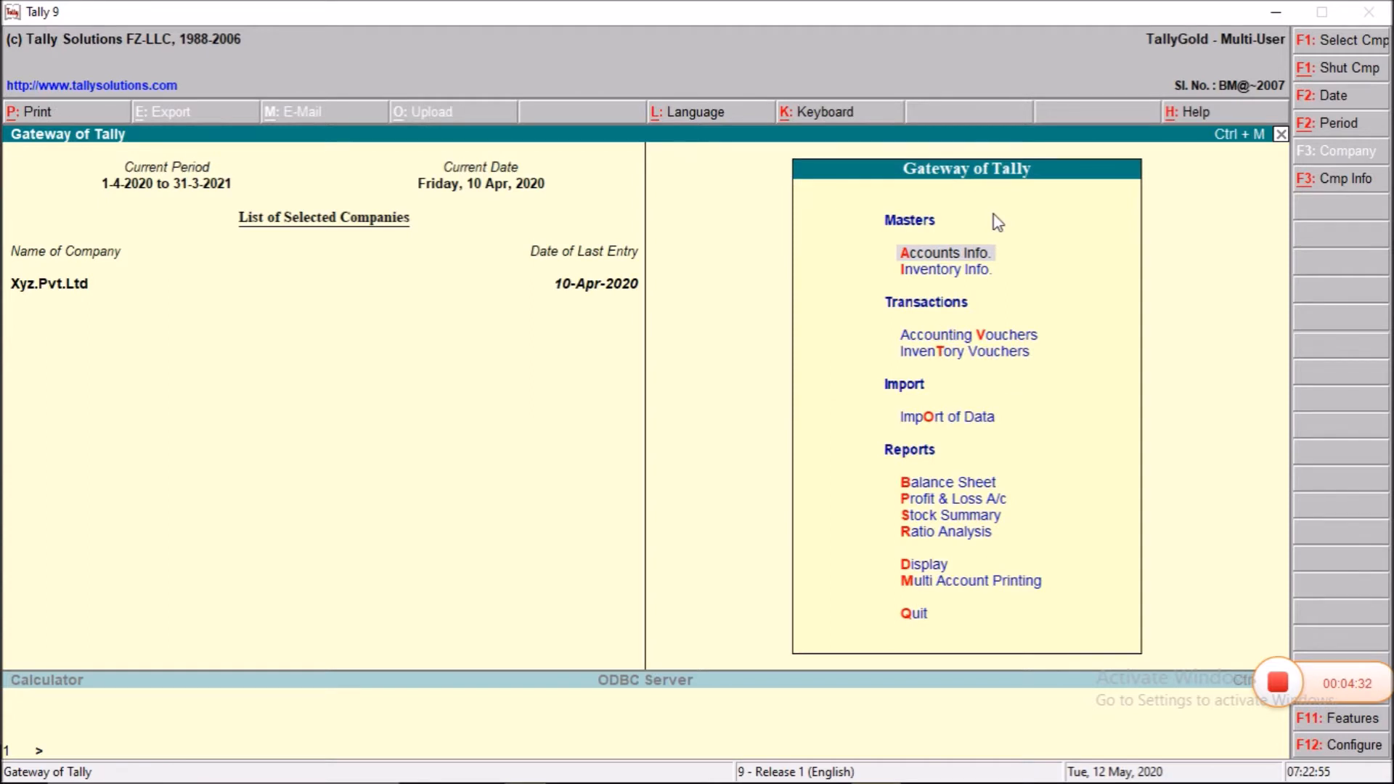
# Check the second transaction in the PDF notes and start a purchase voucher in Tally, entered as a voucher rather than an invoice
pyautogui.press('v')
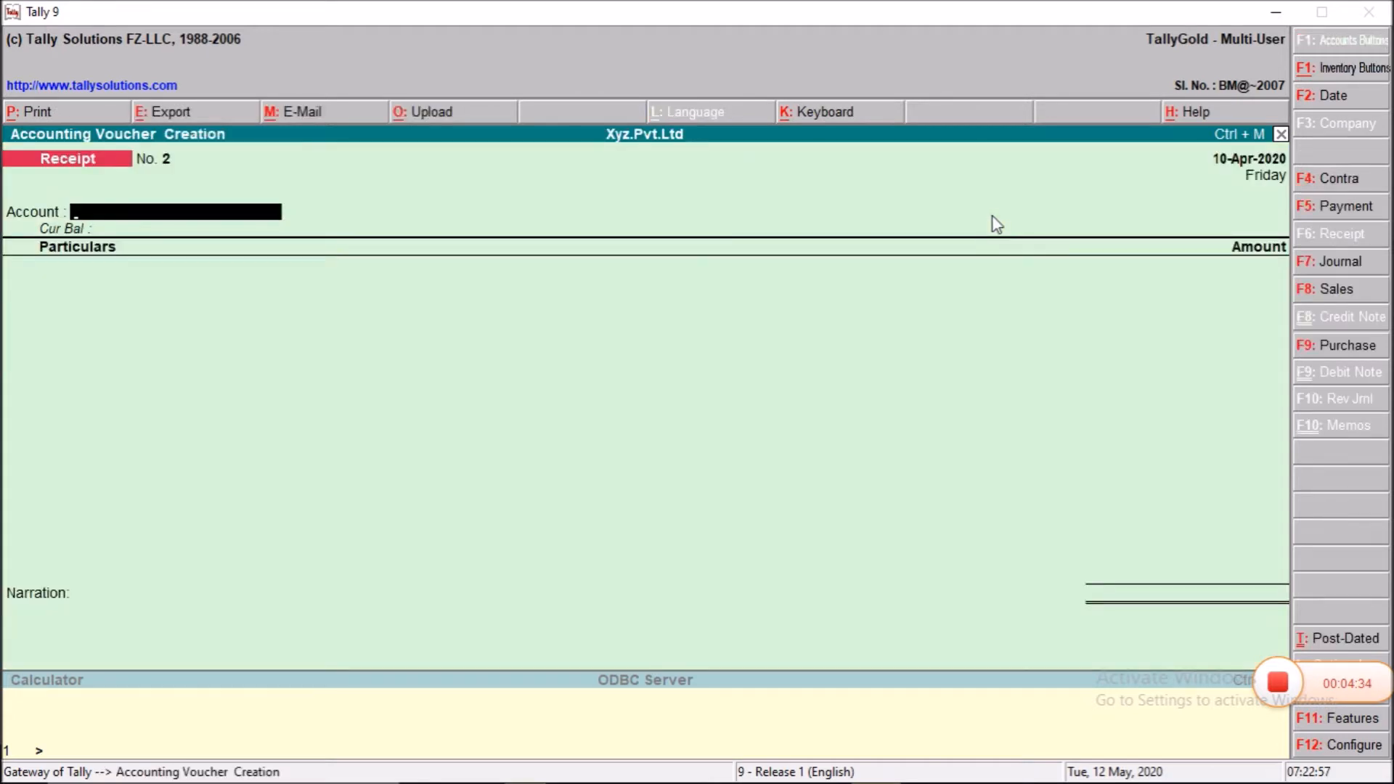
pyautogui.hotkey('alt', 'Tab')
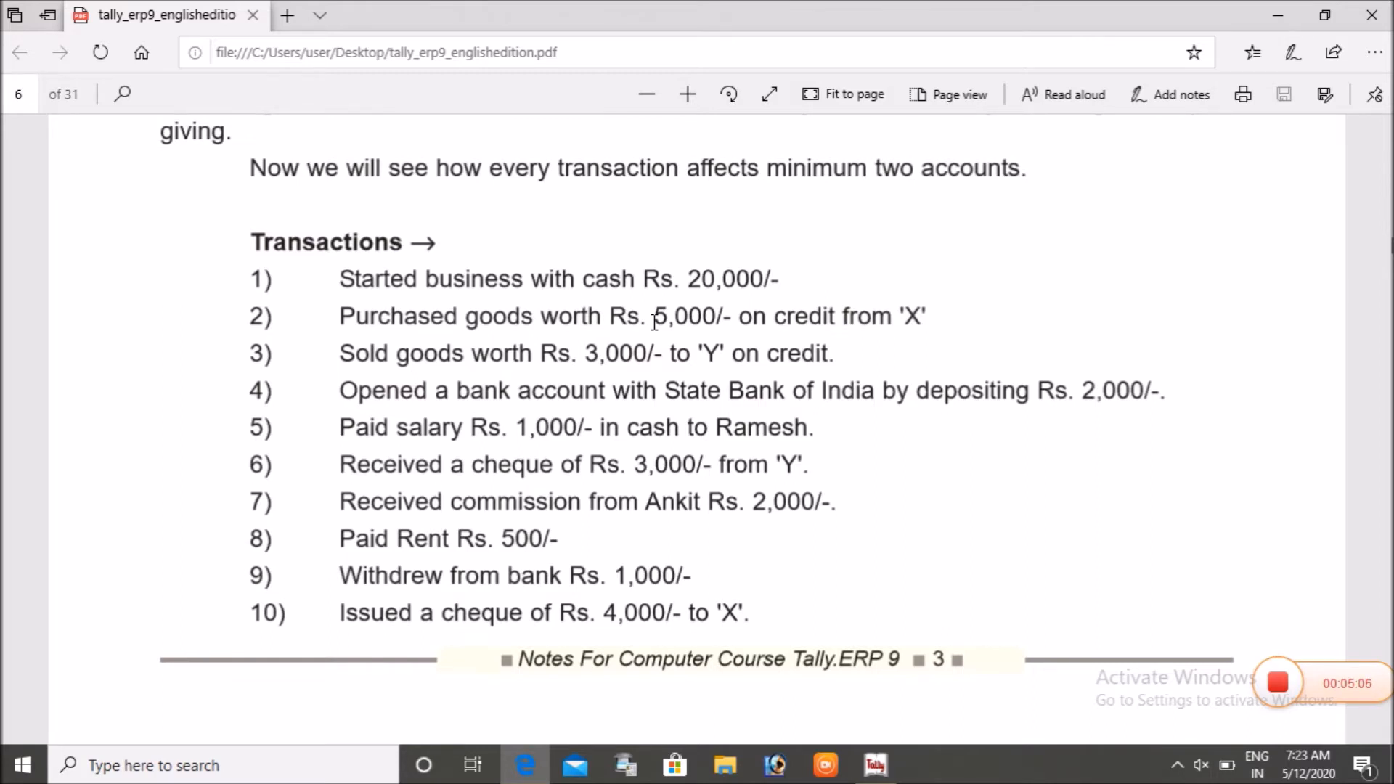
pyautogui.hotkey('alt', 'Tab')
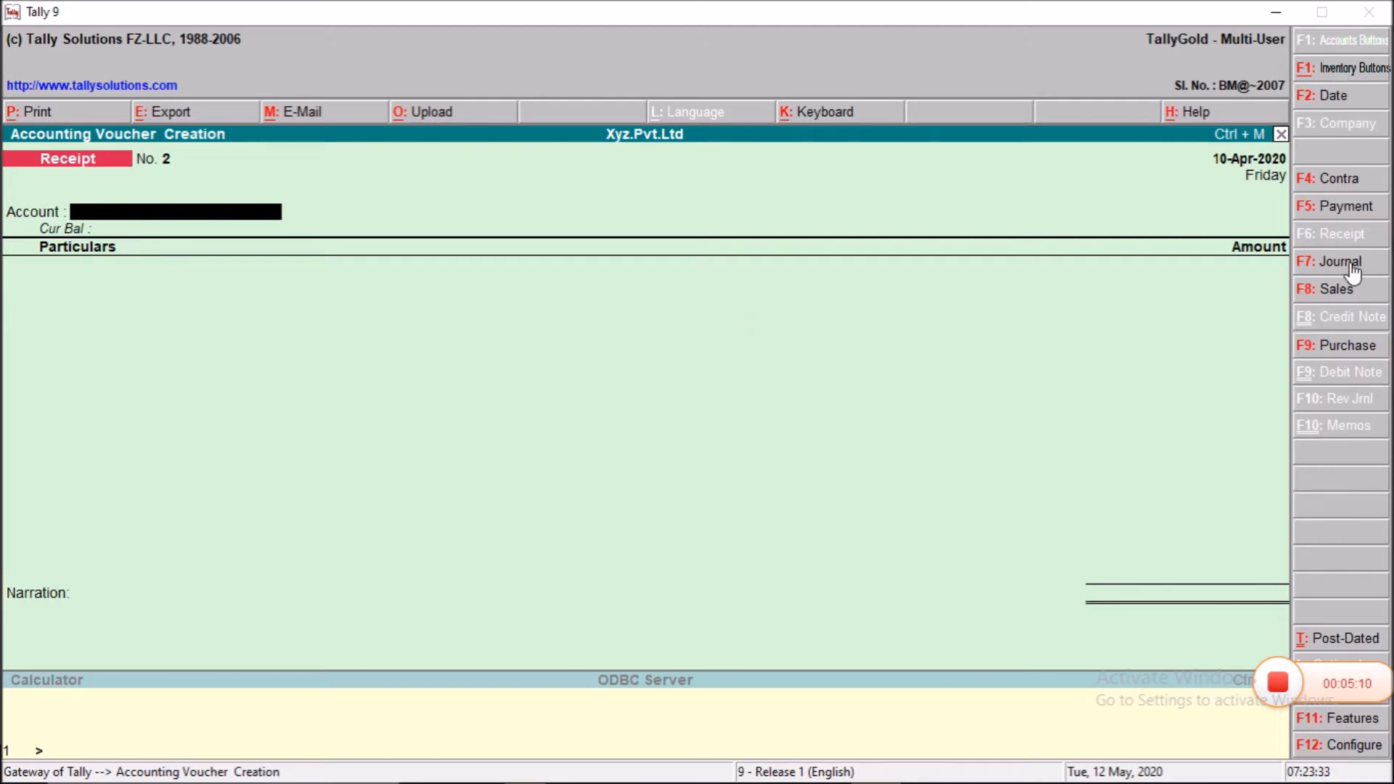
pyautogui.click(1321, 356)
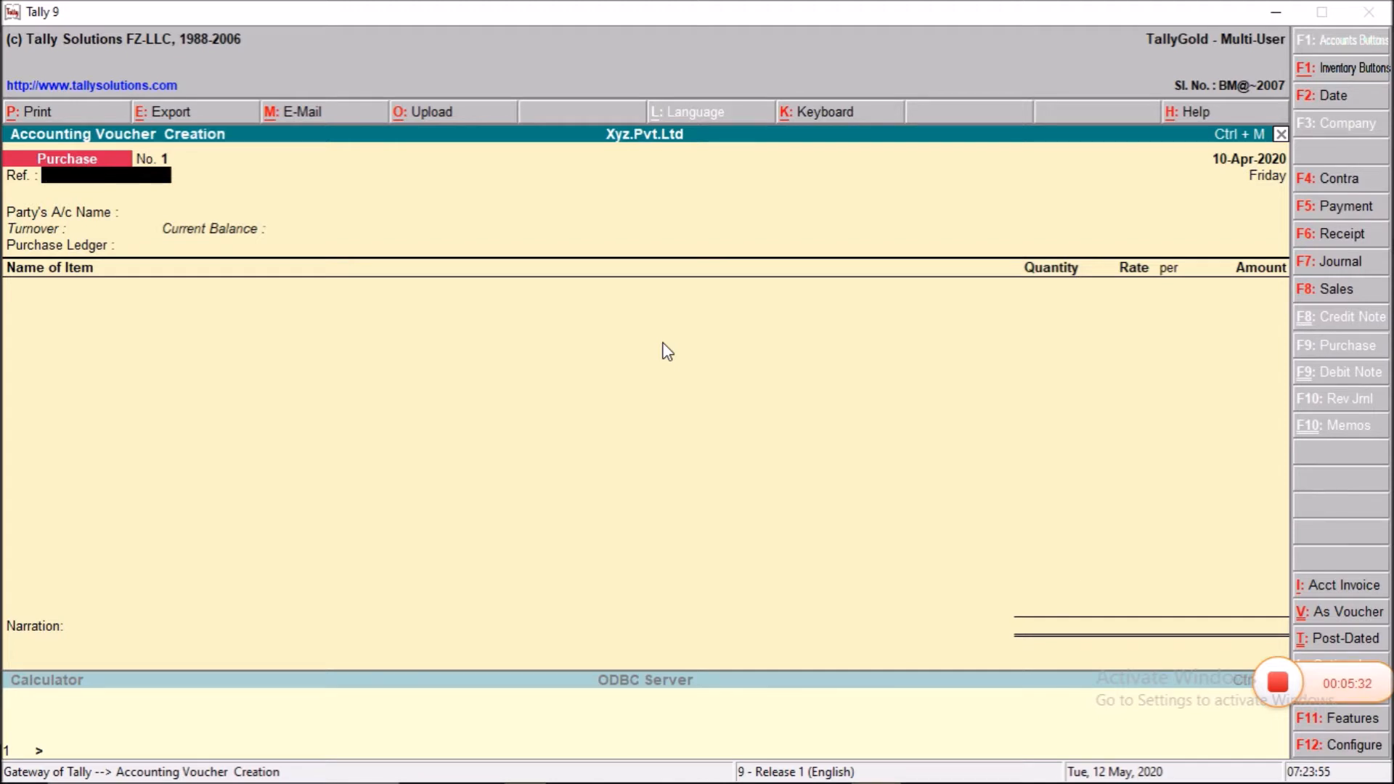
pyautogui.hotkey('ctrl', 'v')
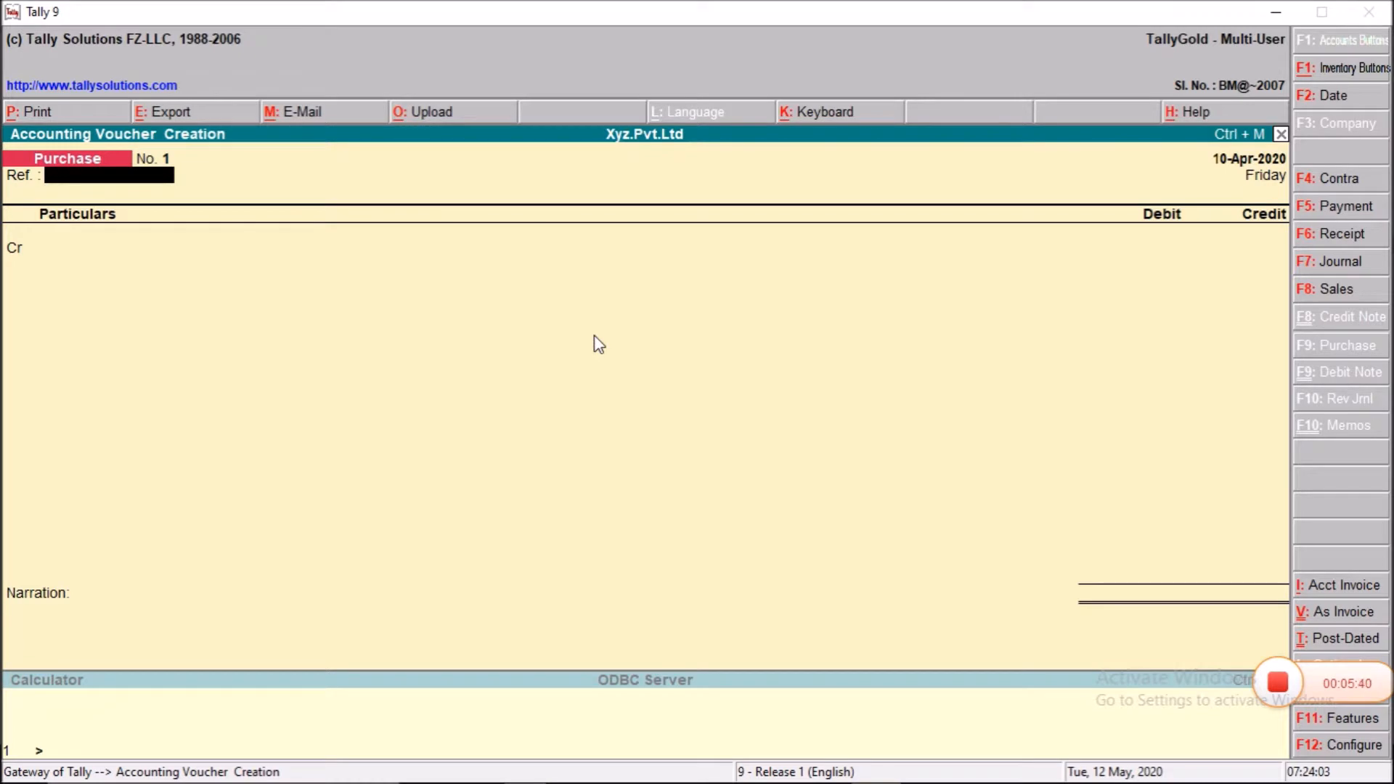
# Recheck the supplier in the notes and start a new ledger named X's A/c under Sundry Creditors from the purchase's credit line
pyautogui.hotkey('alt', 'Tab')
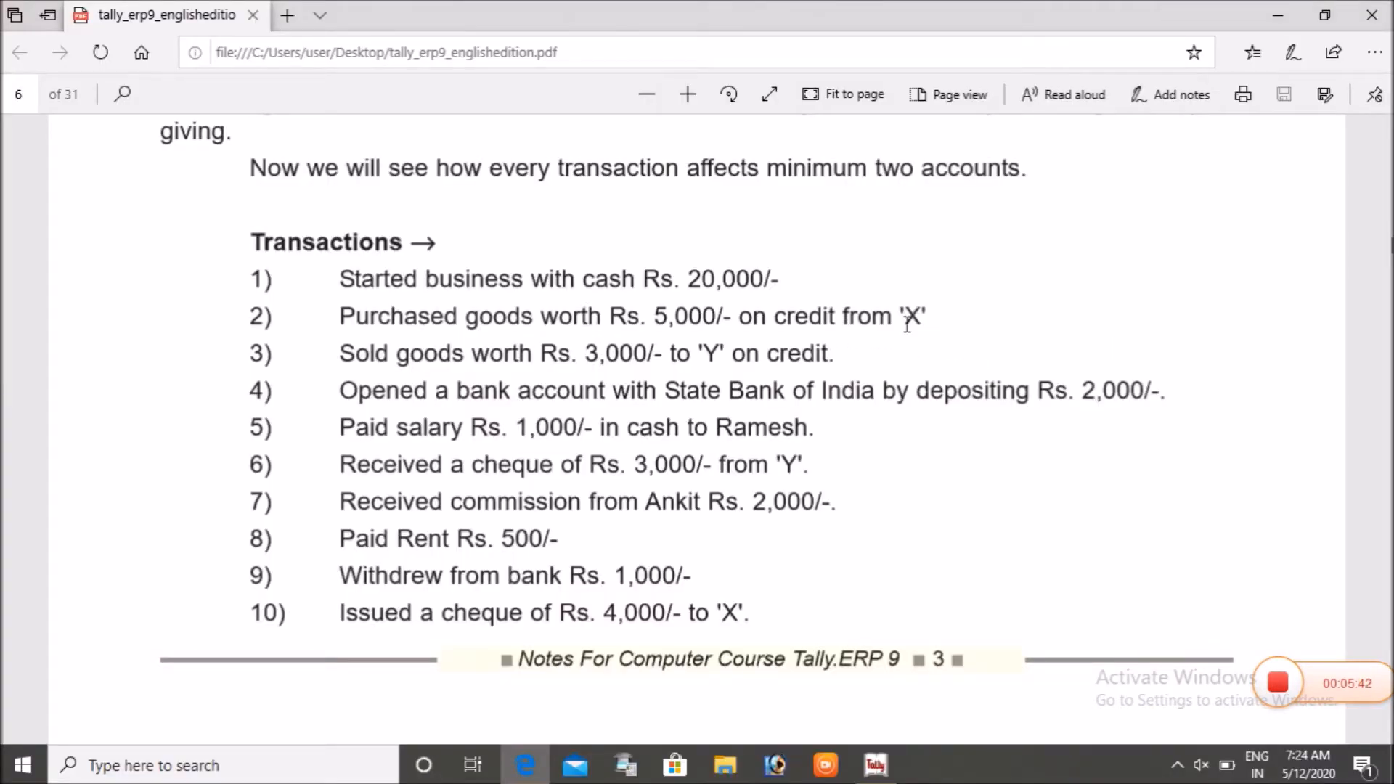
pyautogui.hotkey('alt', 'Tab')
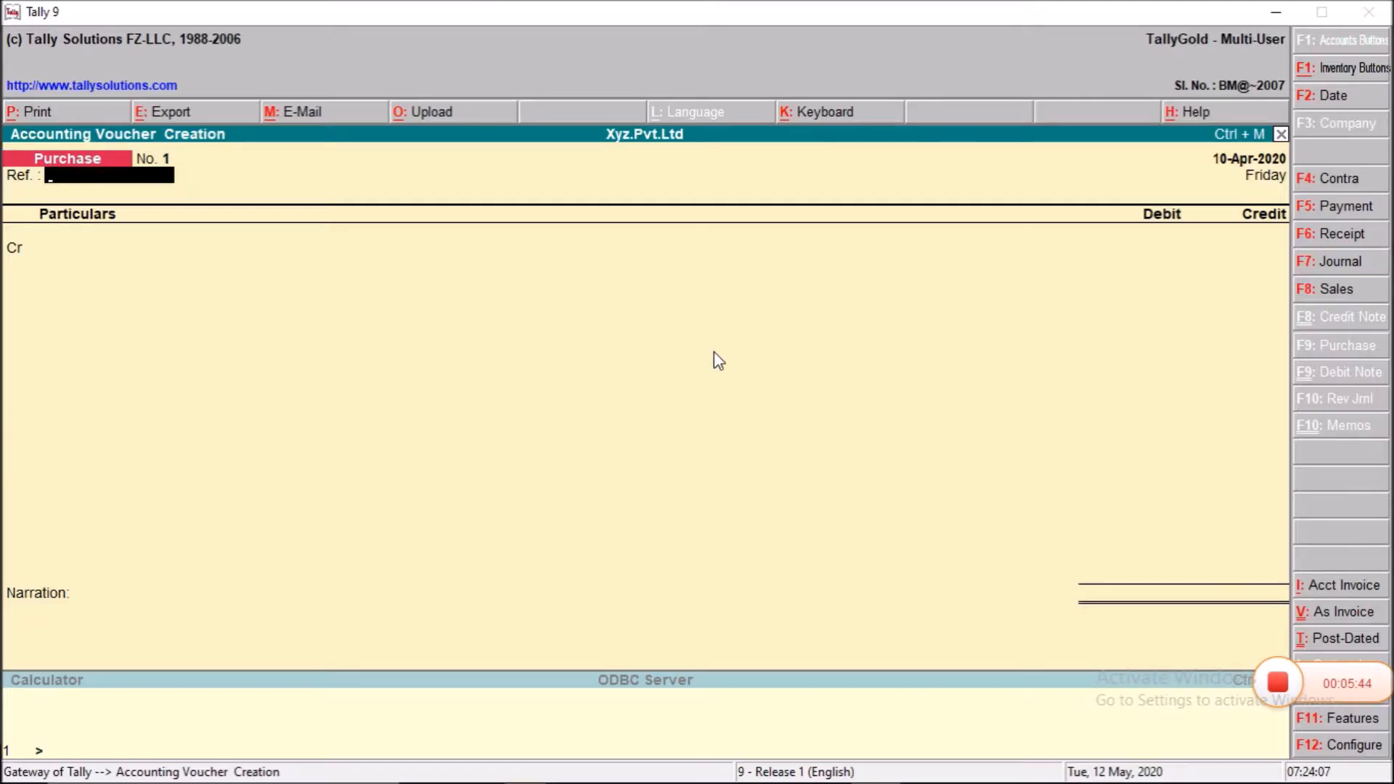
pyautogui.press('Return')
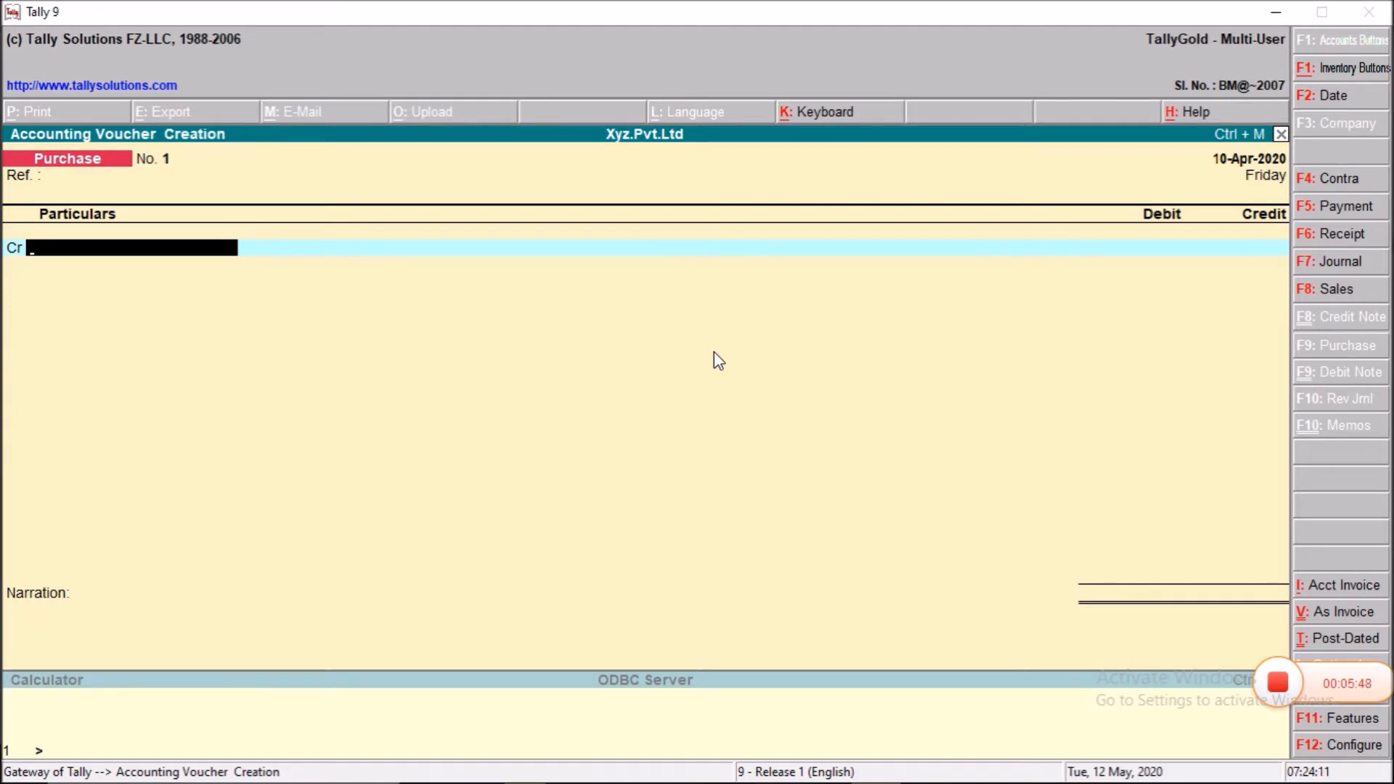
pyautogui.hotkey('alt', 'c')
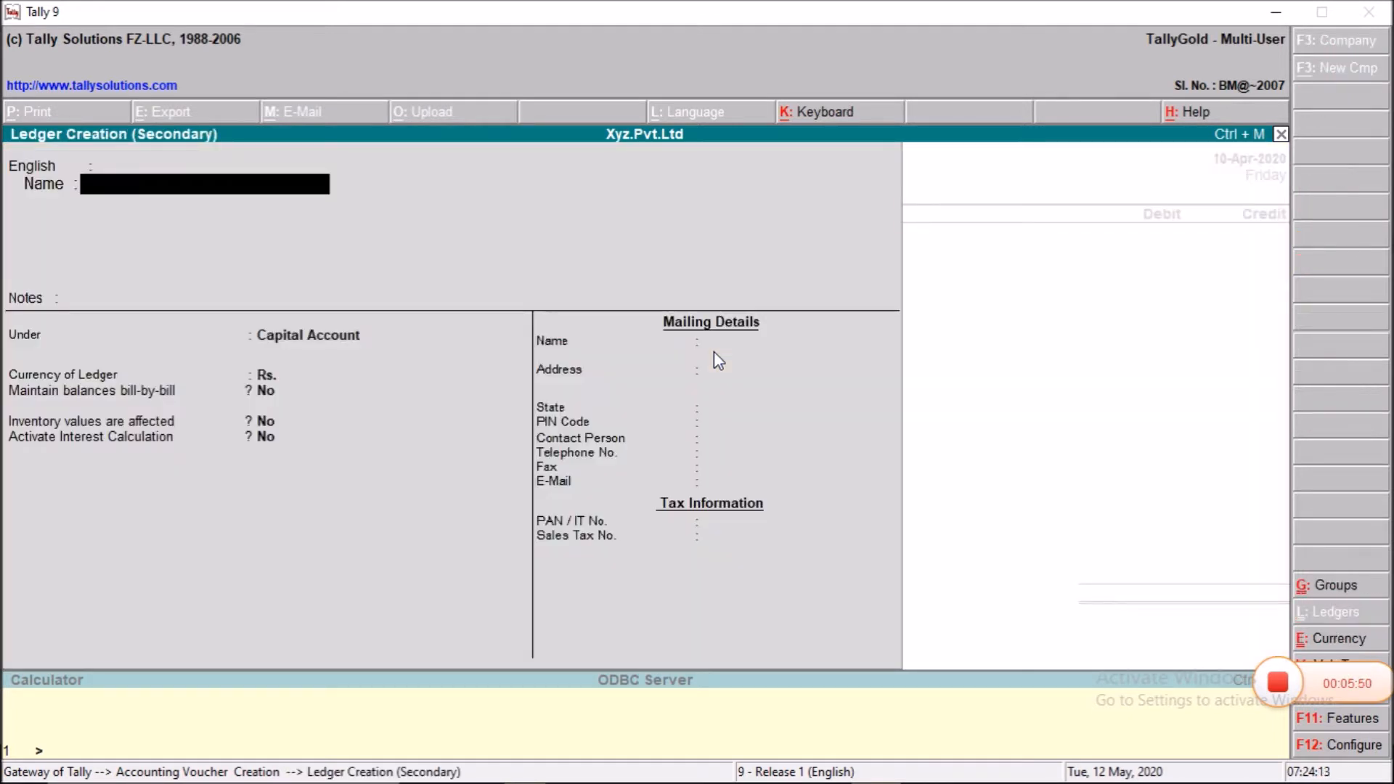
pyautogui.write("X's A/c")
pyautogui.press('Return')
pyautogui.press('Return')
pyautogui.press('Return')
pyautogui.press('Return')
pyautogui.write('Sun')
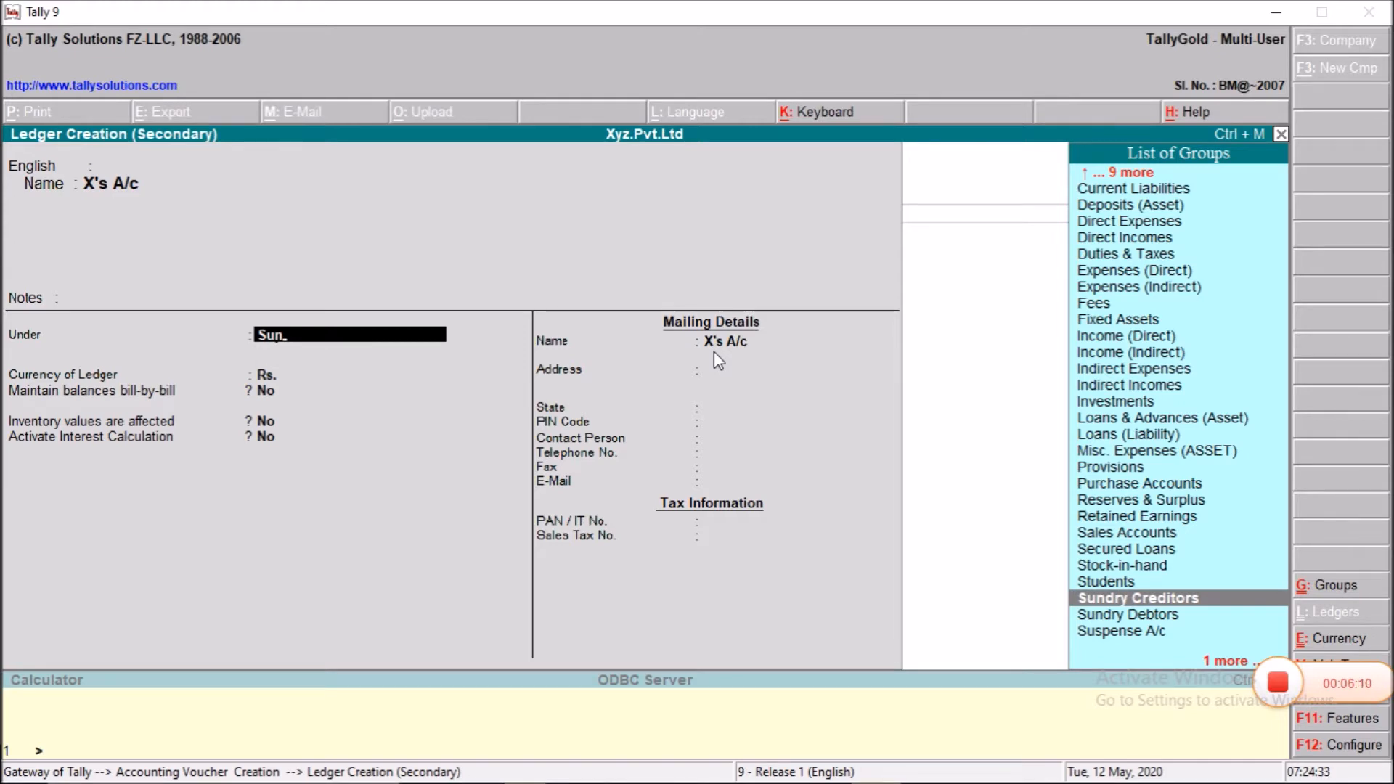
pyautogui.press('Return')
# Confirm Sundry Creditors as the group of the X's A/c ledger, keep the remaining default details and save the ledger
pyautogui.press('Return')
pyautogui.press('Return')
pyautogui.press('Return')
pyautogui.press('Return')
pyautogui.press('Return')
pyautogui.press('Return')
pyautogui.press('Return')
pyautogui.press('Return')
pyautogui.press('Return')
pyautogui.press('Return')
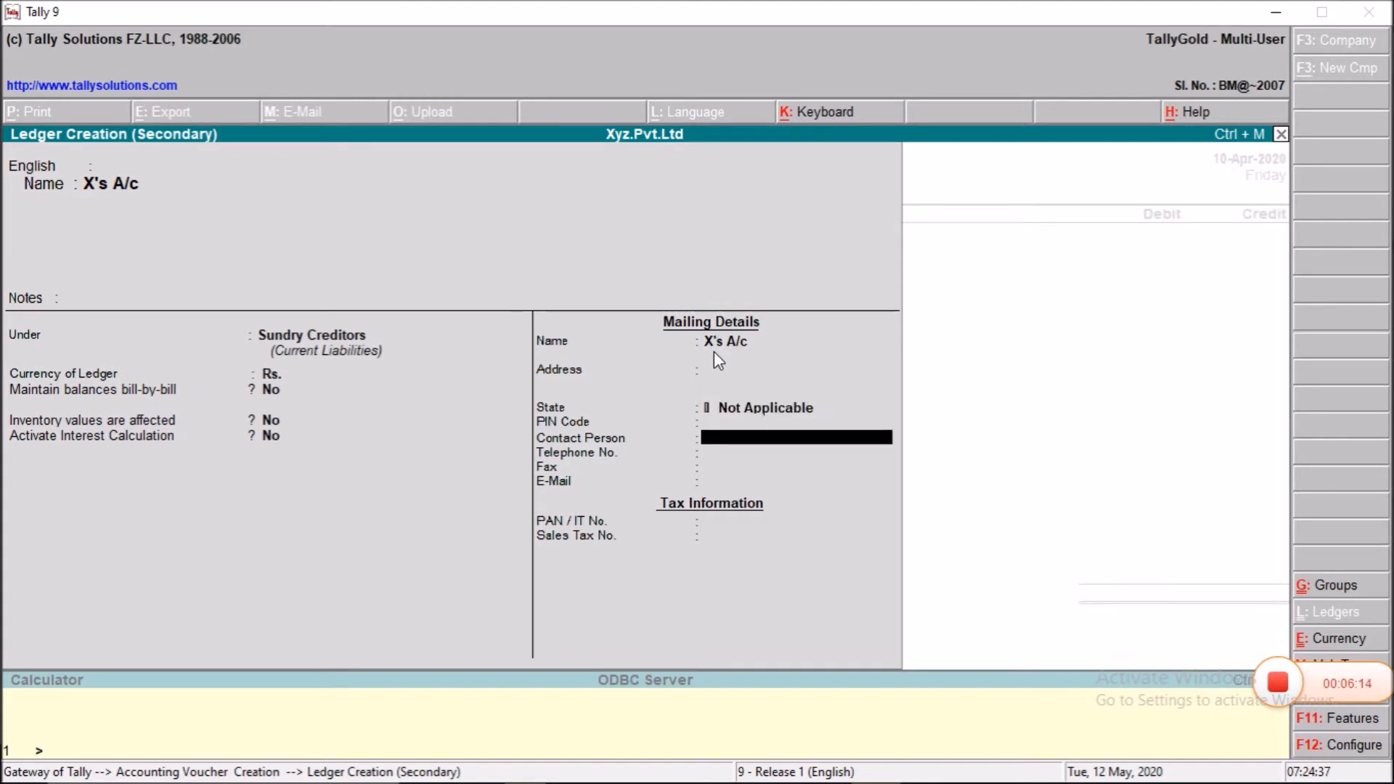
pyautogui.press('Return')
pyautogui.press('Return')
pyautogui.press('Return')
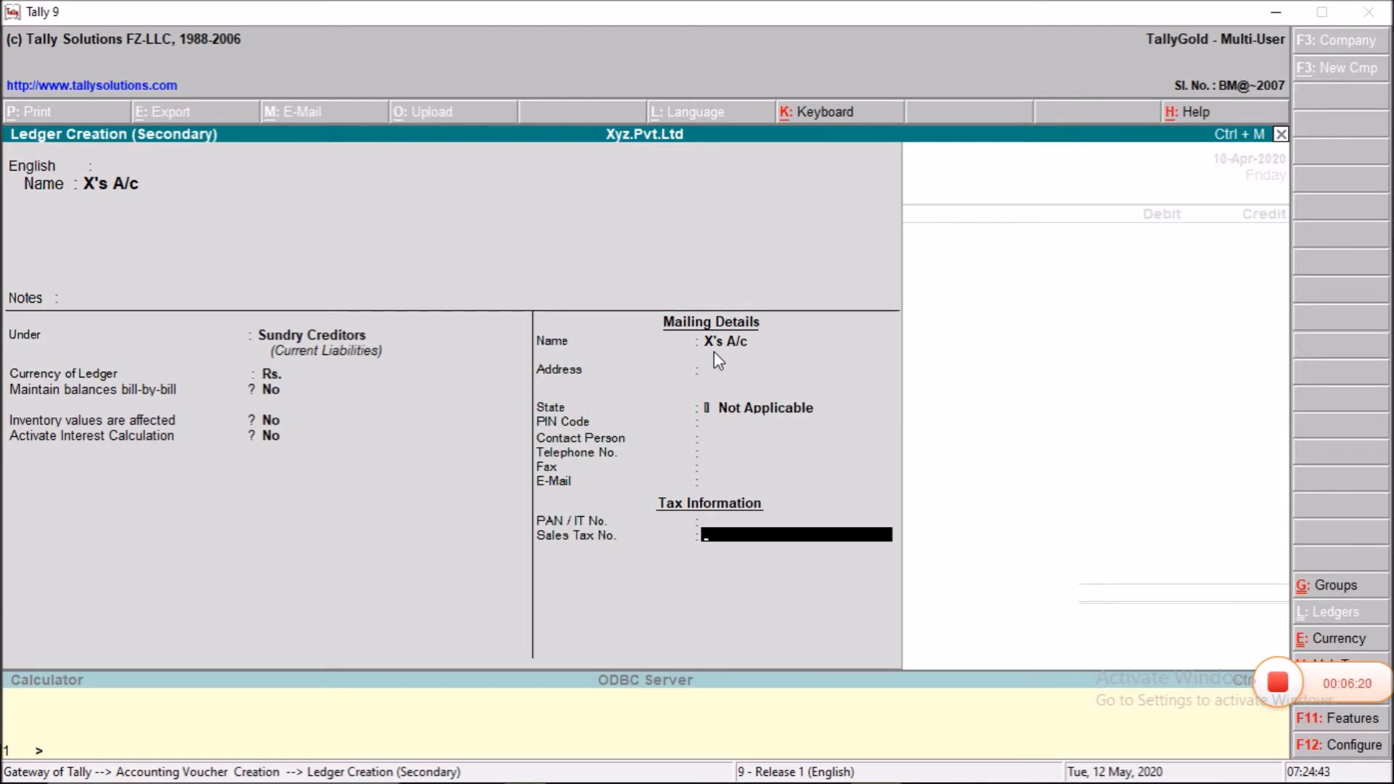
pyautogui.press('Return')
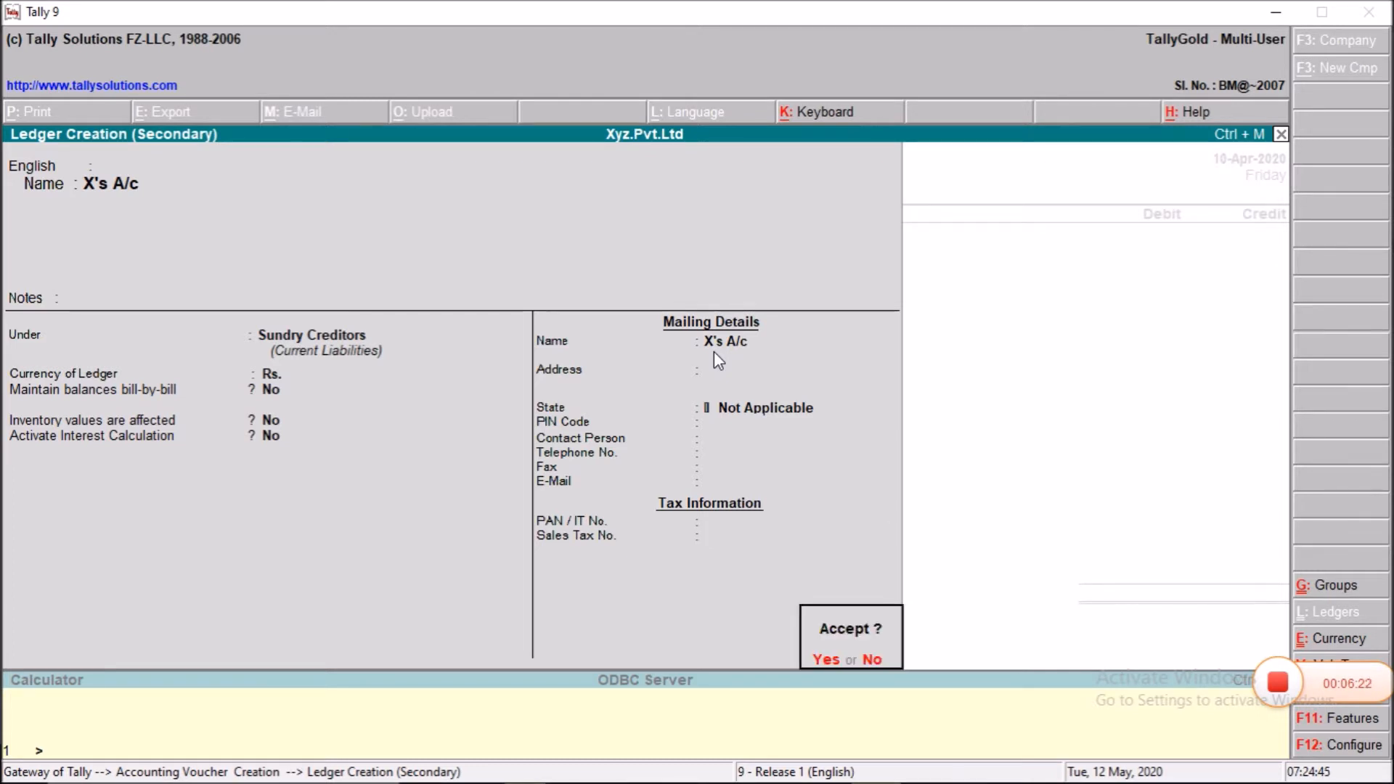
pyautogui.press('y')
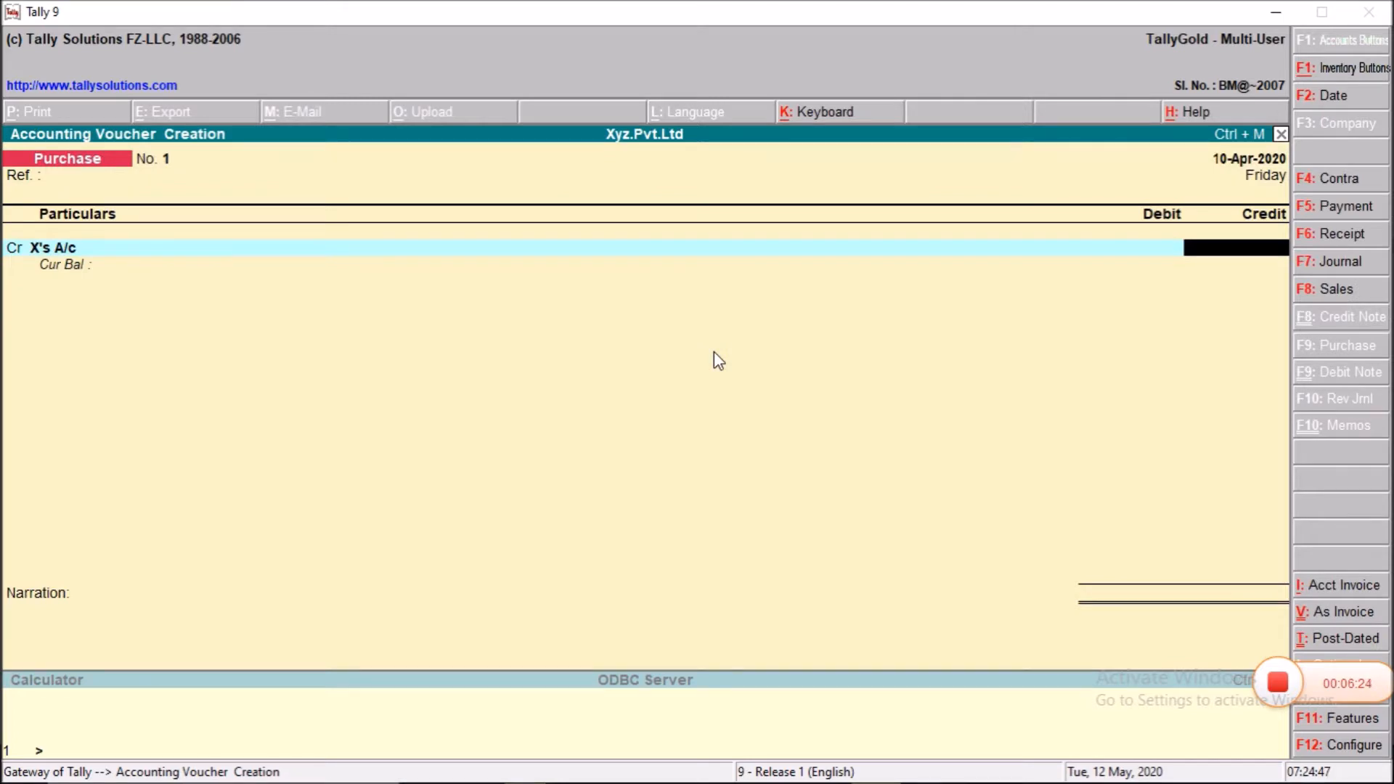
# Check the purchase amount in the PDF notes and credit X's A/c with 5000 in the purchase voucher
pyautogui.hotkey('alt', 'Tab')
pyautogui.hotkey('alt', 'Tab')
pyautogui.write('5000')
pyautogui.press('Return')
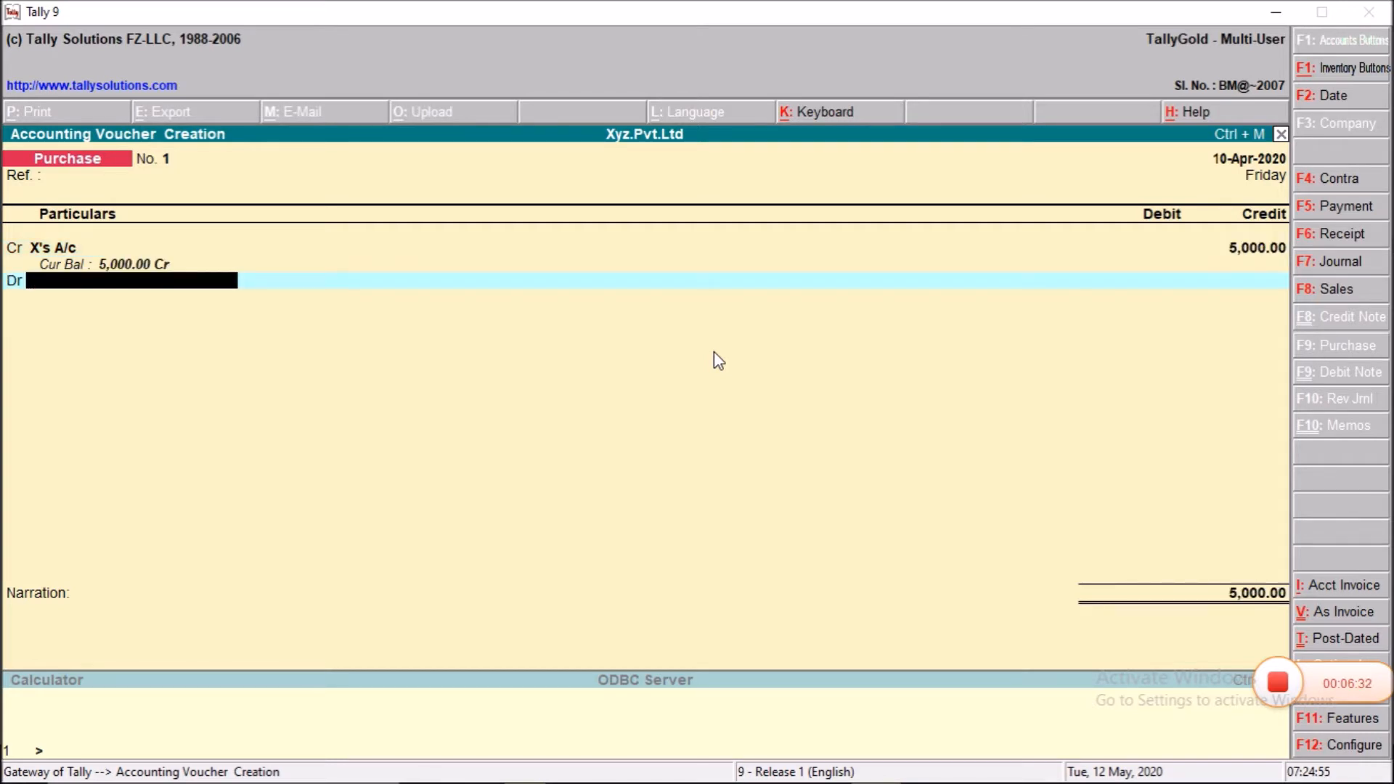
# Create a ledger named Purchase under Purchase Accounts for the debit line, with inventory values not affected
pyautogui.hotkey('alt', 'c')
pyautogui.write('P')
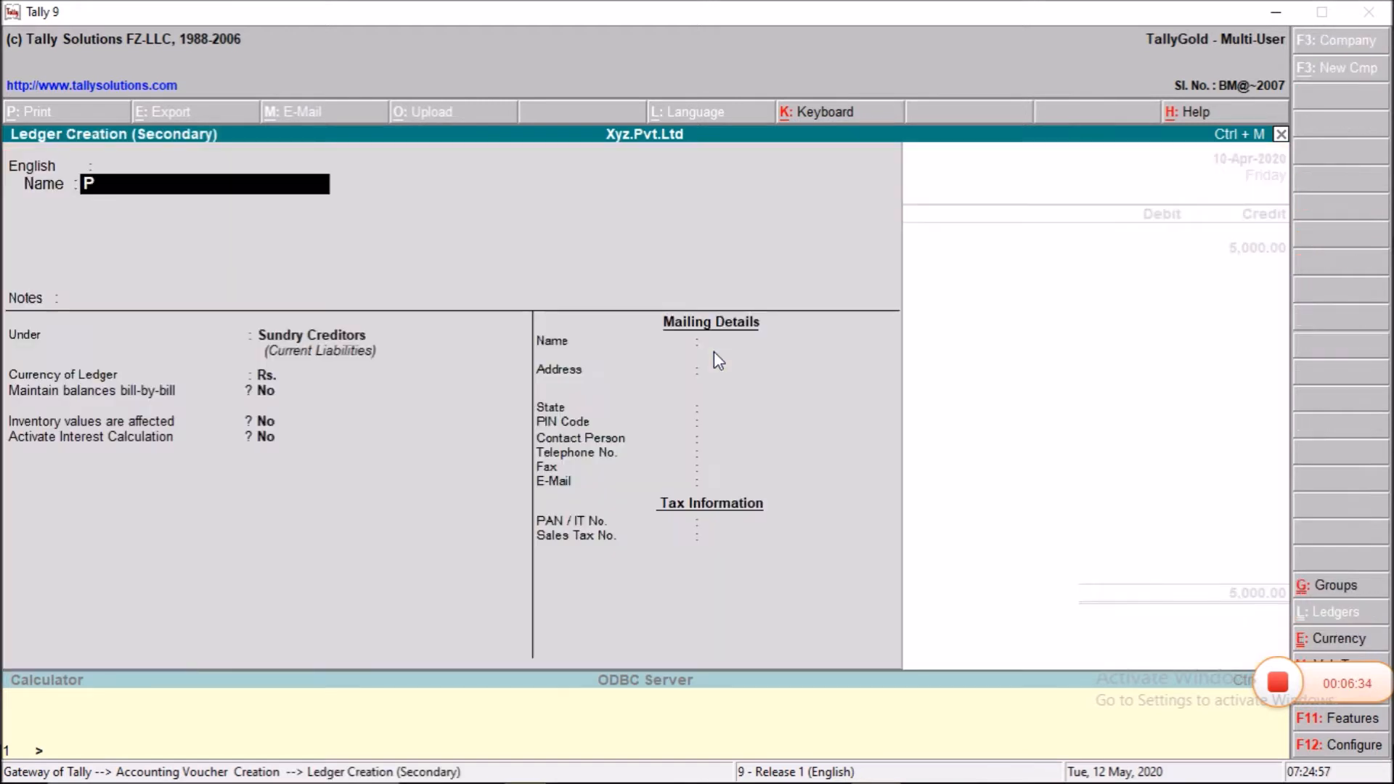
pyautogui.write('urchase')
pyautogui.press('Return')
pyautogui.press('Return')
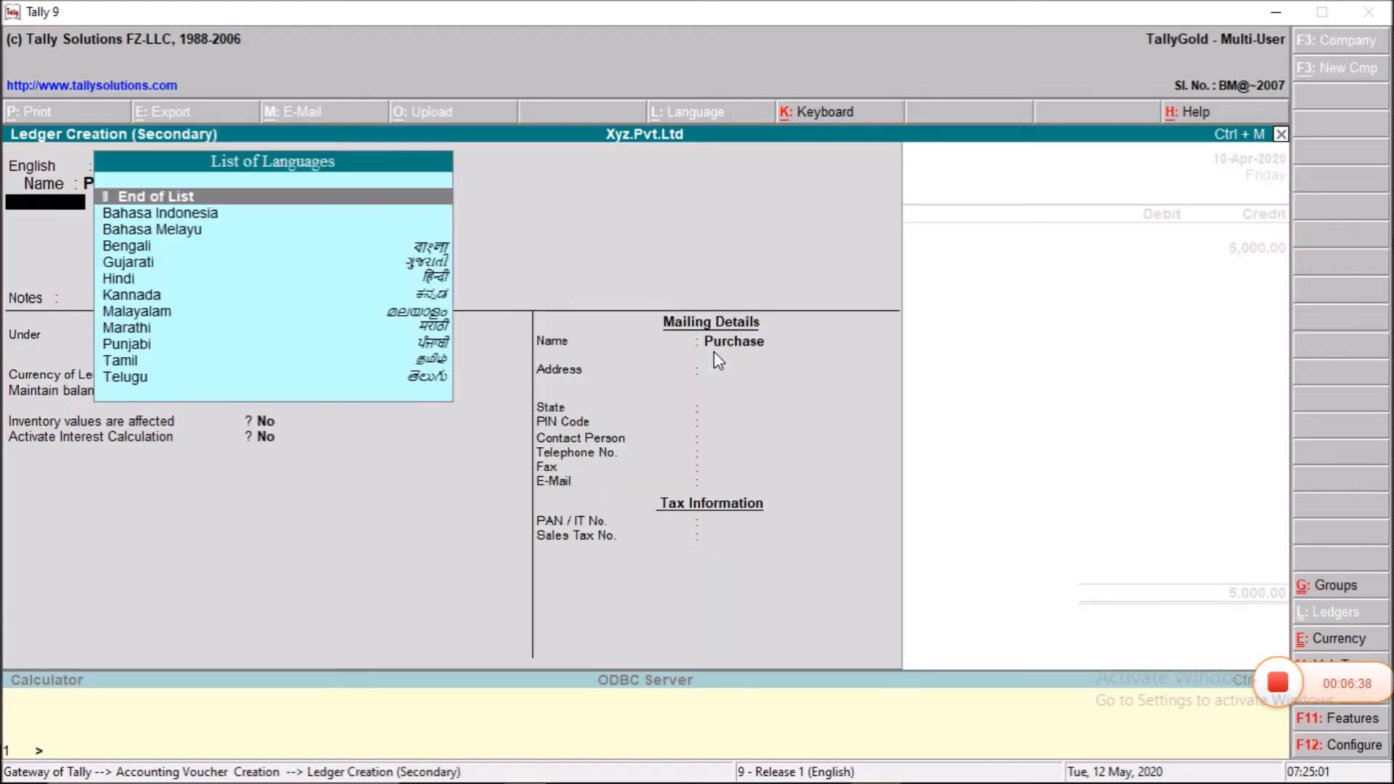
pyautogui.press('Return')
pyautogui.press('Return')
pyautogui.write('Pu')
pyautogui.press('Return')
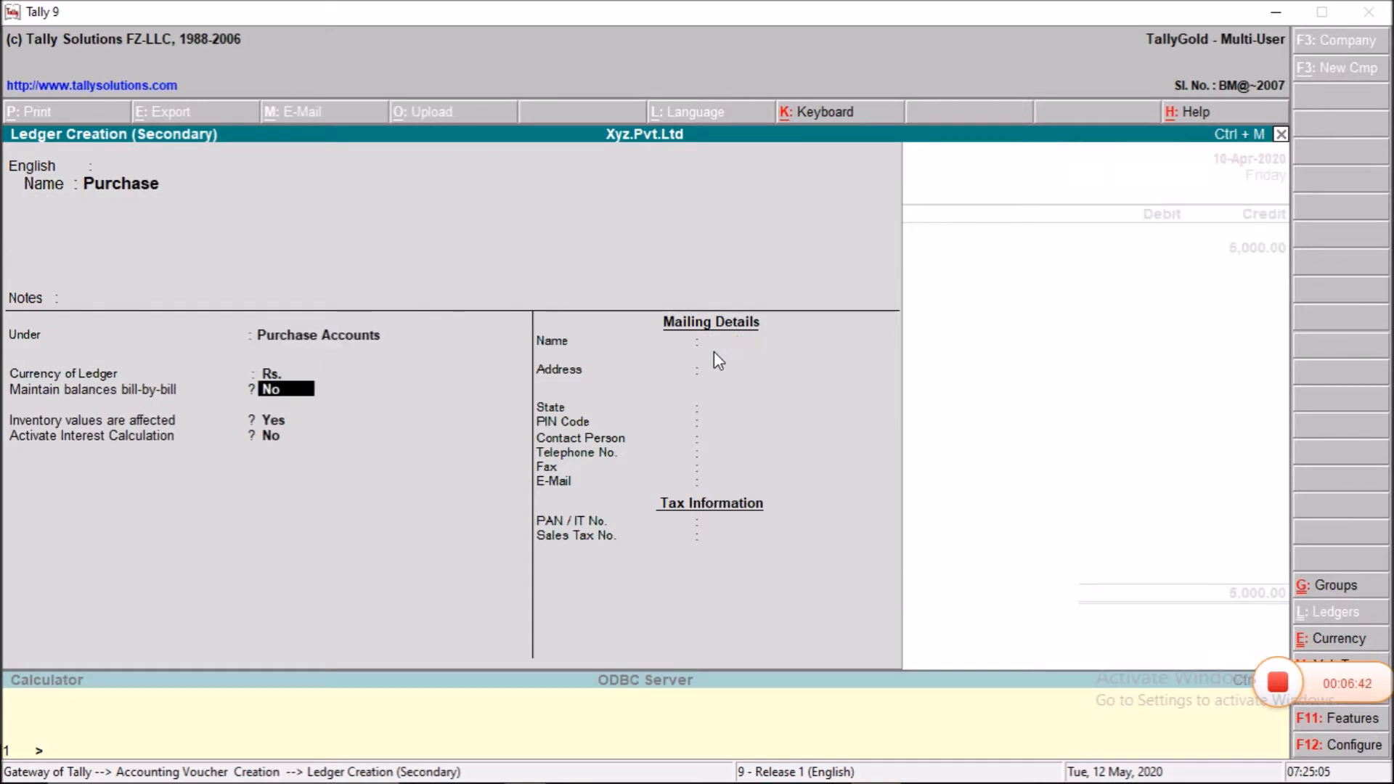
pyautogui.press('Return')
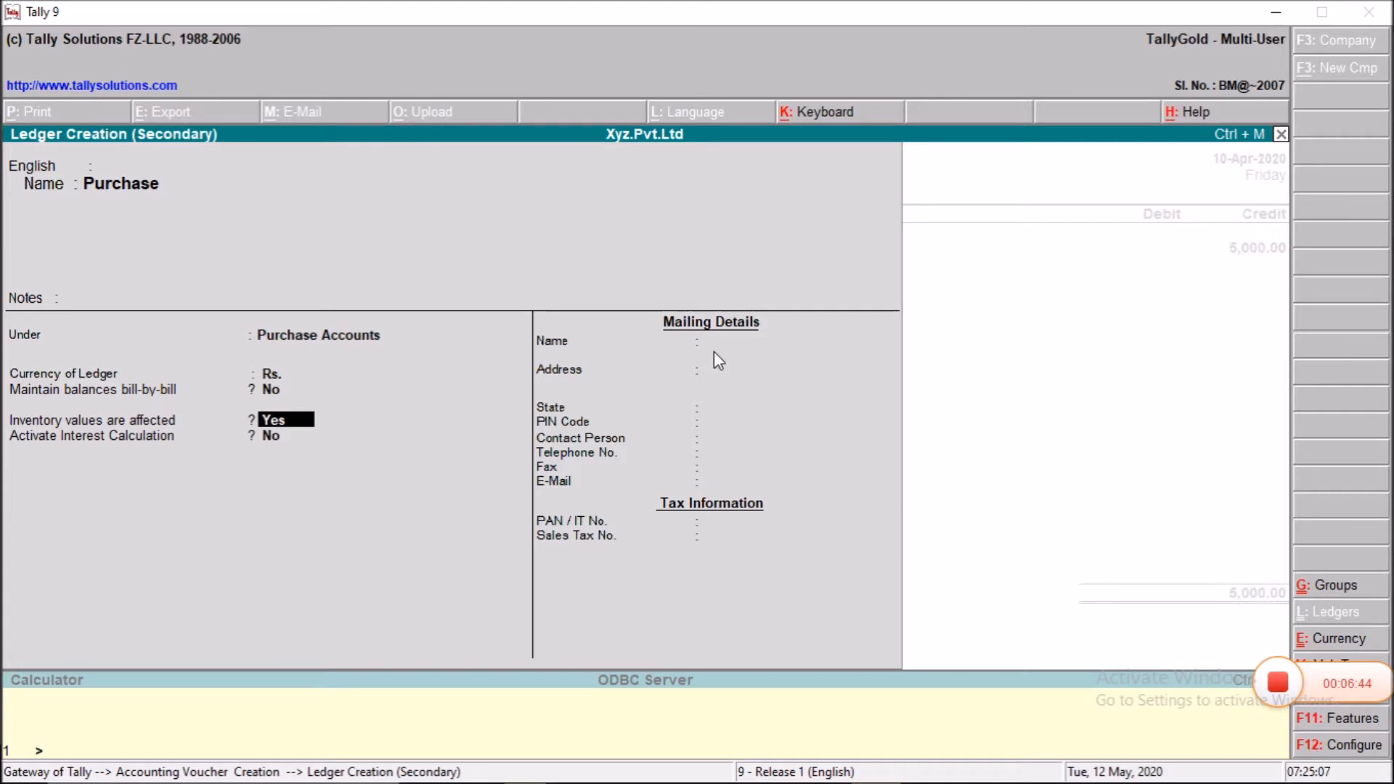
pyautogui.write('n')
pyautogui.press('Return')
pyautogui.press('Return')
pyautogui.press('y')
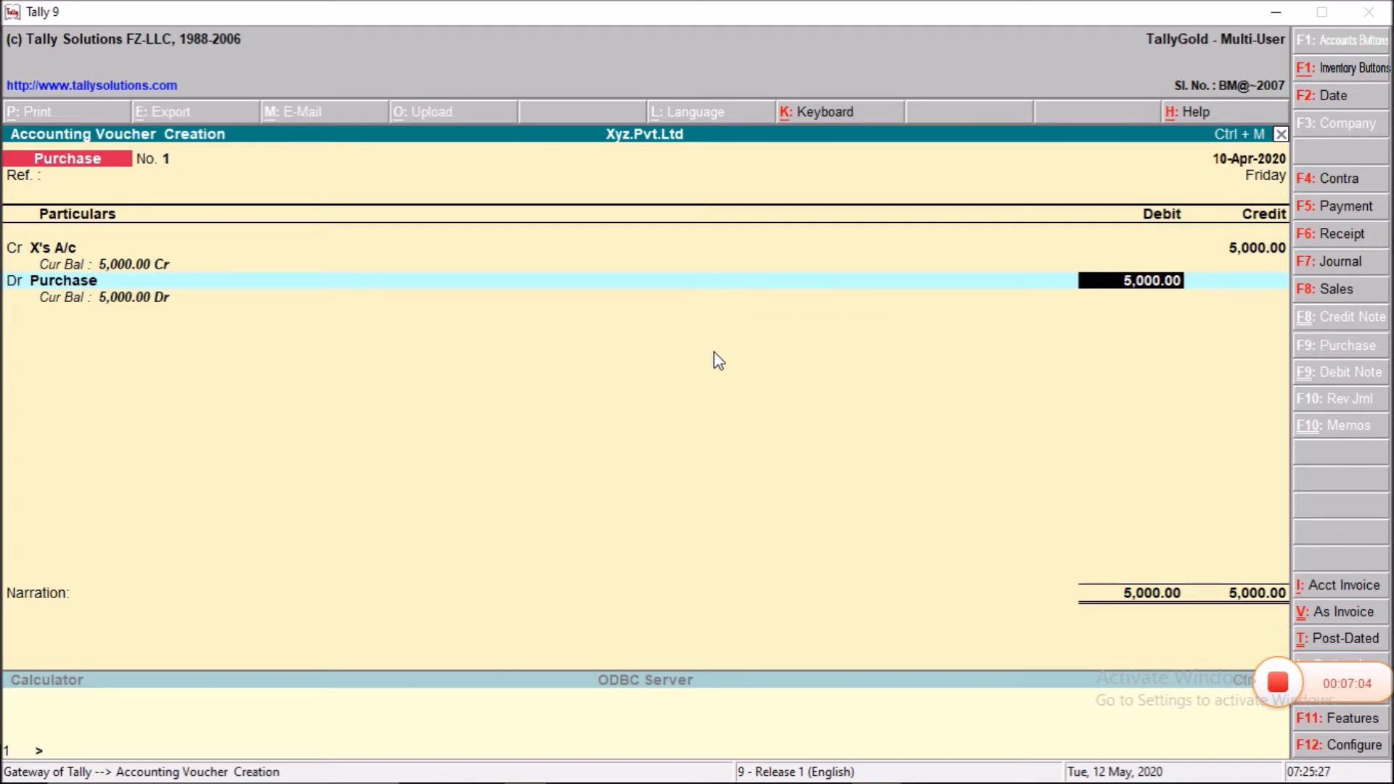
# Set the purchase voucher's date to 11-4-2020 and accept the 5,000.00 debit for Purchase
pyautogui.press('F2')
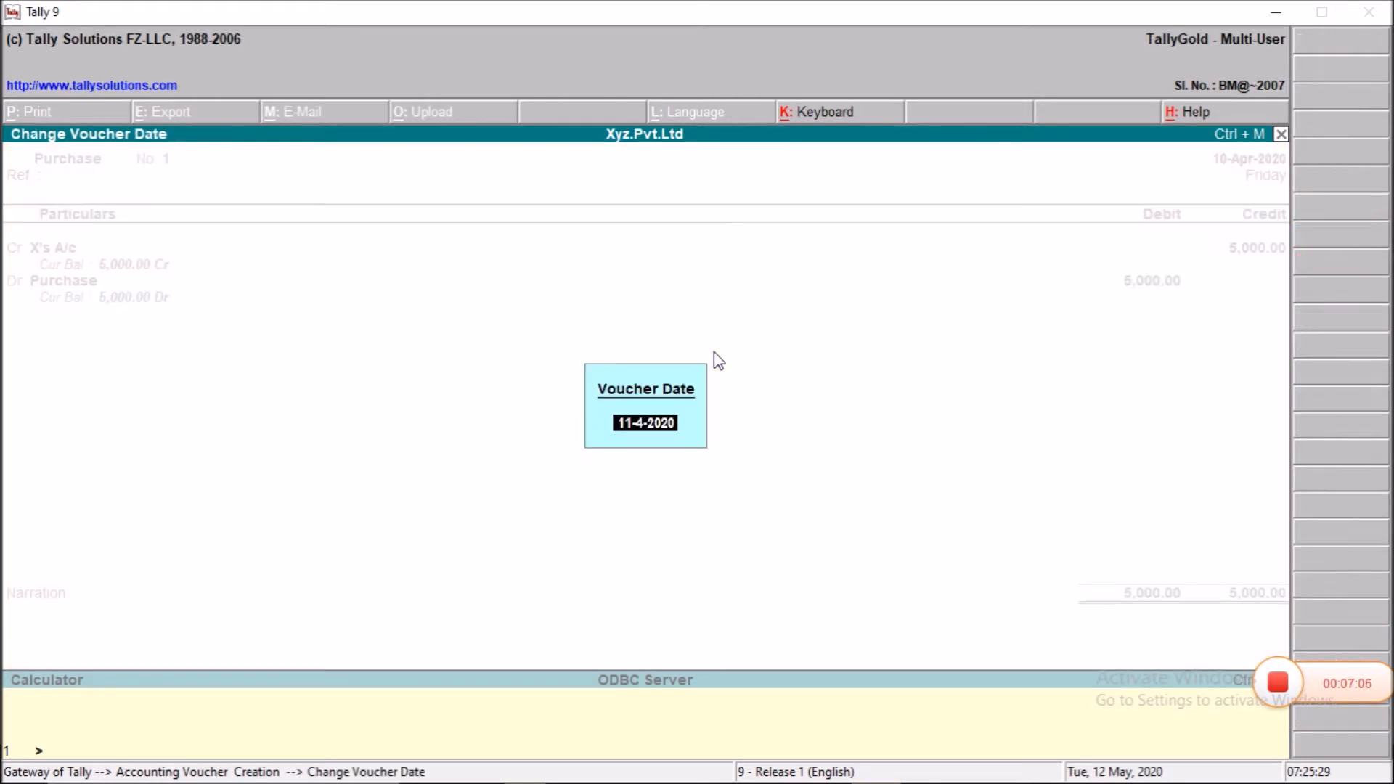
pyautogui.press('Return')
pyautogui.press('Return')
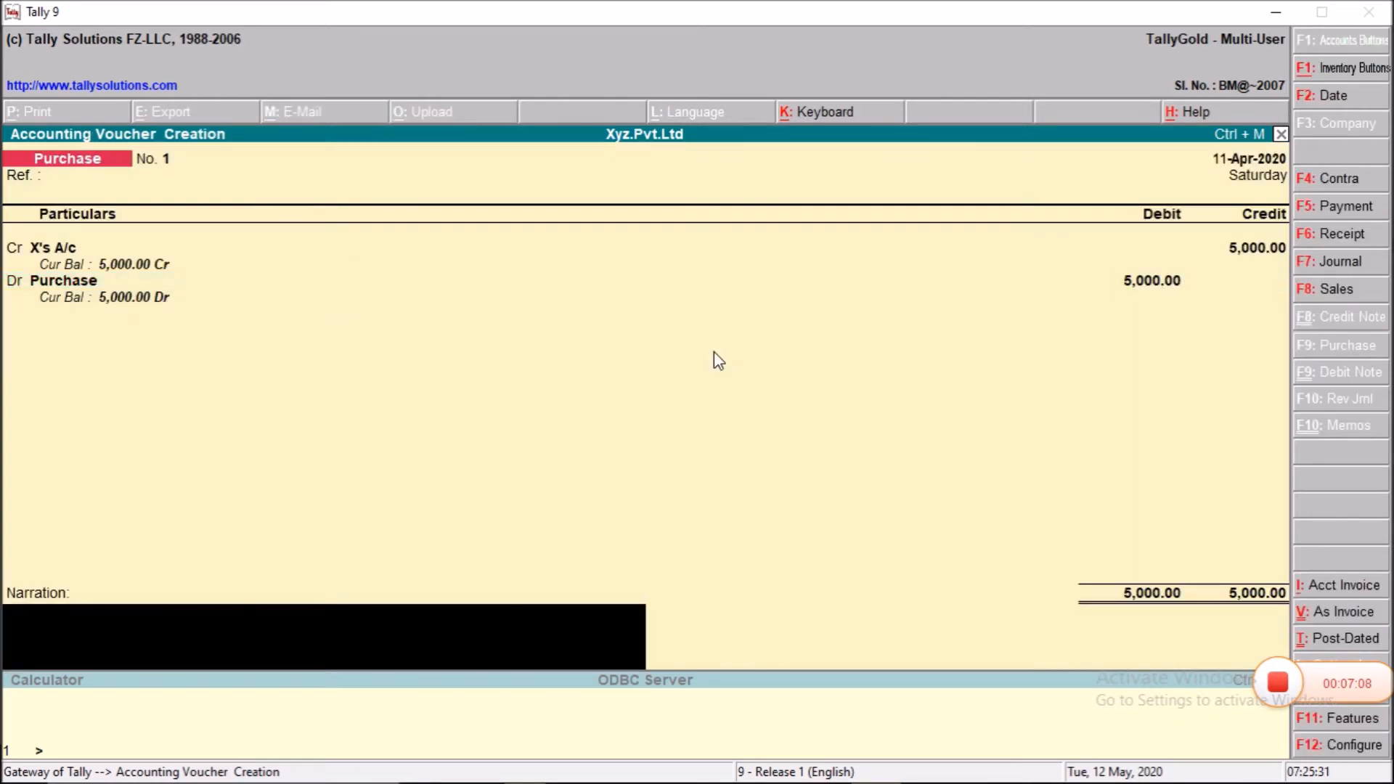
# Enter the narration "Being purchased from x" and save the purchase voucher
pyautogui.write('Being purchased')
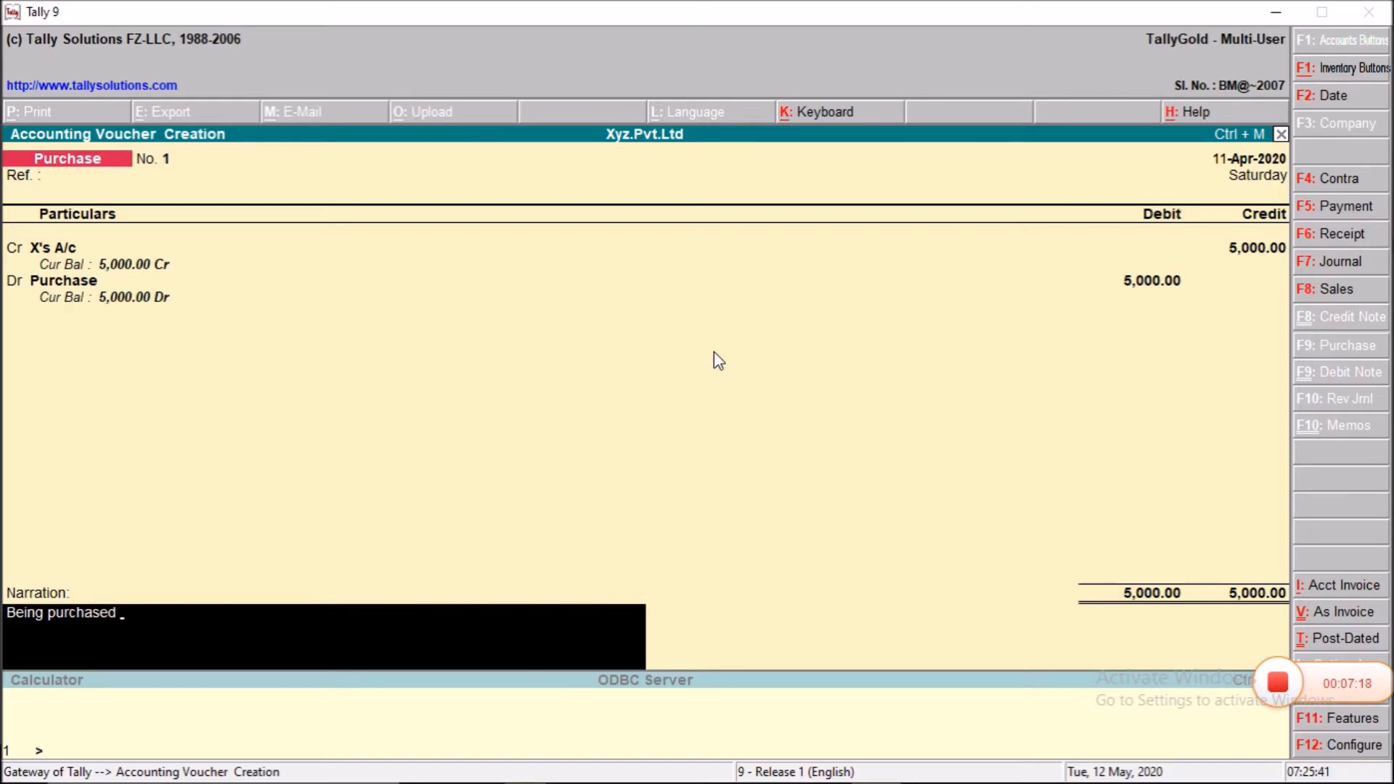
pyautogui.write(' from x')
pyautogui.press('Return')
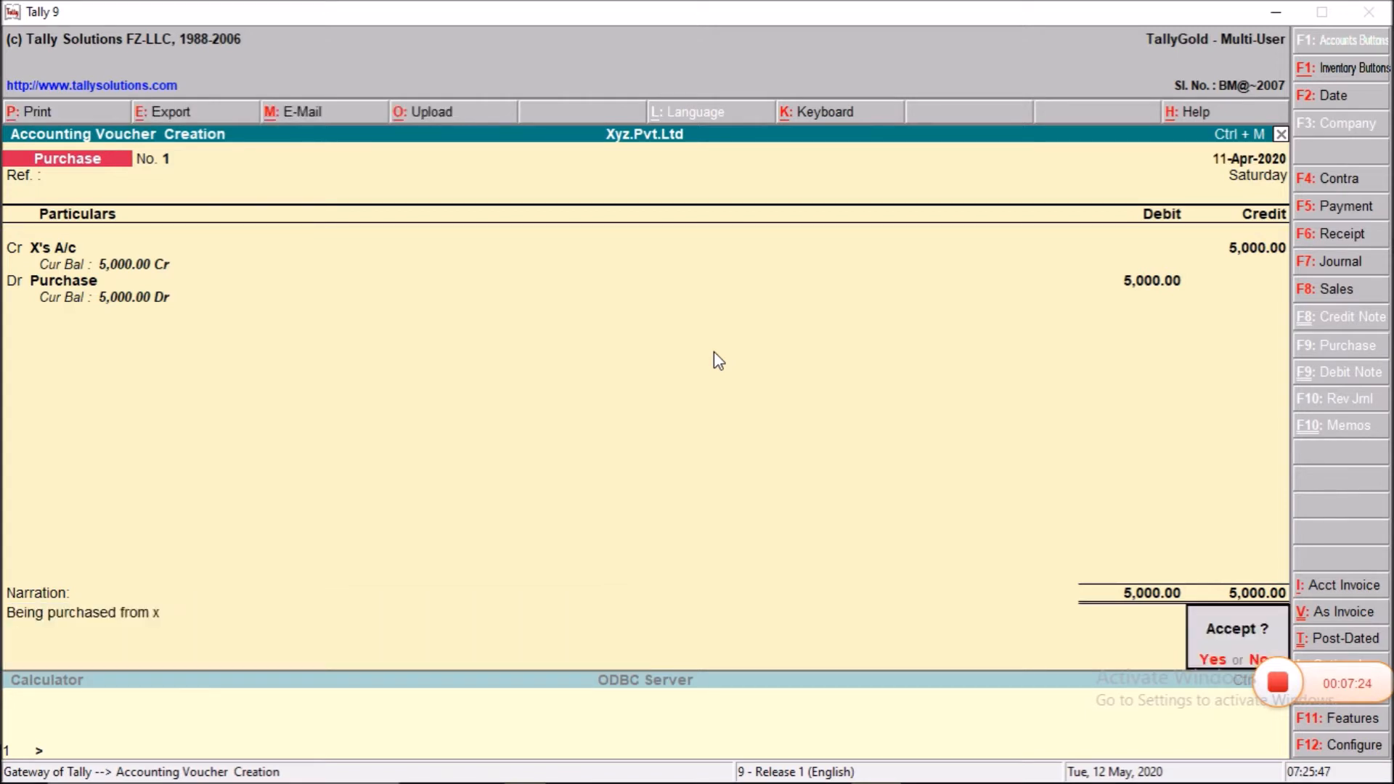
pyautogui.press('Return')
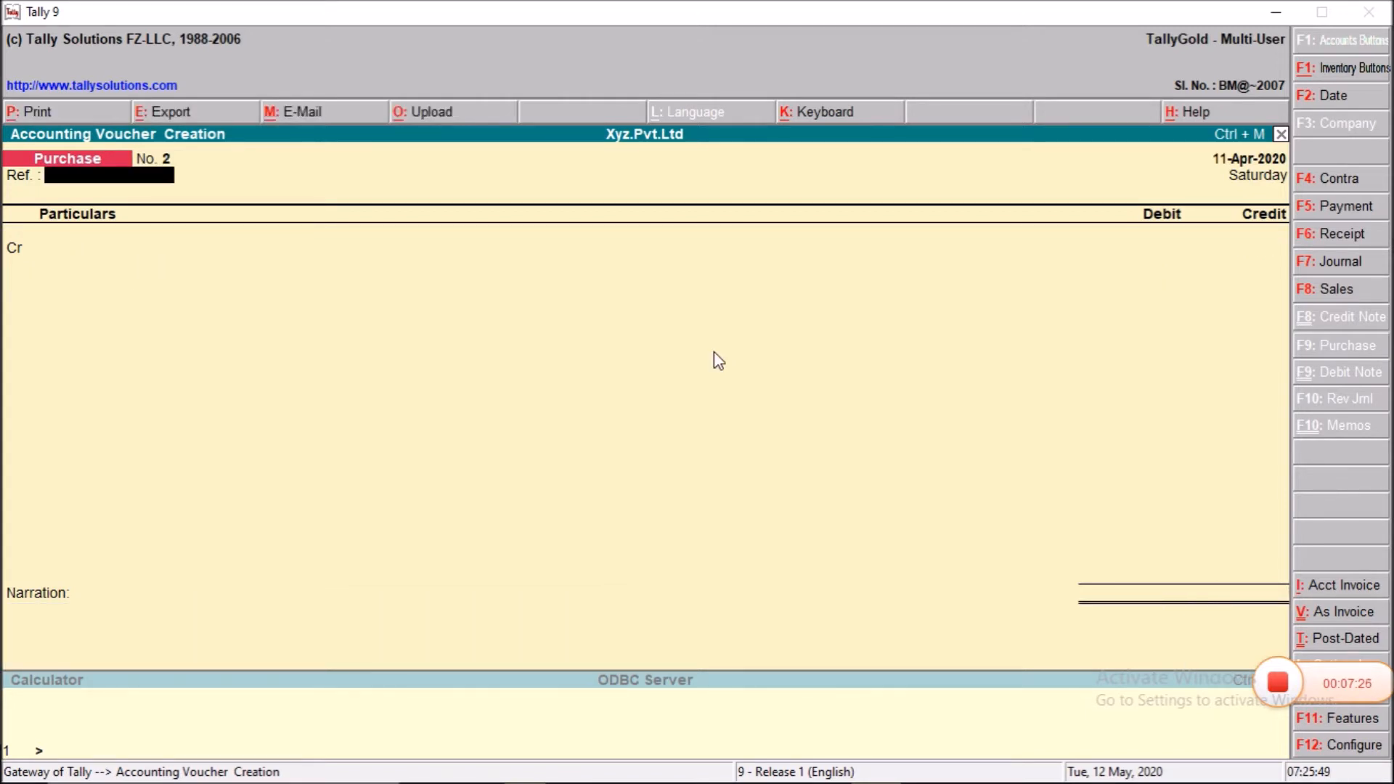
# Check the third transaction in the PDF notes and start a sales voucher in Tally, entered as a voucher rather than an invoice
pyautogui.hotkey('alt', 'Tab')
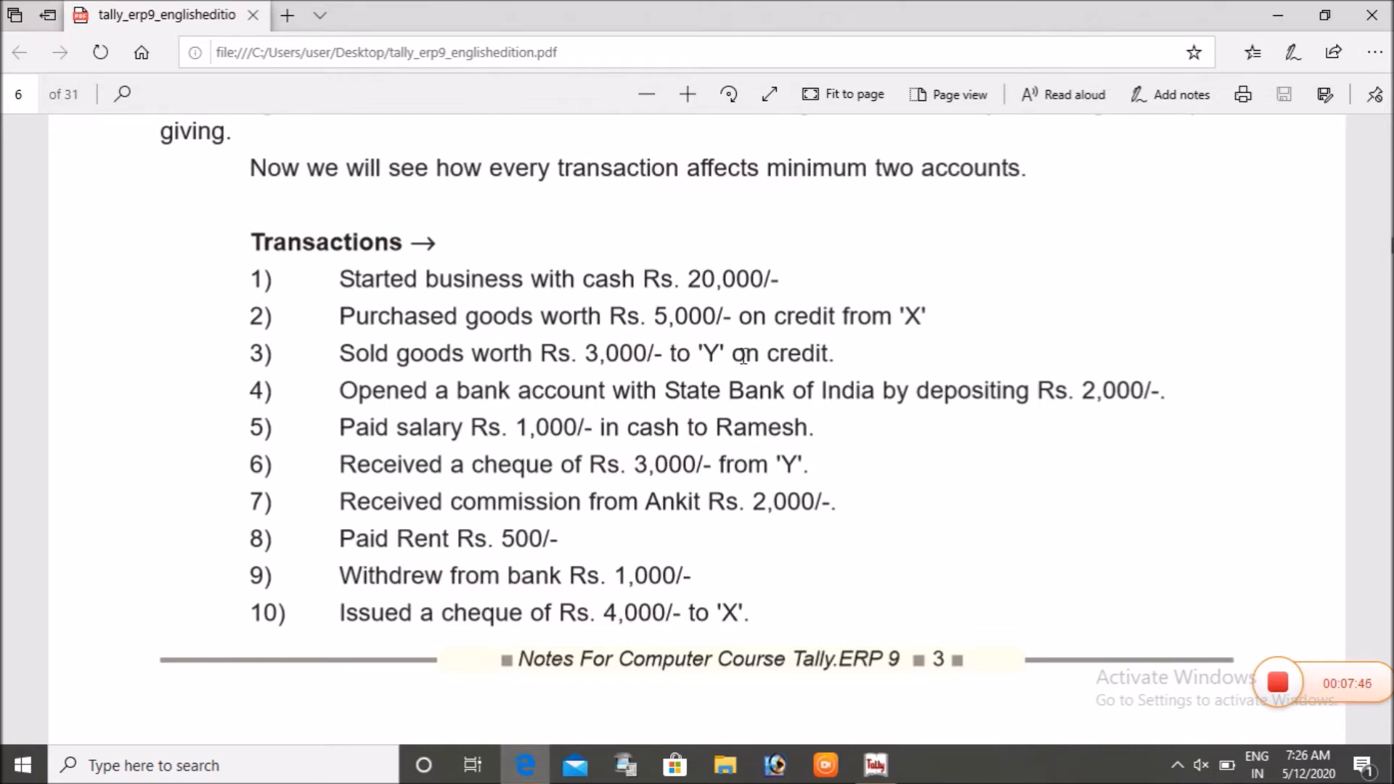
pyautogui.hotkey('alt', 'Tab')
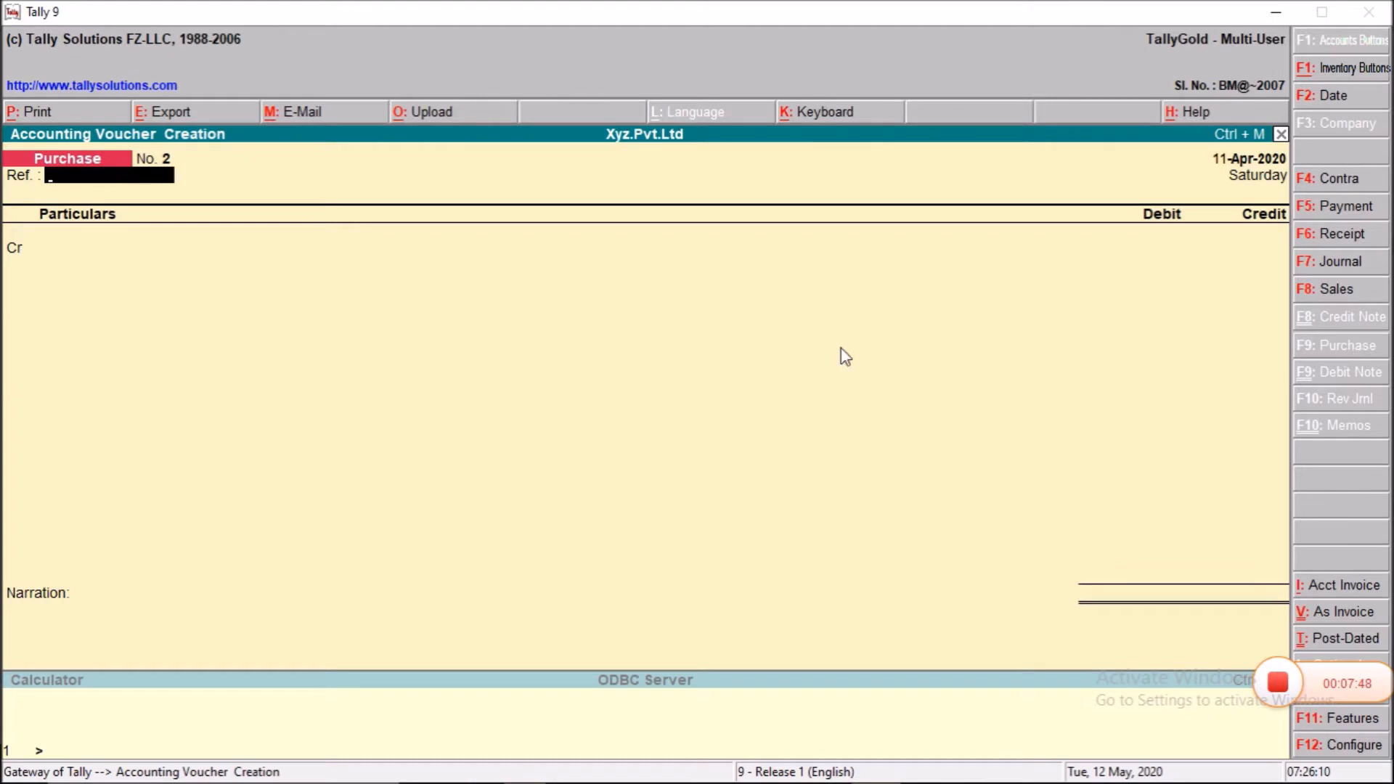
pyautogui.click(1318, 294)
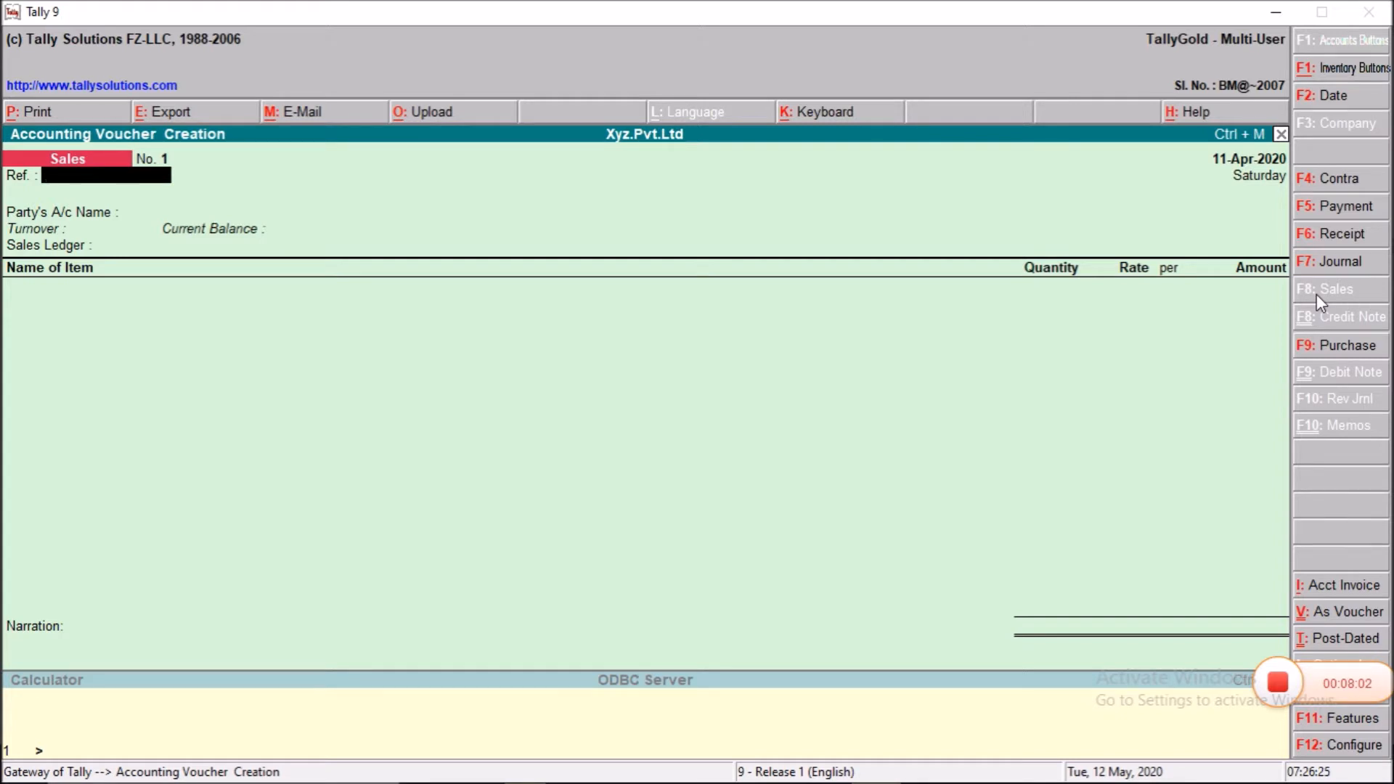
pyautogui.hotkey('ctrl', 'v')
pyautogui.press('Return')
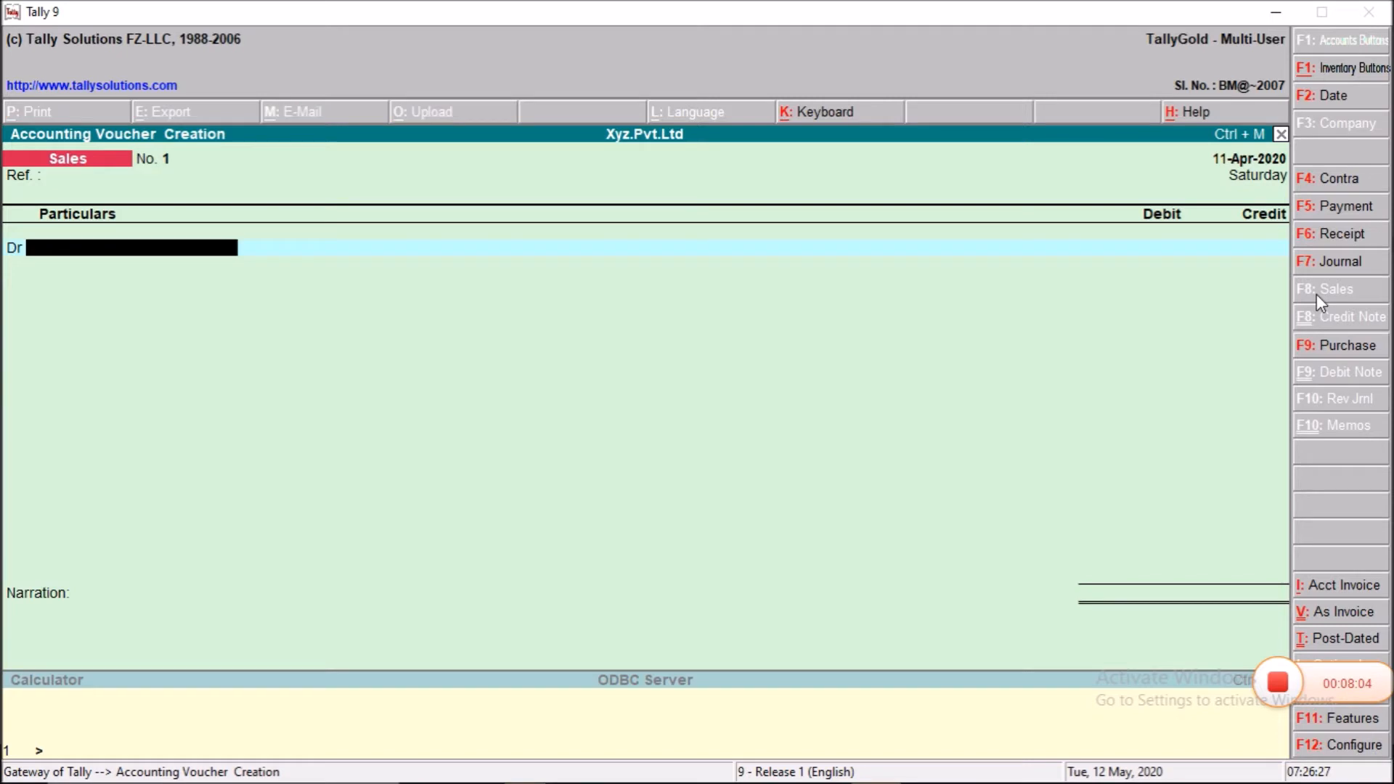
# Recheck the buyer in the notes and start a new ledger named Y's under Sundry Debtors from the sale's debit line
pyautogui.hotkey('alt', 'Tab')
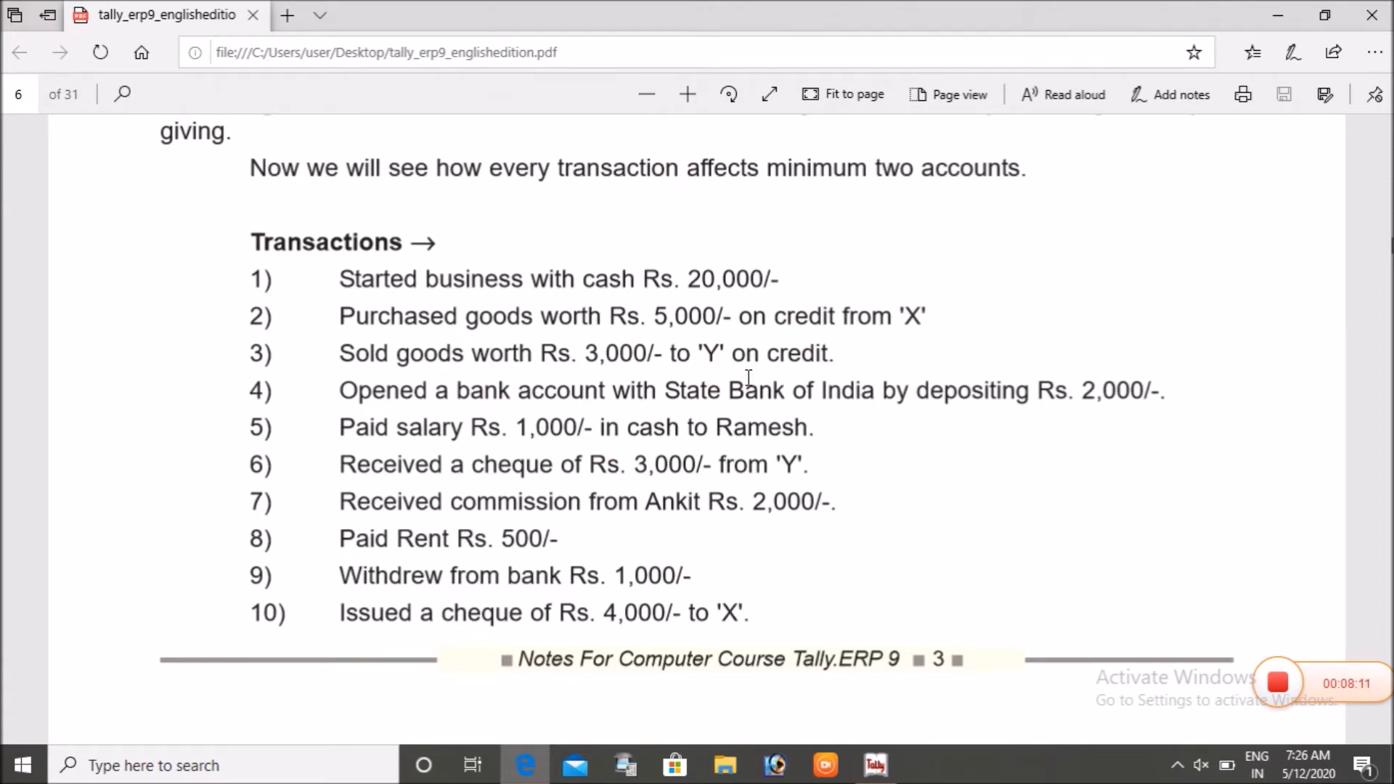
pyautogui.hotkey('alt', 'Tab')
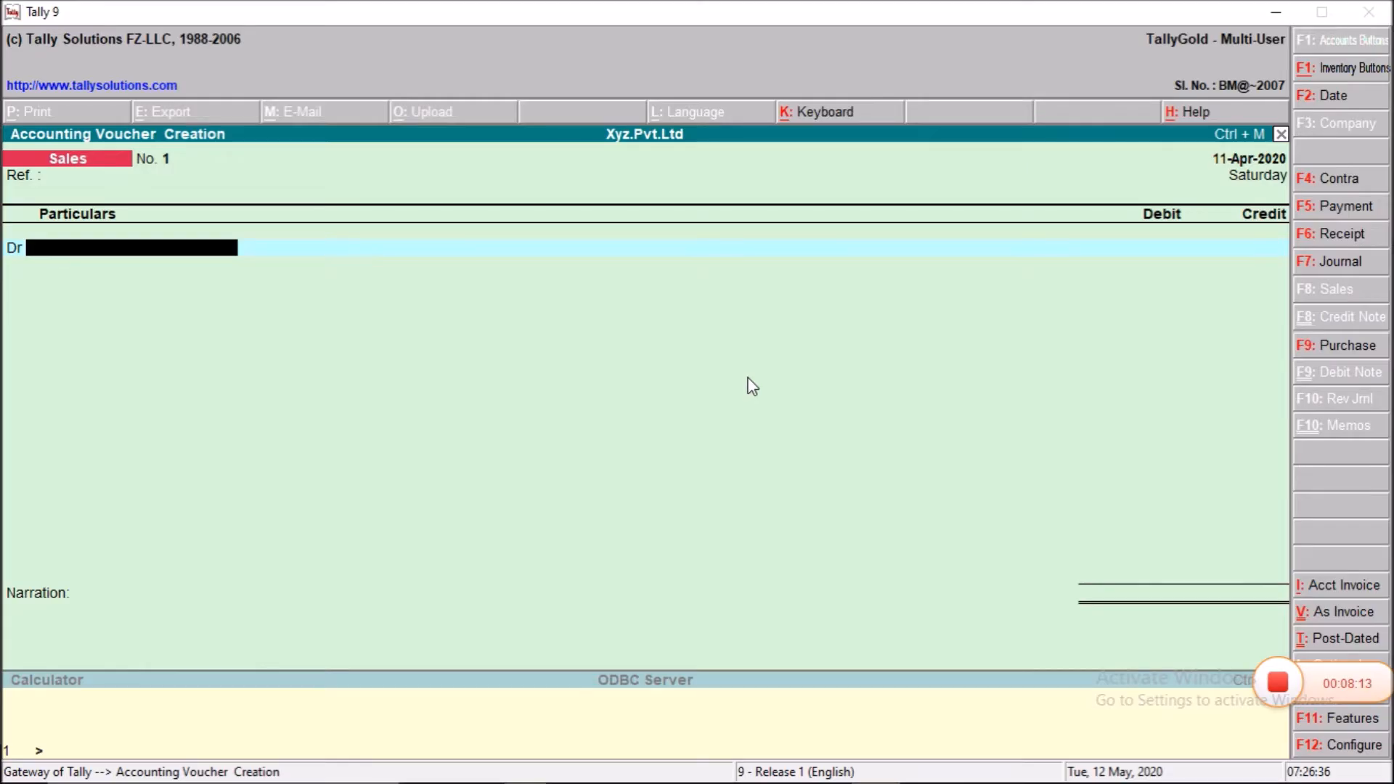
pyautogui.write('Y')
pyautogui.hotkey('alt', 'c')
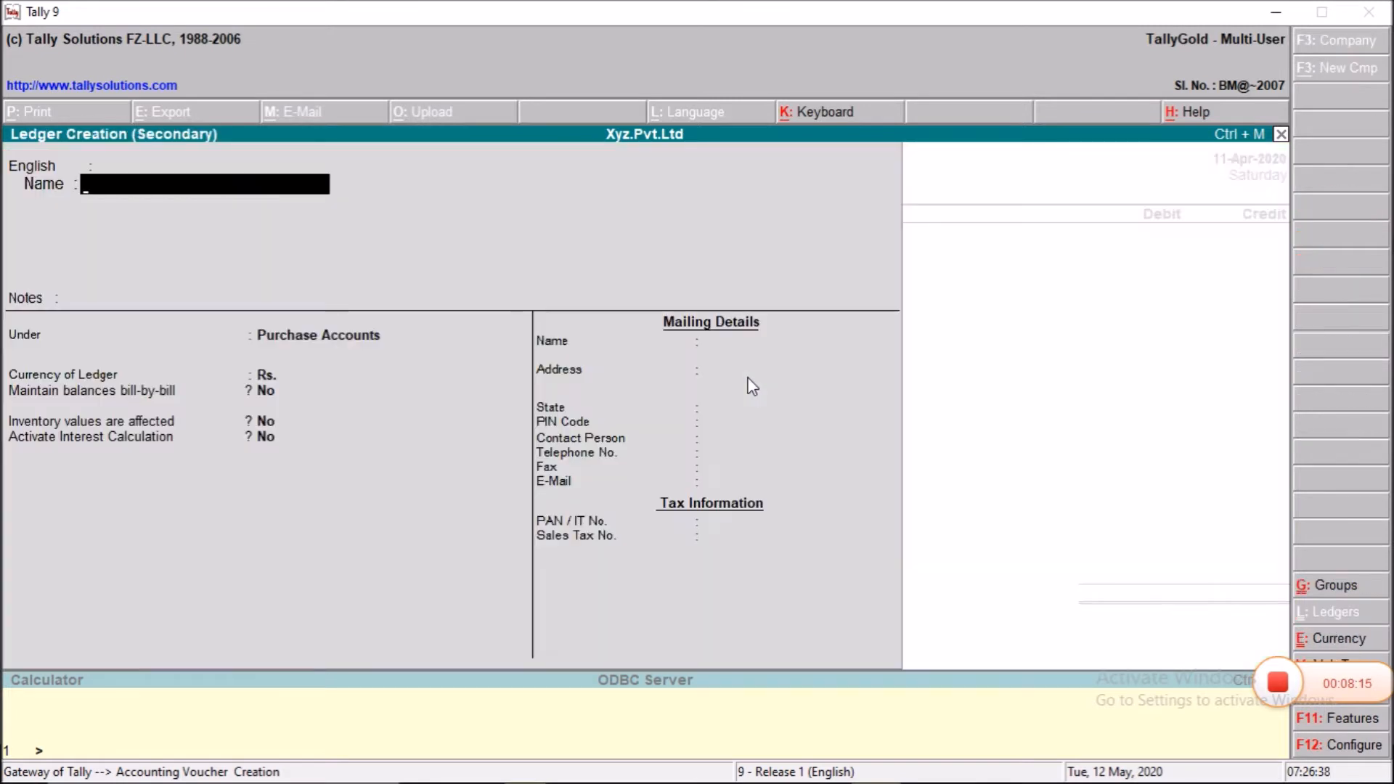
pyautogui.write("'s")
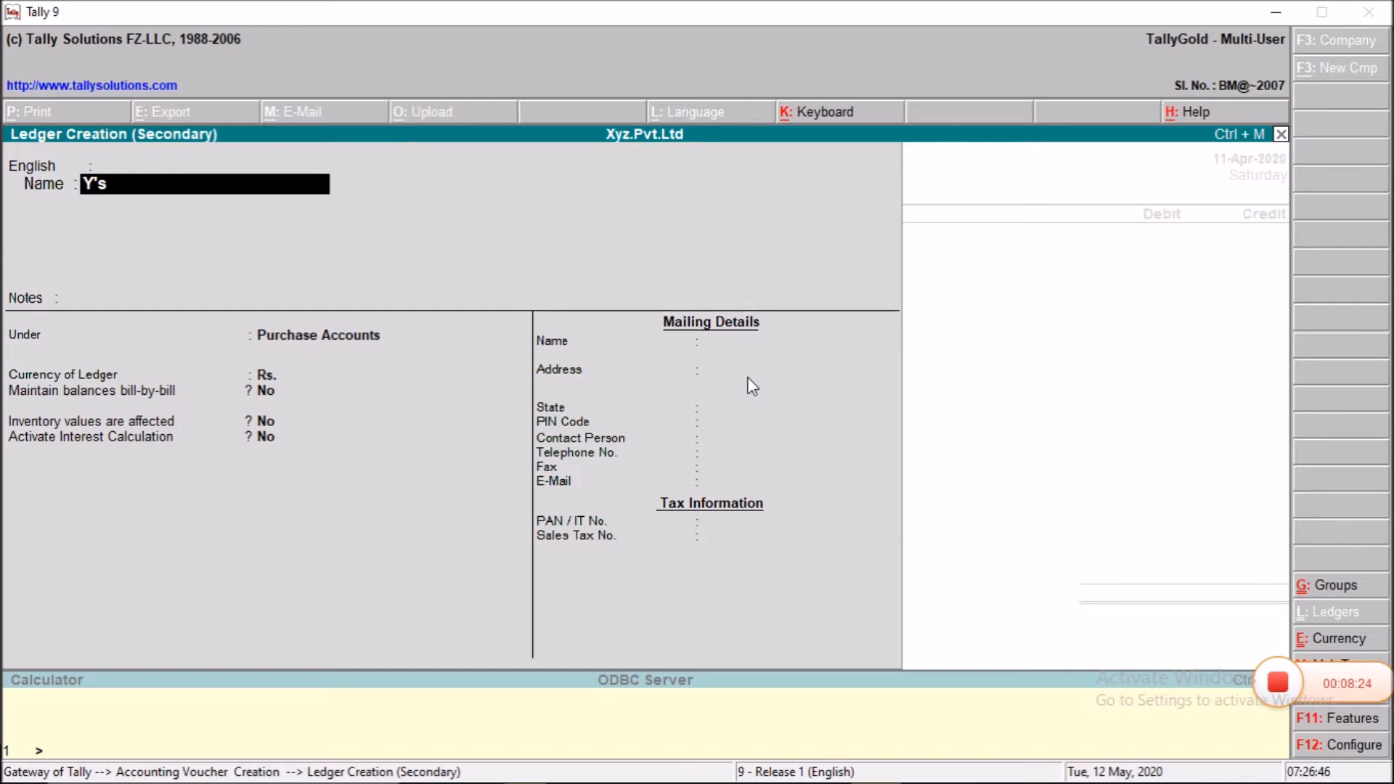
pyautogui.press('Return')
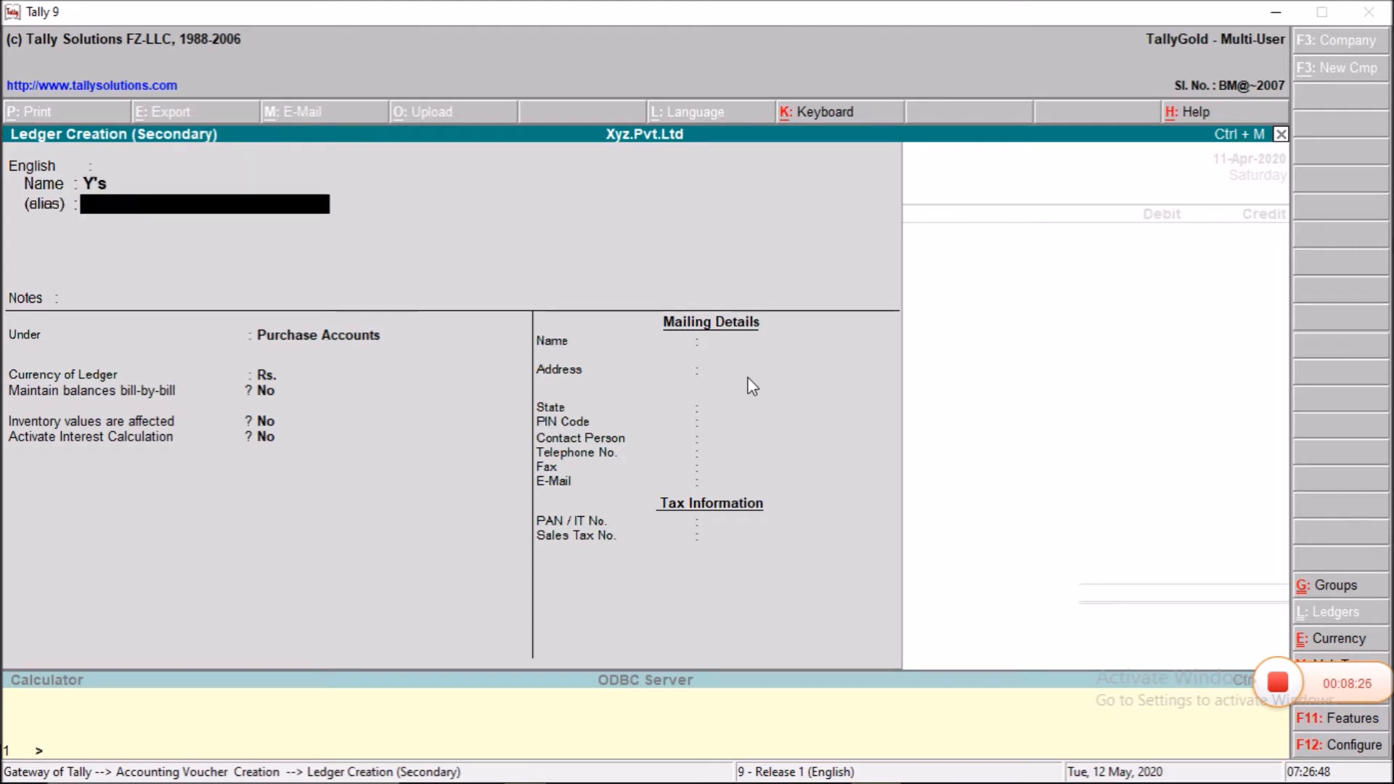
pyautogui.press('Return')
pyautogui.press('Return')
pyautogui.press('Return')
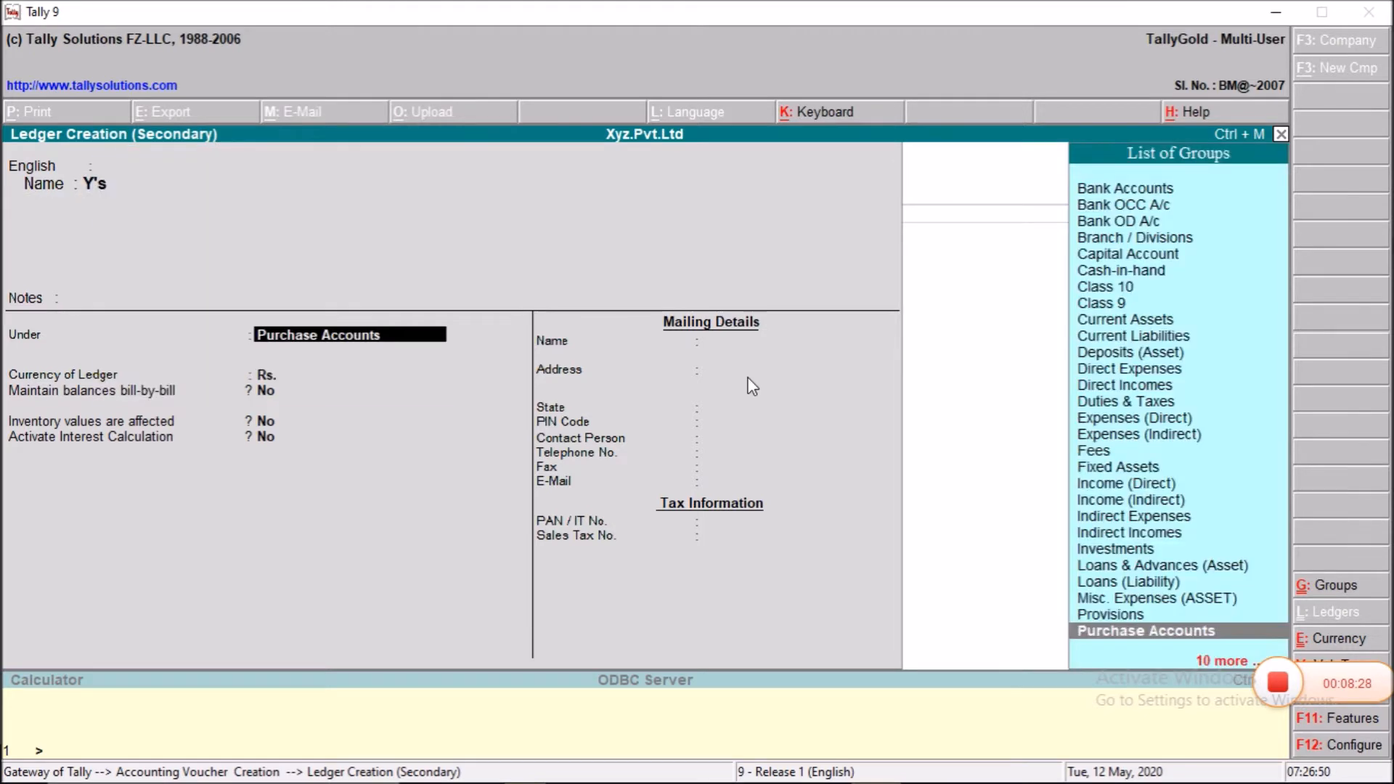
pyautogui.write('Sund')
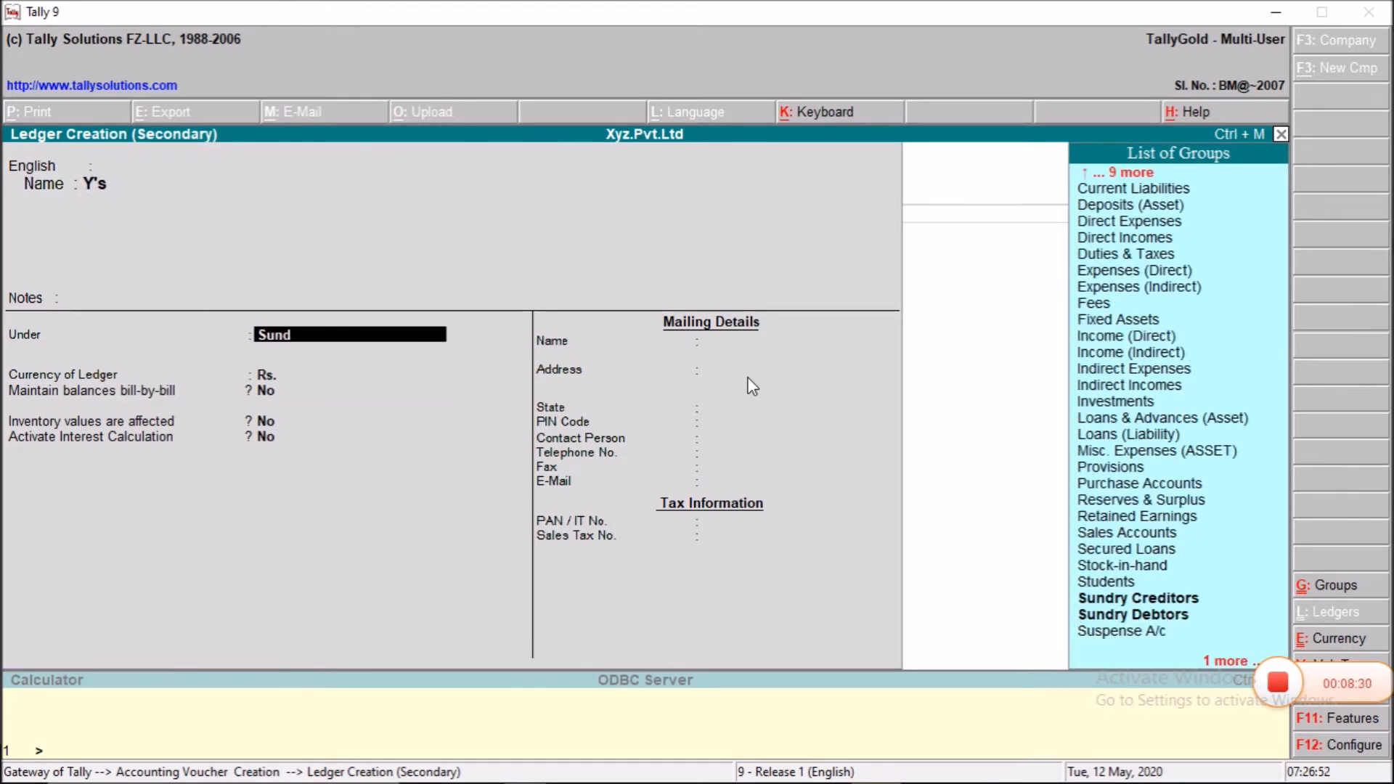
pyautogui.press('Down')
pyautogui.press('Return')
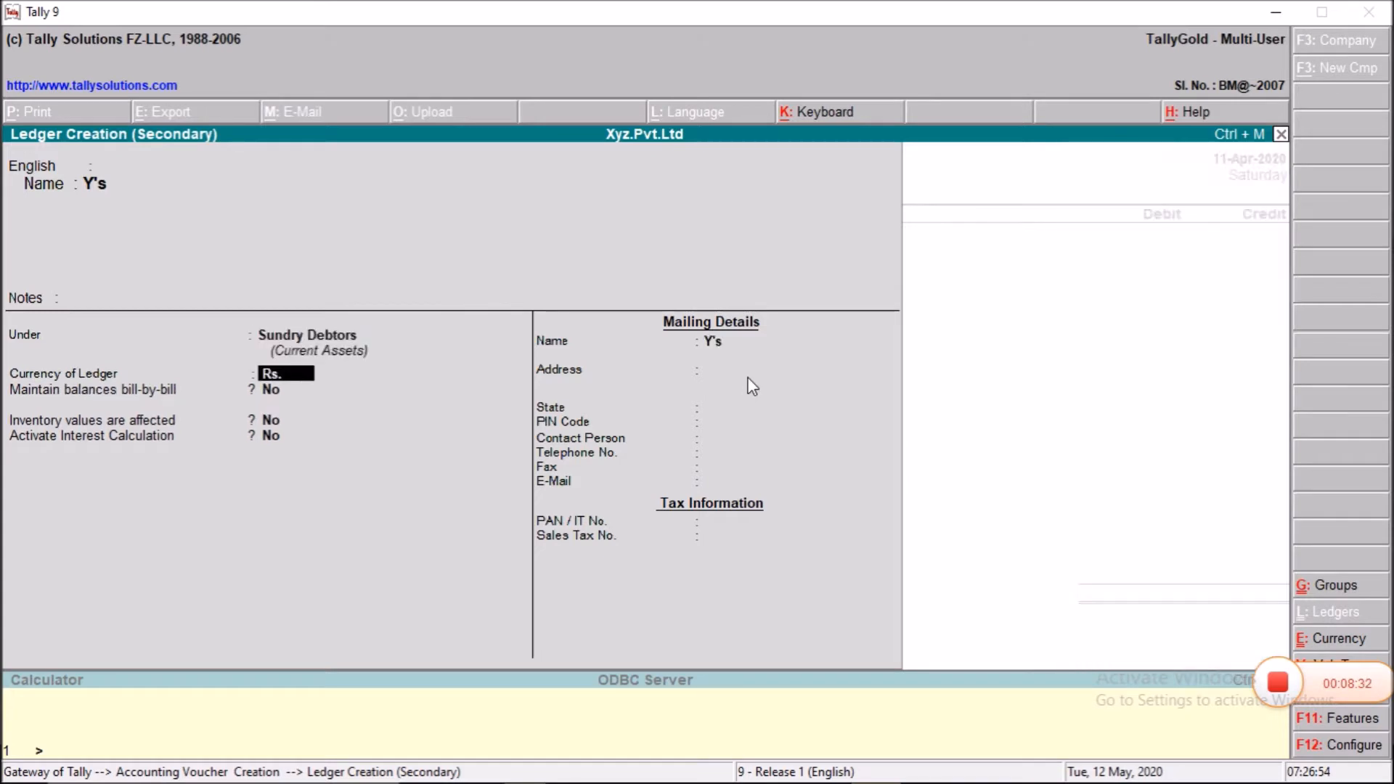
# Keep the remaining default details of the Y's ledger and save it into the sales voucher
pyautogui.press('Return')
pyautogui.press('Return')
pyautogui.press('Return')
pyautogui.press('Return')
pyautogui.press('Return')
pyautogui.press('Return')
pyautogui.press('Return')
pyautogui.press('Return')
pyautogui.press('Return')
pyautogui.press('Return')
pyautogui.press('Return')
pyautogui.press('Return')
pyautogui.press('Return')
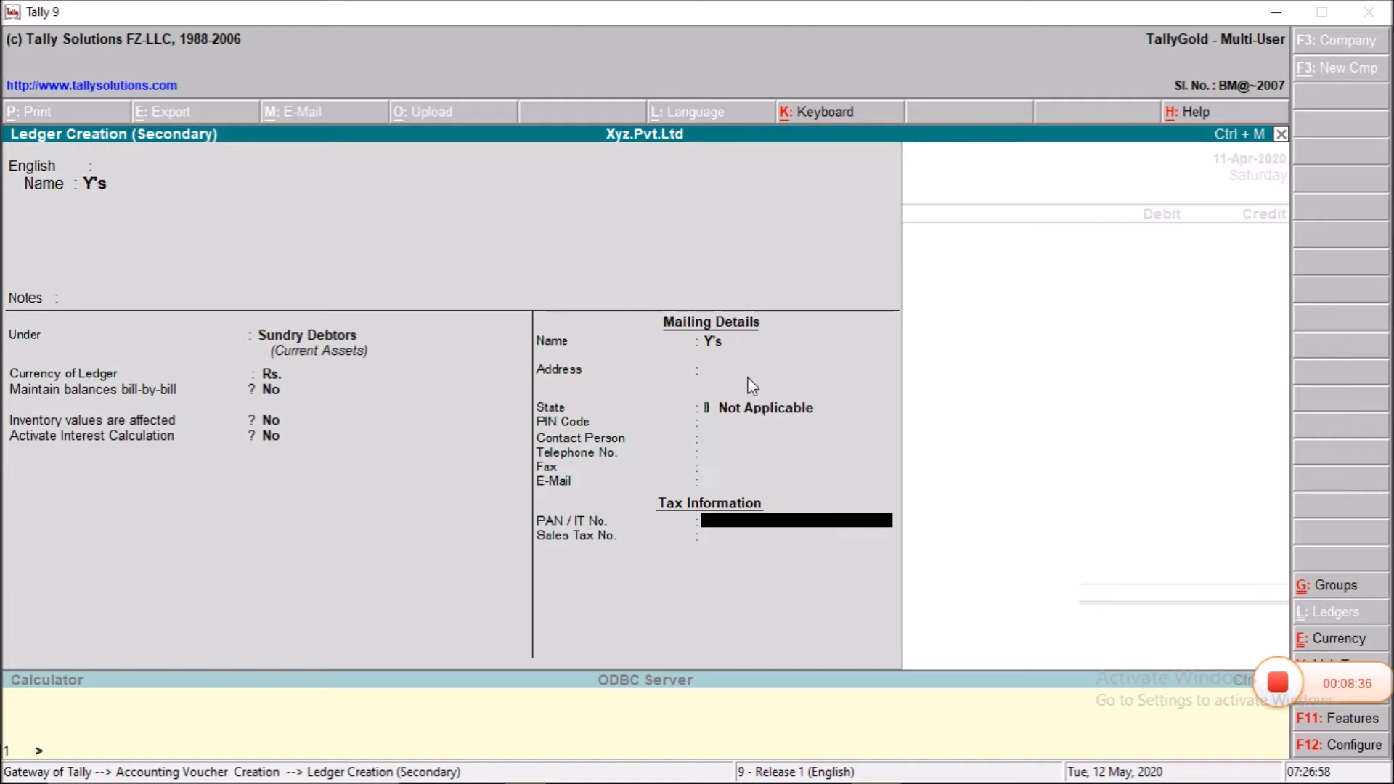
pyautogui.press('Return')
pyautogui.press('Return')
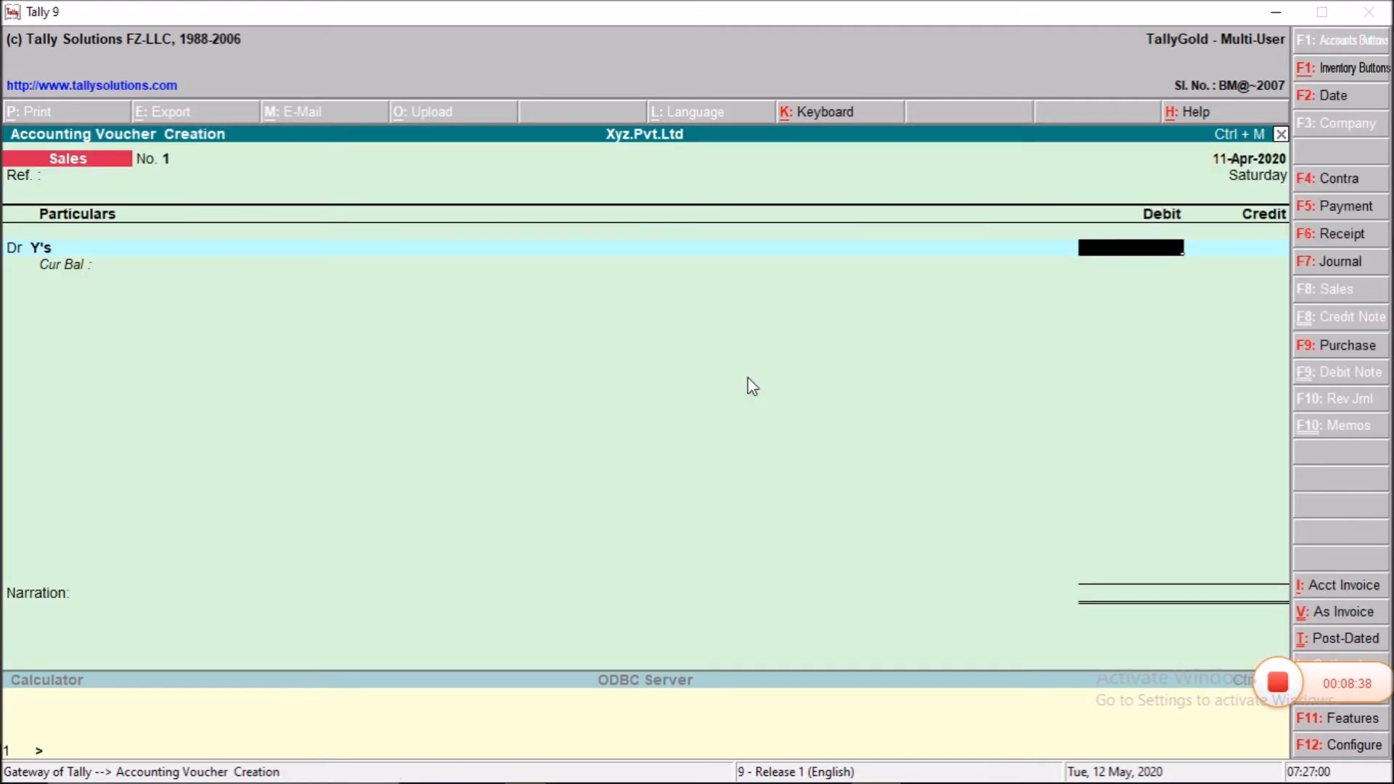
# Check the sale amount in the PDF notes and debit Y's with 3,000 in the sales voucher
pyautogui.hotkey('alt', 'Tab')
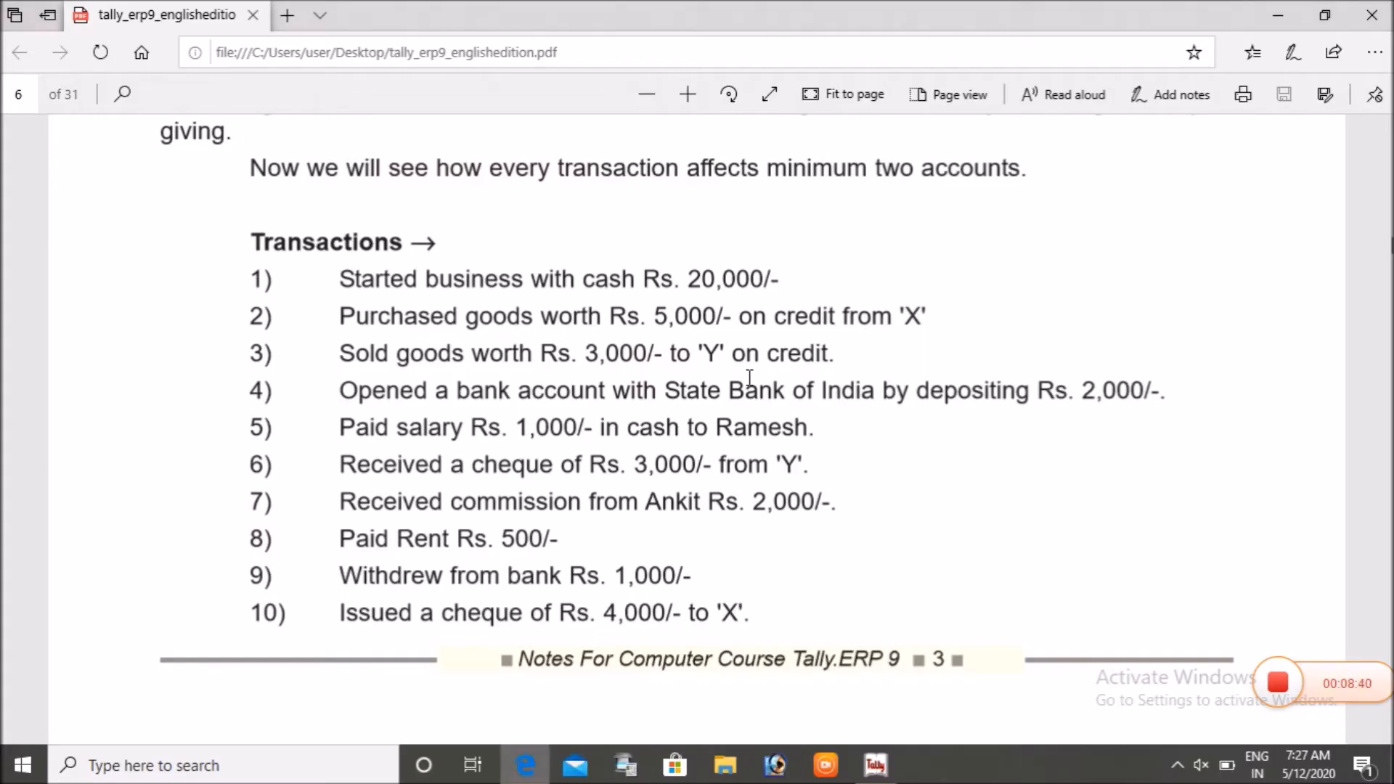
pyautogui.hotkey('alt', 'Tab')
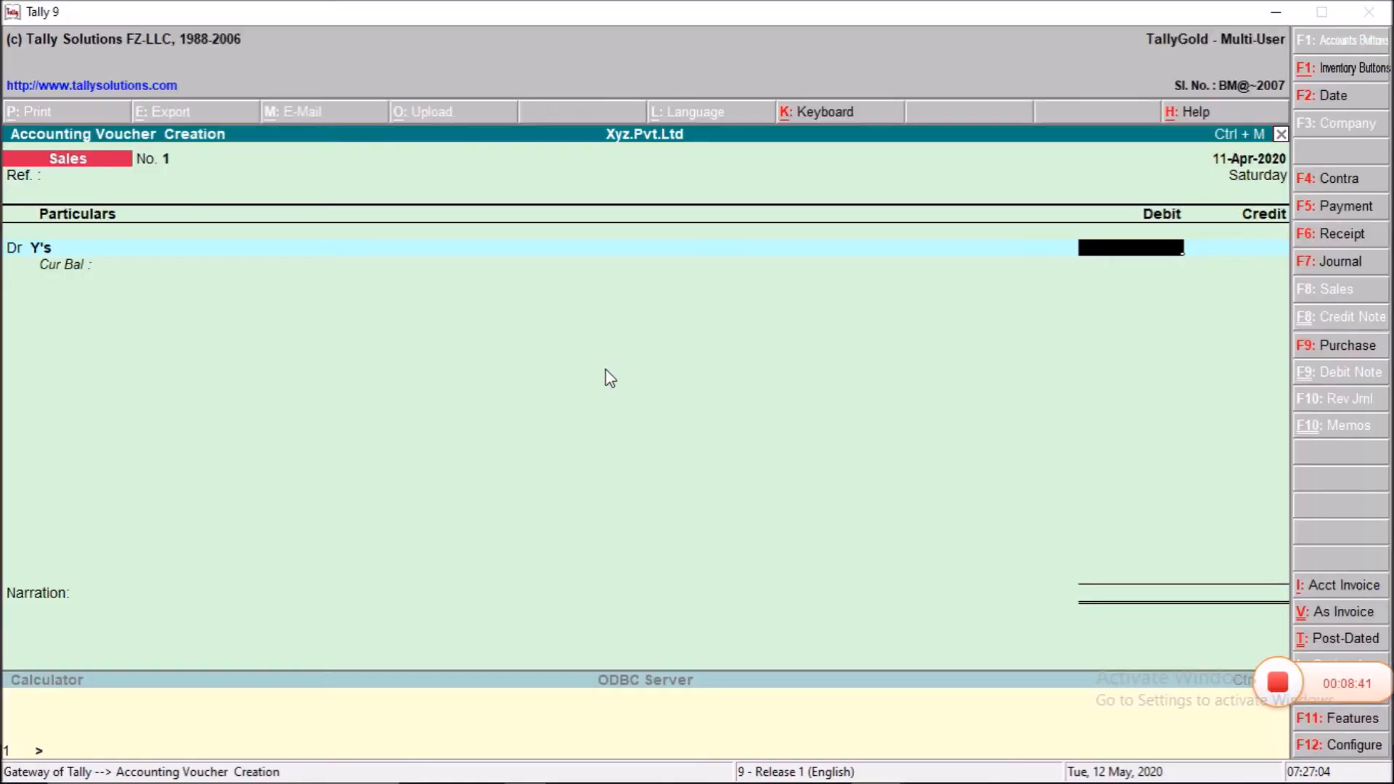
pyautogui.write('3,')
pyautogui.write('000')
pyautogui.press('Return')
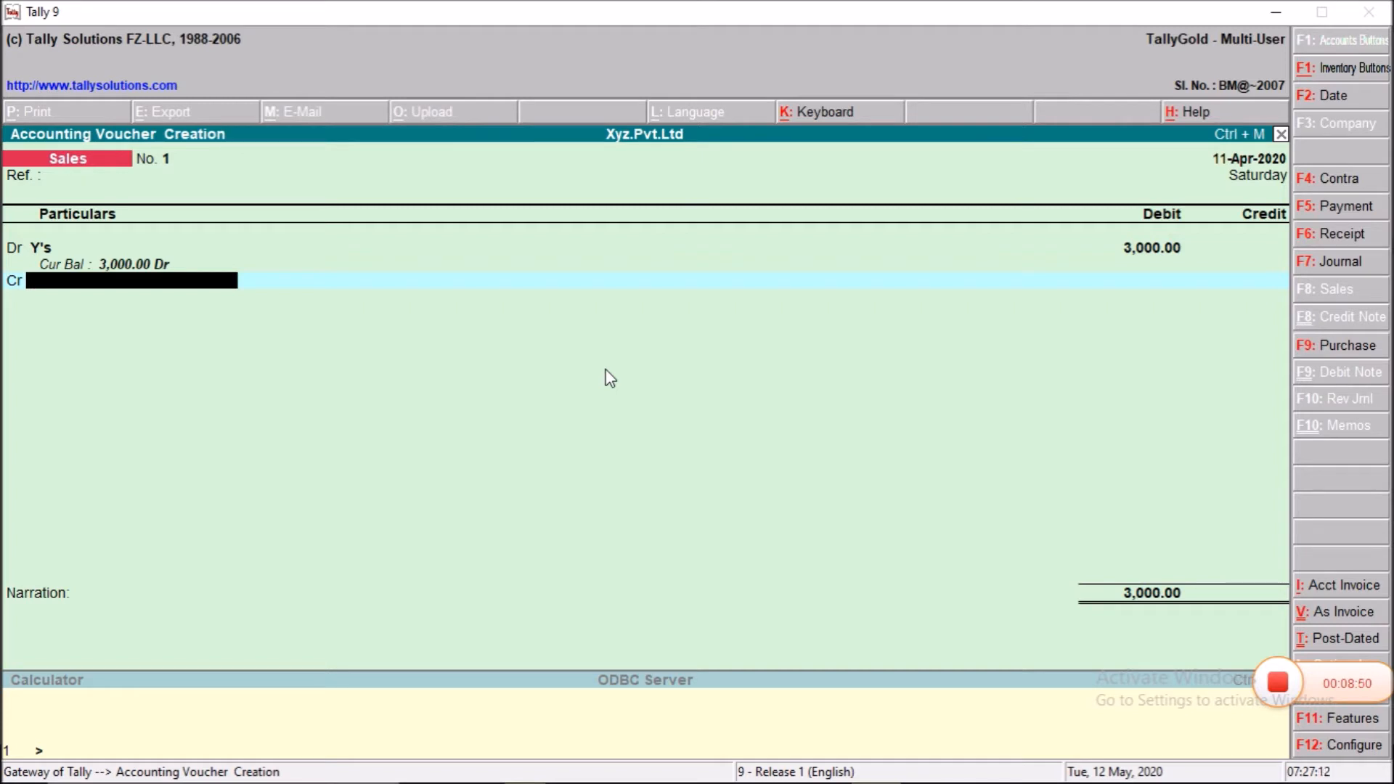
# Start a new ledger named Sales under Sales Accounts from the sales voucher's credit line
pyautogui.hotkey('alt', 'c')
pyautogui.write('Salw')
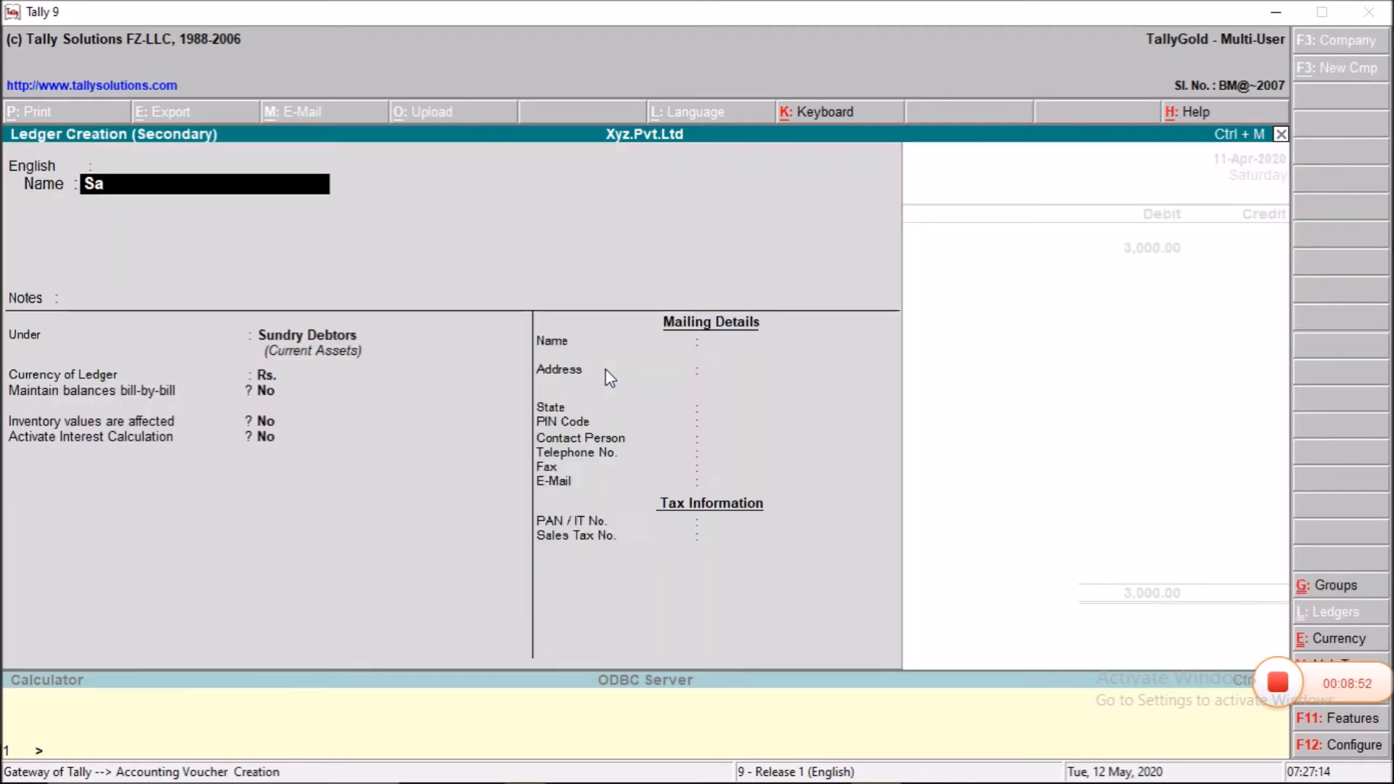
pyautogui.press('BackSpace')
pyautogui.write('es')
pyautogui.press('Return')
pyautogui.press('Return')
pyautogui.press('Return')
pyautogui.press('Return')
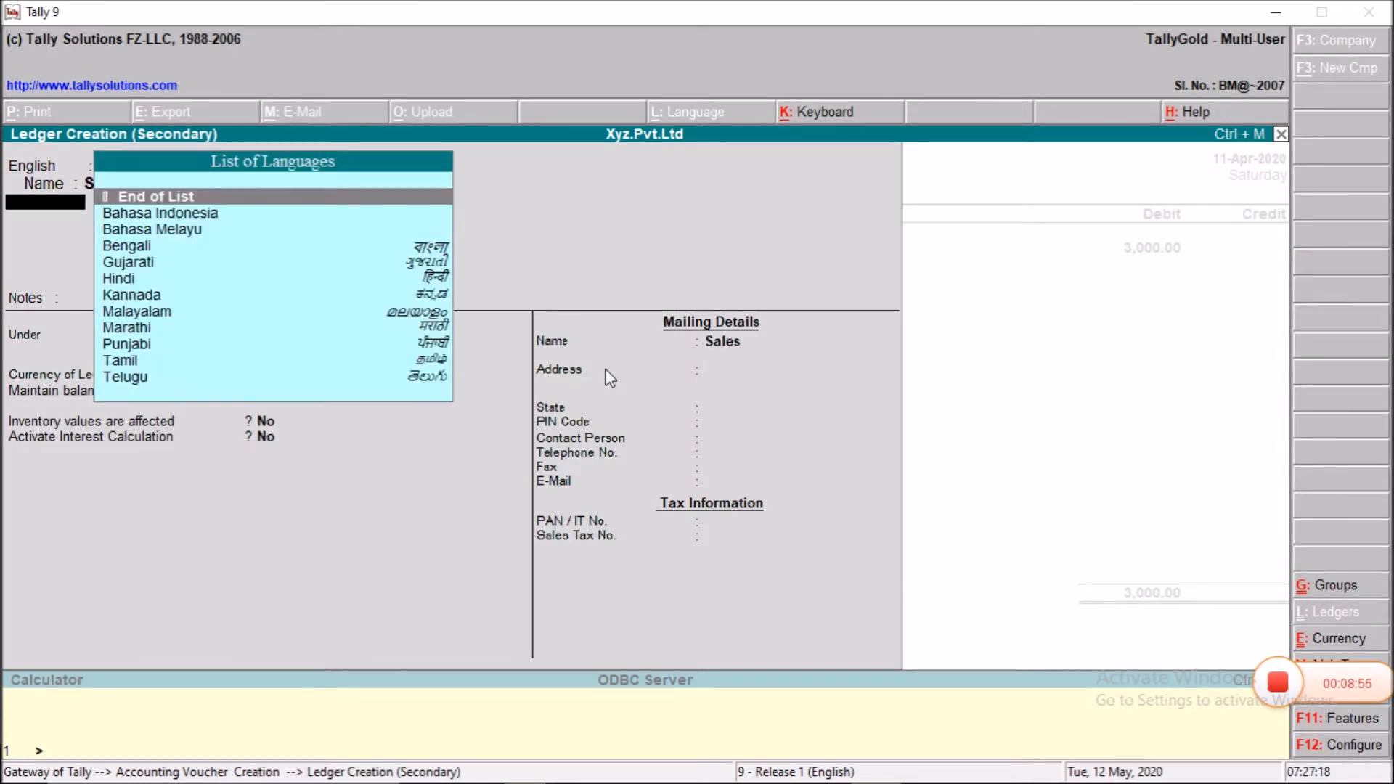
pyautogui.write('Sales')
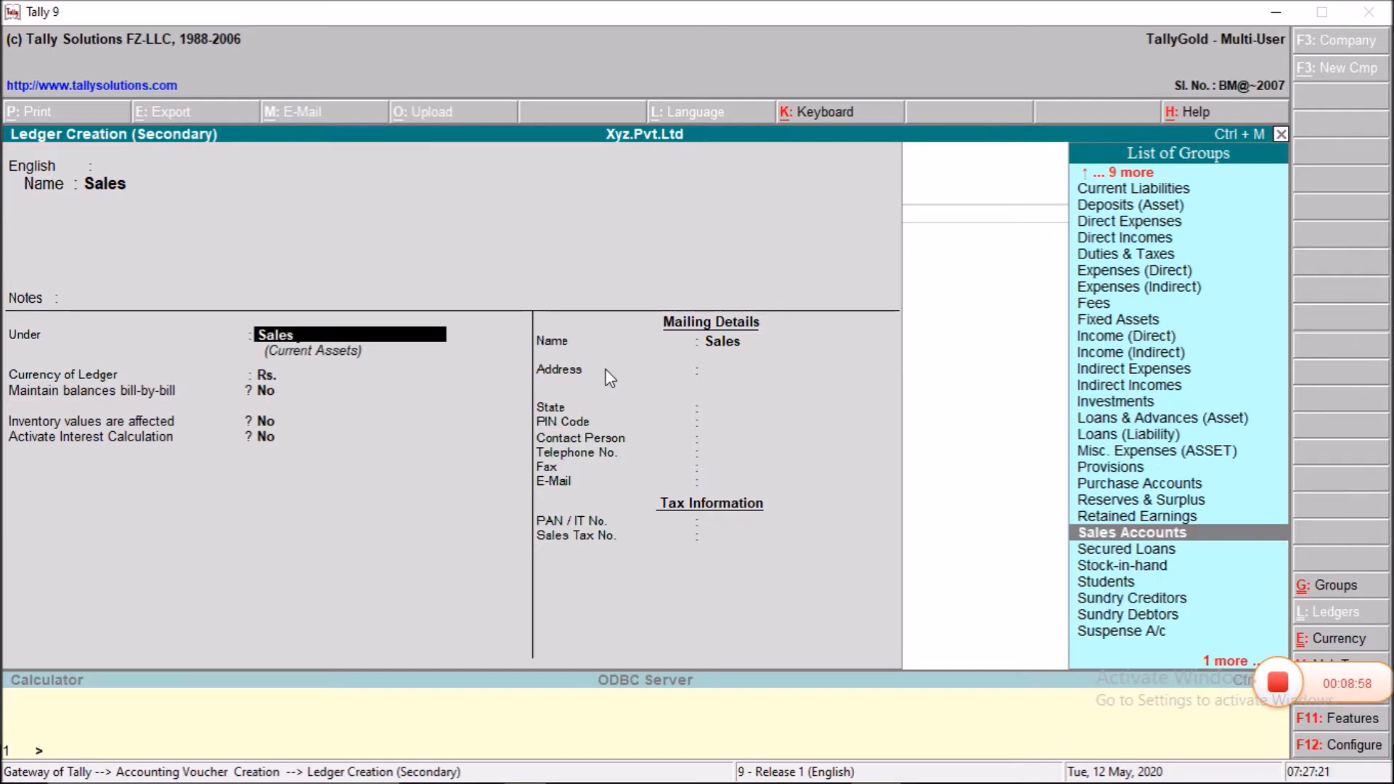
pyautogui.press('Return')
# Set the Sales ledger's inventory values are affected option to No and save the ledger into the voucher
pyautogui.press('Return')
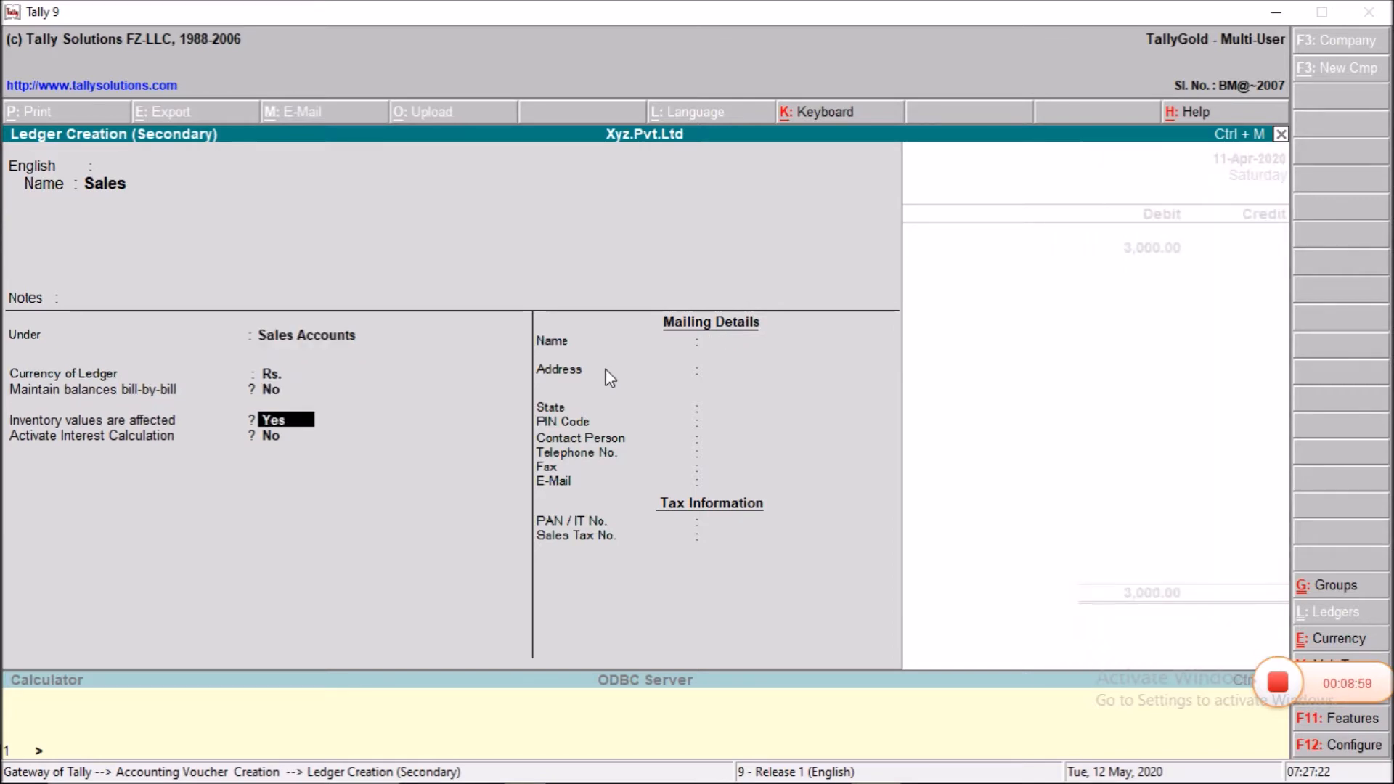
pyautogui.press('n')
pyautogui.press('Return')
pyautogui.press('Return')
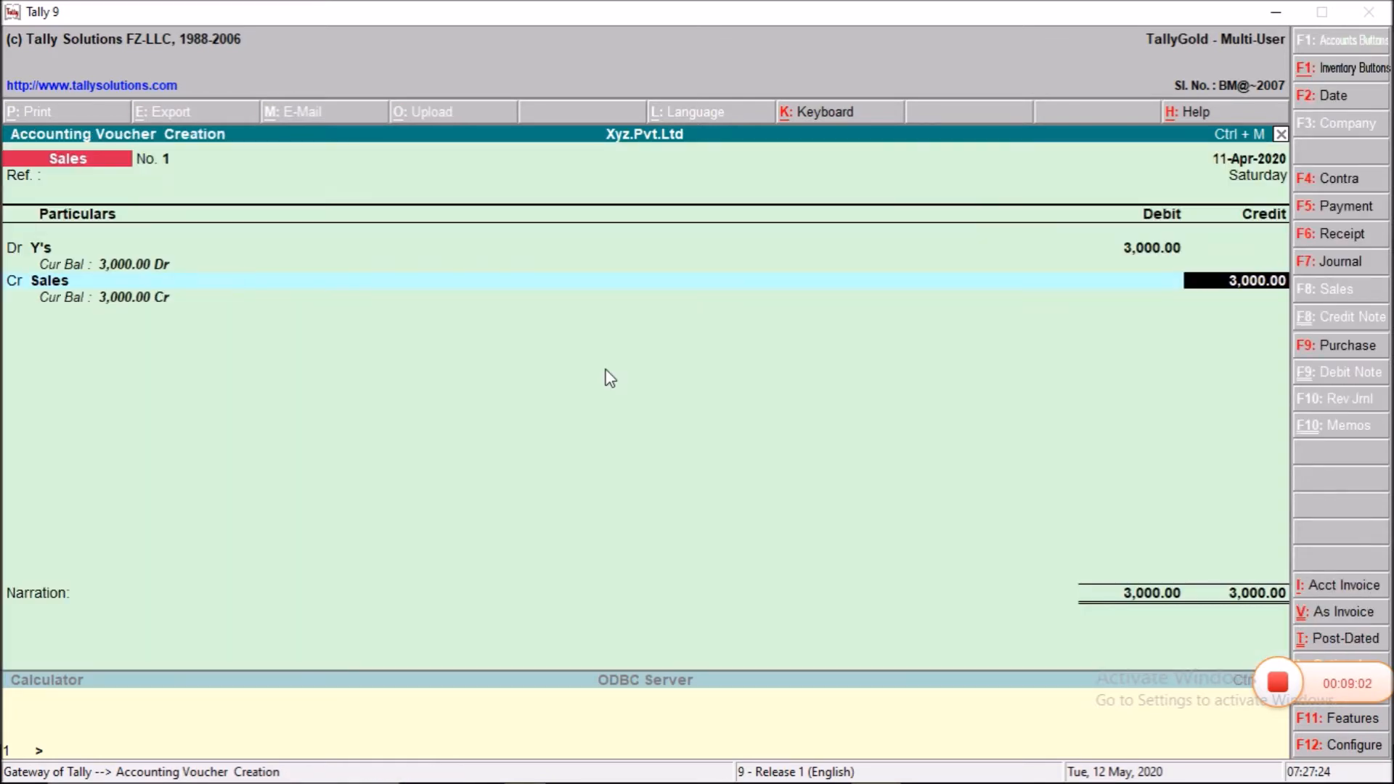
# Credit Sales with 3,000 and enter the narration "being sales to Y on credit"
pyautogui.press('Return')
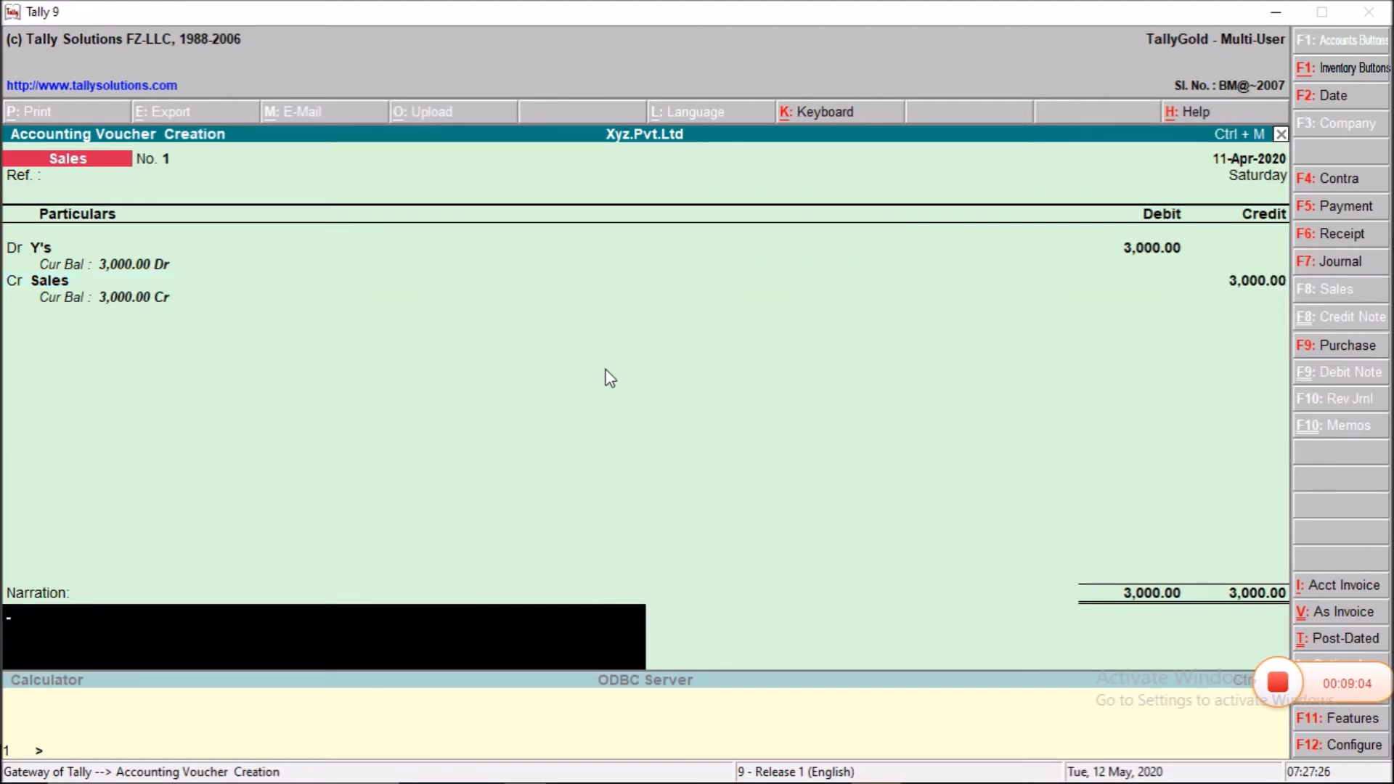
pyautogui.write('being salesto')
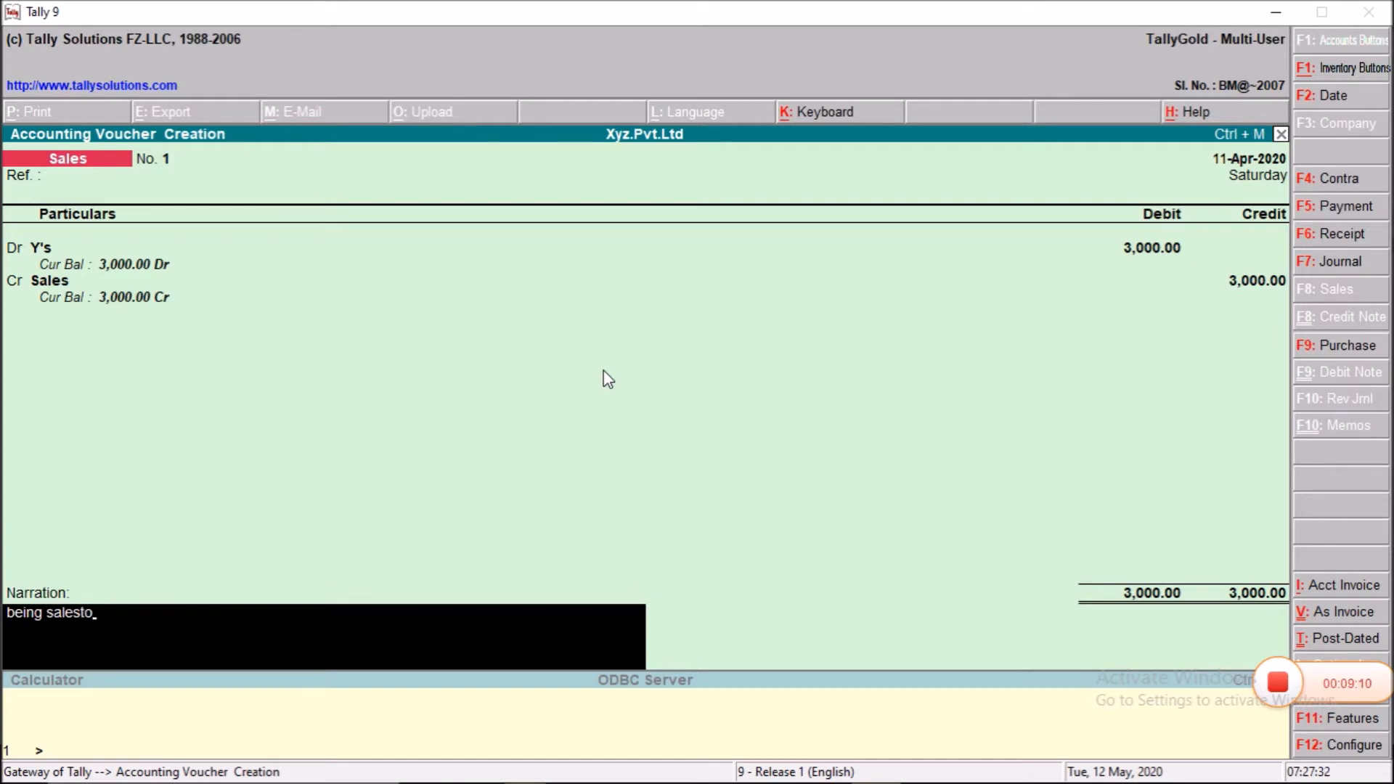
pyautogui.press('BackSpace')
pyautogui.press('BackSpace')
pyautogui.write('to Y on credit')
pyautogui.press('Return')
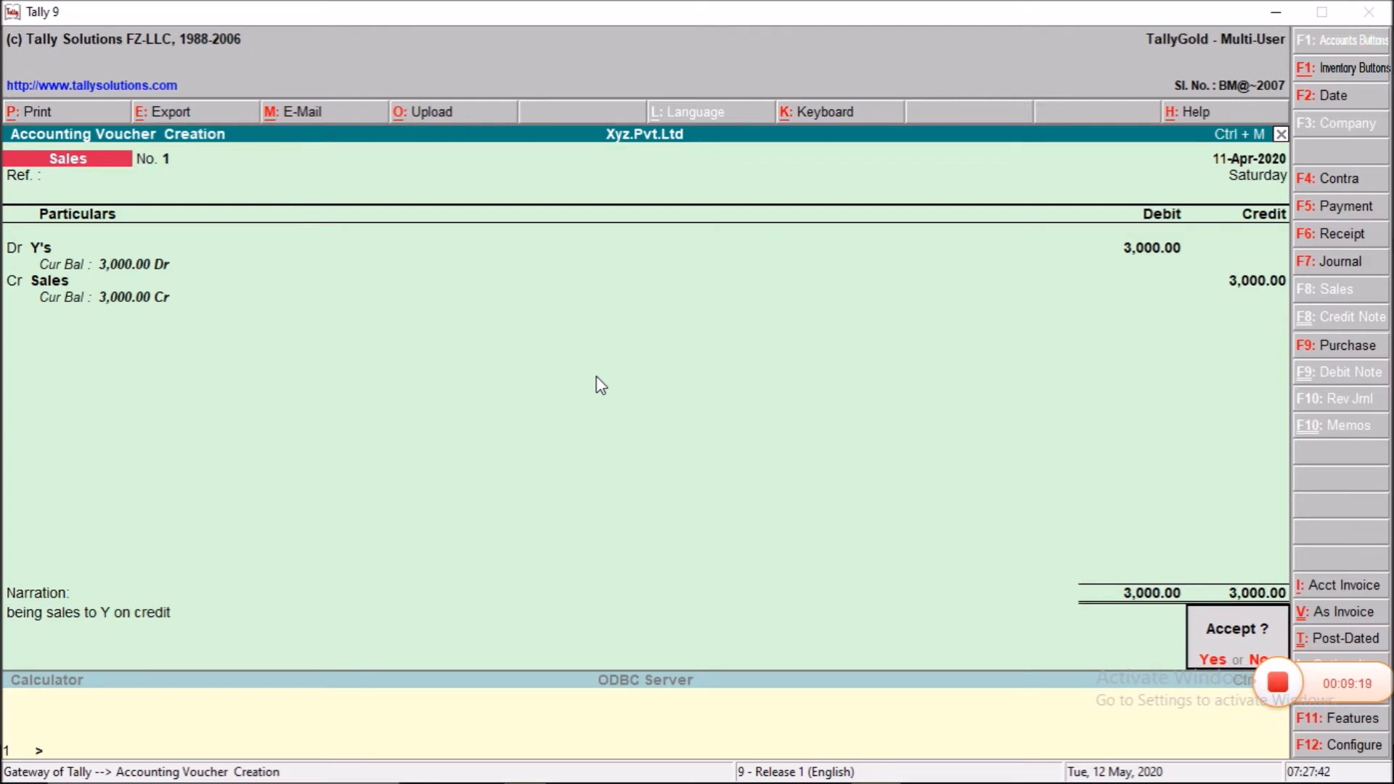
# Decline the first acceptance, change the sales voucher's date to 12-4-2020, and save the voucher with its existing entries
pyautogui.press('n')
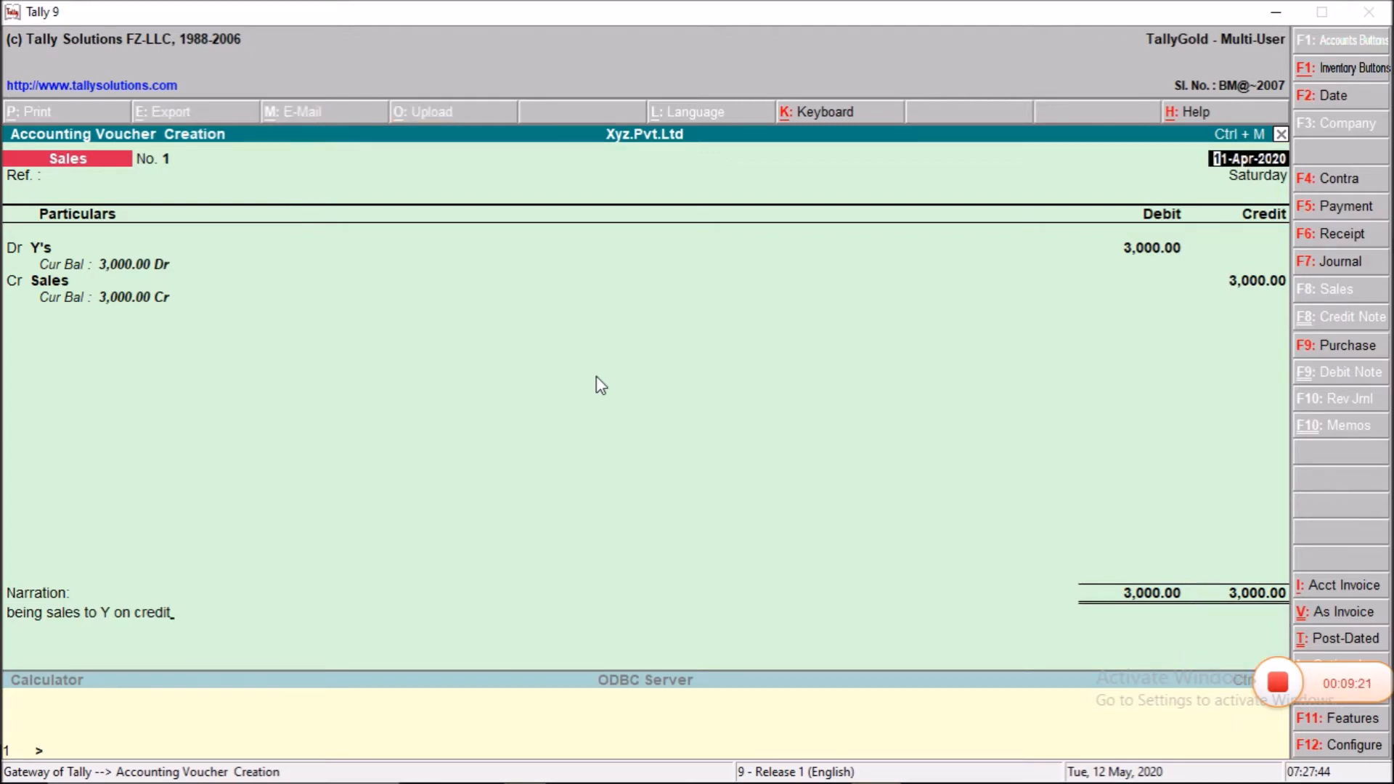
pyautogui.press('F2')
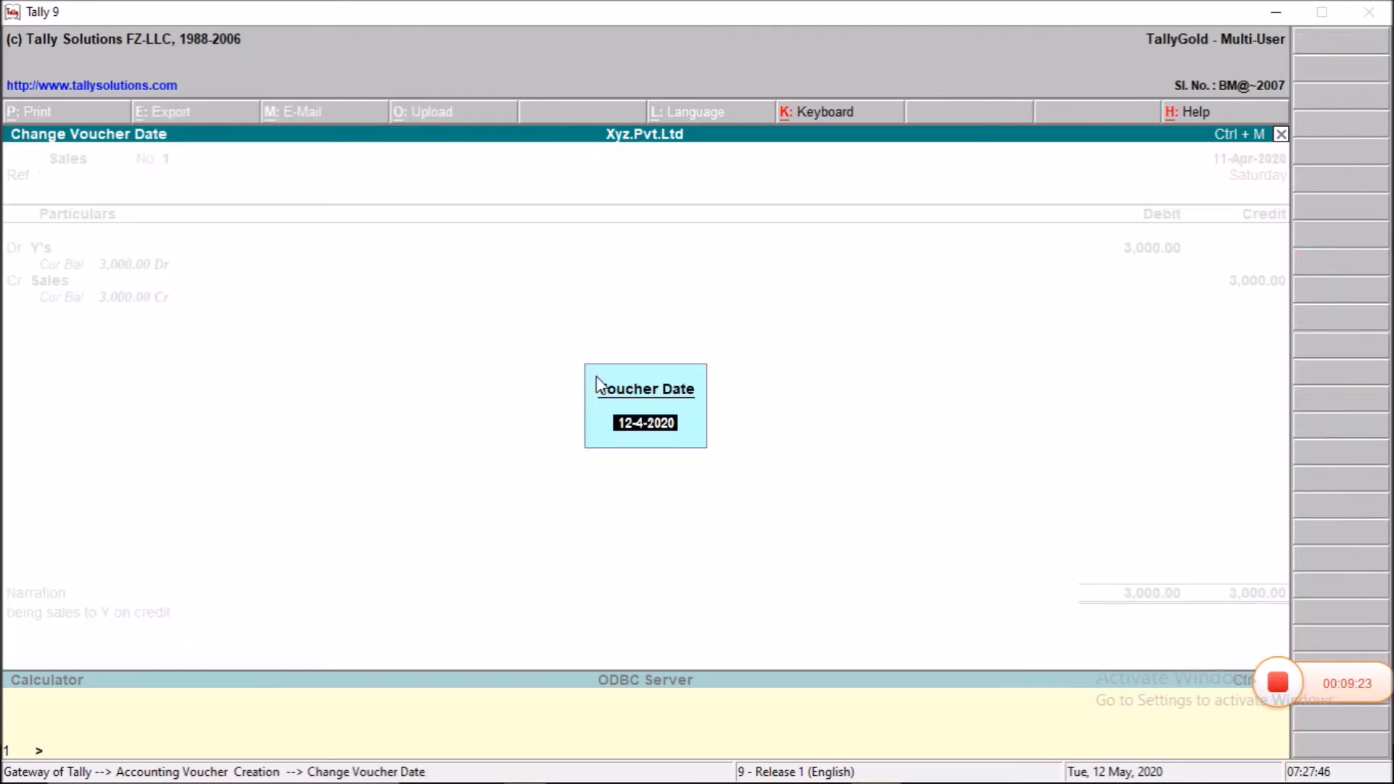
pyautogui.press('Return')
pyautogui.press('Return')
pyautogui.press('Return')
pyautogui.press('Return')
pyautogui.press('Return')
pyautogui.press('Return')
pyautogui.press('Return')
pyautogui.press('Return')
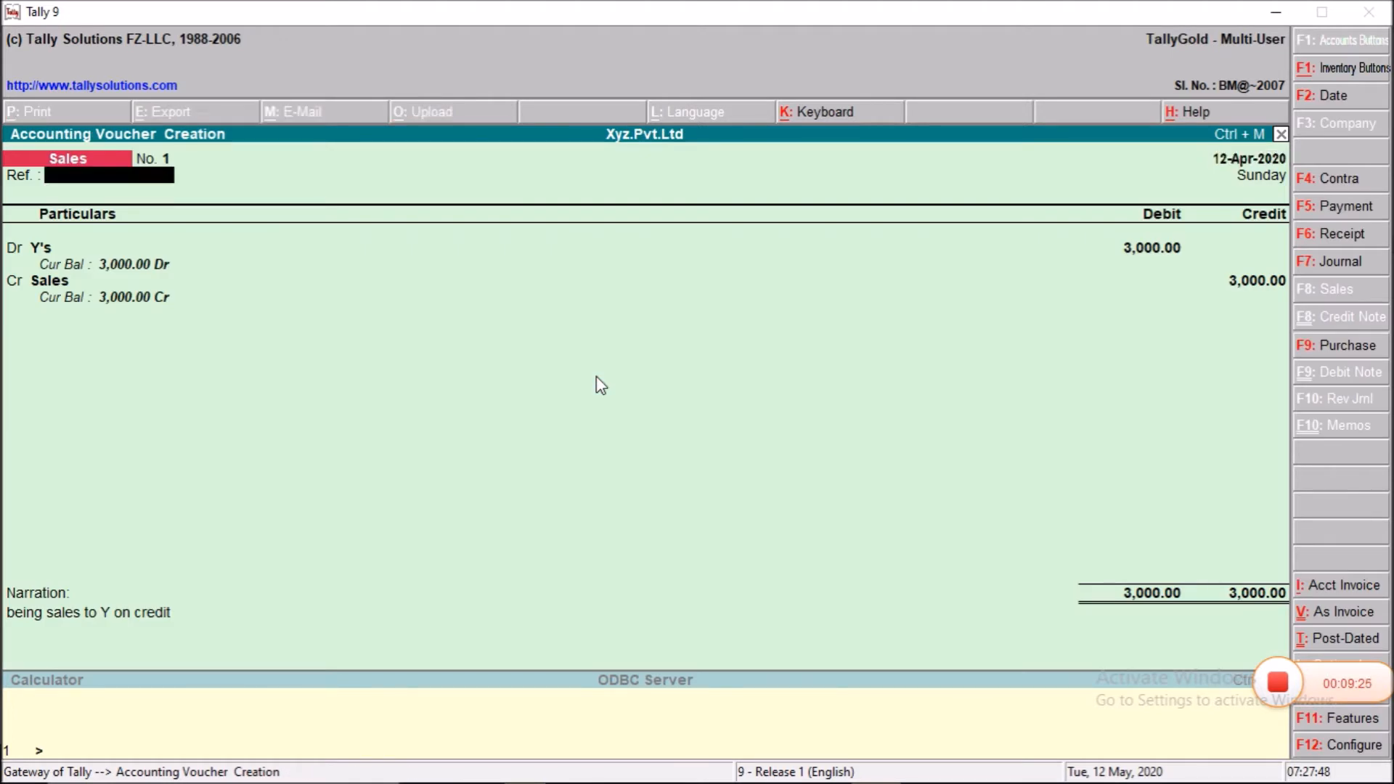
pyautogui.press('Return')
pyautogui.press('Return')
pyautogui.press('Return')
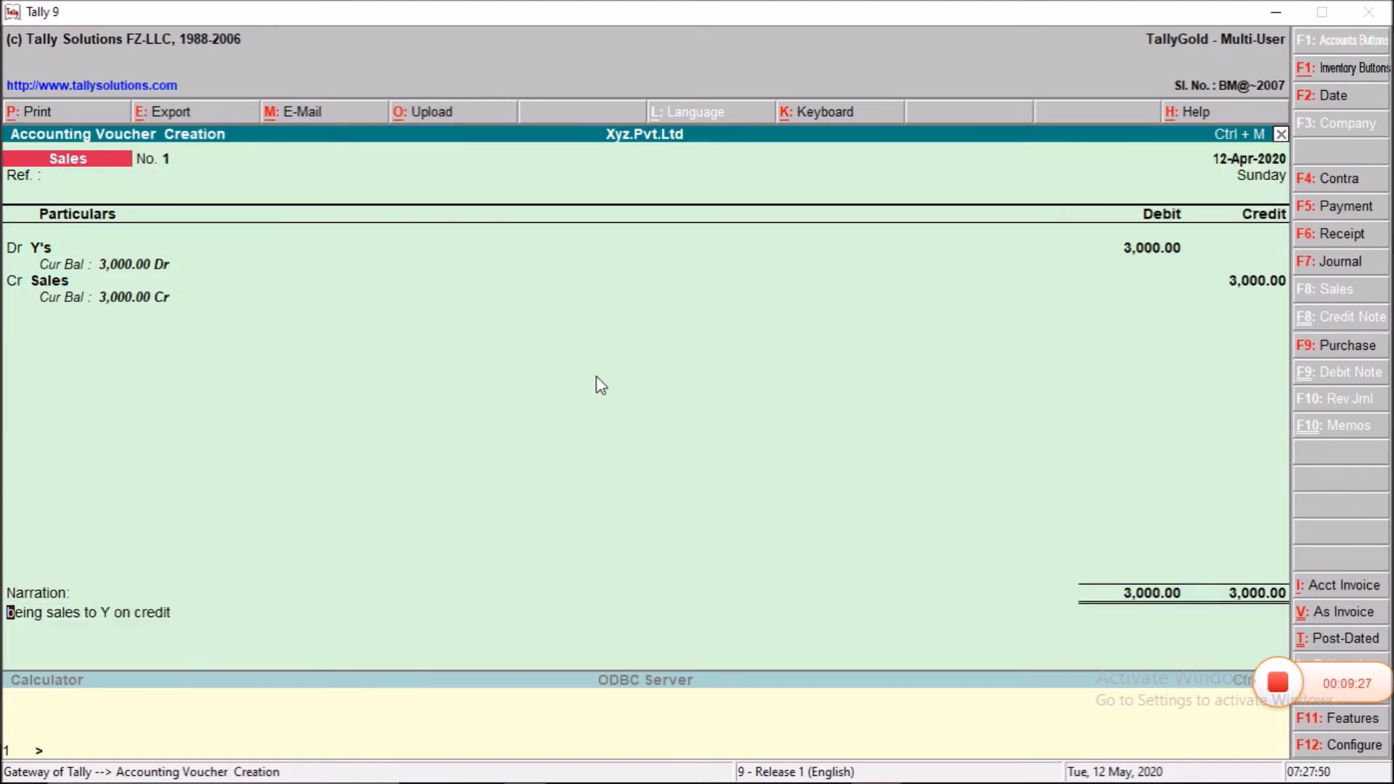
# Check the fourth transaction in the PDF notes and start a contra voucher in Tally
pyautogui.hotkey('alt', 'Tab')
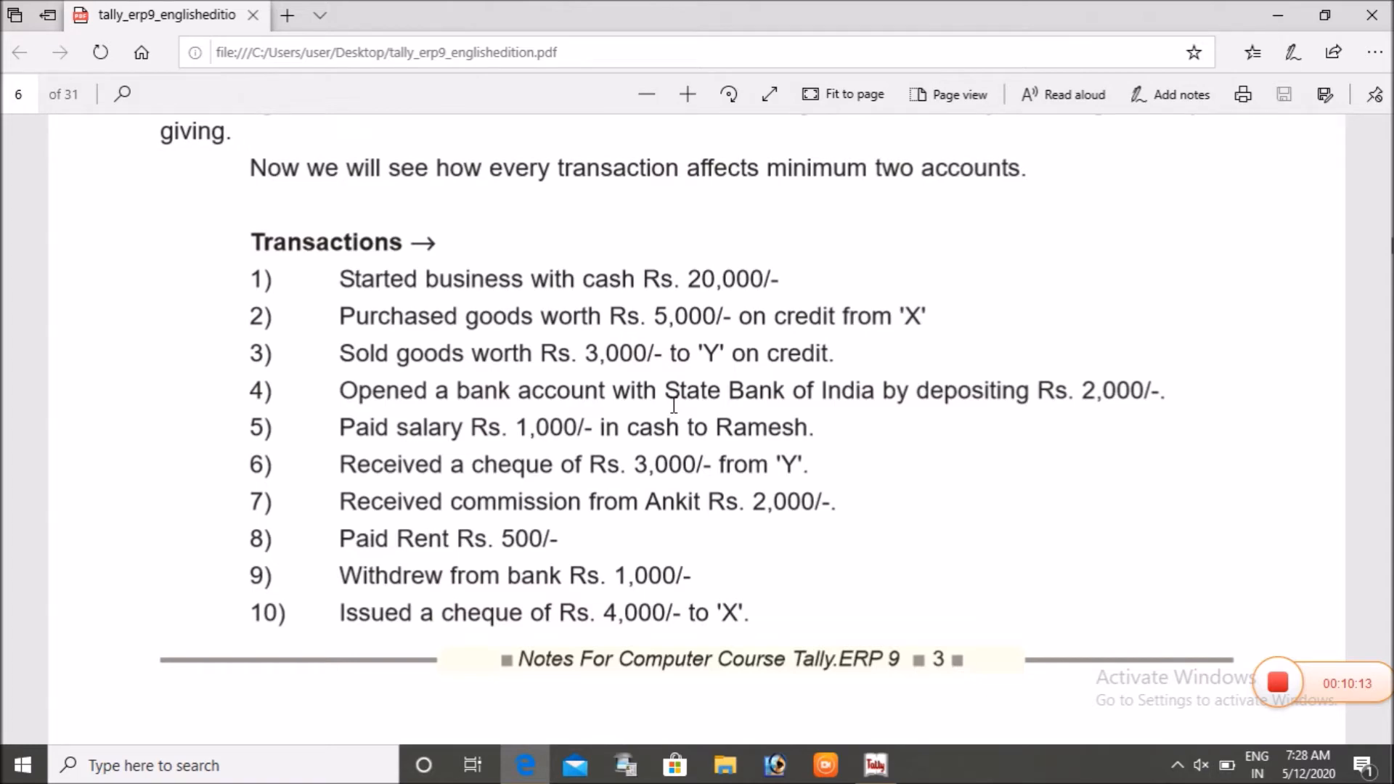
pyautogui.hotkey('alt', 'Tab')
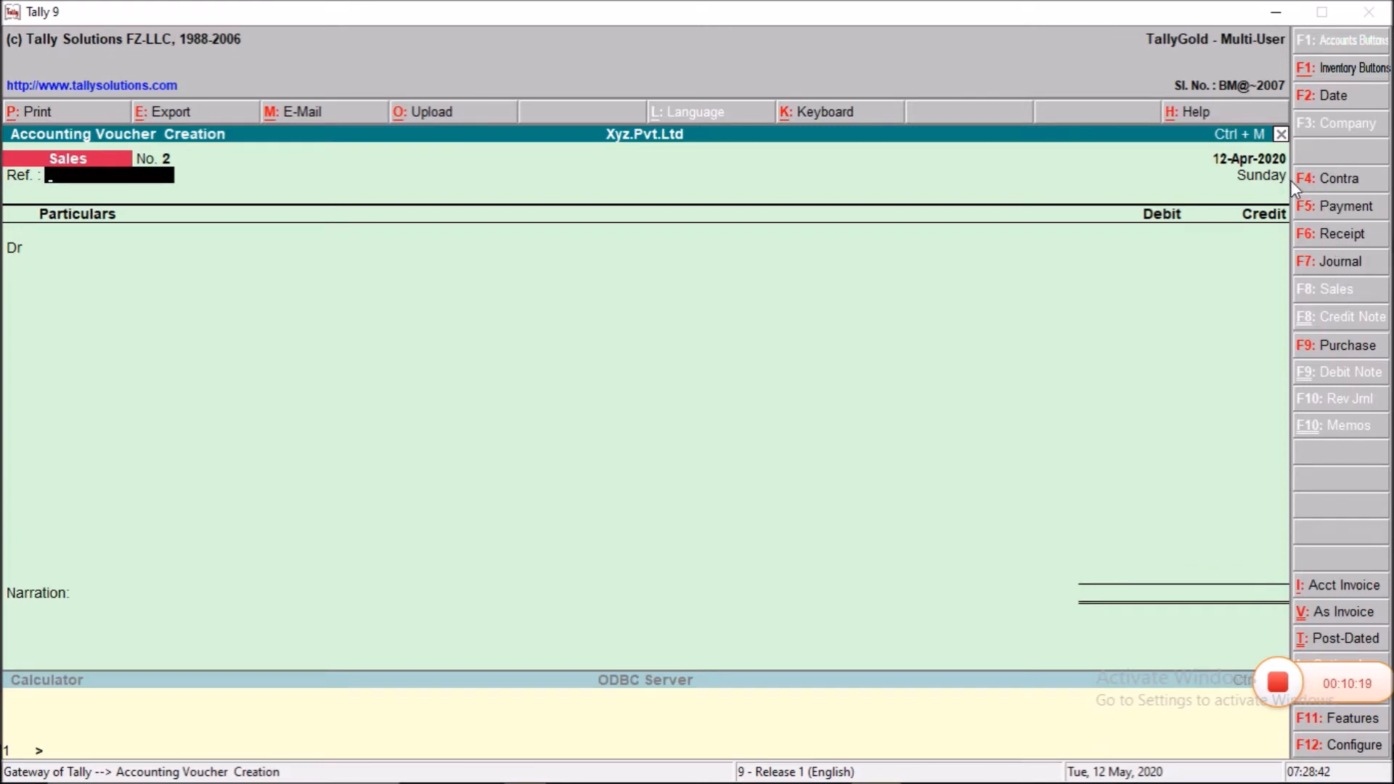
pyautogui.press('F4')
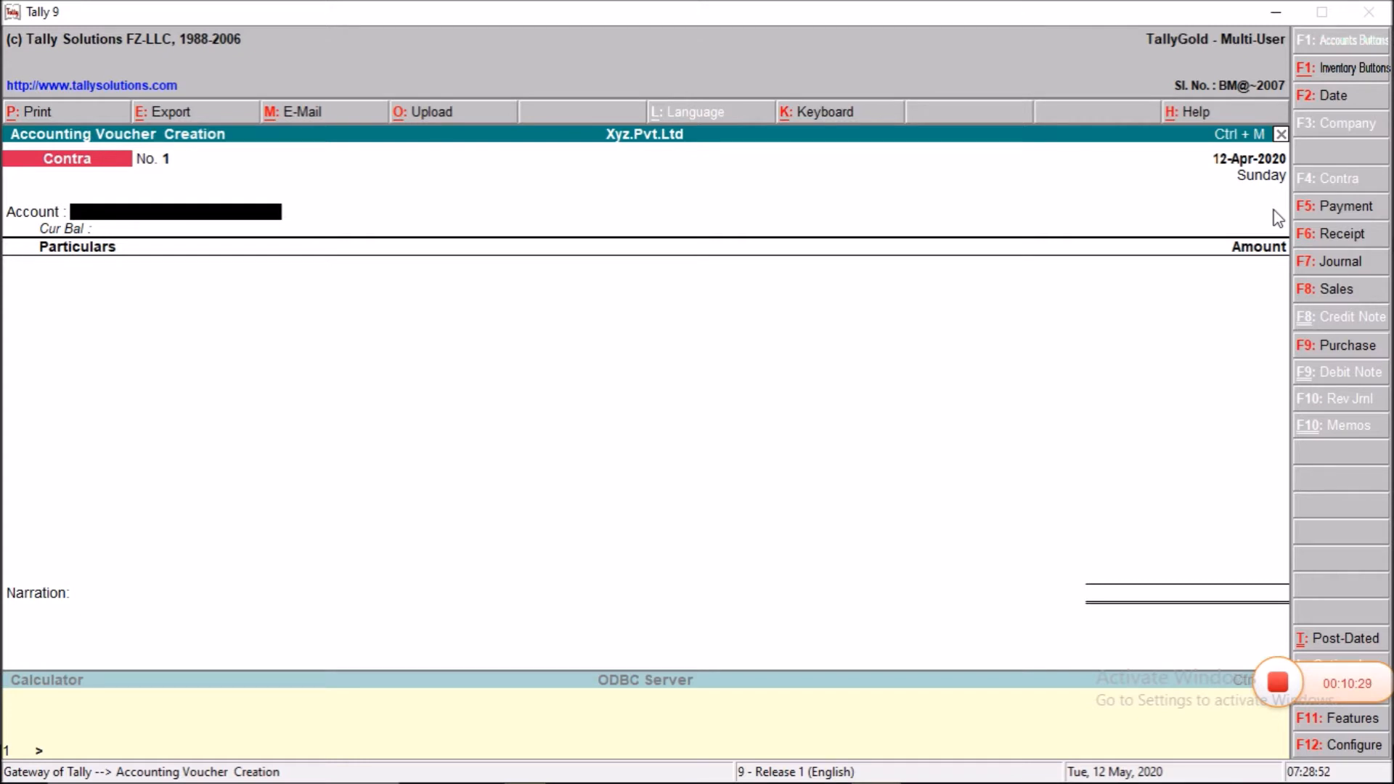
# Review the voucher configuration and set single entry mode for payment, receipt and contra vouchers to No, keeping the other options
pyautogui.press('F12')
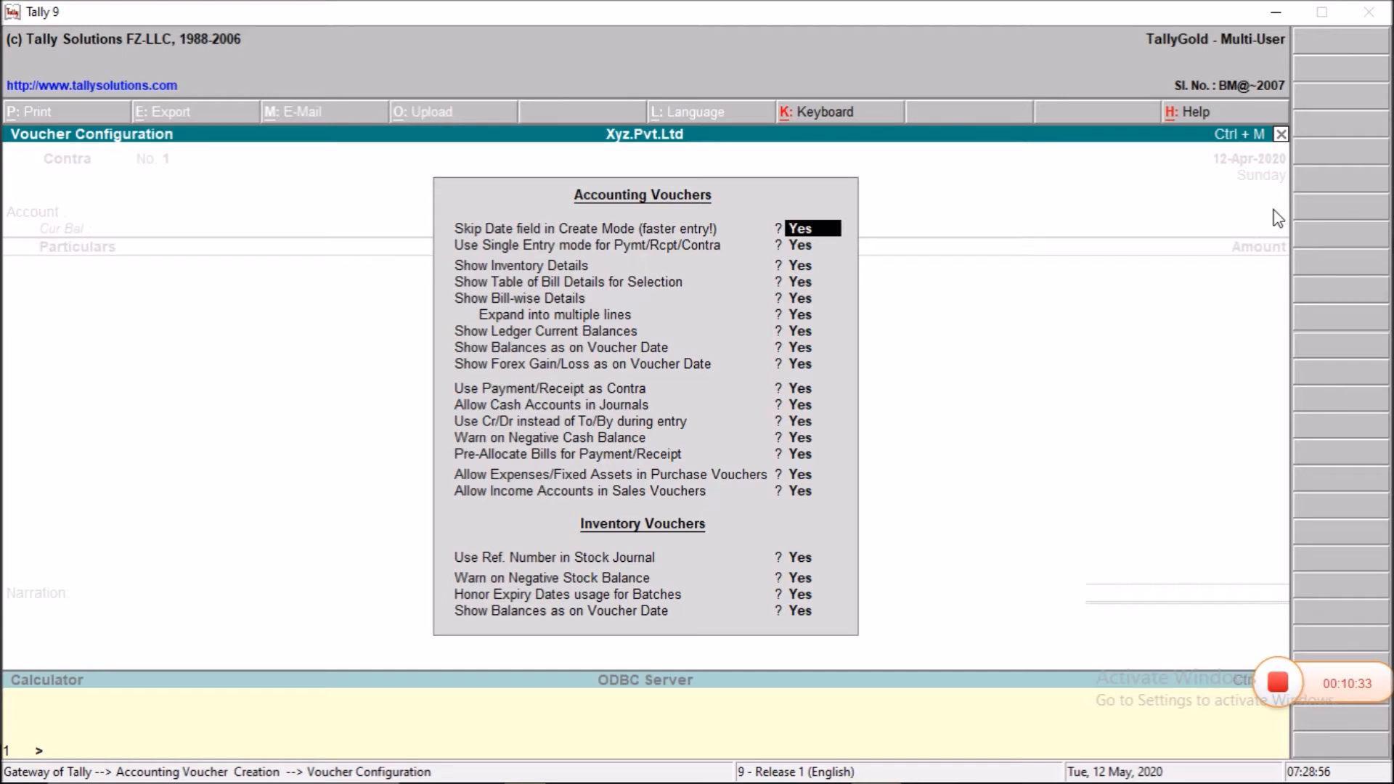
pyautogui.press('Return')
pyautogui.press('Return')
pyautogui.press('Return')
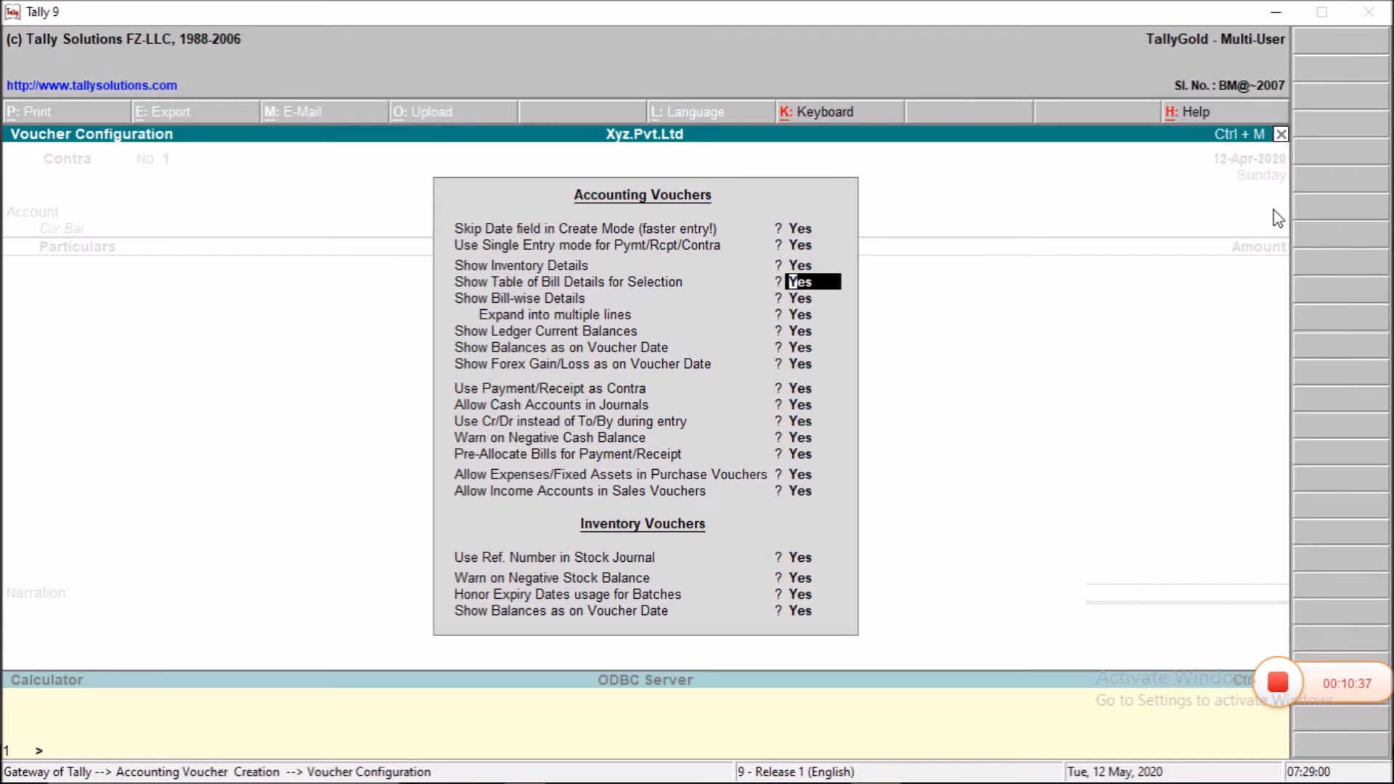
pyautogui.press('Return')
pyautogui.press('Return')
pyautogui.press('Return')
pyautogui.press('Return')
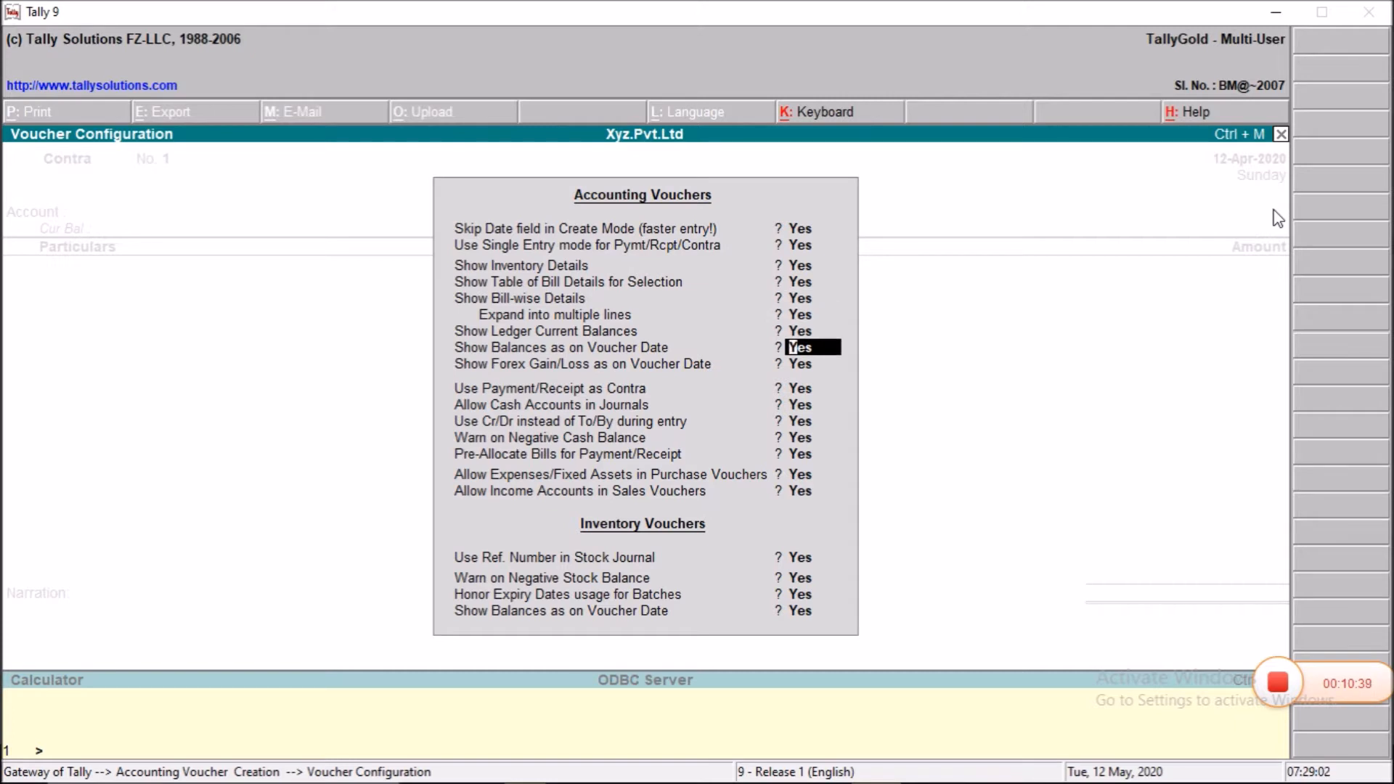
pyautogui.press('Return')
pyautogui.press('Return')
pyautogui.press('Return')
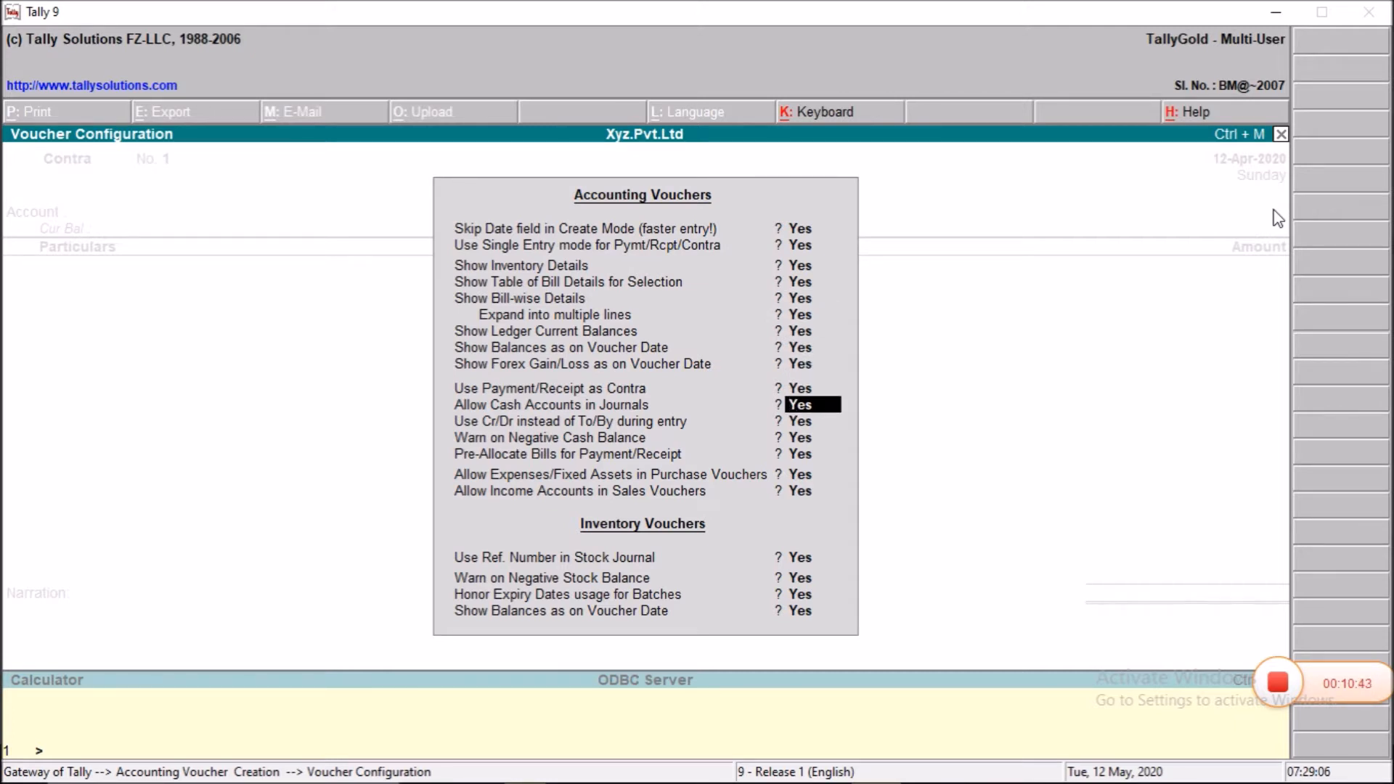
pyautogui.press('Up')
pyautogui.press('Up')
pyautogui.press('Up')
pyautogui.press('Up')
pyautogui.press('Up')
pyautogui.press('Up')
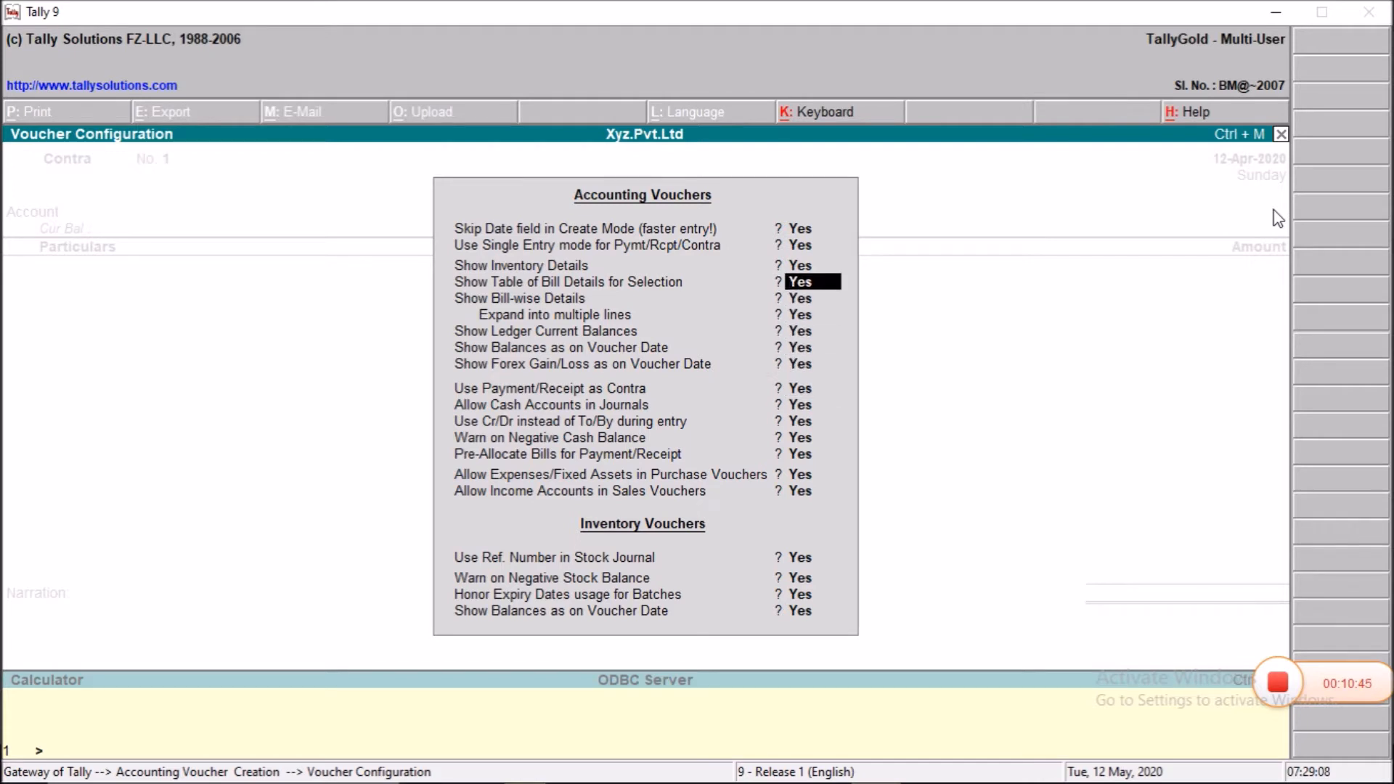
pyautogui.press('Up')
pyautogui.press('Up')
pyautogui.press('Up')
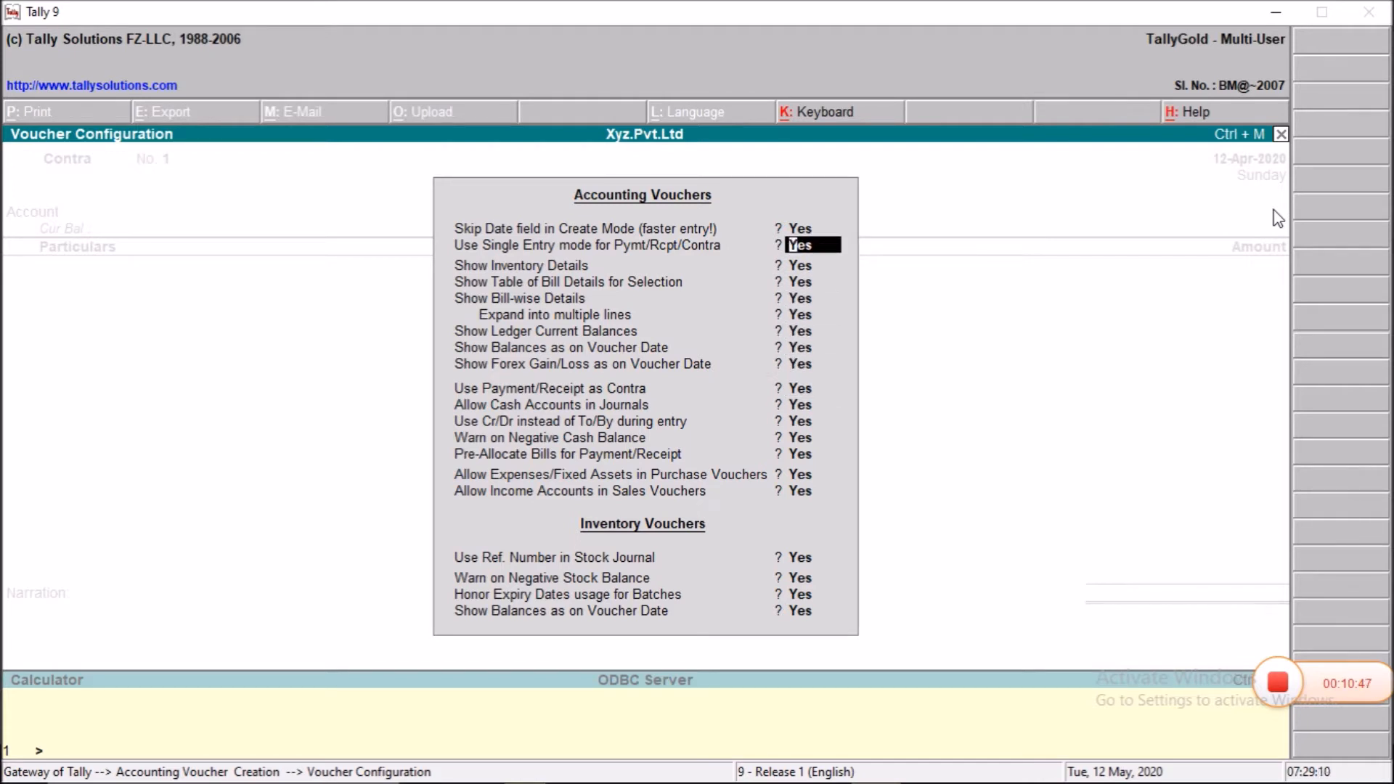
pyautogui.write('n')
pyautogui.press('Return')
pyautogui.press('Return')
pyautogui.press('Return')
pyautogui.press('Return')
pyautogui.press('Return')
pyautogui.press('Return')
pyautogui.press('Return')
pyautogui.press('Return')
pyautogui.press('Return')
pyautogui.press('Return')
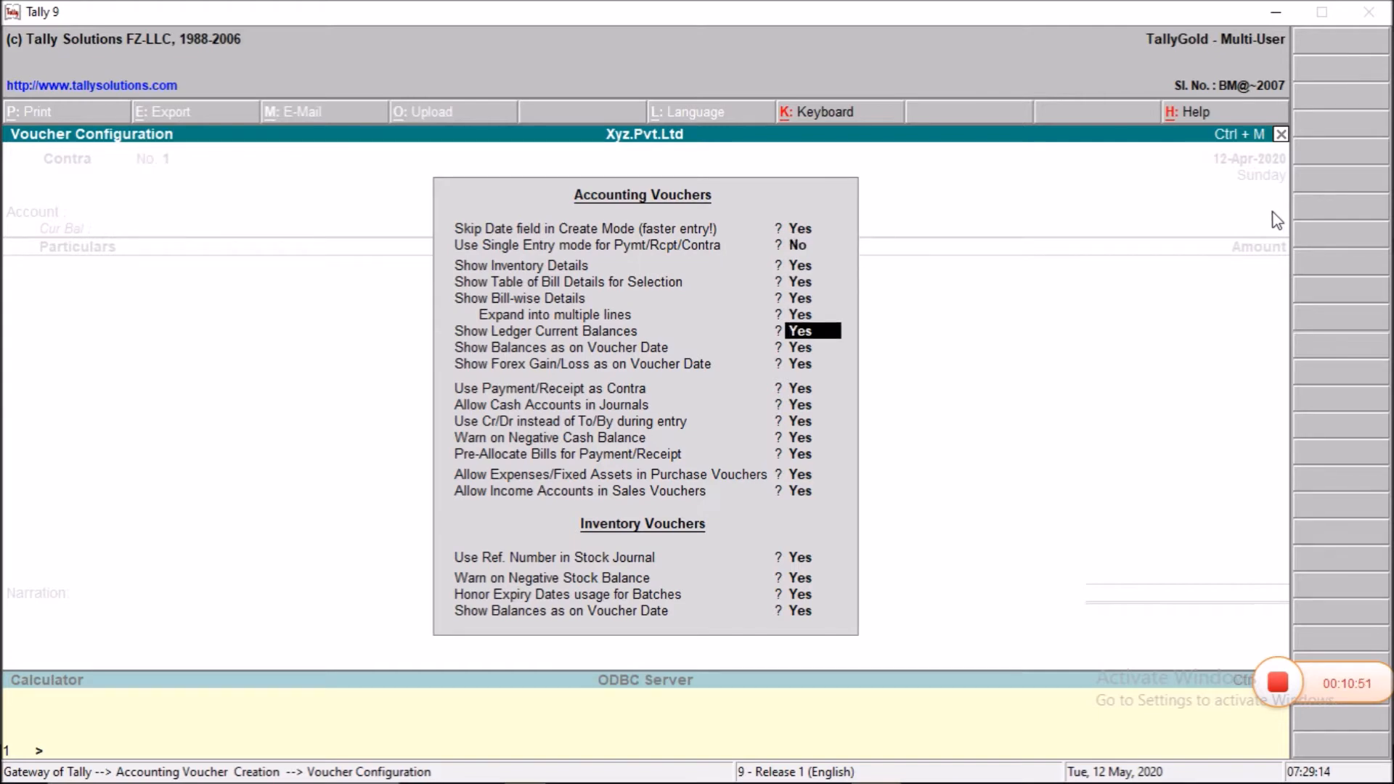
pyautogui.press('Return')
pyautogui.press('Return')
pyautogui.press('Return')
pyautogui.press('Return')
pyautogui.press('Return')
pyautogui.press('Return')
pyautogui.press('Return')
pyautogui.press('Return')
pyautogui.press('Return')
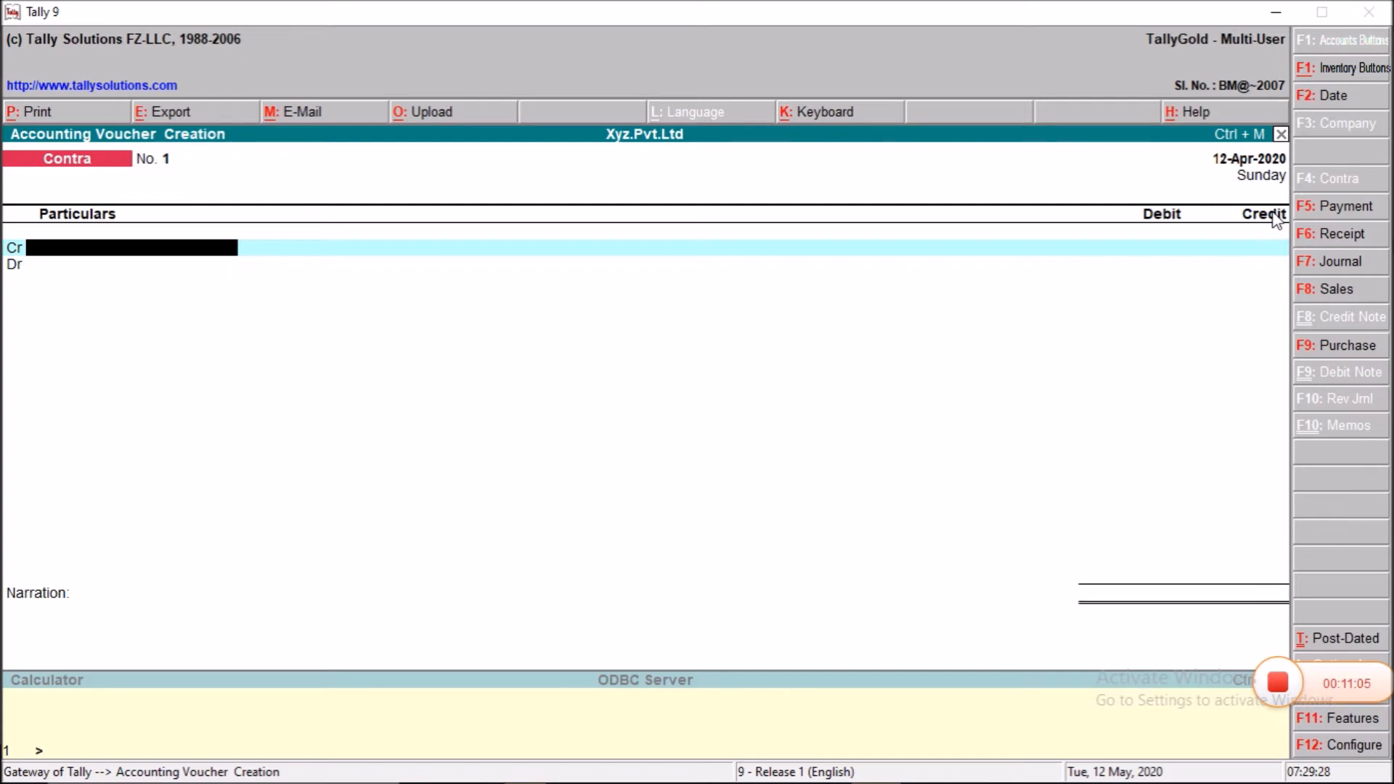
# Set single entry mode for payment, receipt and contra vouchers back to Yes and save the voucher configuration
pyautogui.press('F12')
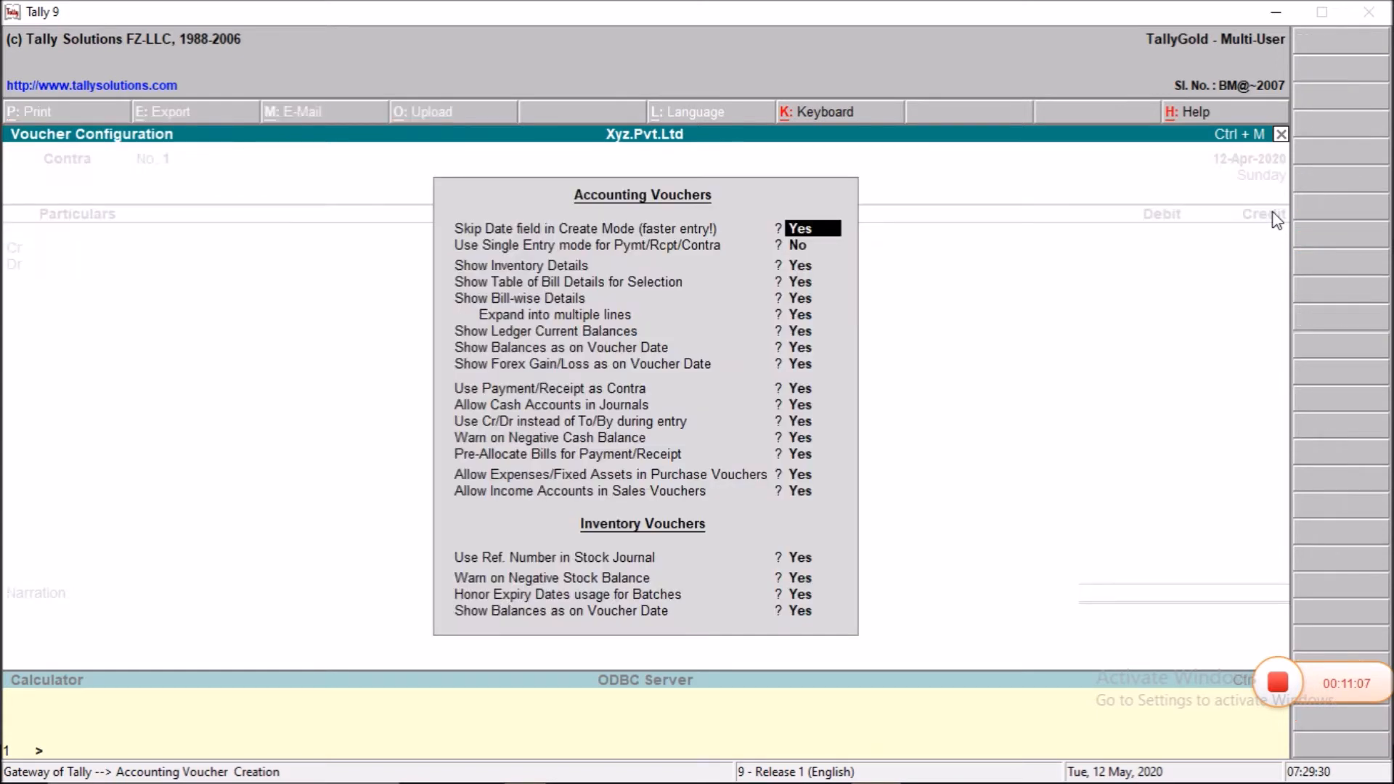
pyautogui.press('Return')
pyautogui.write('y')
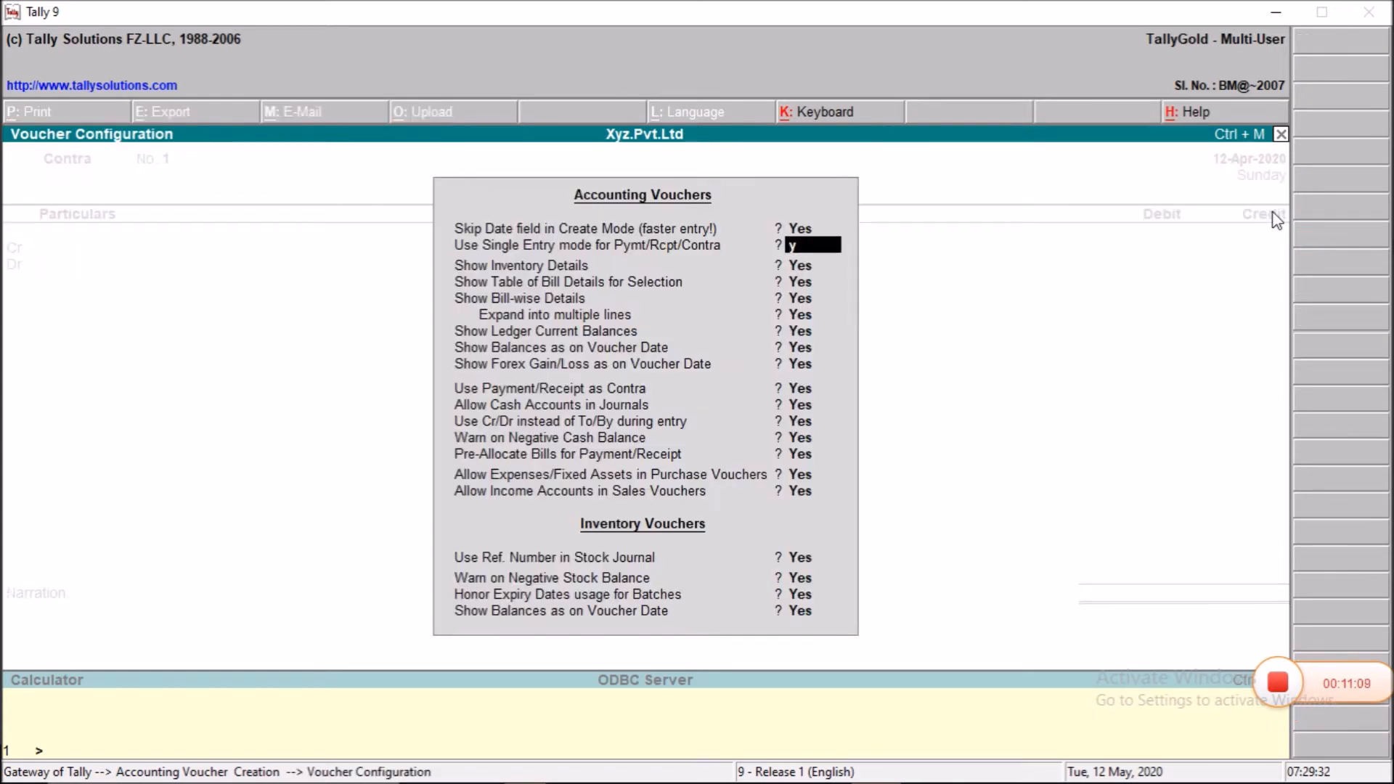
pyautogui.press('Return')
pyautogui.press('Return')
pyautogui.press('Return')
pyautogui.press('Return')
pyautogui.press('Return')
pyautogui.press('Return')
pyautogui.press('Return')
pyautogui.press('Return')
pyautogui.press('Return')
pyautogui.press('Return')
pyautogui.press('Return')
pyautogui.press('Return')
pyautogui.press('Return')
pyautogui.press('Return')
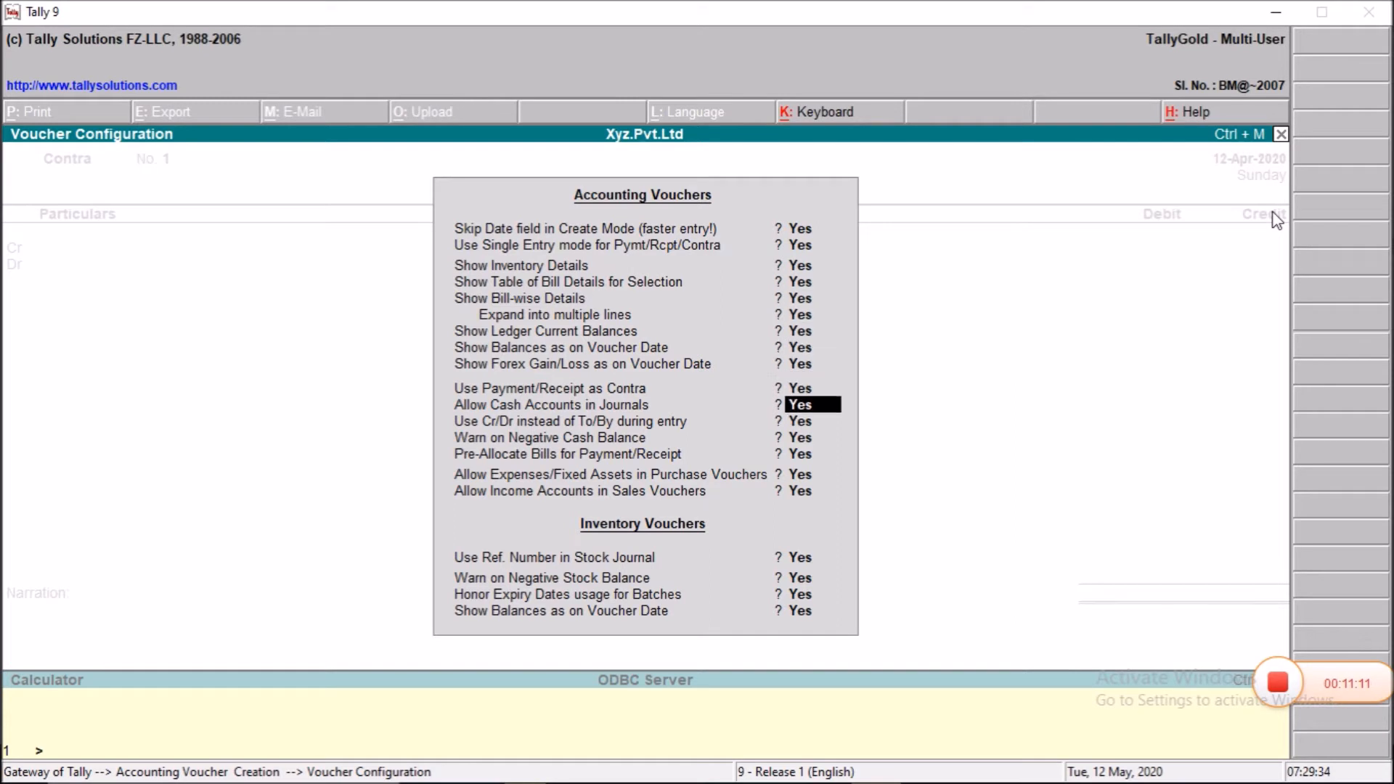
pyautogui.press('Return')
pyautogui.press('Return')
pyautogui.press('Return')
pyautogui.press('Return')
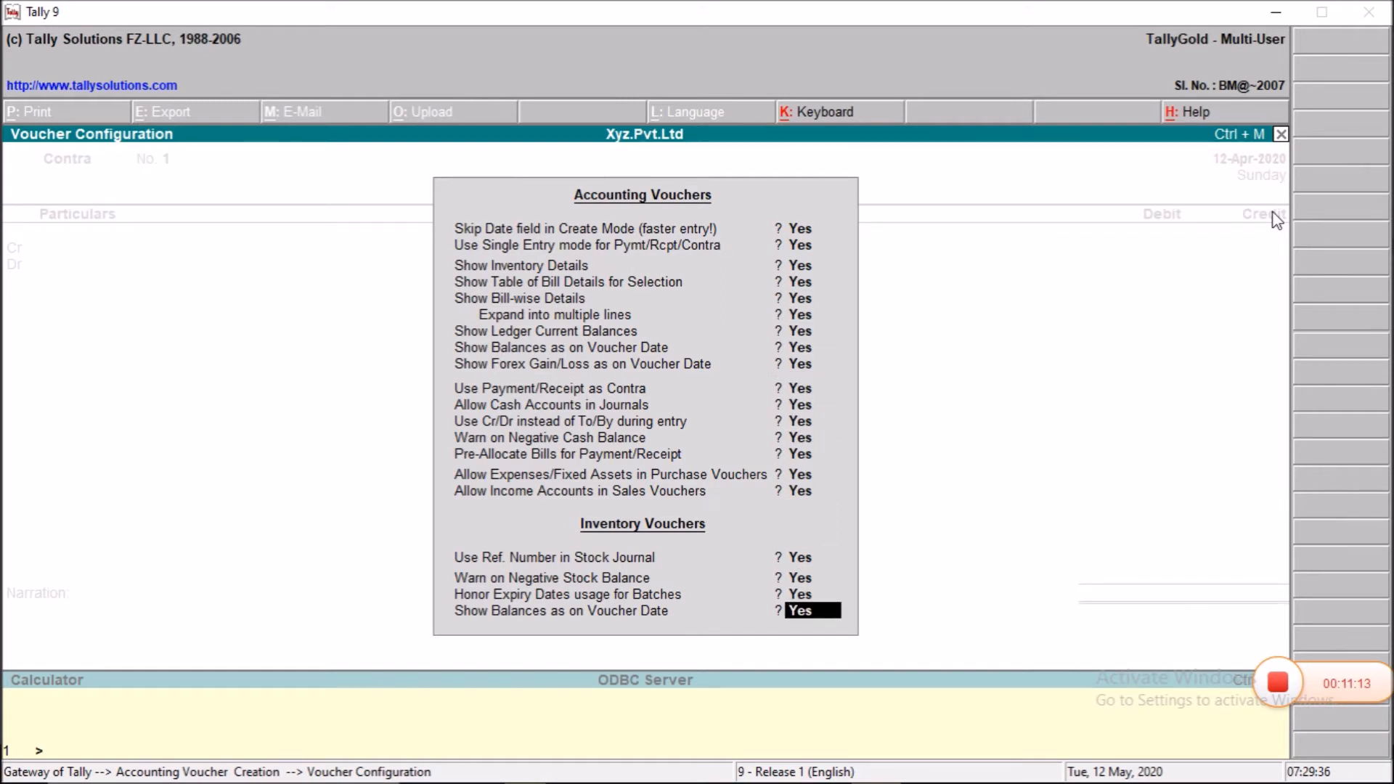
pyautogui.press('Return')
# Recheck the fourth transaction in the PDF notes and start a new ledger named State Bank of India from the contra voucher's account field
pyautogui.hotkey('alt', 'Tab')
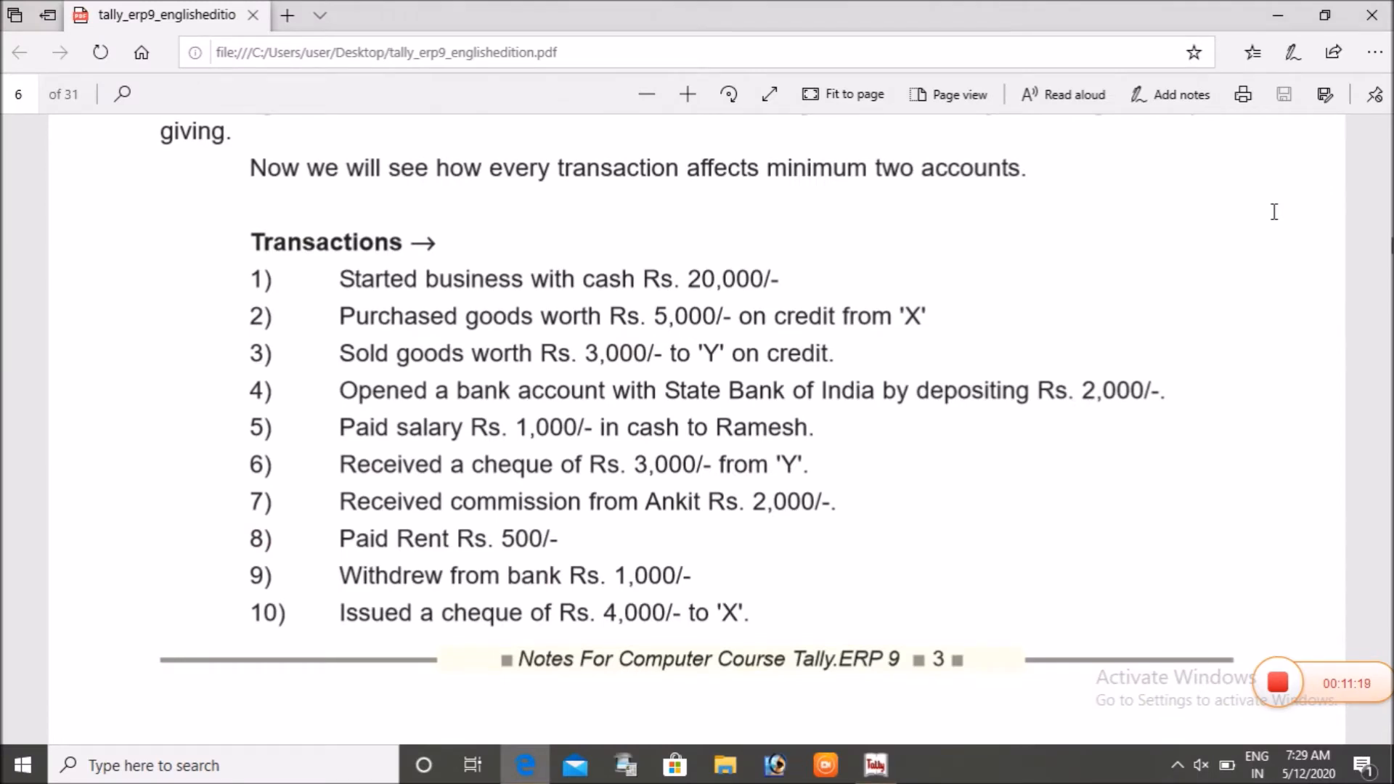
pyautogui.hotkey('alt', 'Tab')
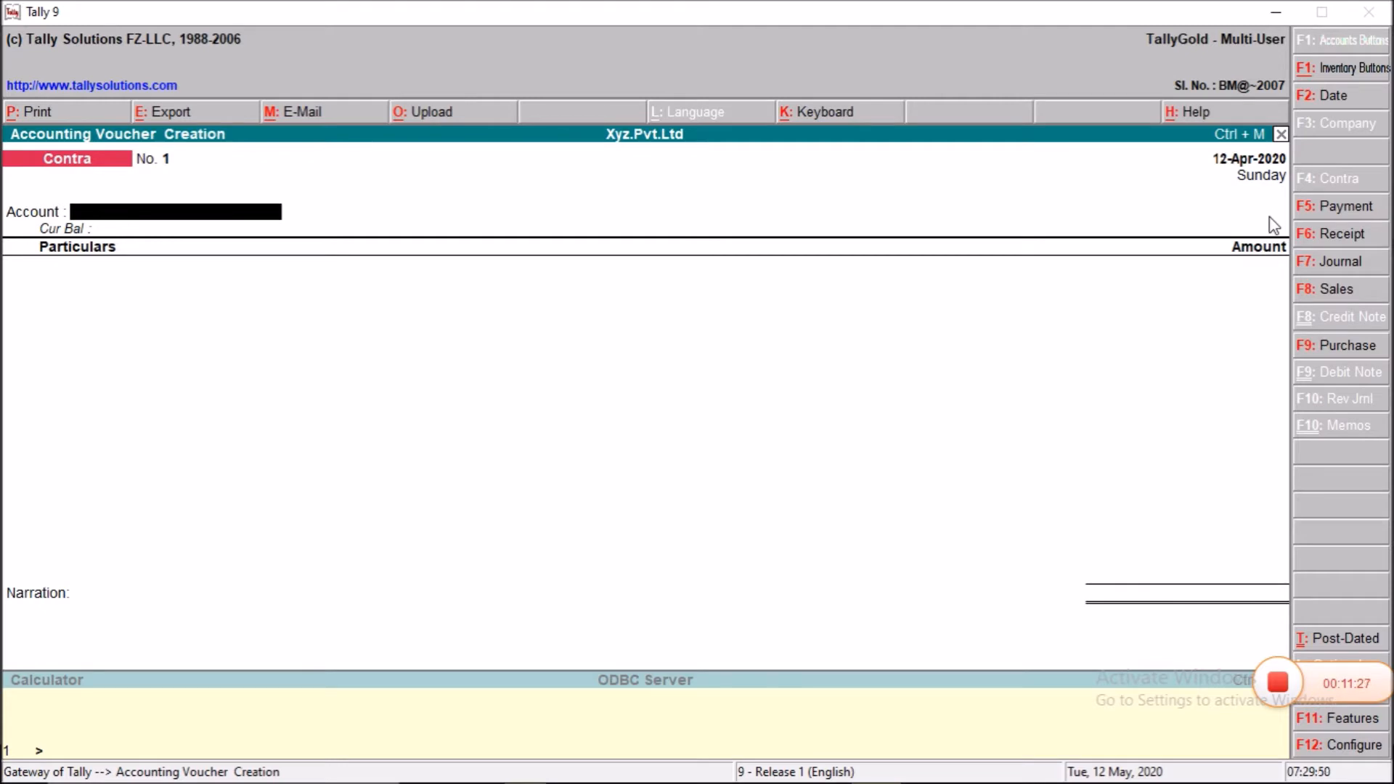
pyautogui.write('b')
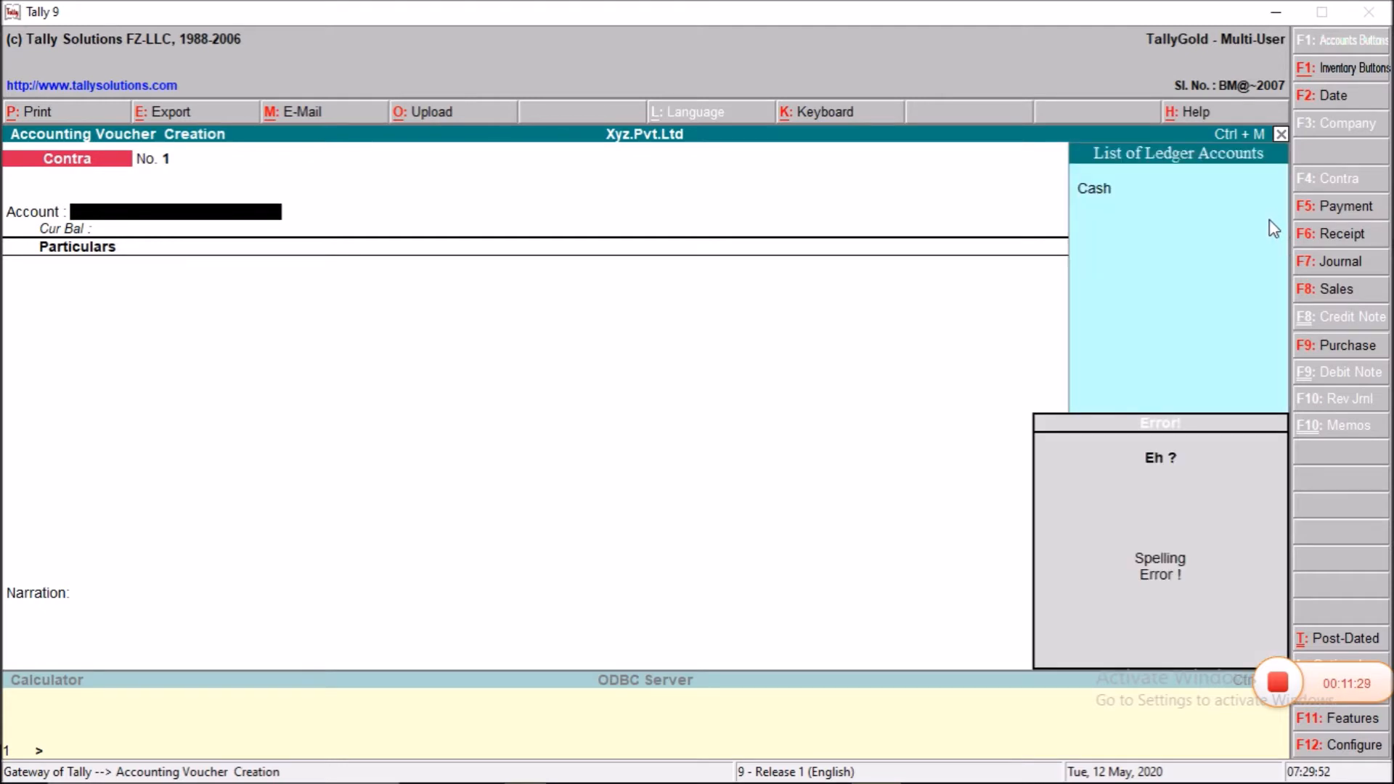
pyautogui.hotkey('alt', 'c')
pyautogui.write('State Bank of India')
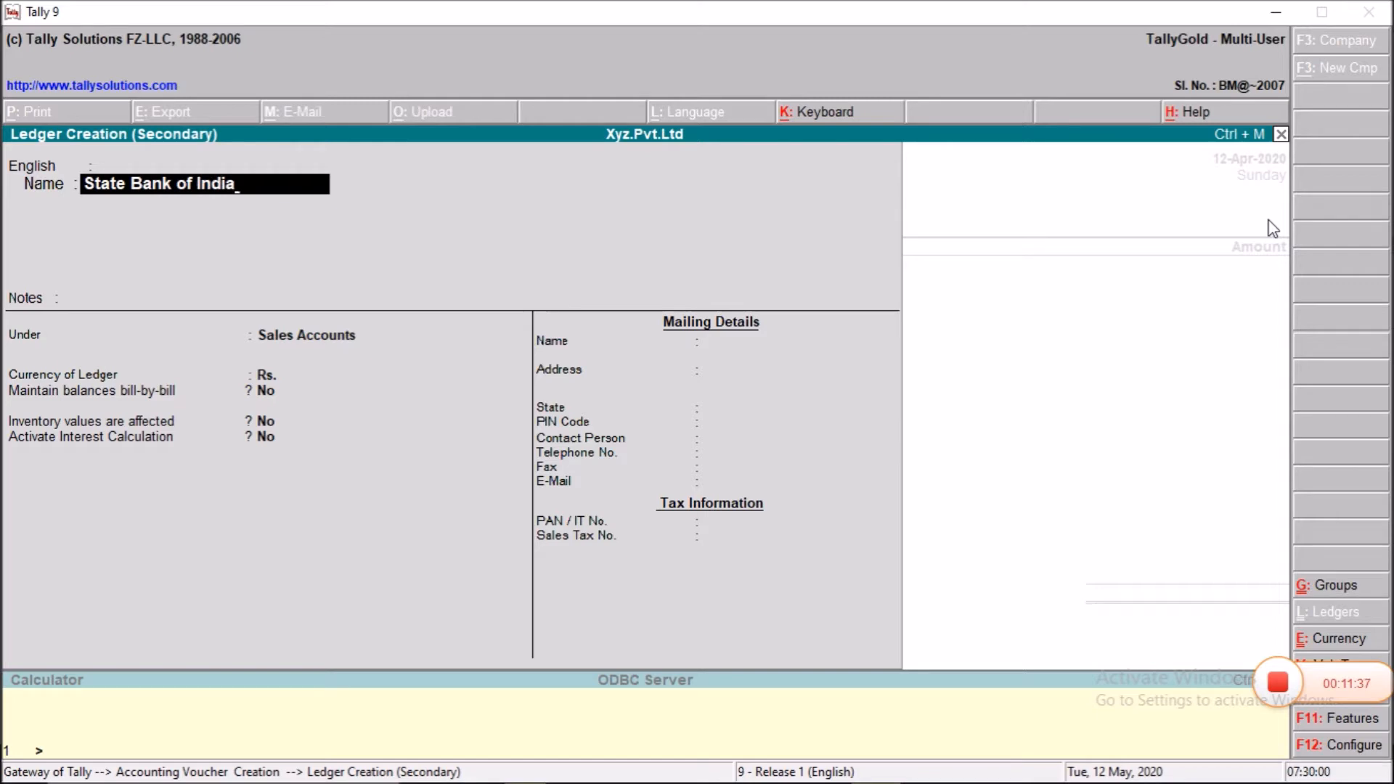
pyautogui.press('Return')
pyautogui.press('Return')
pyautogui.press('Return')
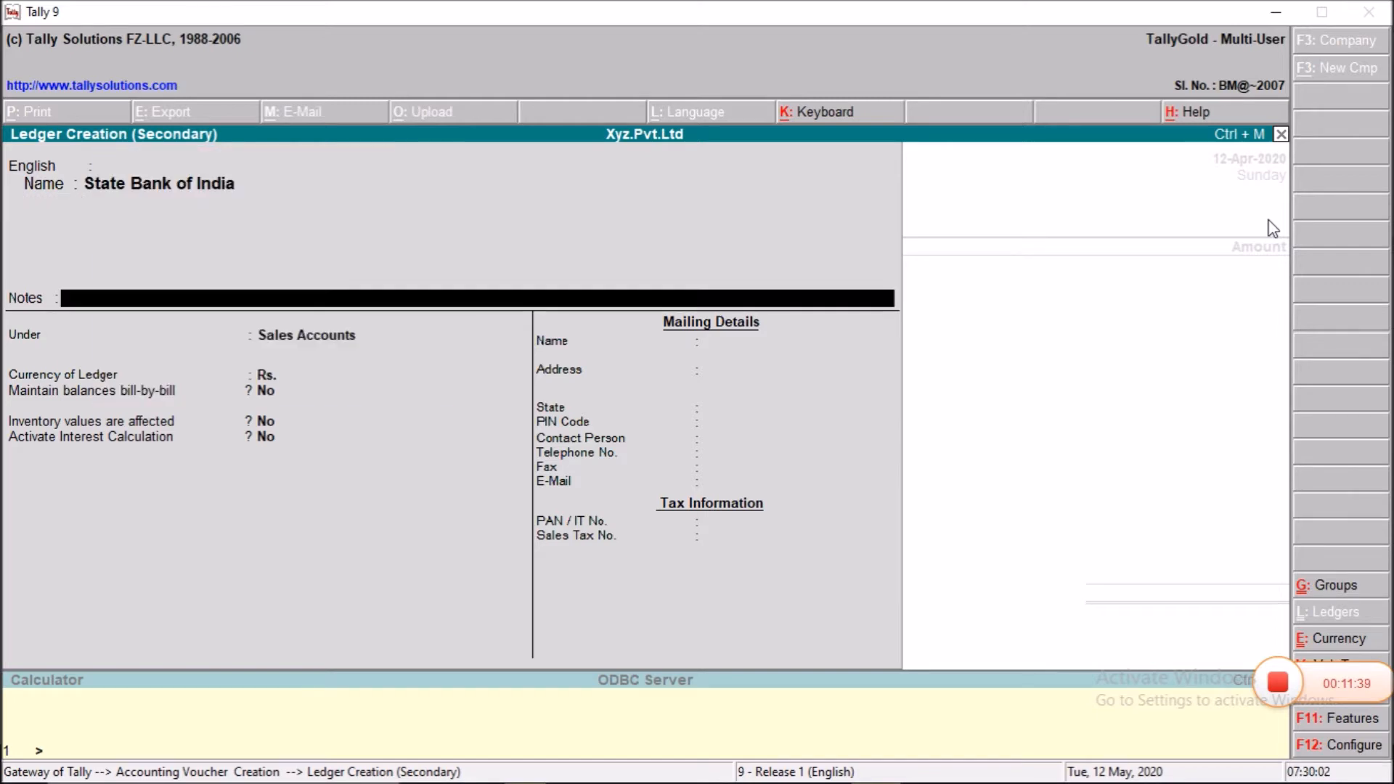
pyautogui.press('Return')
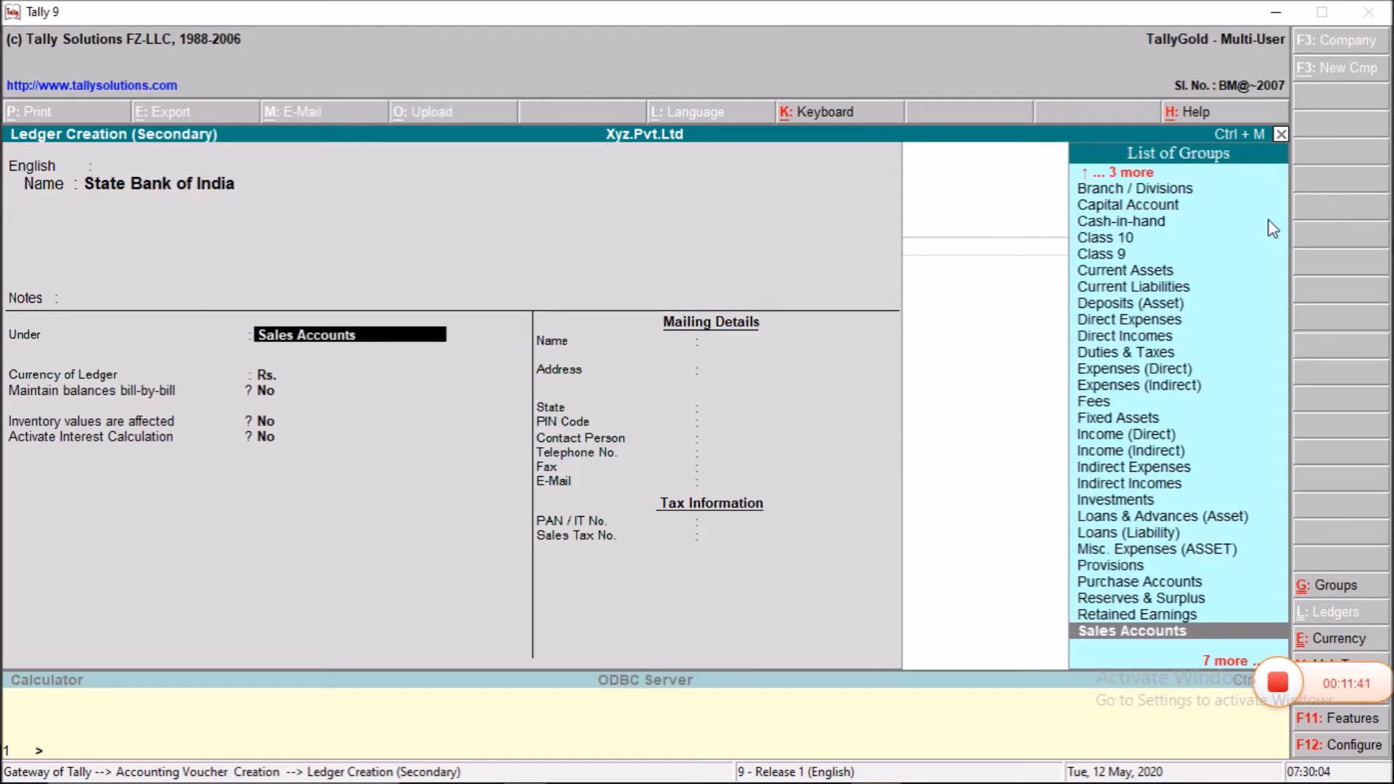
# Place the State Bank of India ledger under Bank Accounts, keep its remaining defaults, and save it
pyautogui.write('Ban')
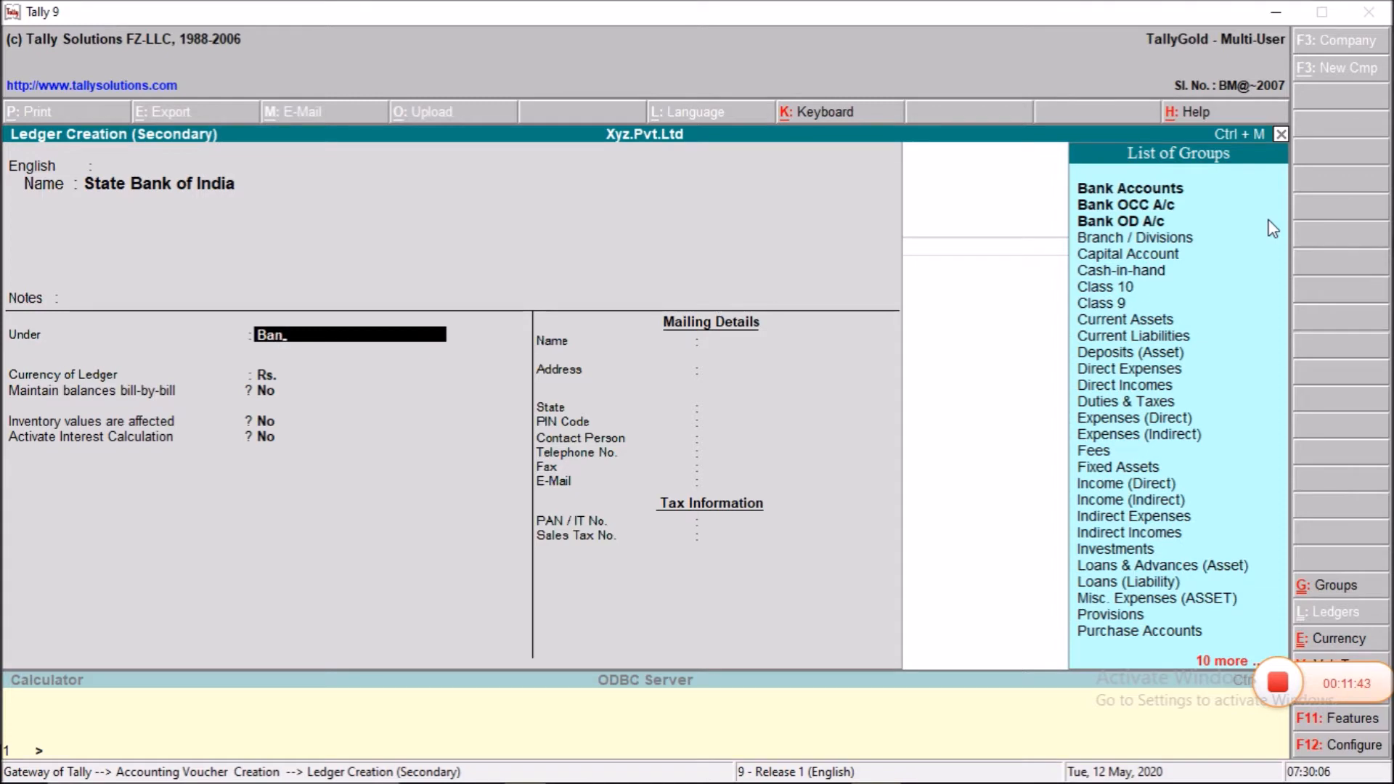
pyautogui.press('Return')
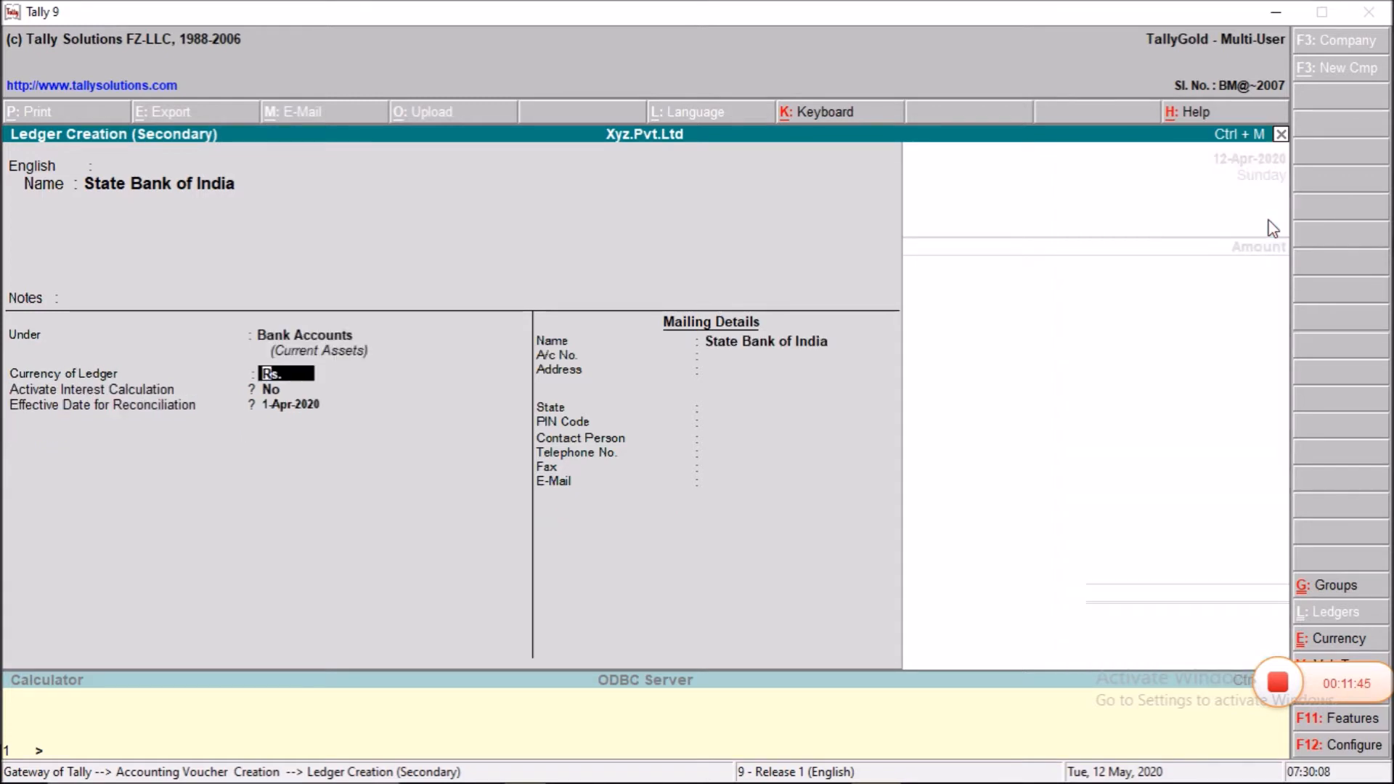
pyautogui.press('Return')
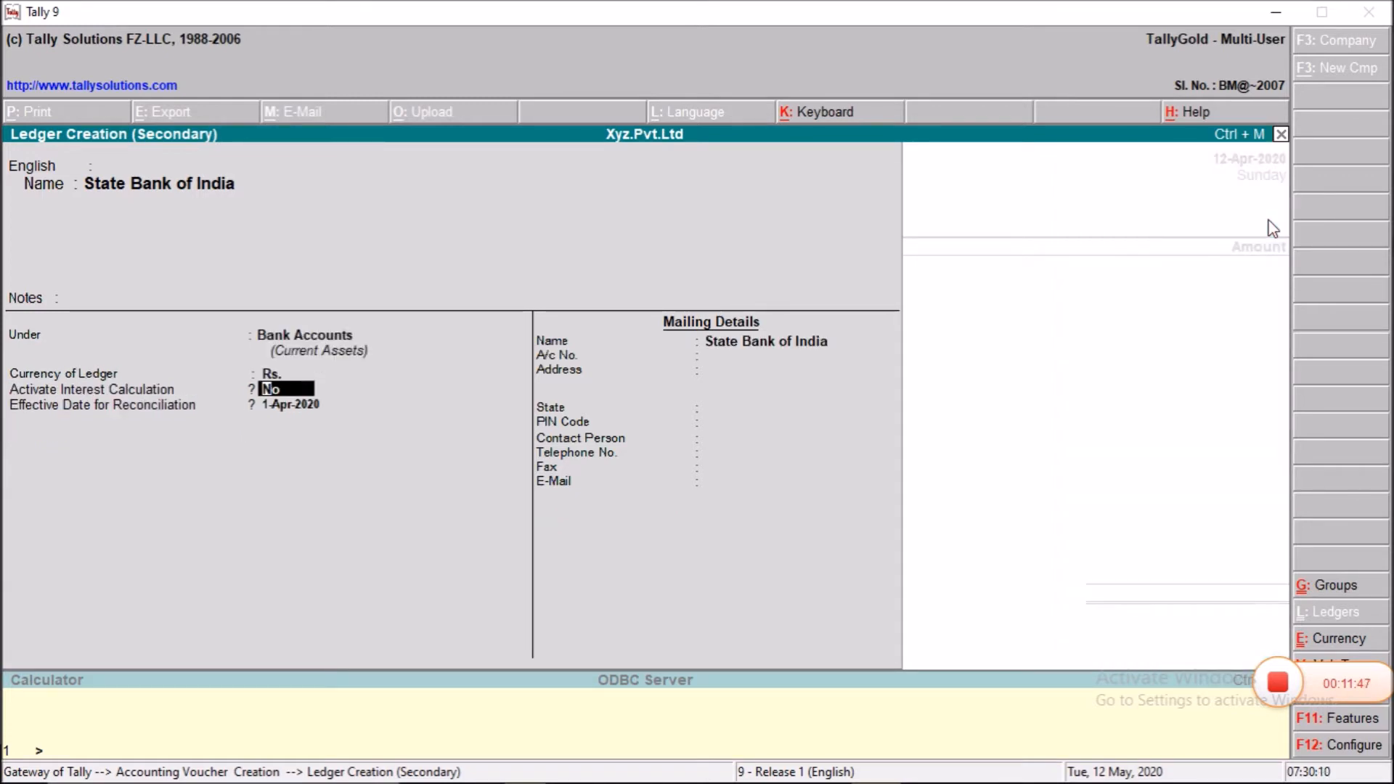
pyautogui.press('Return')
pyautogui.press('Return')
pyautogui.press('Return')
pyautogui.press('Return')
pyautogui.press('Return')
pyautogui.press('Return')
pyautogui.press('Return')
pyautogui.press('Return')
pyautogui.press('Return')
pyautogui.press('Return')
pyautogui.press('Return')
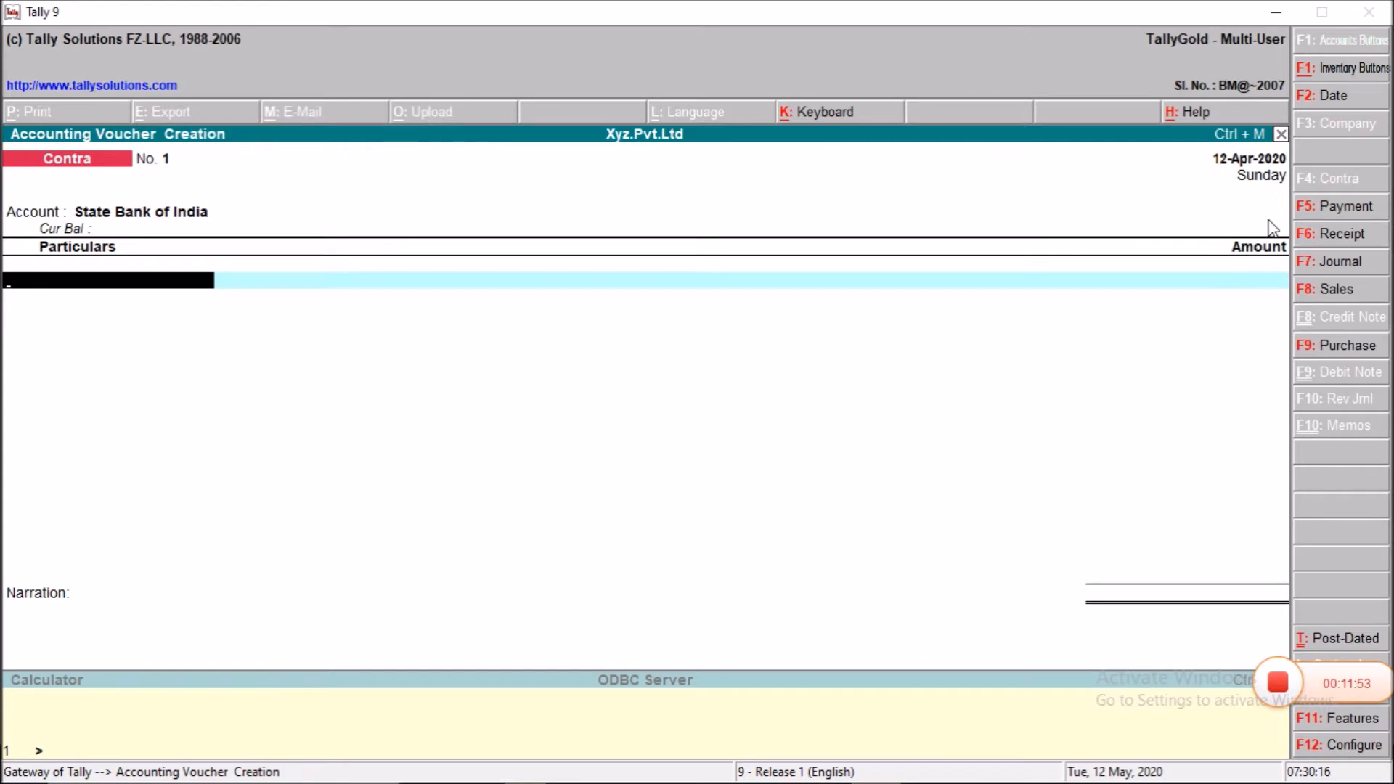
# Date the contra voucher 13-4-2020 and enter Cash in the particulars with an amount of 2000
pyautogui.press('F2')
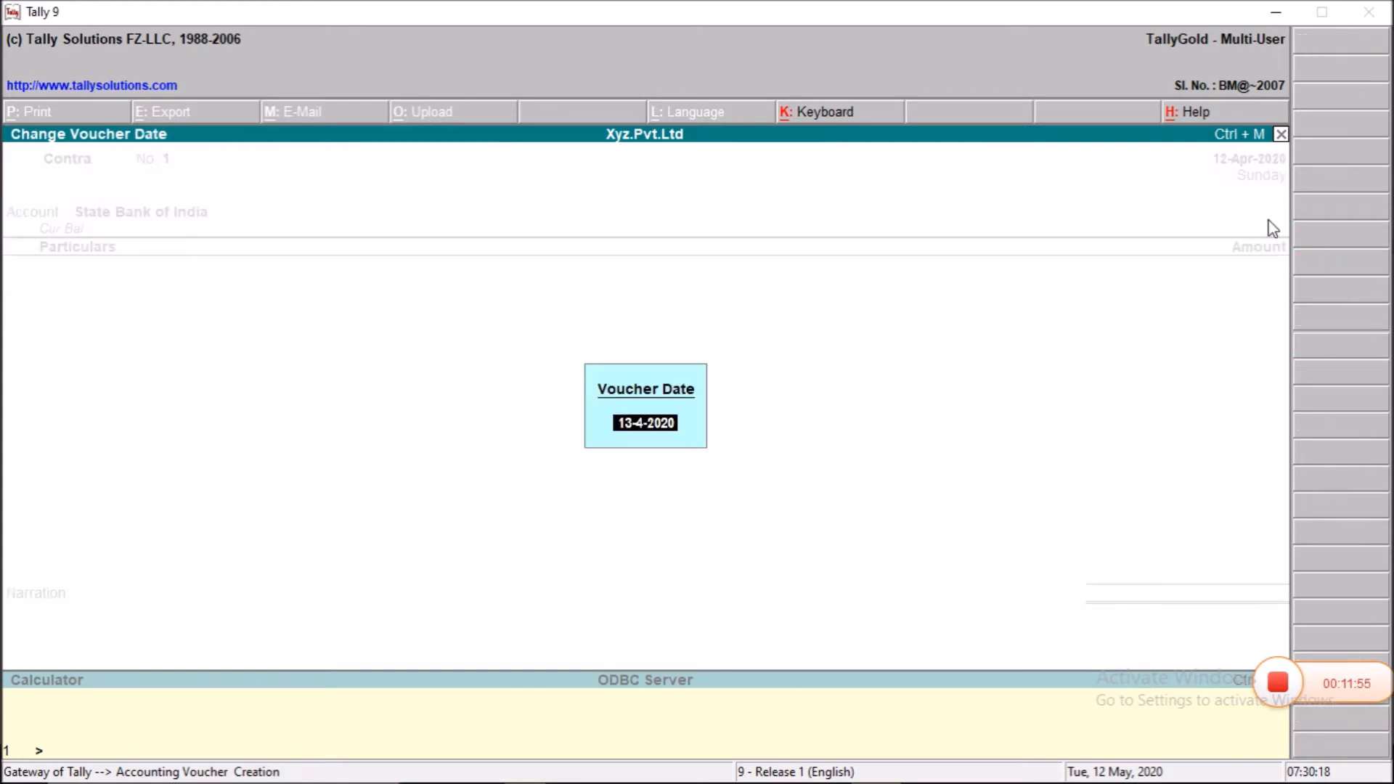
pyautogui.press('Return')
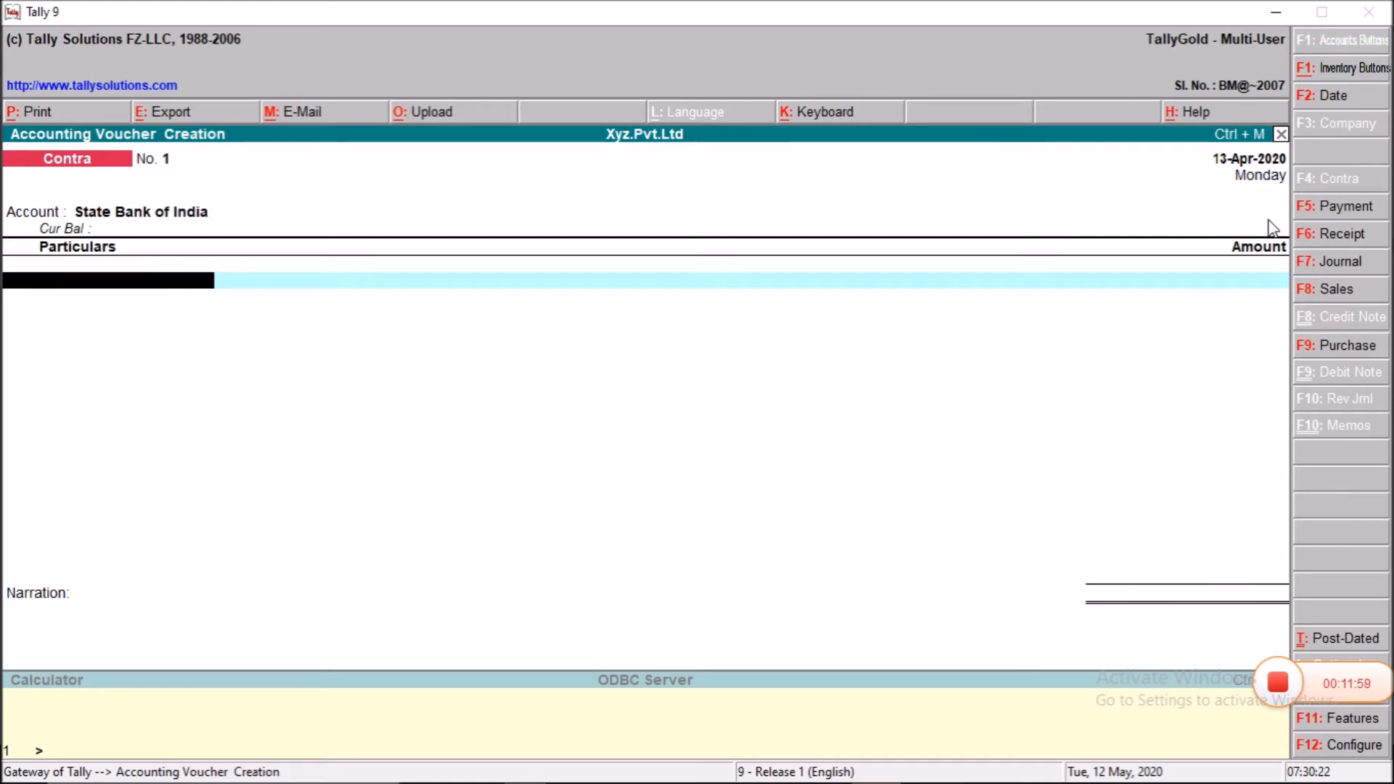
pyautogui.write('Cas')
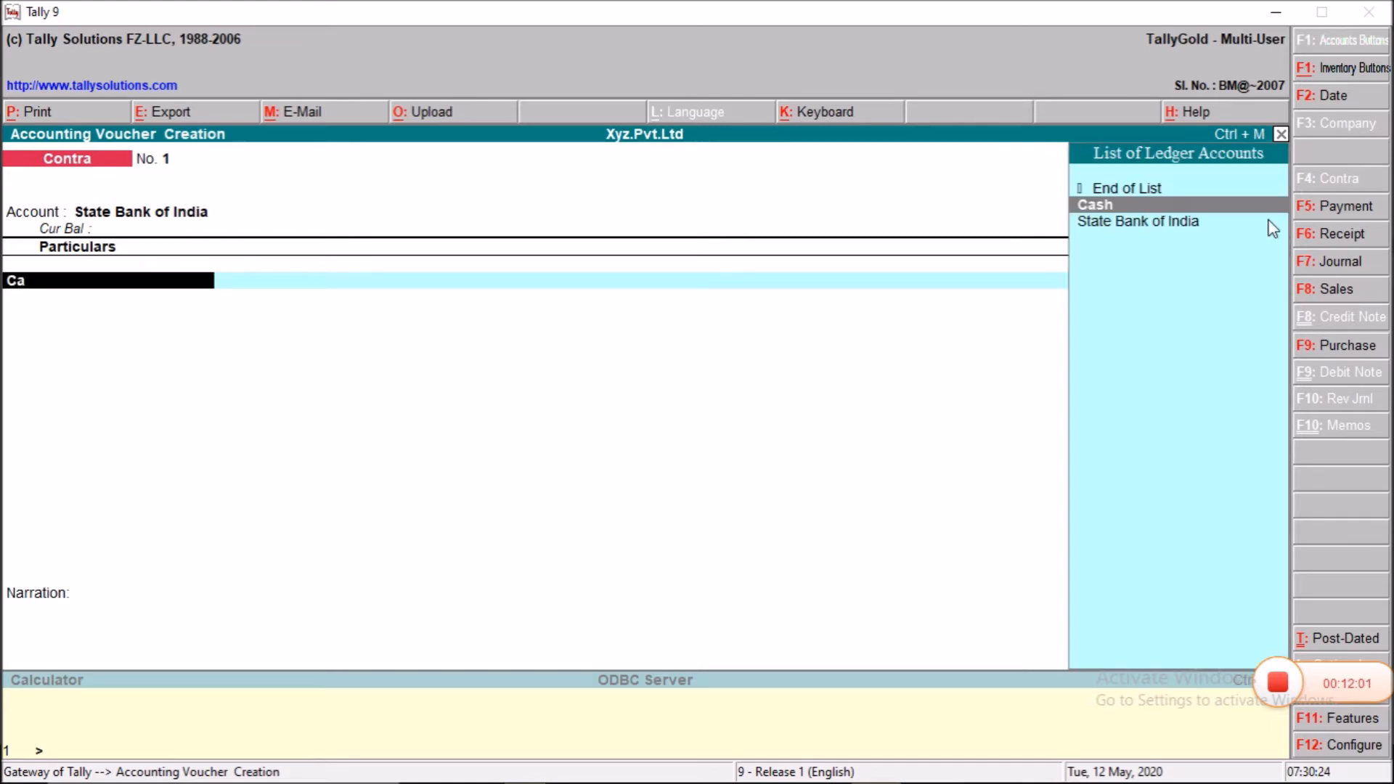
pyautogui.press('Return')
pyautogui.write('2000')
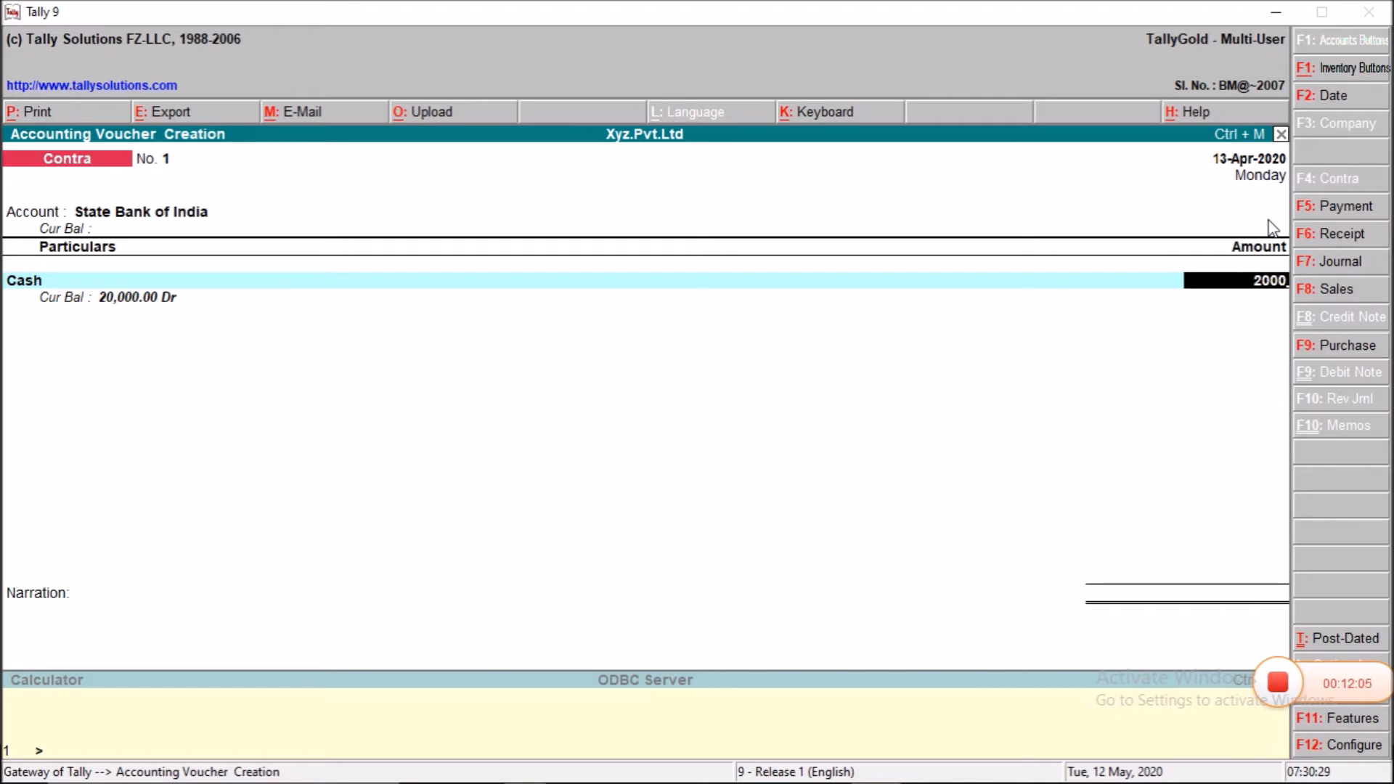
pyautogui.press('Return')
pyautogui.press('Return')
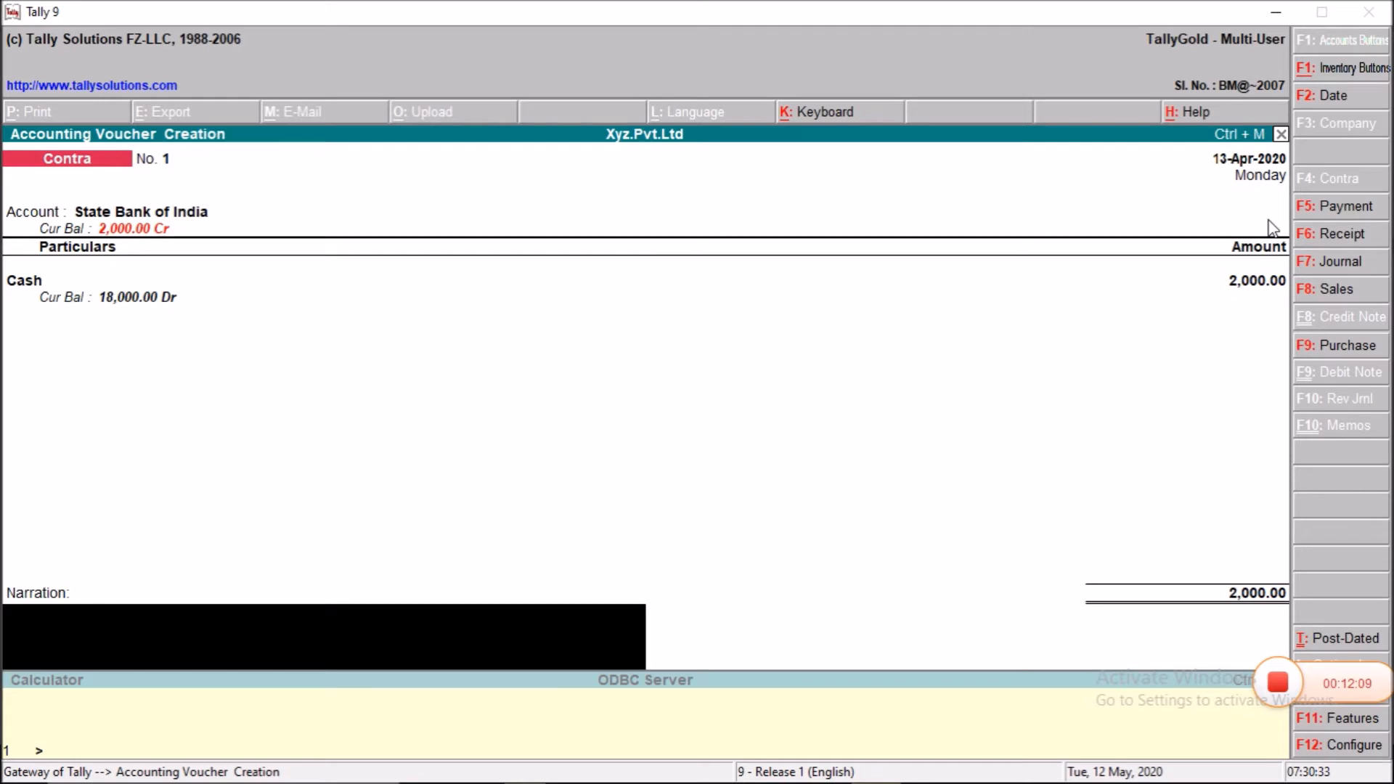
# Add the narration "being opening banka/c" and save the contra voucher
pyautogui.write('being opening banka/c')
pyautogui.press('Return')
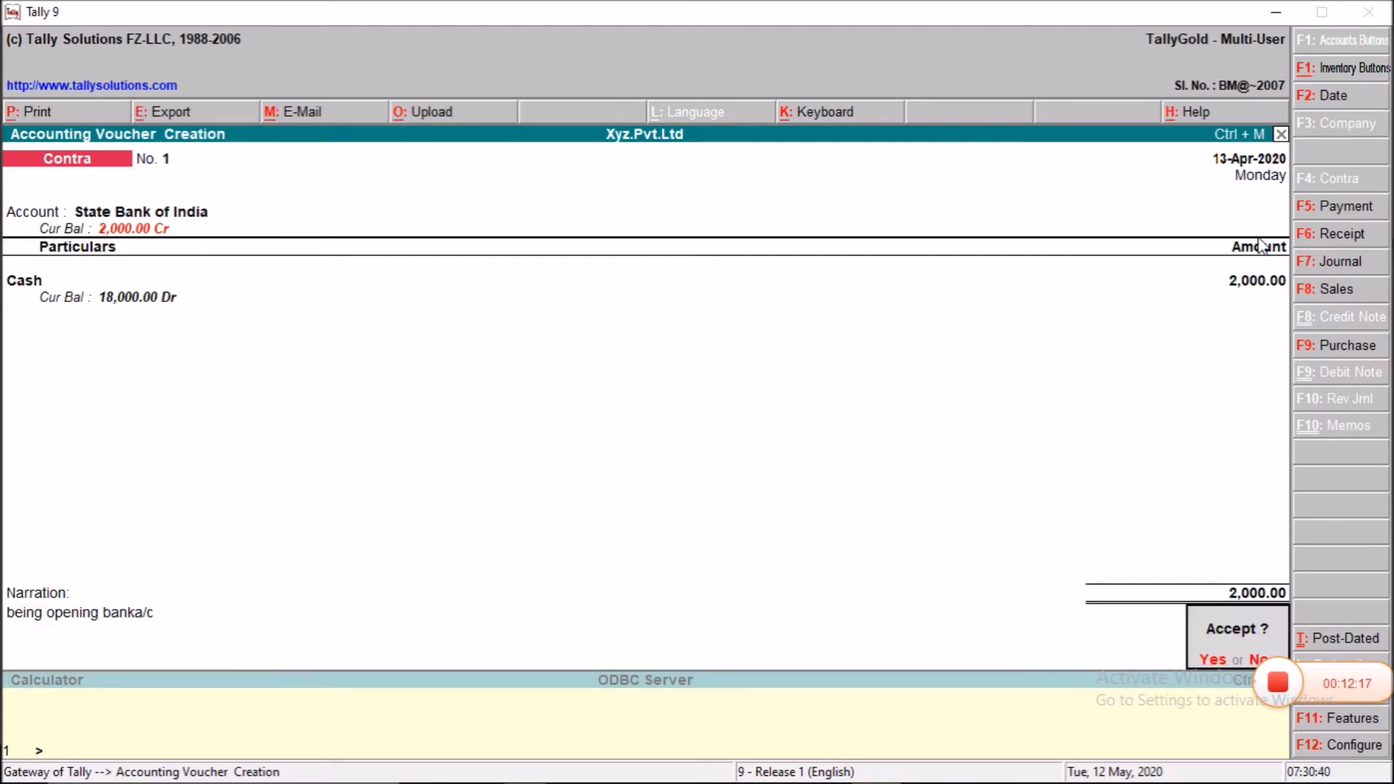
pyautogui.press('Return')
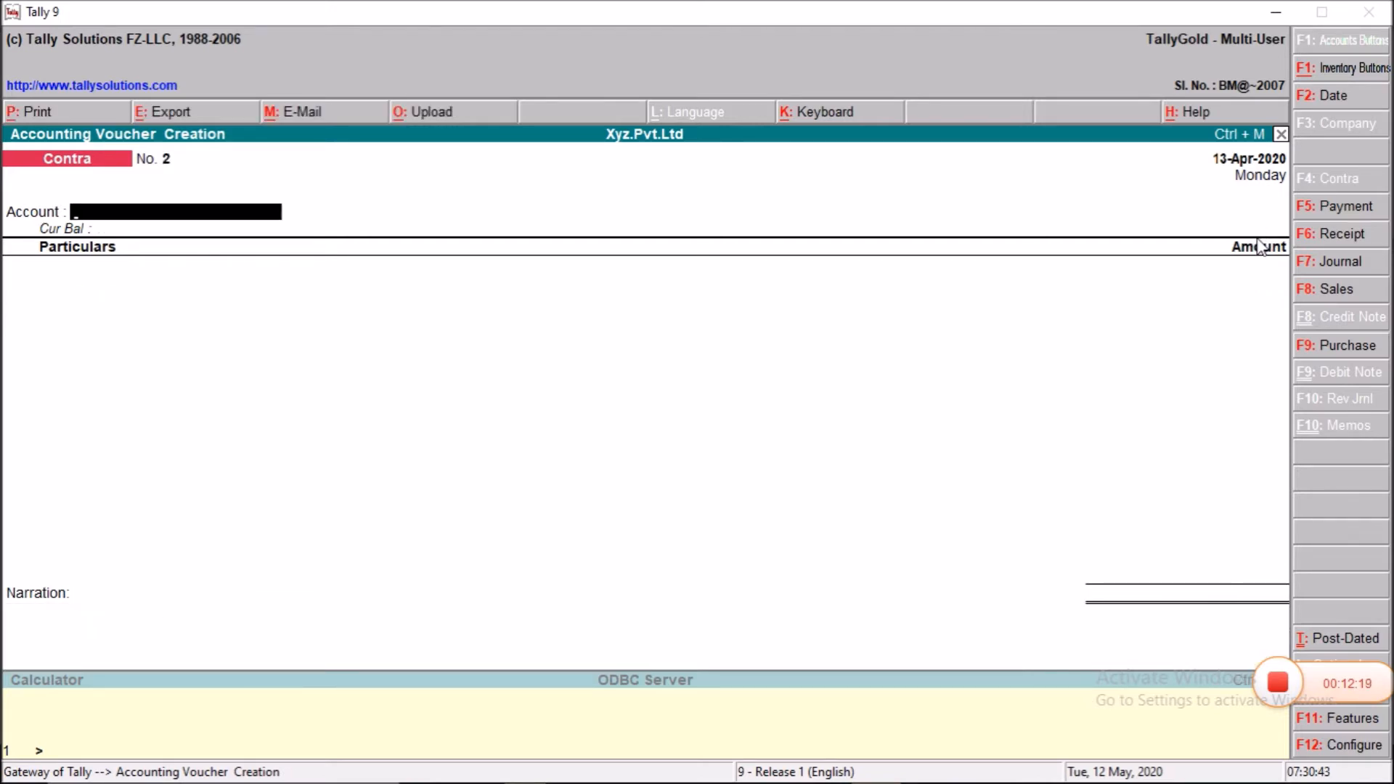
# Check the salary transaction in the PDF notes, advance the voucher date to 14-Apr-2020, and switch to a journal voucher
pyautogui.hotkey('alt', 'Tab')
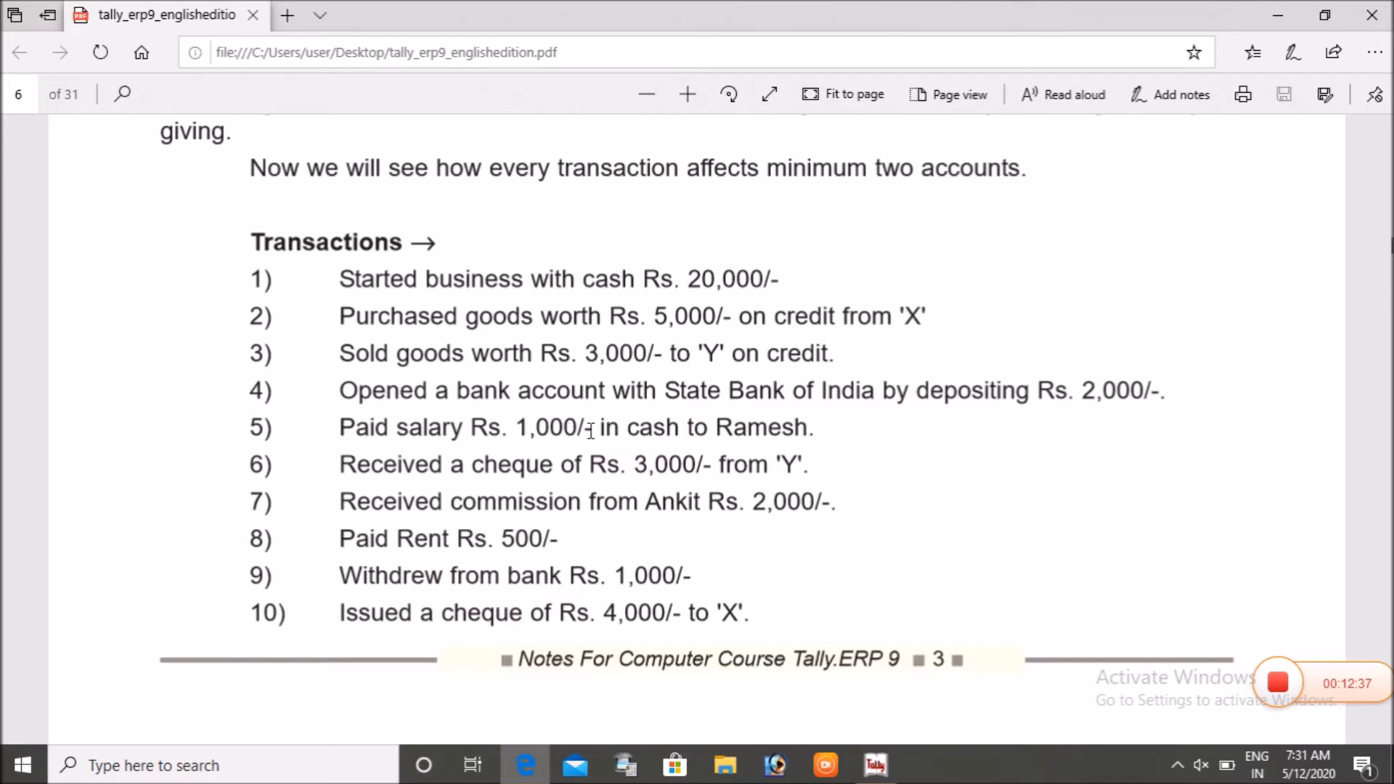
pyautogui.hotkey('alt', 'Tab')
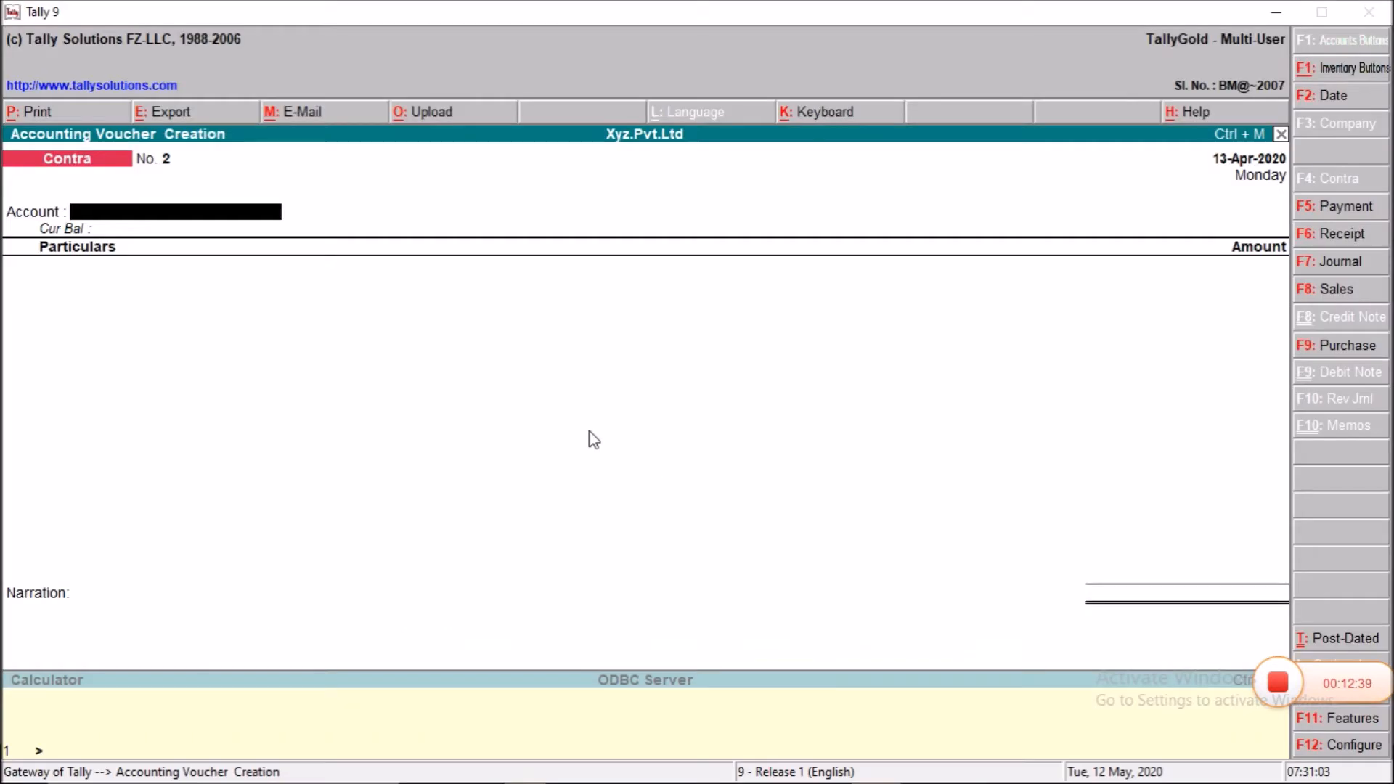
pyautogui.press('F2')
pyautogui.press('Return')
pyautogui.click(1326, 270)
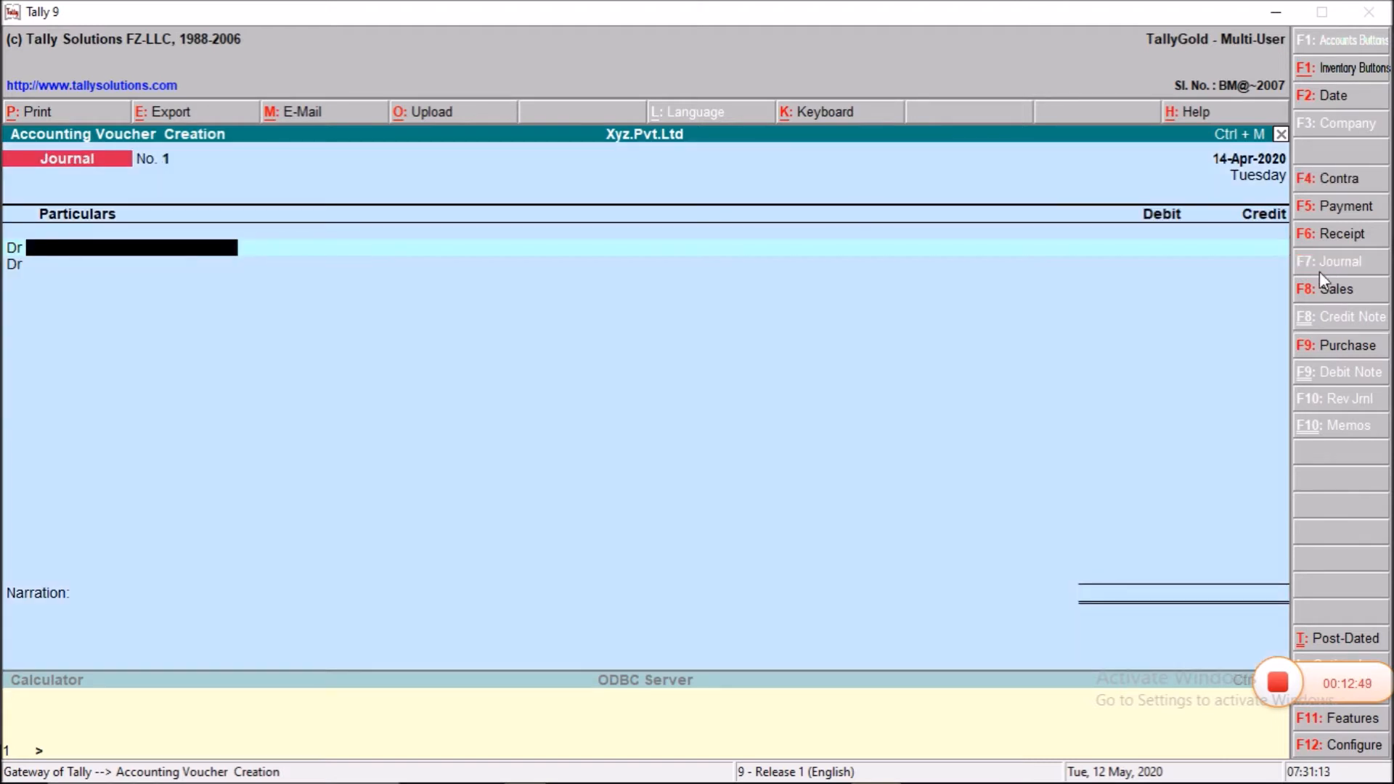
pyautogui.hotkey('alt', 'Tab')
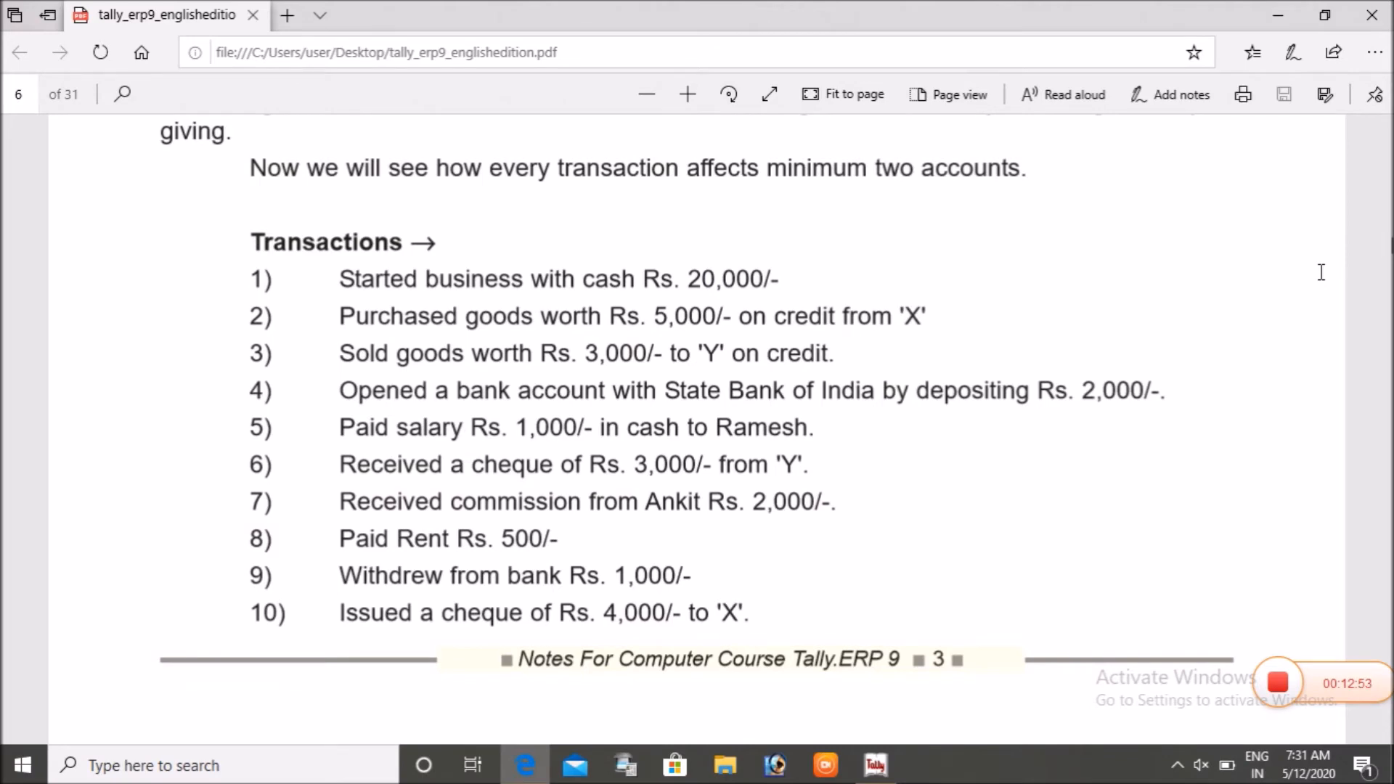
pyautogui.hotkey('alt', 'Tab')
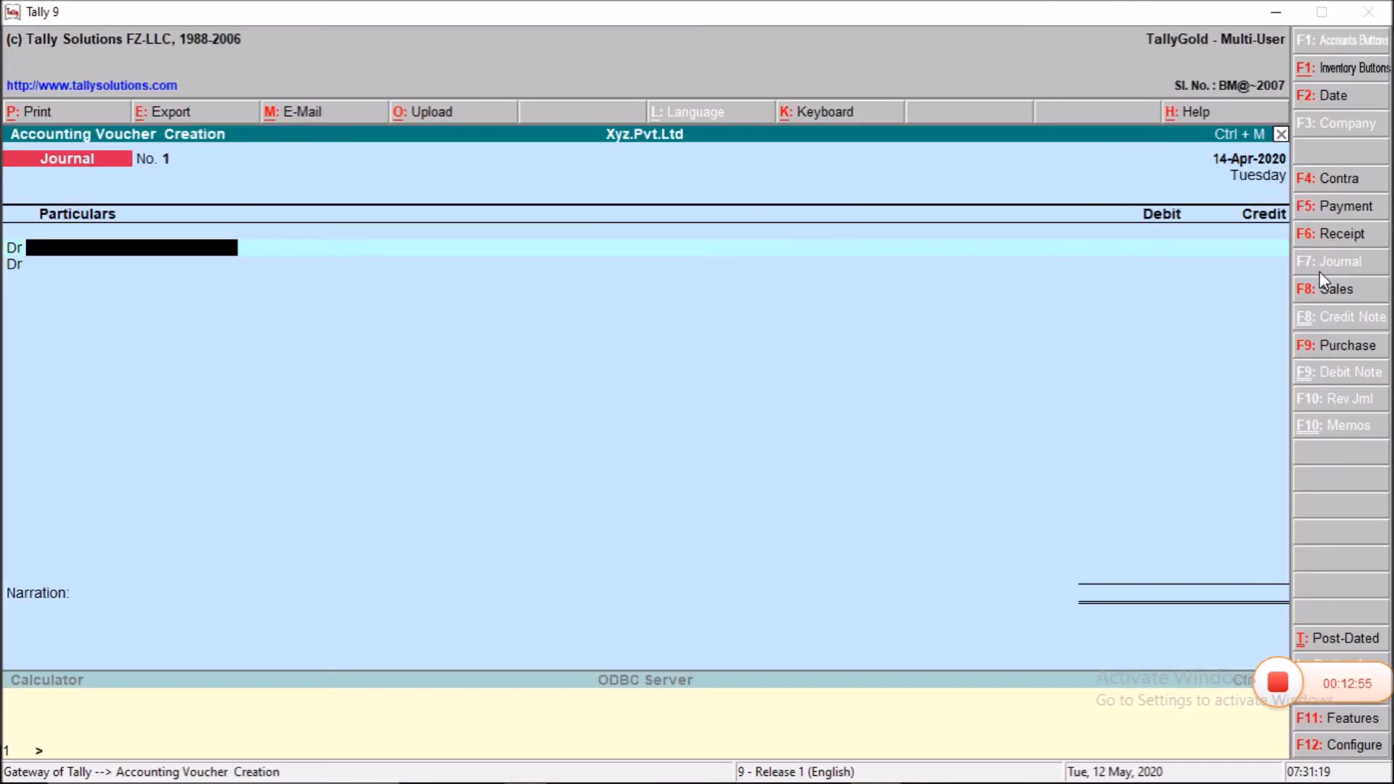
# Start a new ledger named Salary A/c from the journal voucher's debit line
pyautogui.write('S')
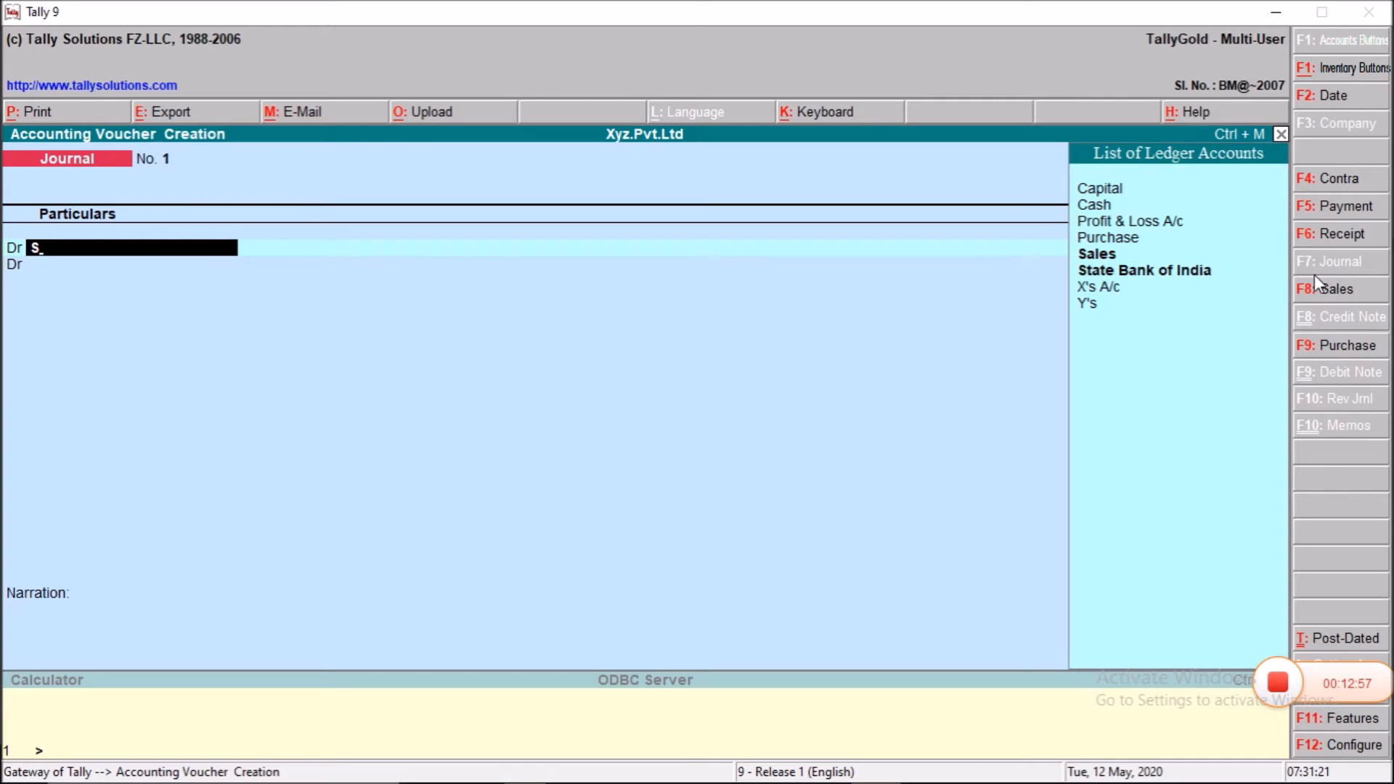
pyautogui.hotkey('alt', 'c')
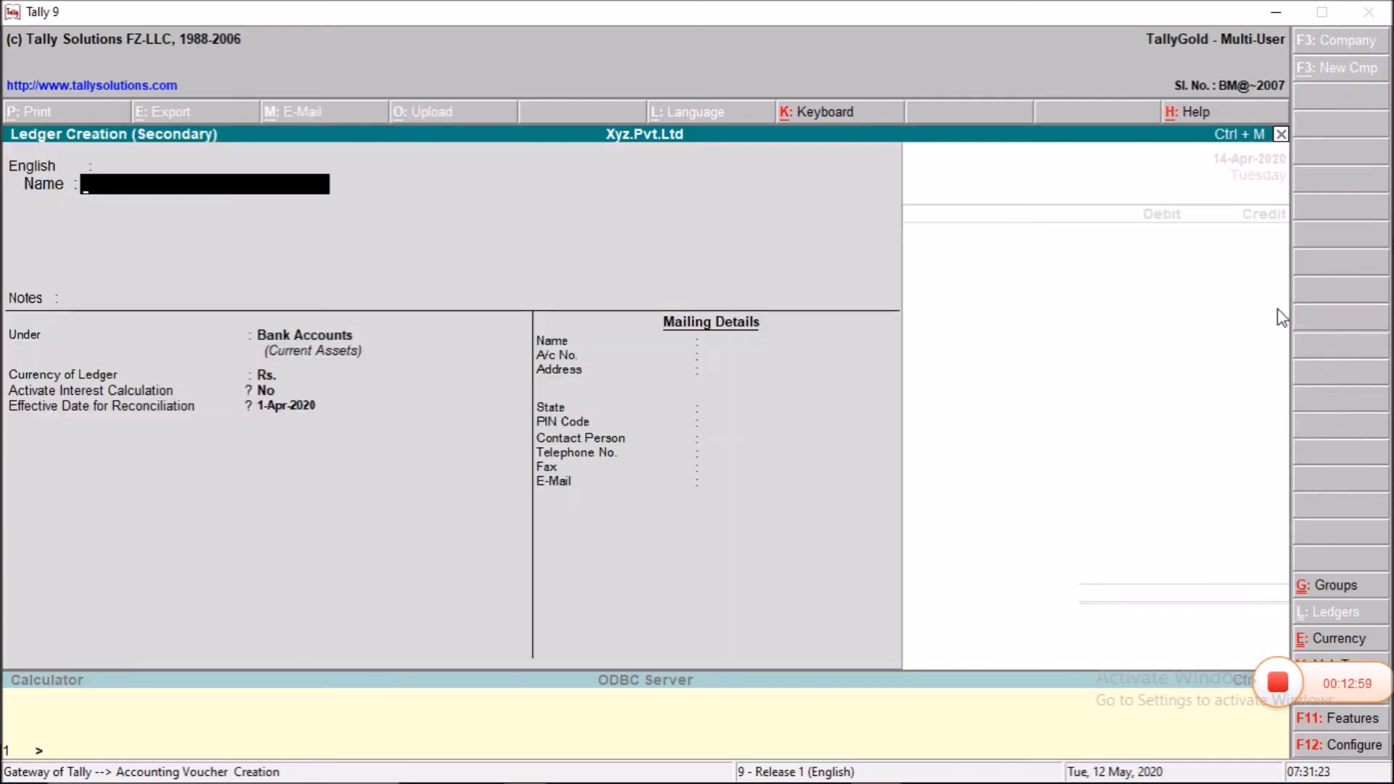
pyautogui.write('Salary a/c')
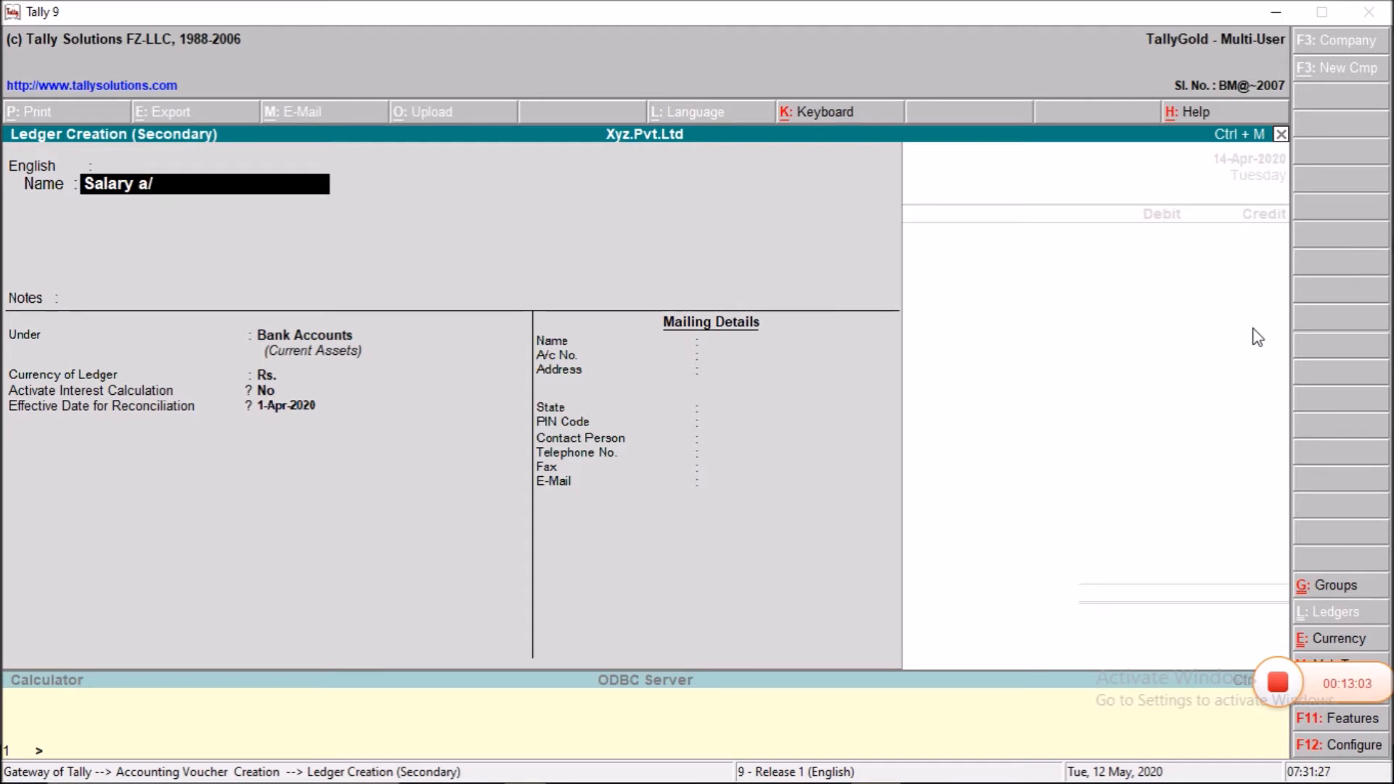
pyautogui.press('Return')
pyautogui.press('Return')
pyautogui.press('Return')
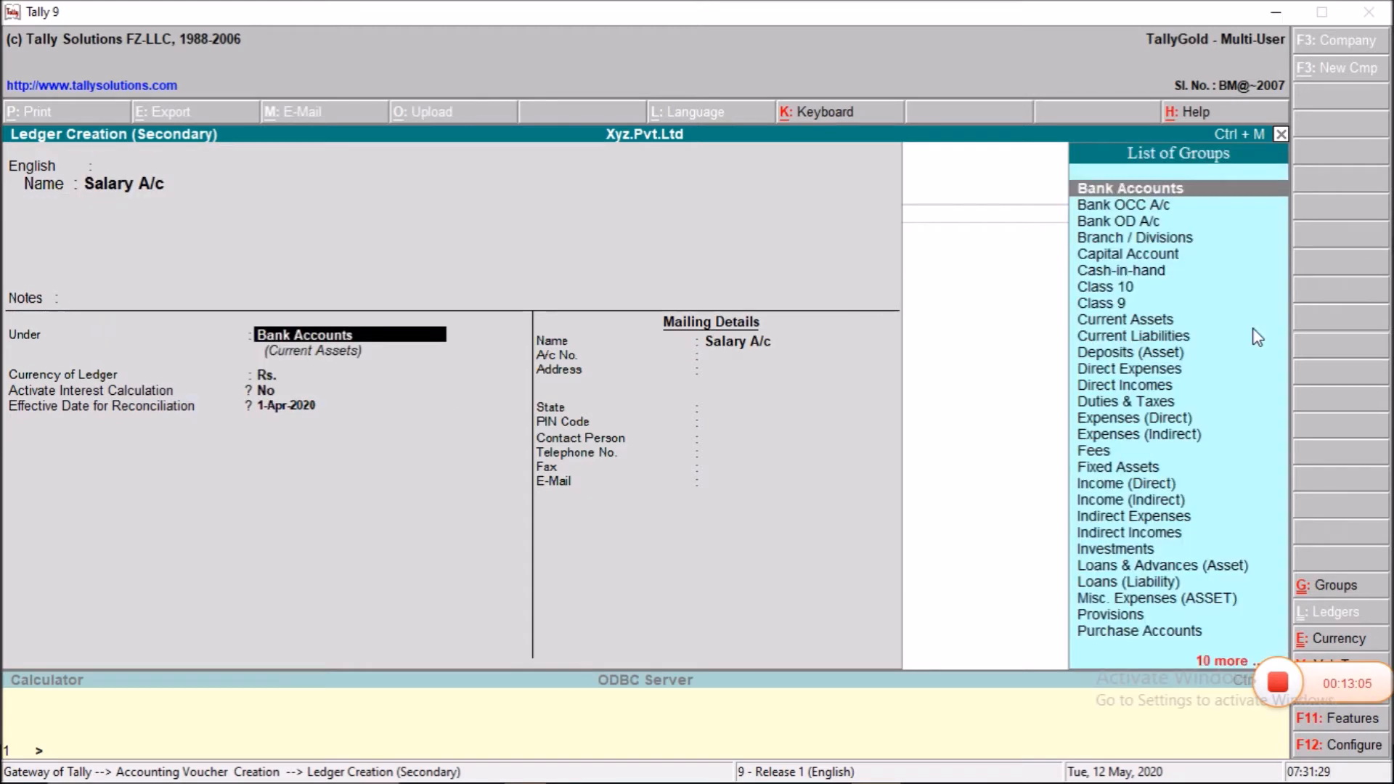
# Place Salary A/c under Indirect Expenses, keep its remaining defaults, and save the ledger
pyautogui.write('In')
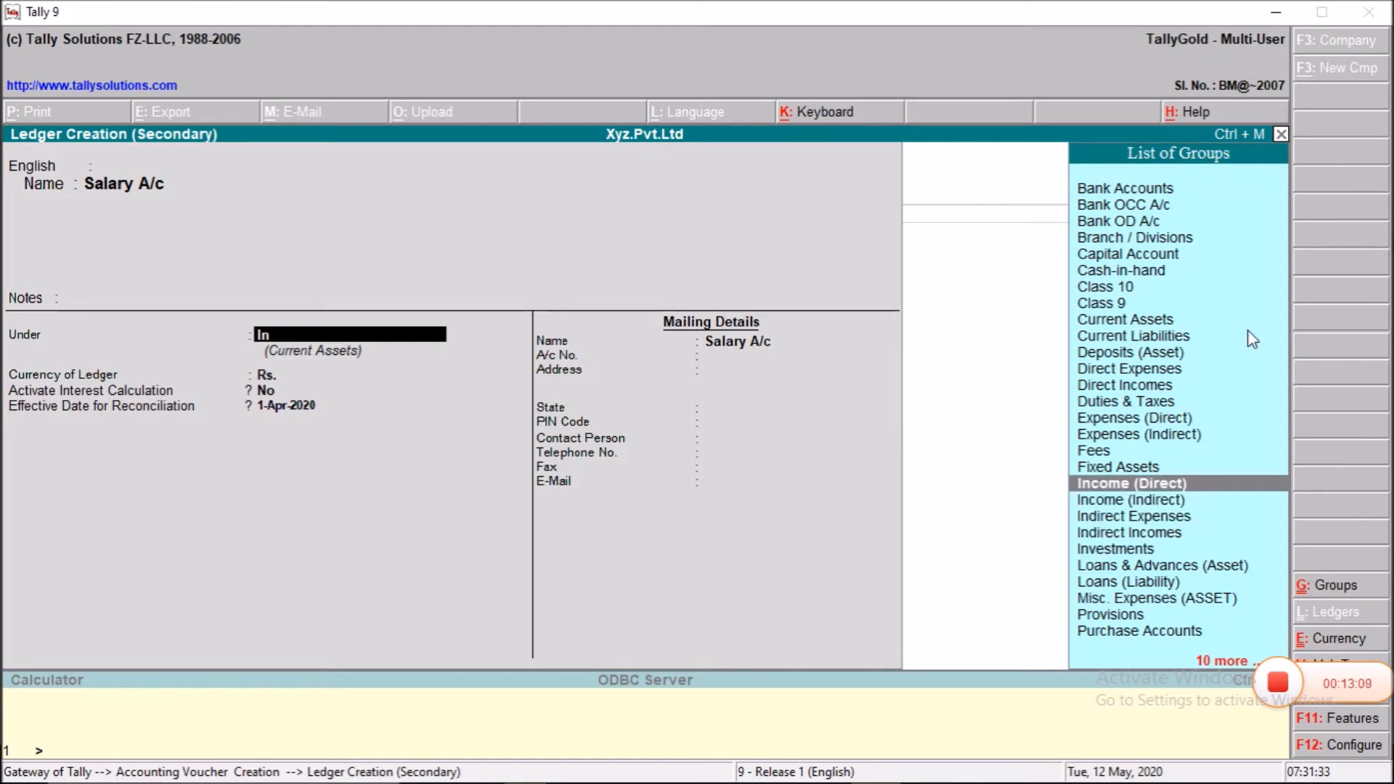
pyautogui.press('Down')
pyautogui.press('Down')
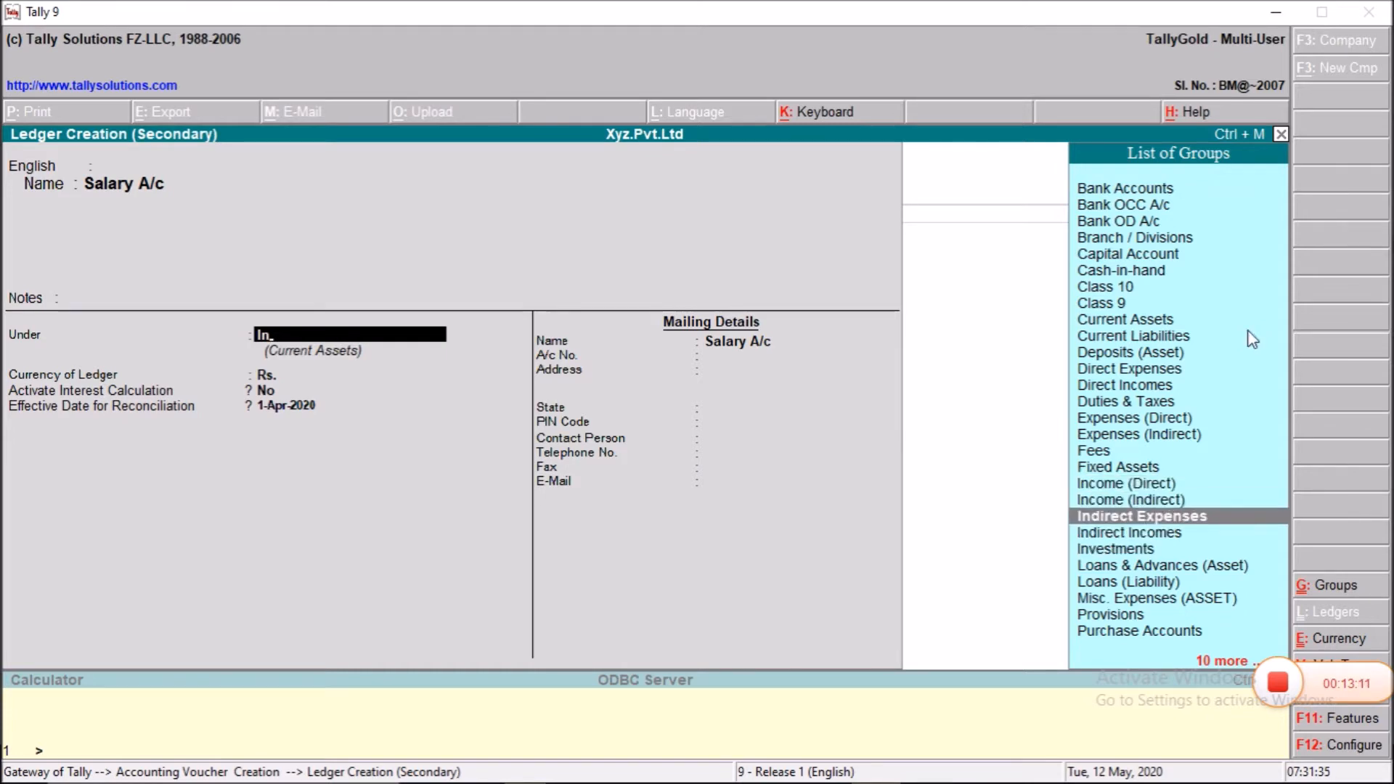
pyautogui.press('Return')
pyautogui.press('Return')
pyautogui.press('Return')
pyautogui.press('Return')
pyautogui.press('Return')
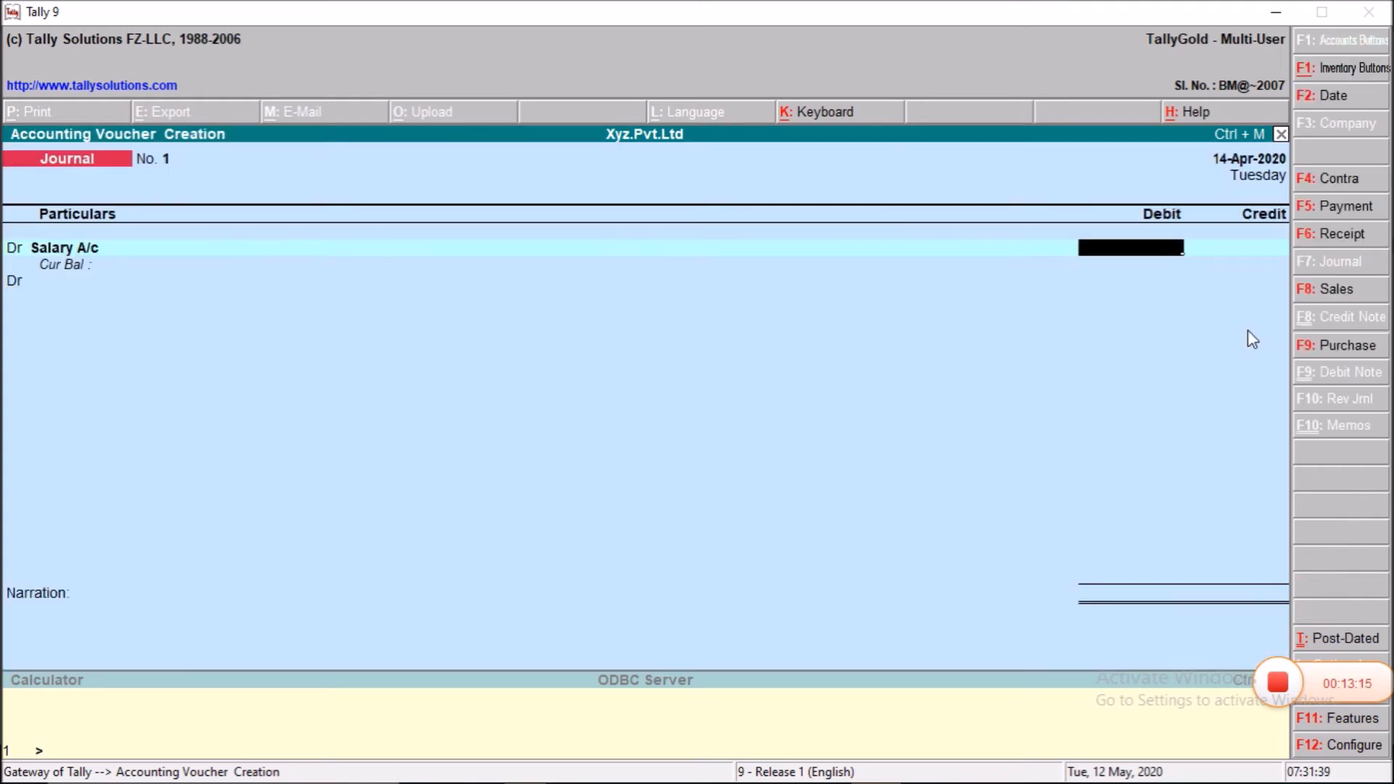
# Check the salary amount in the PDF notes and debit Salary A/c with 1000
pyautogui.hotkey('alt', 'Tab')
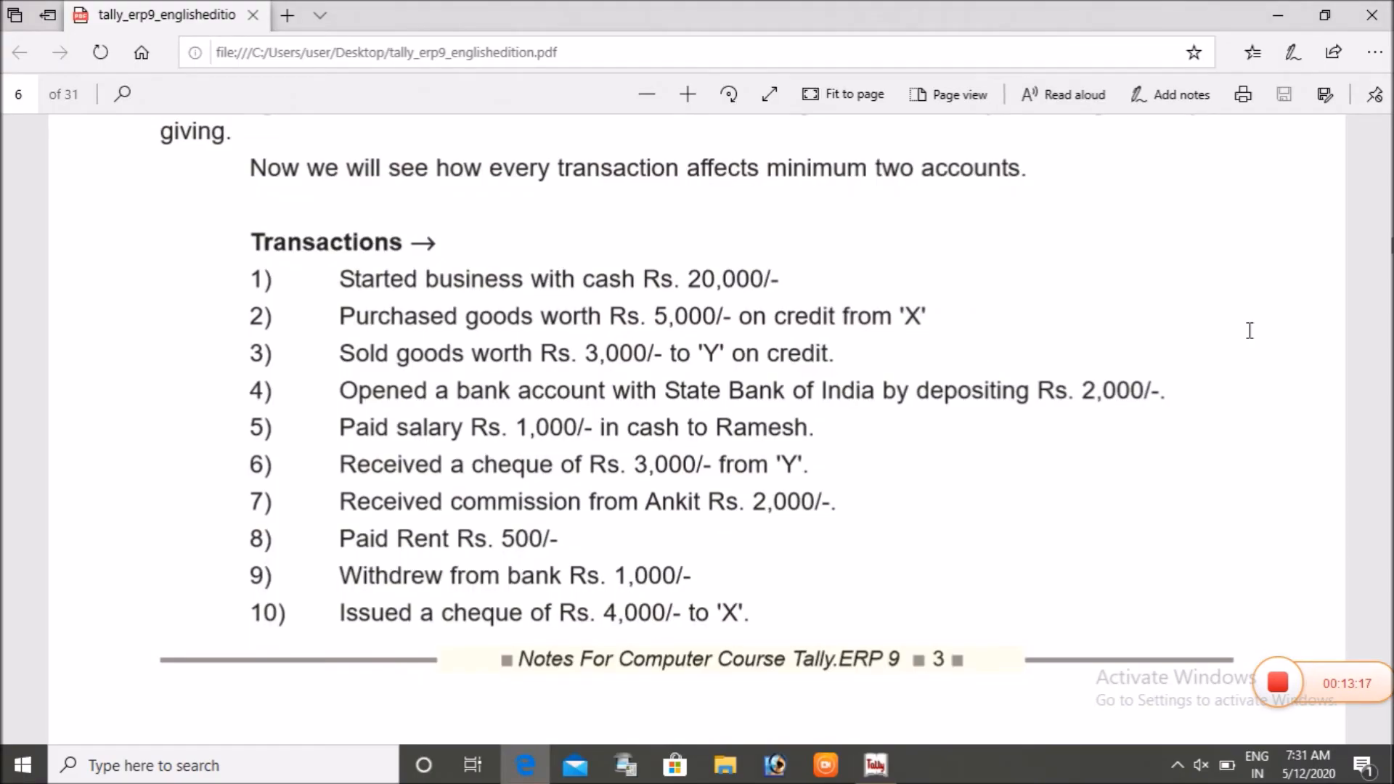
pyautogui.hotkey('alt', 'Tab')
pyautogui.write('1000')
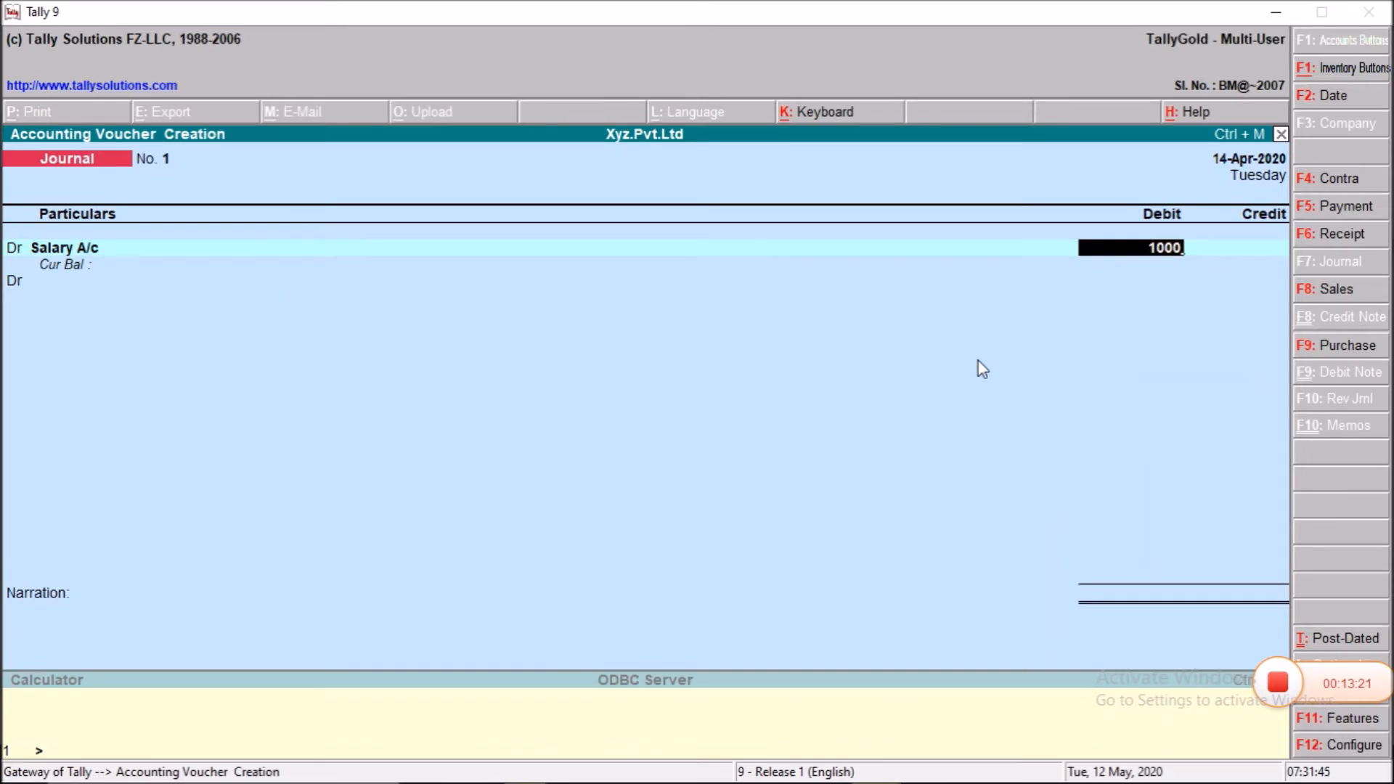
pyautogui.press('Return')
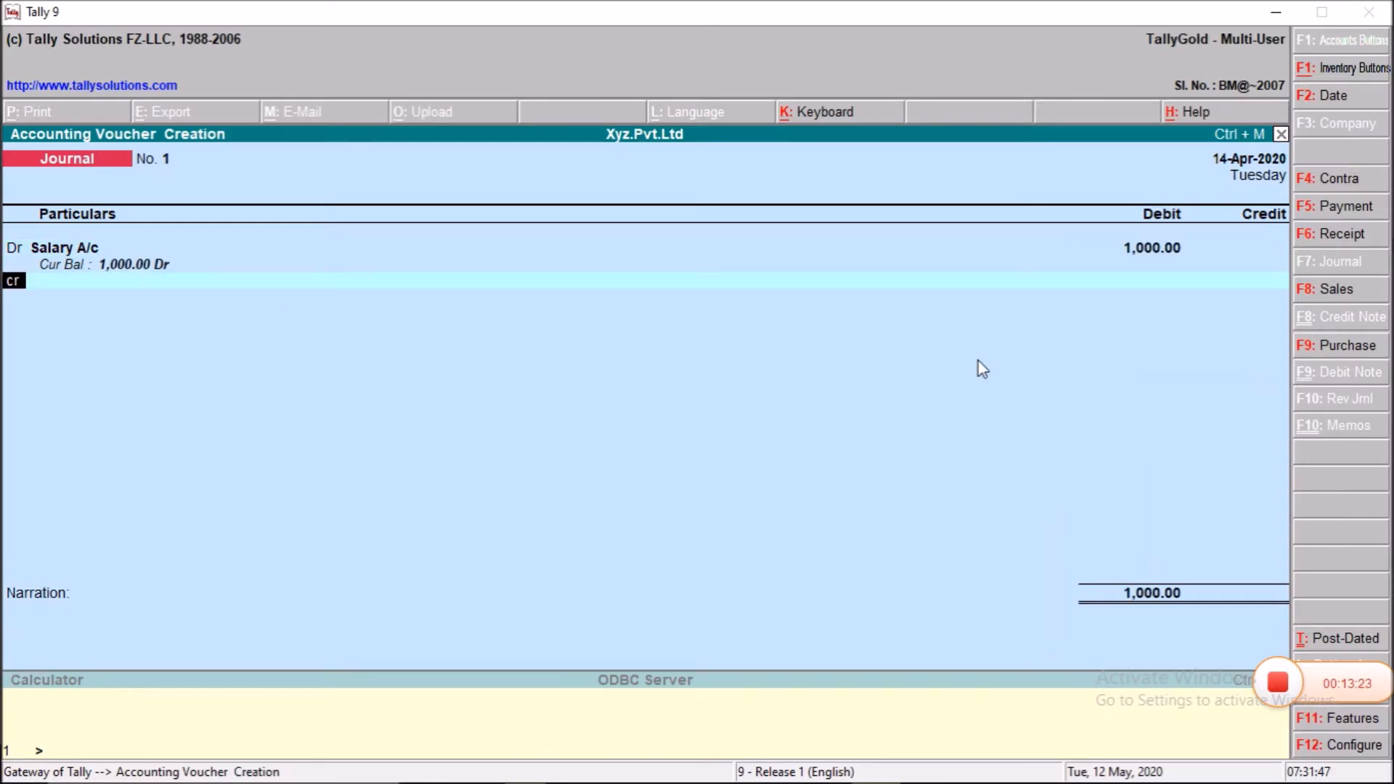
# Start a new ledger from the journal voucher's credit line, named with the employee's first name followed by A/c
pyautogui.press('c')
pyautogui.press('r')
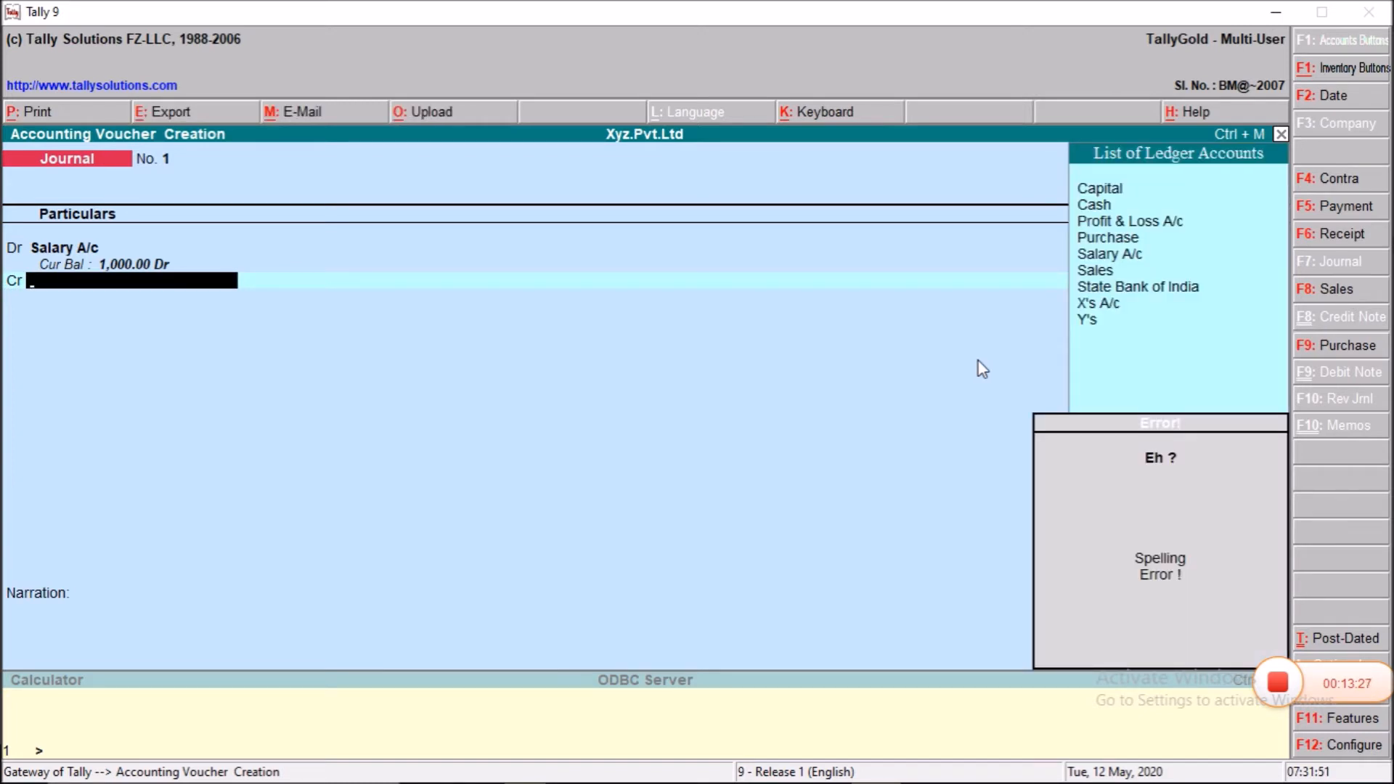
pyautogui.hotkey('alt', 'c')
pyautogui.write('Rame')
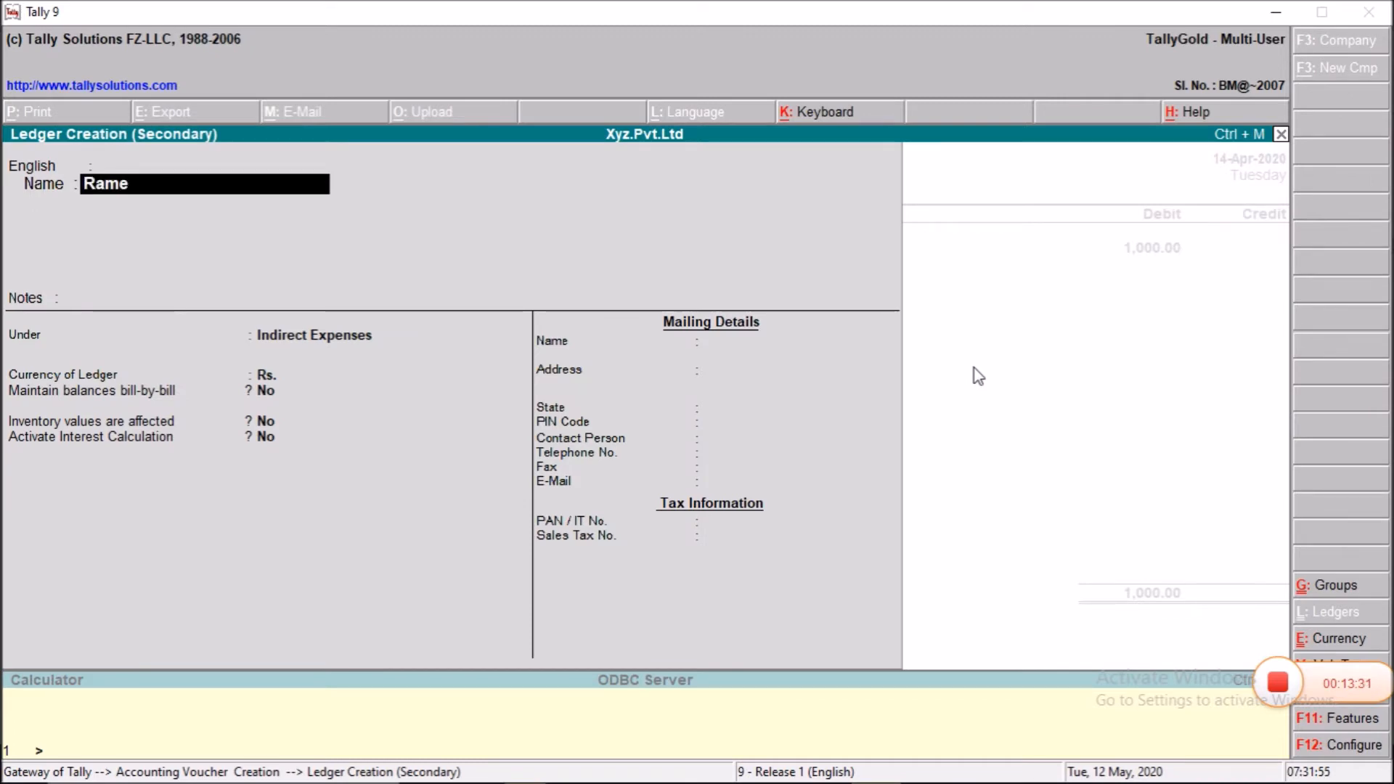
pyautogui.write('sh a/c')
pyautogui.press('Return')
pyautogui.press('Return')
pyautogui.press('Return')
pyautogui.press('Return')
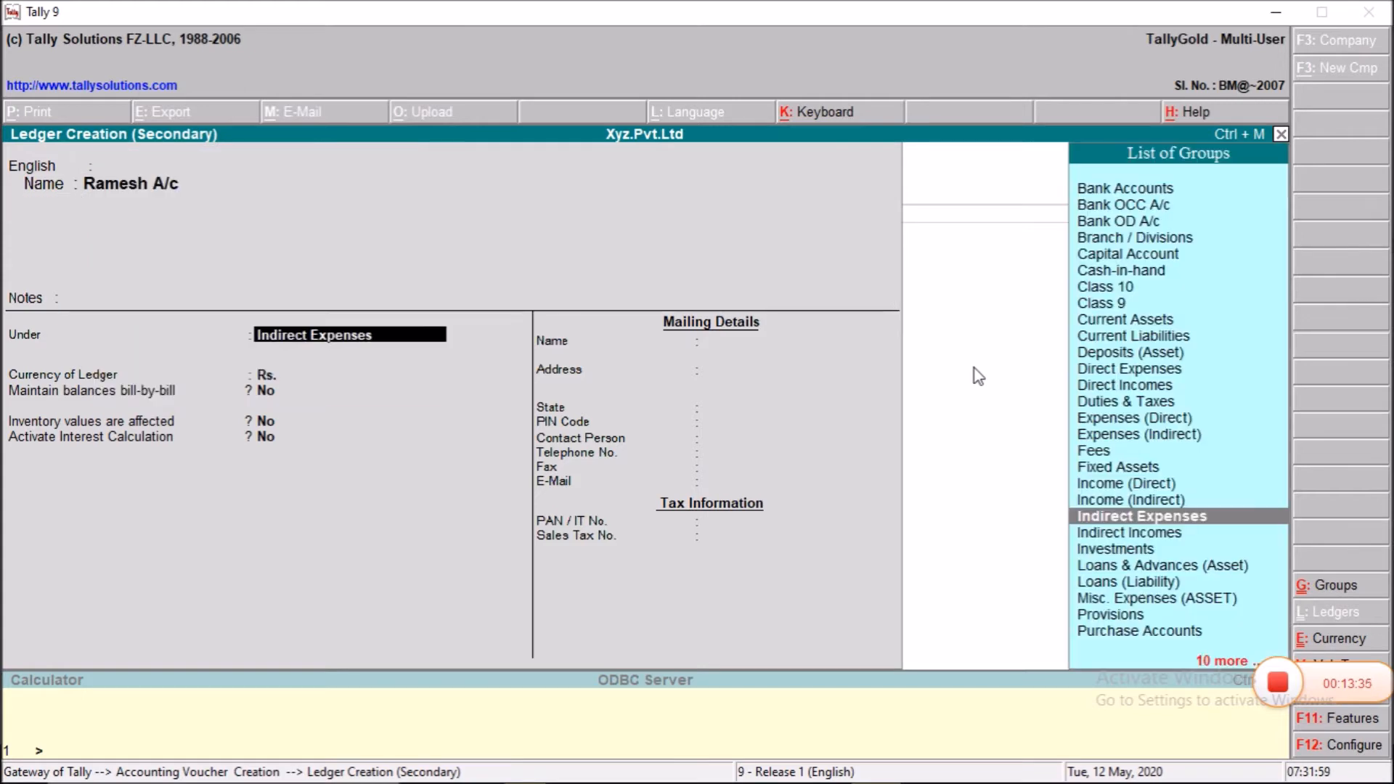
# Place the employee's ledger under Sundry Creditors, keep its remaining defaults, and save the ledger
pyautogui.write('Sun')
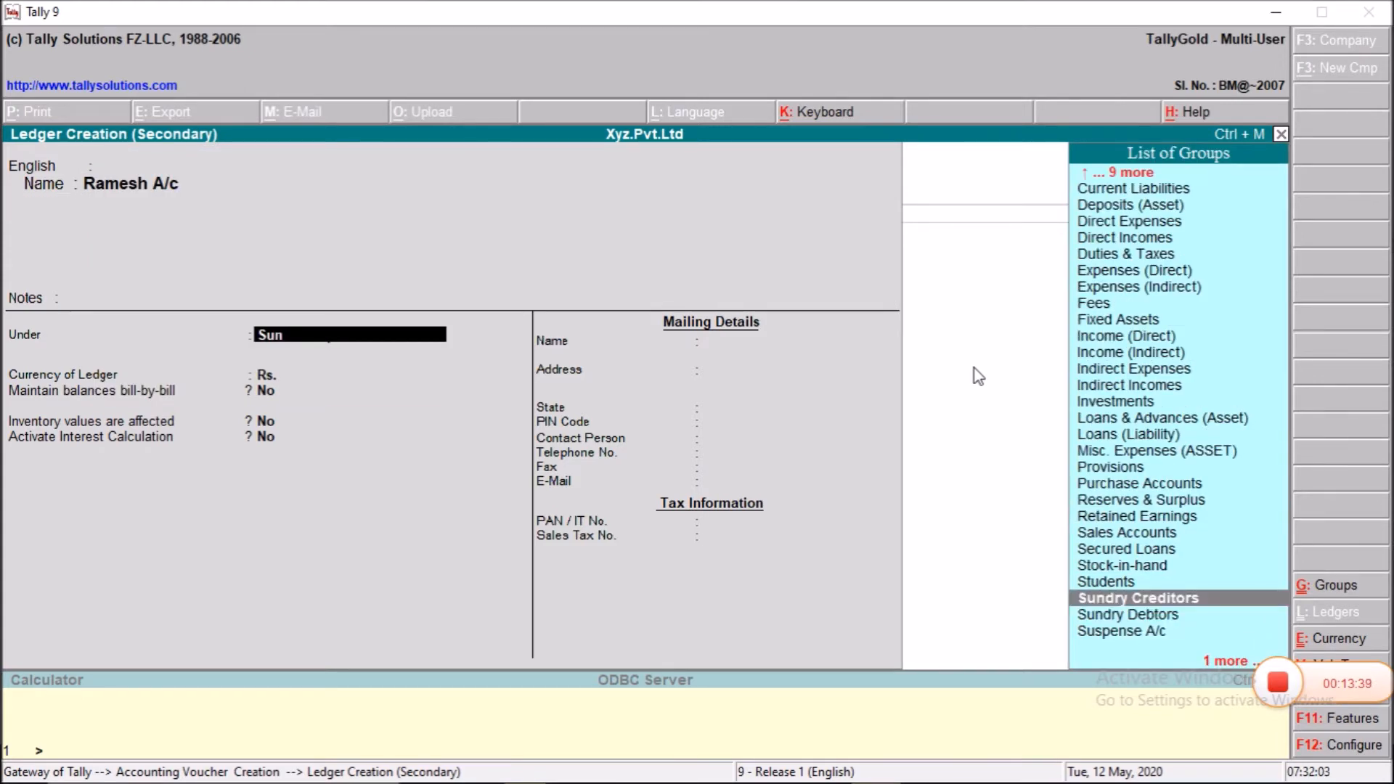
pyautogui.press('Return')
pyautogui.press('Return')
pyautogui.press('Return')
pyautogui.press('Return')
pyautogui.press('Return')
pyautogui.press('Return')
pyautogui.press('Return')
pyautogui.press('Return')
pyautogui.press('Return')
pyautogui.press('Return')
pyautogui.press('Return')
pyautogui.press('Return')
pyautogui.press('Return')
pyautogui.press('Return')
pyautogui.press('Return')
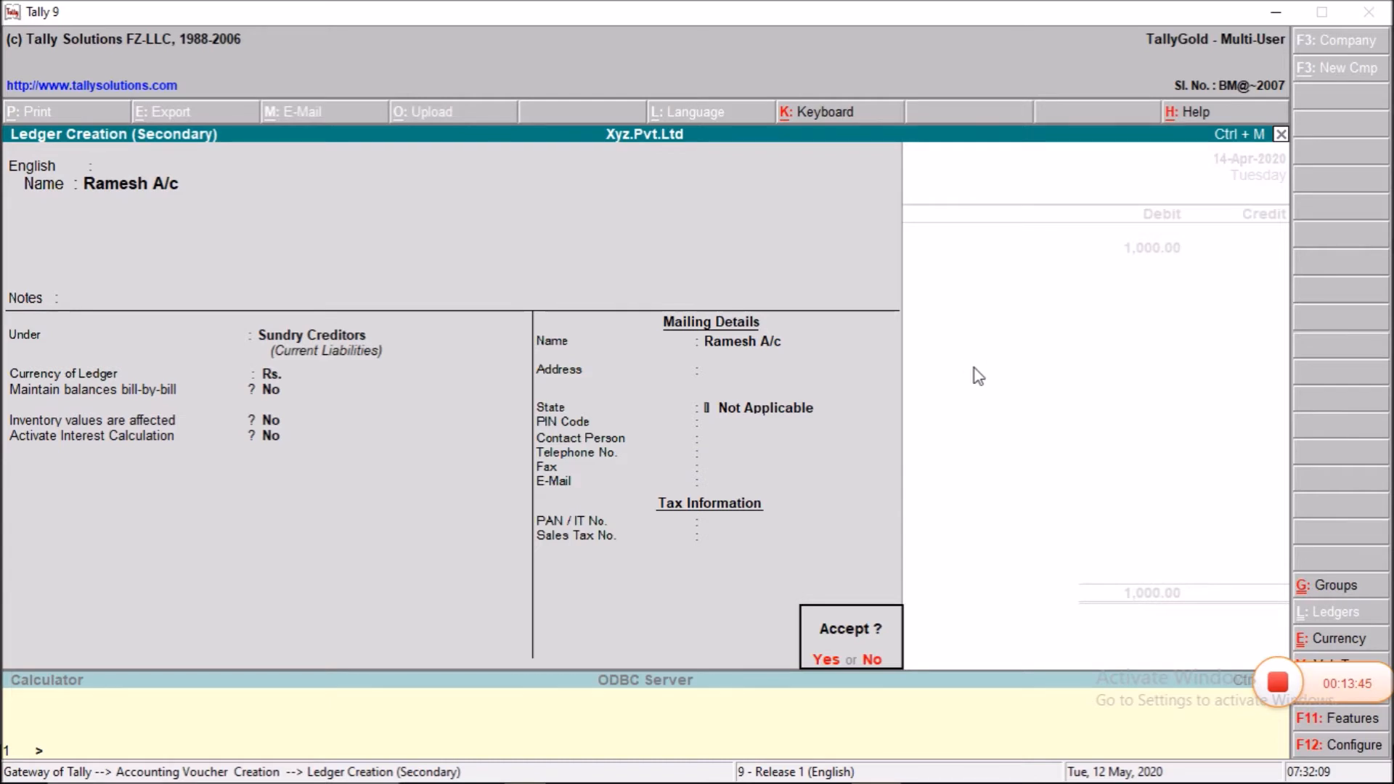
pyautogui.press('Return')
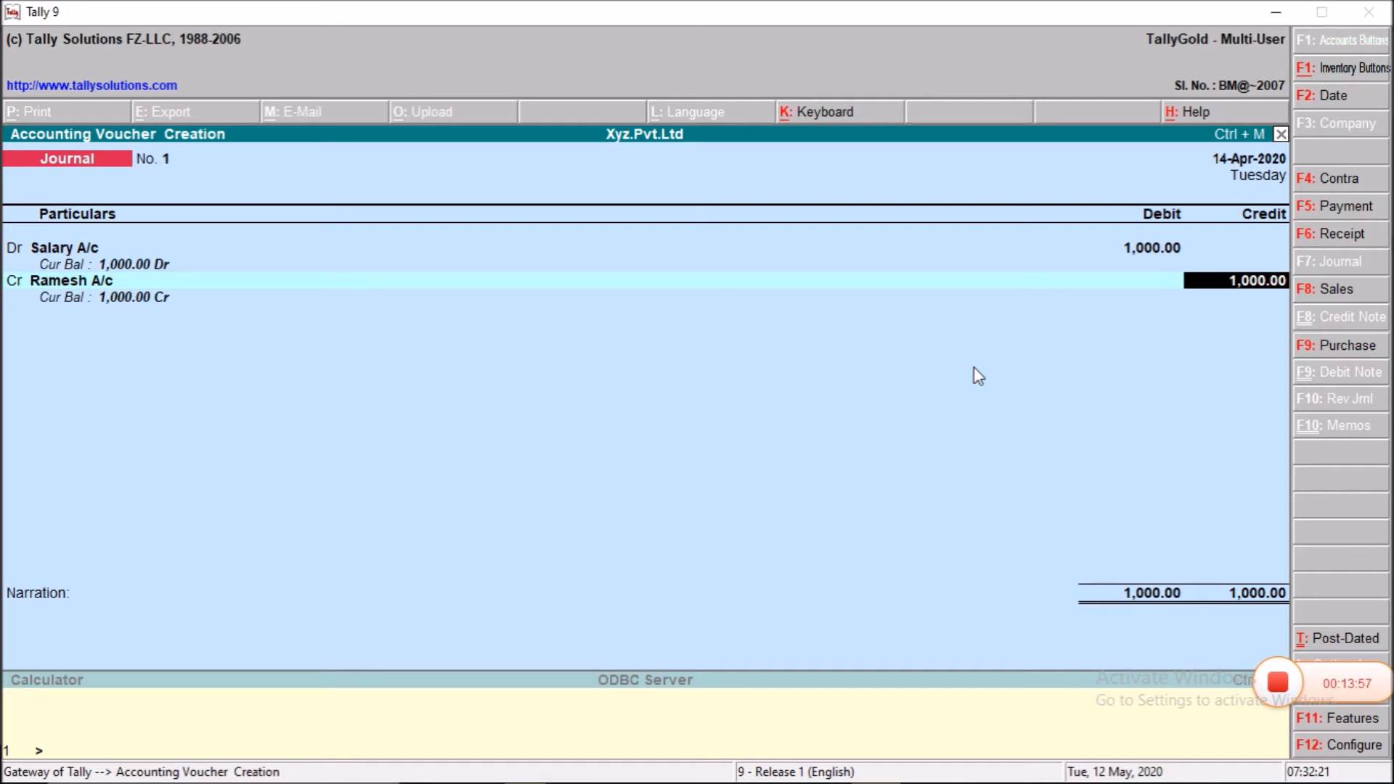
# Set the journal voucher's date to 15-4-2020 and accept the 1,000.00 credit to the employee's ledger
pyautogui.press('F2')
pyautogui.write('15-4-2020')
pyautogui.press('Return')
pyautogui.press('Return')
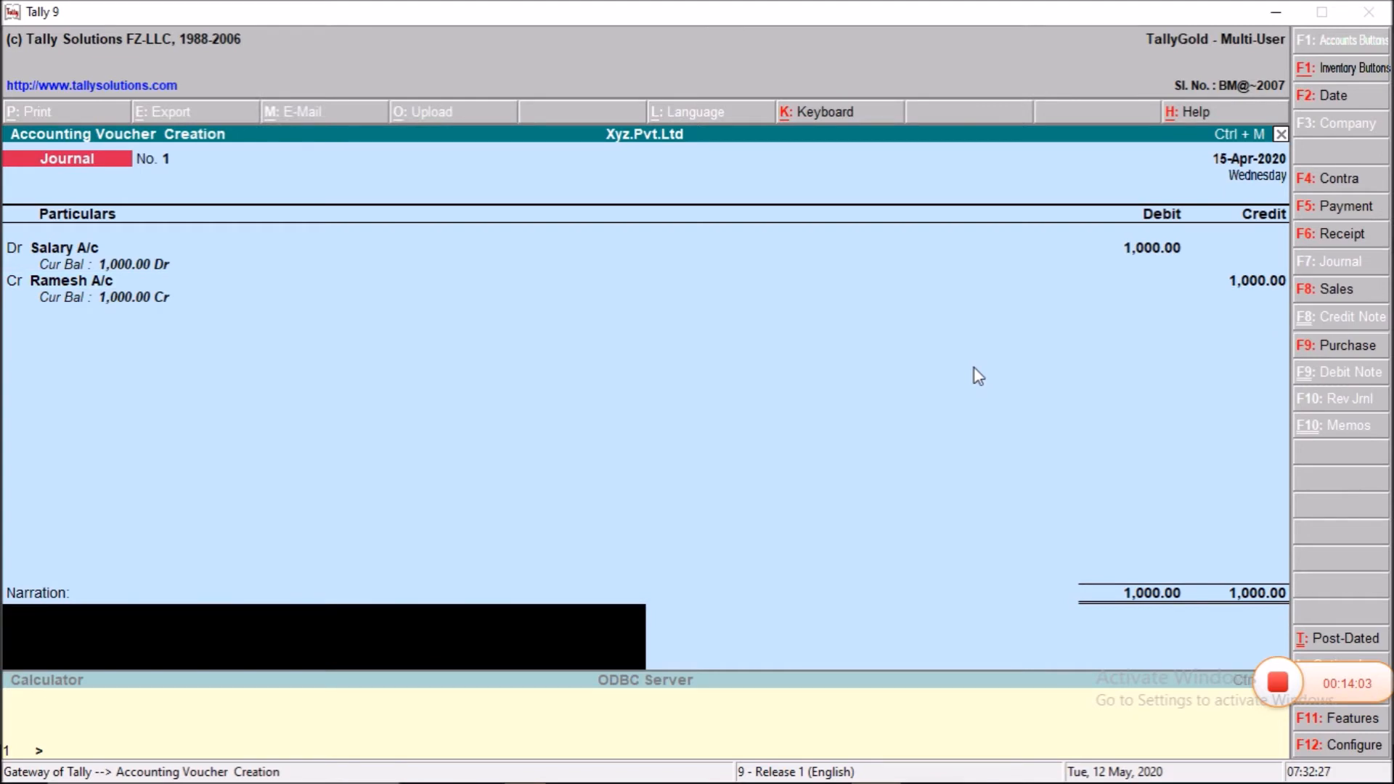
# Enter the narration "Being salary madefor" followed by the employee's name, and save the journal voucher
pyautogui.write('Being salary madefor ramesh')
pyautogui.press('Return')
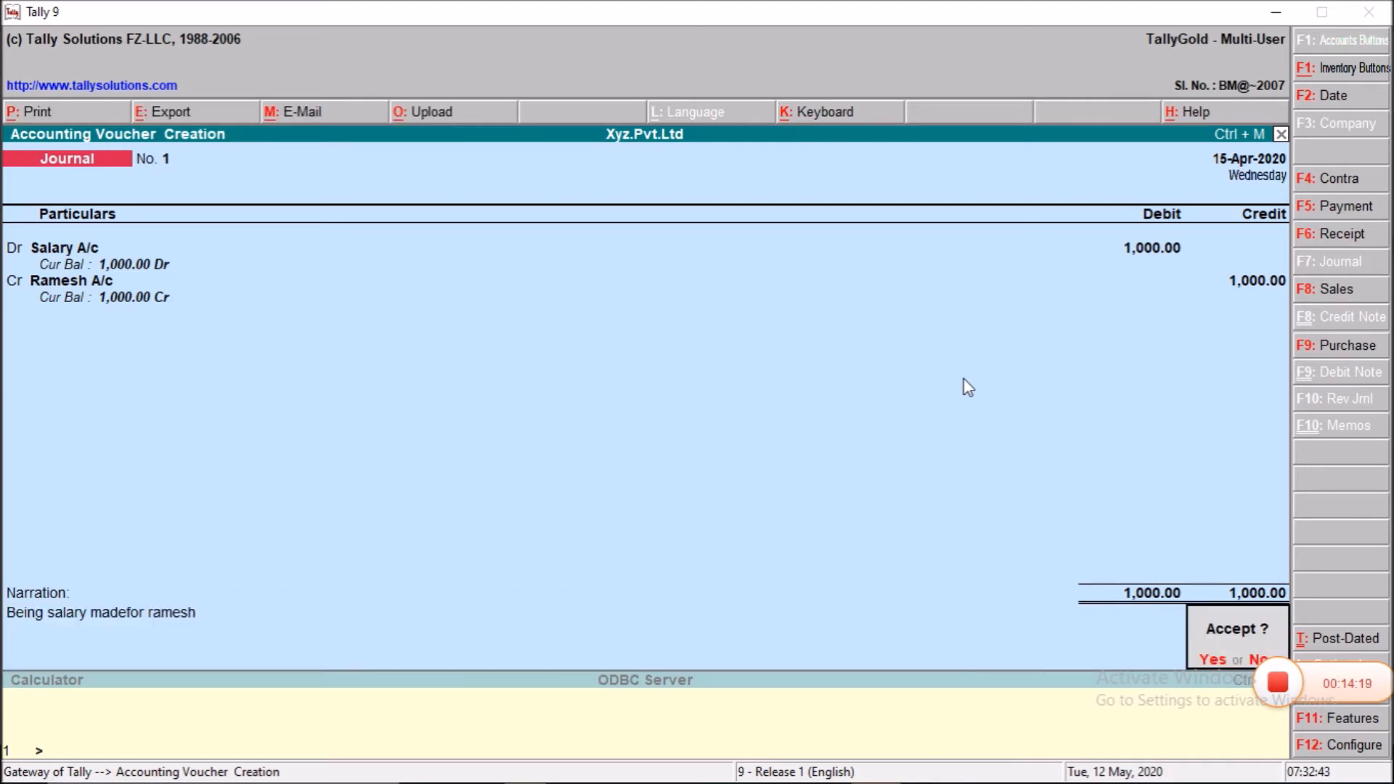
pyautogui.press('Return')
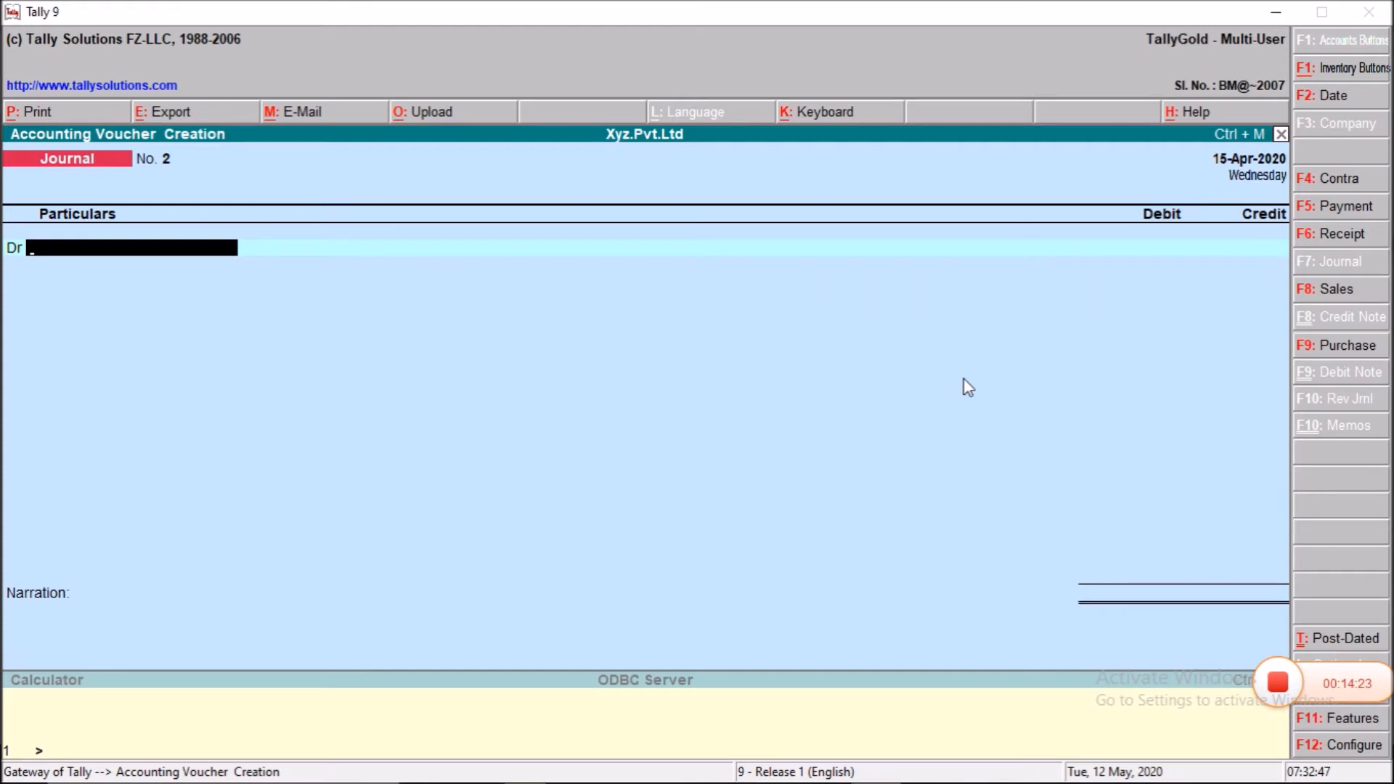
# Start a payment voucher from the Cash account, check the salary transaction in the PDF notes, and select the employee's ledger
pyautogui.press('F5')
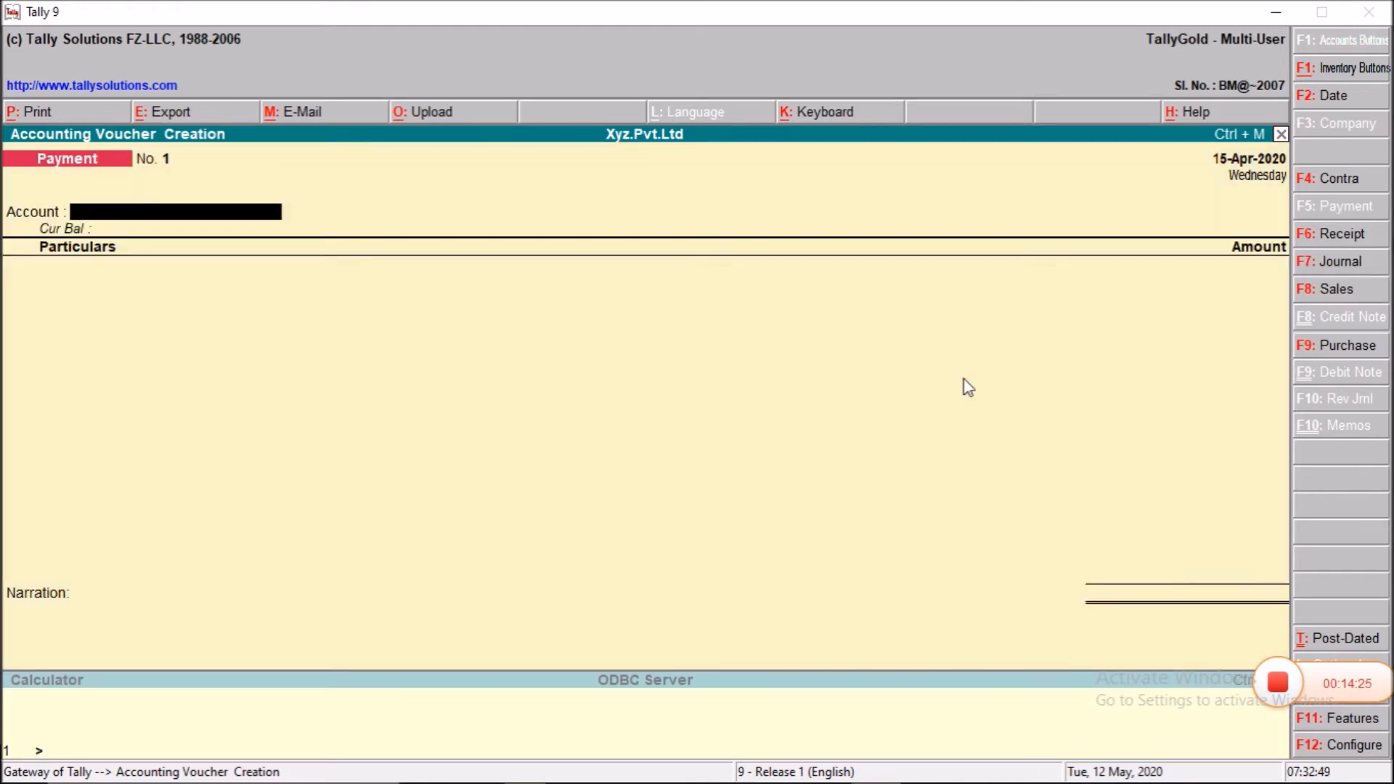
pyautogui.write('Cash')
pyautogui.press('Return')
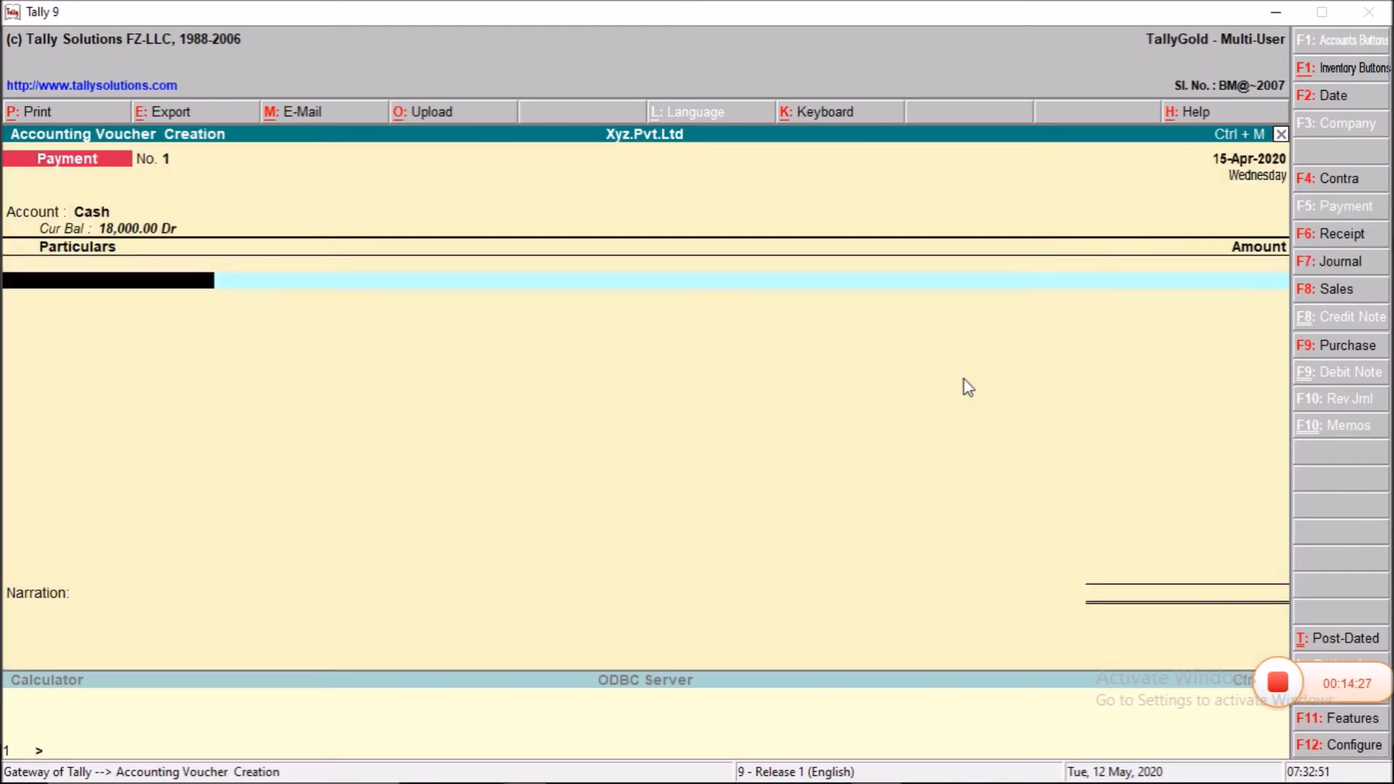
pyautogui.hotkey('alt', 'Tab')
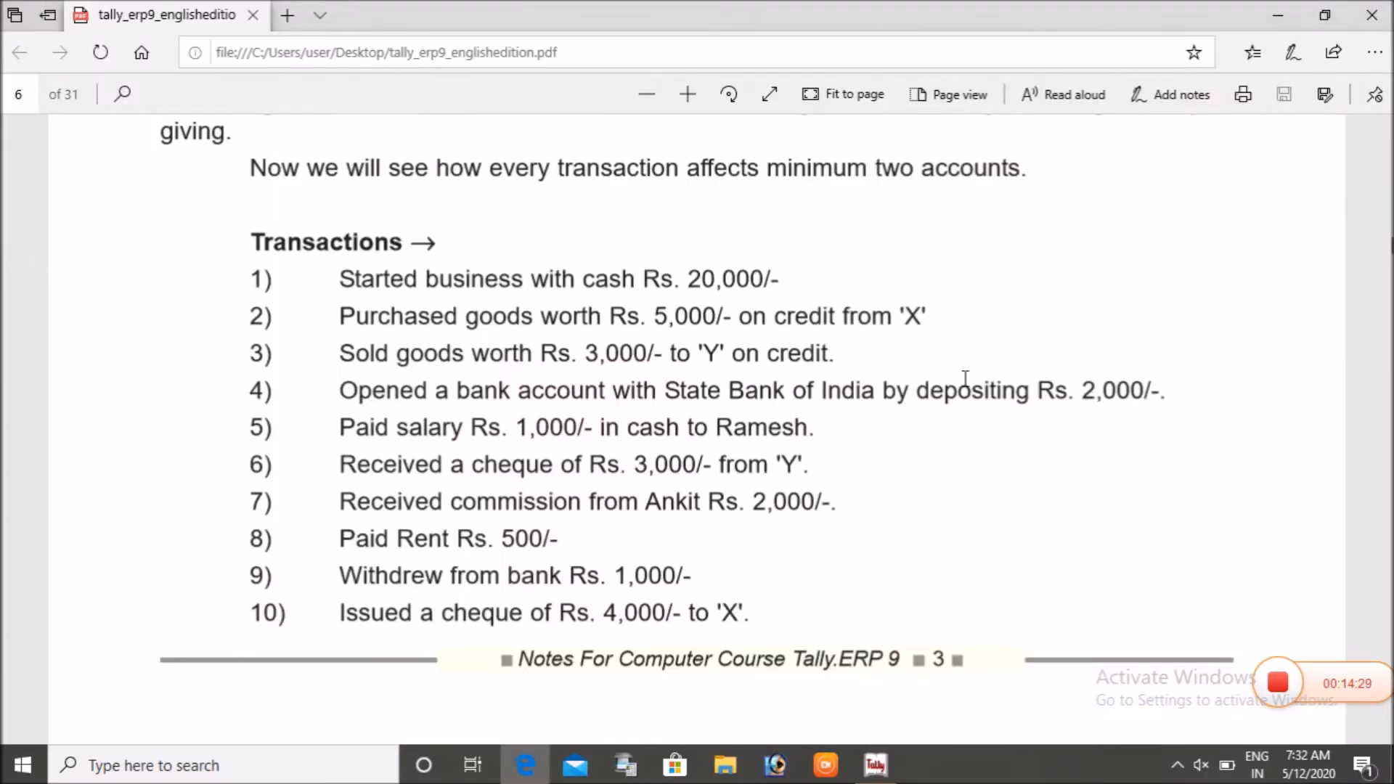
pyautogui.hotkey('alt', 'Tab')
pyautogui.write('R')
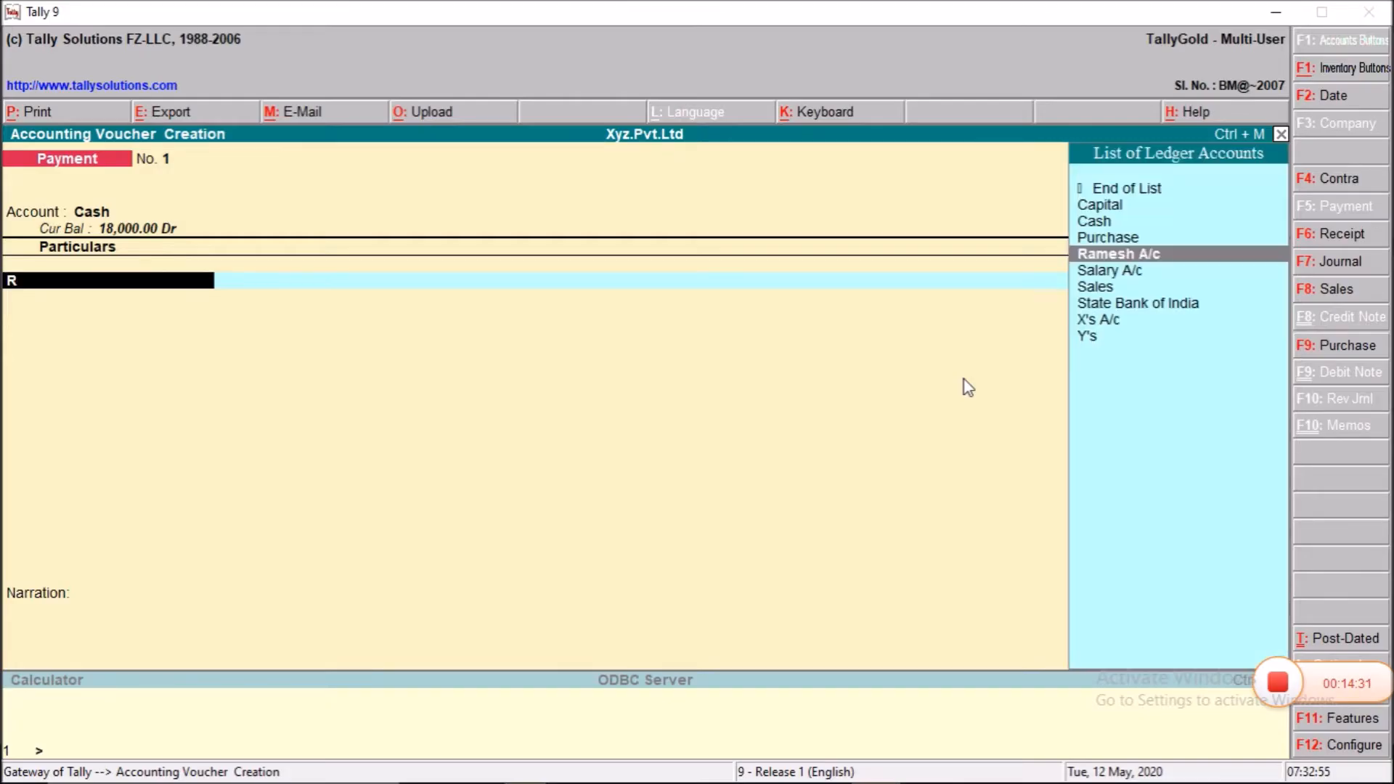
pyautogui.write('amesh')
pyautogui.press('Return')
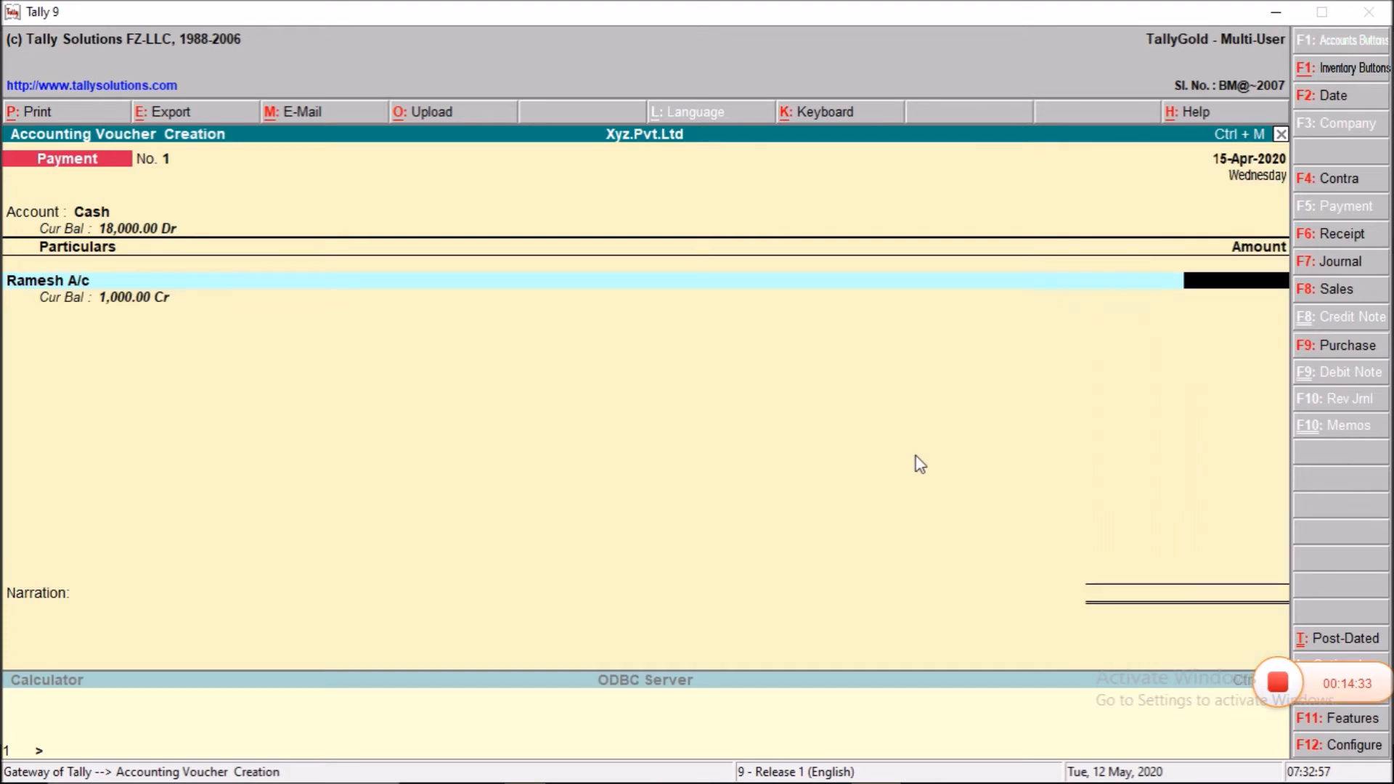
# Enter 1000 as the amount paid to the employee and save the payment voucher without a narration
pyautogui.write('1000')
pyautogui.press('Return')
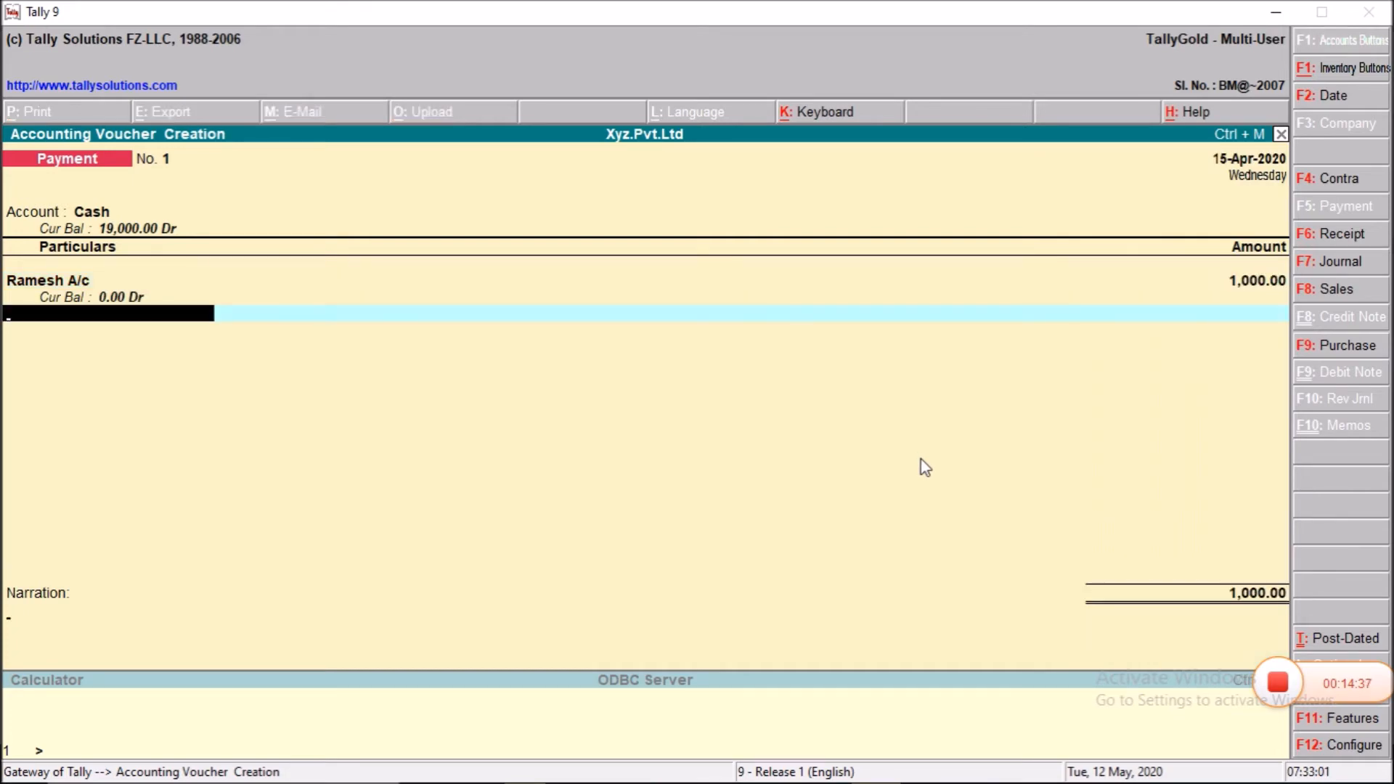
pyautogui.press('Return')
pyautogui.press('Return')
pyautogui.press('Return')
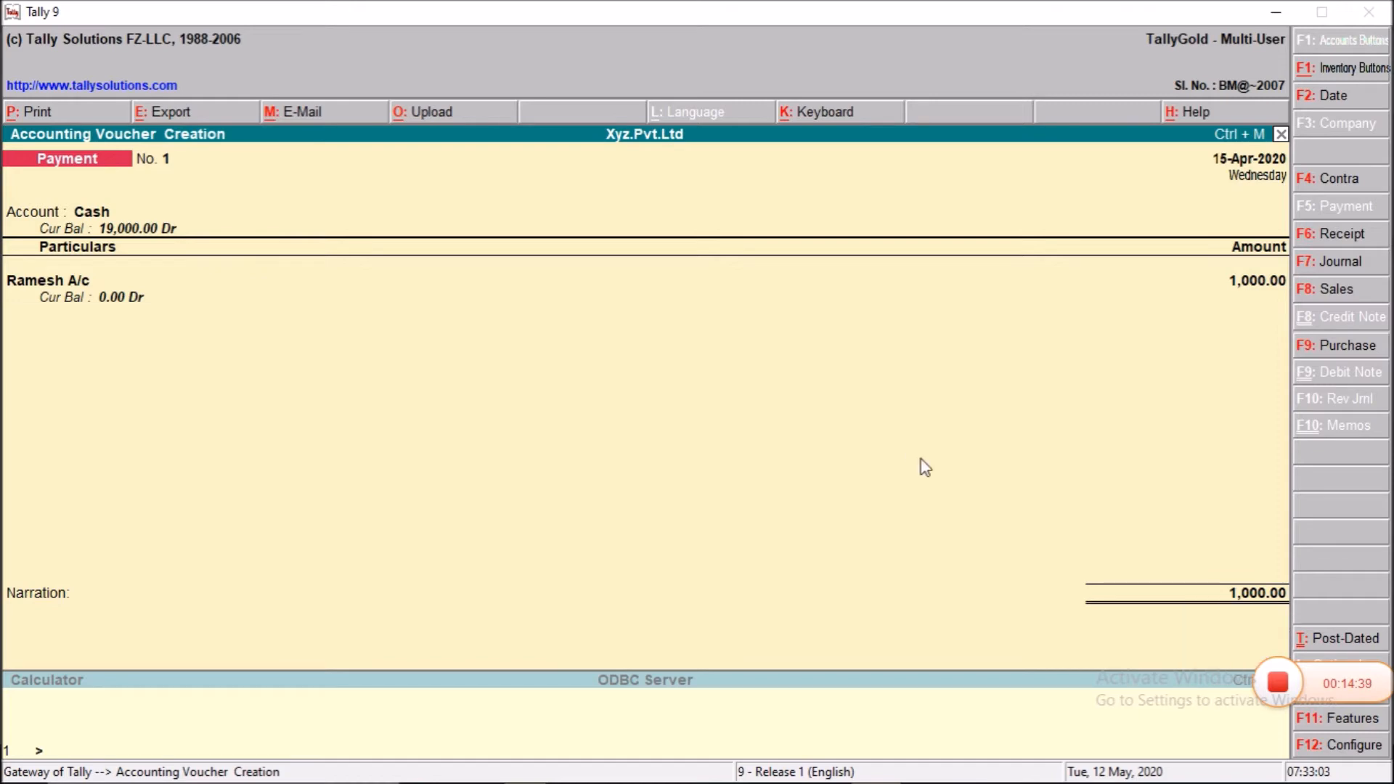
# Check the cheque receipt transaction in the PDF notes and start a receipt voucher into State Bank of India
pyautogui.hotkey('alt', 'Tab')
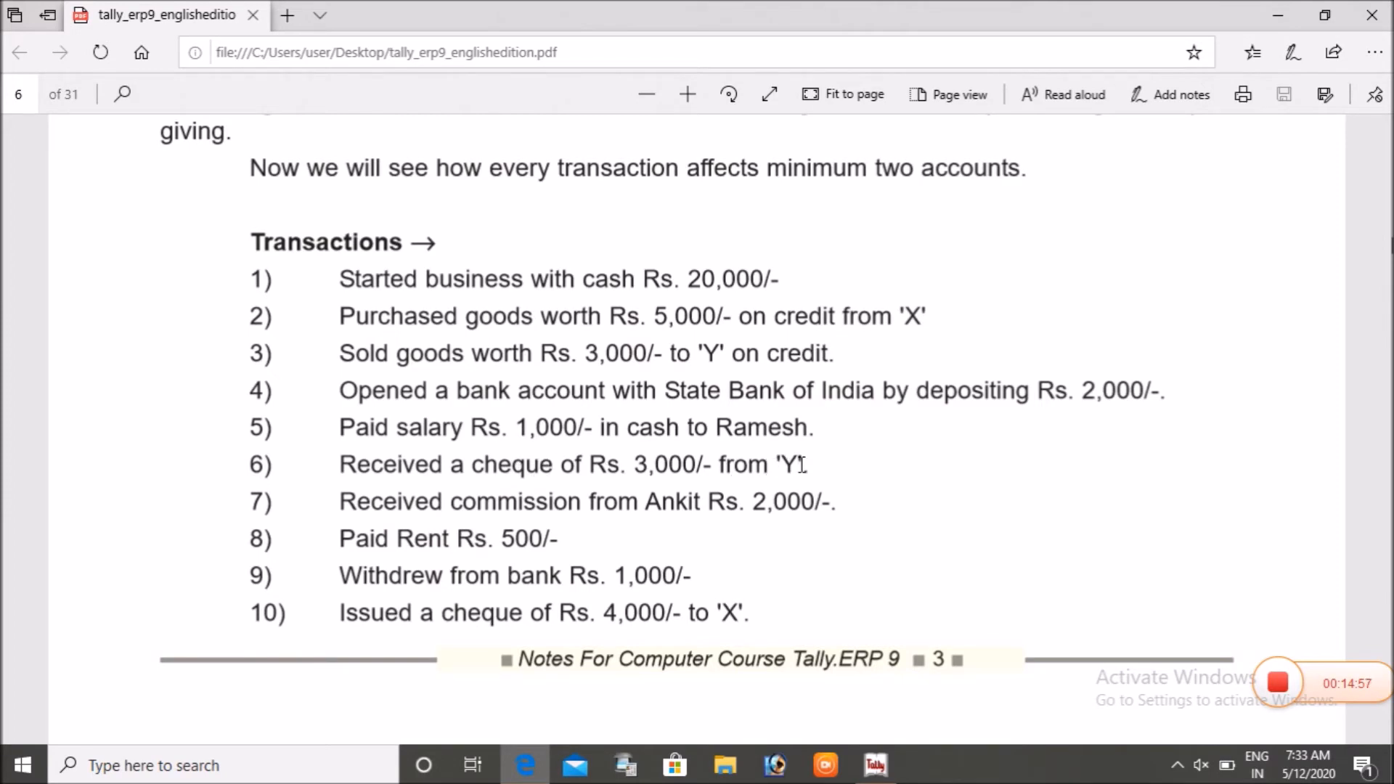
pyautogui.hotkey('alt', 'Tab')
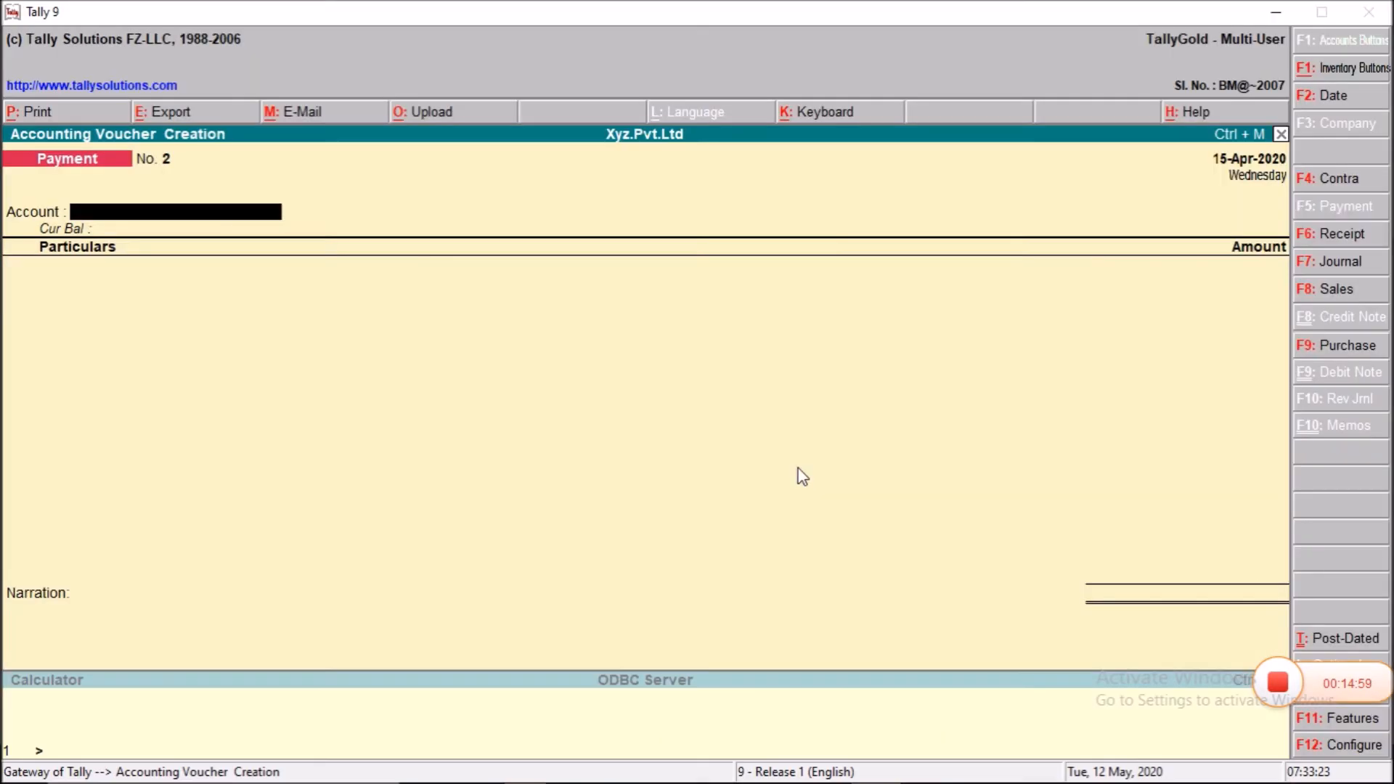
pyautogui.press('F6')
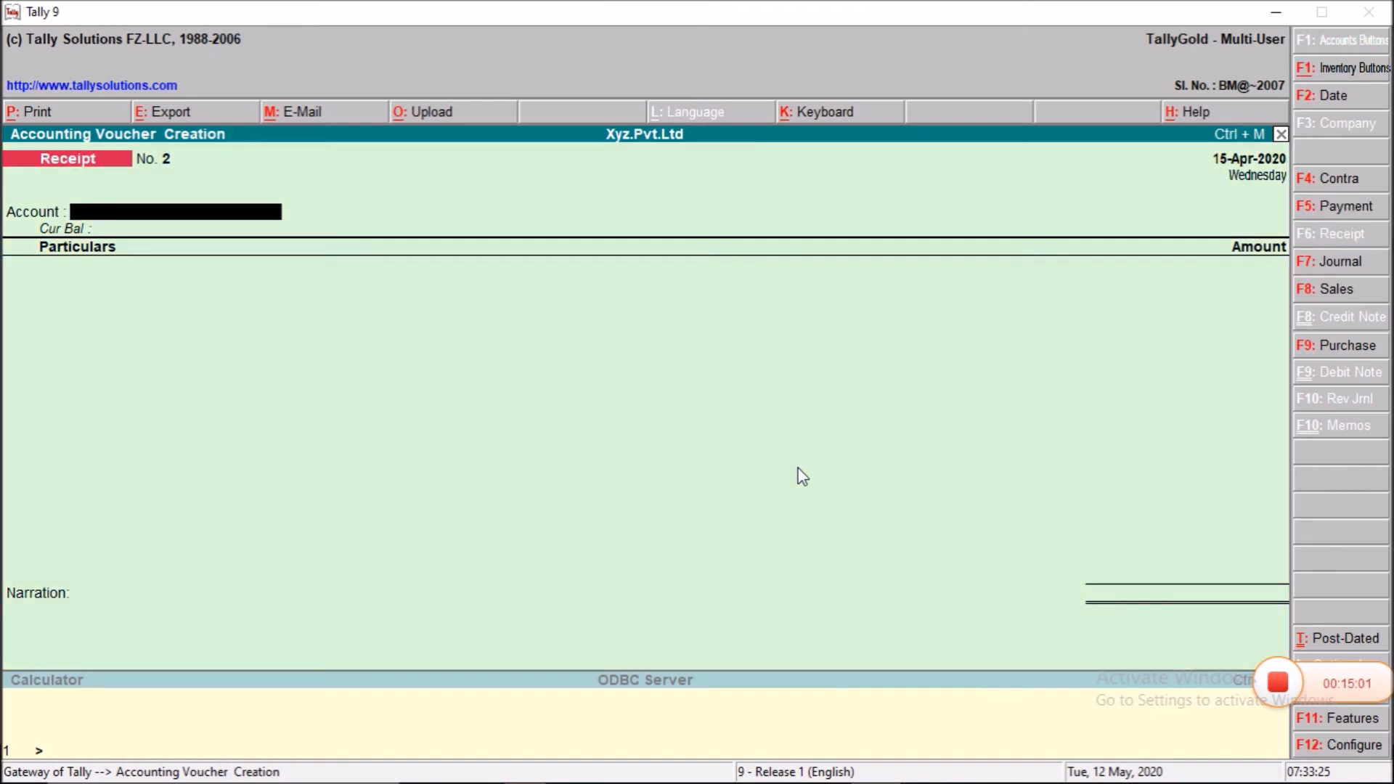
pyautogui.write('S')
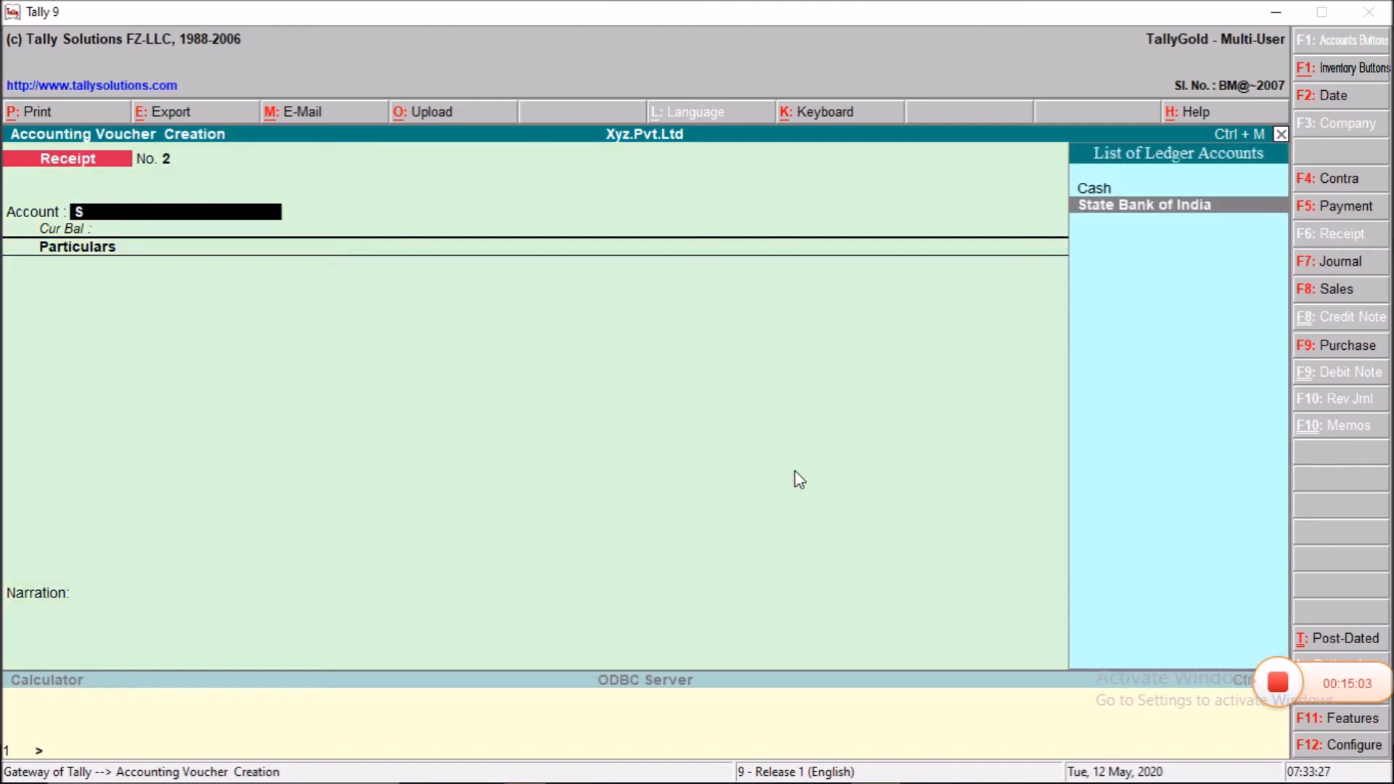
pyautogui.press('Return')
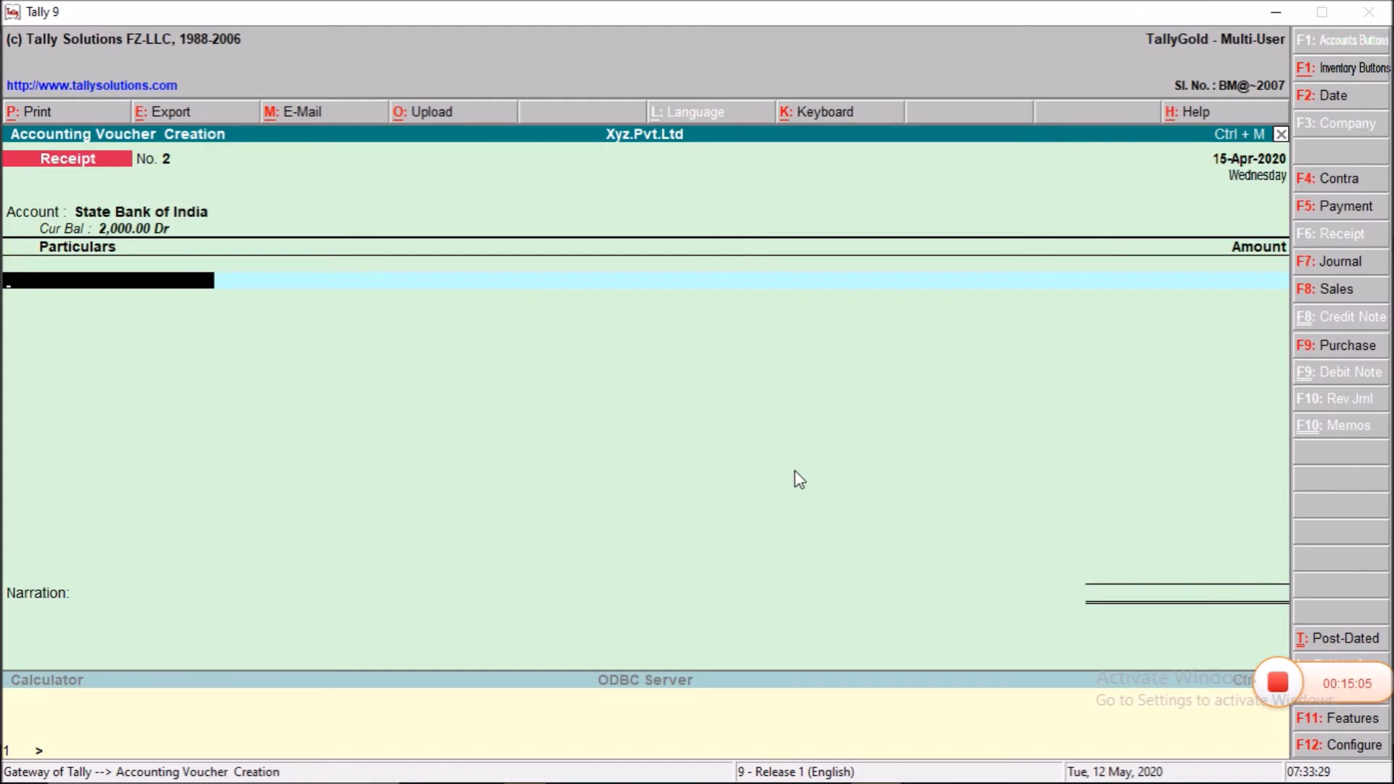
# Check the cheque's payer and amount in the PDF notes, and enter Y's with 3000 in the receipt voucher
pyautogui.hotkey('alt', 'Tab')
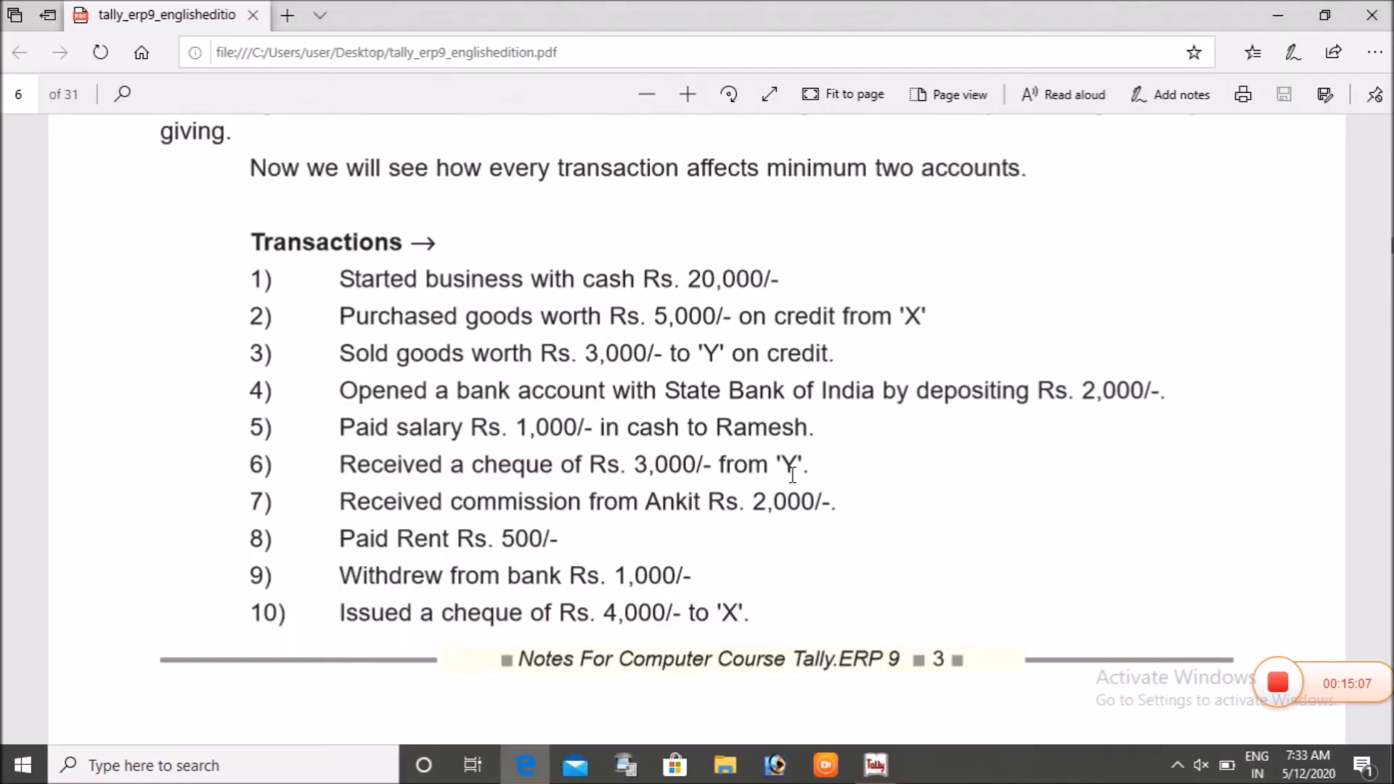
pyautogui.hotkey('alt', 'Tab')
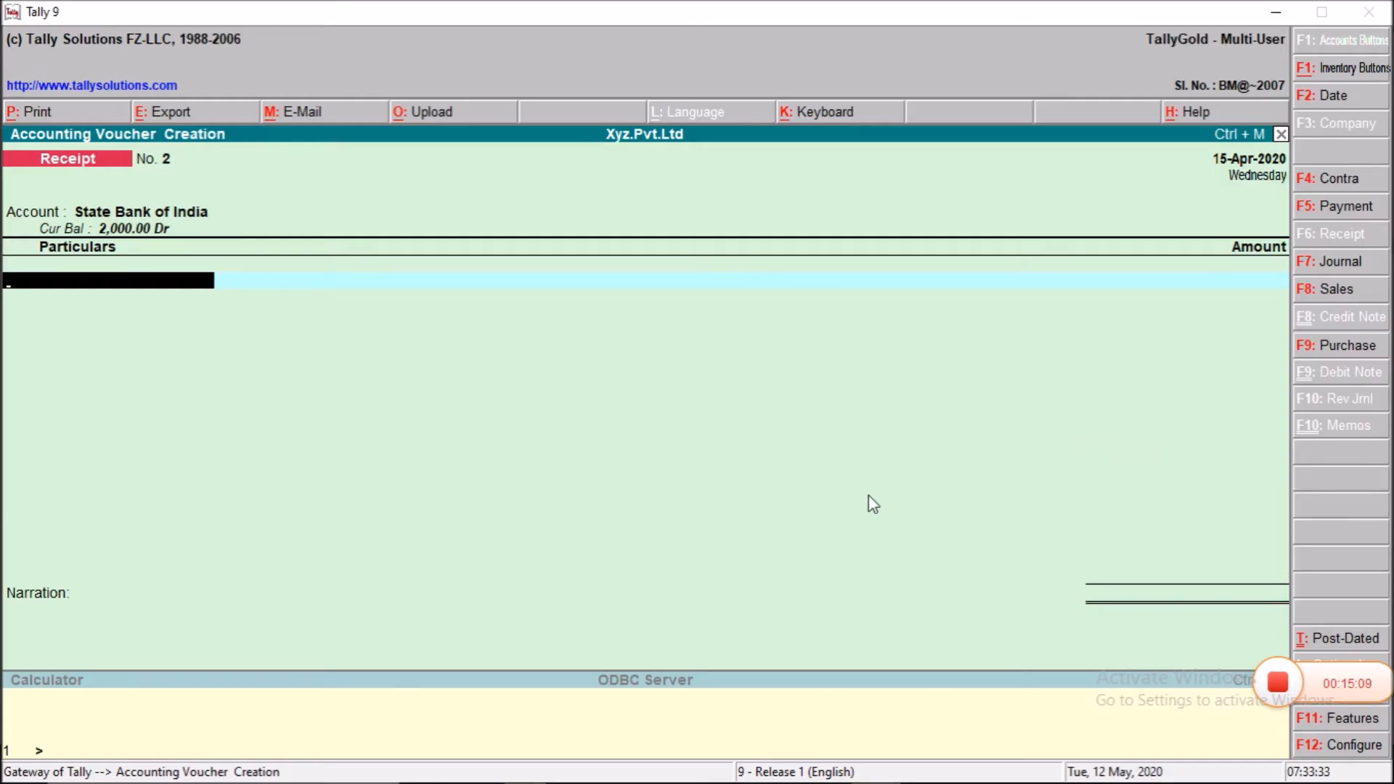
pyautogui.write('Y')
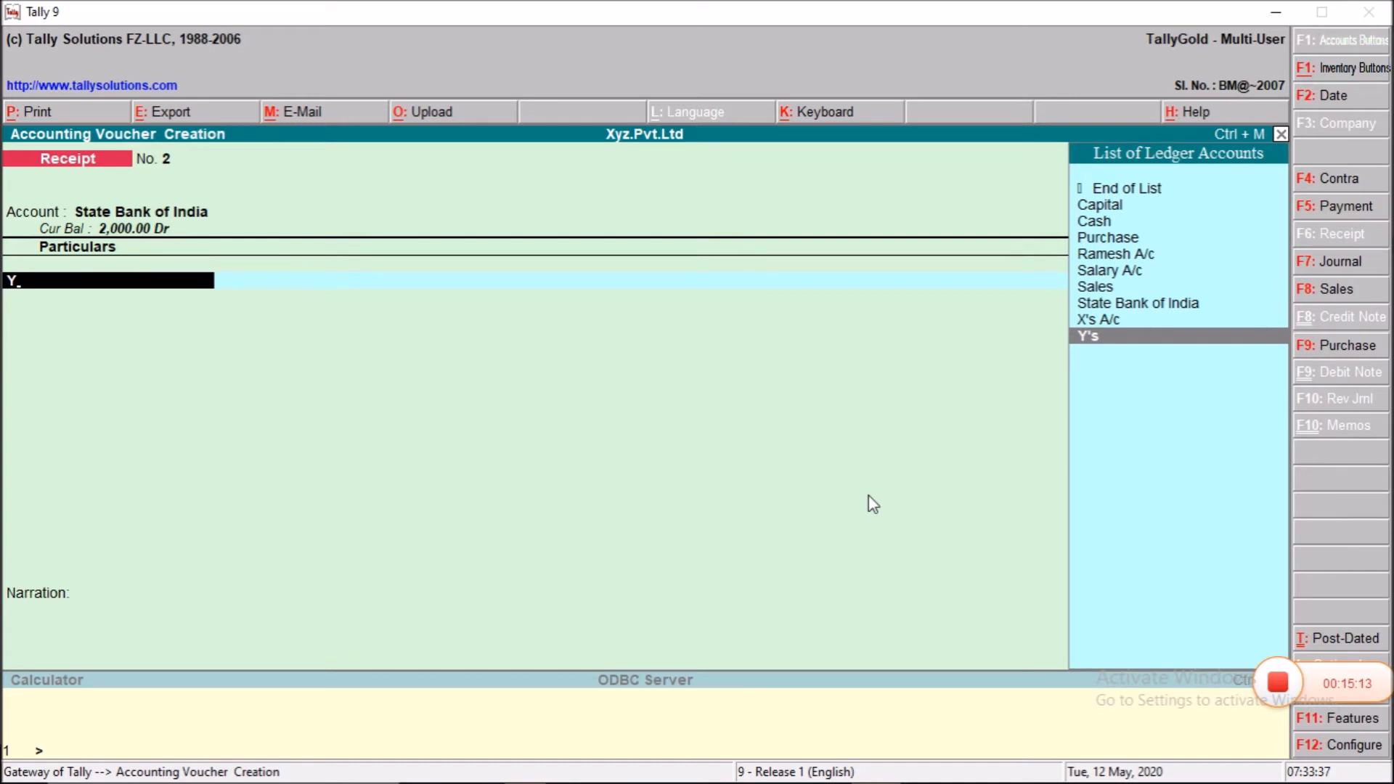
pyautogui.press('Return')
pyautogui.hotkey('alt', 'Tab')
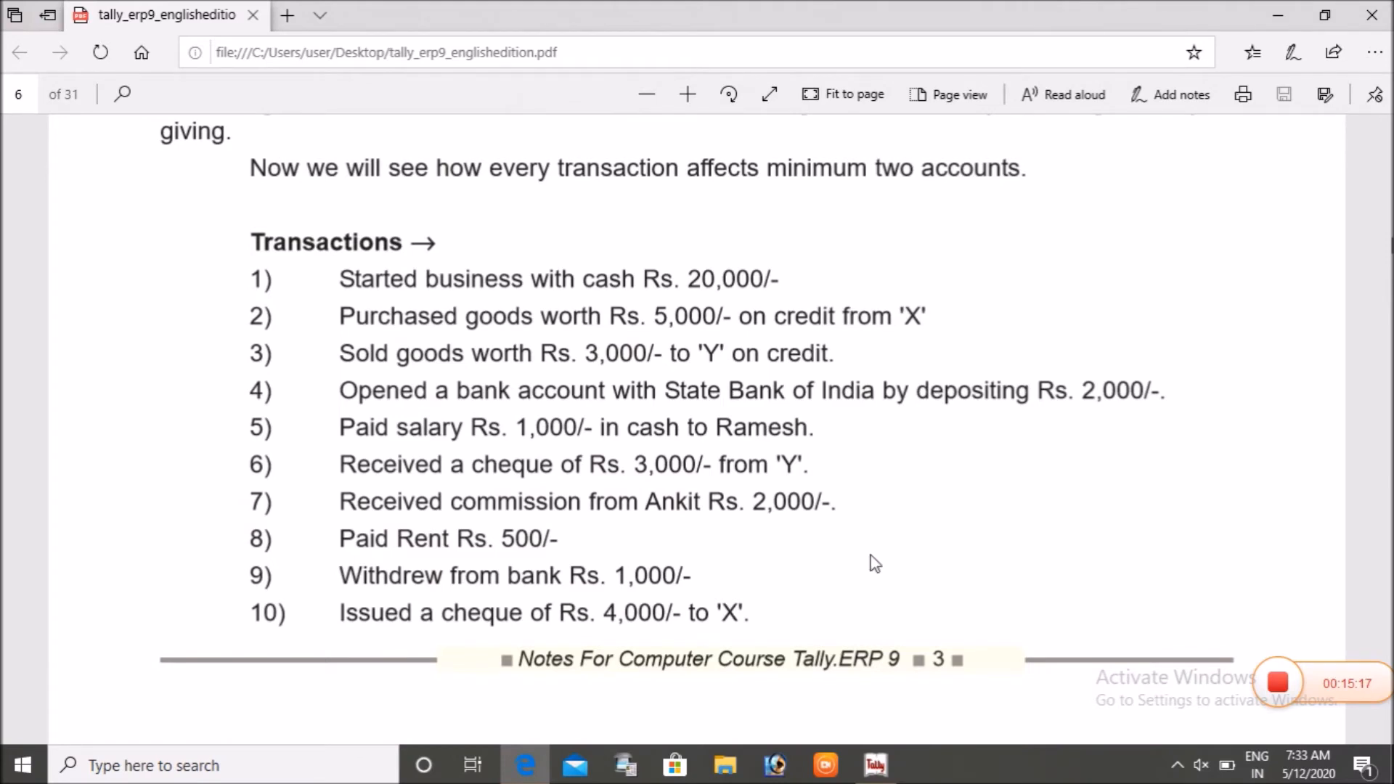
pyautogui.hotkey('alt', 'Tab')
pyautogui.write('3000')
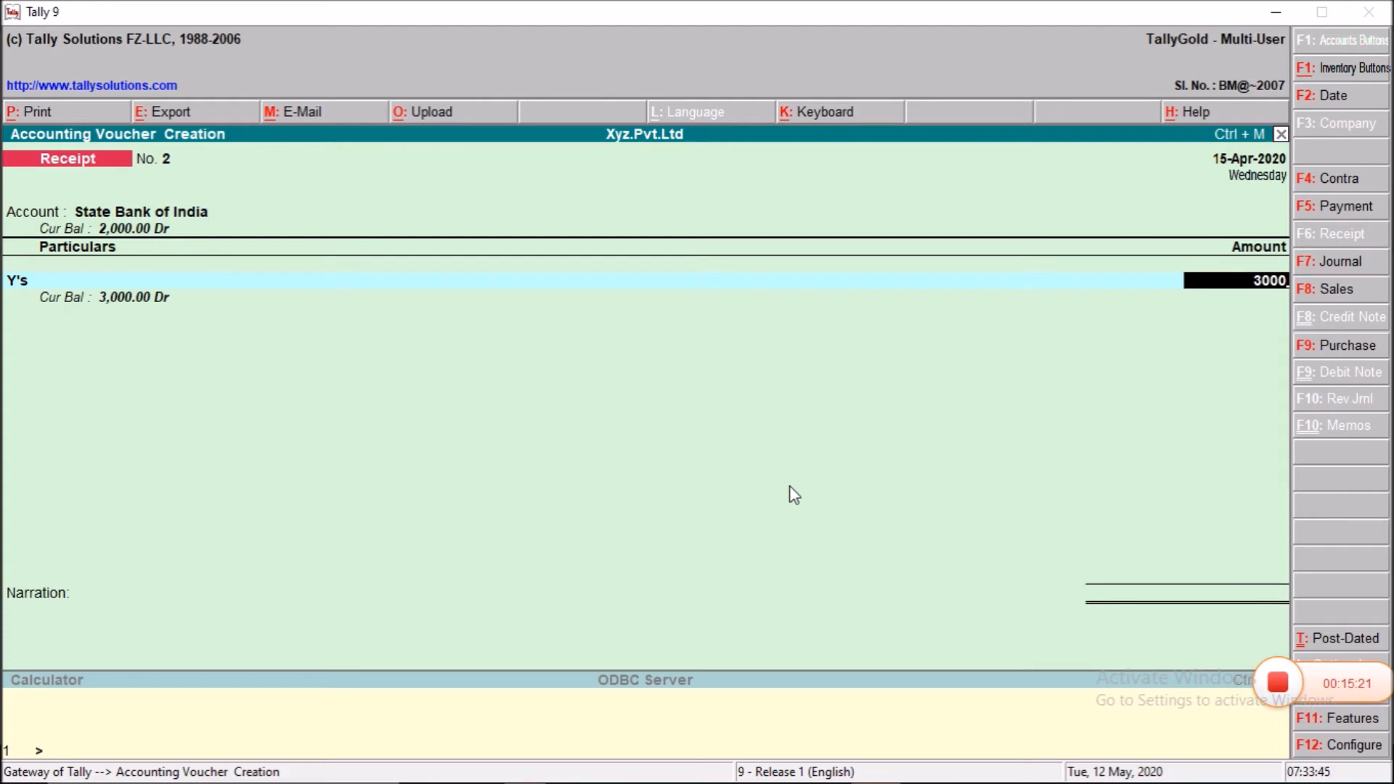
pyautogui.press('Return')
pyautogui.press('Return')
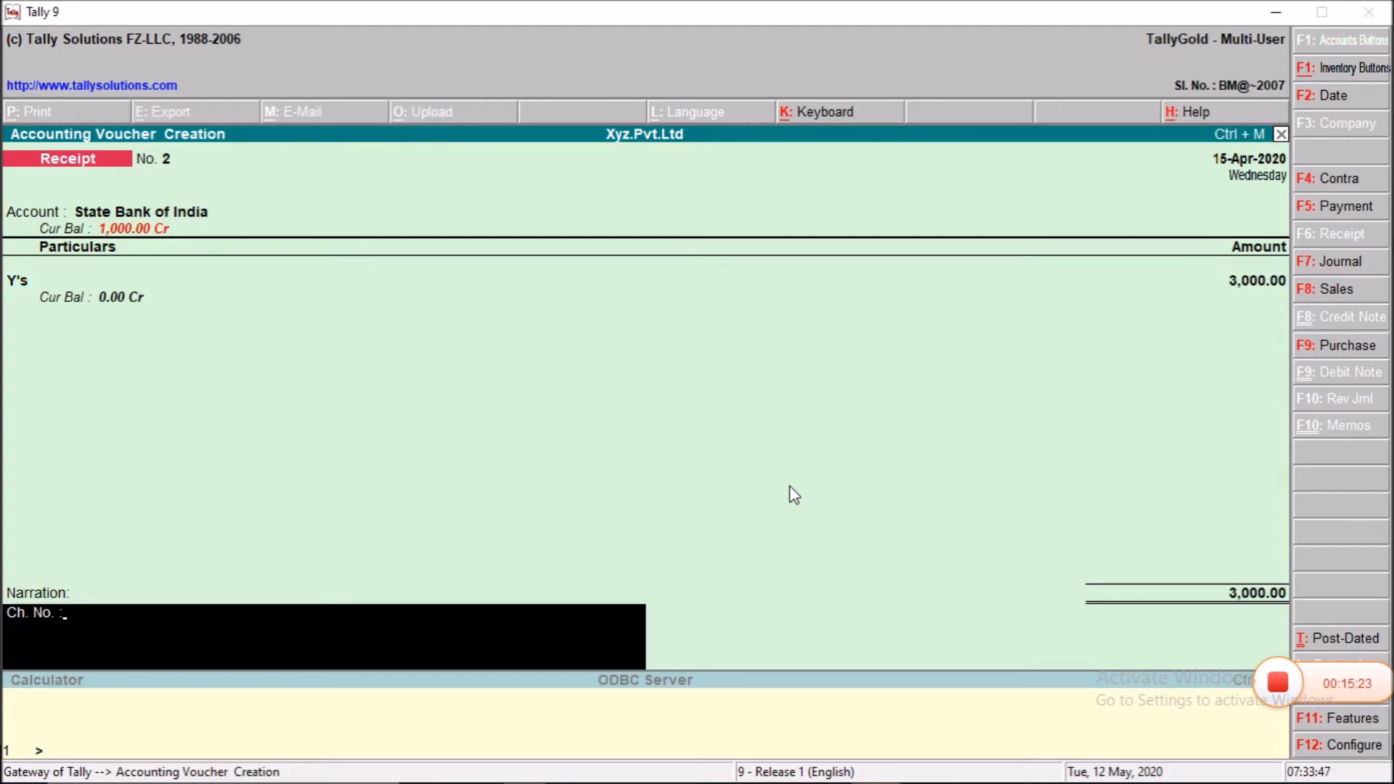
# Add the cheque number to the narration, date the receipt voucher 16-4-2020, and save it
pyautogui.write('476281')
pyautogui.press('F2')
pyautogui.write('16-4-2020')
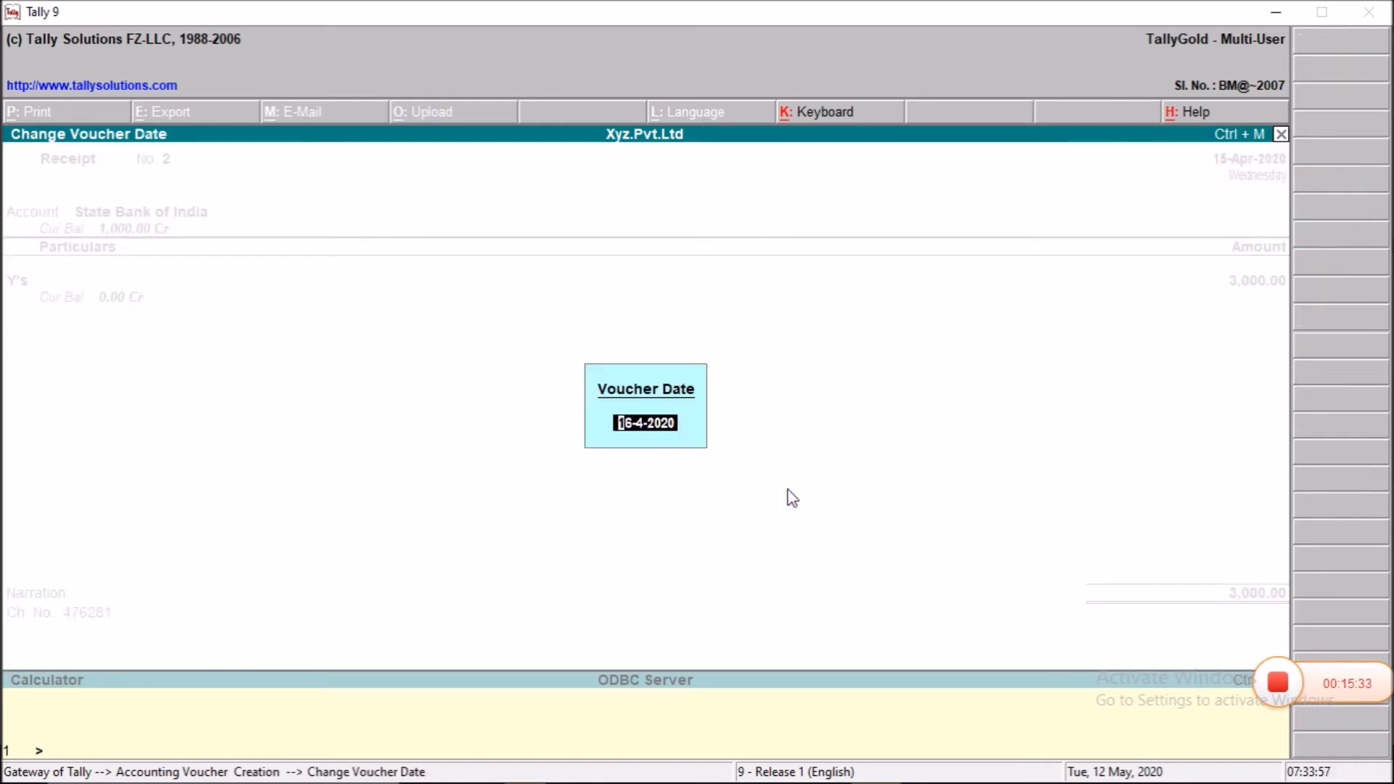
pyautogui.press('Return')
pyautogui.press('Return')
pyautogui.press('Return')
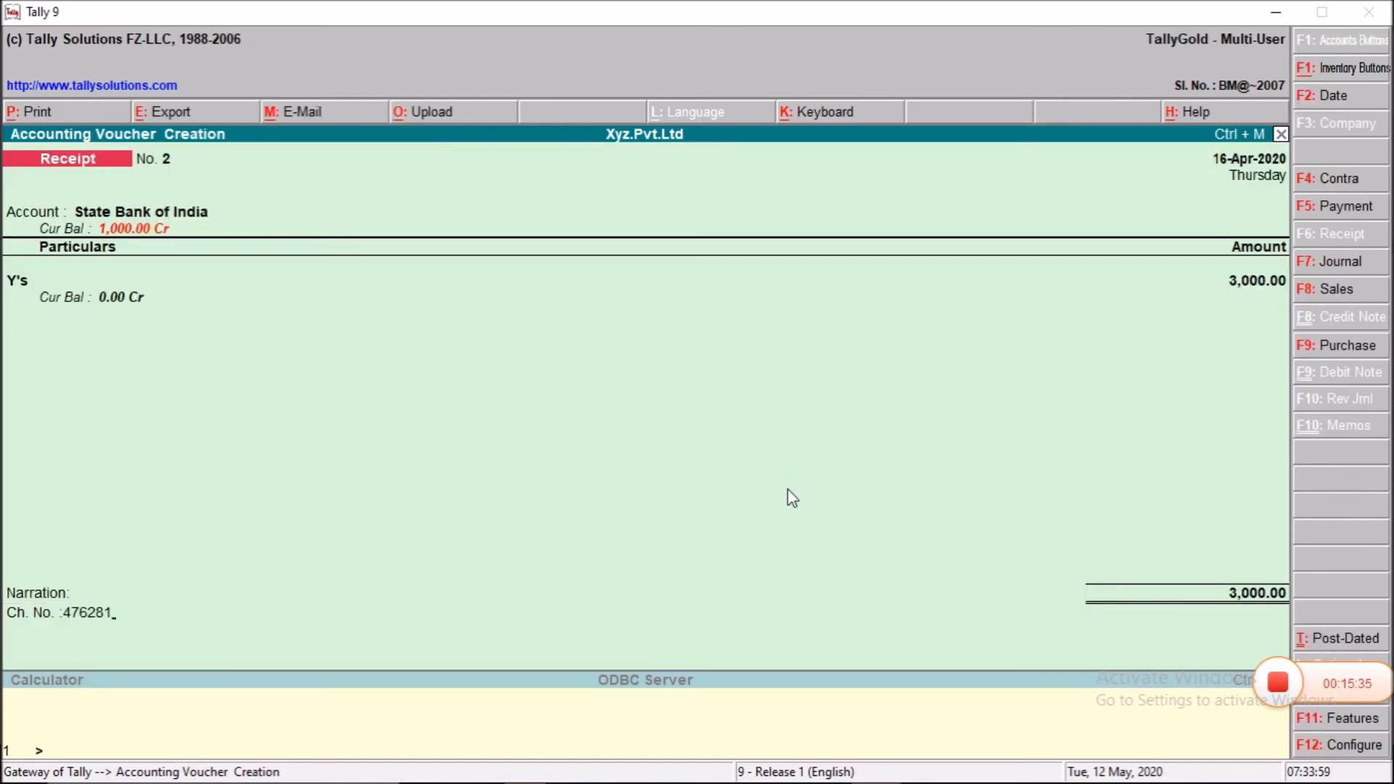
# Check the commission transaction in the PDF notes and switch to a new journal voucher
pyautogui.hotkey('alt', 'Tab')
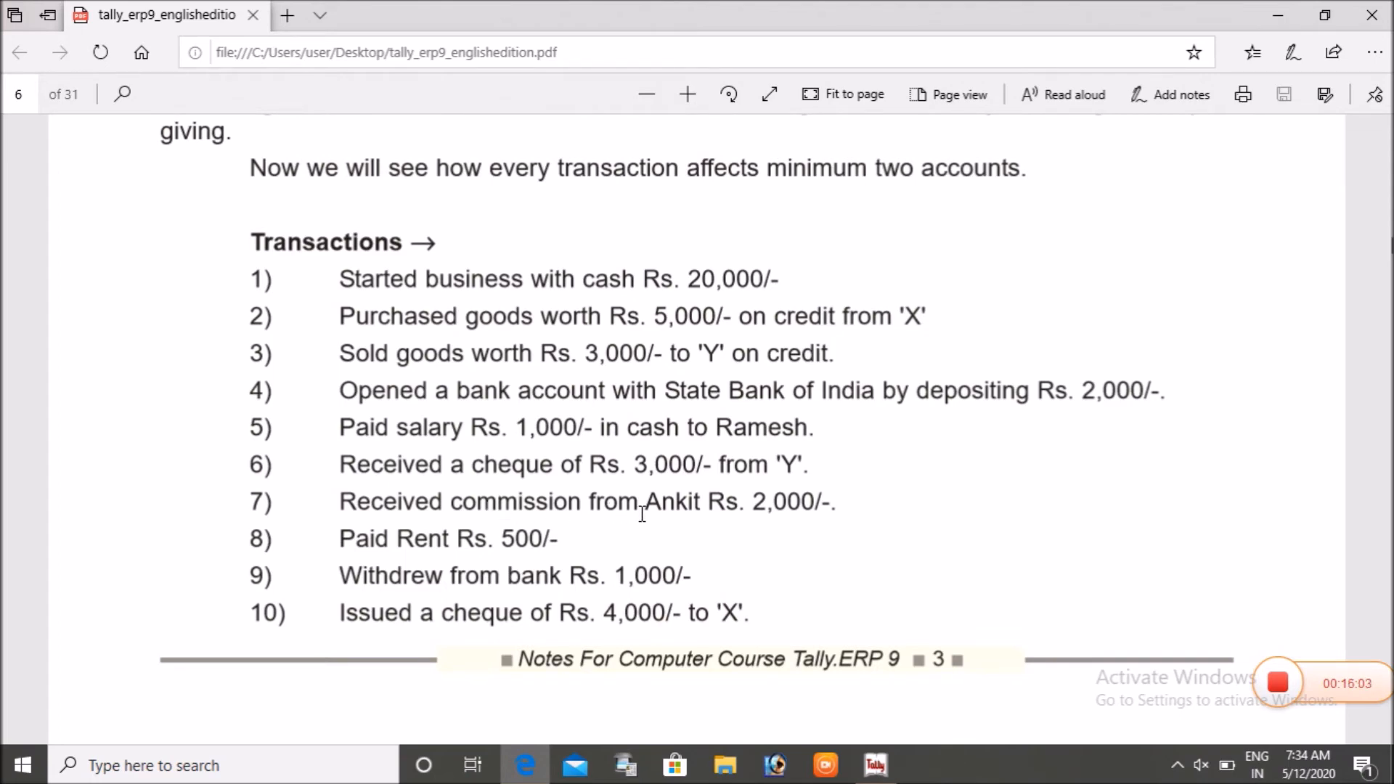
pyautogui.hotkey('alt', 'Tab')
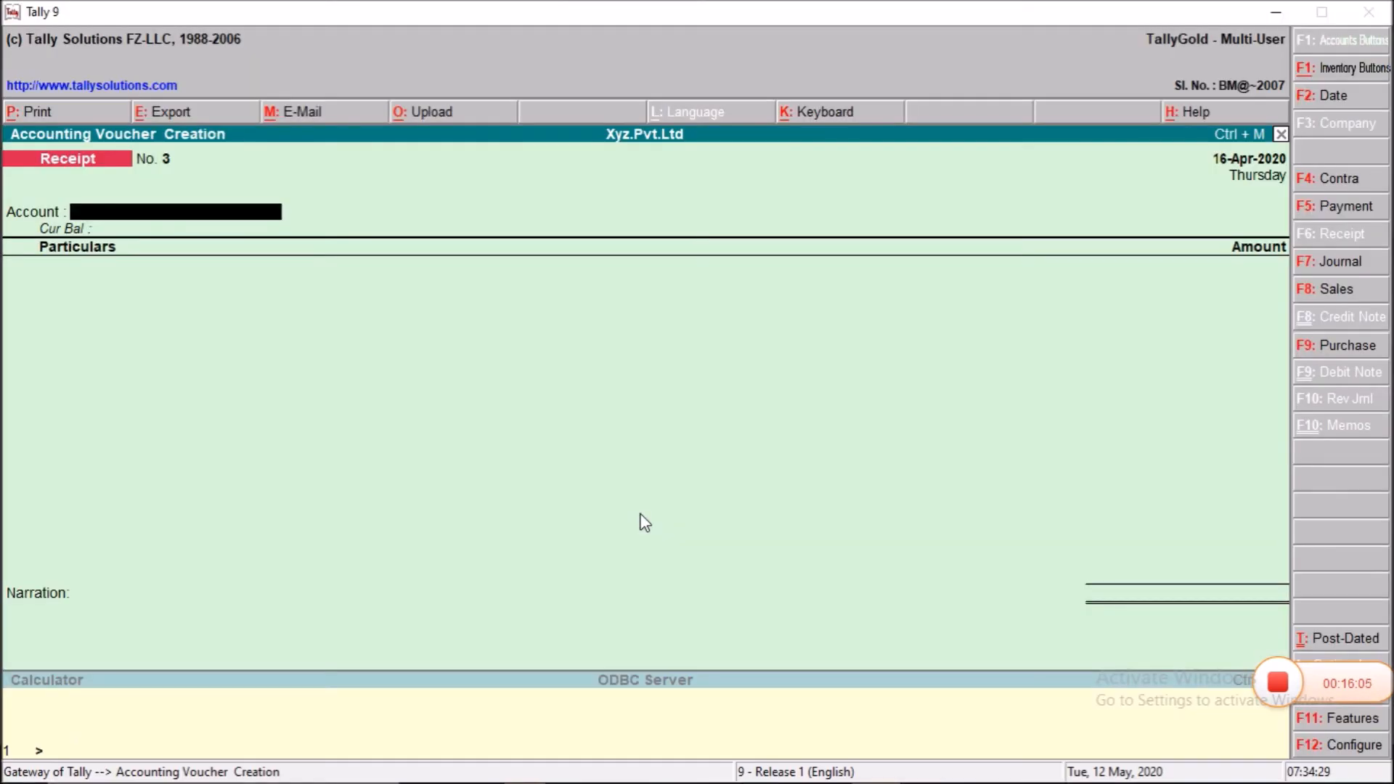
pyautogui.press('F7')
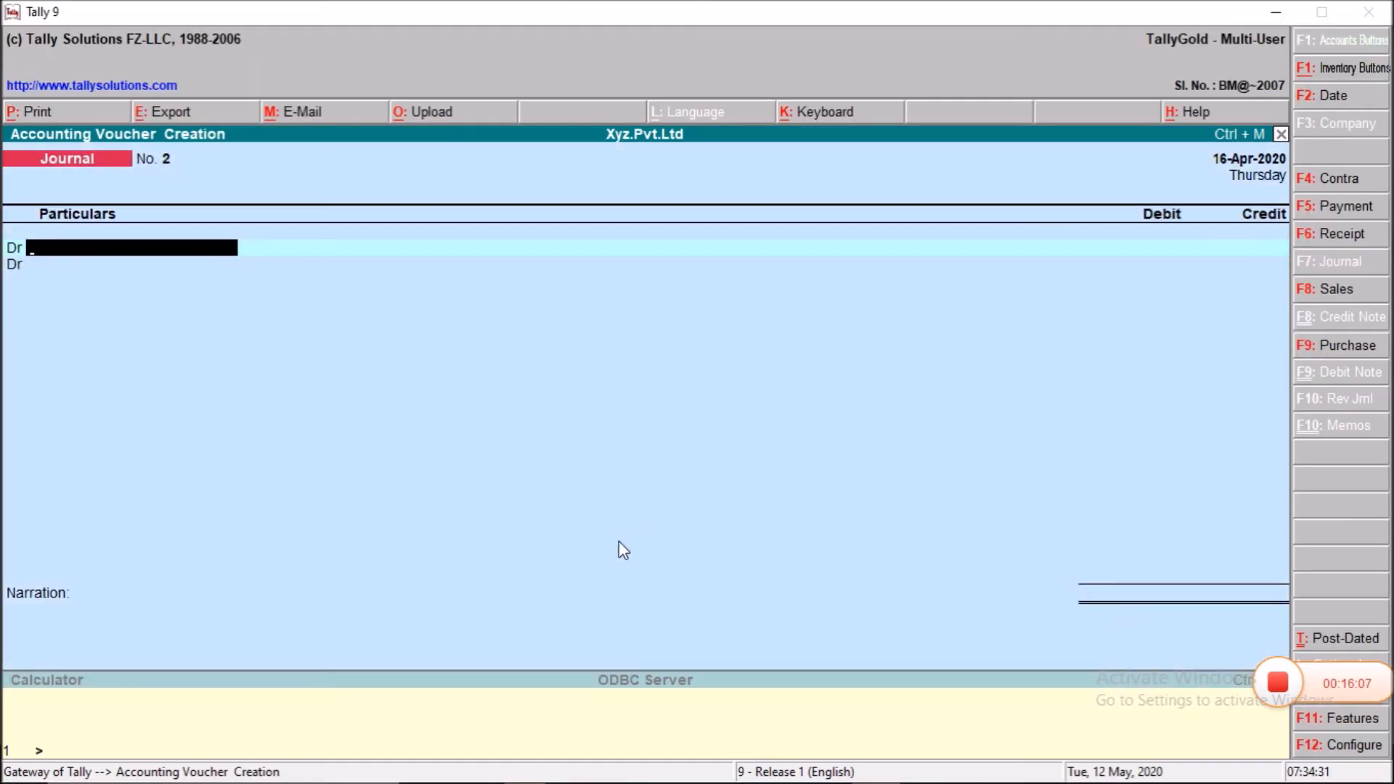
pyautogui.press('Return')
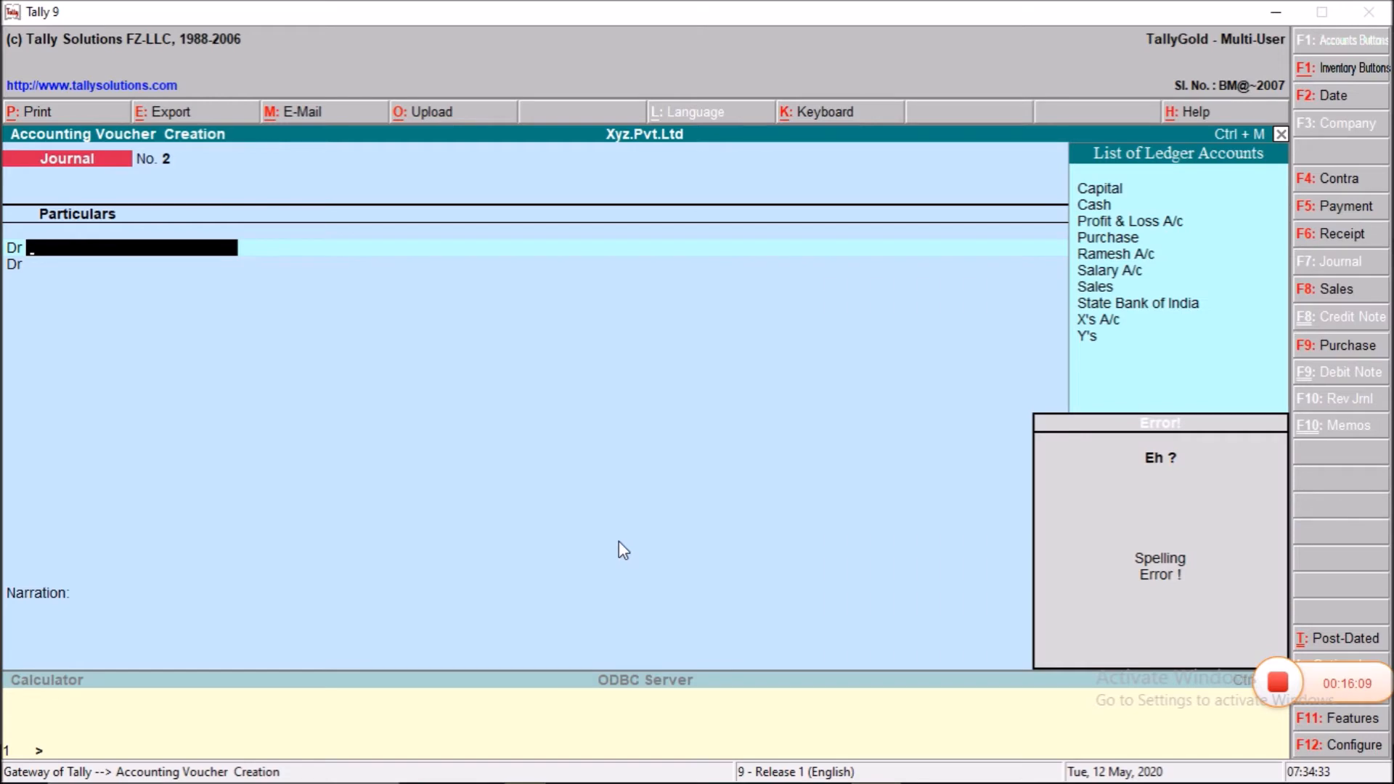
# Create a ledger with the commission payer's name from the journal voucher's debit line, keeping all its default settings
pyautogui.hotkey('alt', 'c')
pyautogui.write('Ankit')
pyautogui.press('Return')
pyautogui.press('Return')
pyautogui.press('Return')
pyautogui.press('Return')
pyautogui.press('Return')
pyautogui.press('Return')
pyautogui.press('Return')
pyautogui.press('Return')
pyautogui.press('Return')
pyautogui.press('Return')
pyautogui.press('Return')
pyautogui.press('Return')
pyautogui.press('Return')
pyautogui.press('Return')
pyautogui.press('Return')
pyautogui.press('Return')
pyautogui.press('Return')
pyautogui.press('Return')
pyautogui.press('Return')
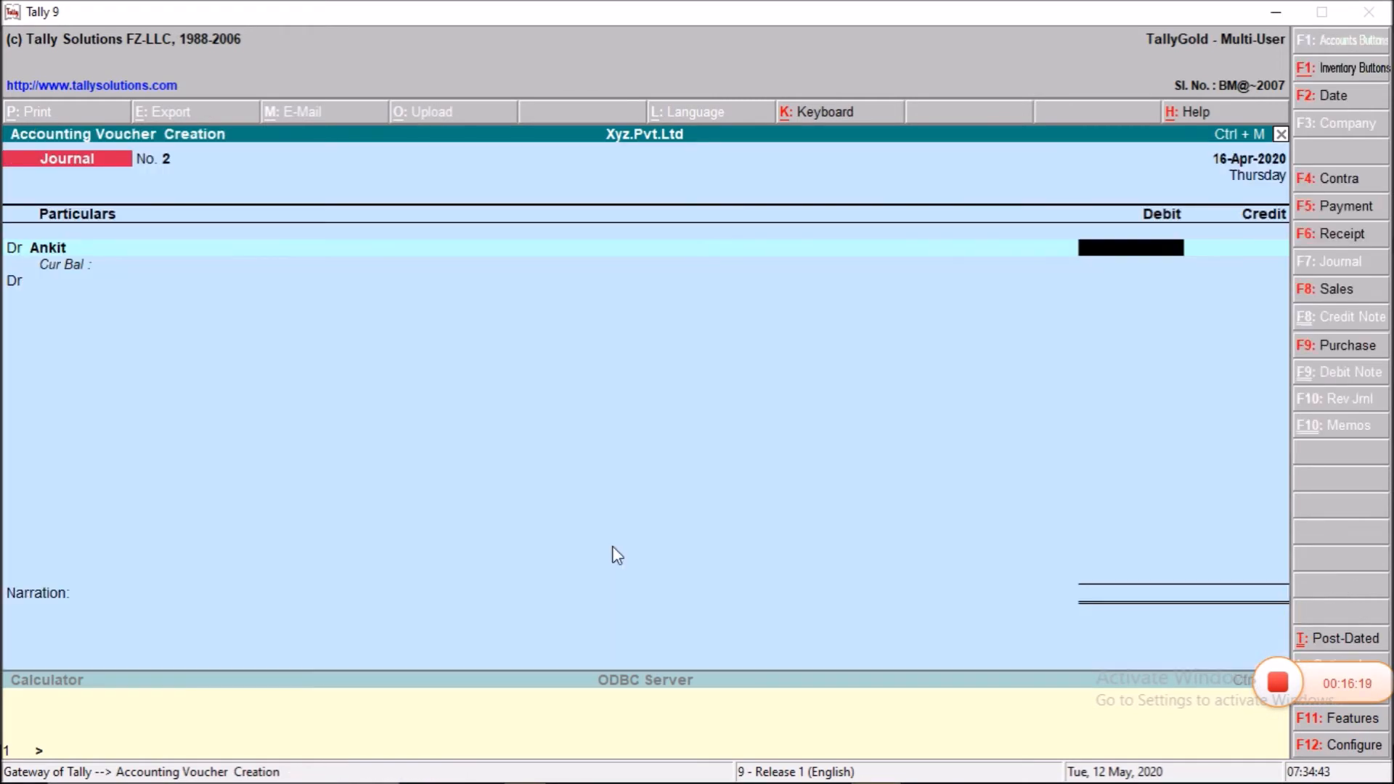
# Check the commission amount in the PDF notes and debit the payer's ledger with 2000 in the journal voucher
pyautogui.hotkey('alt', 'Tab')
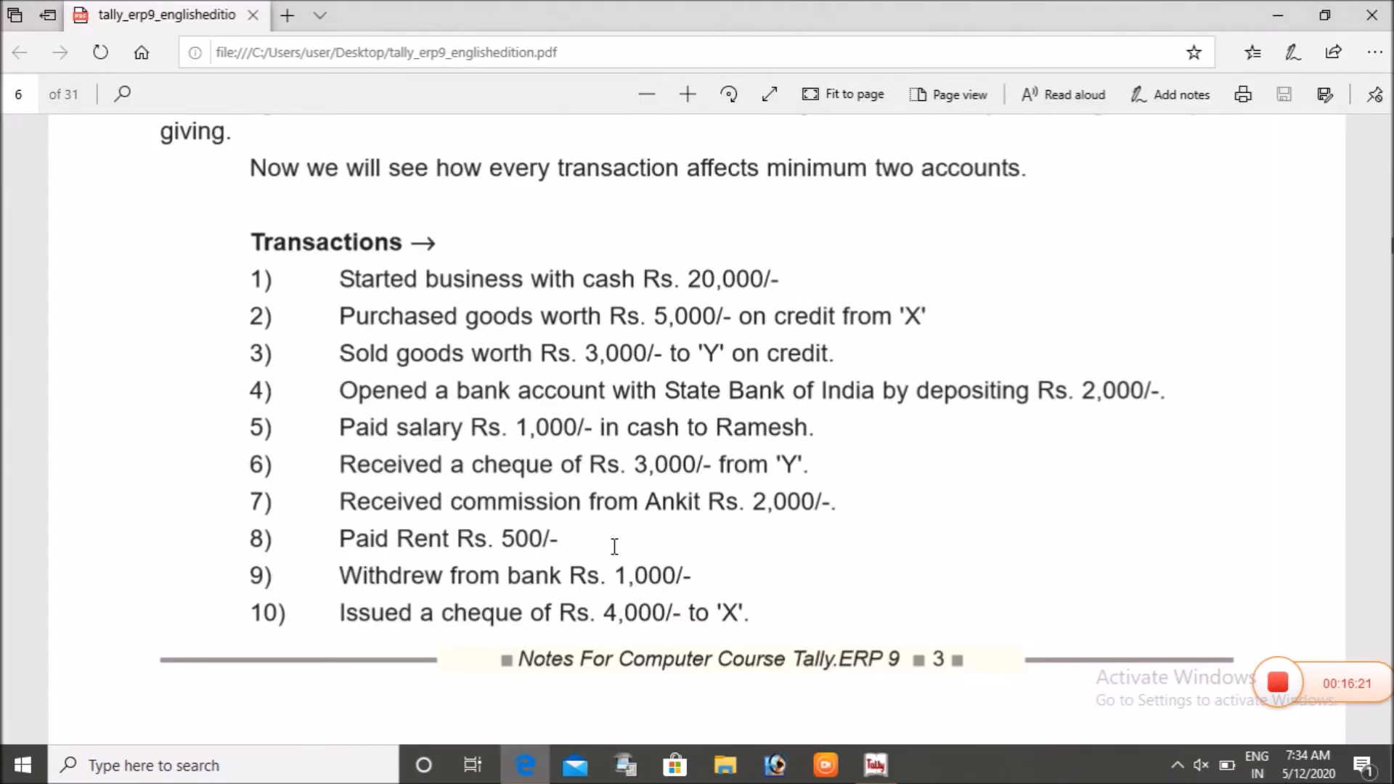
pyautogui.hotkey('alt', 'Tab')
pyautogui.write('2000')
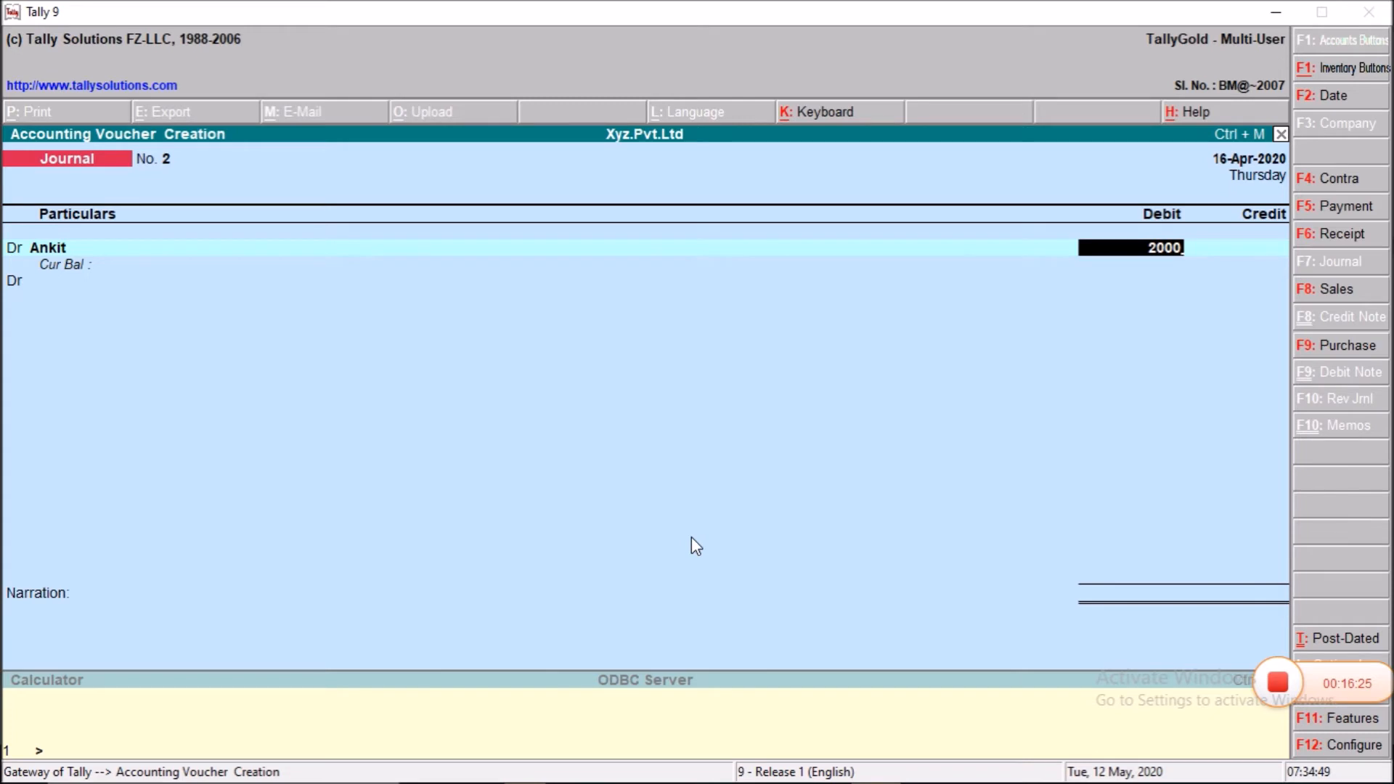
pyautogui.press('Return')
# Add a credit line to the journal voucher and start a new ledger named Commission from it
pyautogui.write('c')
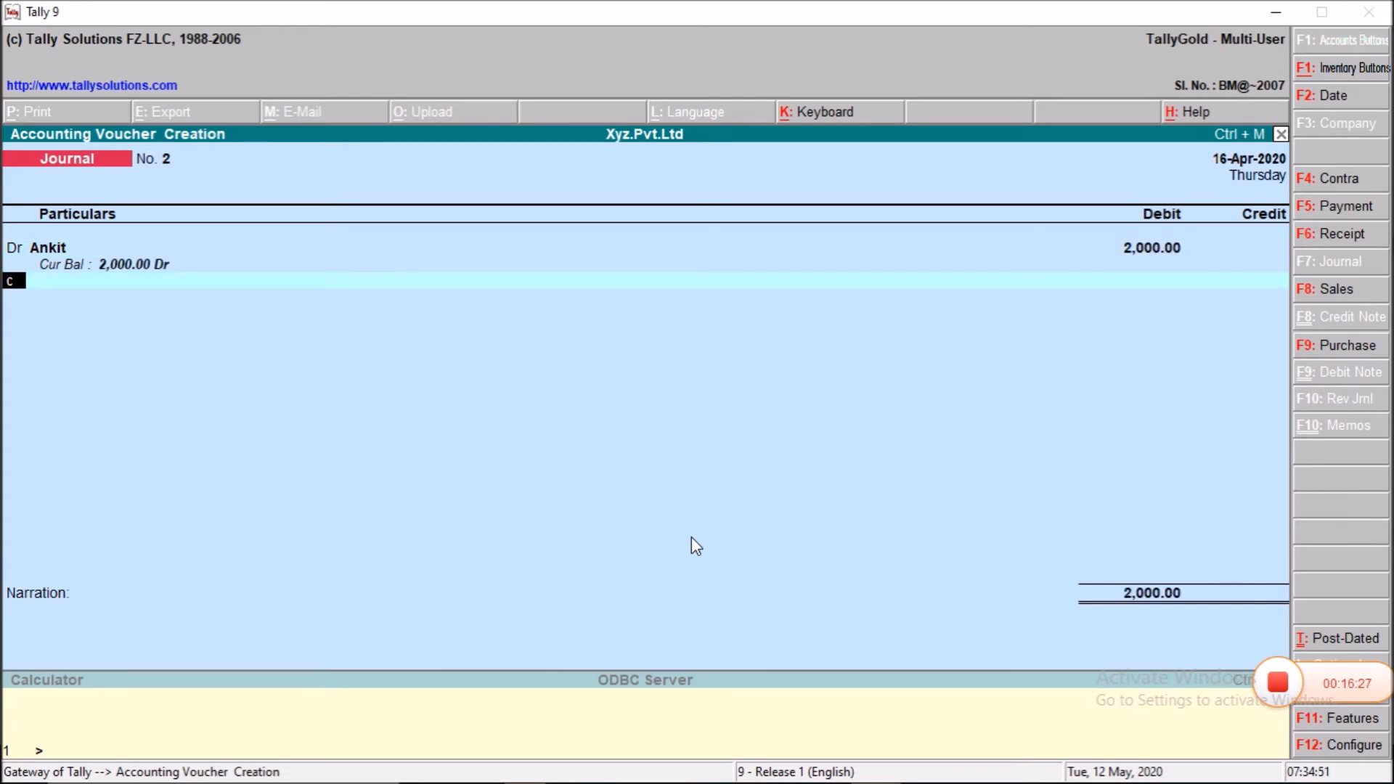
pyautogui.press('Return')
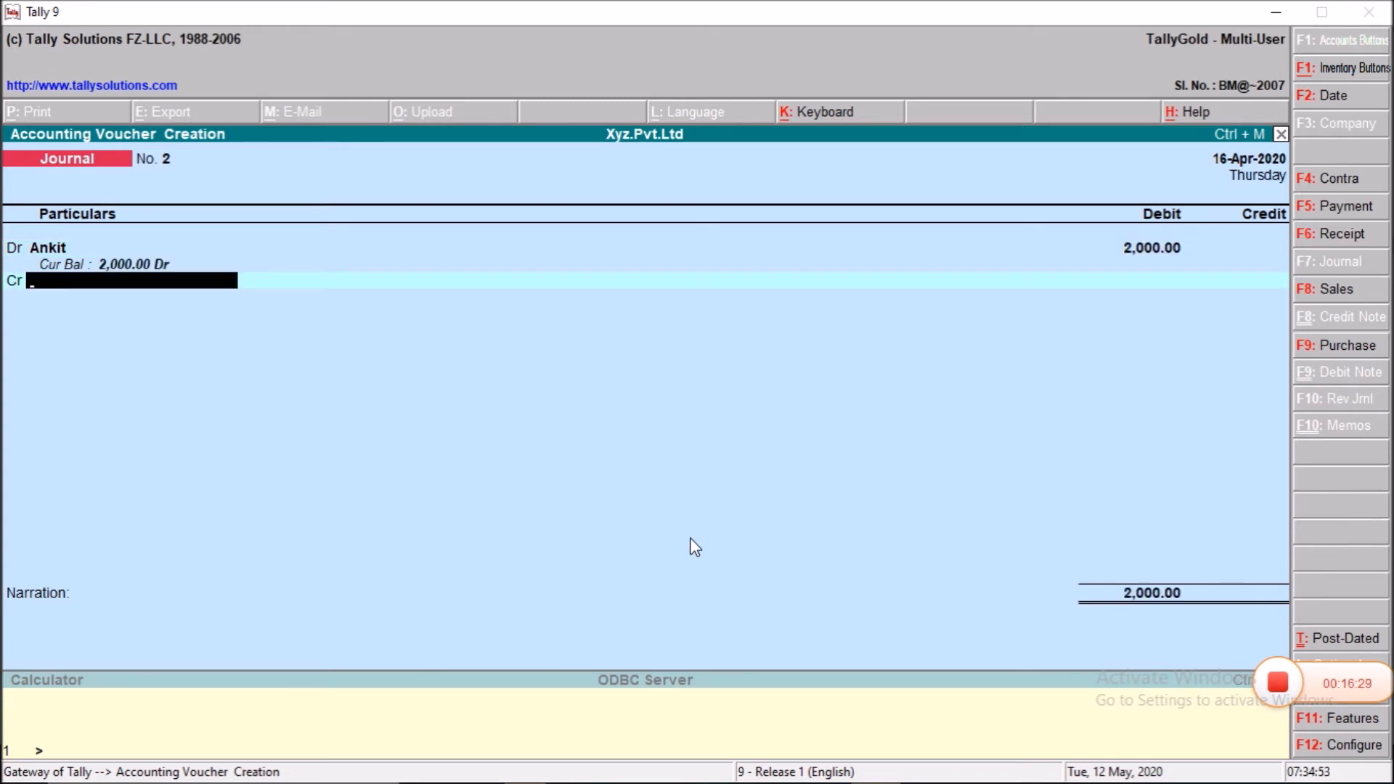
pyautogui.hotkey('alt', 'c')
pyautogui.write('Commission')
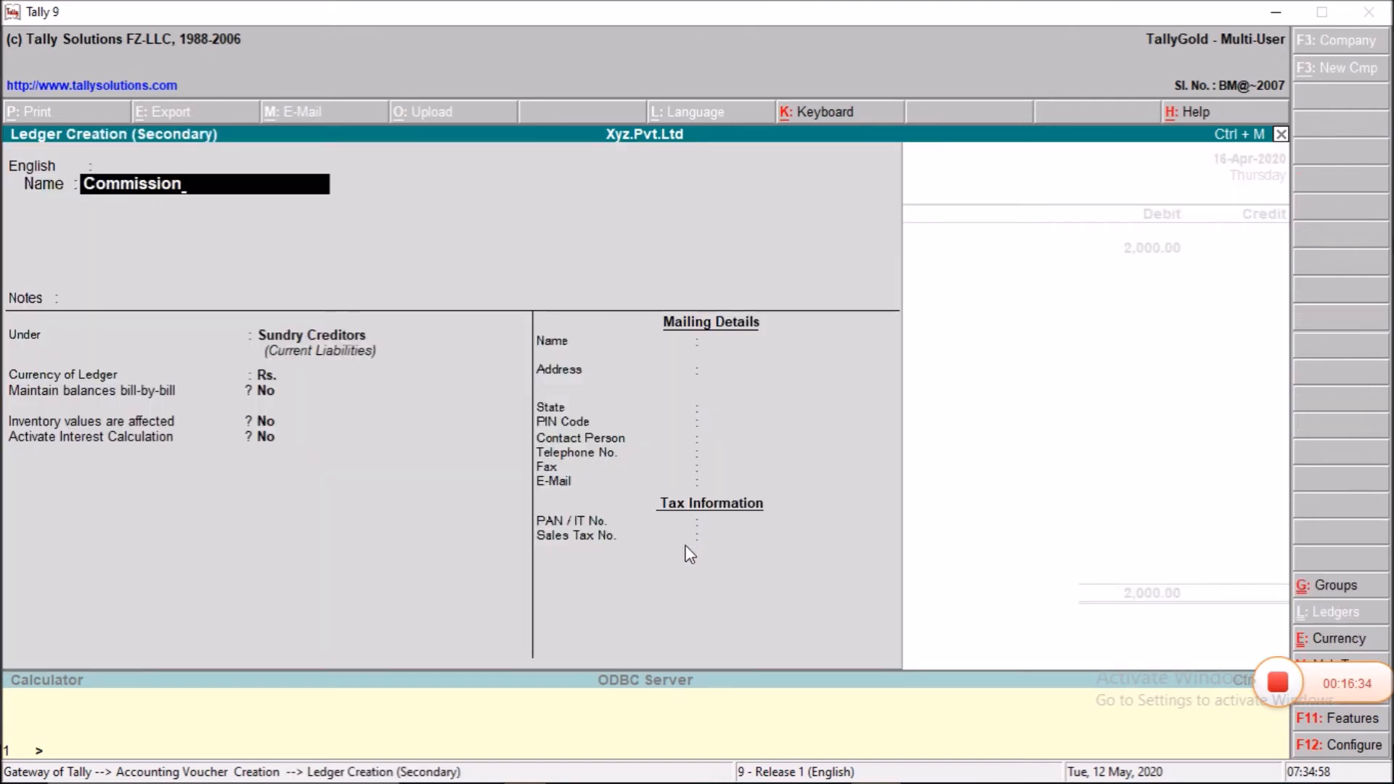
pyautogui.press('Return')
pyautogui.press('Return')
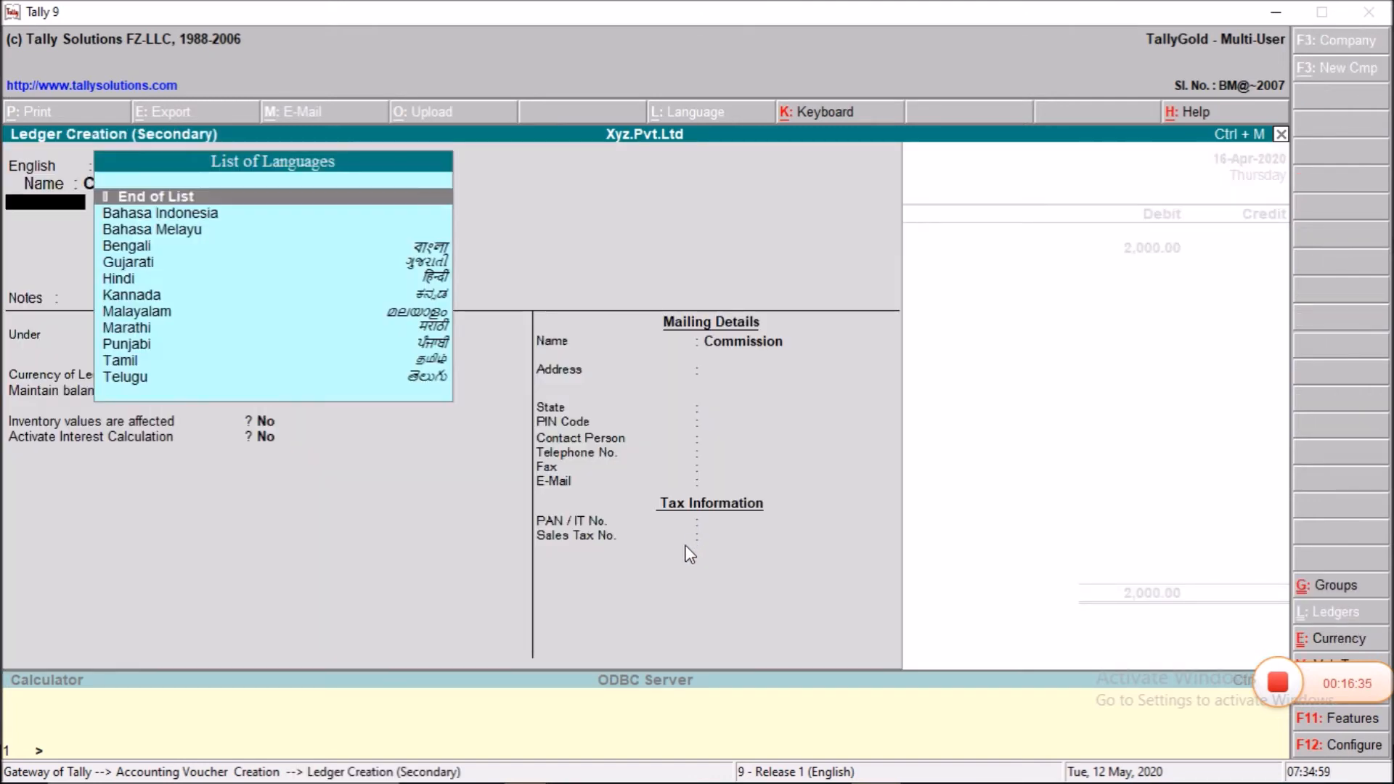
pyautogui.press('Return')
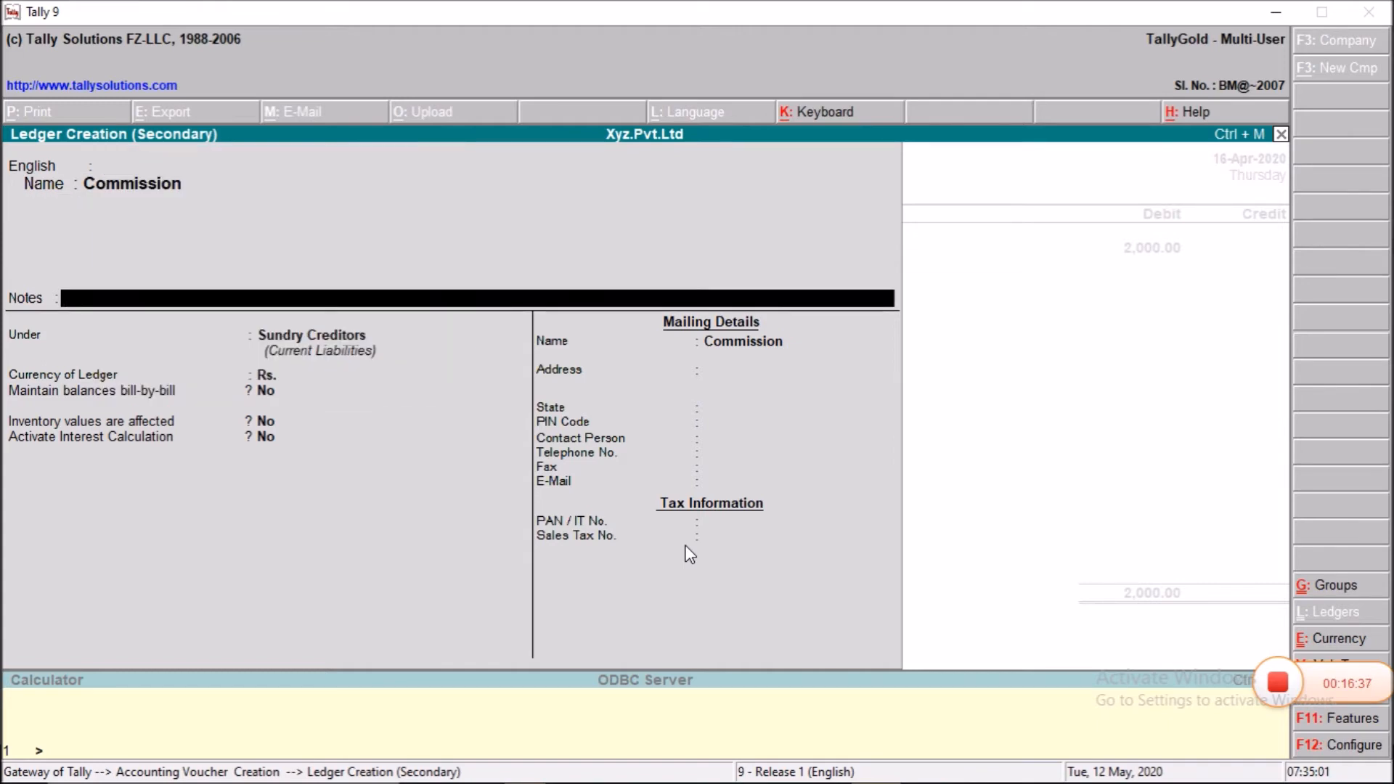
# Place the Commission ledger under Indirect Incomes, keep its other default settings, and credit it with the voucher's balancing amount
pyautogui.press('Return')
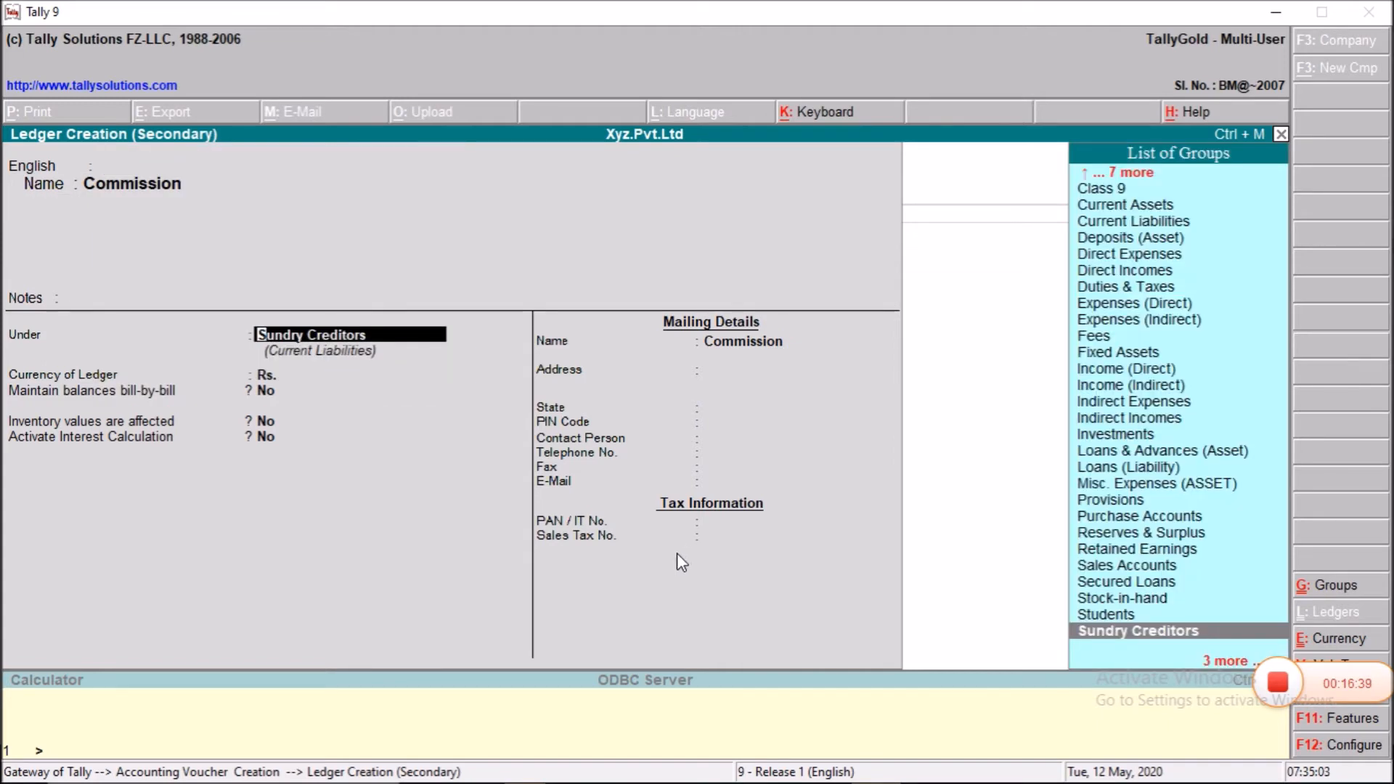
pyautogui.write('In')
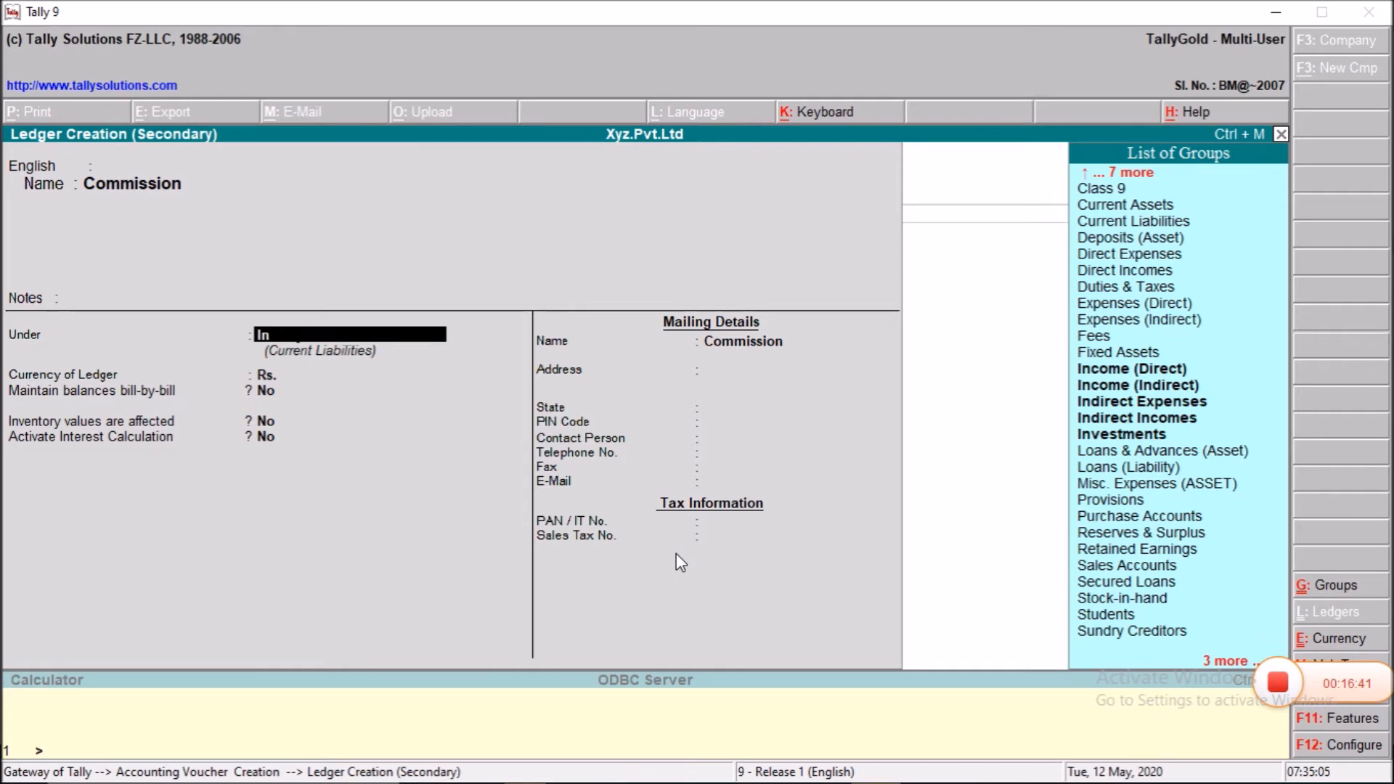
pyautogui.press('Down')
pyautogui.press('Down')
pyautogui.press('Down')
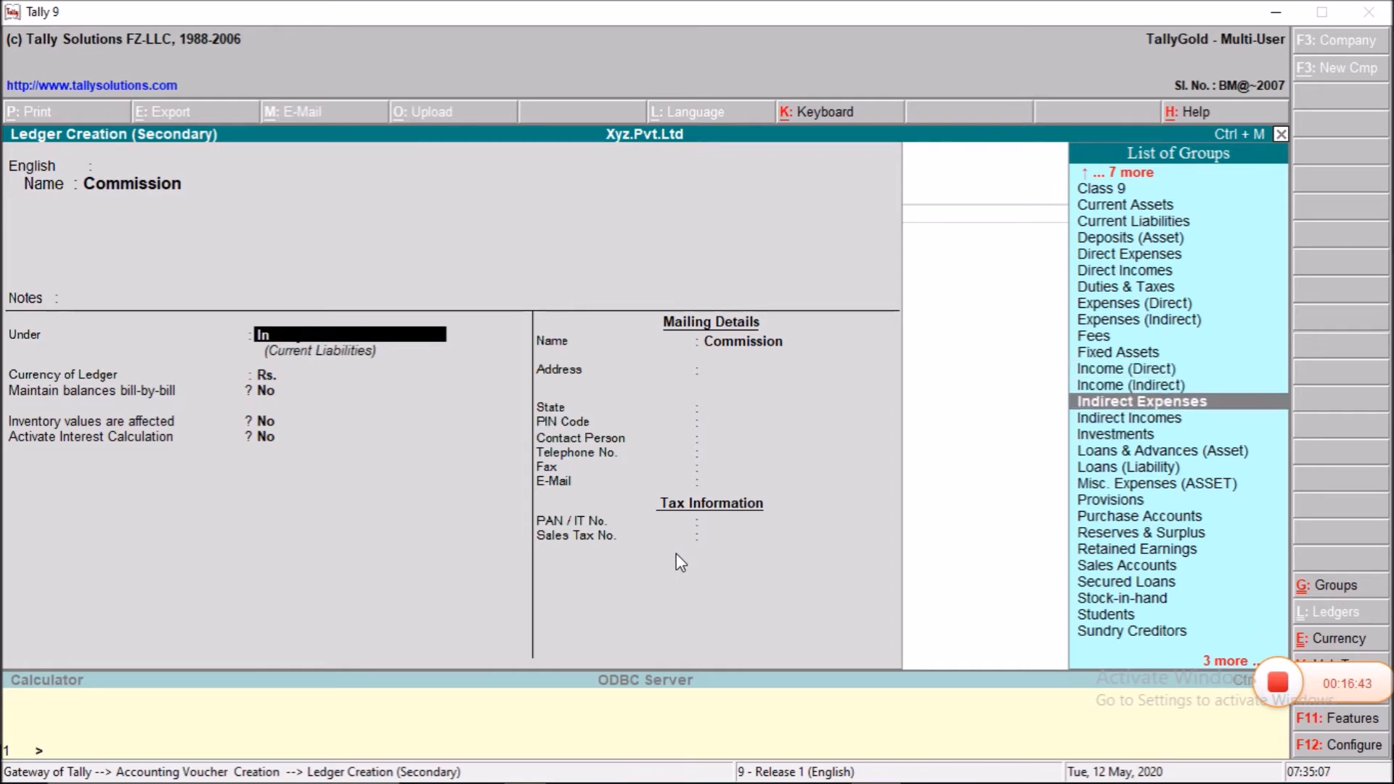
pyautogui.press('Return')
pyautogui.press('Return')
pyautogui.press('Return')
pyautogui.press('Return')
pyautogui.press('Return')
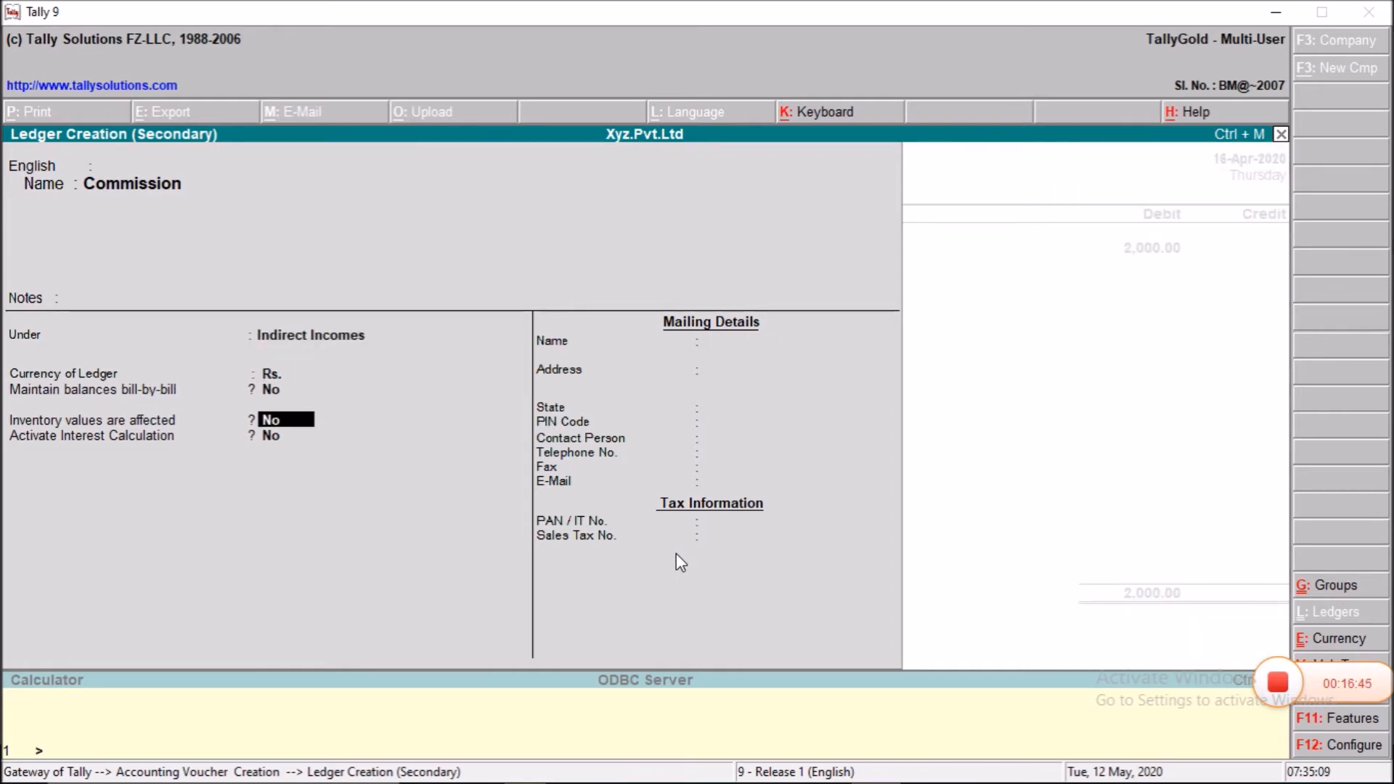
pyautogui.press('Return')
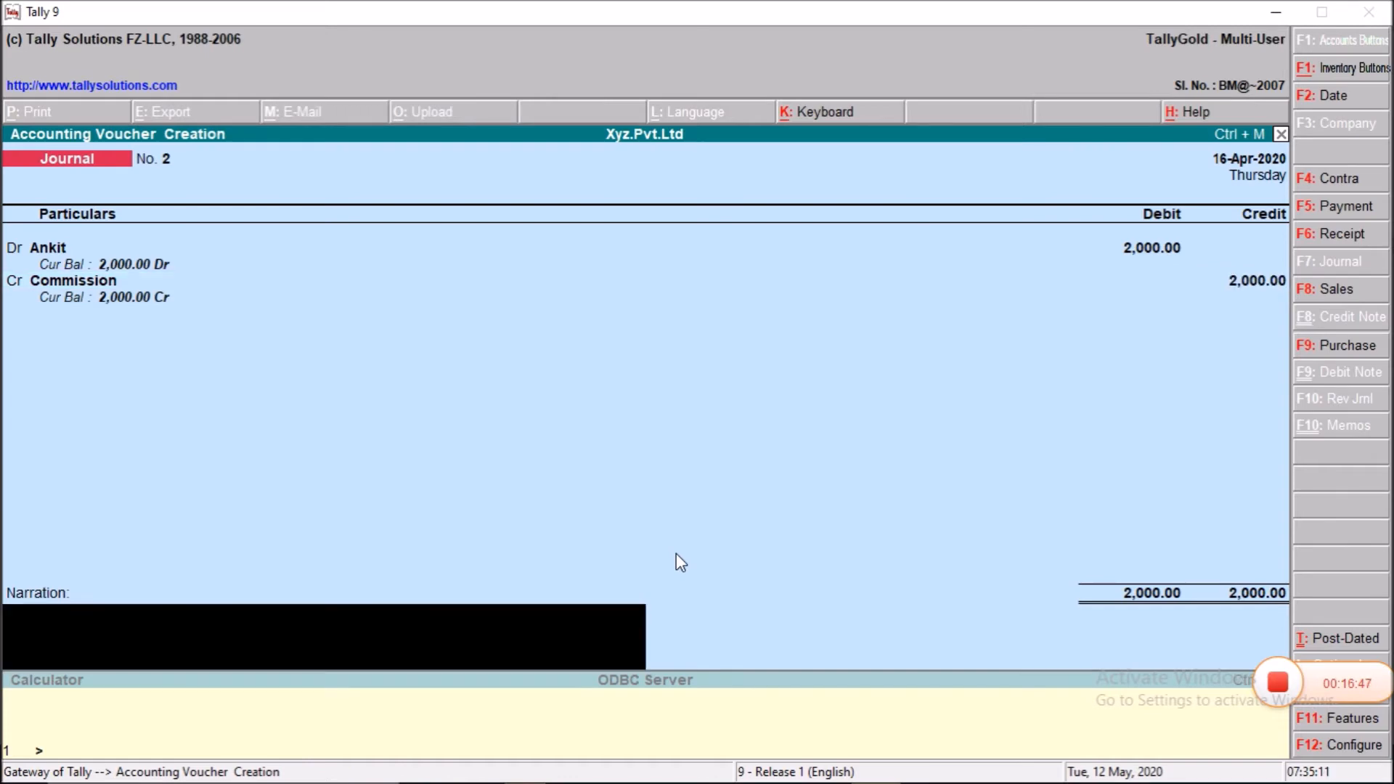
# Date the commission journal voucher 17-4-2020 and save it without a narration
pyautogui.press('F2')
pyautogui.write('17-4-2020')
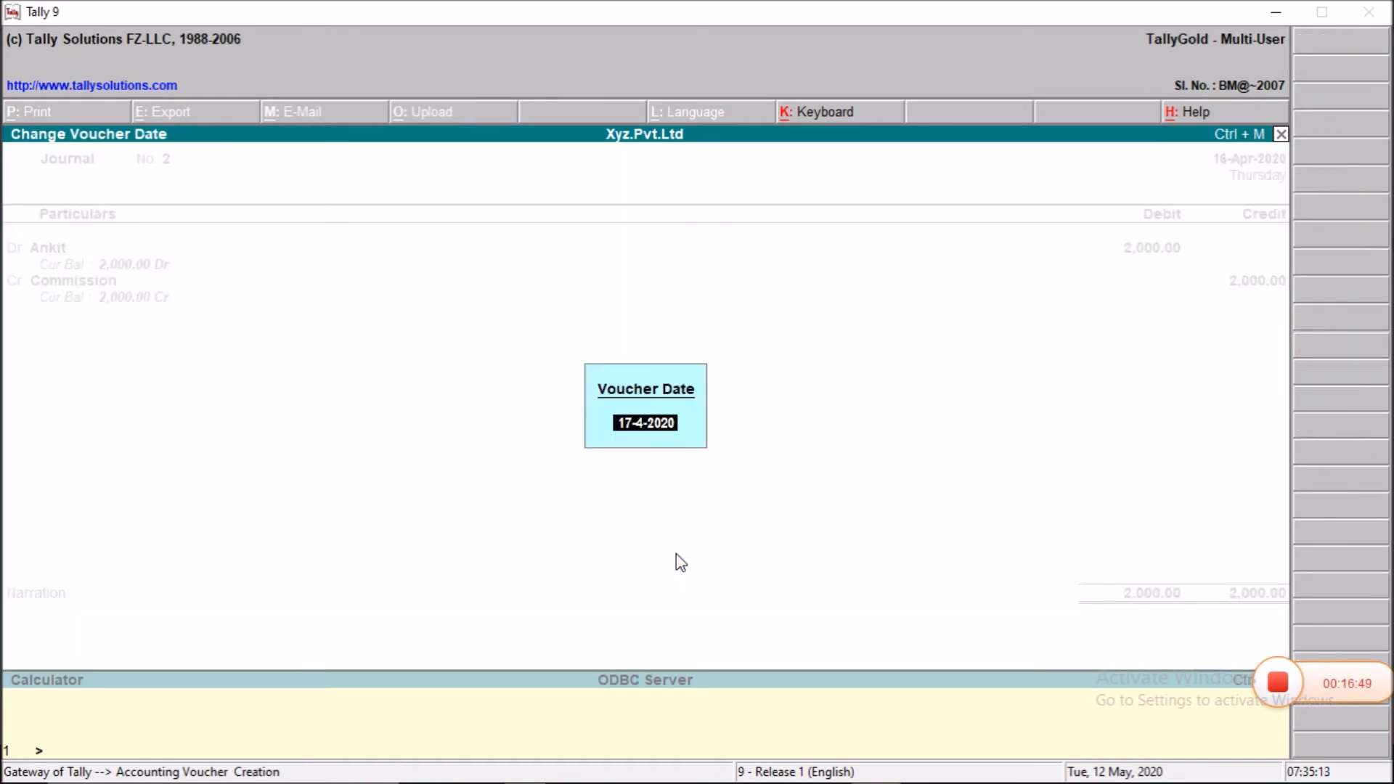
pyautogui.press('Return')
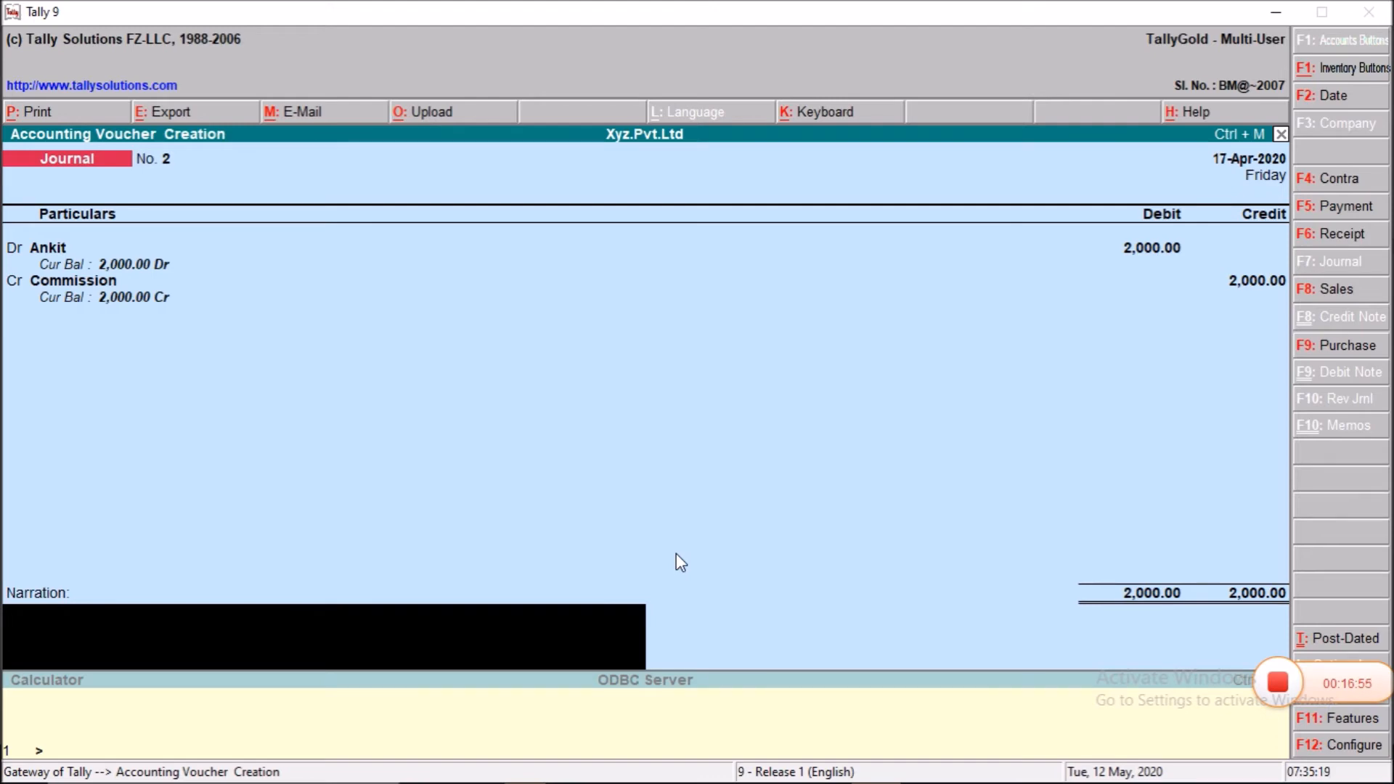
pyautogui.press('Return')
pyautogui.press('Return')
# Check the commission transaction in the PDF notes, and start a receipt voucher with Cash as the account
pyautogui.hotkey('alt', 'Tab')
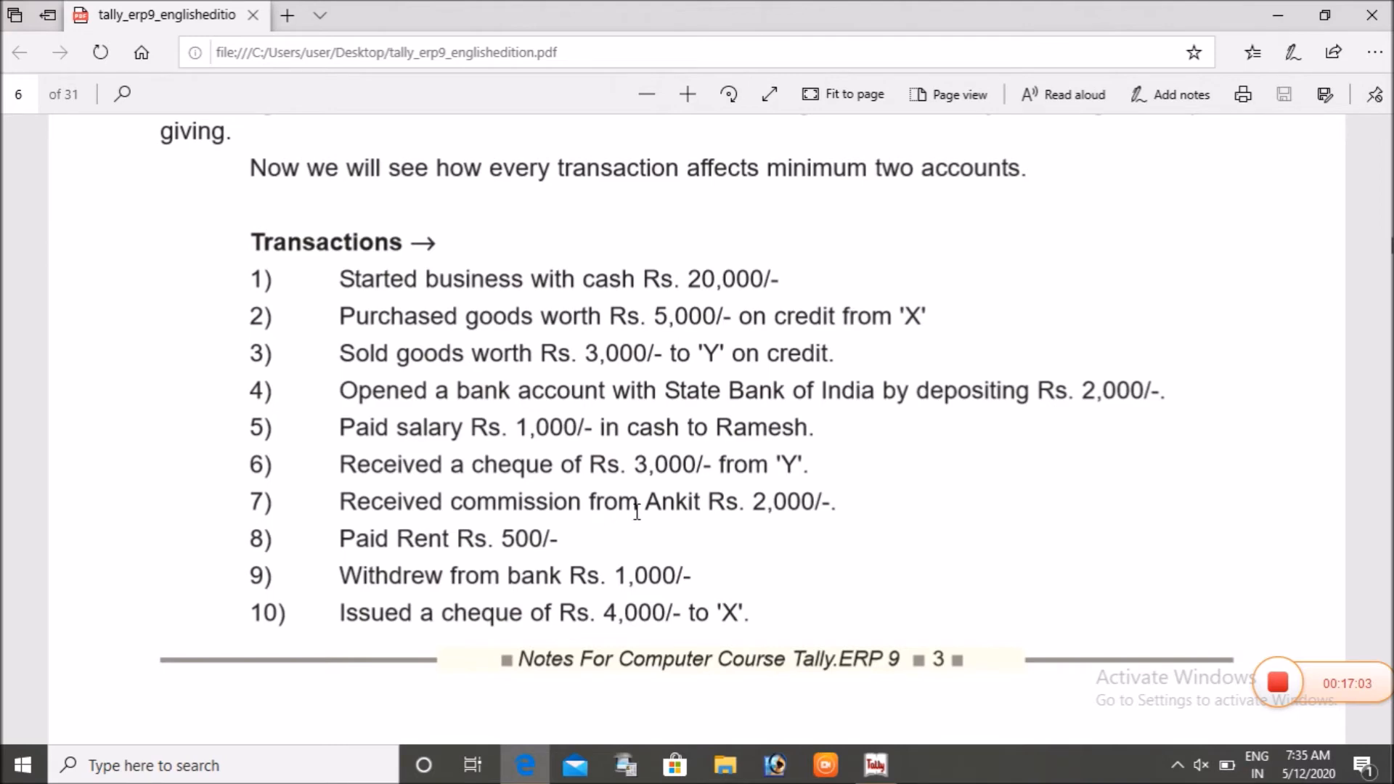
pyautogui.hotkey('alt', 'Tab')
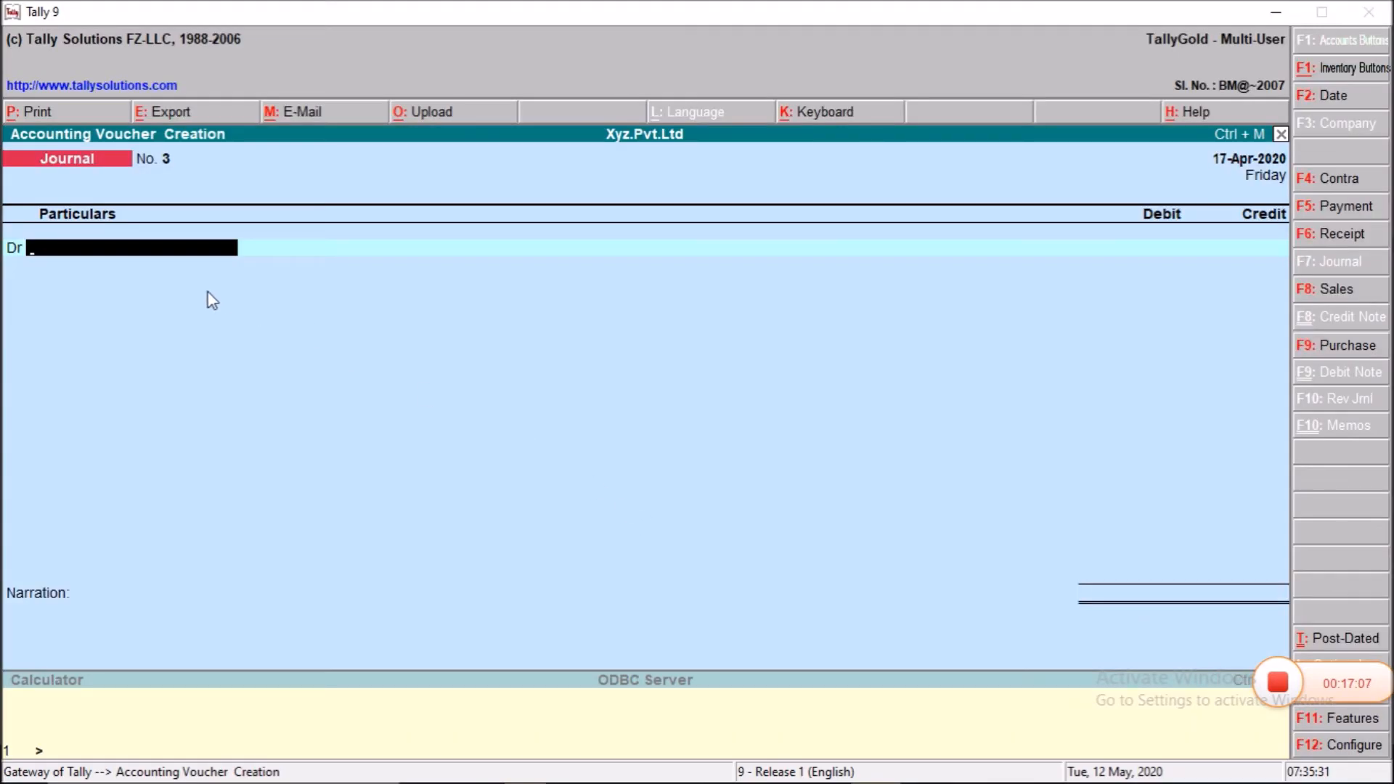
pyautogui.press('F6')
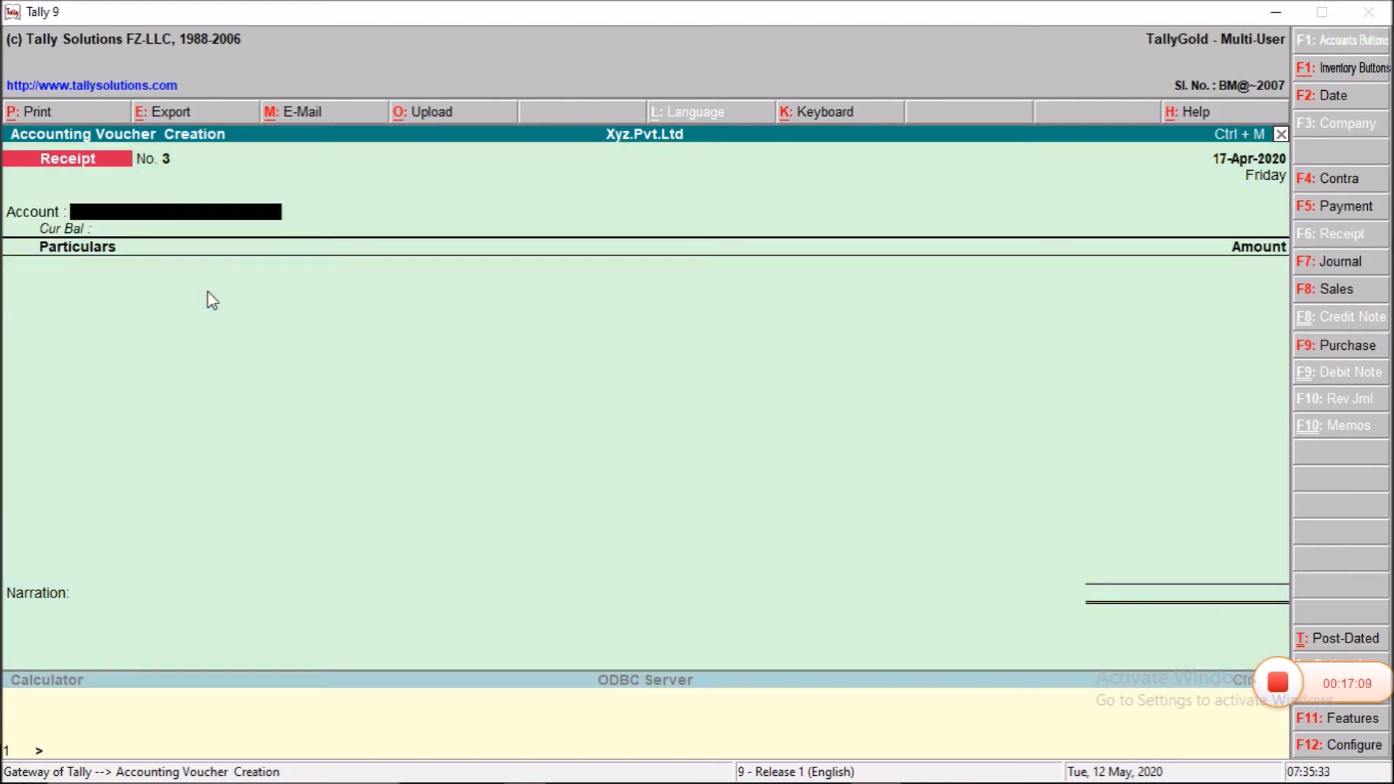
pyautogui.write('Cas')
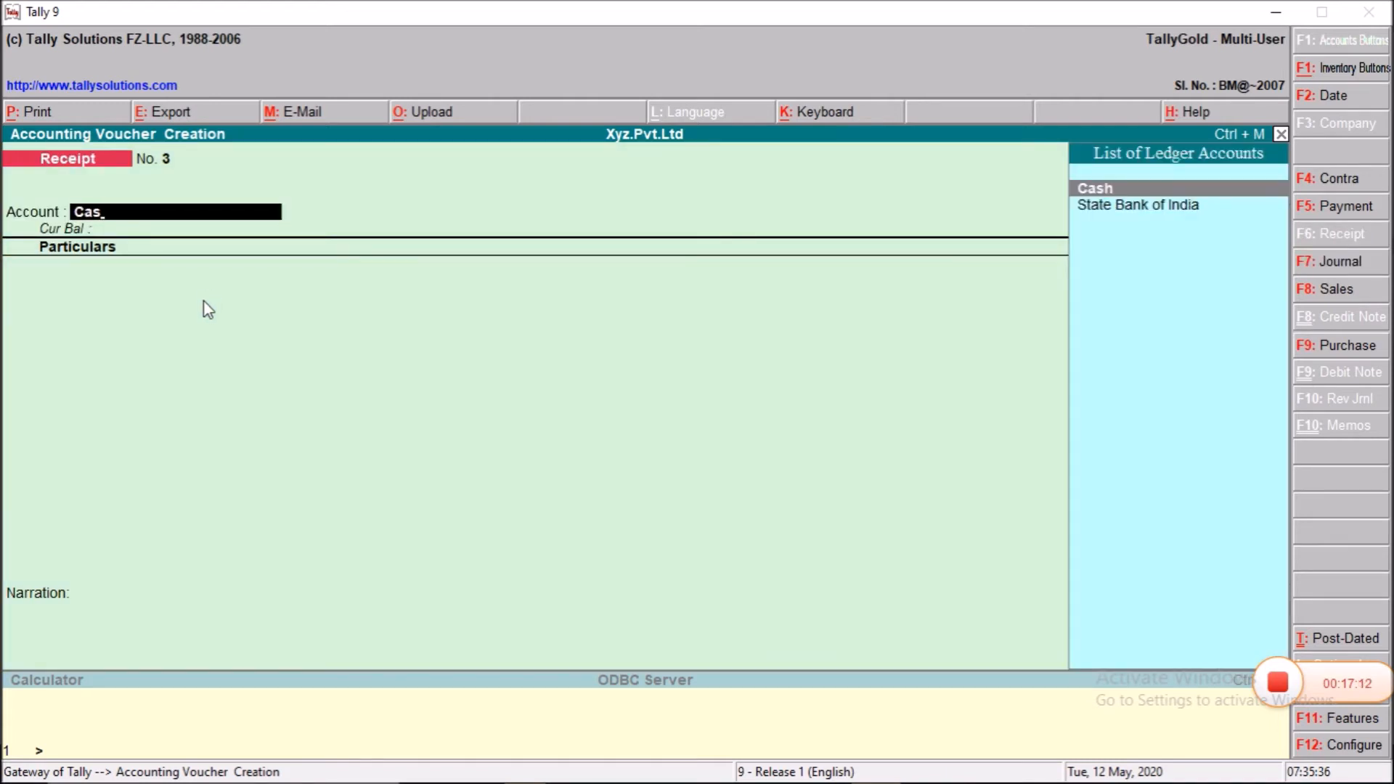
pyautogui.press('Return')
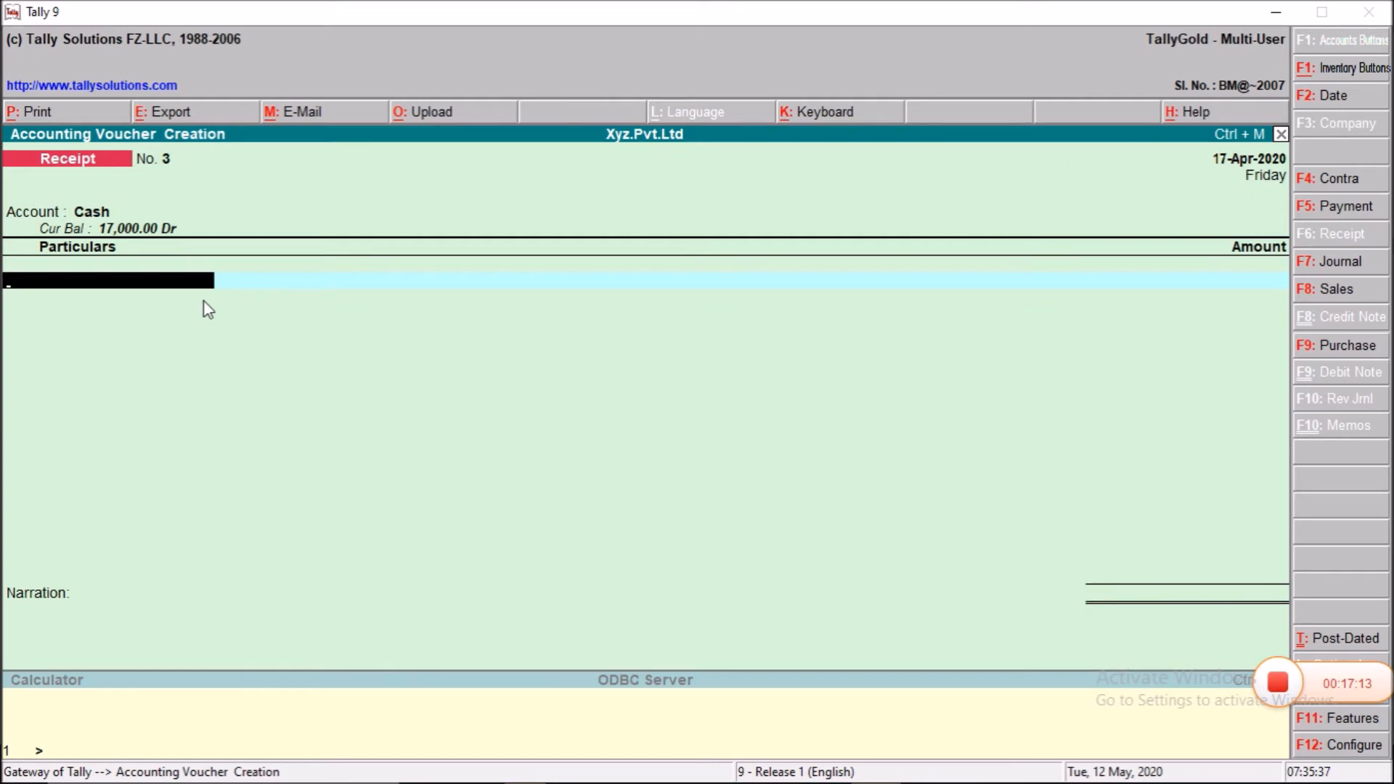
# Check the commission's payer and amount in the PDF notes, and enter the payer's ledger with 2000 in the receipt voucher
pyautogui.hotkey('alt', 'Tab')
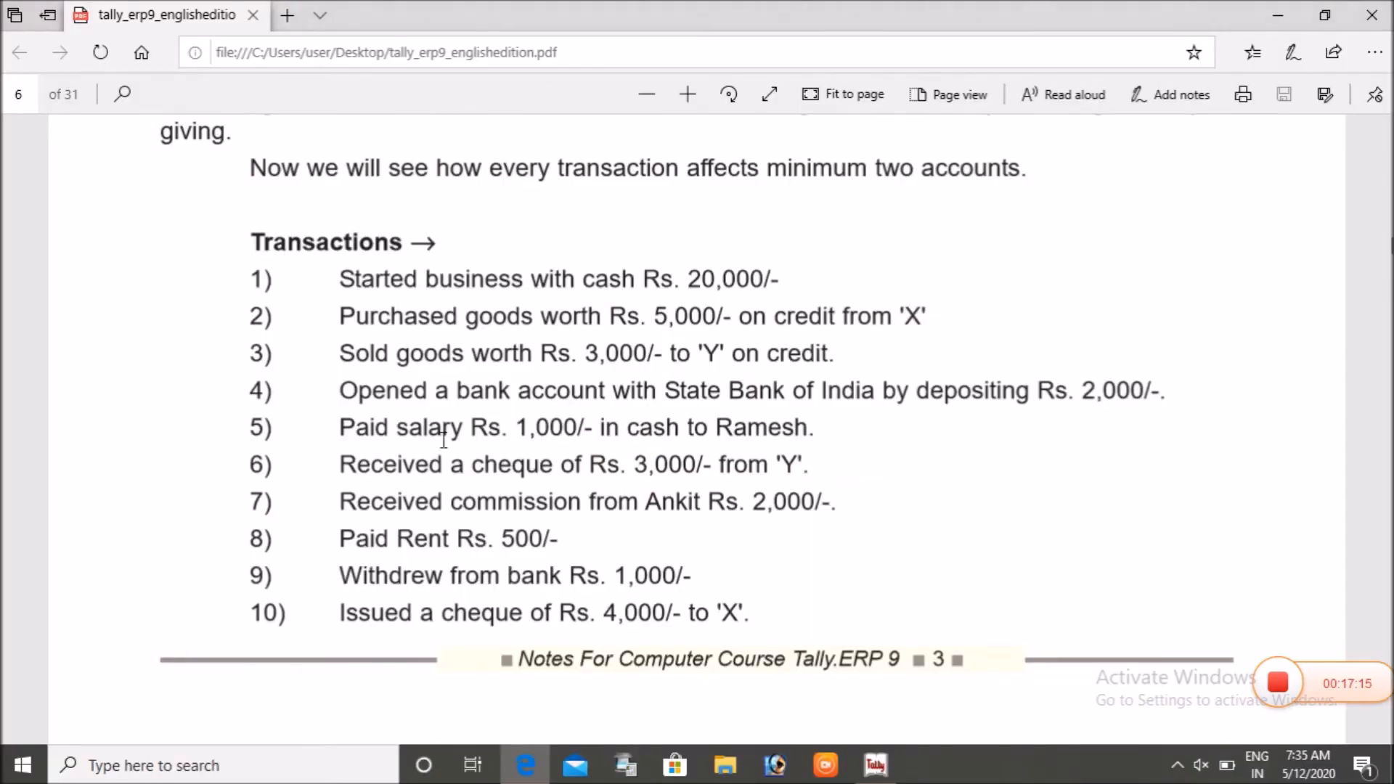
pyautogui.hotkey('alt', 'Tab')
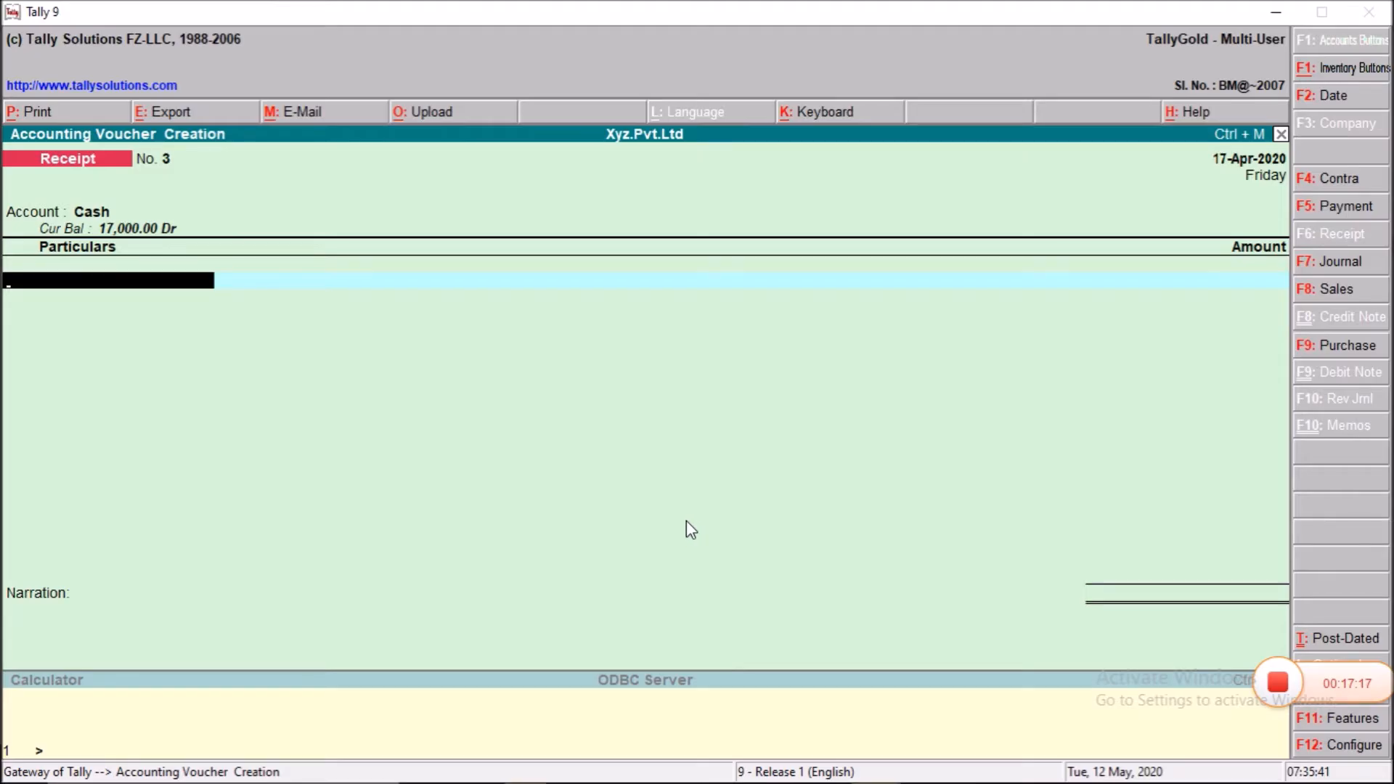
pyautogui.write('Anki')
pyautogui.press('Return')
pyautogui.hotkey('alt', 'Tab')
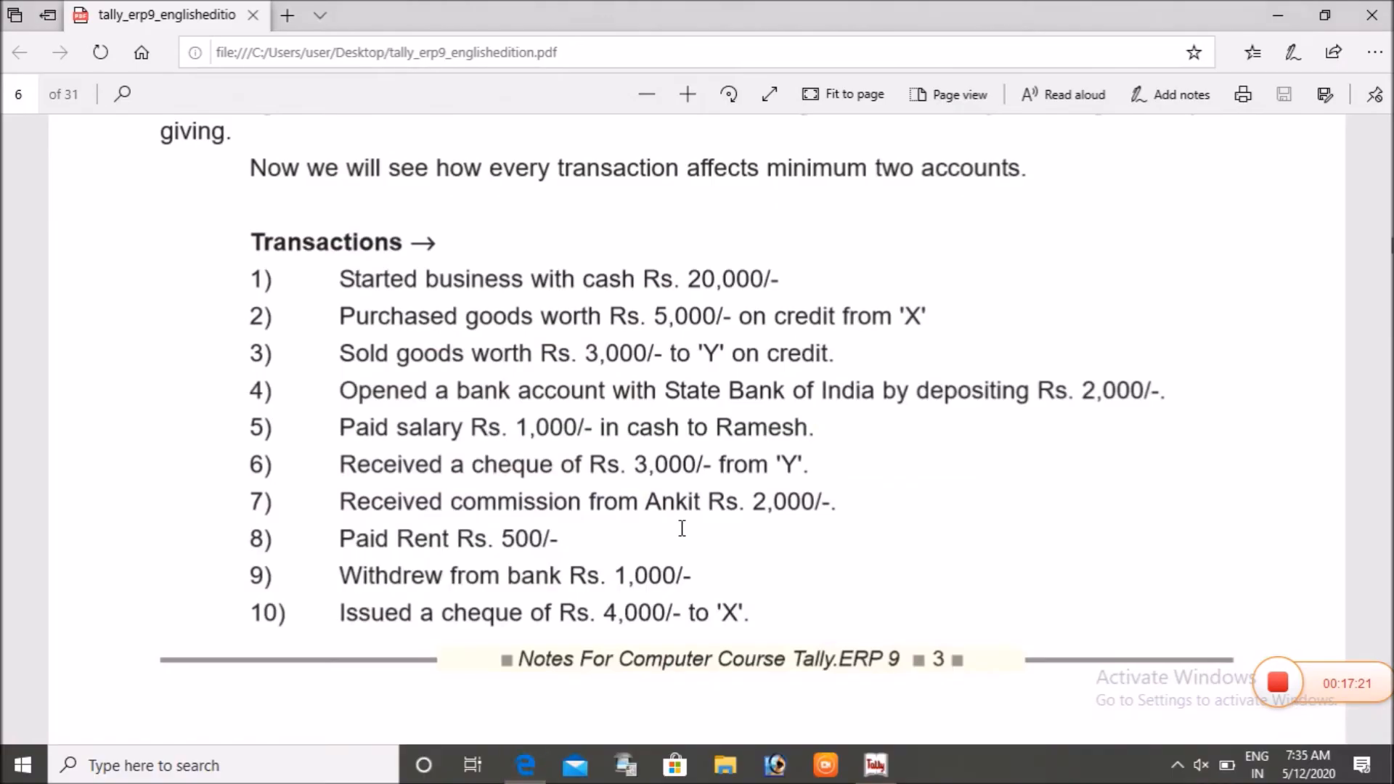
pyautogui.hotkey('alt', 'Tab')
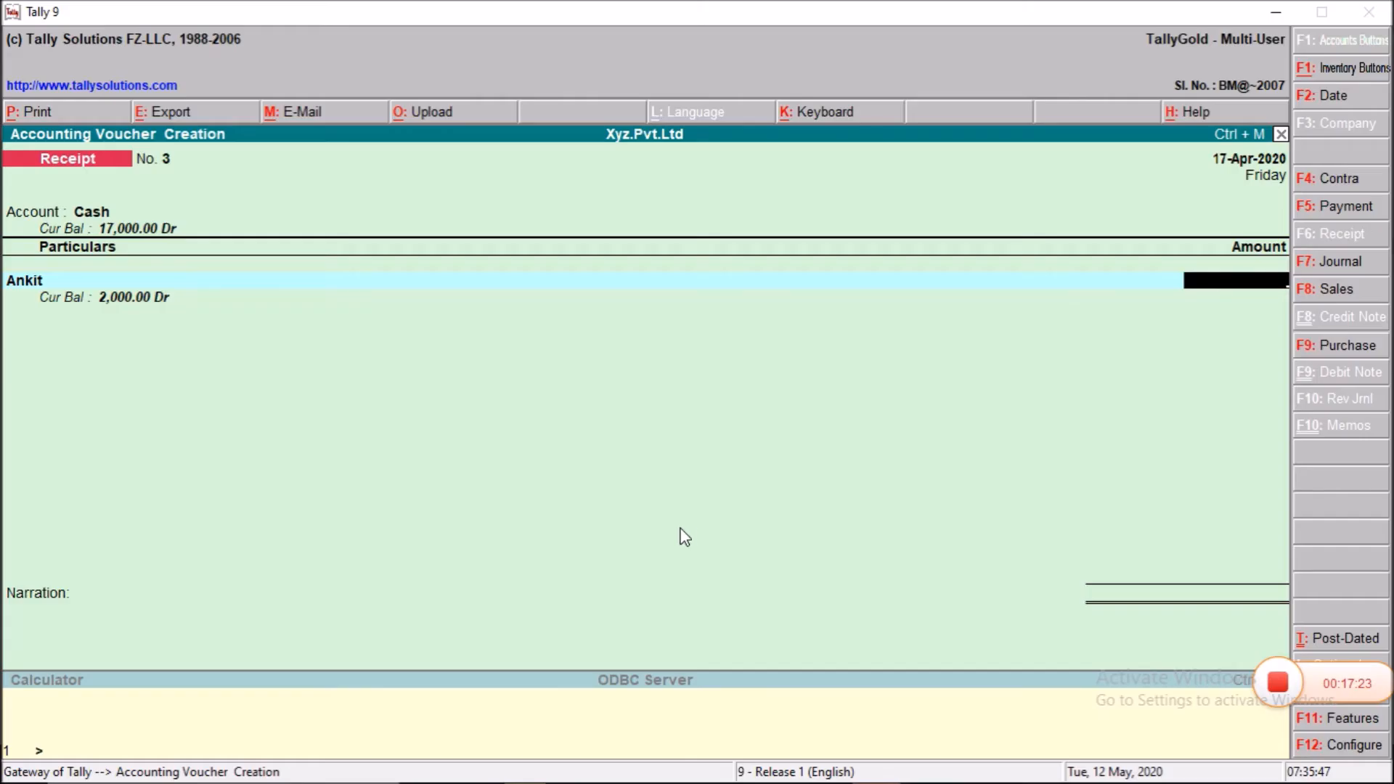
pyautogui.write('2000')
pyautogui.press('Return')
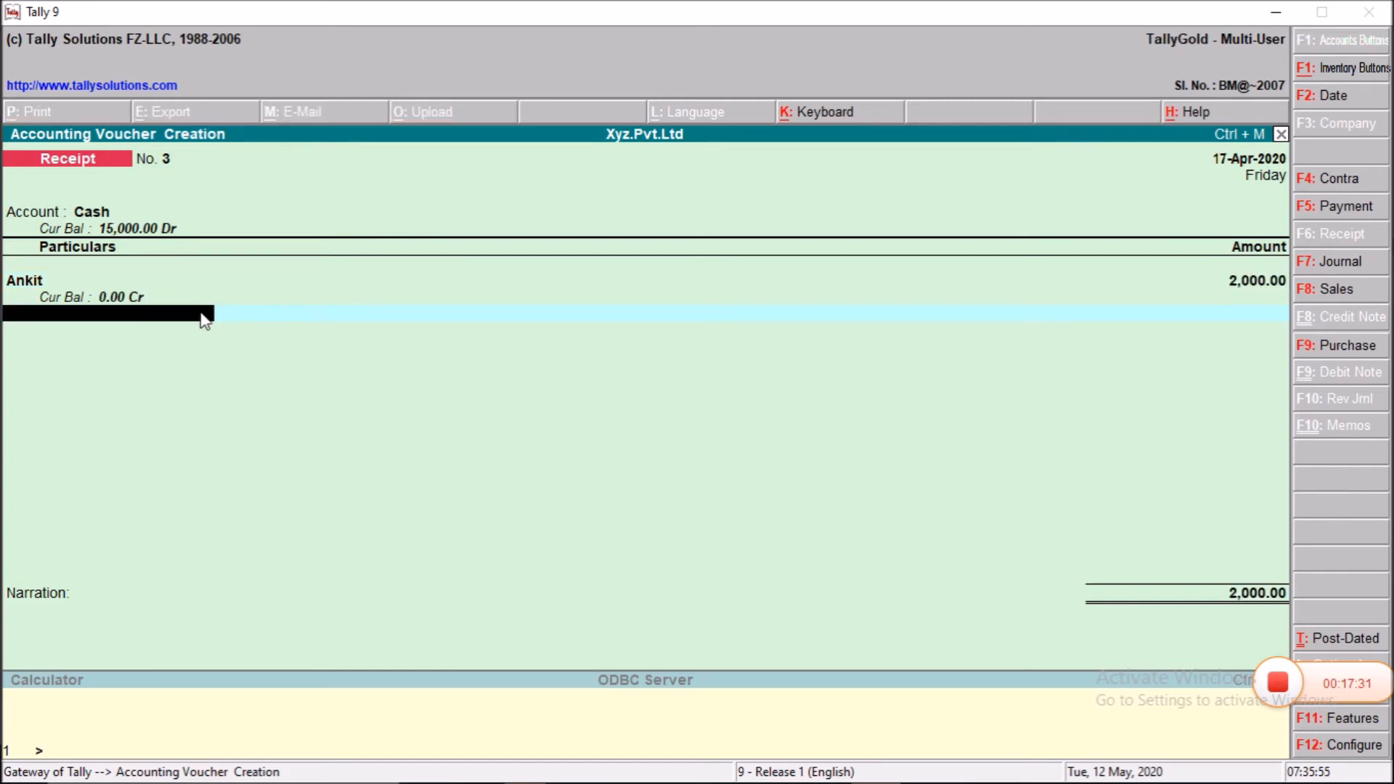
# Date the receipt voucher 18-4-2020, check the rent transaction in the PDF notes, and save the voucher without a narration
pyautogui.press('F2')
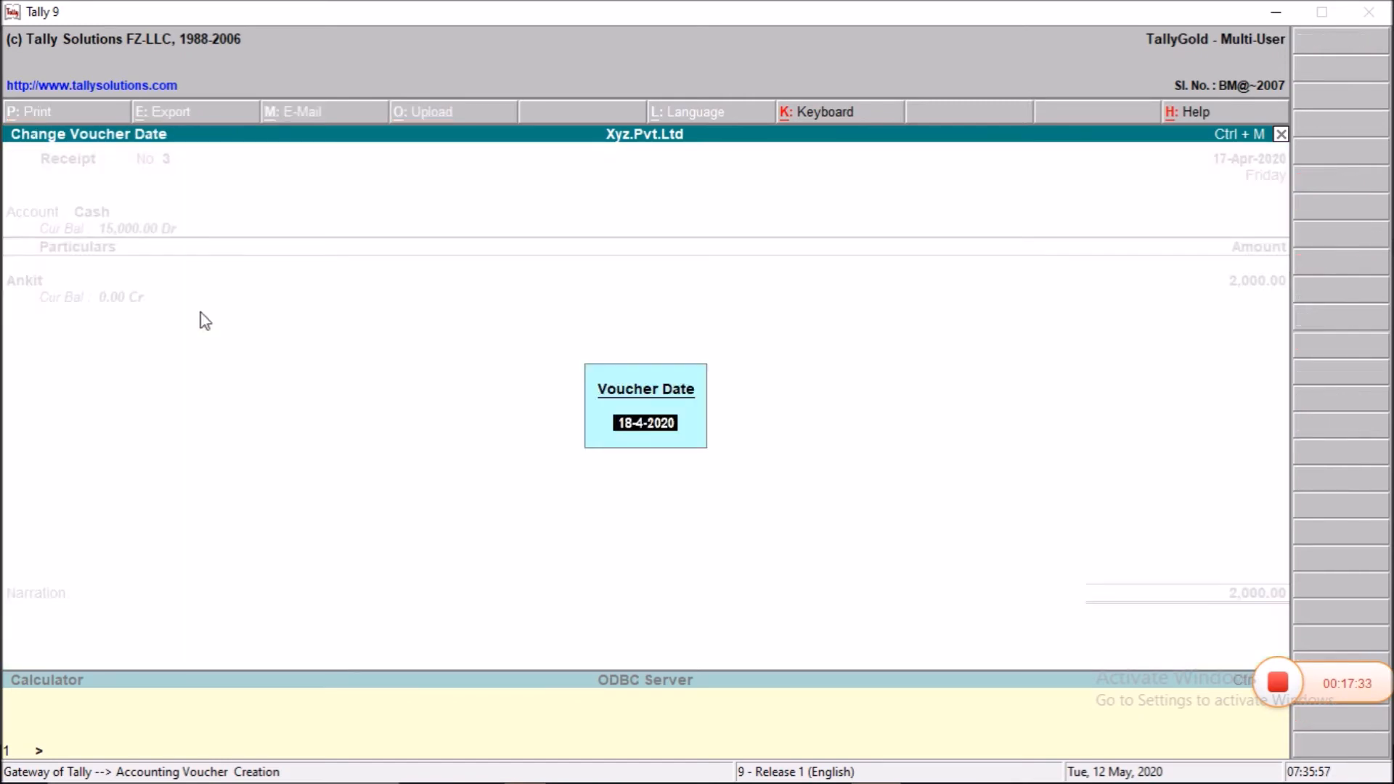
pyautogui.press('Return')
pyautogui.press('Return')
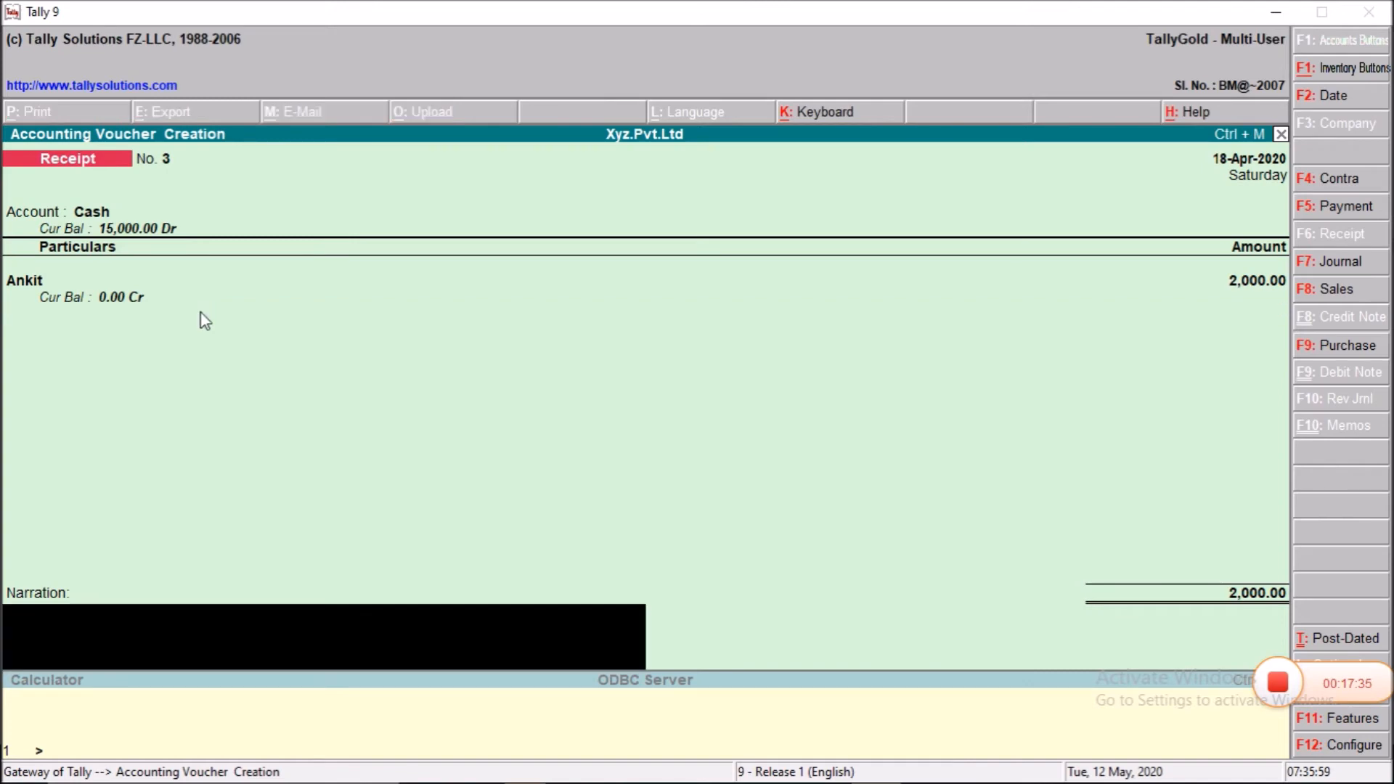
pyautogui.press('Return')
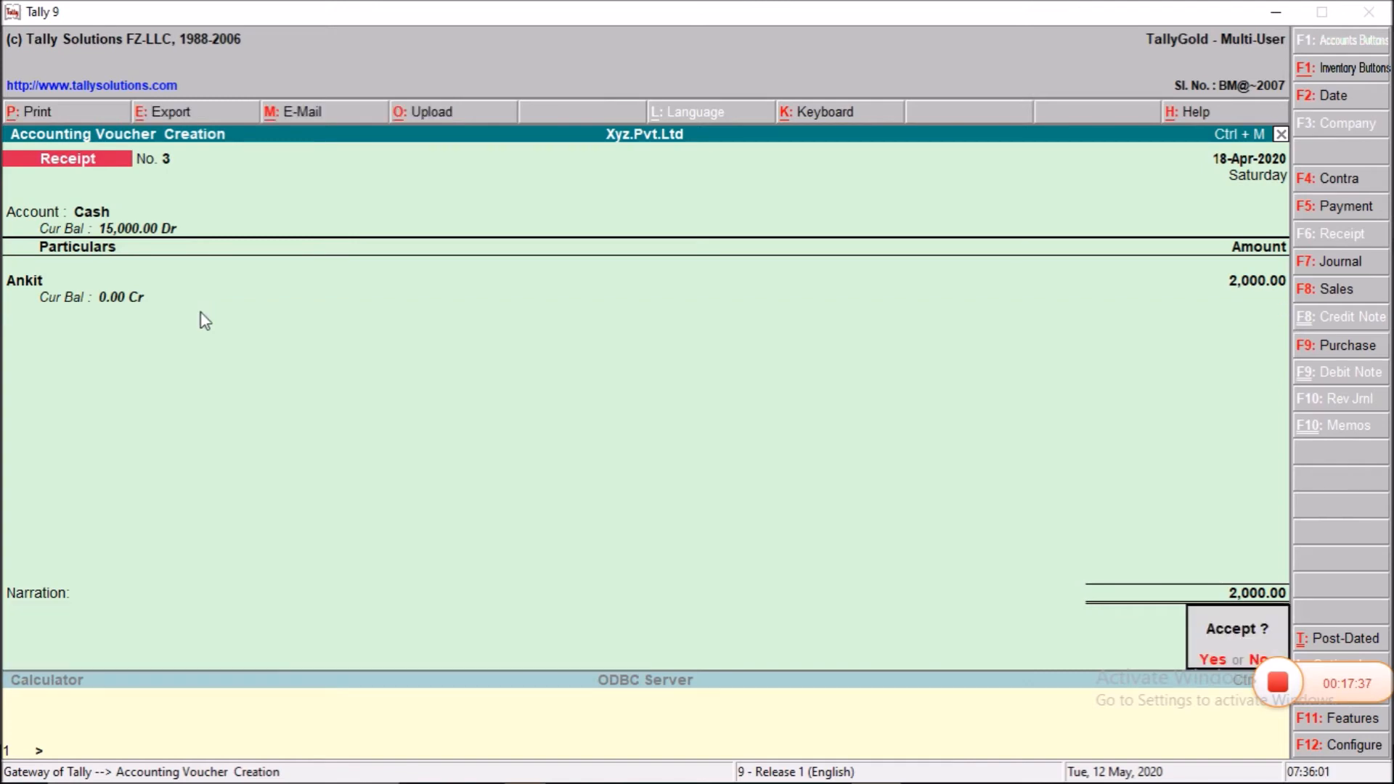
pyautogui.hotkey('alt', 'Tab')
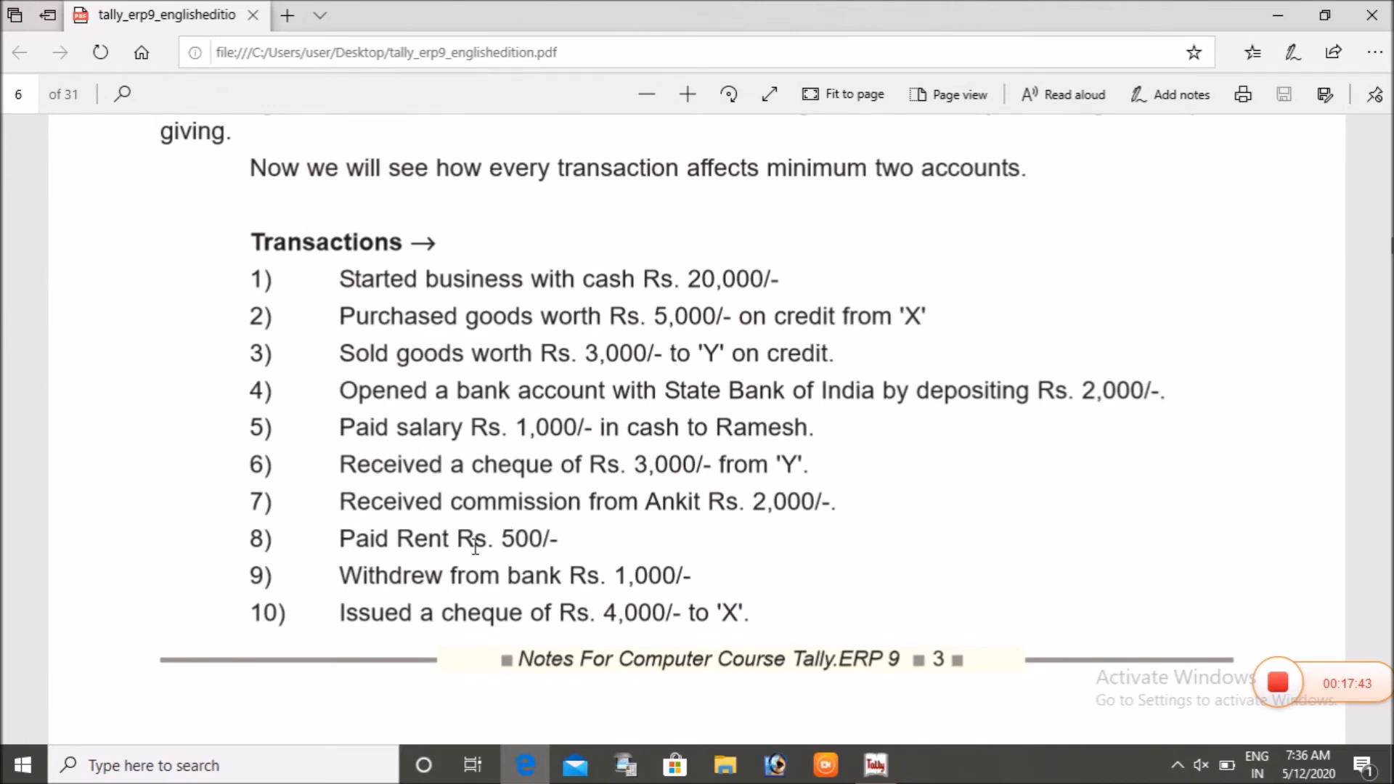
pyautogui.hotkey('alt', 'Tab')
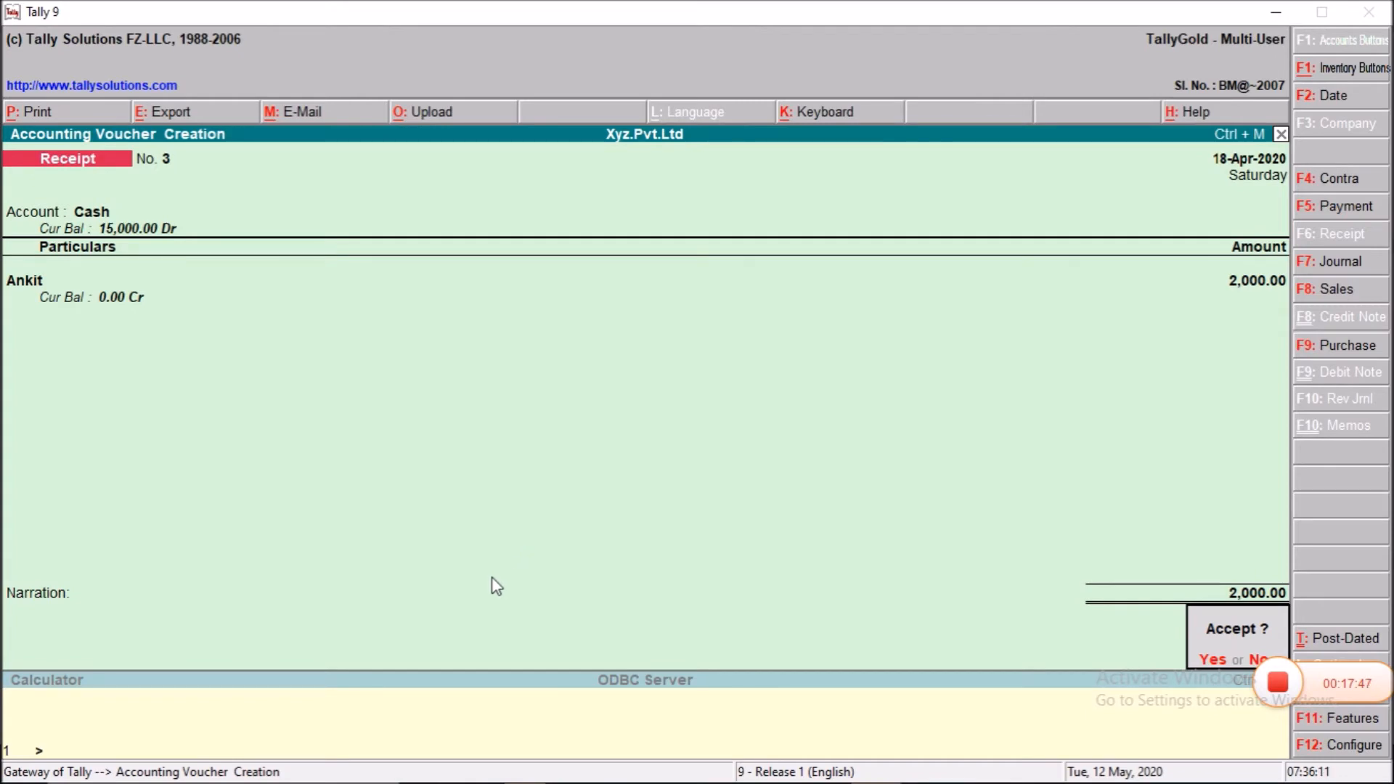
pyautogui.press('Return')
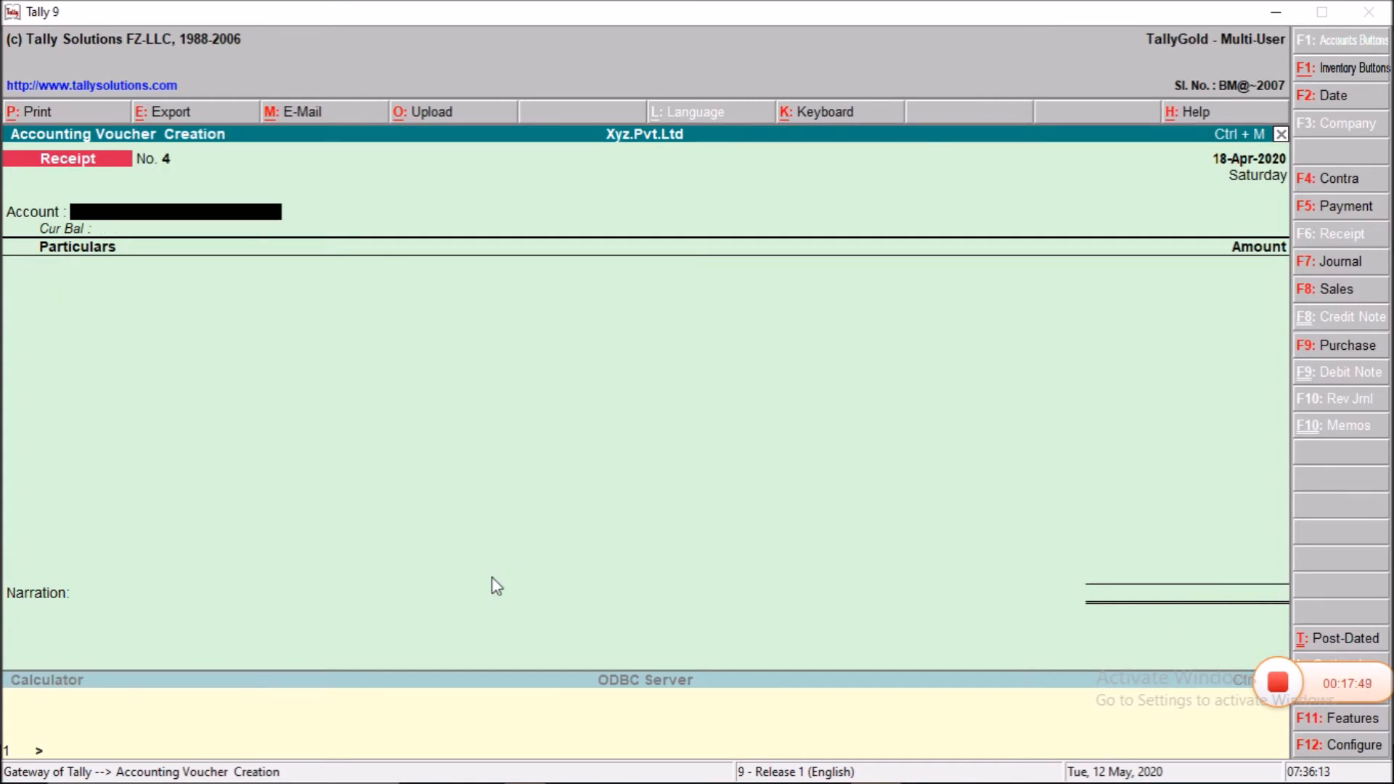
# Switch to a new journal voucher and start a ledger named Rent from its debit line
pyautogui.press('F7')
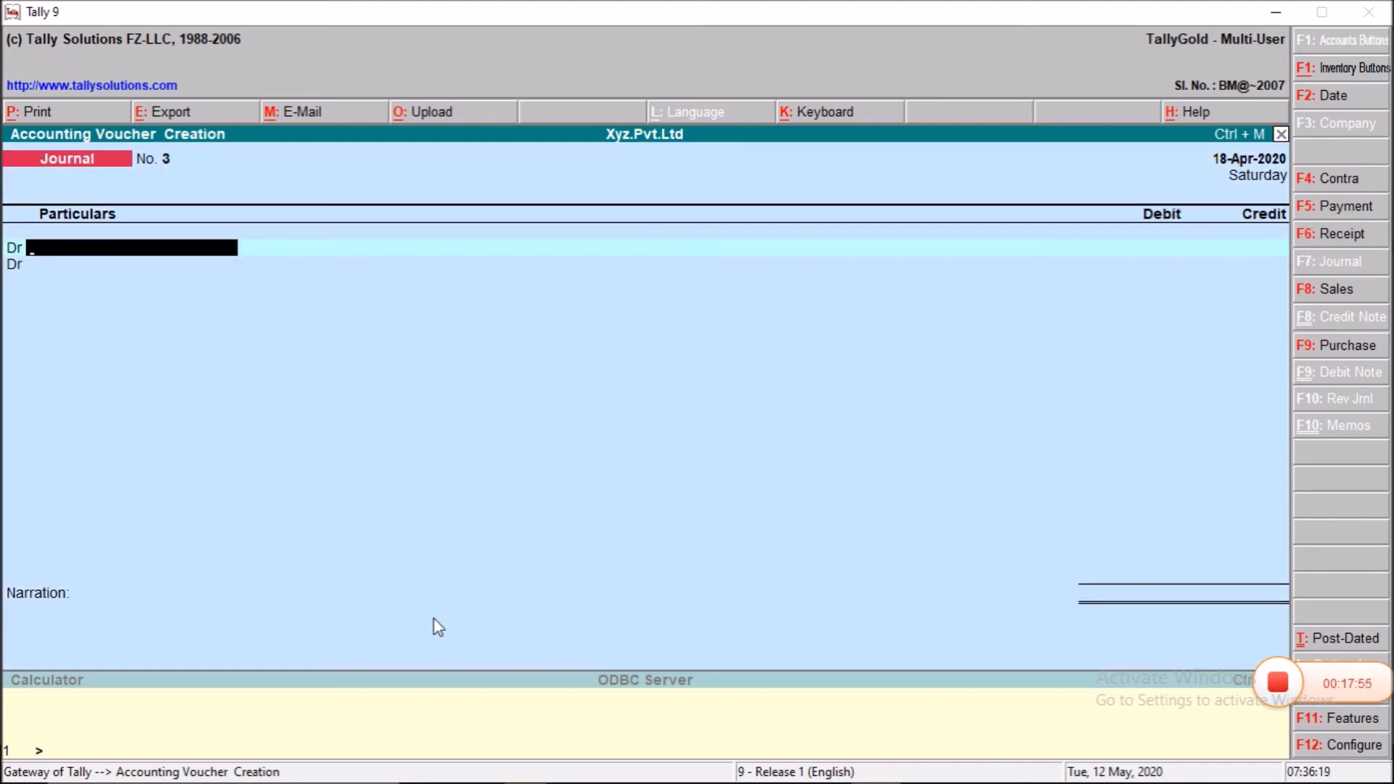
pyautogui.hotkey('alt', 'c')
pyautogui.write('Rent')
pyautogui.press('Return')
pyautogui.press('Return')
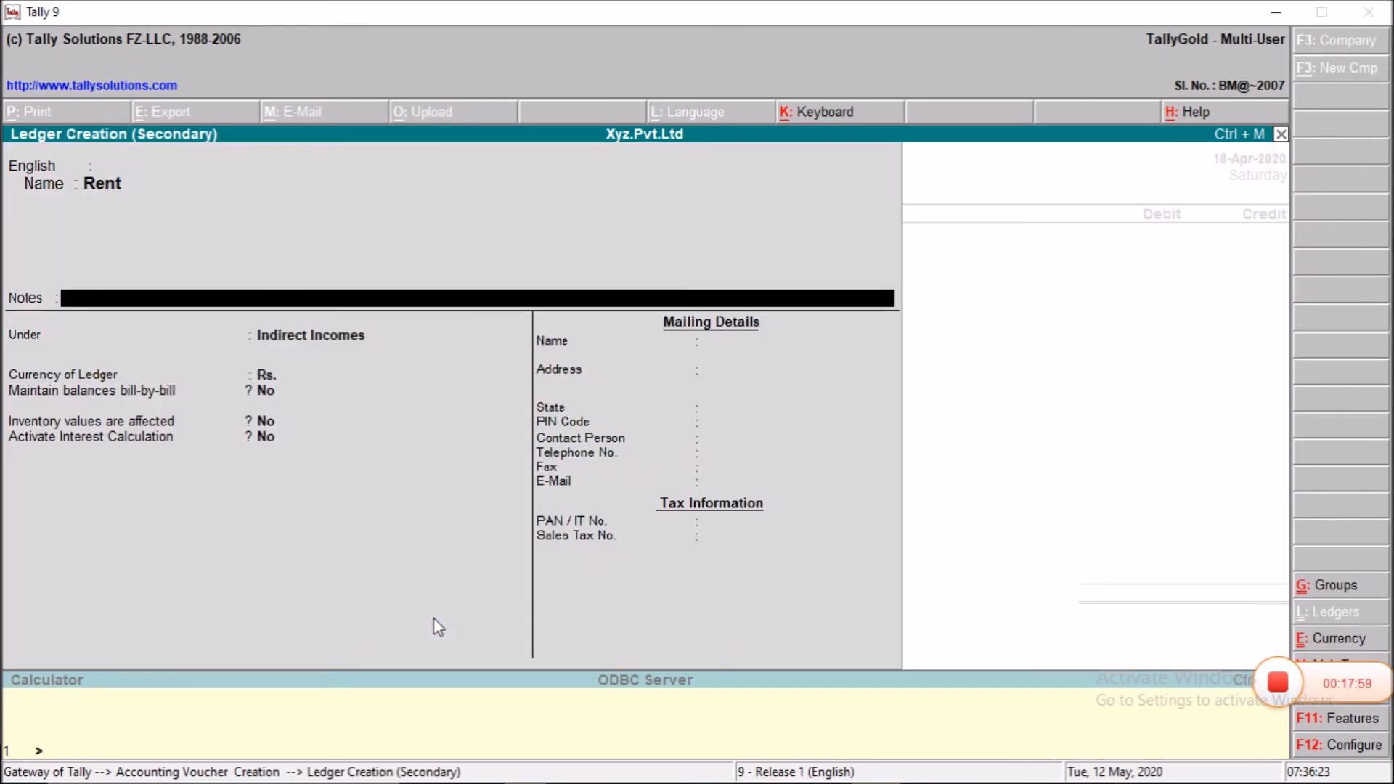
# Place the Rent ledger under Indirect Expenses and save it with its other default settings
pyautogui.press('Return')
pyautogui.write('In')
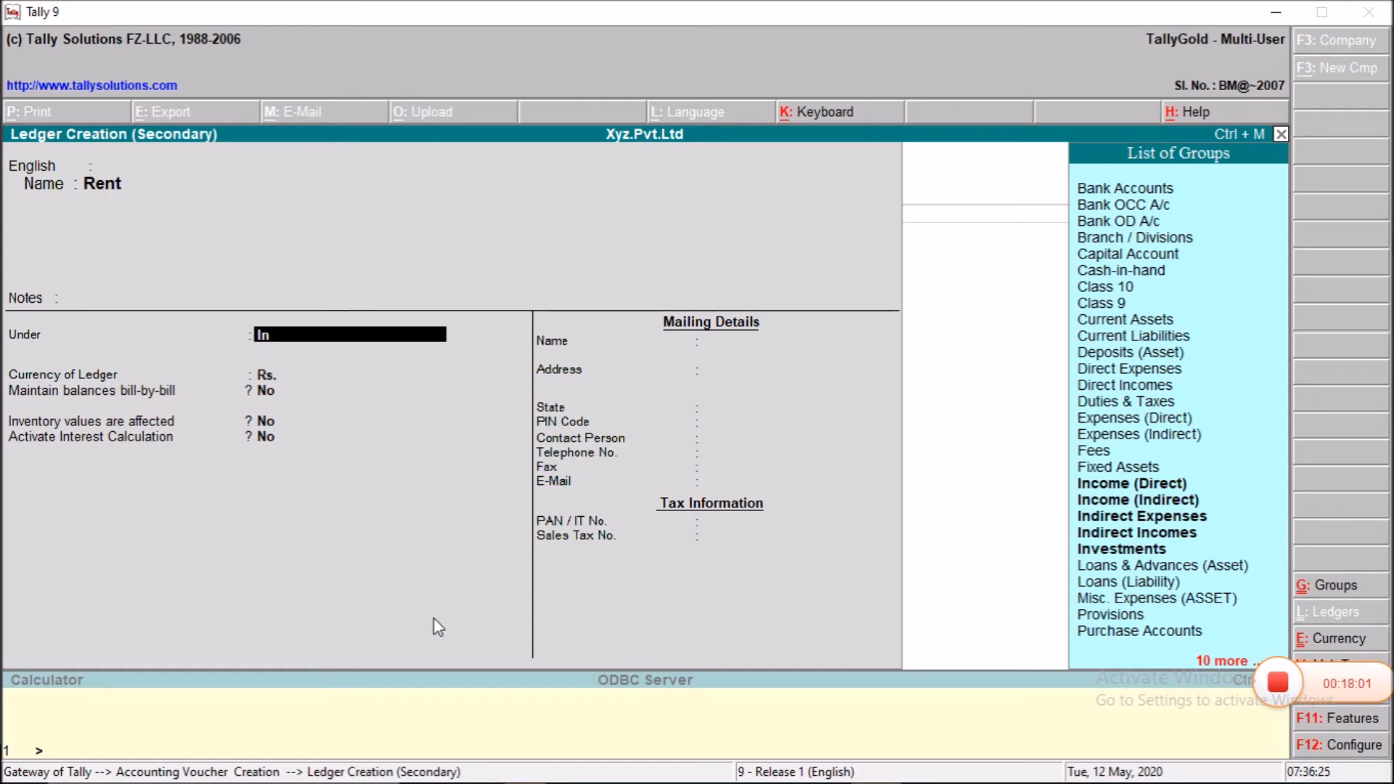
pyautogui.press('Down')
pyautogui.press('Down')
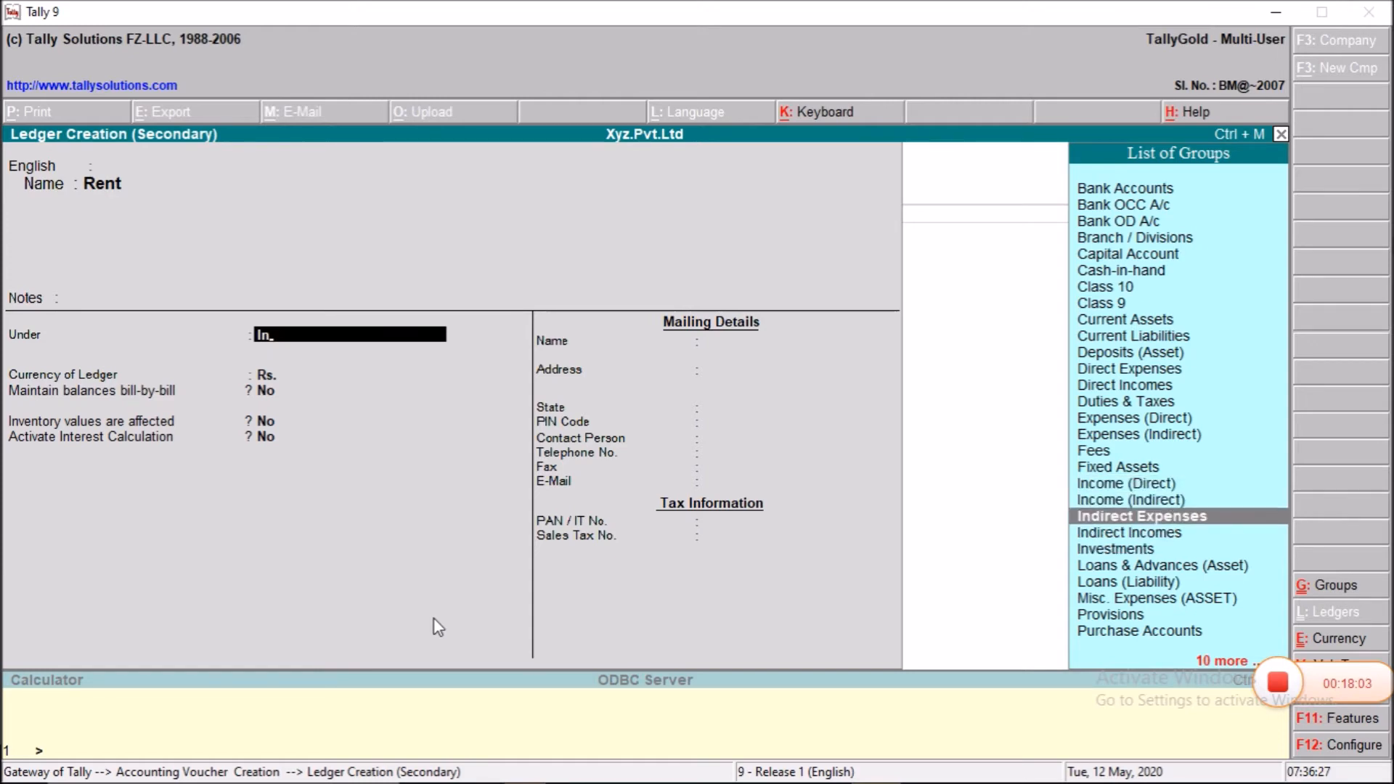
pyautogui.press('Return')
pyautogui.press('Return')
pyautogui.press('Return')
pyautogui.press('Return')
pyautogui.press('Return')
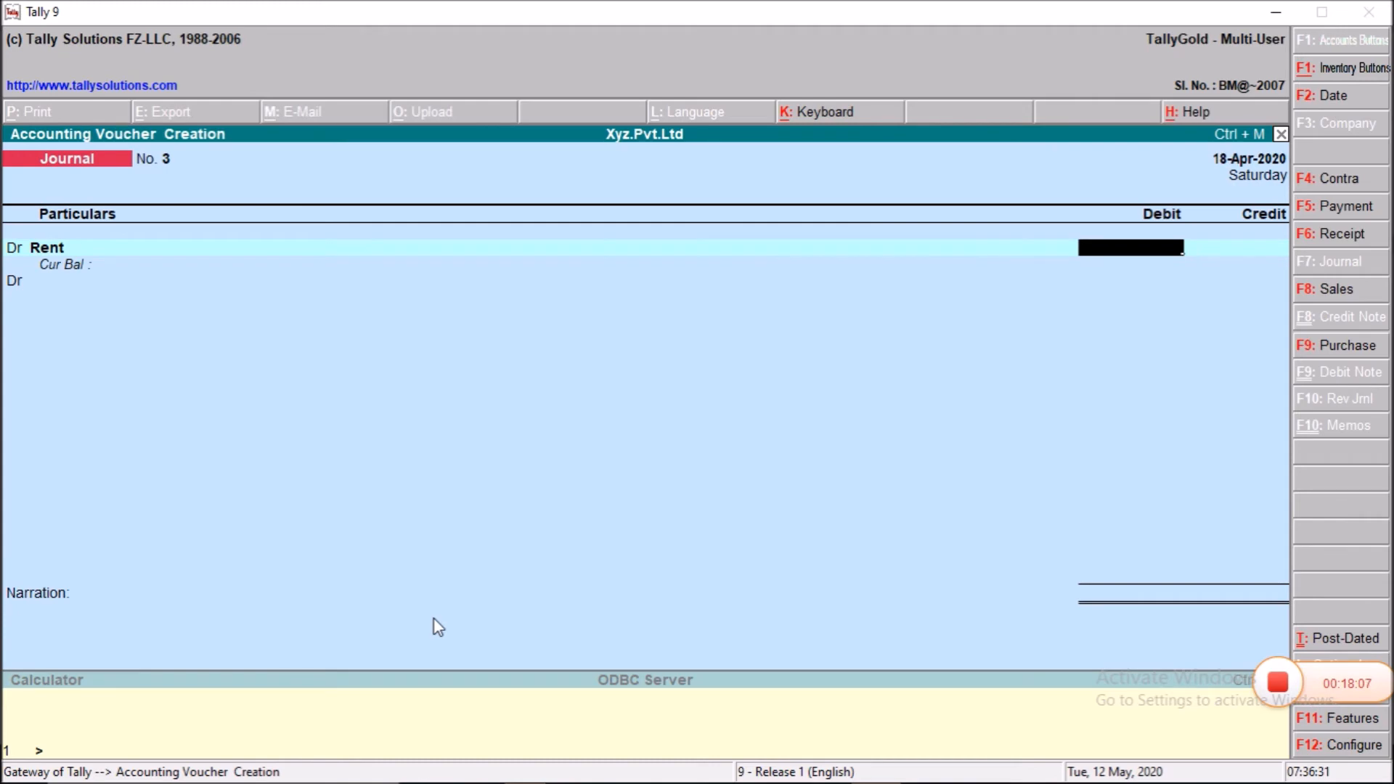
# Debit Rent with 500 in the journal voucher and make the next line a credit entry
pyautogui.write('500')
pyautogui.press('Return')
pyautogui.write('cr')
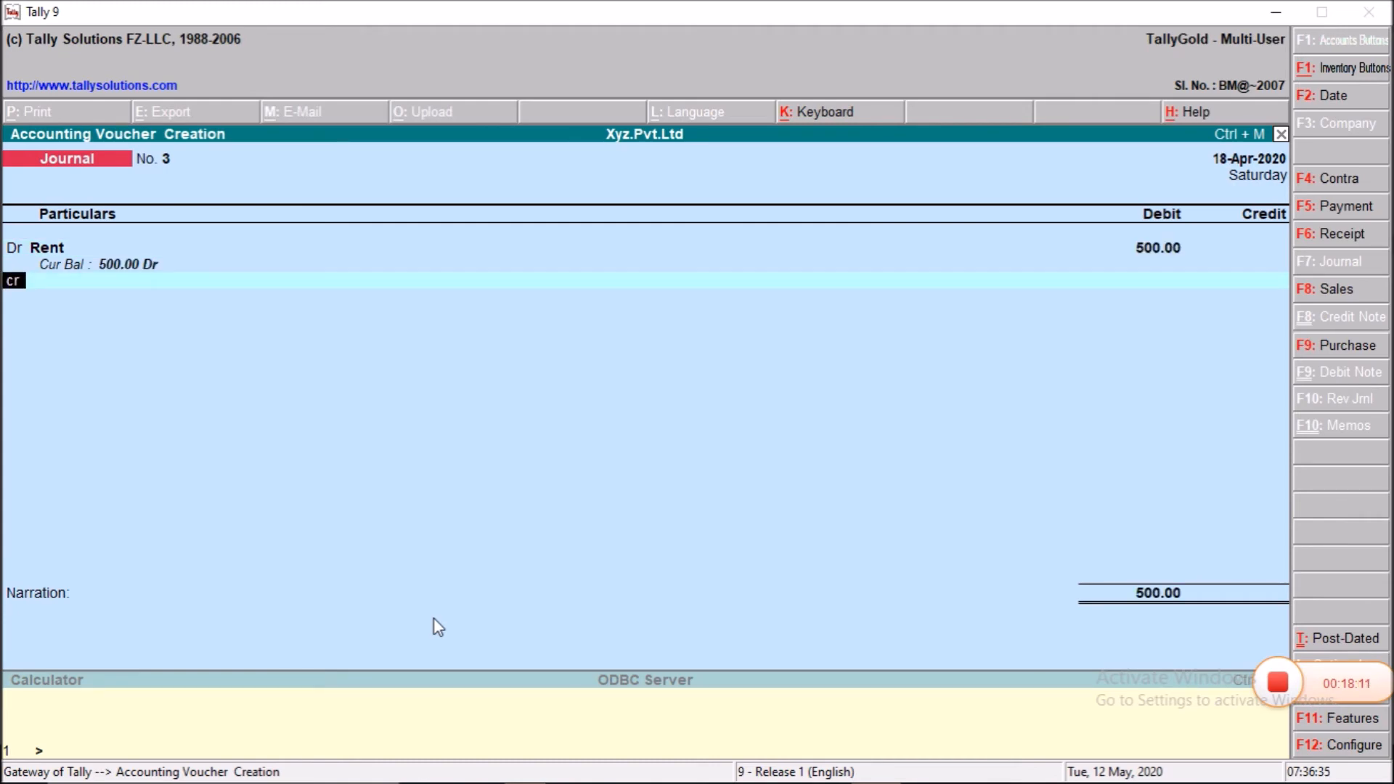
pyautogui.press('Return')
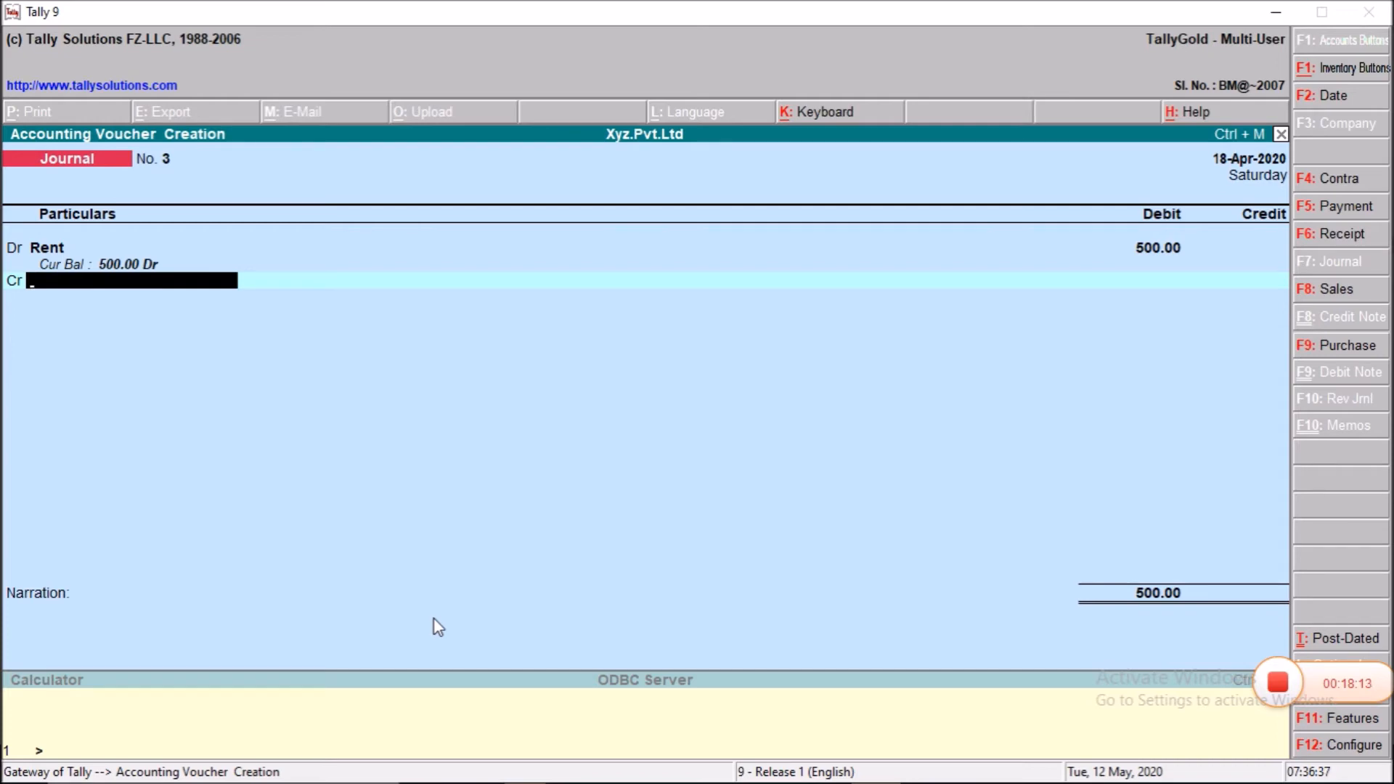
# Start a new ledger named Rent Owner from the journal voucher's credit line
pyautogui.write('Ren')
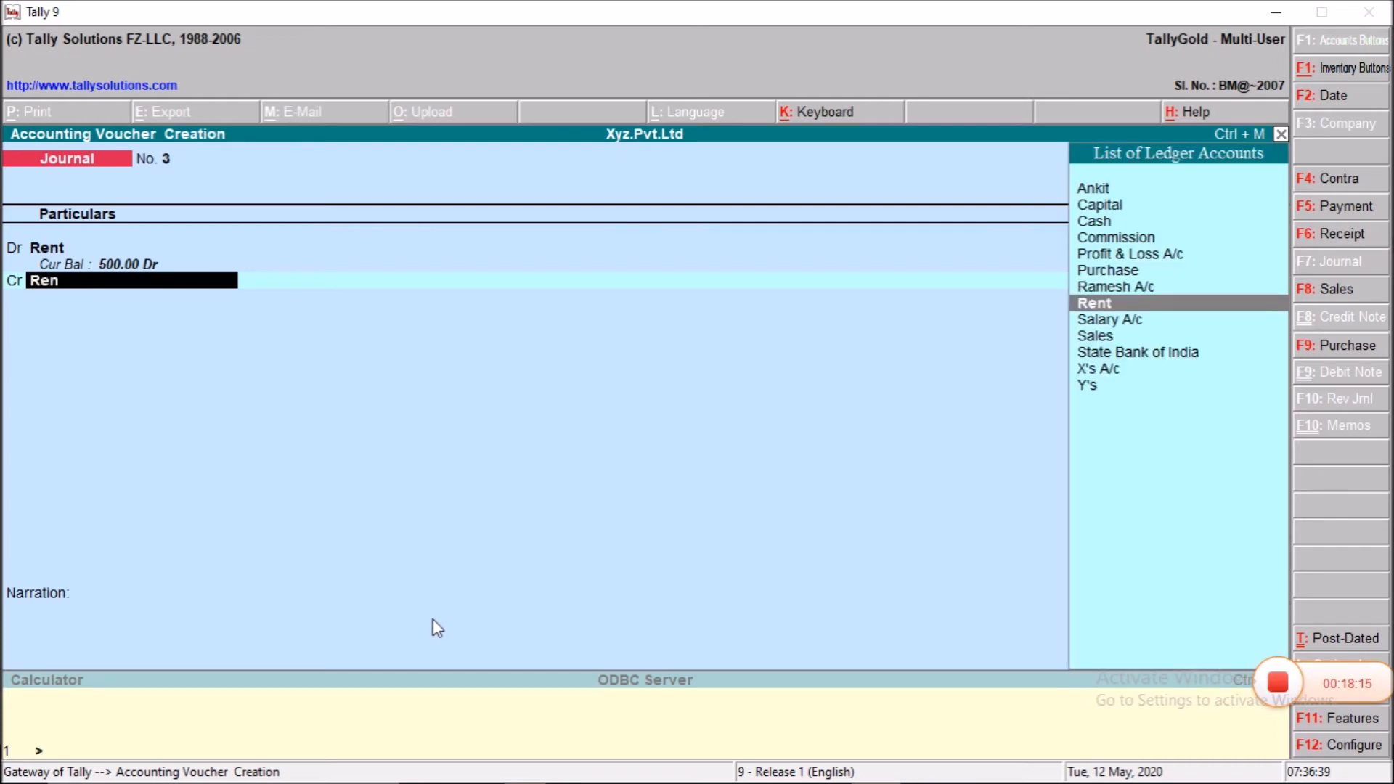
pyautogui.hotkey('alt', 'c')
pyautogui.write('Rent')
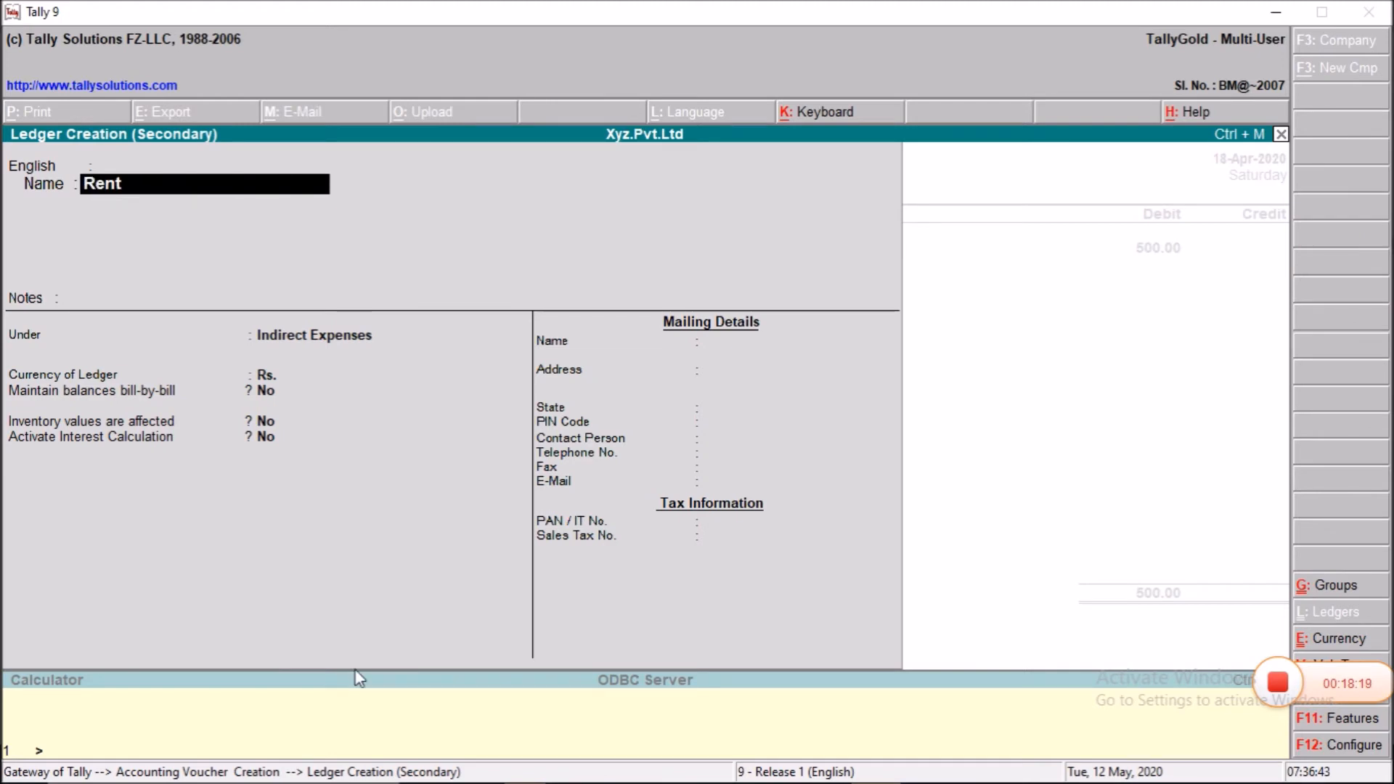
pyautogui.write(' Owner')
pyautogui.press('Return')
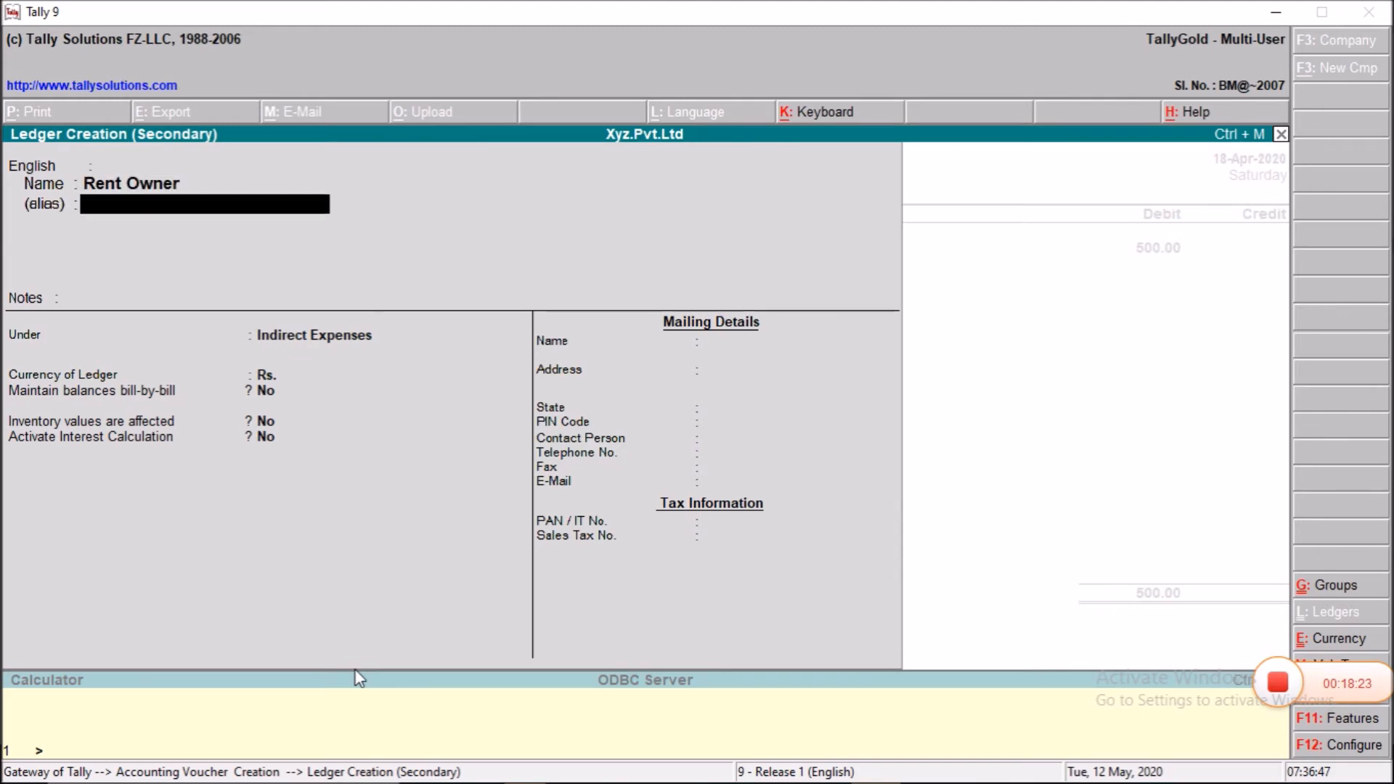
# Place the Rent Owner ledger under Sundry Creditors without an alias, and save it with its other default settings
pyautogui.press('Return')
pyautogui.press('Return')
pyautogui.press('Return')
pyautogui.write('Sun')
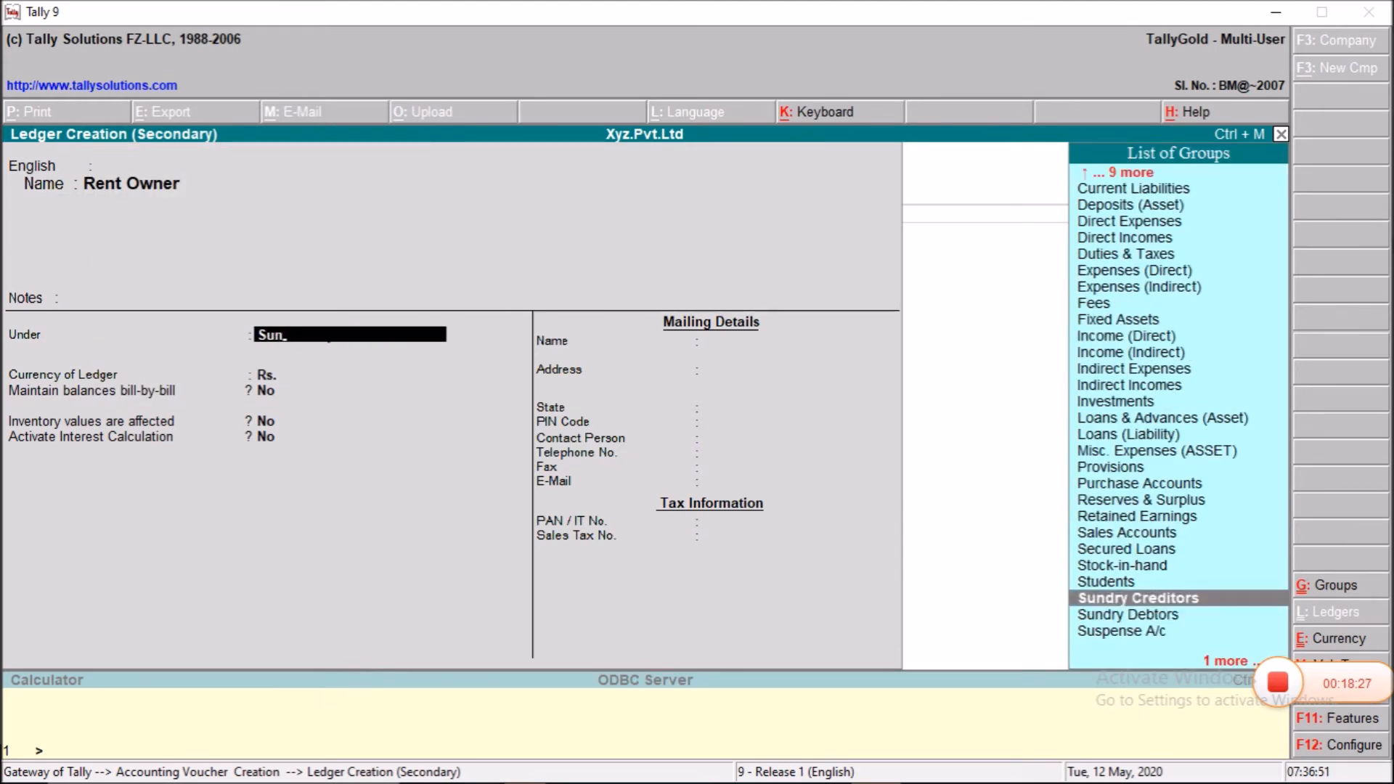
pyautogui.press('Return')
pyautogui.press('Return')
pyautogui.press('Return')
pyautogui.press('Return')
pyautogui.press('Return')
pyautogui.press('Return')
pyautogui.press('Return')
pyautogui.press('Return')
pyautogui.press('Return')
pyautogui.press('Return')
pyautogui.press('Return')
pyautogui.press('Return')
pyautogui.press('Return')
pyautogui.press('Return')
pyautogui.press('Return')
pyautogui.press('Return')
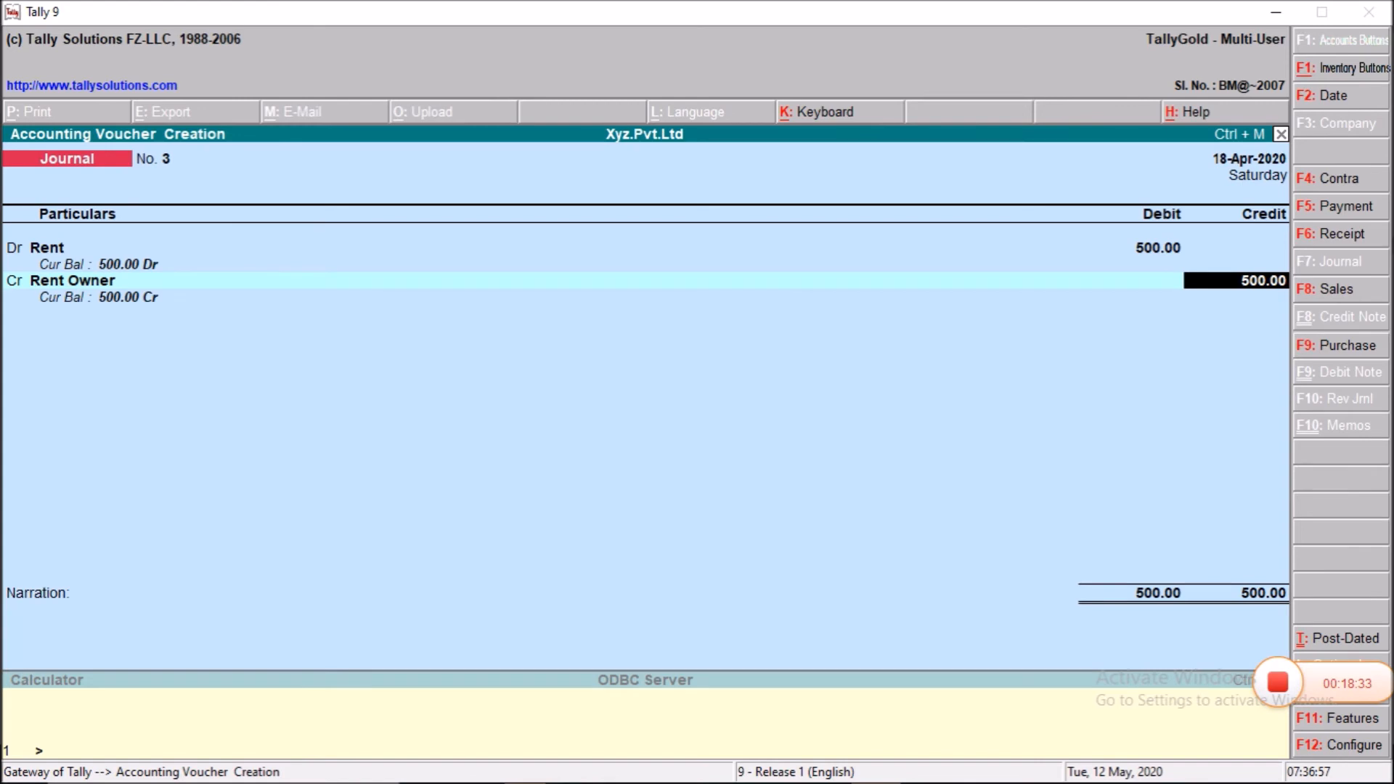
# Date the journal voucher 19-4-2020, accept the 500 credit to Rent Owner, and save it without a narration
pyautogui.press('F2')
pyautogui.write('19-4-2020')
pyautogui.press('Return')
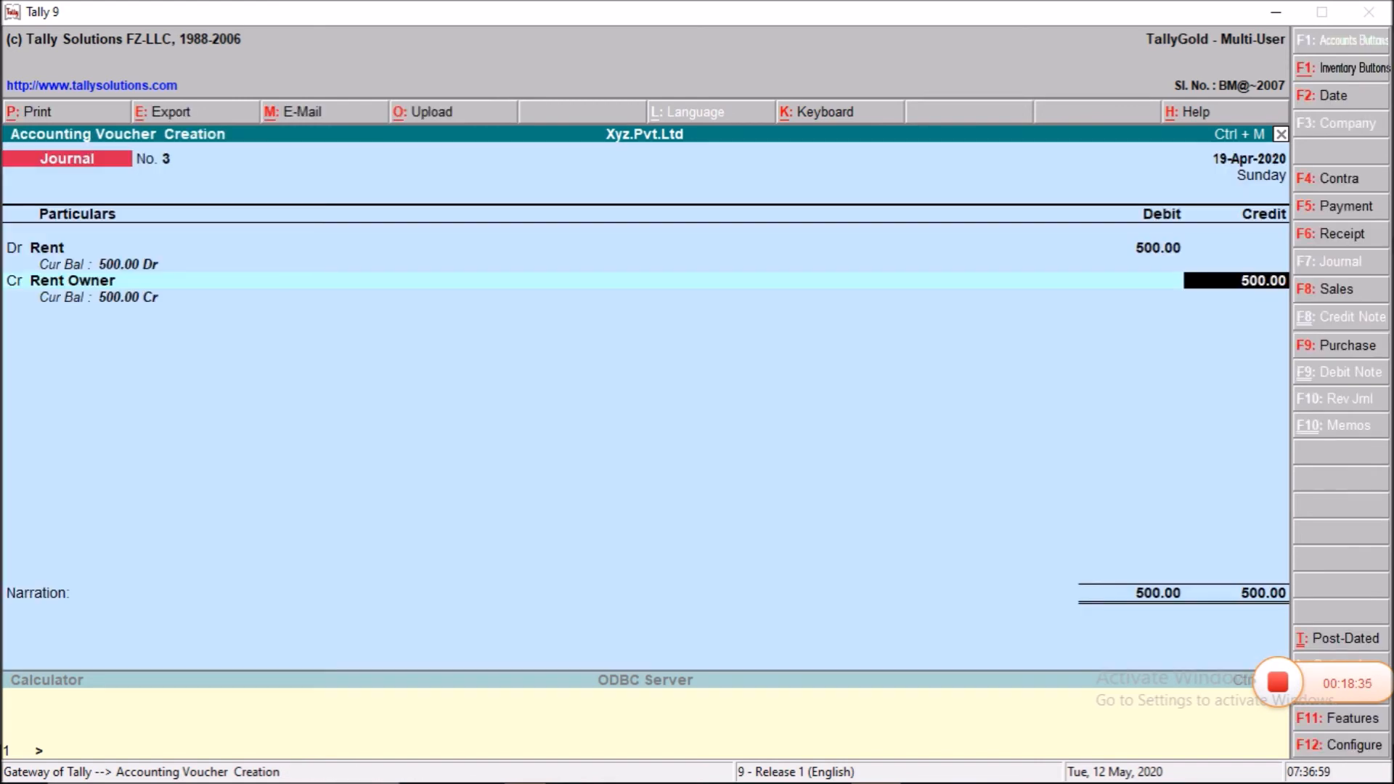
pyautogui.press('Return')
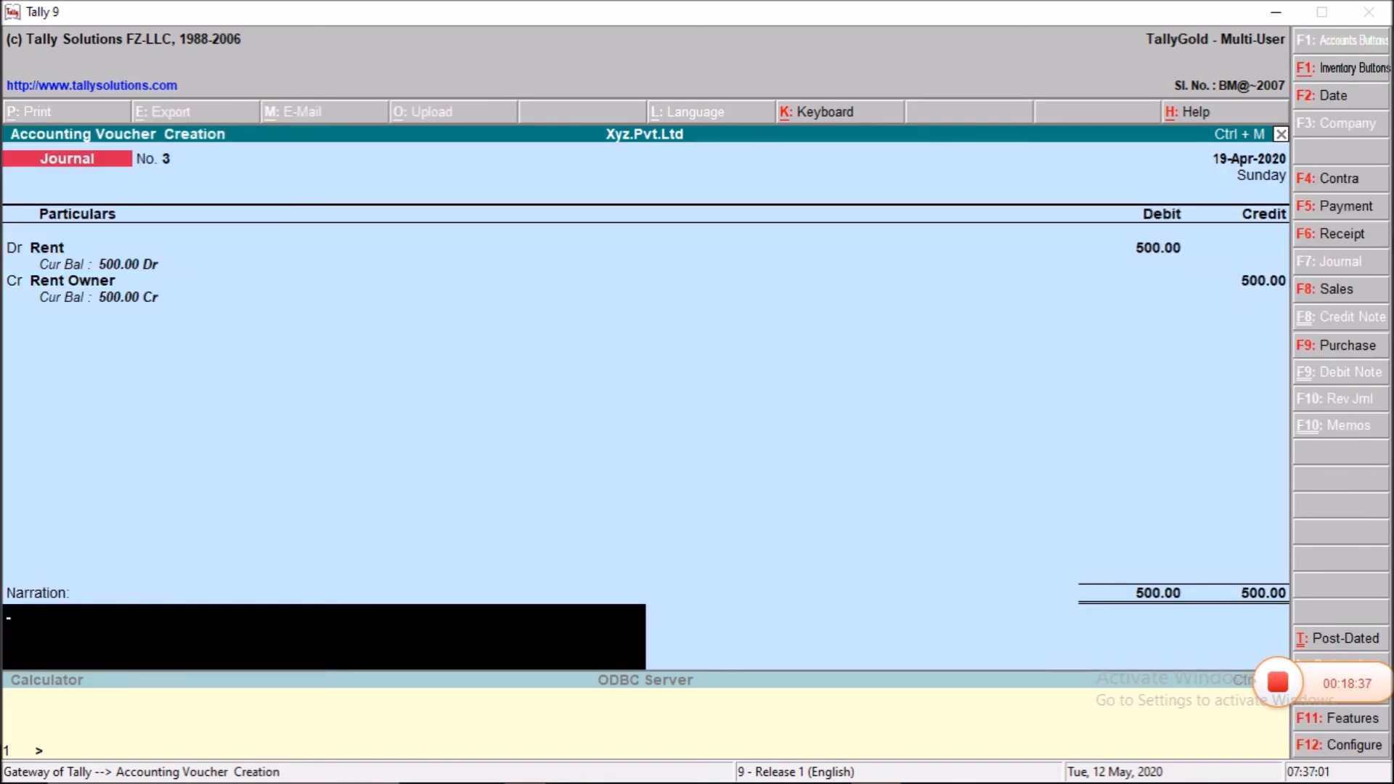
pyautogui.press('Return')
pyautogui.press('Return')
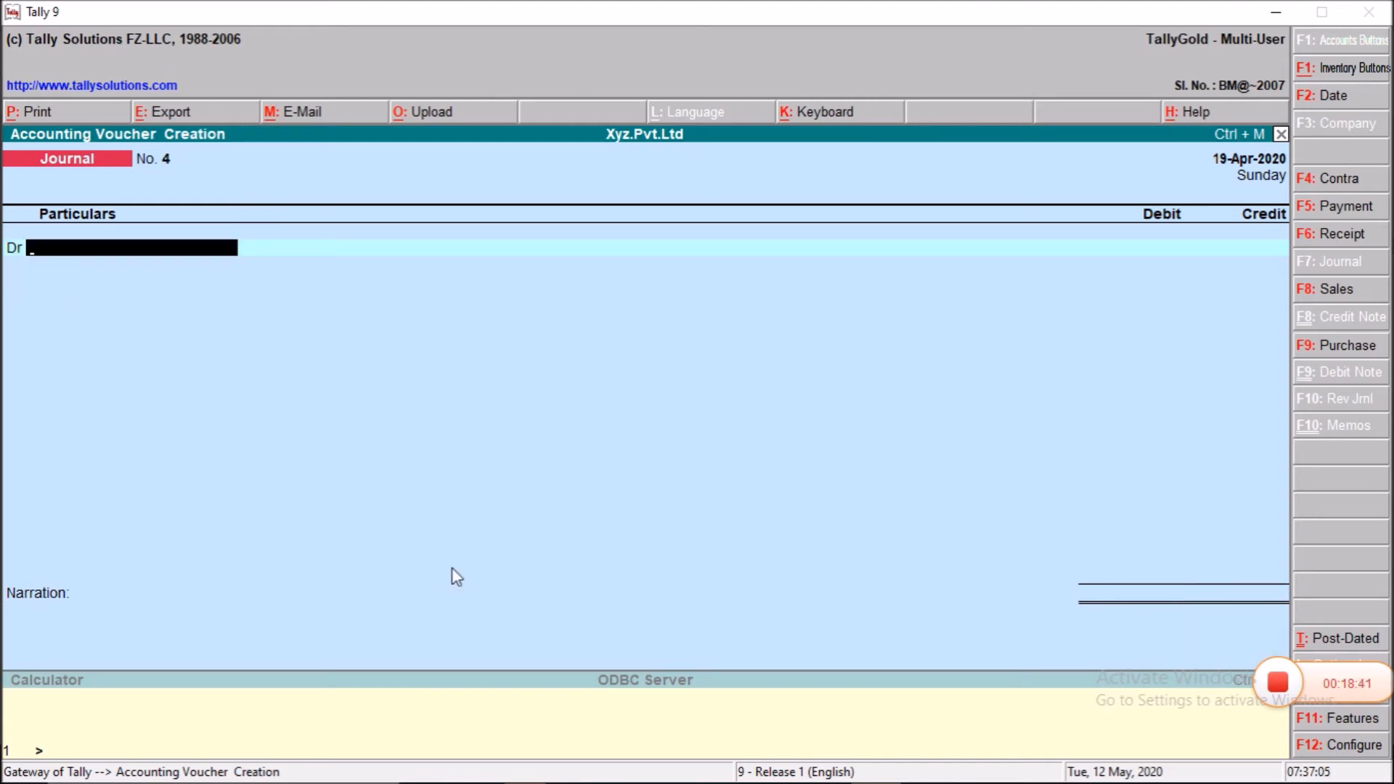
# Switch to a payment voucher with Cash as the account and choose Rent Owner as the ledger paid
pyautogui.press('F5')
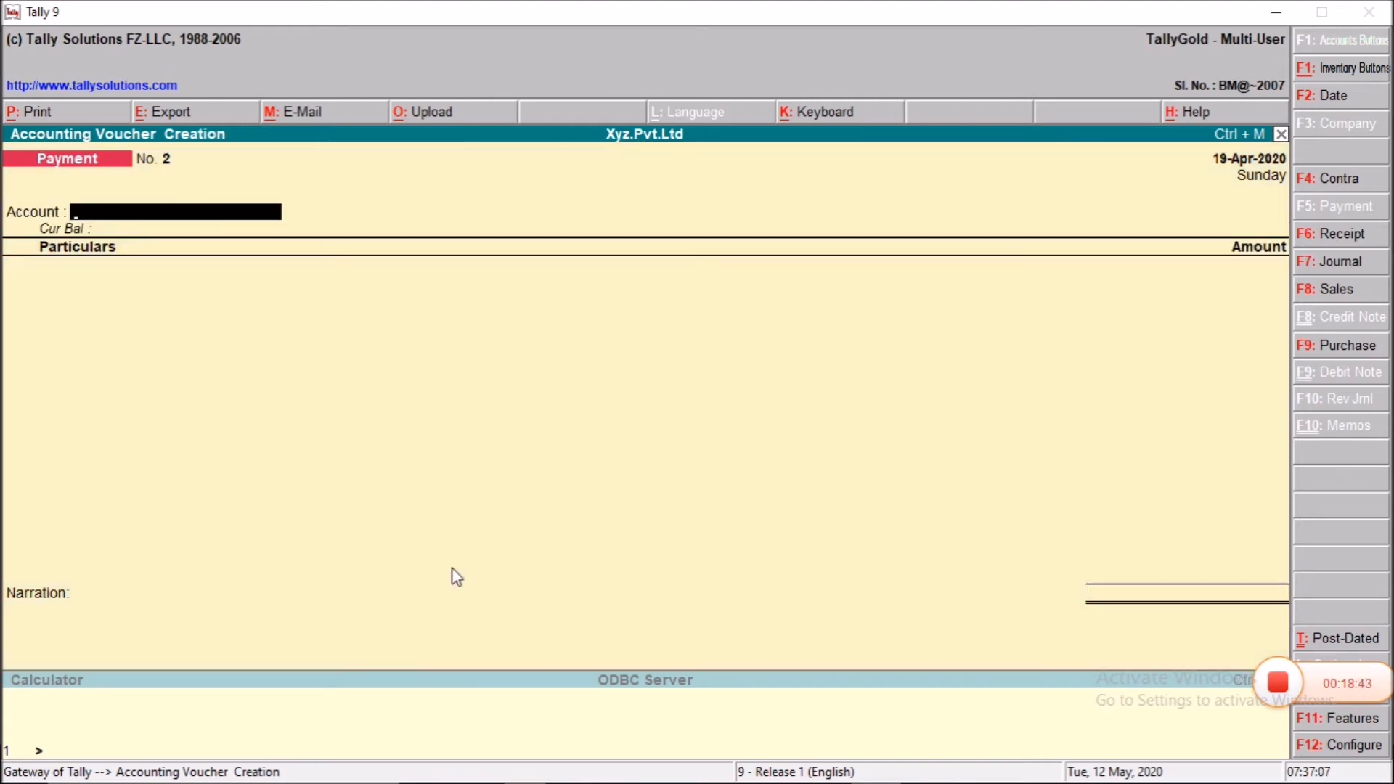
pyautogui.write('Cas')
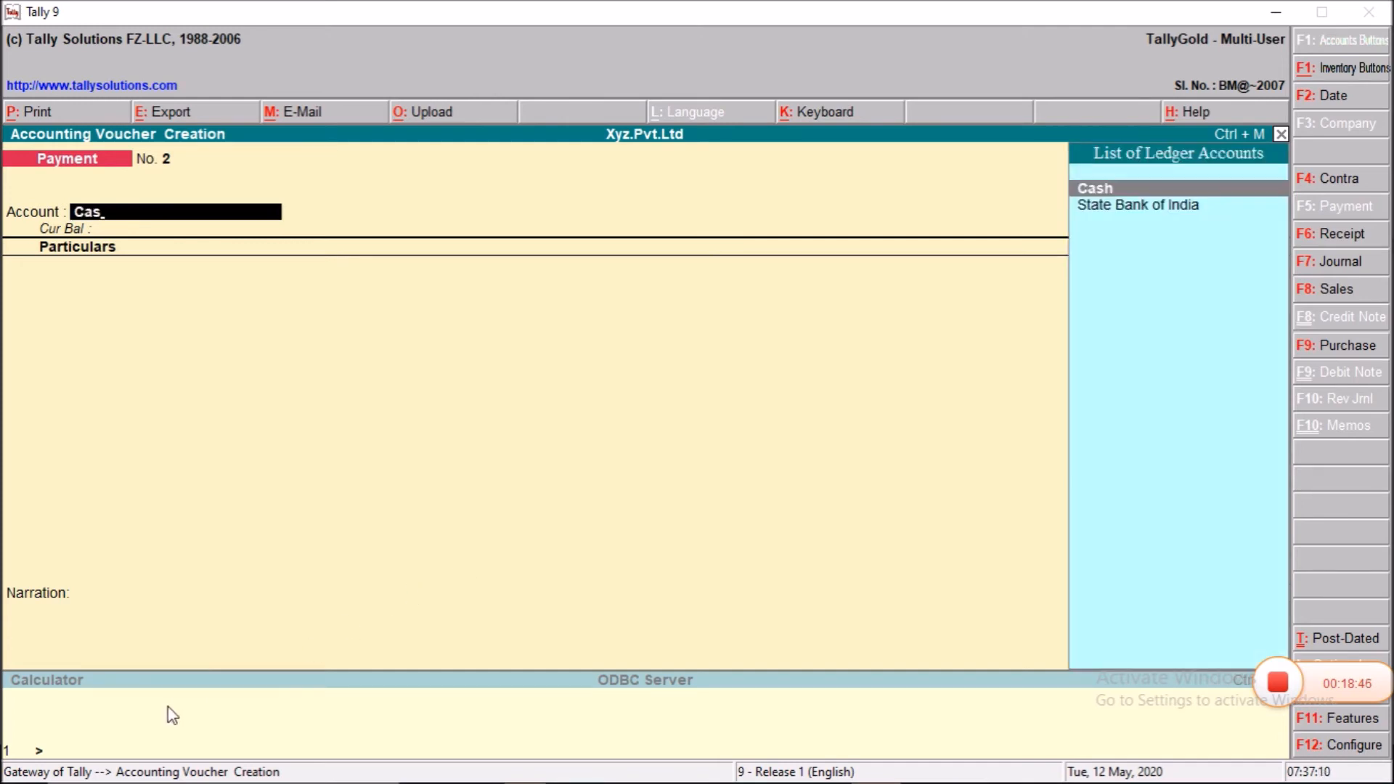
pyautogui.press('Return')
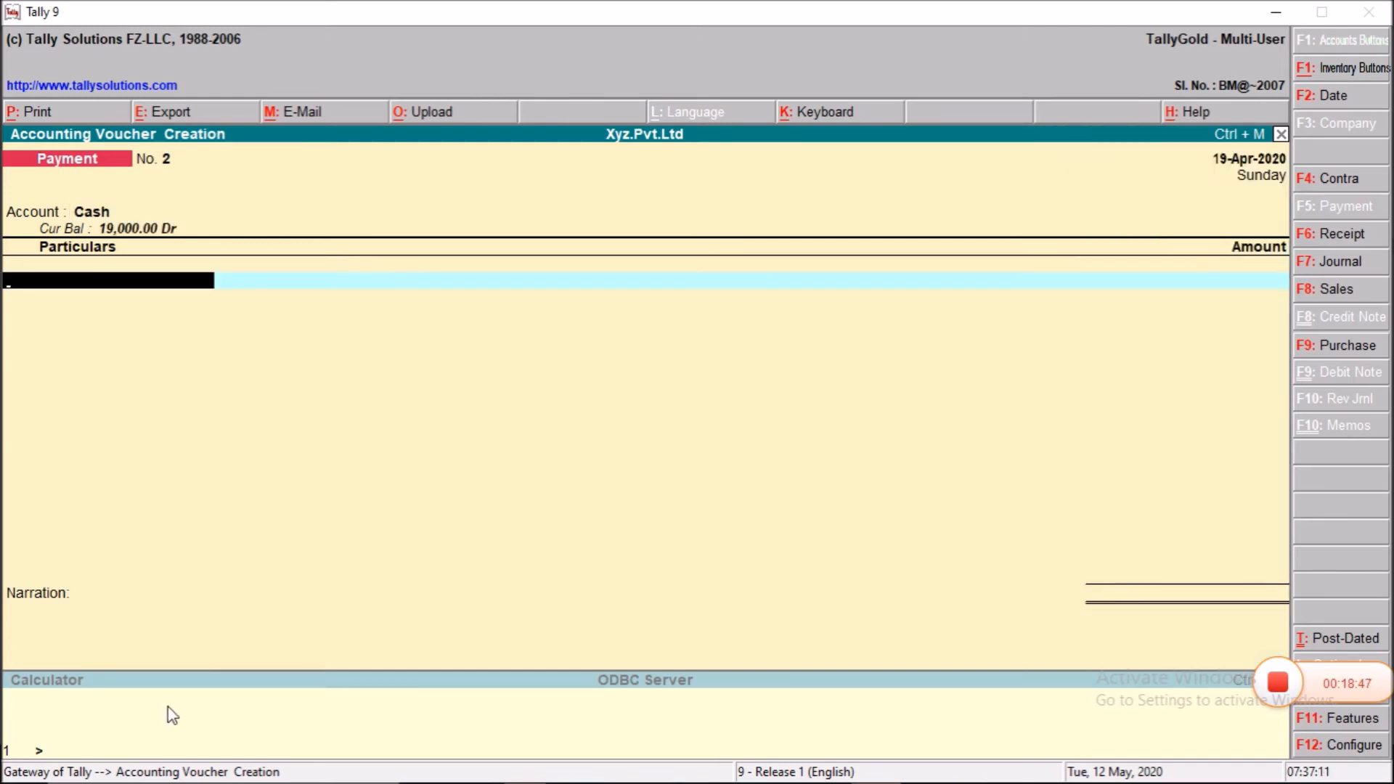
pyautogui.write('Re')
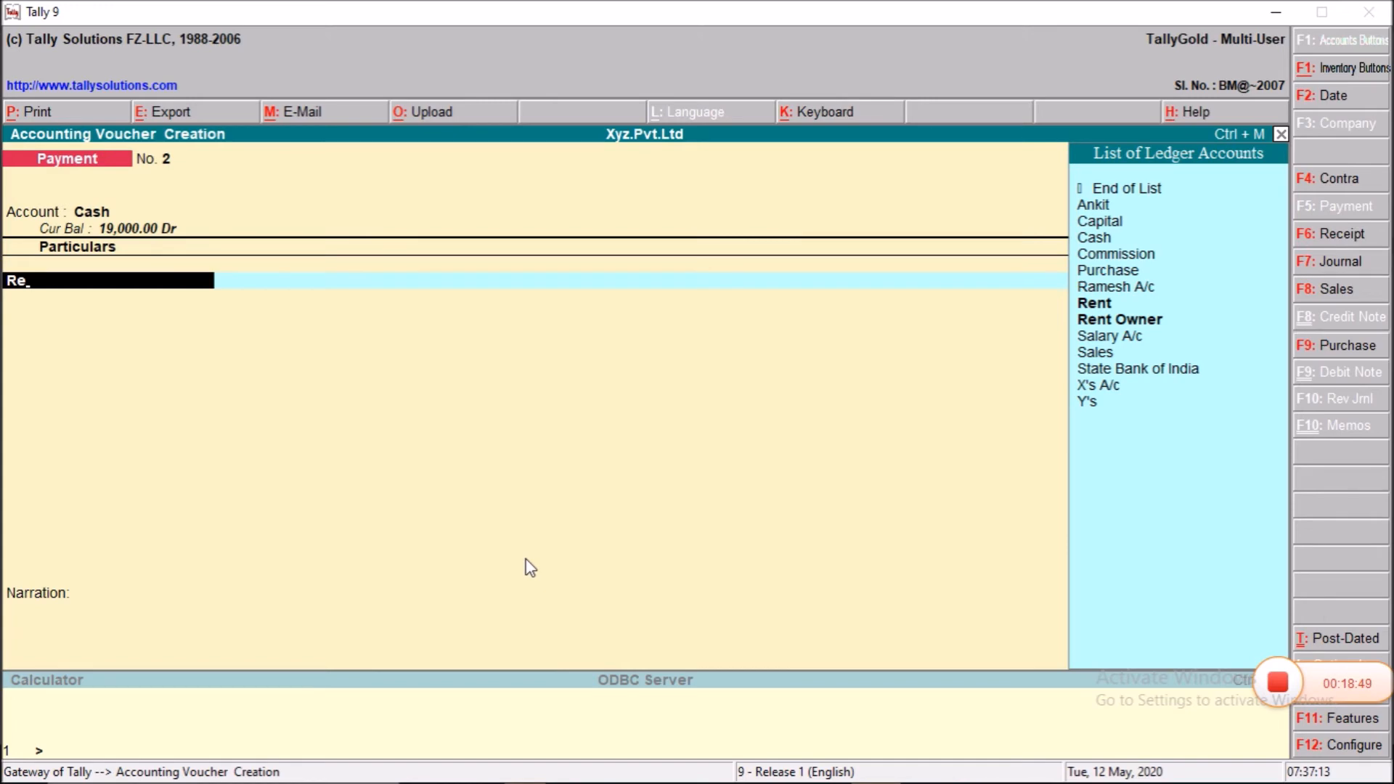
pyautogui.press('Down')
pyautogui.press('Return')
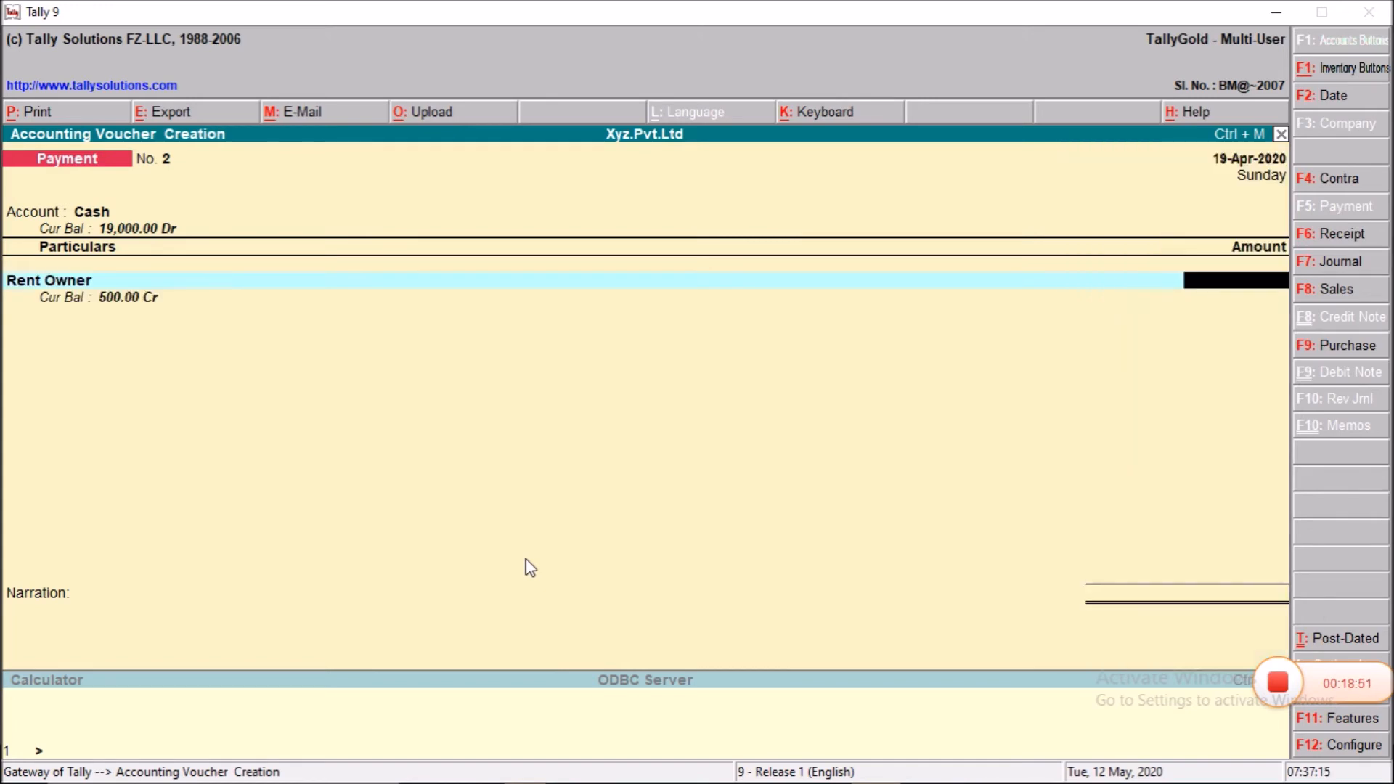
# Enter 500 as the payment to Rent Owner and save the voucher without a narration
pyautogui.write('500')
pyautogui.press('Return')
pyautogui.press('Return')
pyautogui.press('Return')
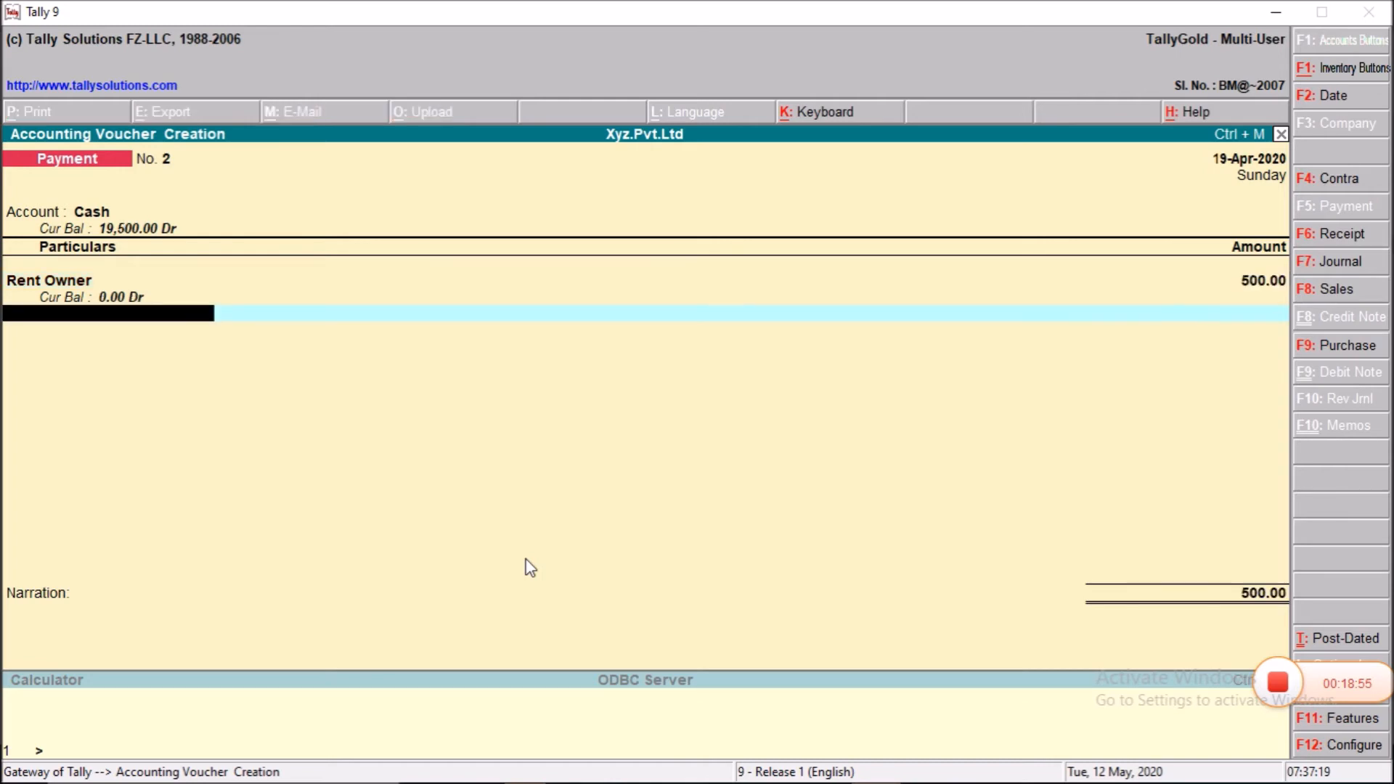
pyautogui.press('Return')
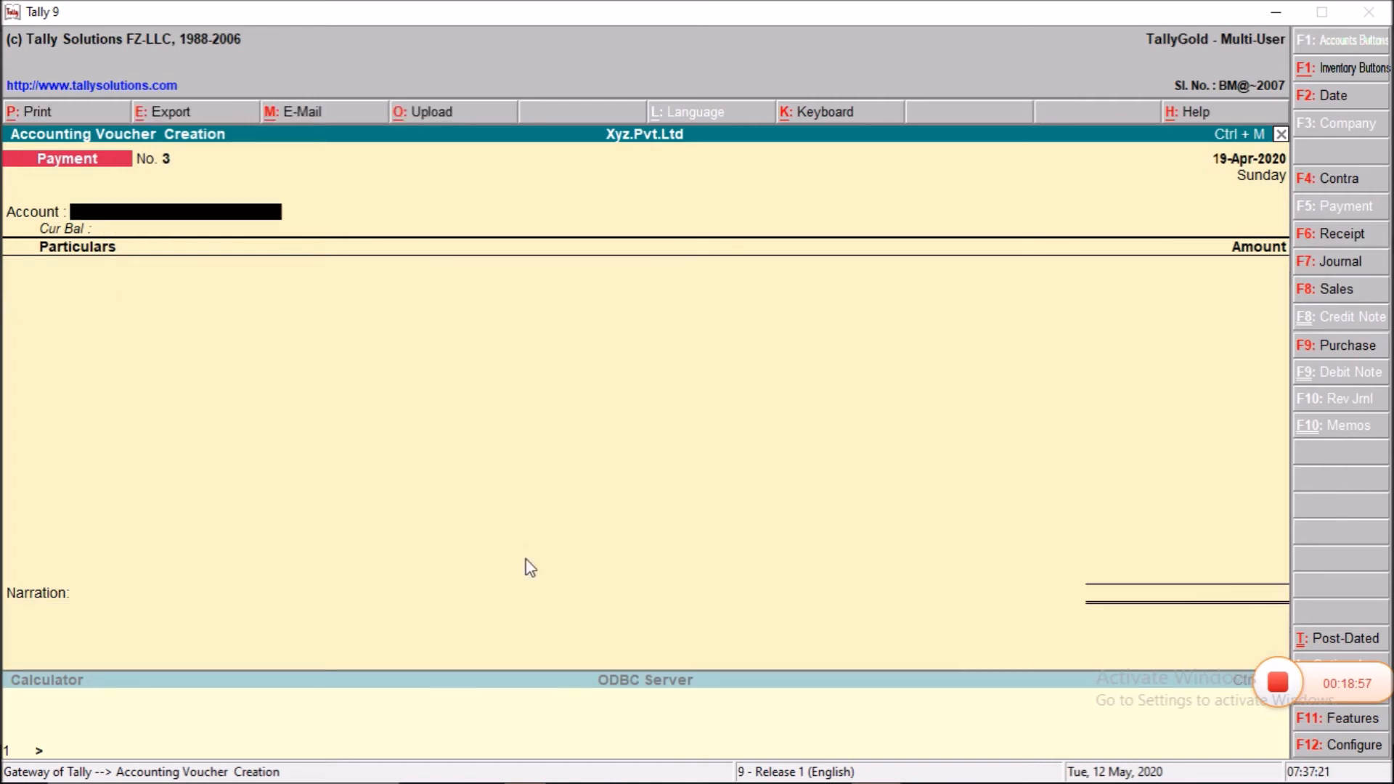
# Check the bank withdrawal in the PDF notes, and start a contra voucher with Cash as the account and State Bank of India in the particulars
pyautogui.hotkey('alt', 'Tab')
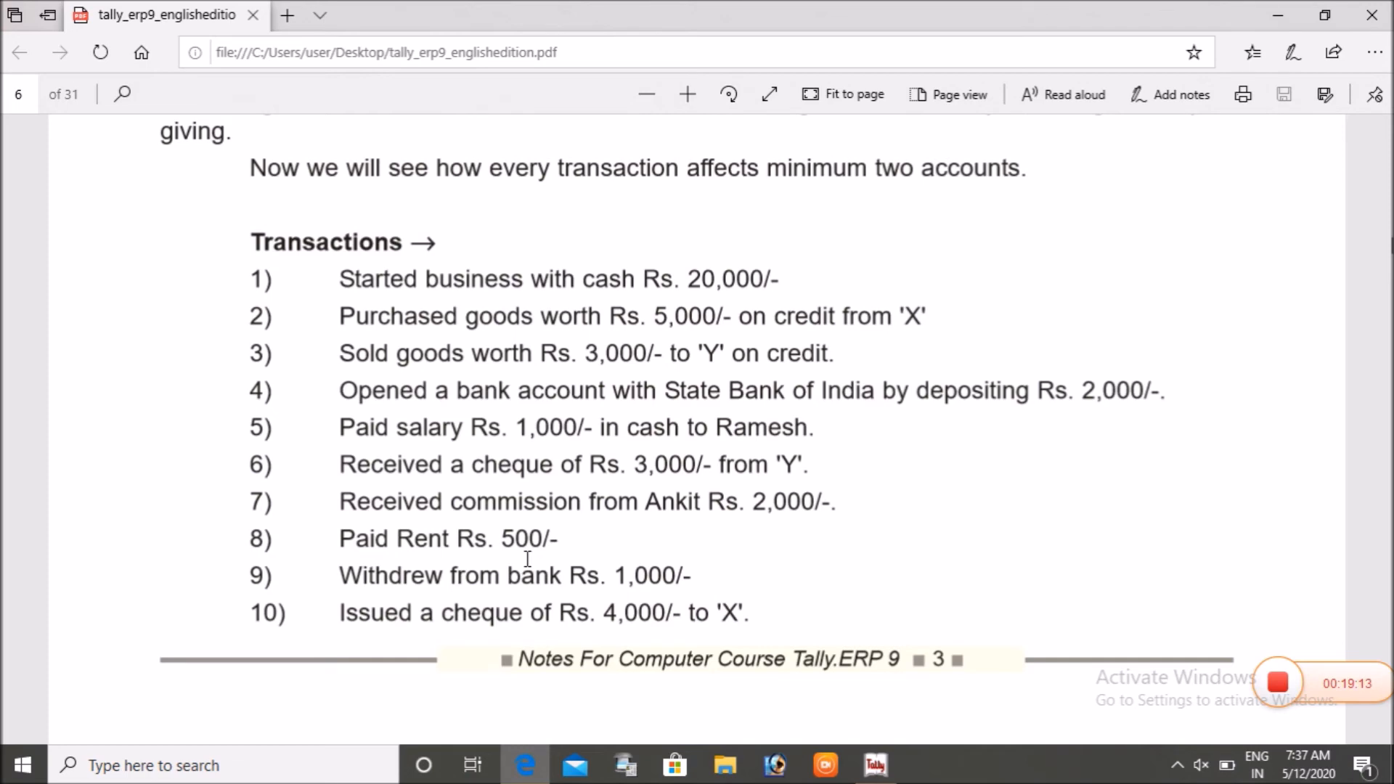
pyautogui.hotkey('alt', 'Tab')
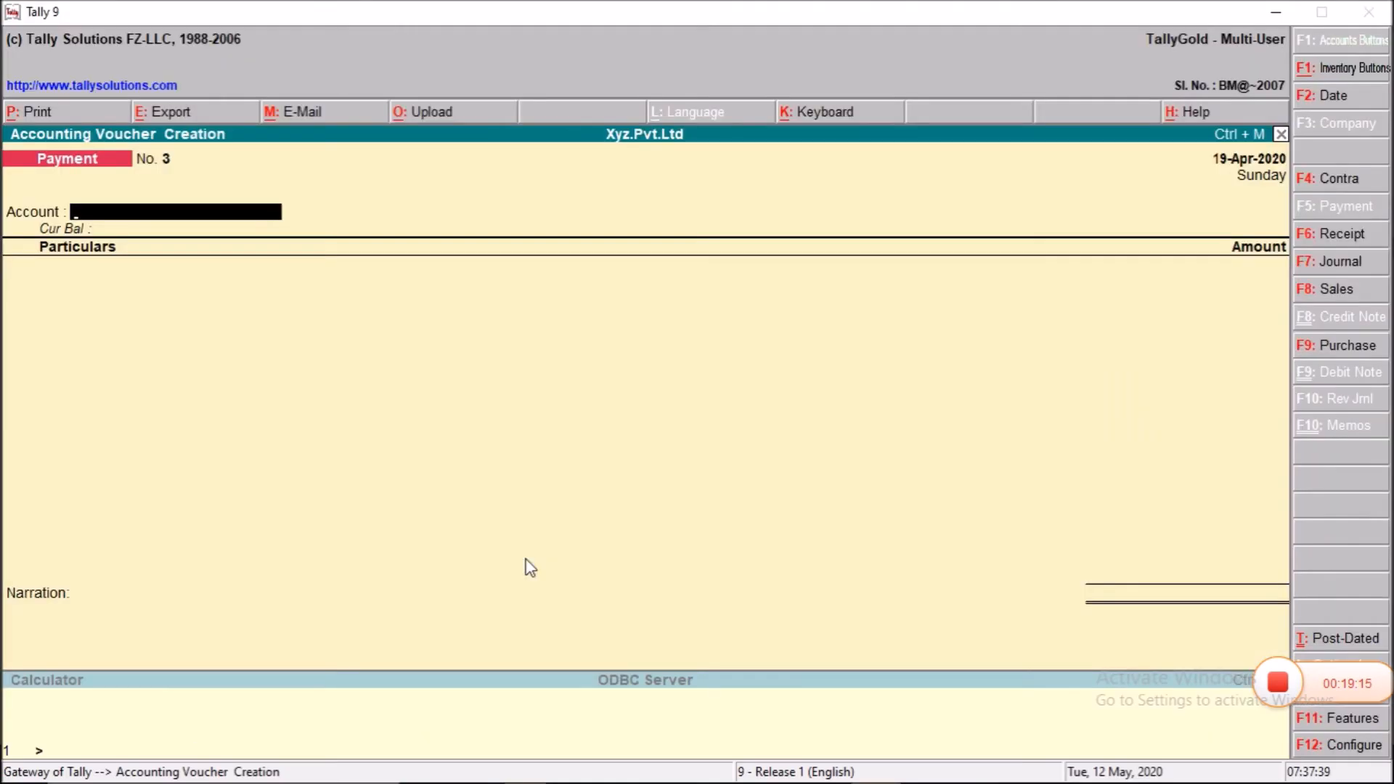
pyautogui.press('F4')
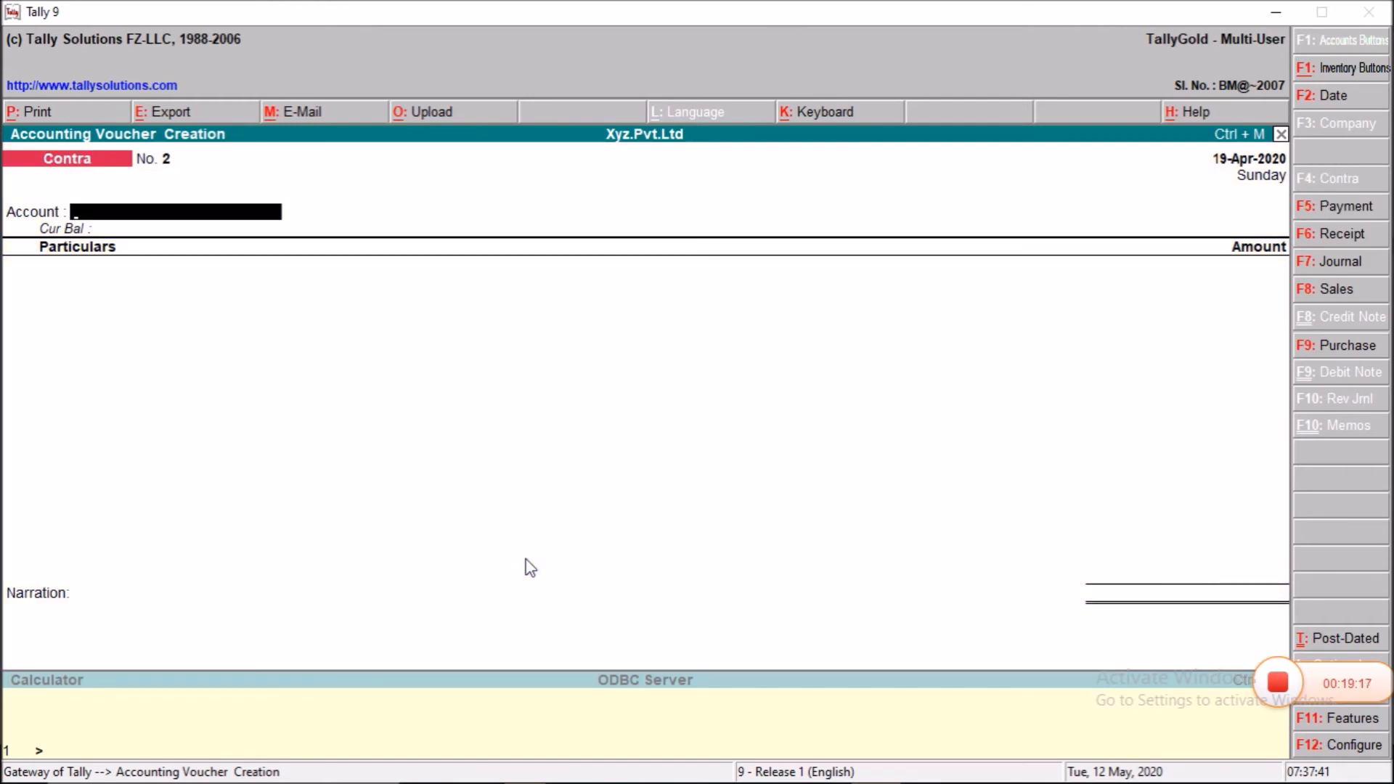
pyautogui.write('Cas')
pyautogui.press('Return')
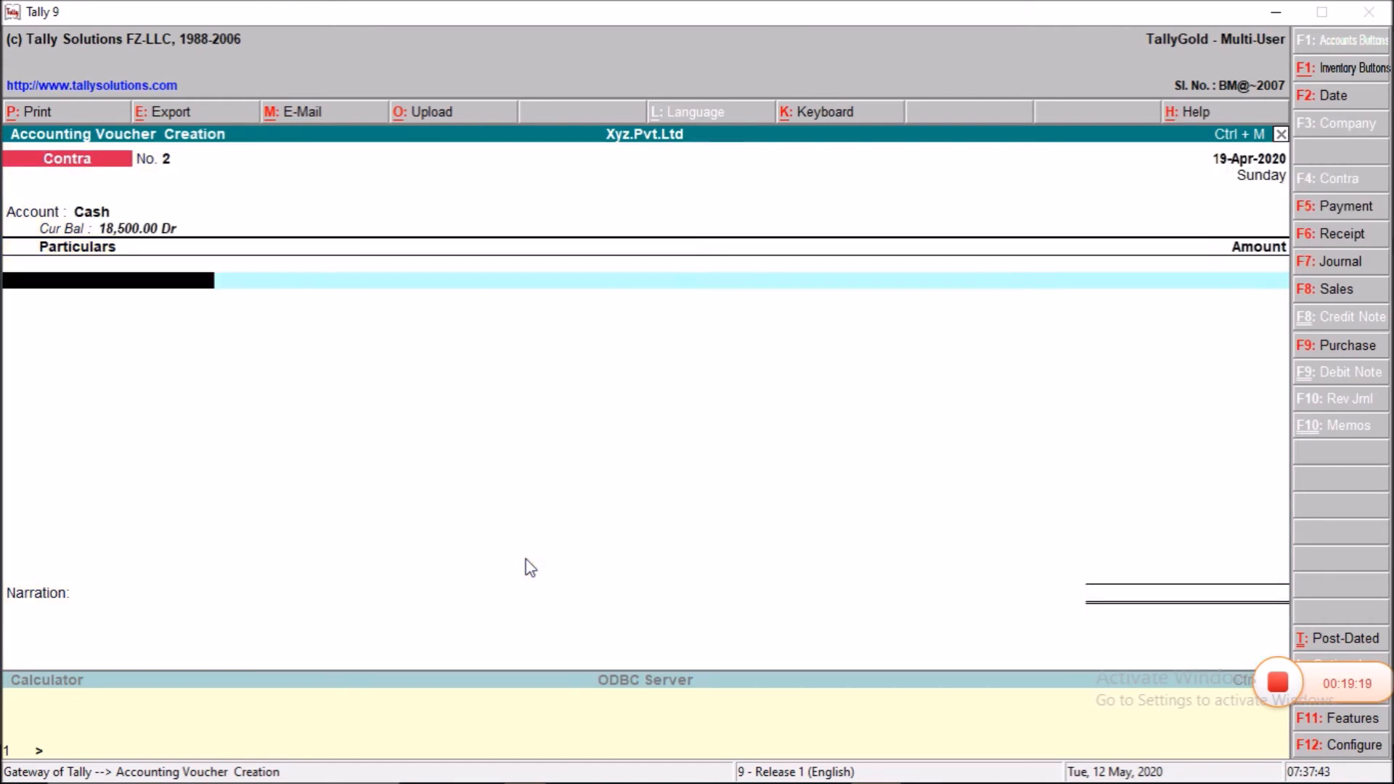
pyautogui.press('Return')
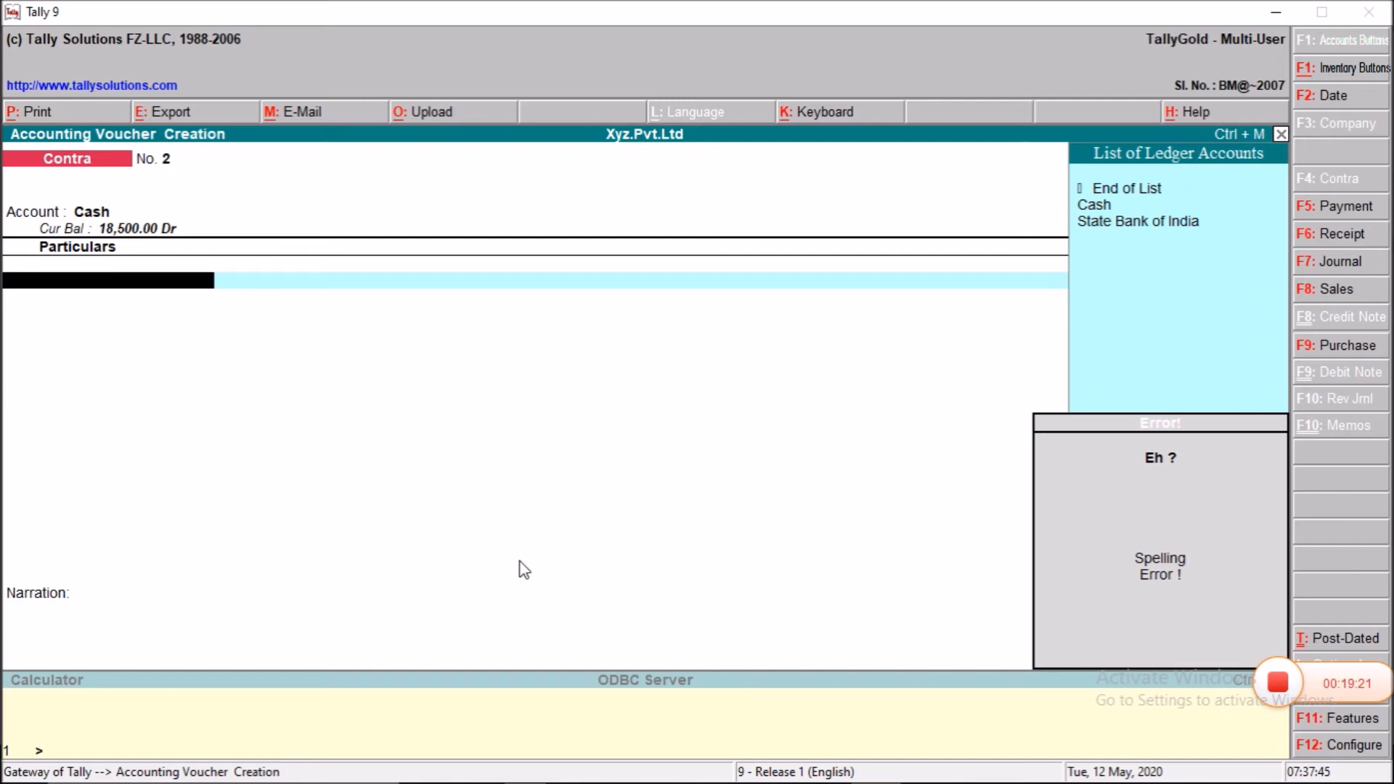
pyautogui.press('Escape')
pyautogui.press('Down')
pyautogui.press('Down')
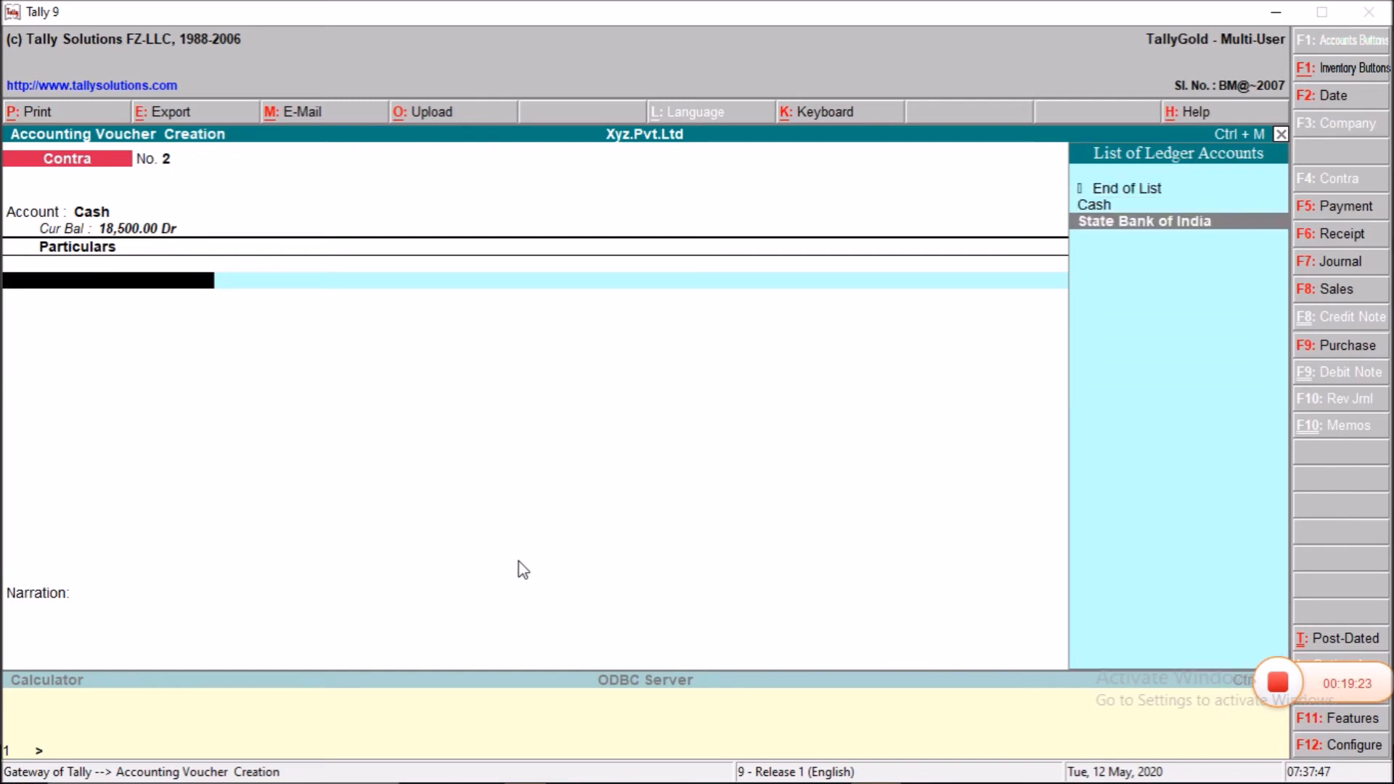
pyautogui.press('Return')
# Check the withdrawn amount in the PDF notes, and enter 1000 for State Bank of India with a cheque number in the narration
pyautogui.hotkey('alt', 'Tab')
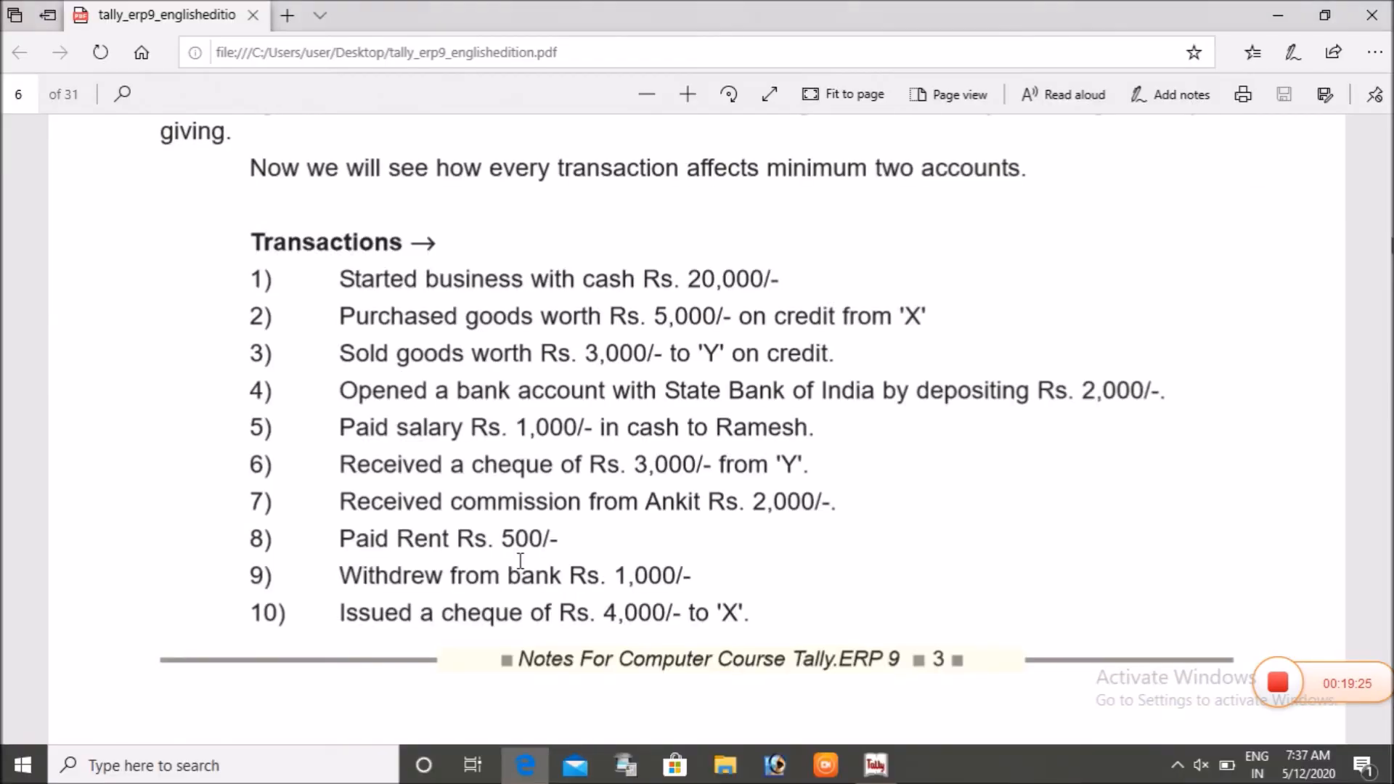
pyautogui.hotkey('alt', 'Tab')
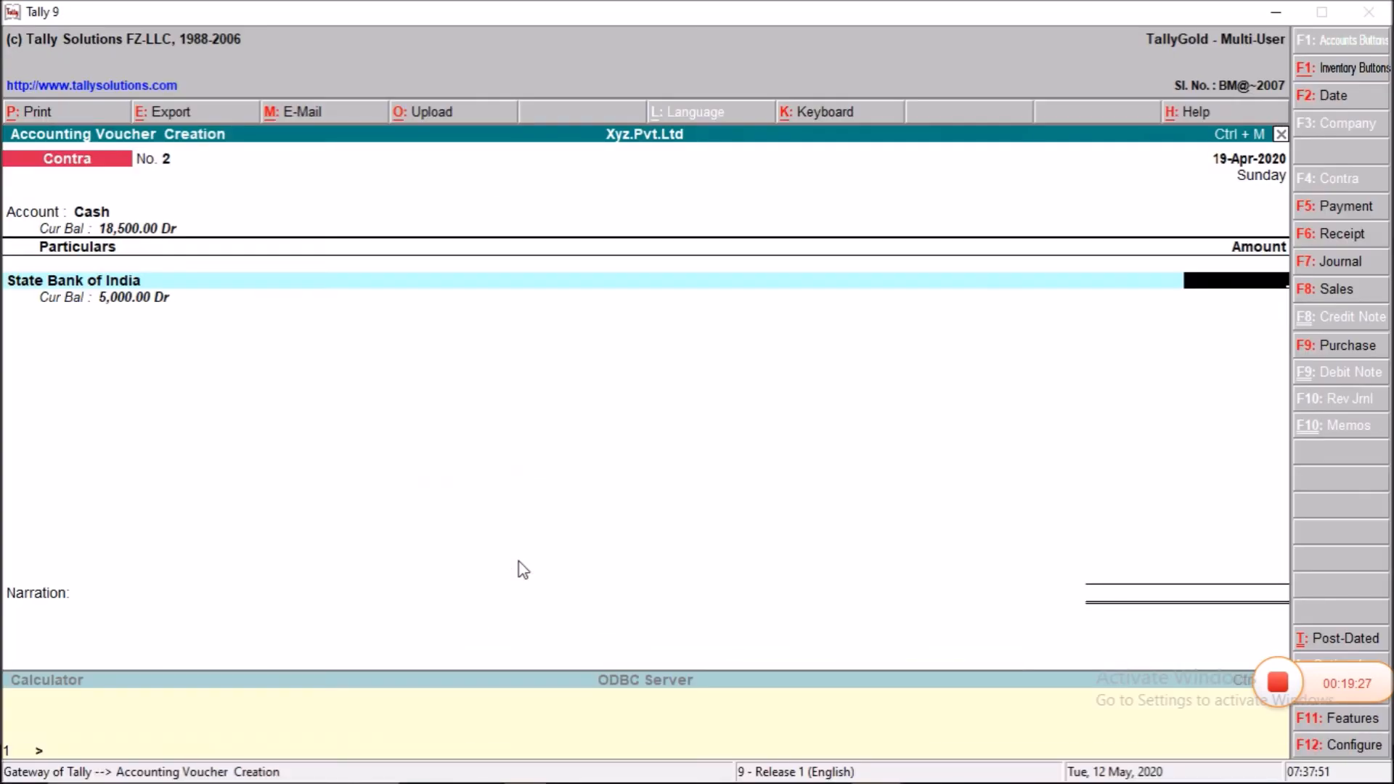
pyautogui.write('1000')
pyautogui.press('Return')
pyautogui.press('Return')
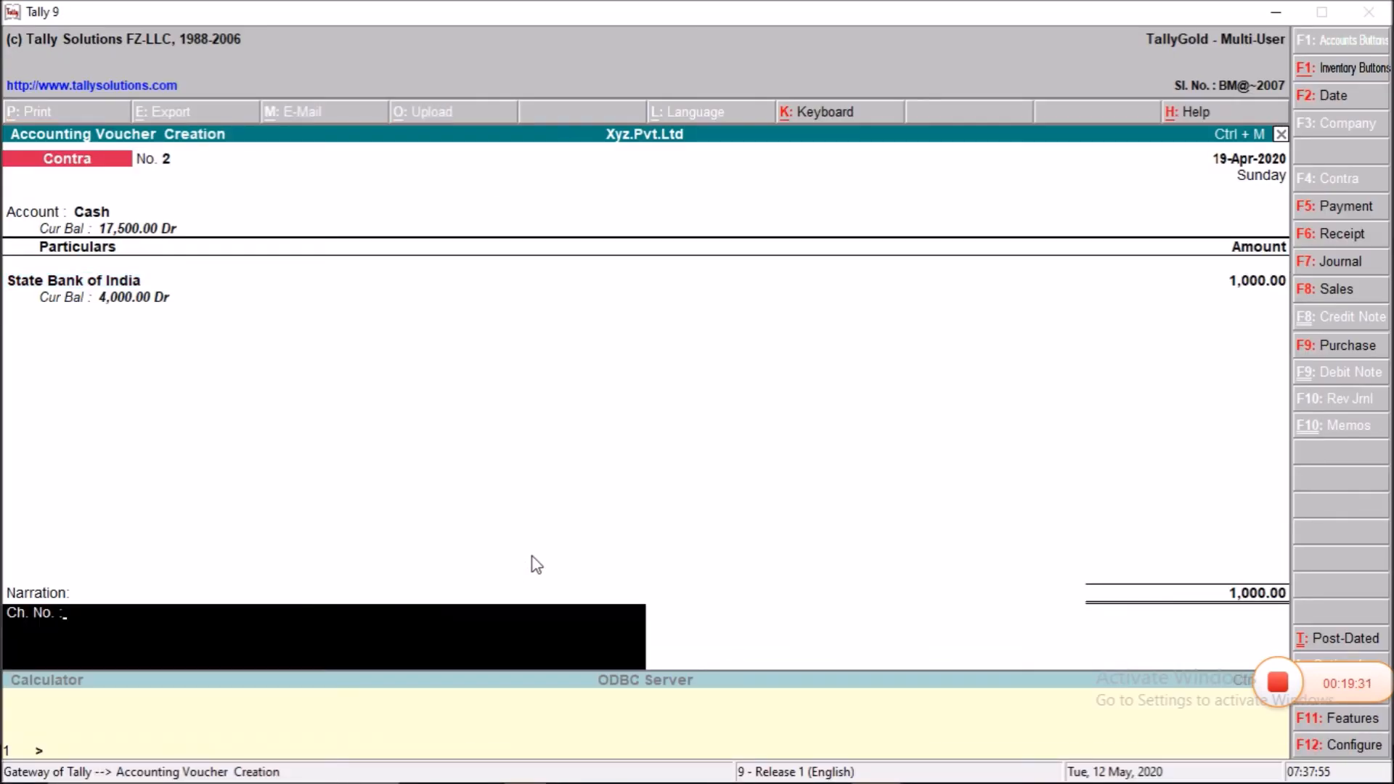
pyautogui.write('876545')
# Review the transactions in the PDF notes, then date the contra voucher 20-4-2020 and save it
pyautogui.hotkey('alt', 'Tab')
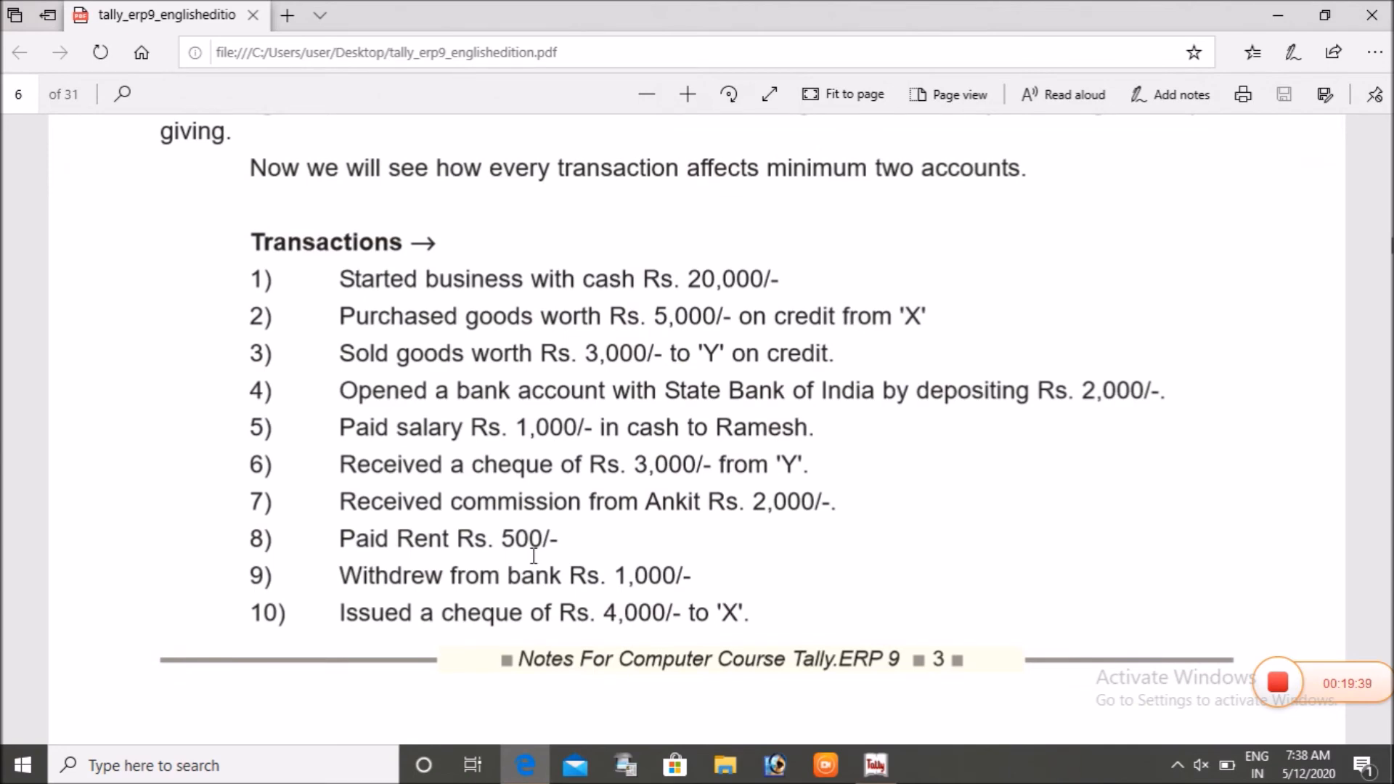
pyautogui.hotkey('alt', 'Tab')
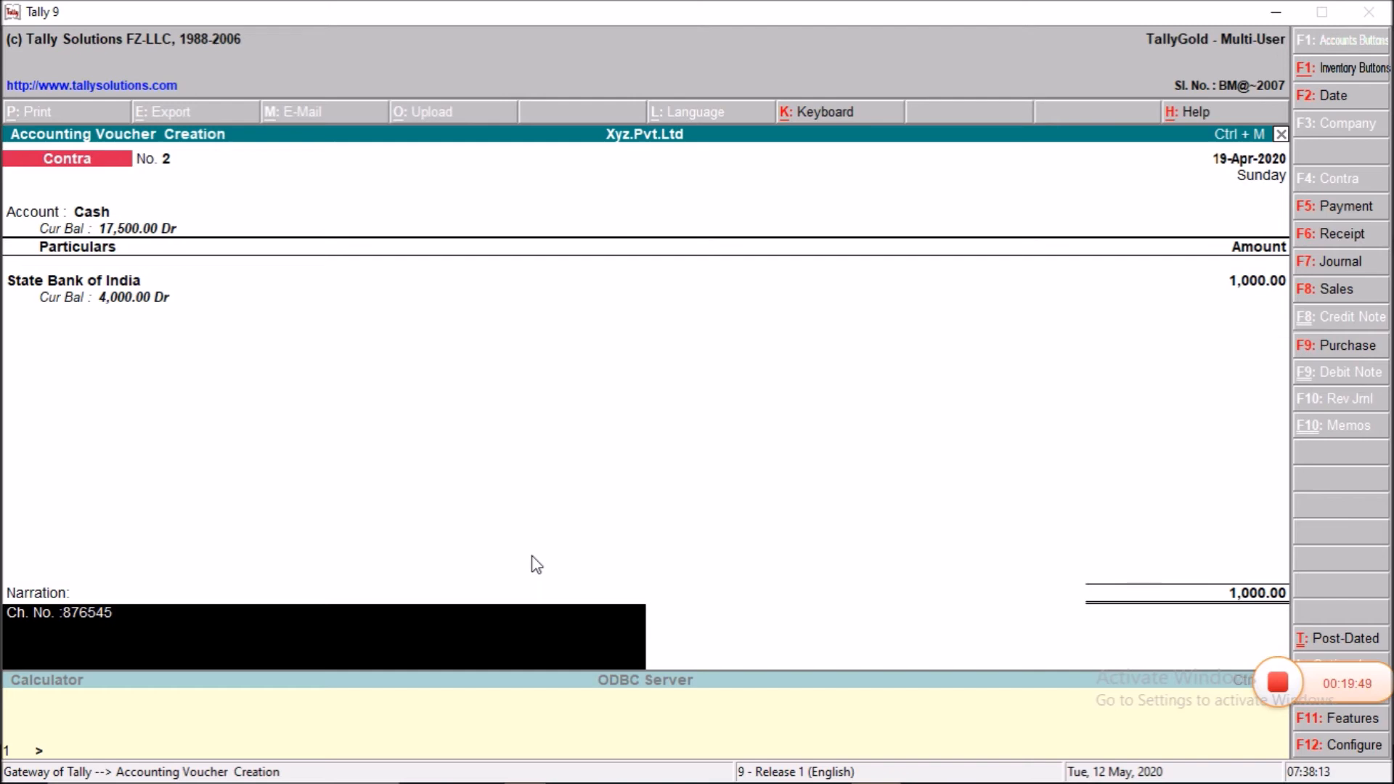
pyautogui.press('F2')
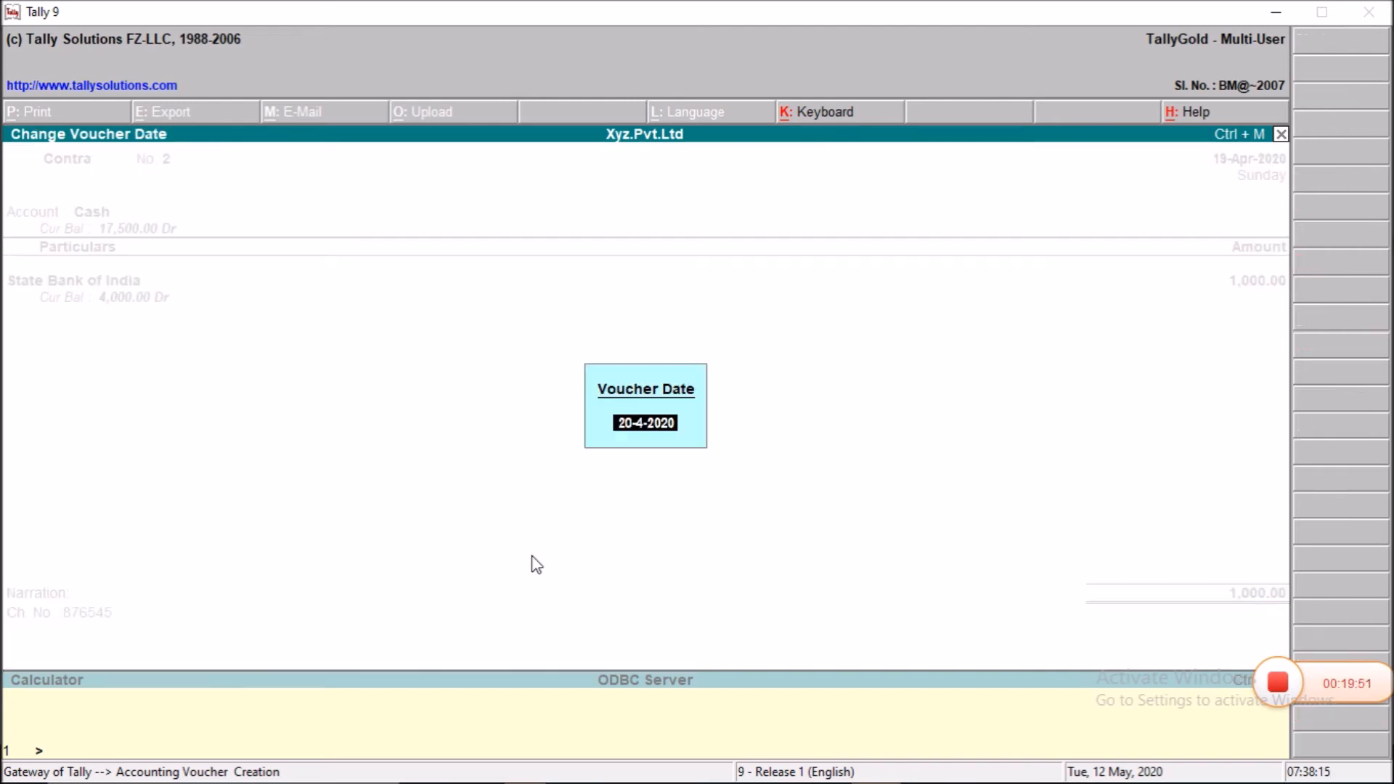
pyautogui.write('20')
pyautogui.press('Return')
pyautogui.press('Return')
pyautogui.press('Return')
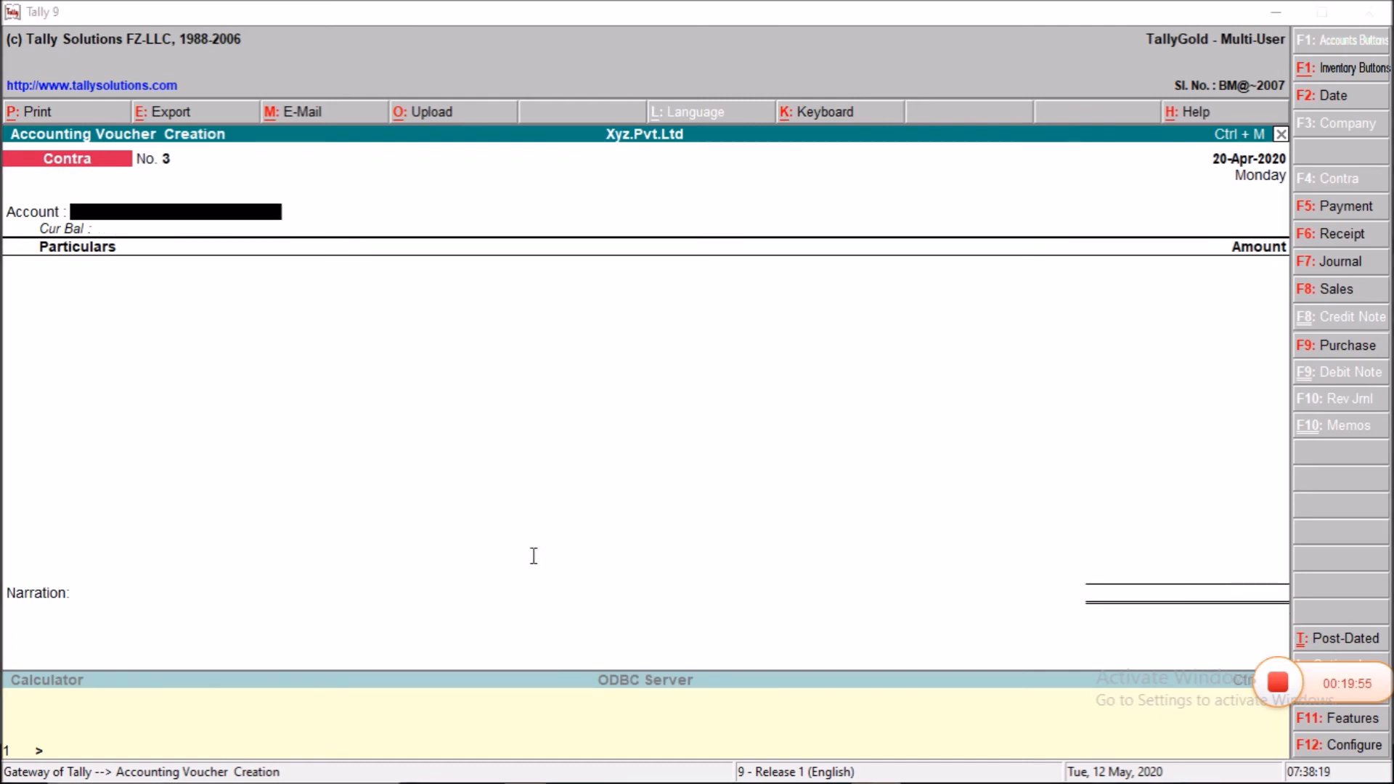
# Check the cheque transaction in the PDF notes, and start a payment voucher with State Bank of India as the account and X's A/c in the particulars
pyautogui.hotkey('alt', 'Tab')
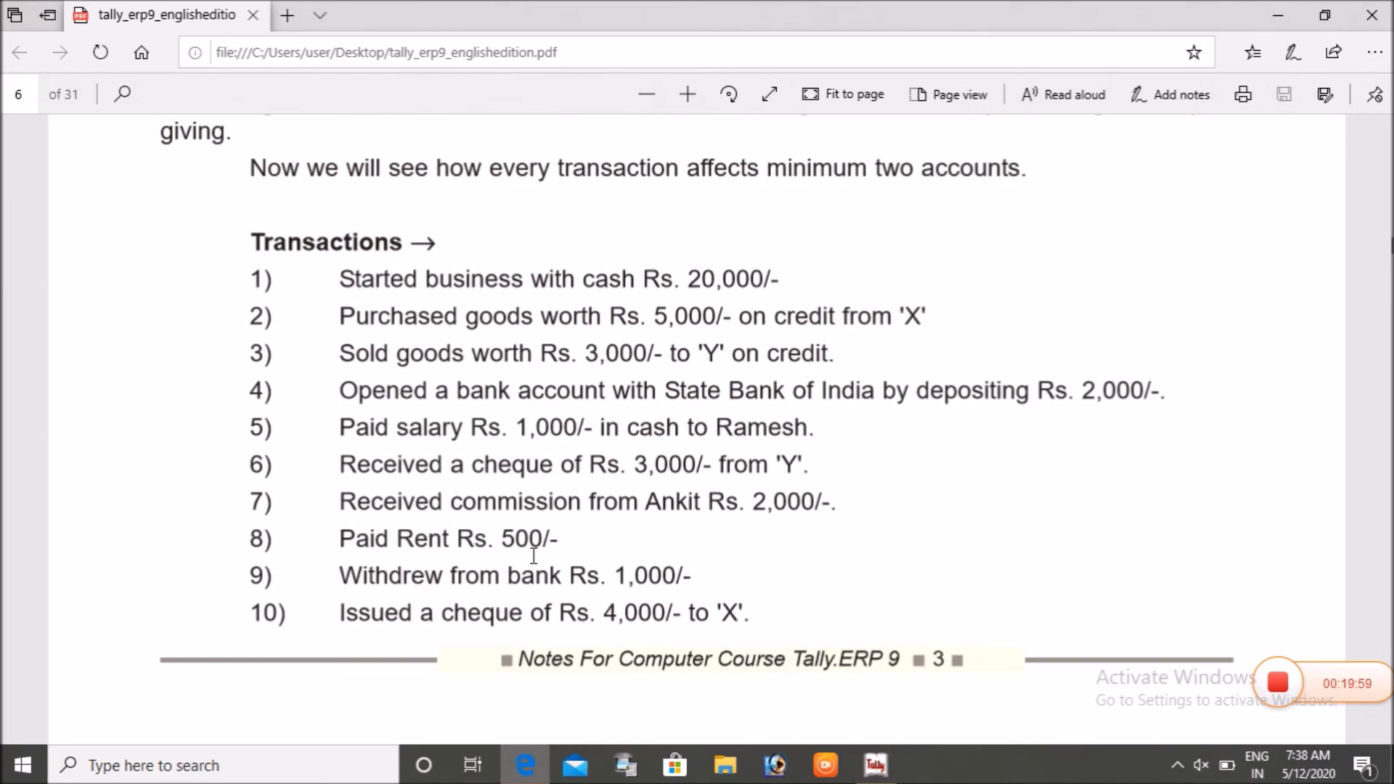
pyautogui.hotkey('alt', 'Tab')
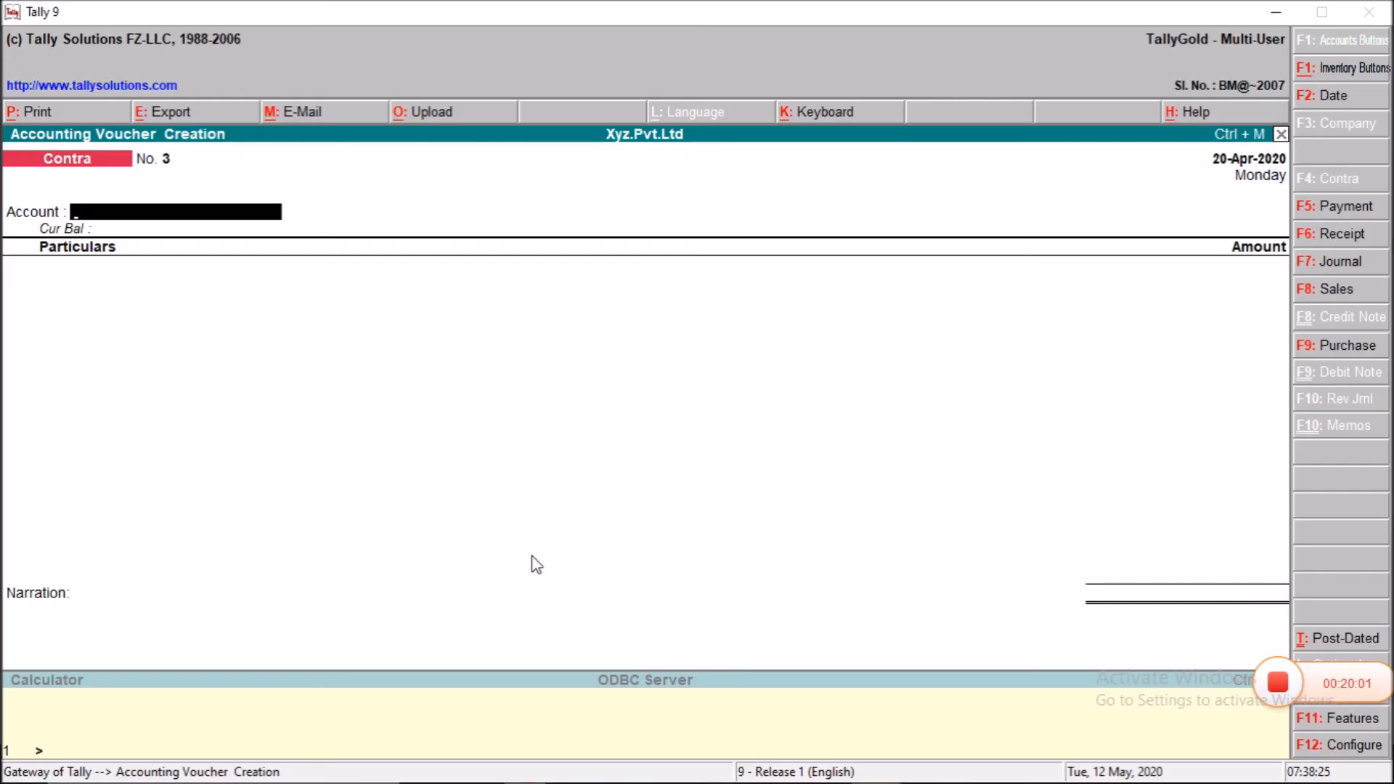
pyautogui.press('F5')
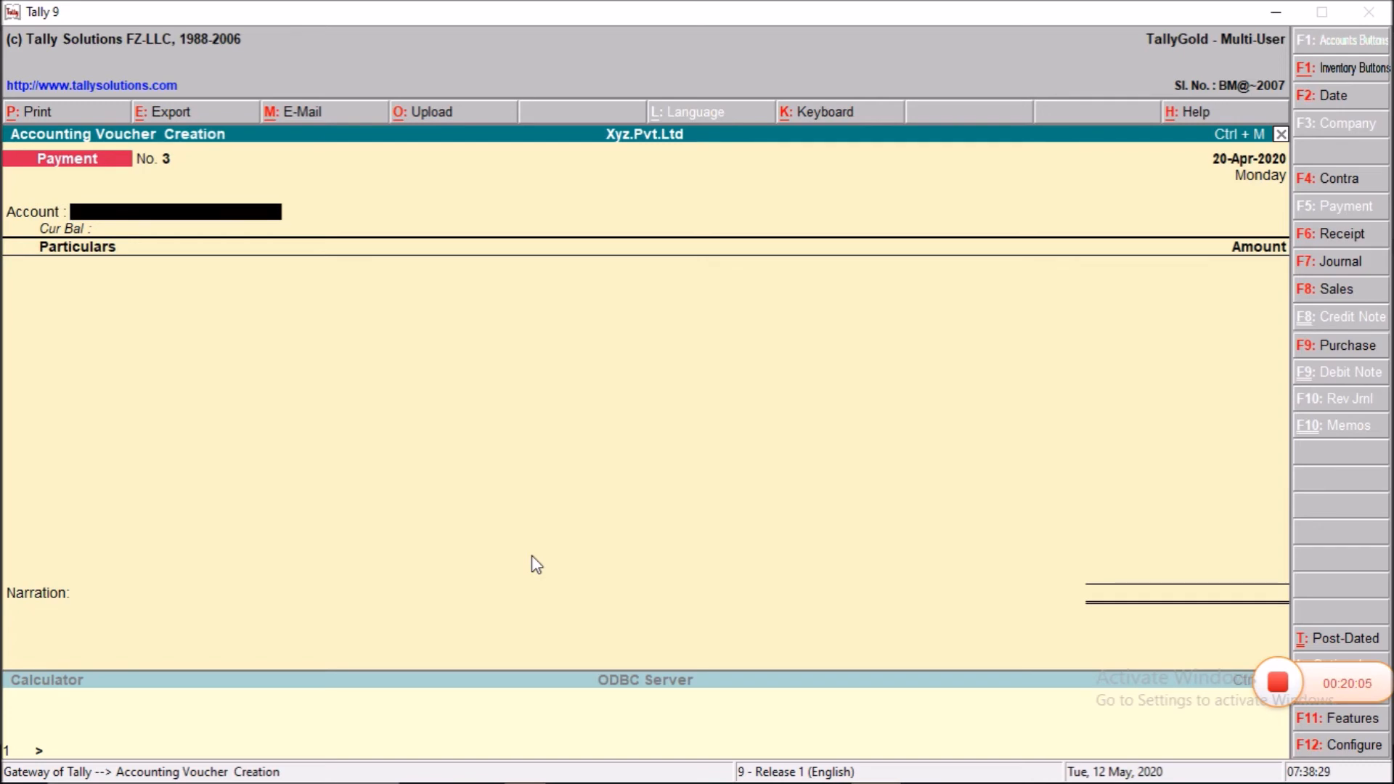
pyautogui.write('S')
pyautogui.press('Return')
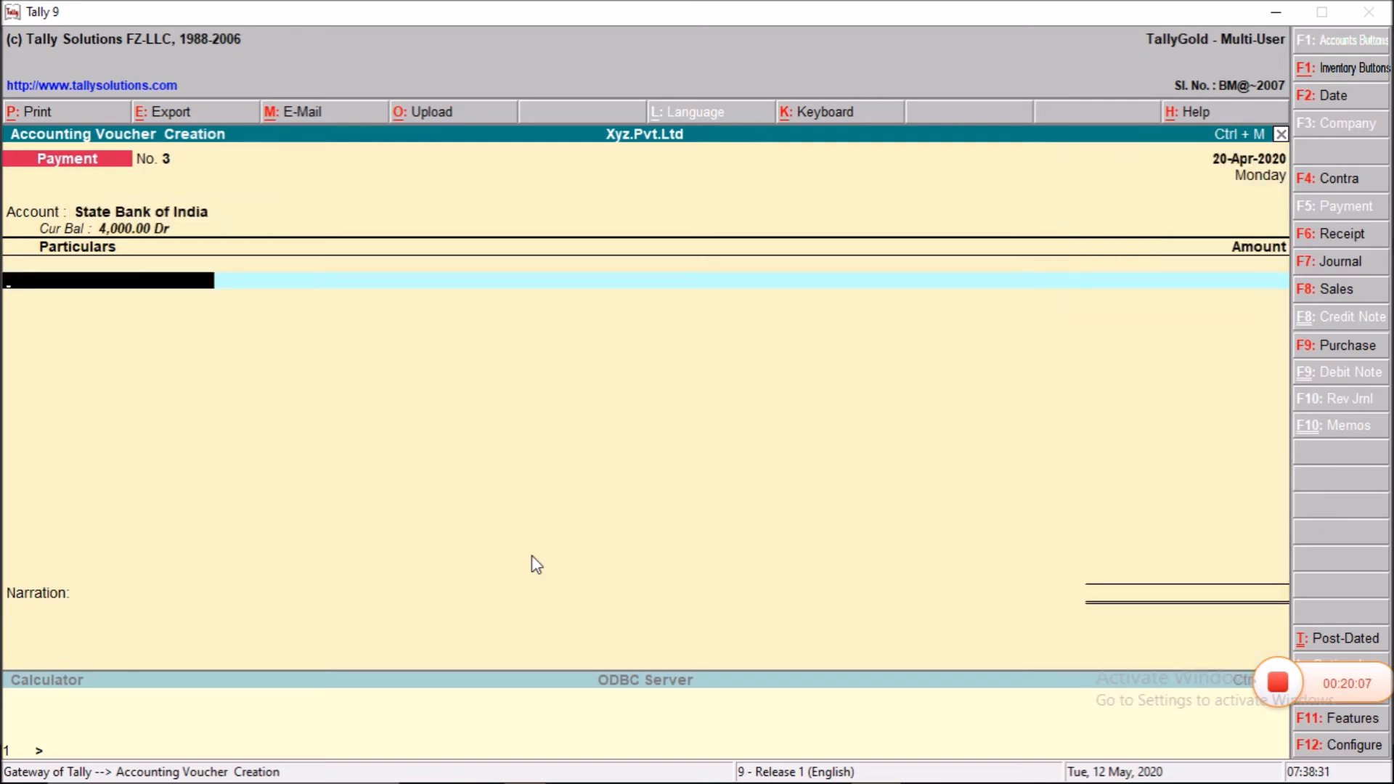
pyautogui.write('X')
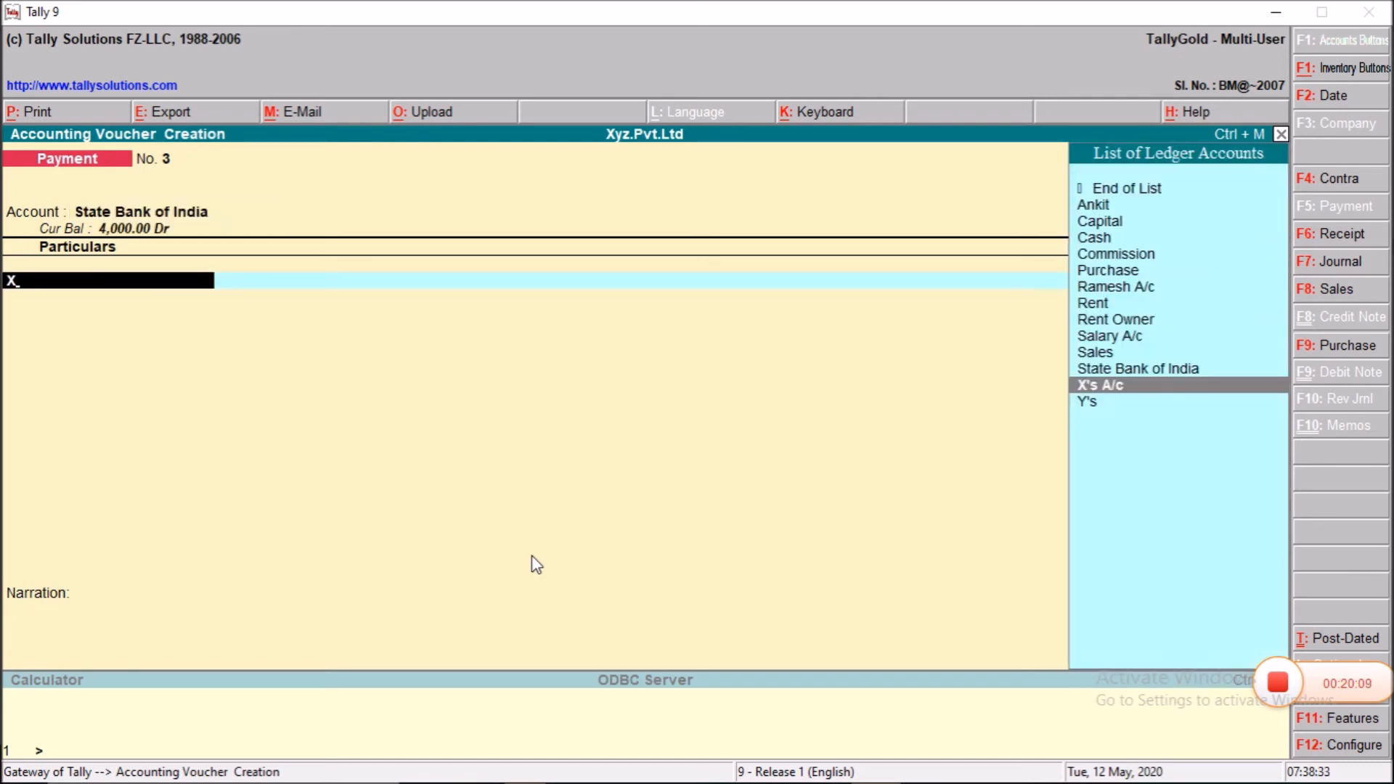
pyautogui.press('Return')
# Enter 4000 for X's A/c, add a cheque number to the narration, and save the payment voucher
pyautogui.write('4000')
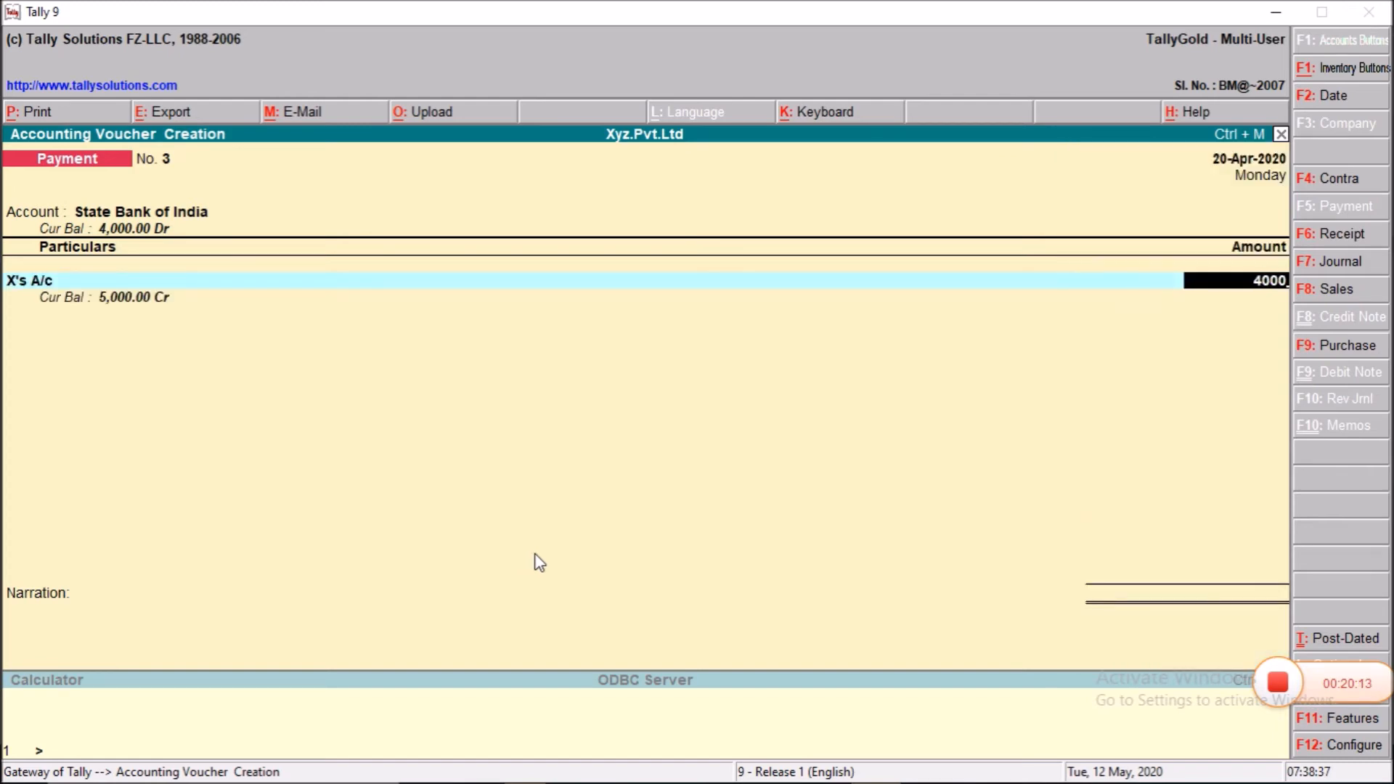
pyautogui.press('Return')
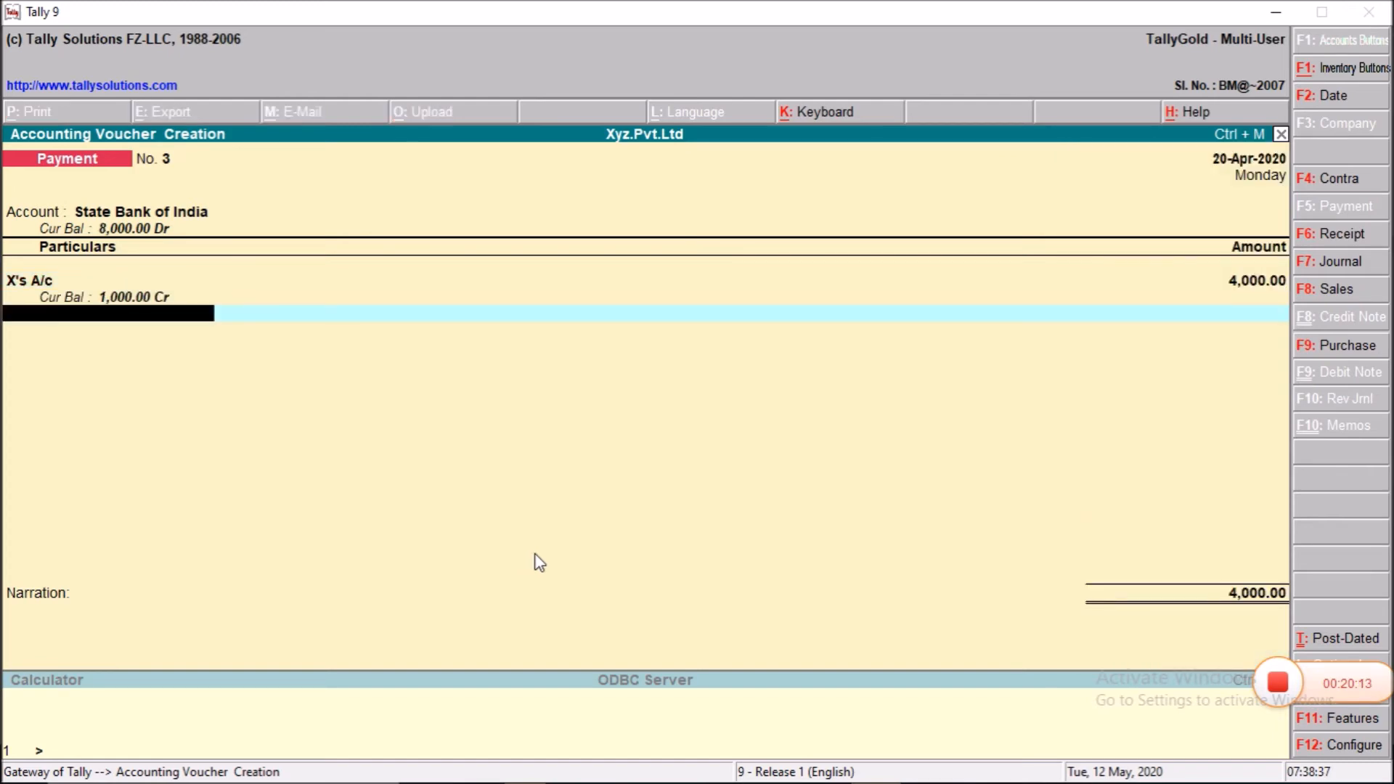
pyautogui.press('Return')
pyautogui.write('765432')
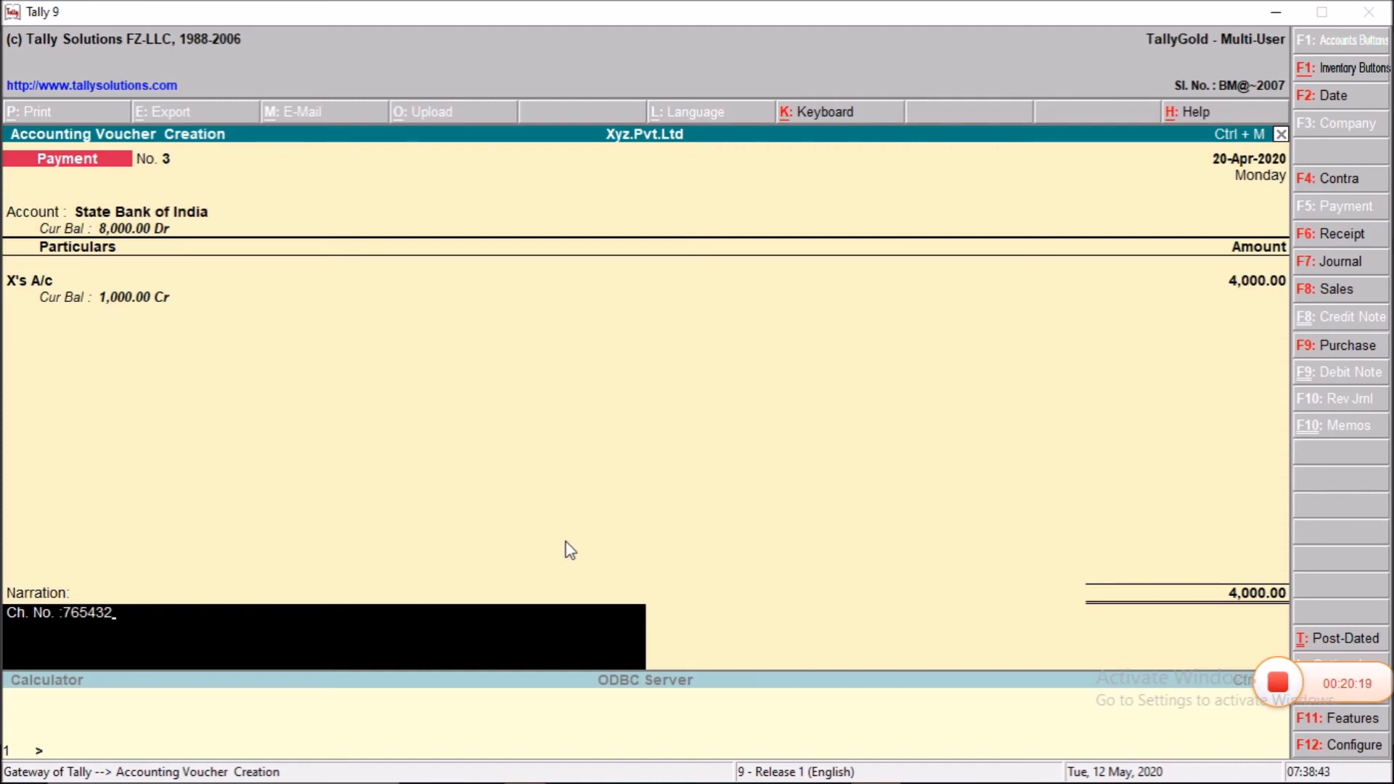
pyautogui.press('Return')
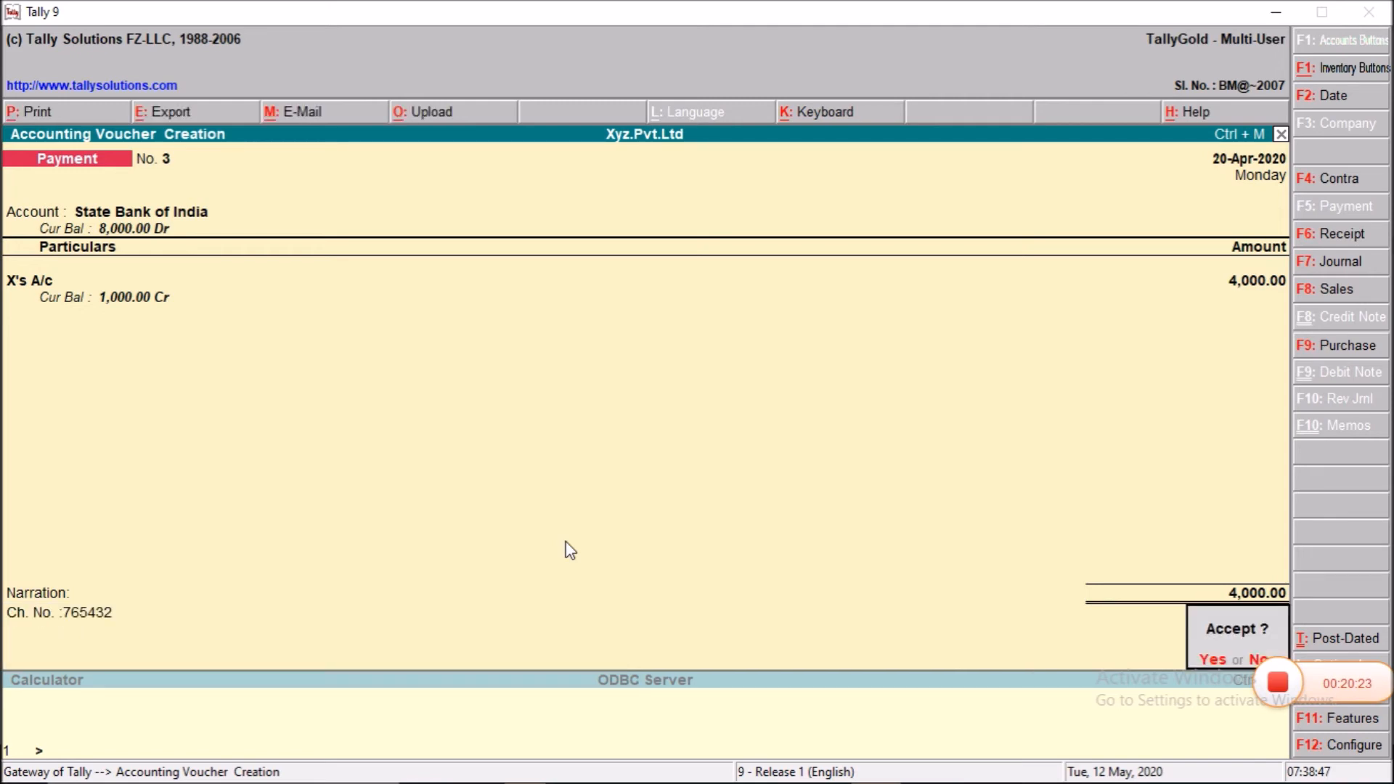
pyautogui.press('Return')
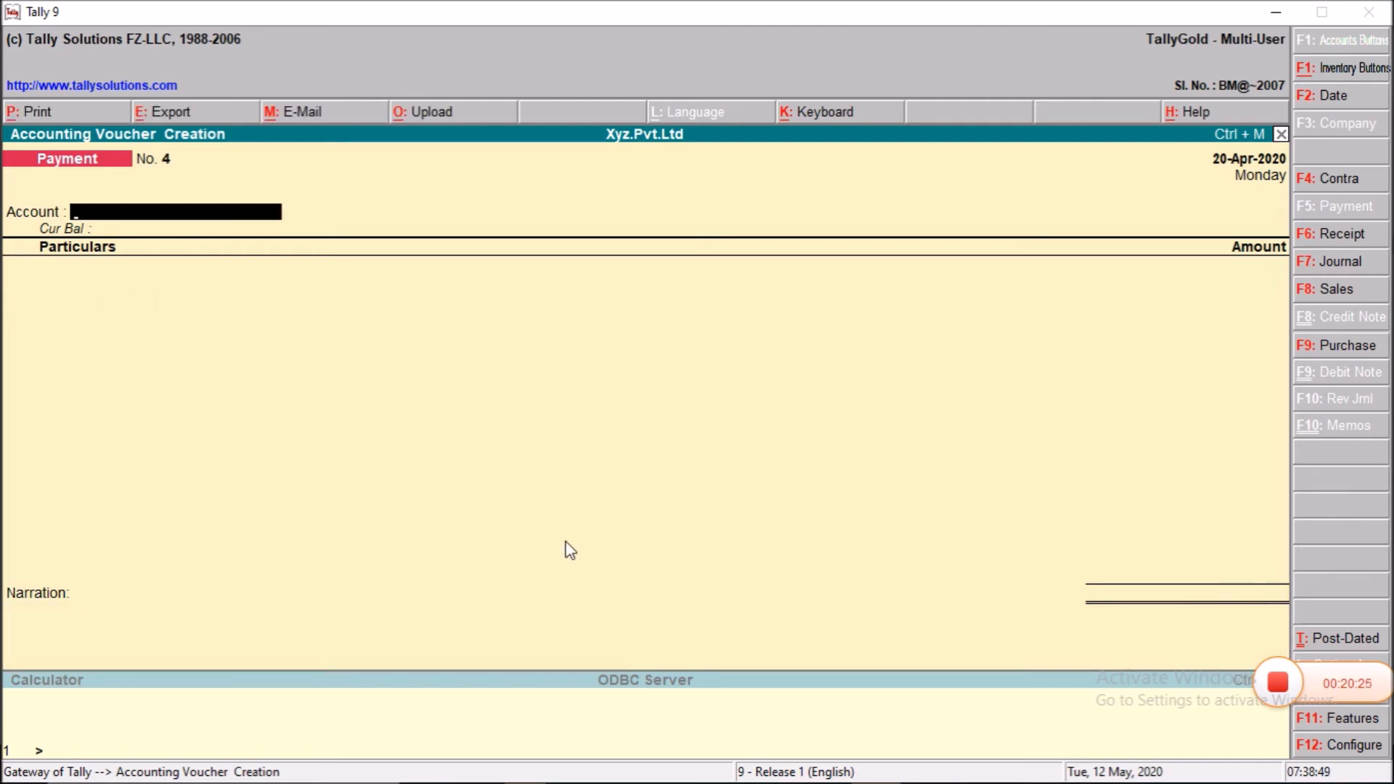
# Review the journal entries for the sample transactions in the PDF notes, including their dates, particulars and amounts
pyautogui.hotkey('alt', 'Tab')
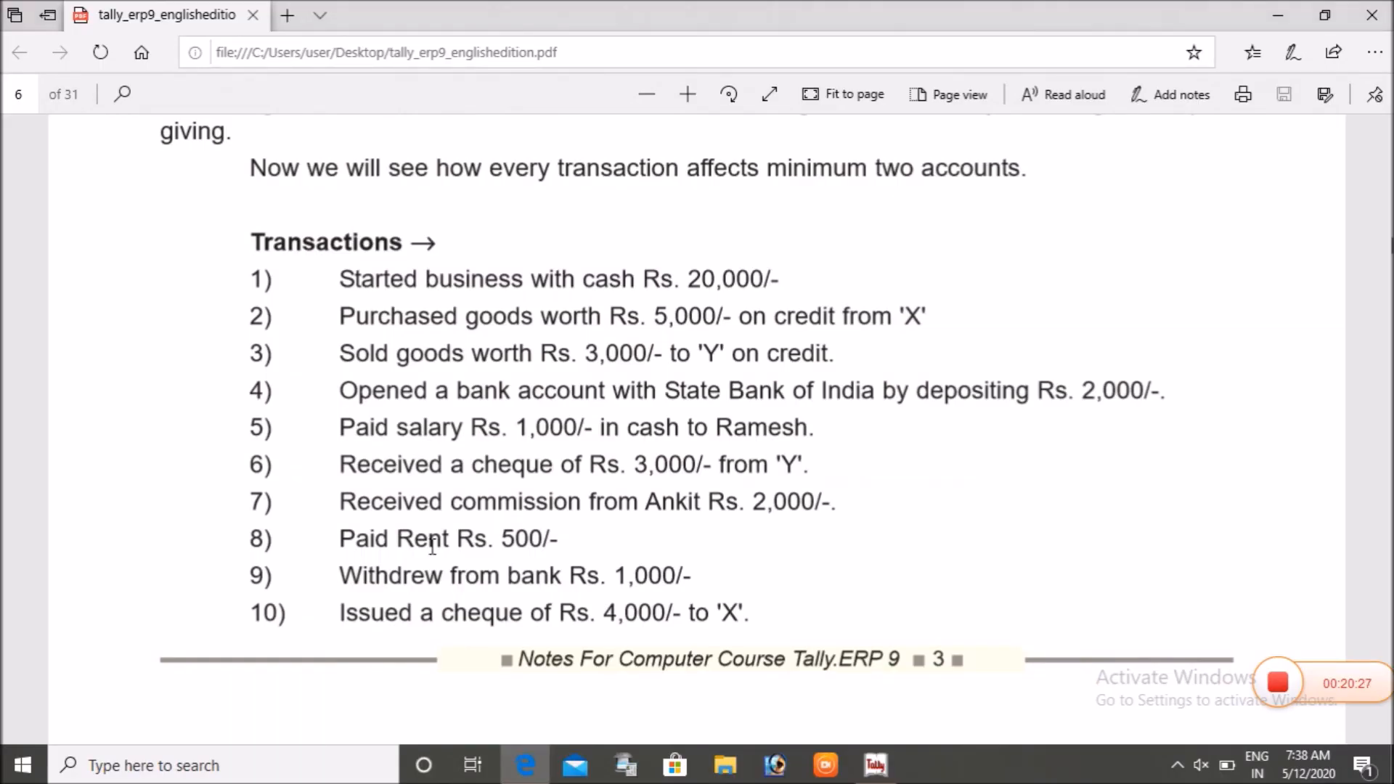
pyautogui.scroll(-6, 520, 597)
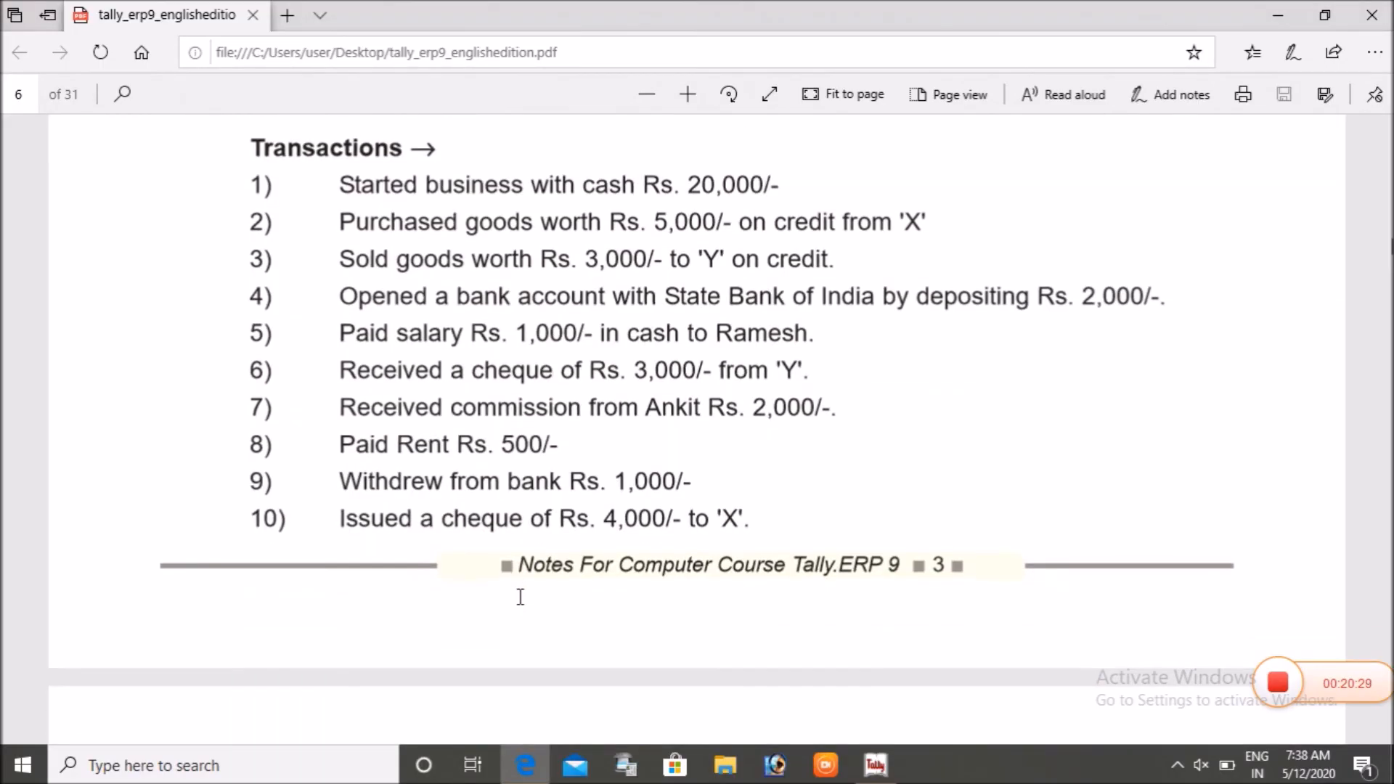
pyautogui.scroll(3, 522, 605)
pyautogui.scroll(-11, 522, 605)
pyautogui.scroll(-18, 521, 605)
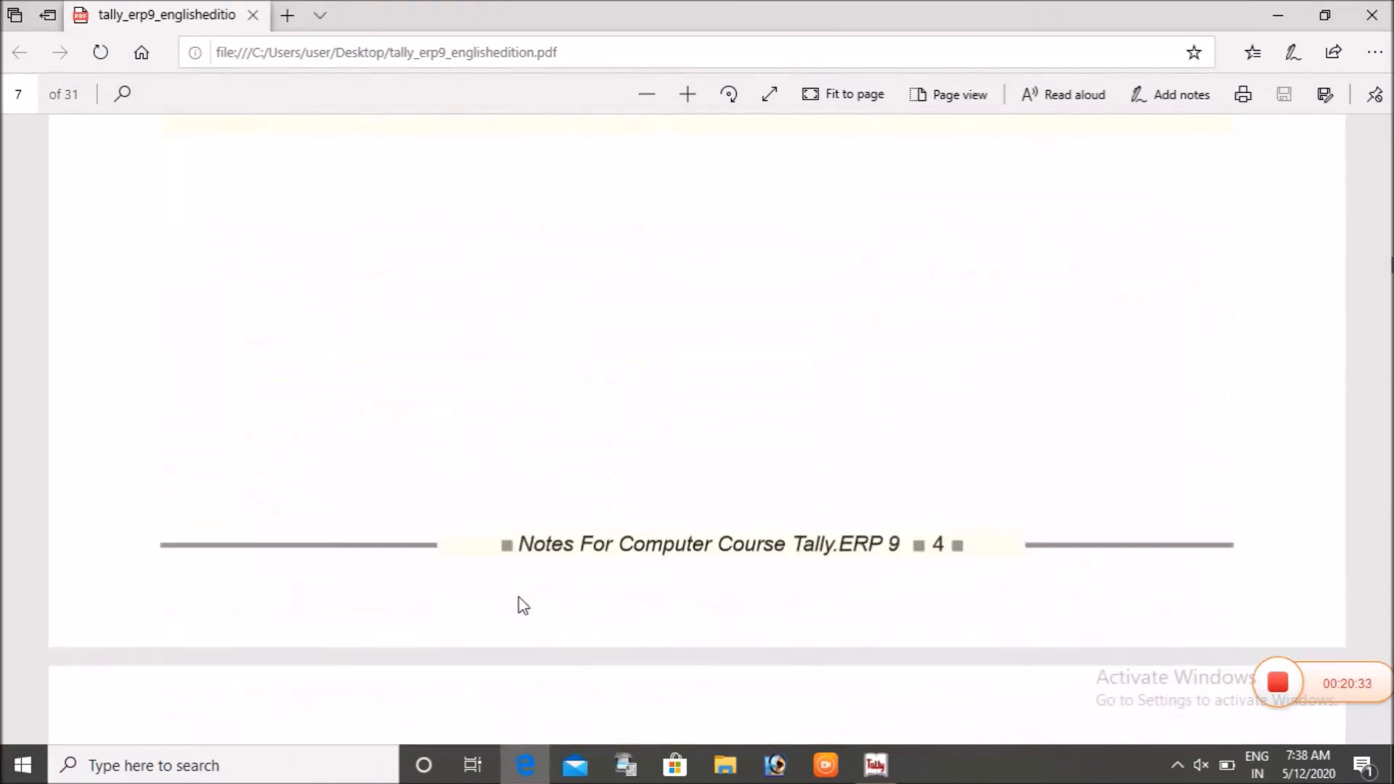
pyautogui.scroll(-4, 613, 507)
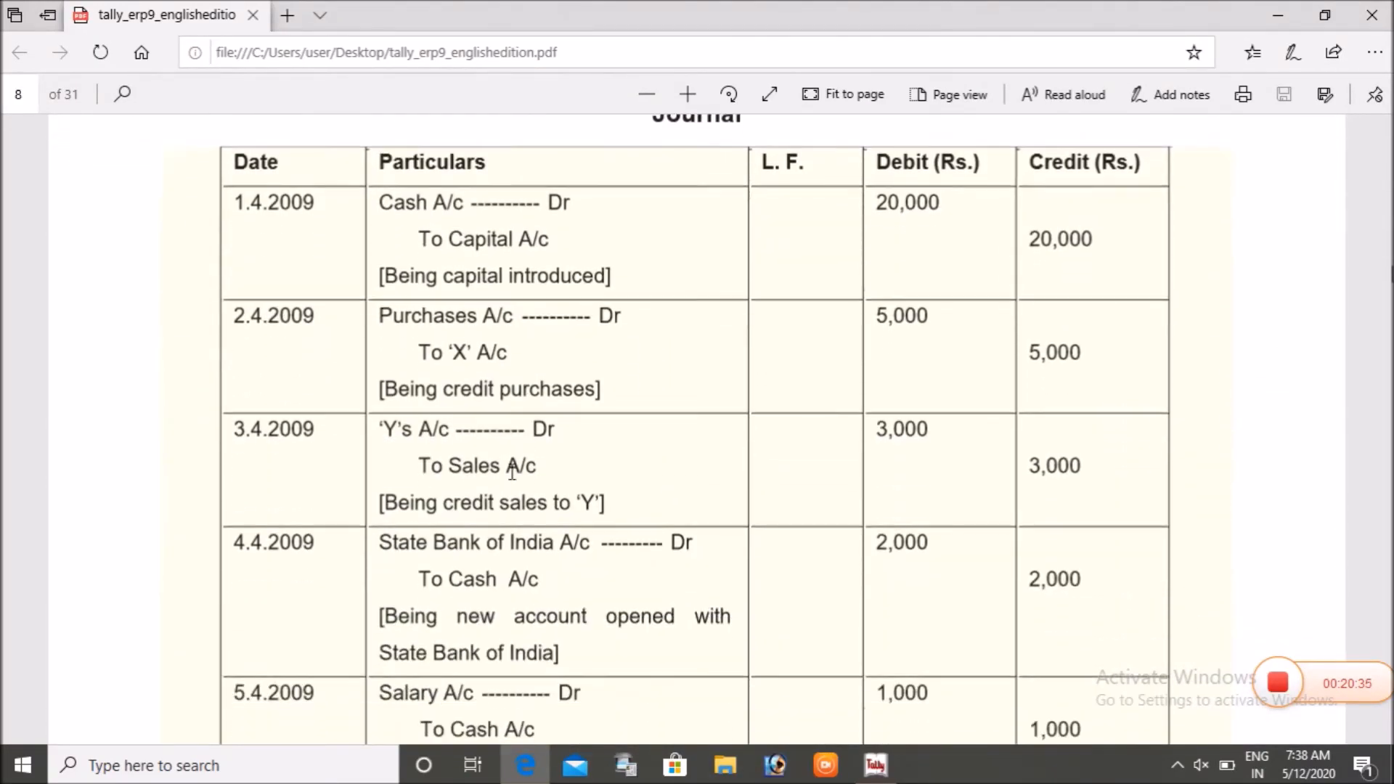
pyautogui.scroll(-8, 735, 429)
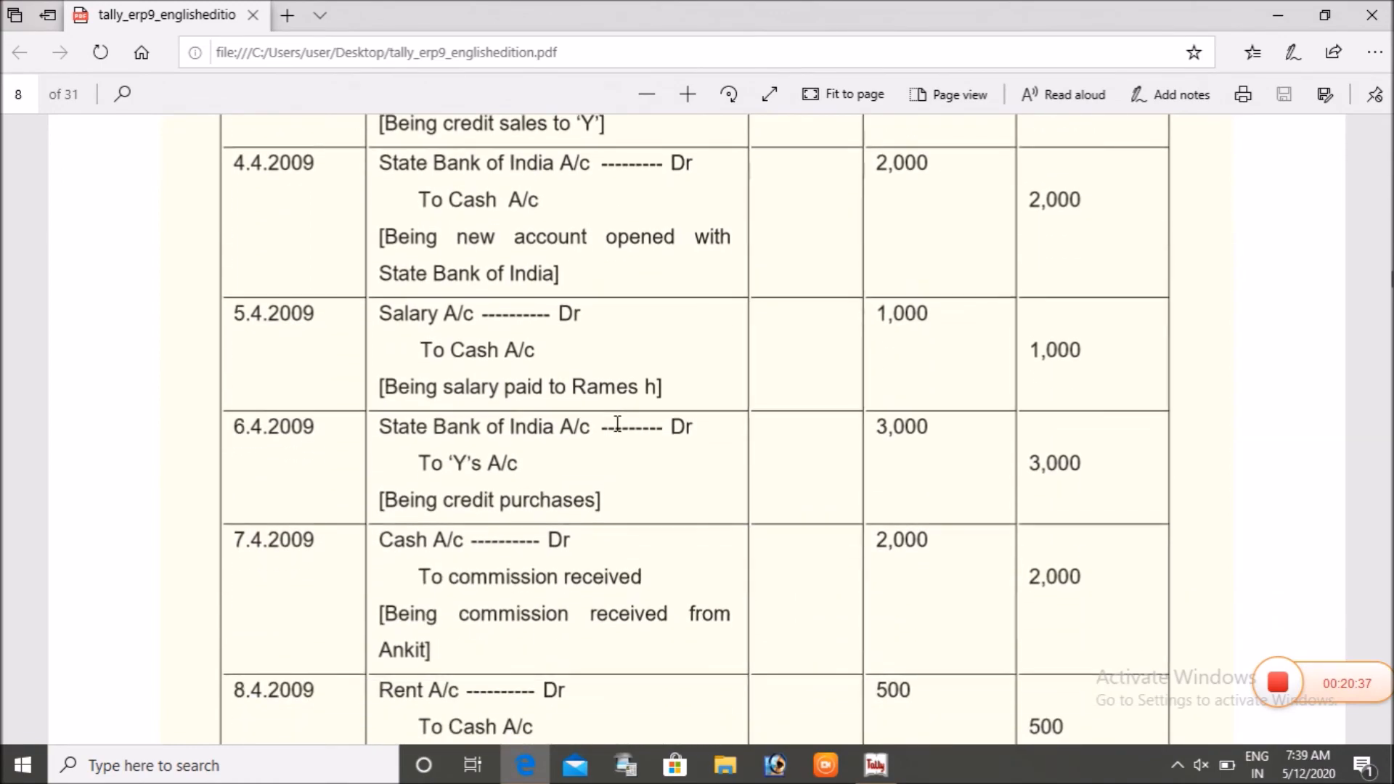
pyautogui.scroll(12, 710, 436)
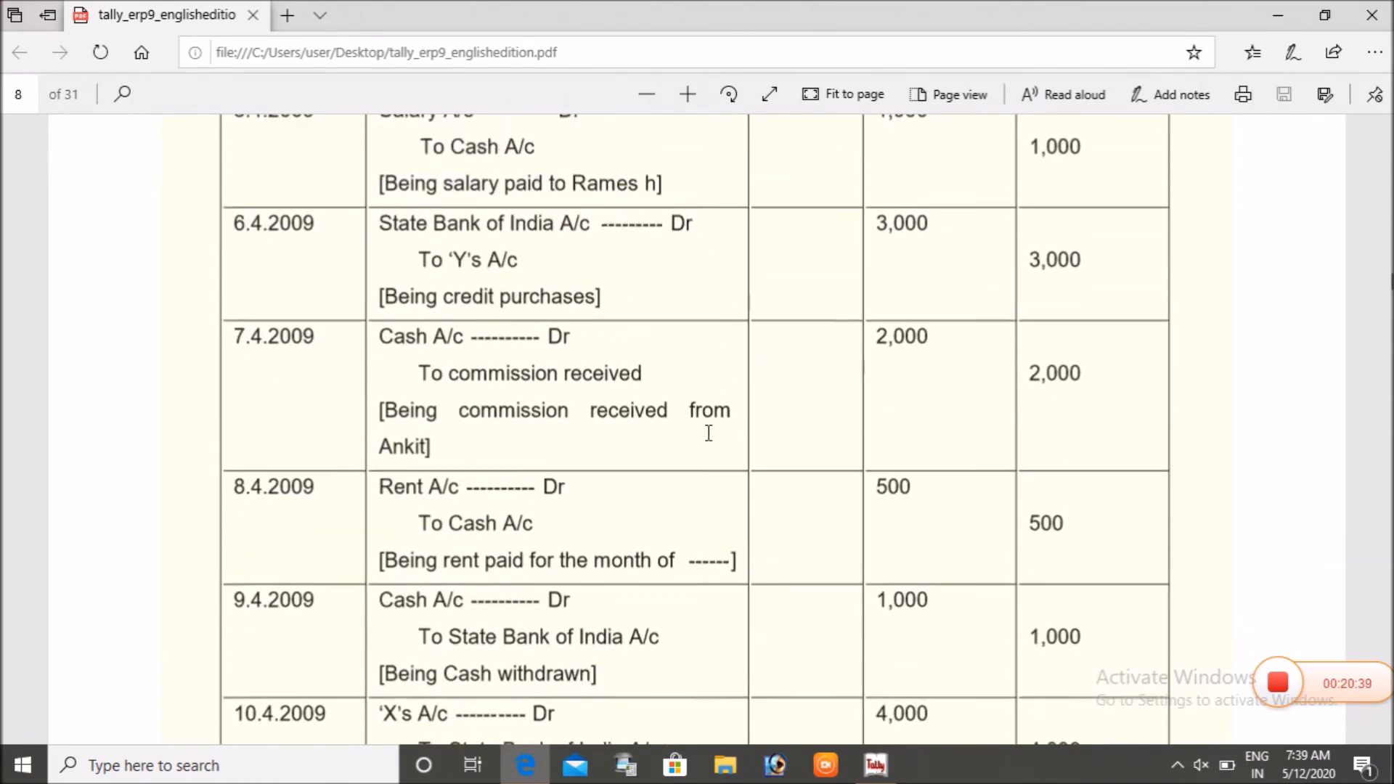
pyautogui.scroll(-18, 709, 433)
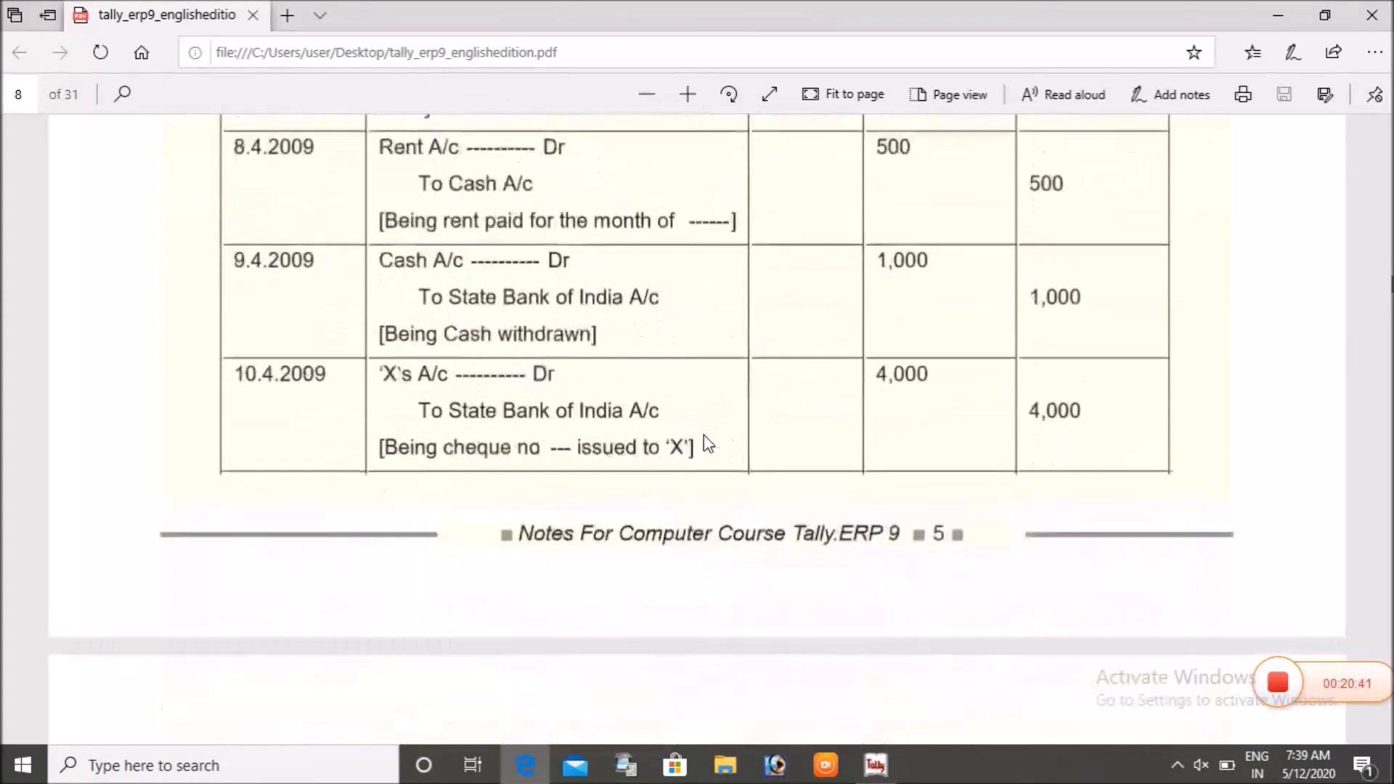
pyautogui.scroll(18, 705, 434)
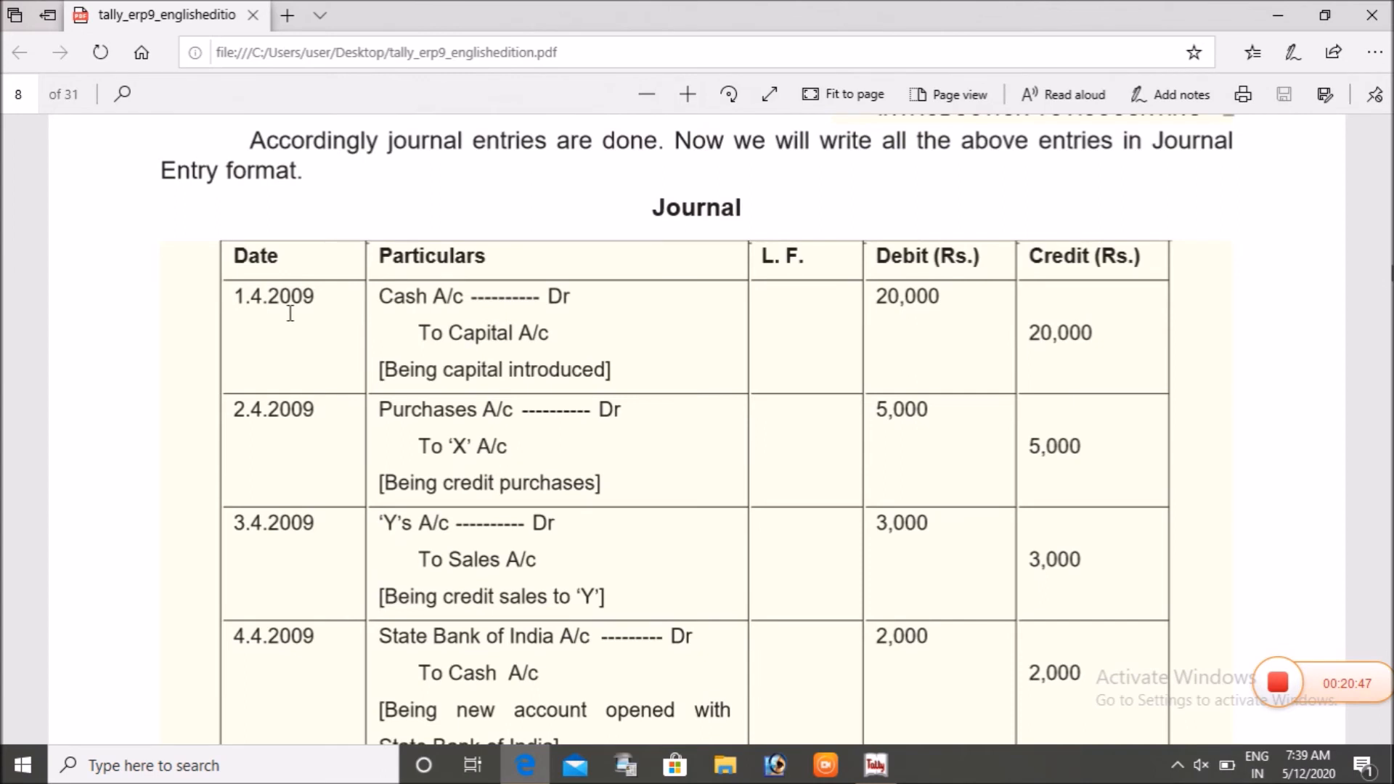
pyautogui.scroll(-4, 290, 314)
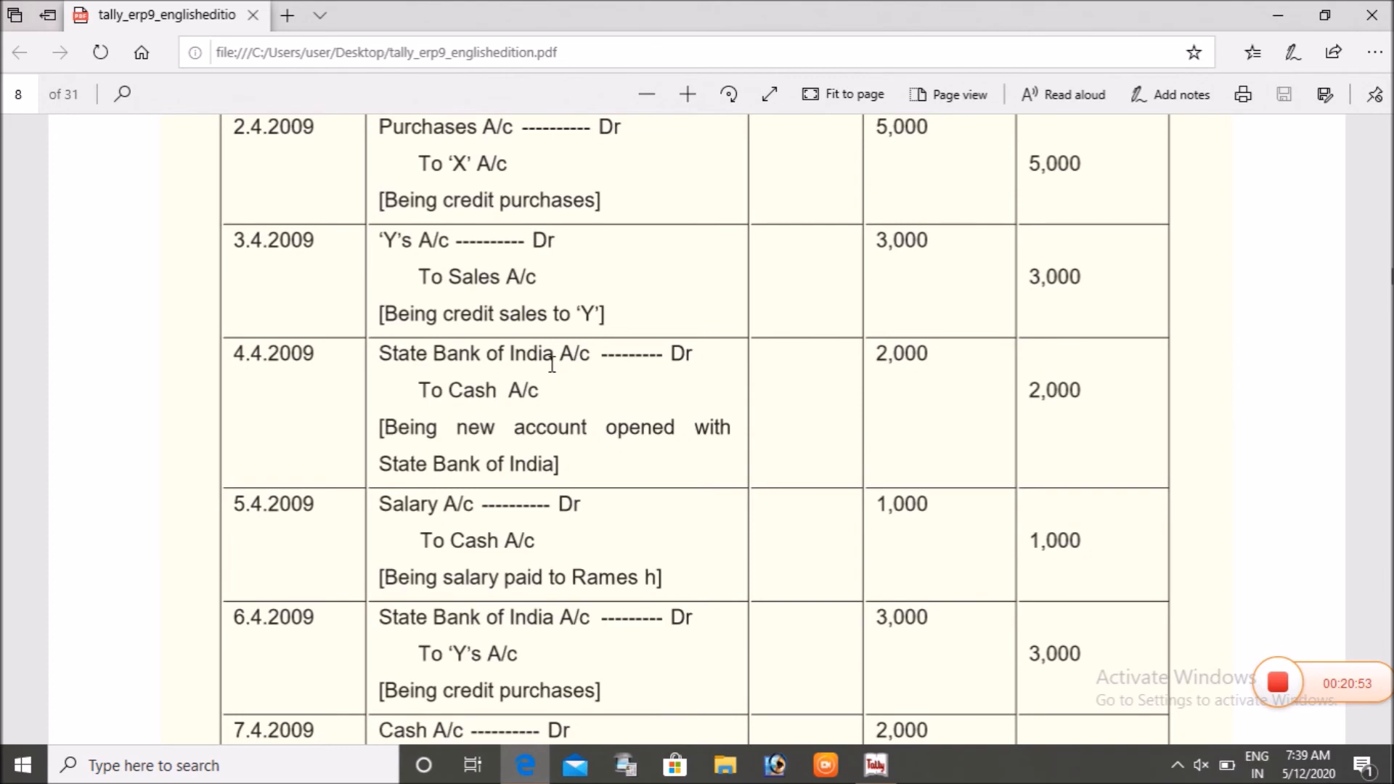
pyautogui.scroll(-18, 552, 364)
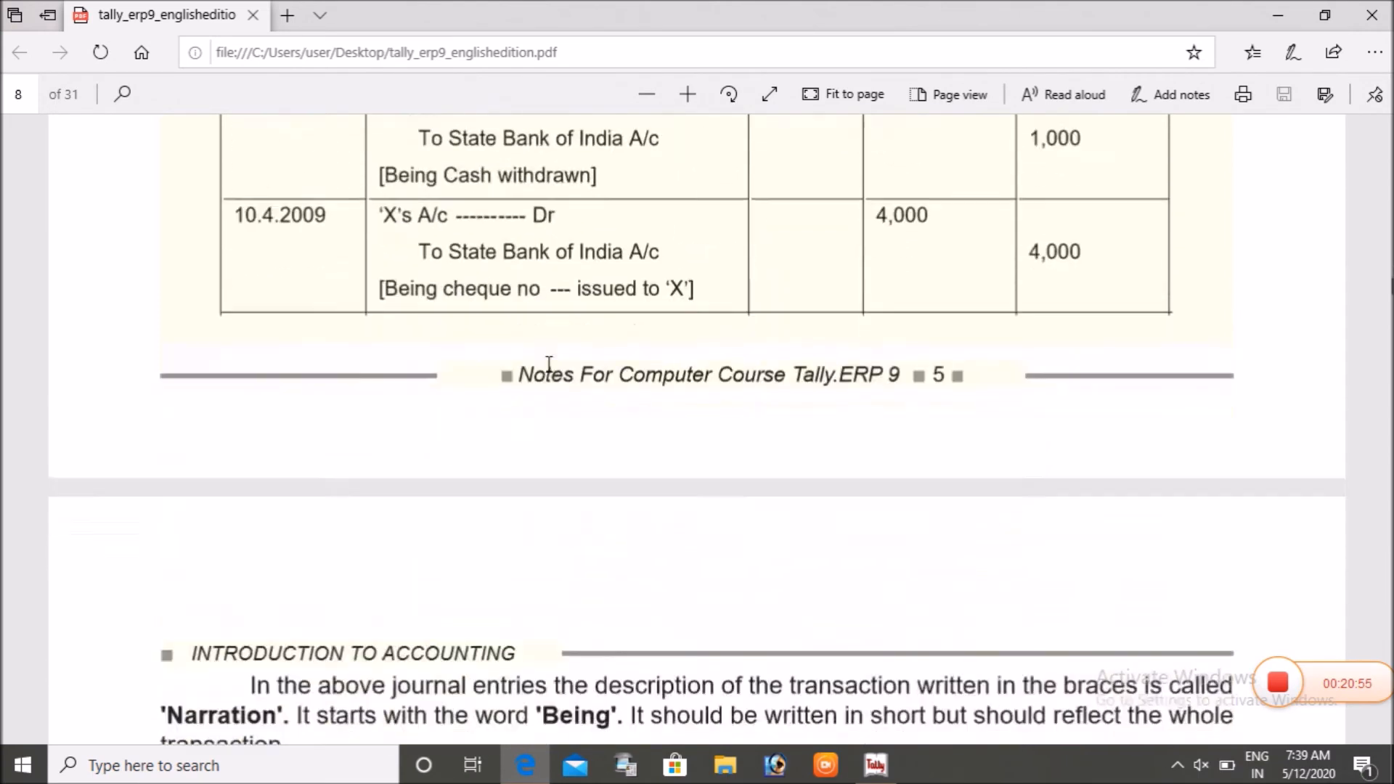
# Examine the ledger postings and the trial balance as on 30th April 2009 in the PDF notes
pyautogui.scroll(-1, 552, 372)
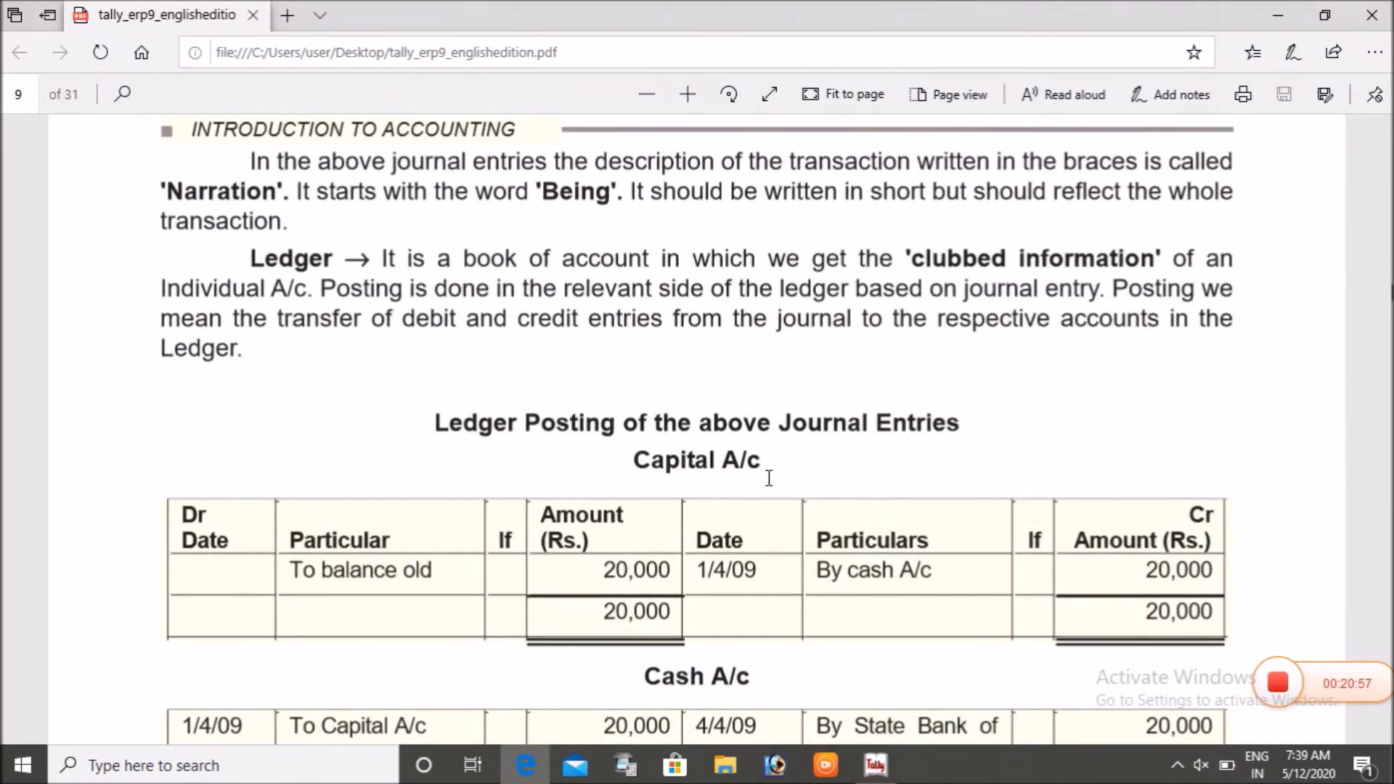
pyautogui.scroll(-4, 769, 478)
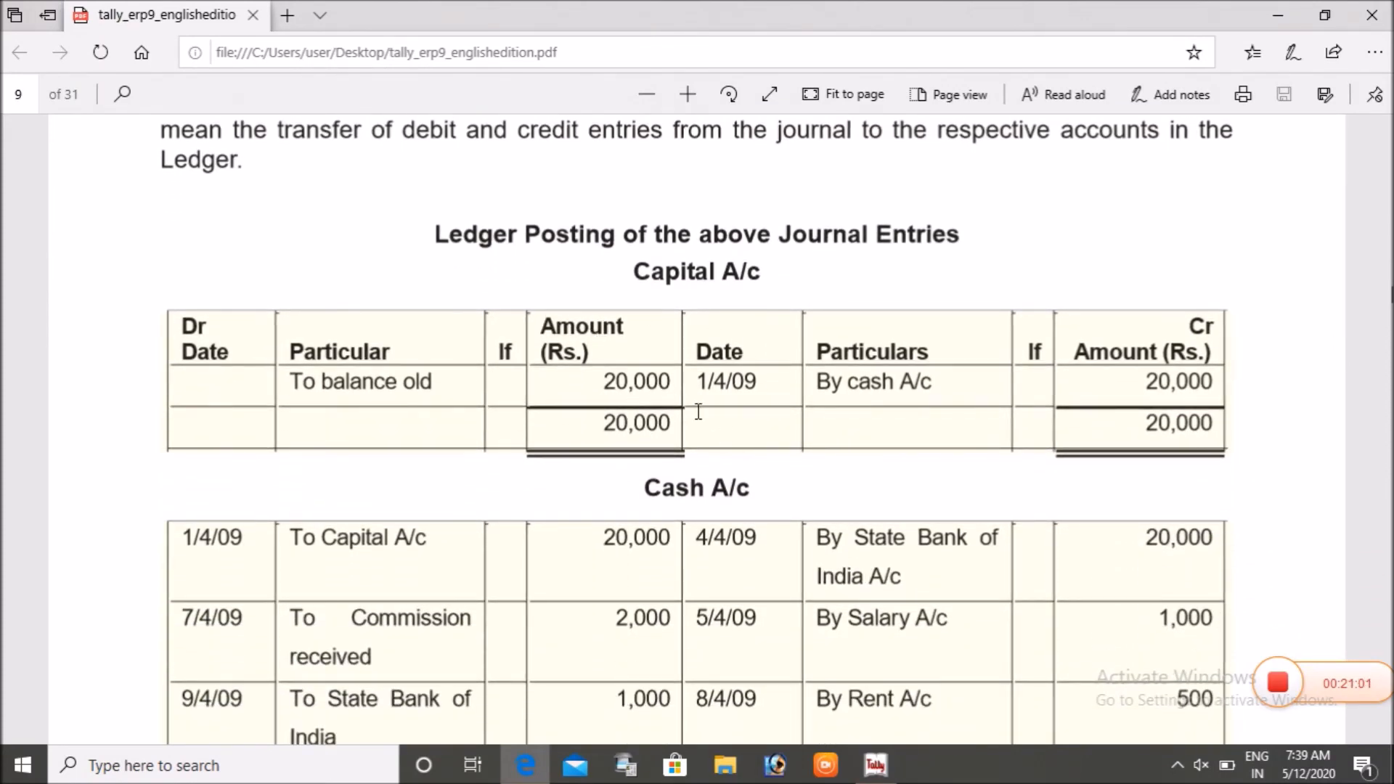
pyautogui.scroll(-20, 671, 405)
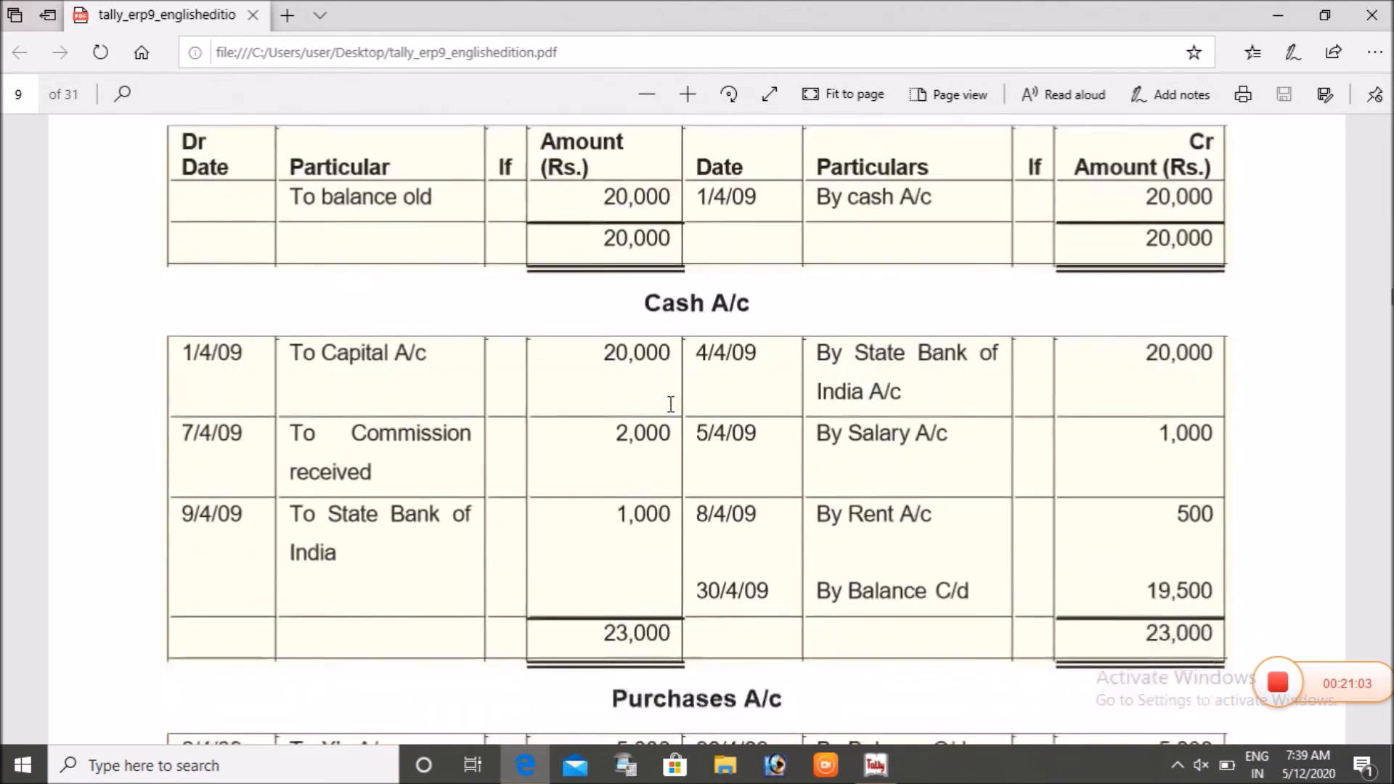
pyautogui.scroll(-12, 671, 404)
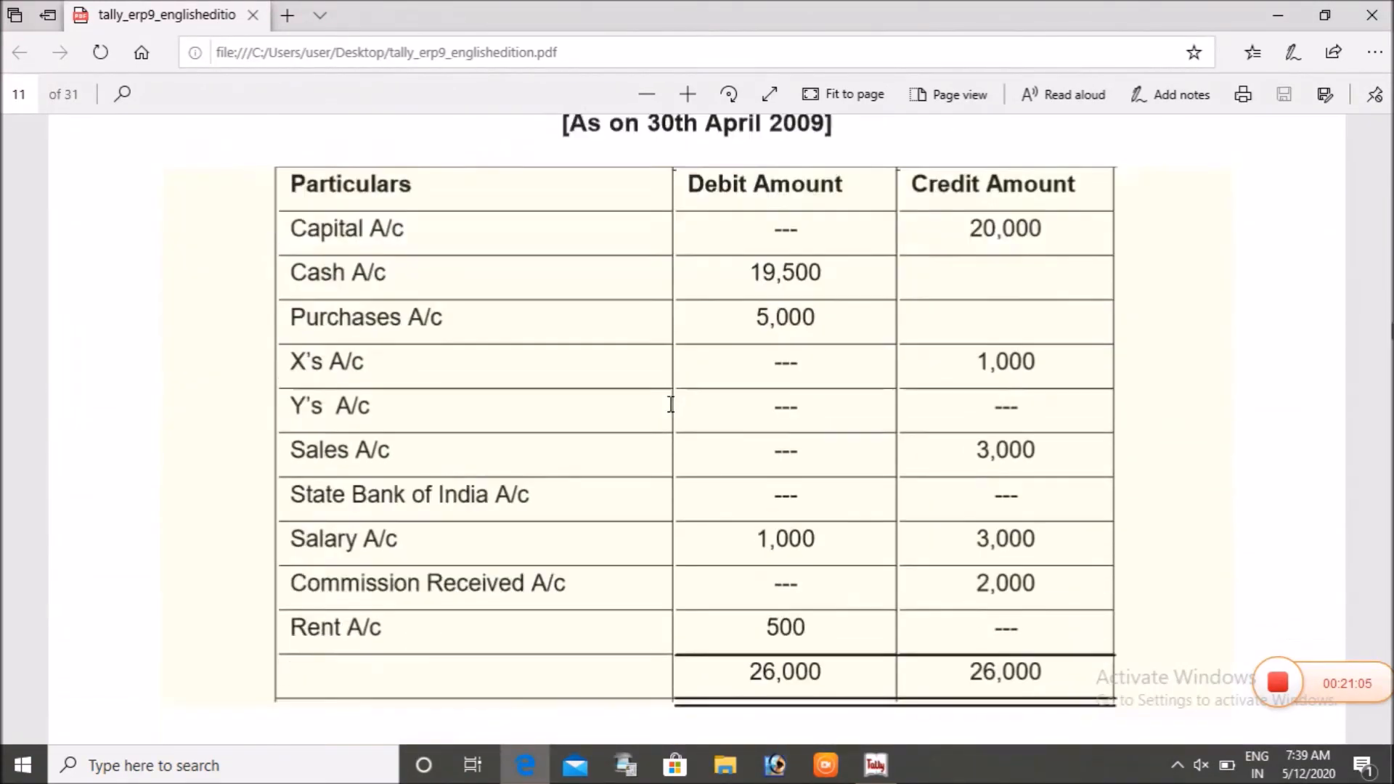
pyautogui.scroll(-2, 865, 368)
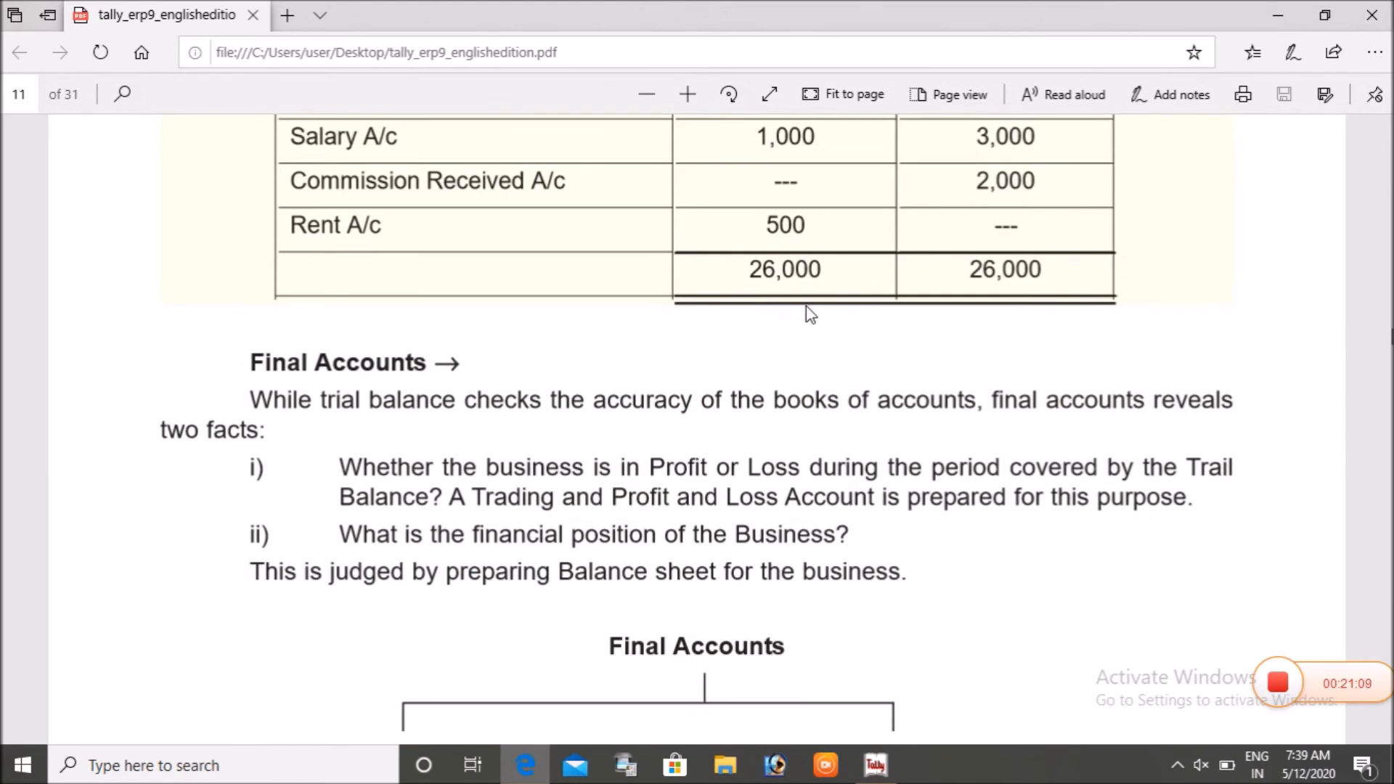
# Switch back to Tally, quit voucher creation, and open the Display options from the Gateway of Tally
pyautogui.hotkey('alt', 'Tab')
pyautogui.press('Escape')
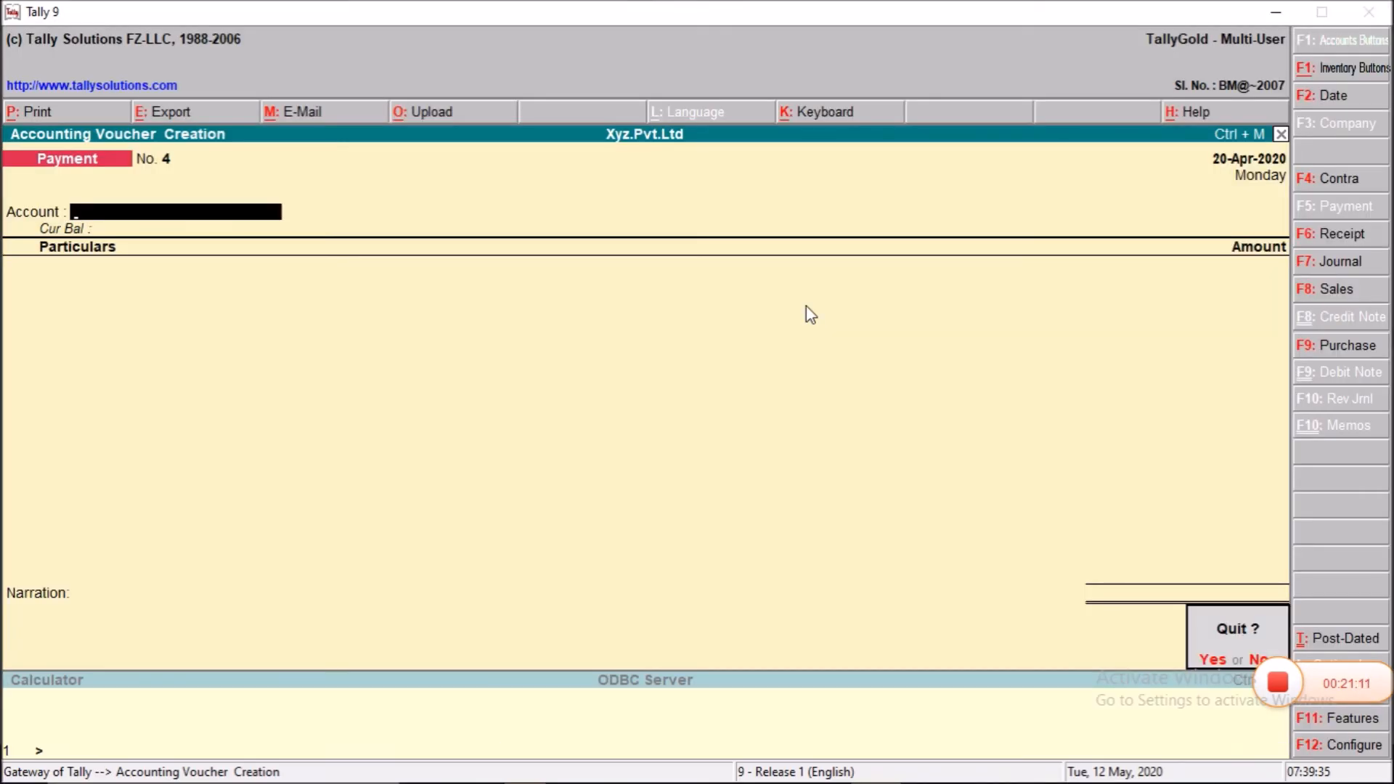
pyautogui.press('y')
pyautogui.press('Escape')
pyautogui.press('n')
pyautogui.press('d')
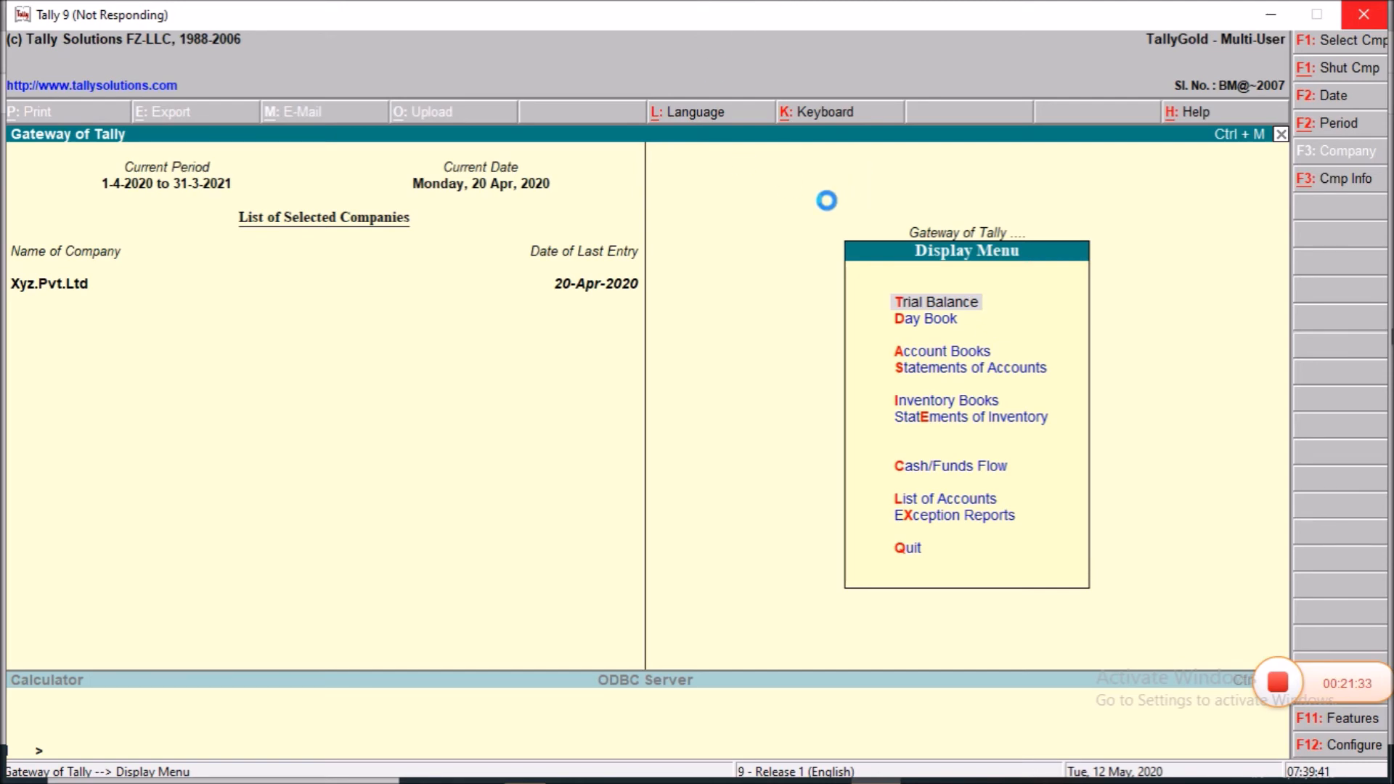
# Relaunch Tally by finding tally9.exe through the Windows search
pyautogui.hotkey('alt', 'Tab')
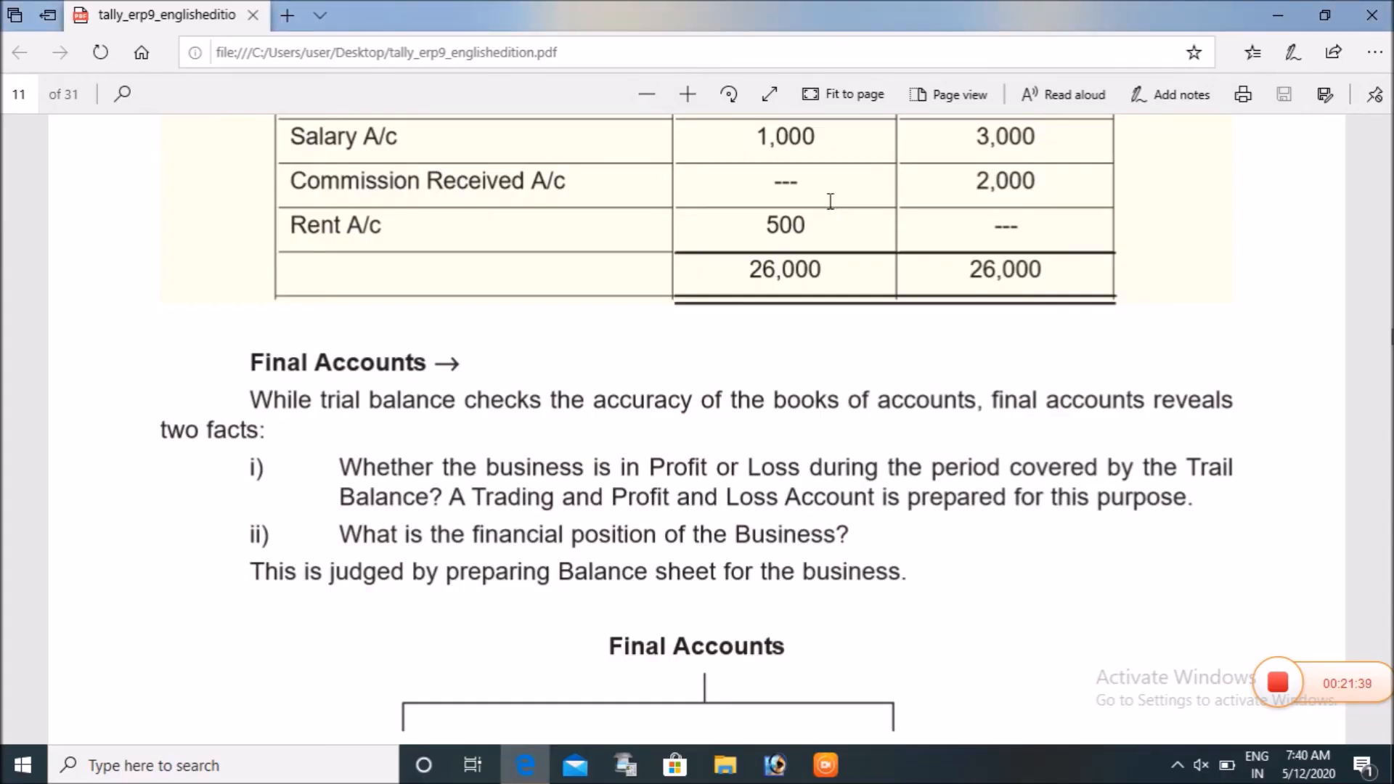
pyautogui.press('super')
pyautogui.write('ta')
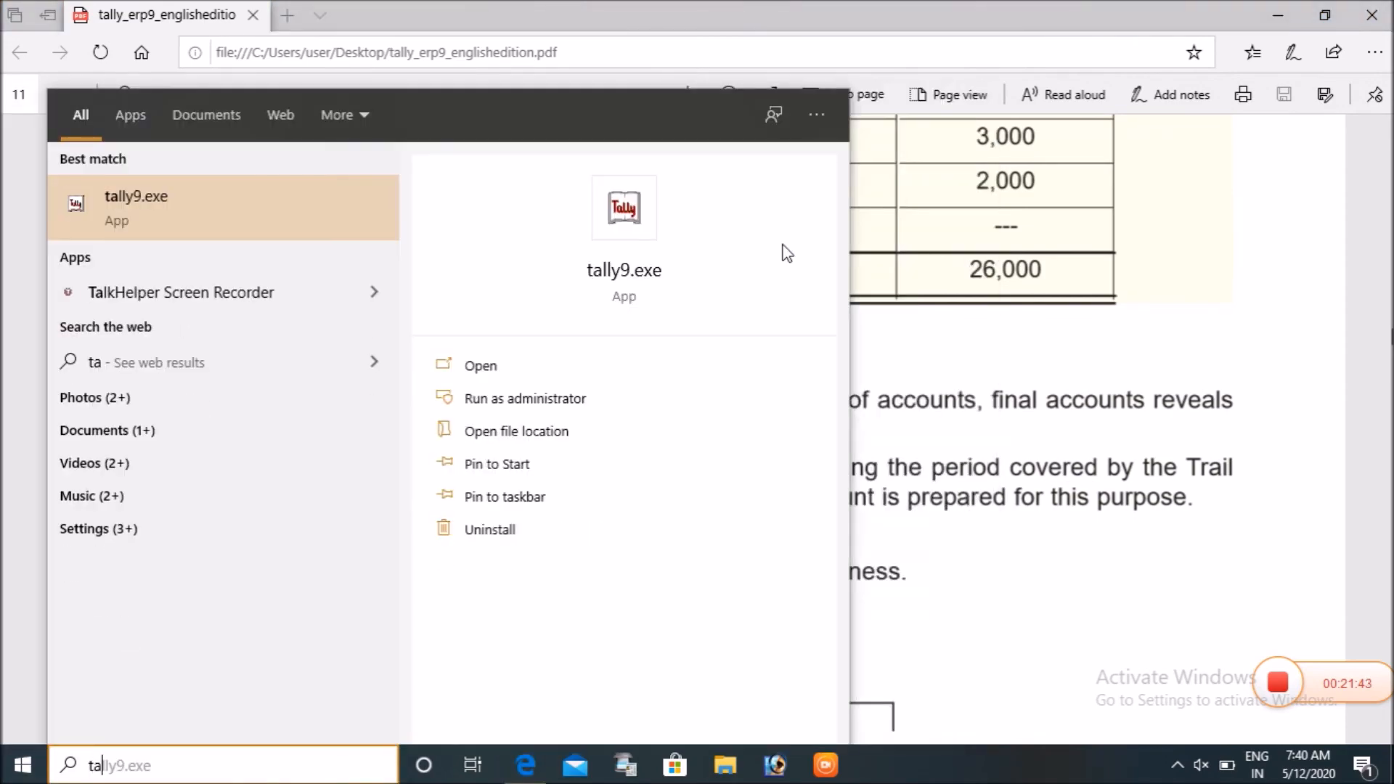
pyautogui.press('Return')
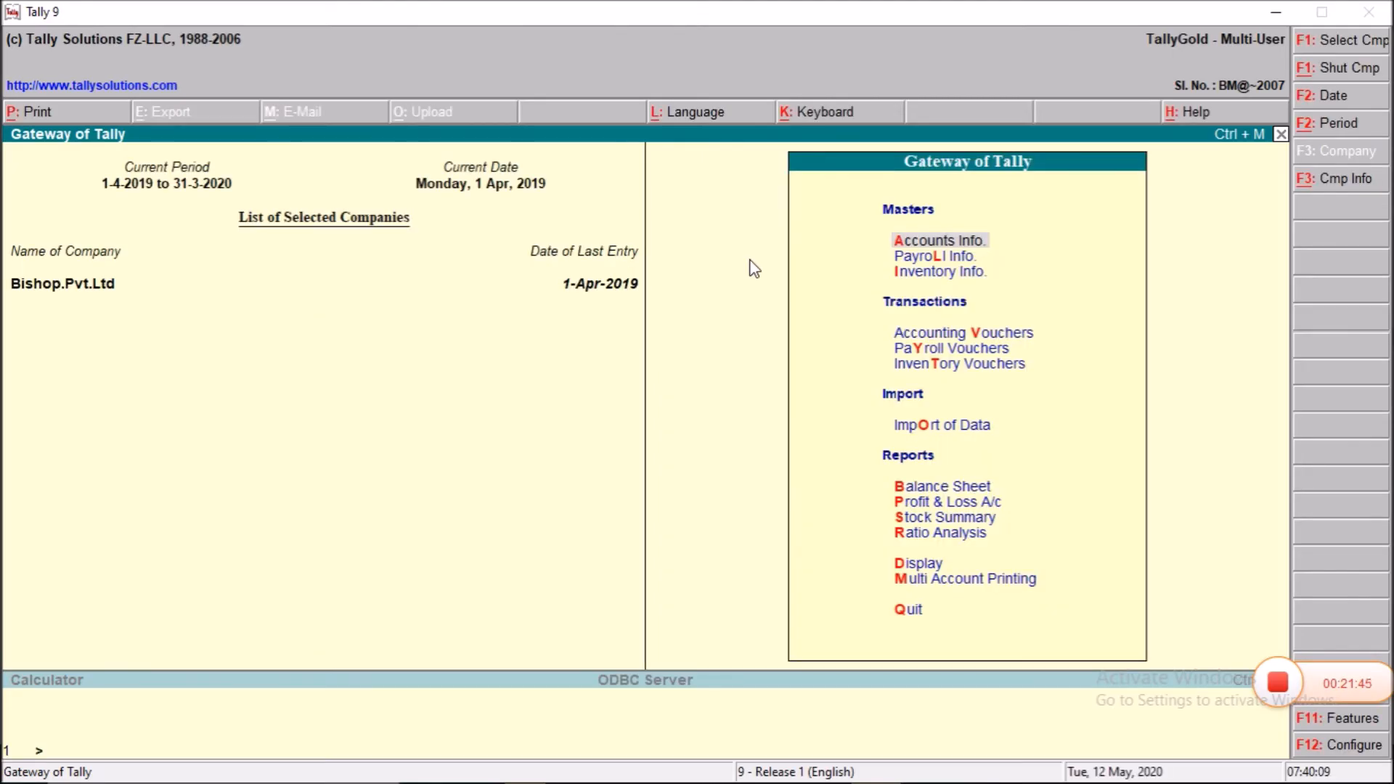
# Shut the loaded company Bishop.Pvt.Ltd and select Xyz.Pvt.Ltd from the list of companies
pyautogui.hotkey('alt', 'F1')
pyautogui.press('Return')
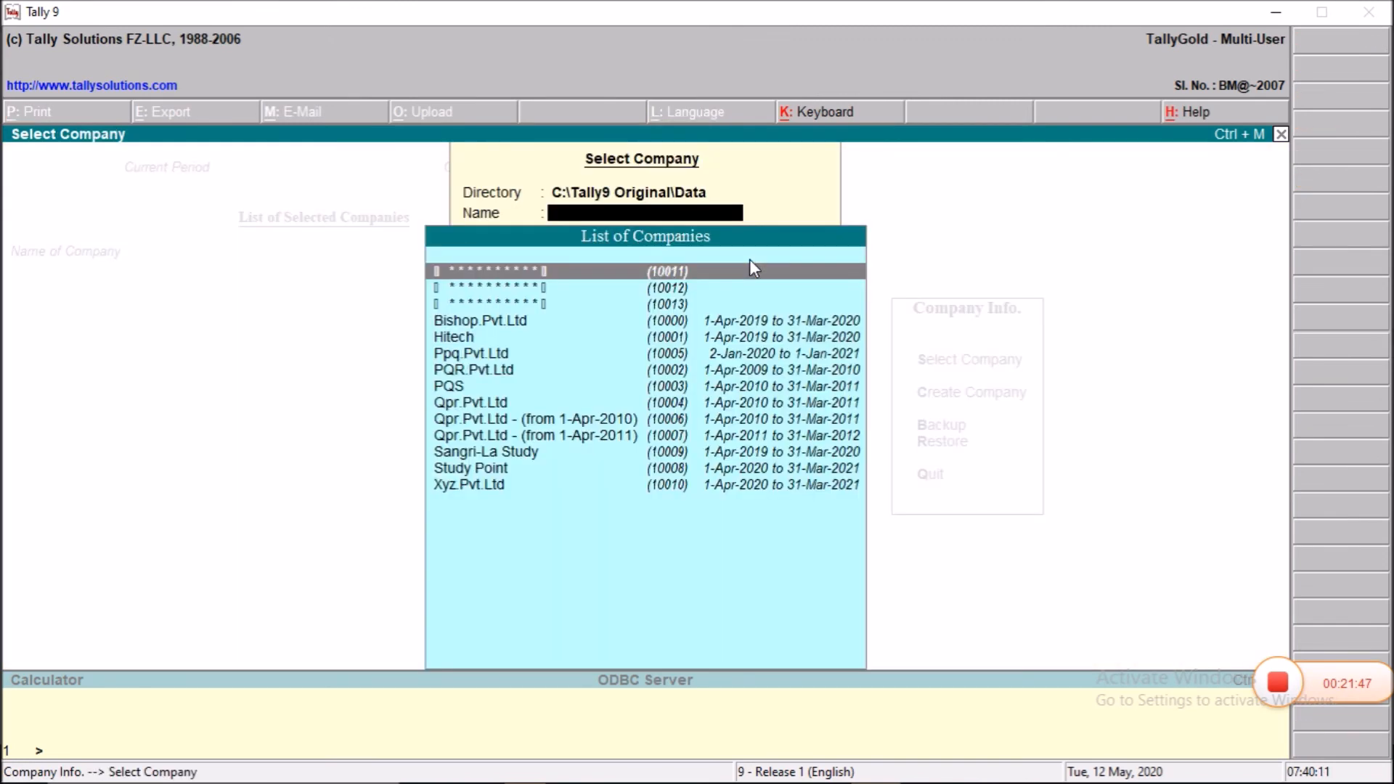
pyautogui.press('Down')
pyautogui.press('Down')
pyautogui.press('Down')
pyautogui.press('Down')
pyautogui.press('Down')
pyautogui.press('Down')
pyautogui.press('Down')
pyautogui.press('Down')
pyautogui.press('Down')
pyautogui.press('Down')
pyautogui.press('Down')
pyautogui.press('Down')
pyautogui.press('Down')
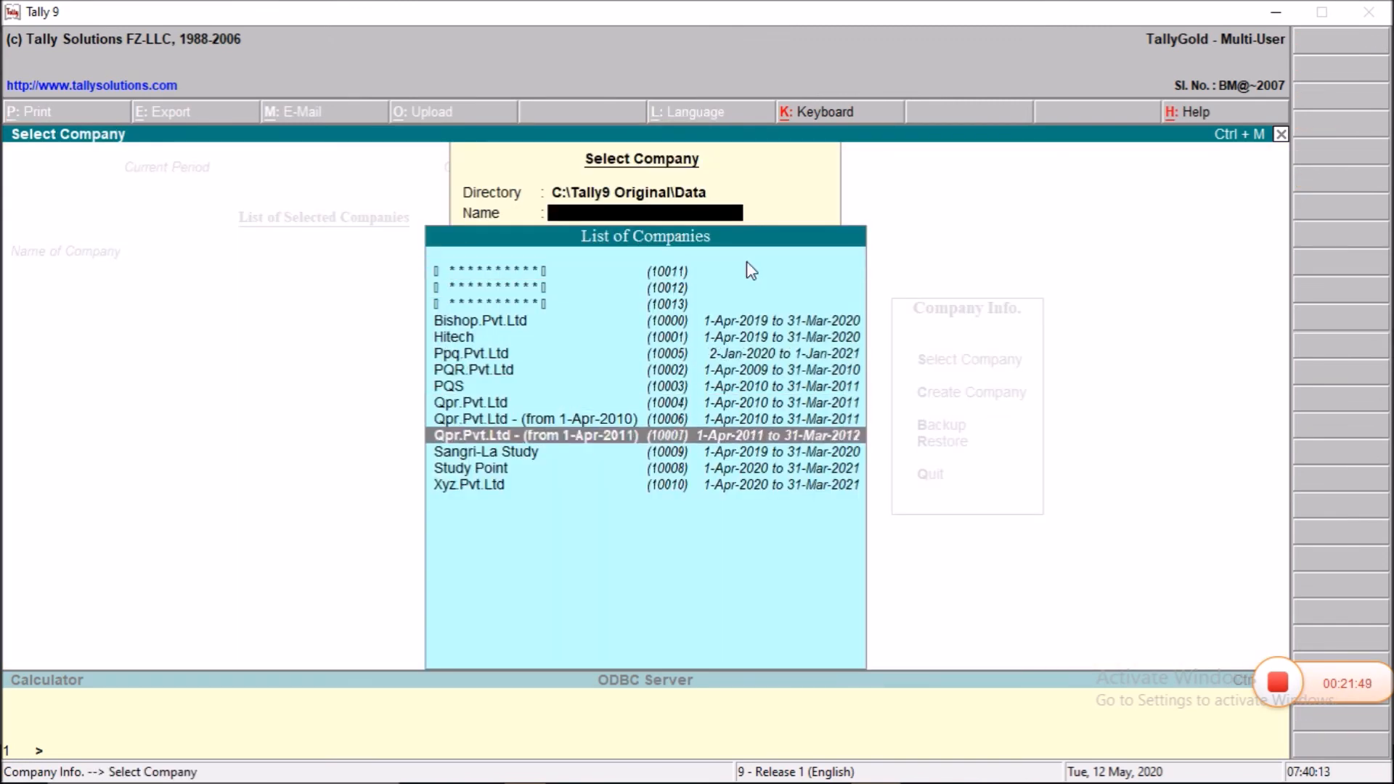
pyautogui.press('Return')
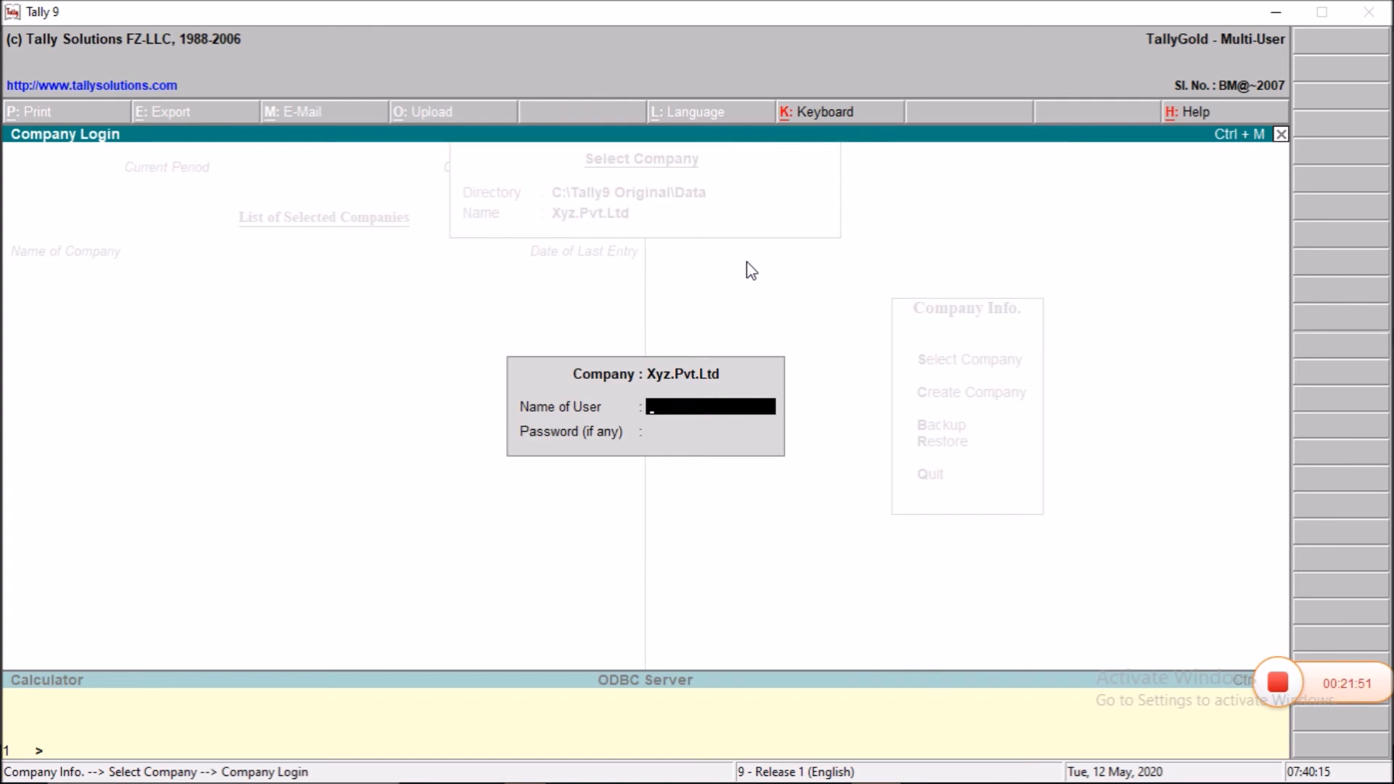
# Log in to Xyz.Pvt.Ltd with the user name and the account password
pyautogui.write('Vikash')
pyautogui.press('Return')
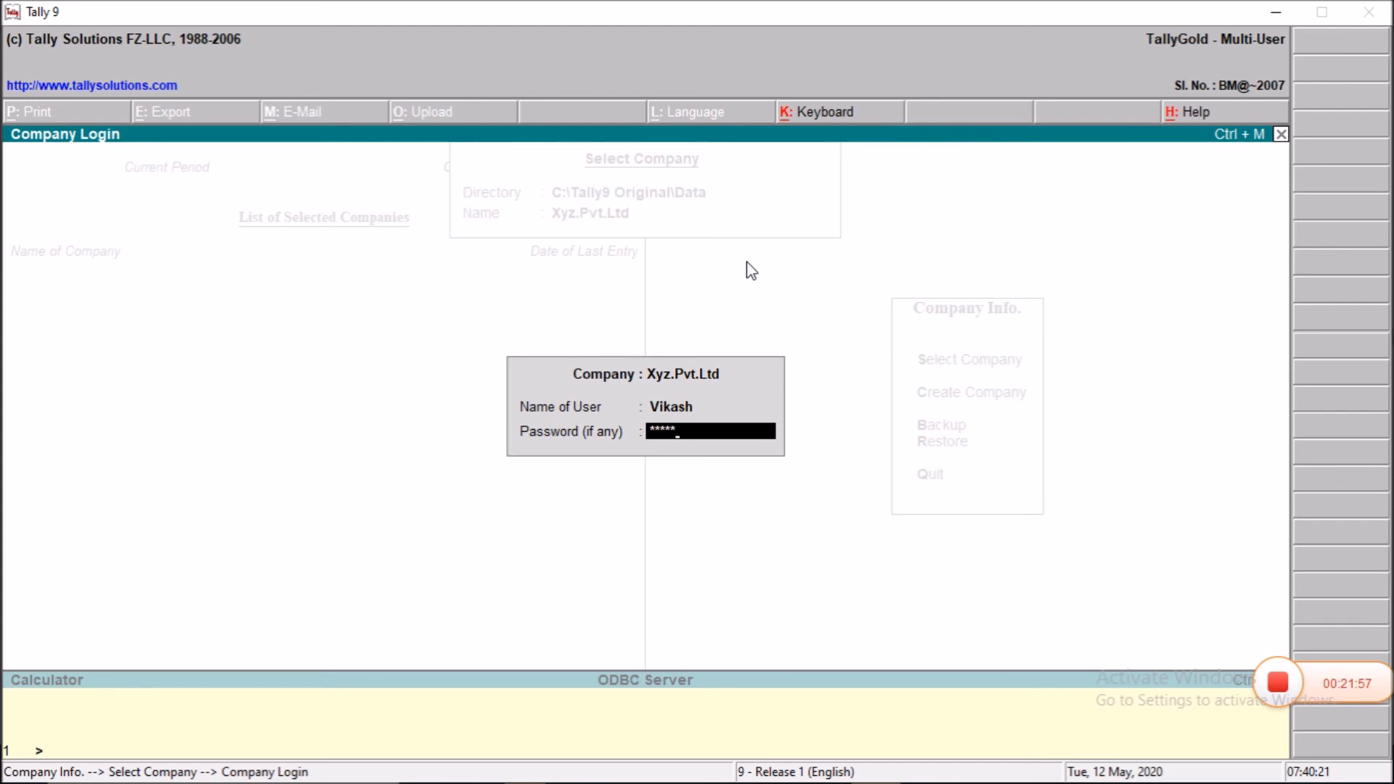
pyautogui.press('Return')
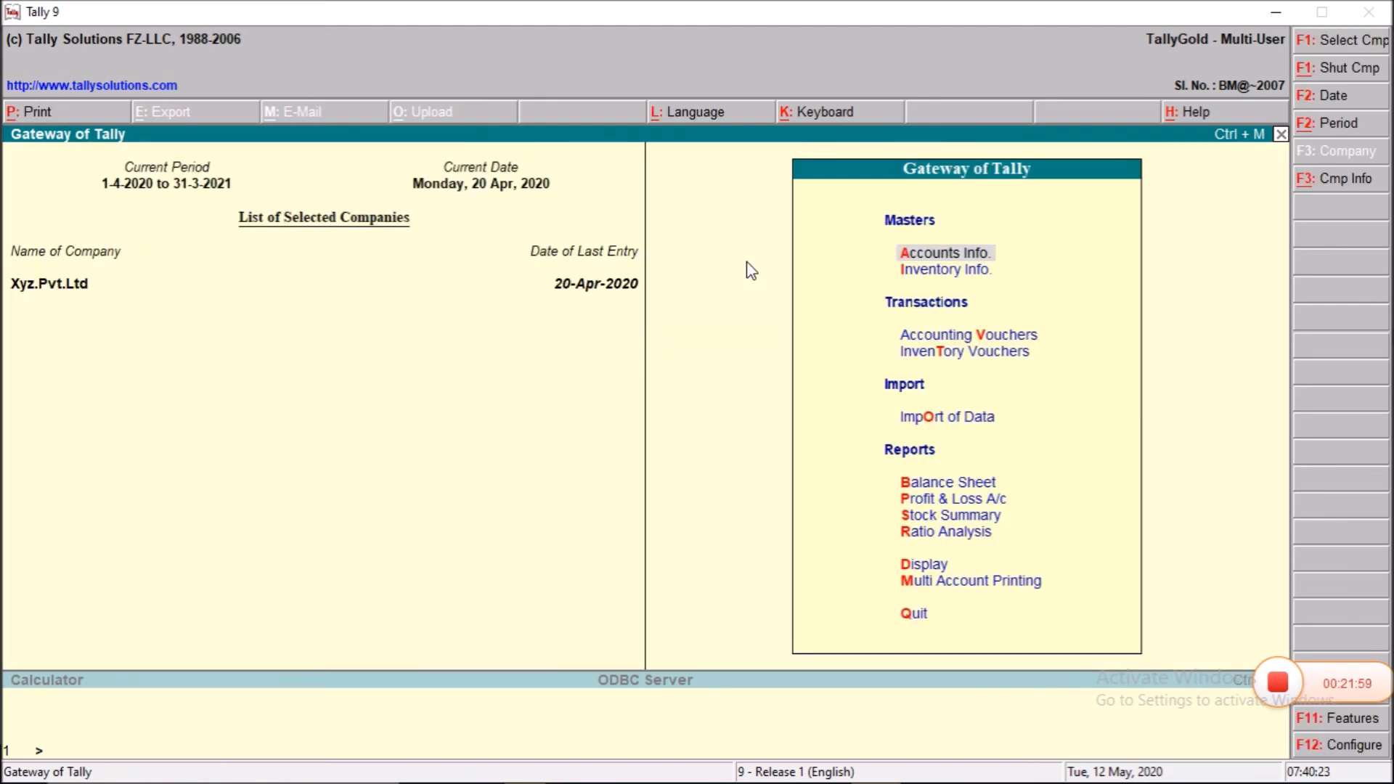
# Display the trial balance of Xyz.Pvt.Ltd from the Display options
pyautogui.press('d')
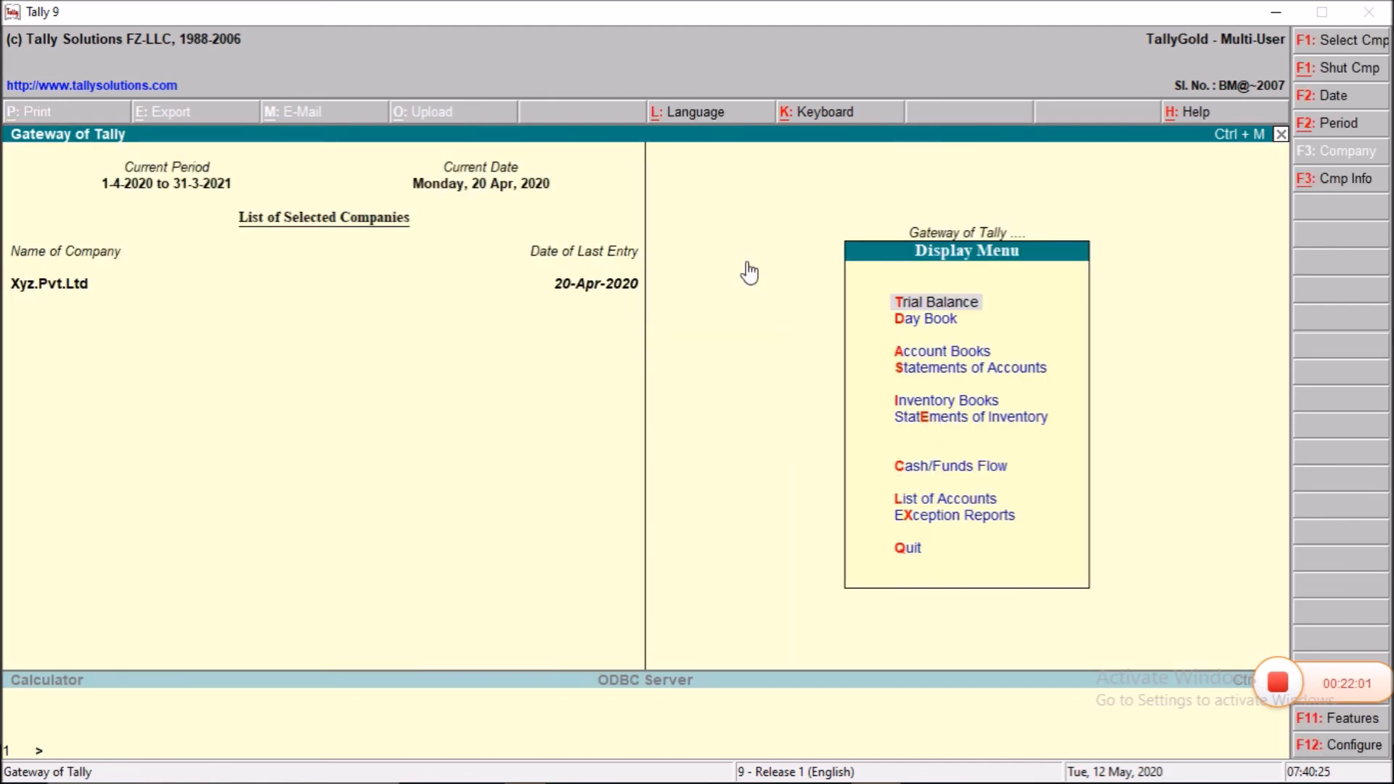
pyautogui.press('Escape')
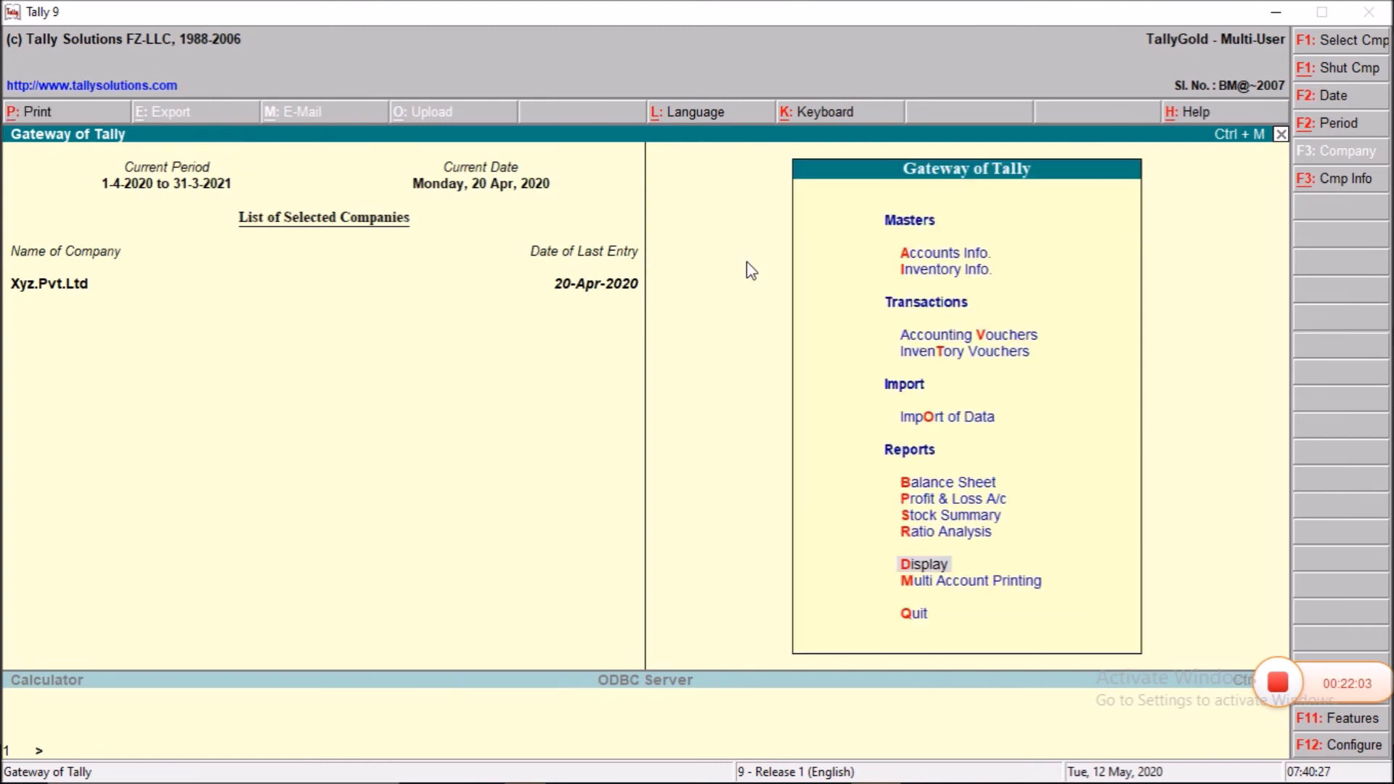
pyautogui.press('d')
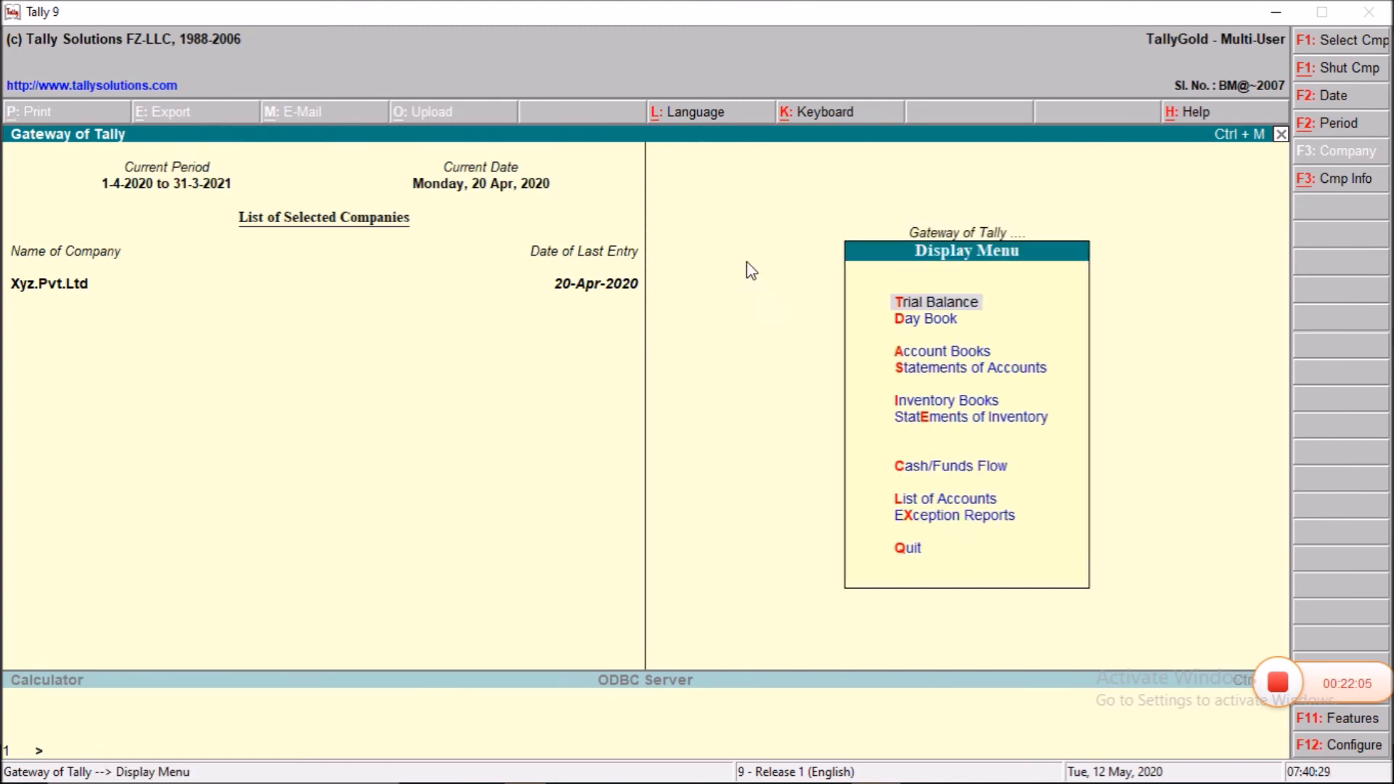
pyautogui.press('Return')
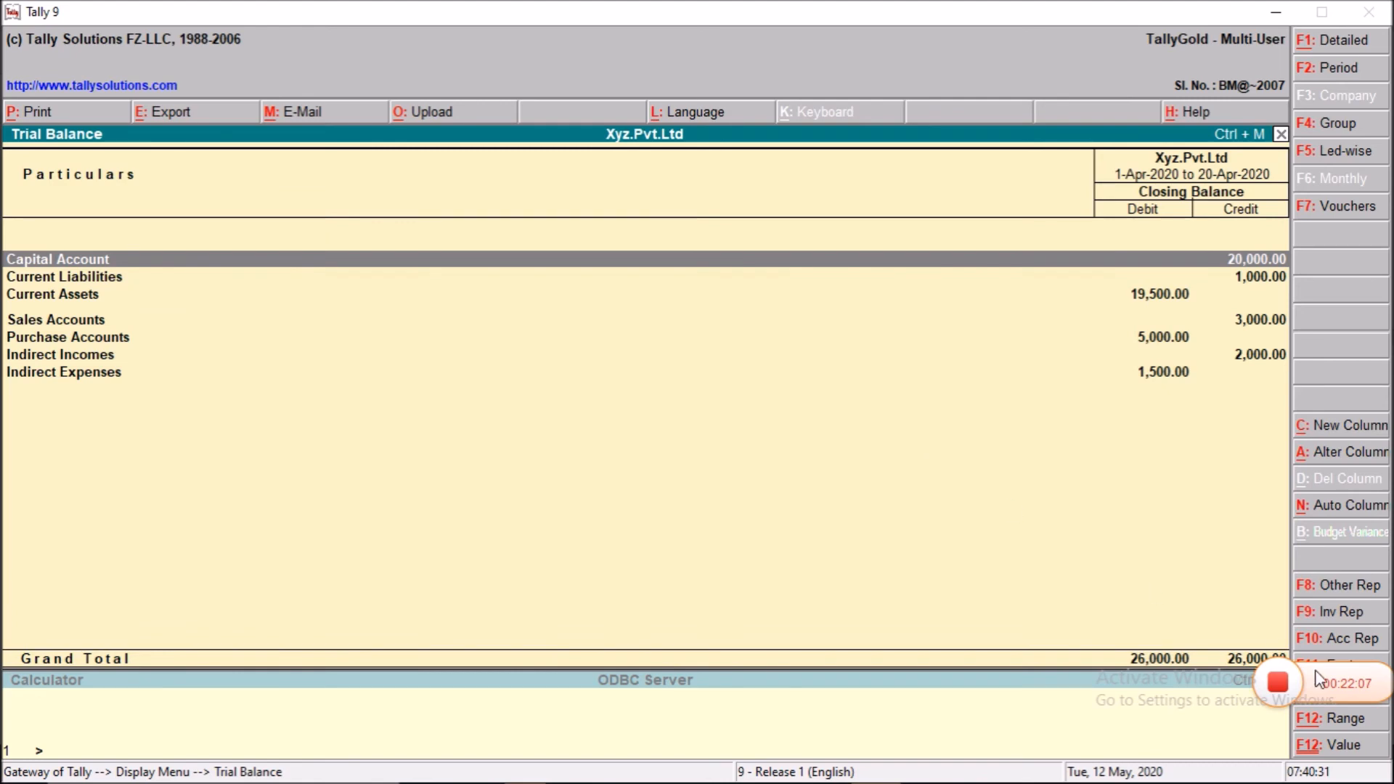
pyautogui.hotkey('ctrl', 'n')
pyautogui.moveTo(1315, 685); pyautogui.dragTo(1191, 740)
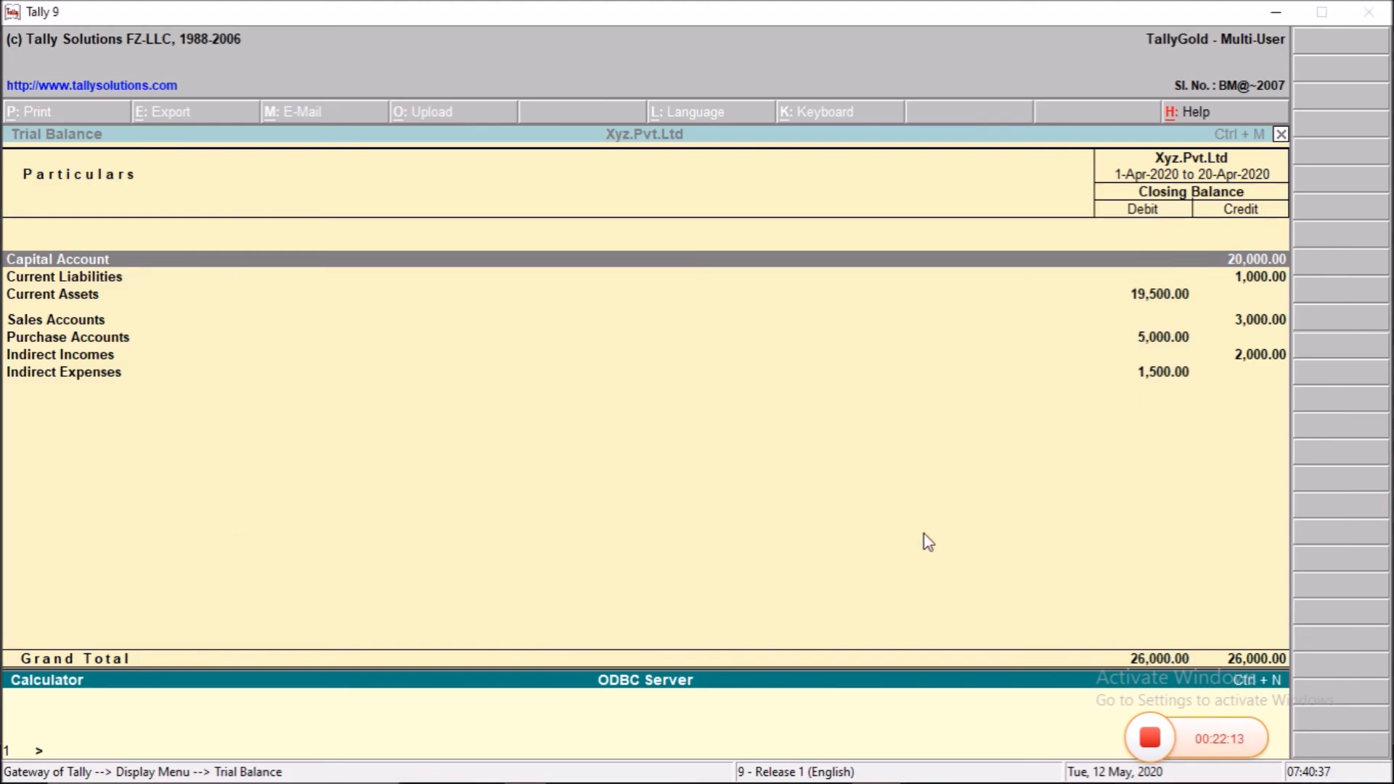
# Switch to the PDF notes, check the accounts in their Trial Balance table, and return to Tally to compare the totals
pyautogui.hotkey('alt', 'Tab')
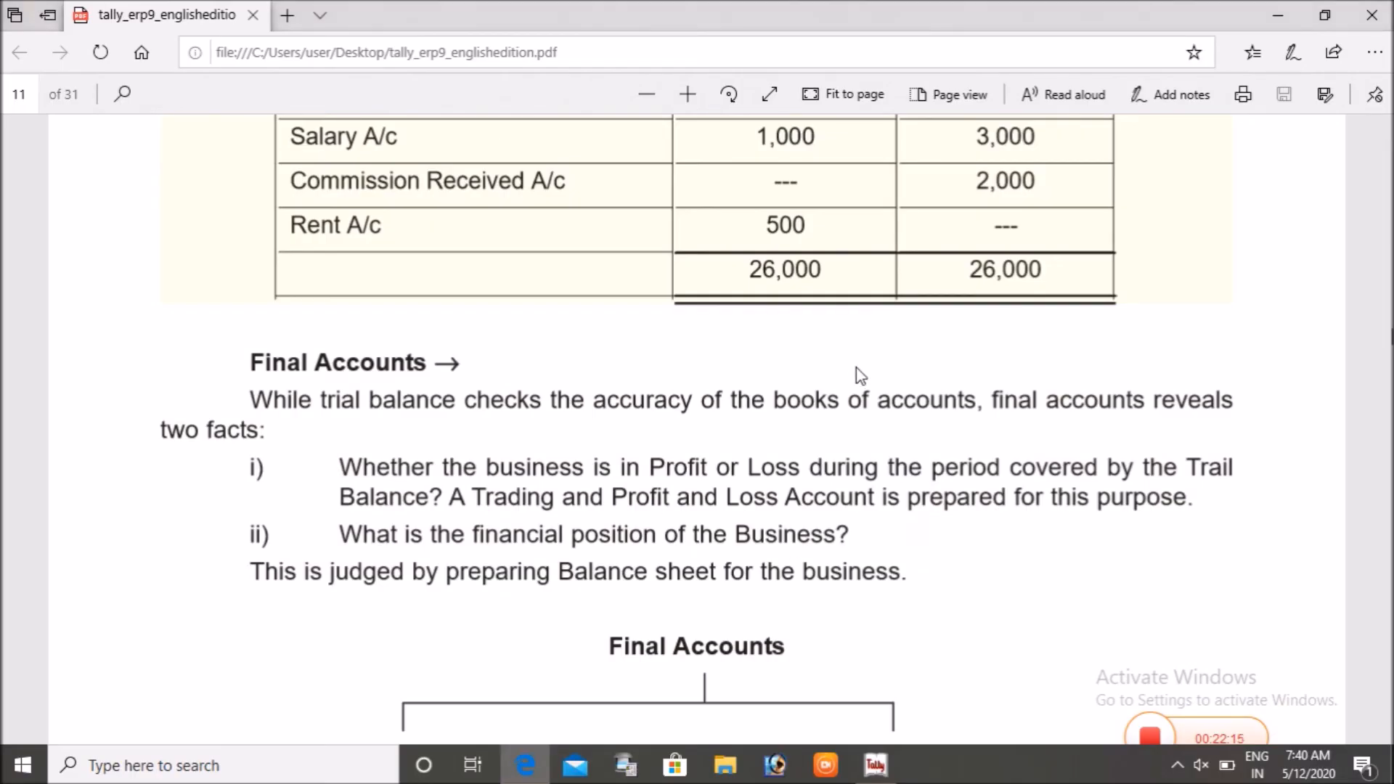
pyautogui.scroll(2, 787, 303)
pyautogui.scroll(4, 787, 303)
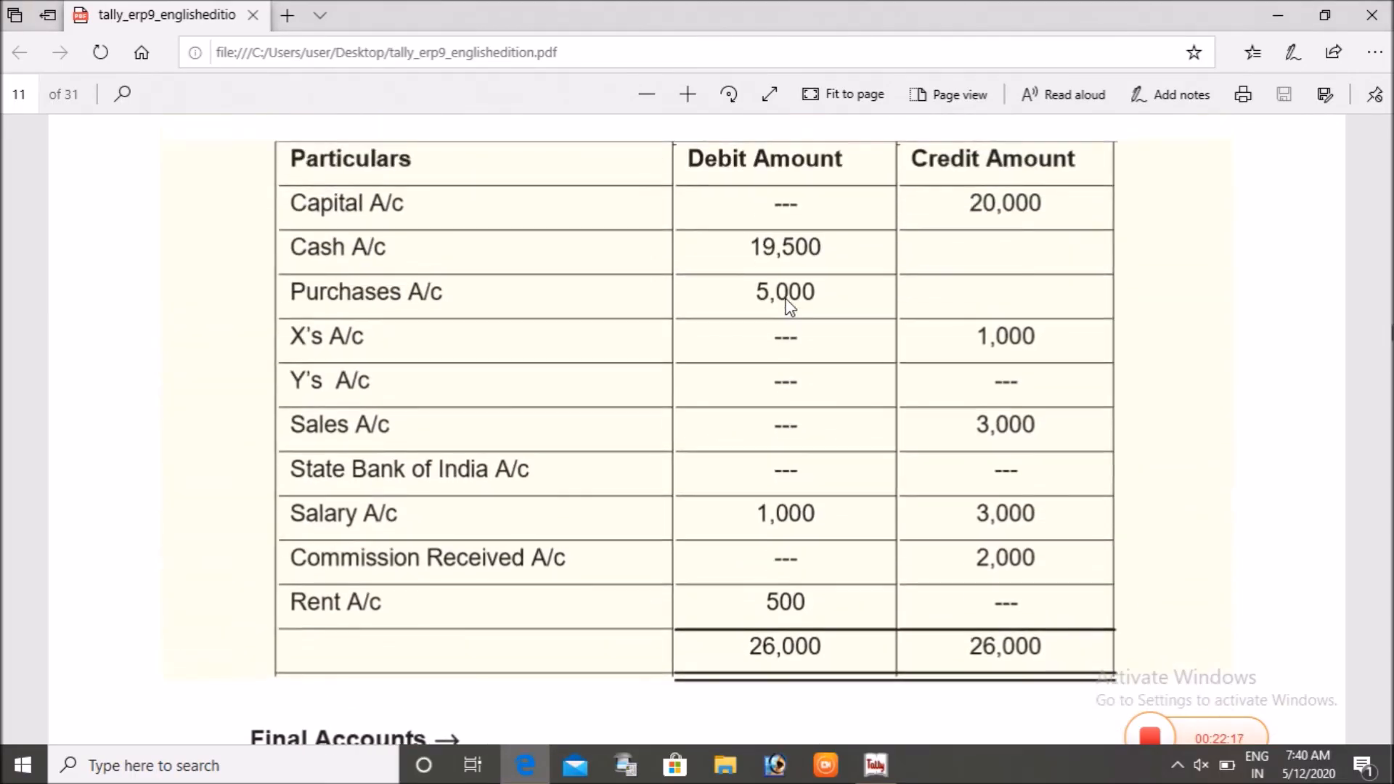
pyautogui.scroll(-4, 972, 311)
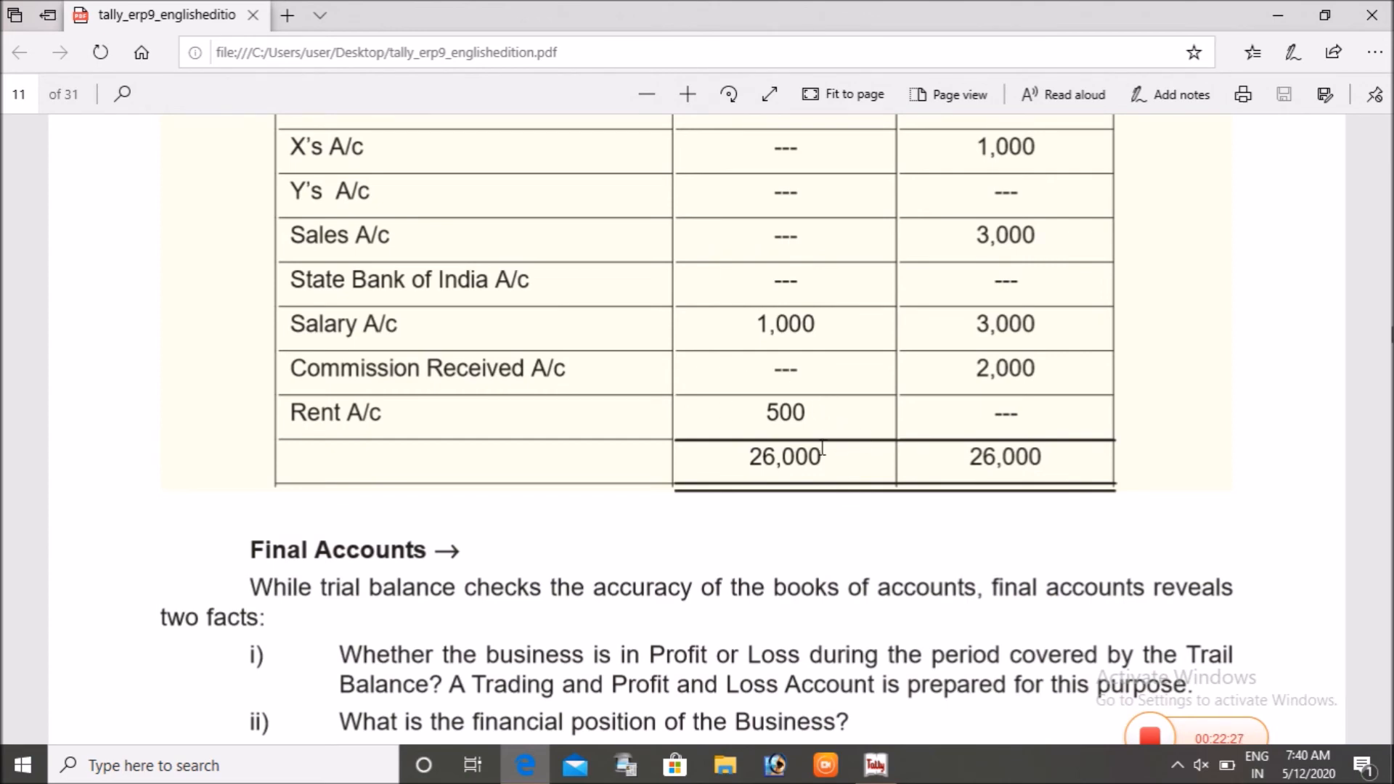
pyautogui.hotkey('alt', 'Tab')
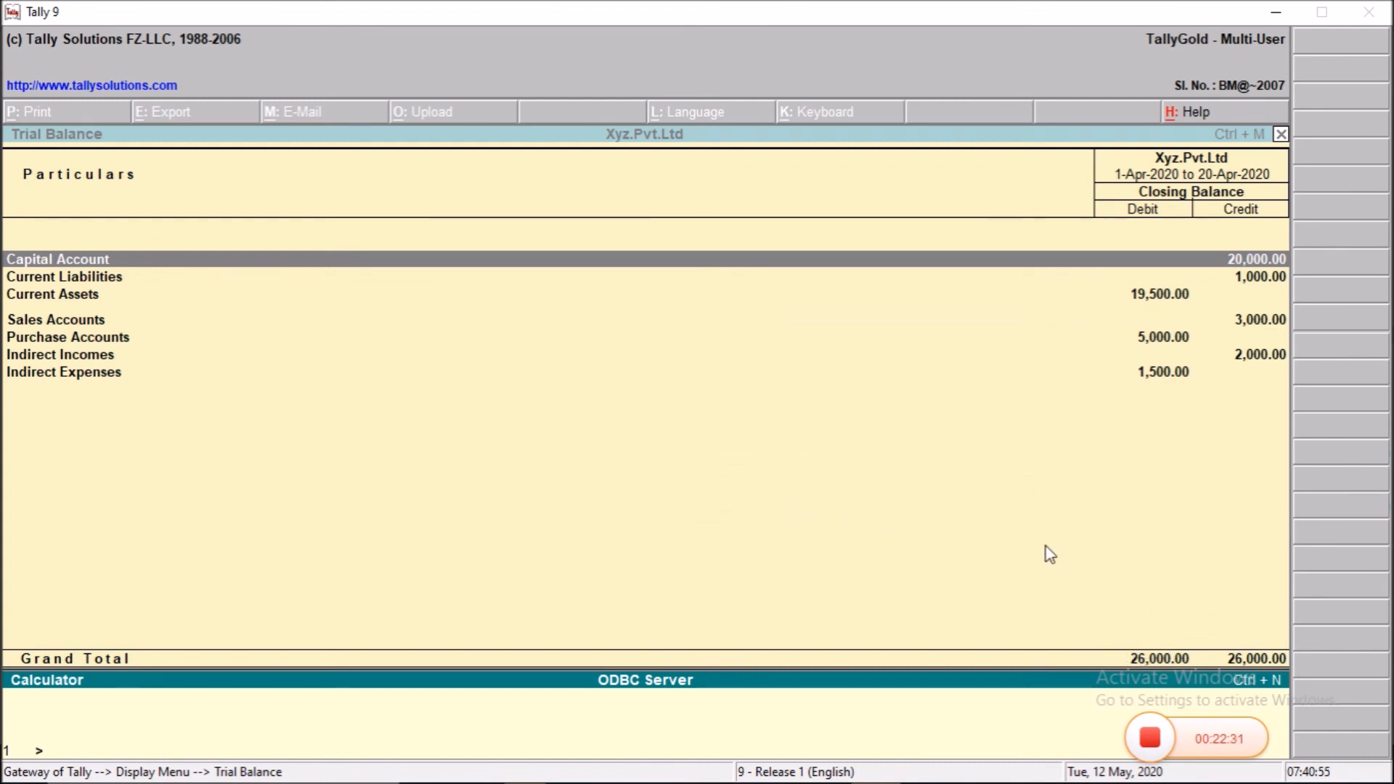
# Switch to the PDF notes and find the Capital A/c ledger posting on page 9
pyautogui.hotkey('alt', 'Tab')
pyautogui.scroll(10, 922, 495)
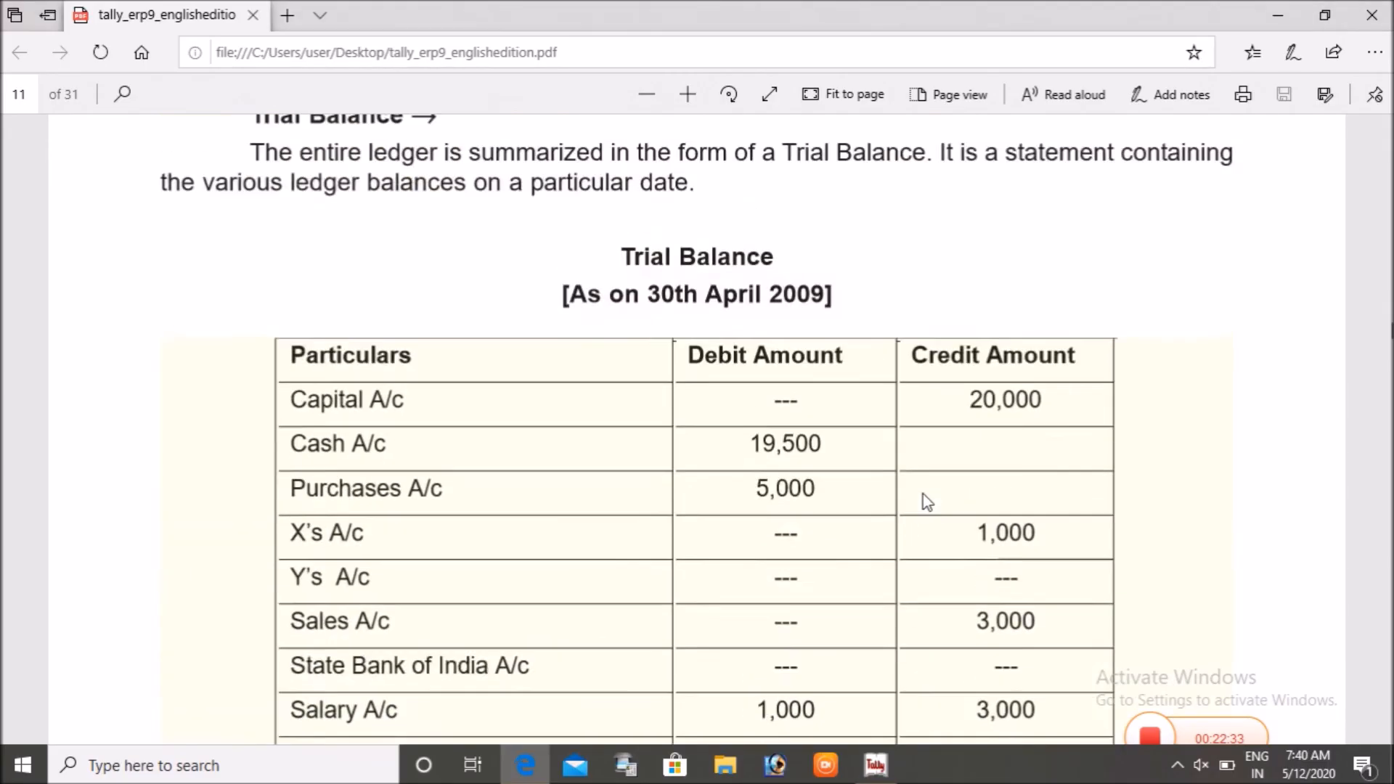
pyautogui.scroll(15, 927, 501)
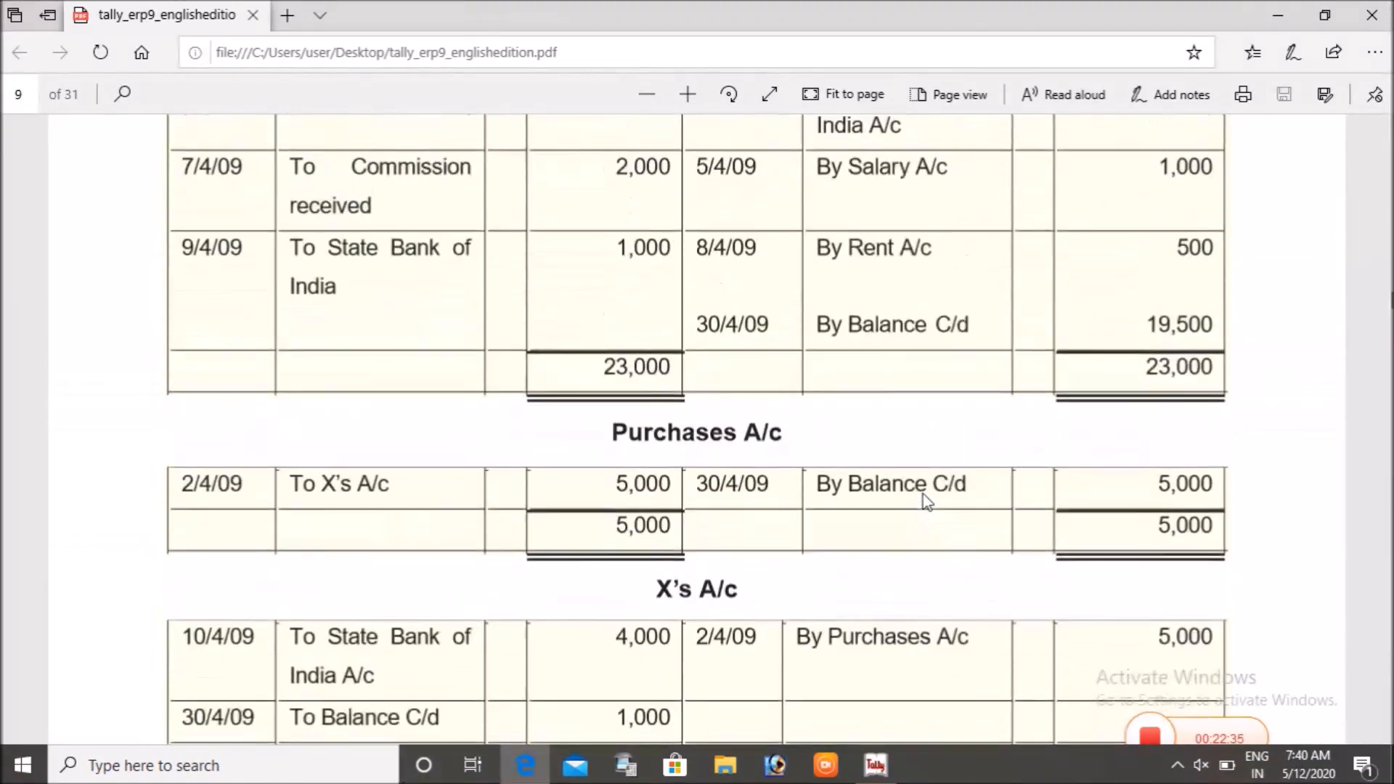
pyautogui.scroll(3, 924, 496)
pyautogui.scroll(-4, 924, 496)
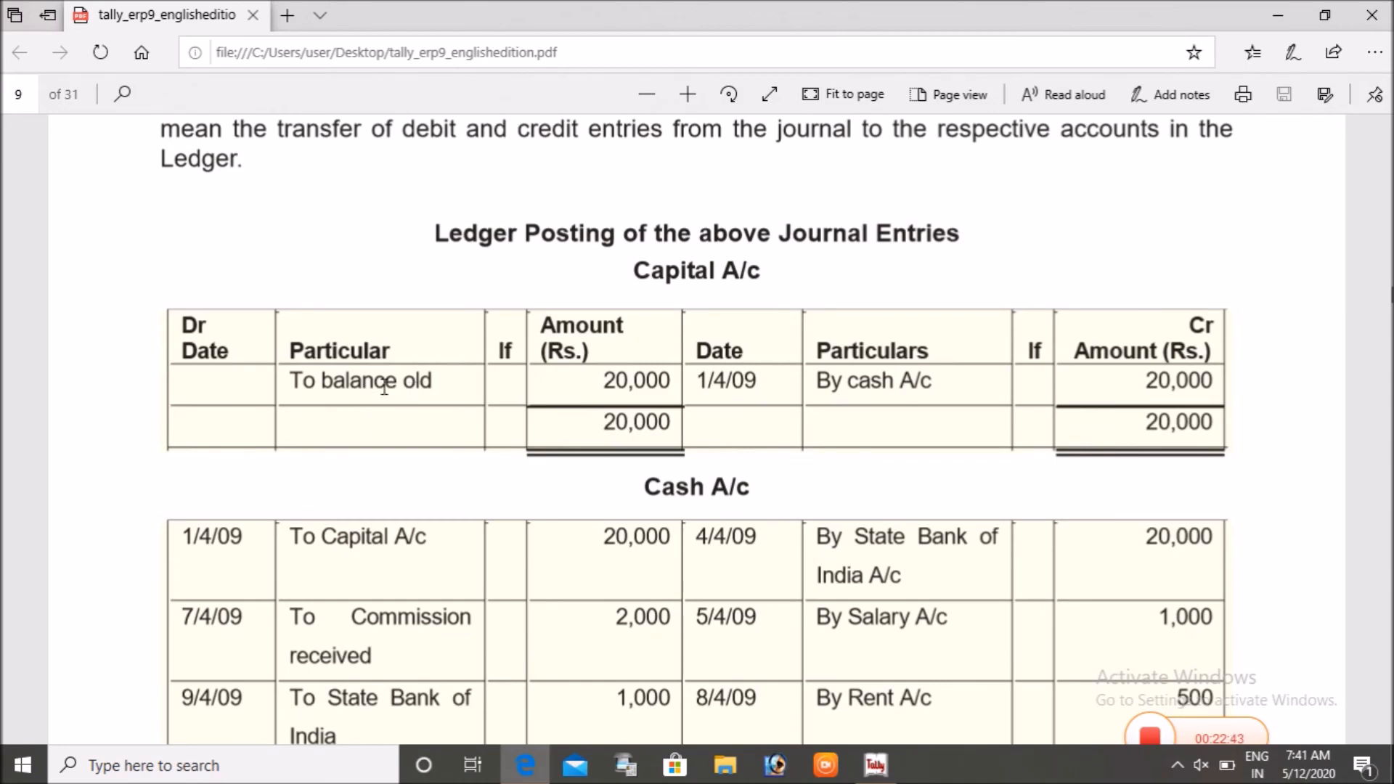
# Switch back to Tally, leave the trial balance, and display the Capital ledger from the account books
pyautogui.hotkey('alt', 'Tab')
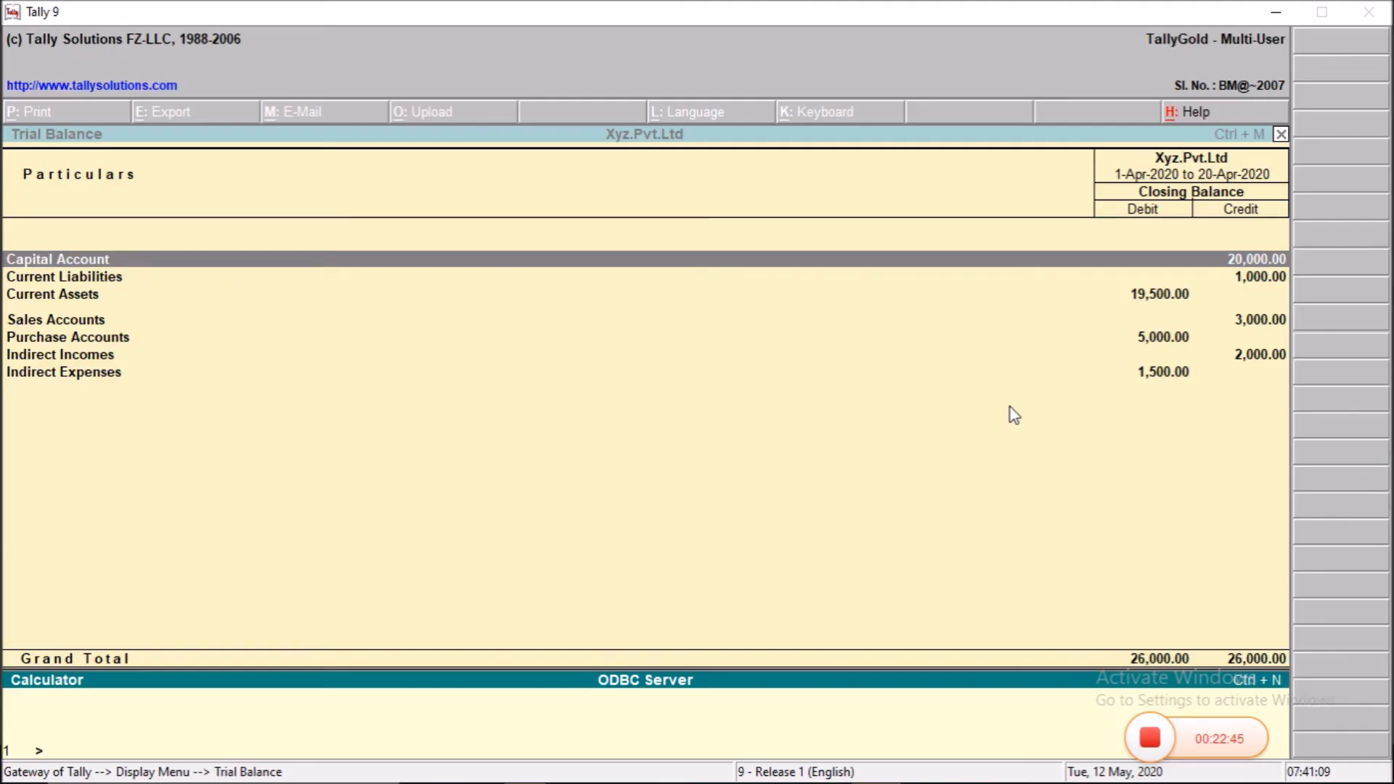
pyautogui.press('Escape')
pyautogui.press('Escape')
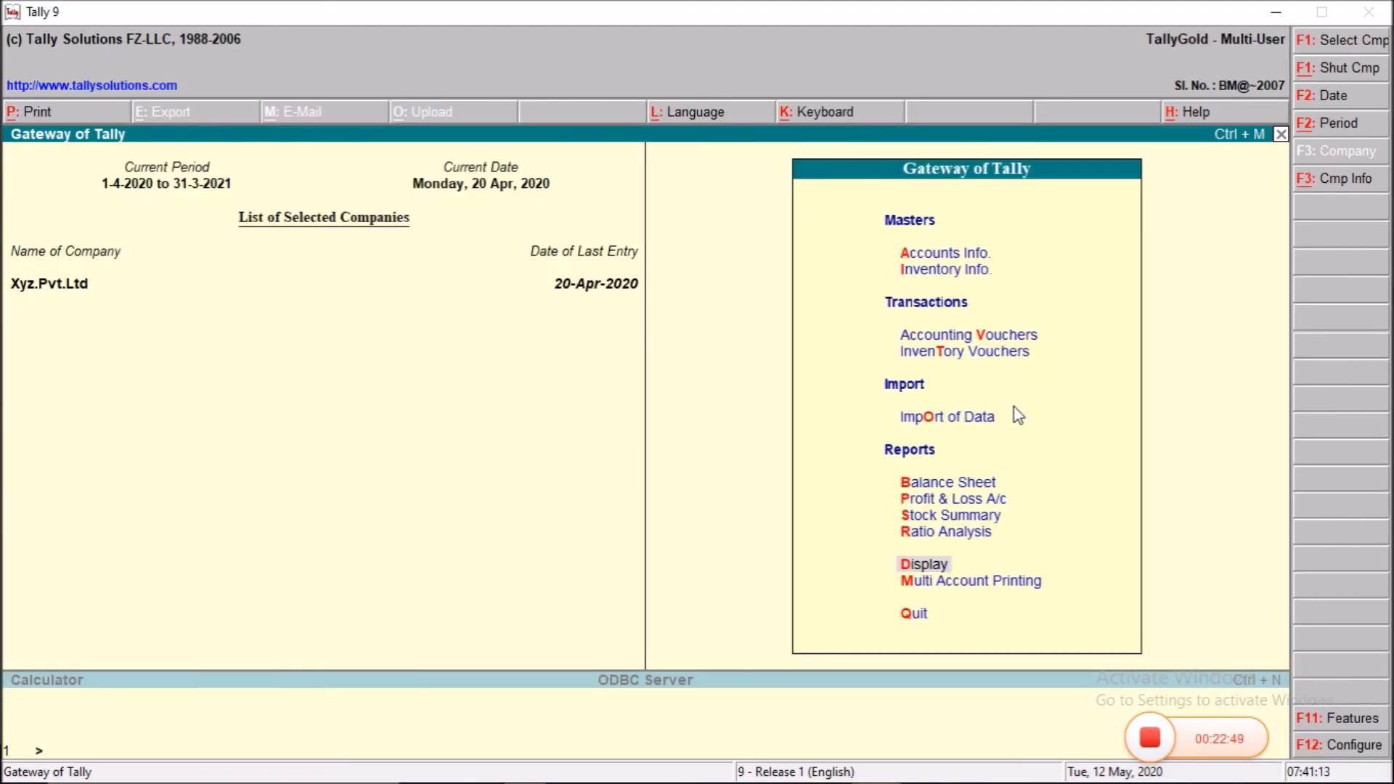
pyautogui.press('d')
pyautogui.press('a')
pyautogui.press('l')
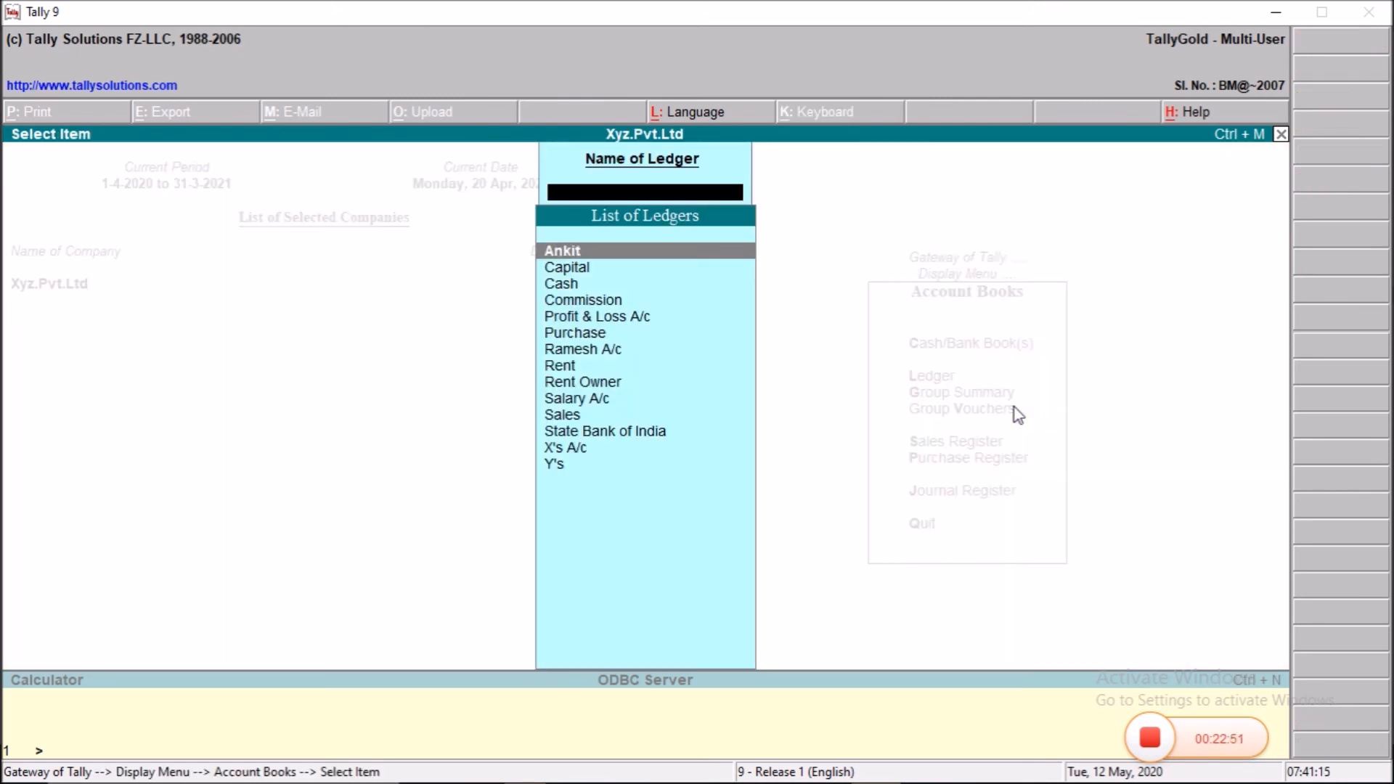
pyautogui.write('Ca')
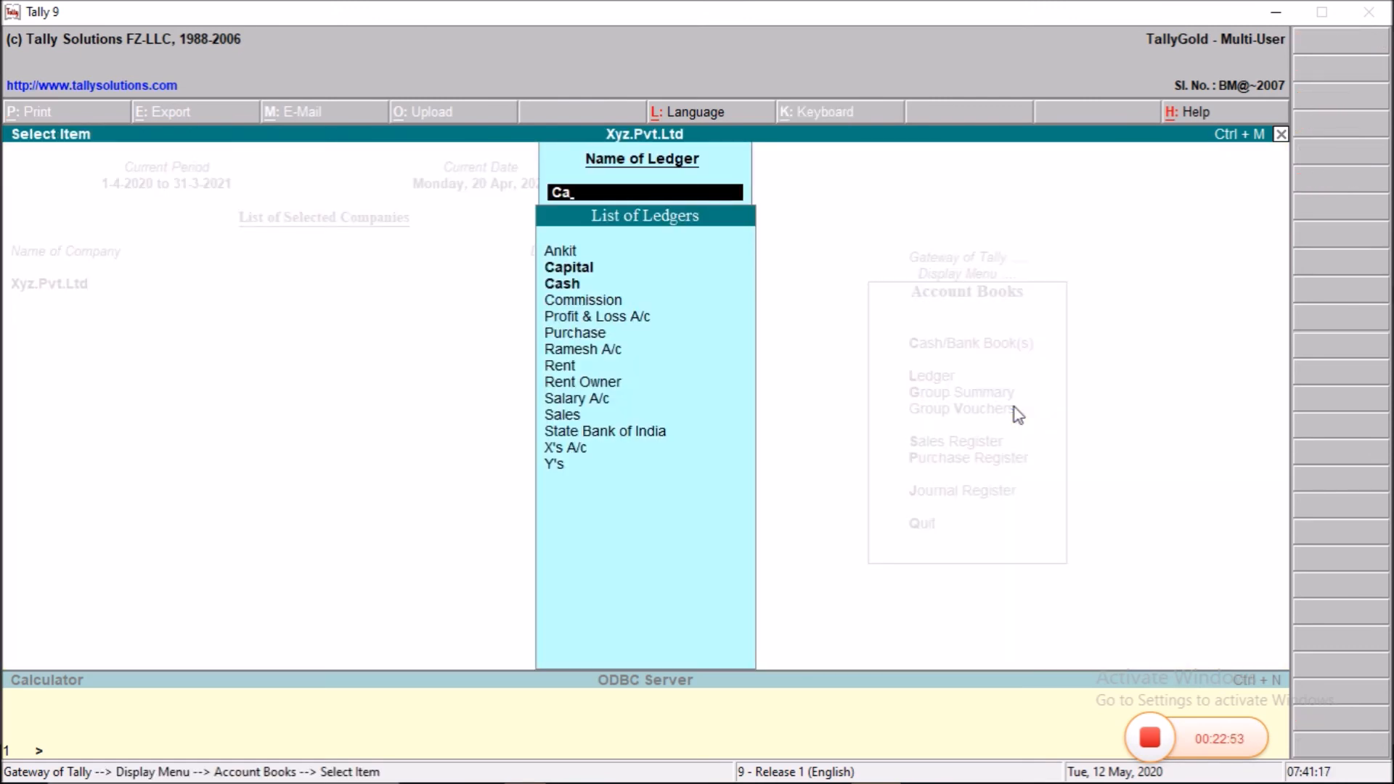
pyautogui.press('Return')
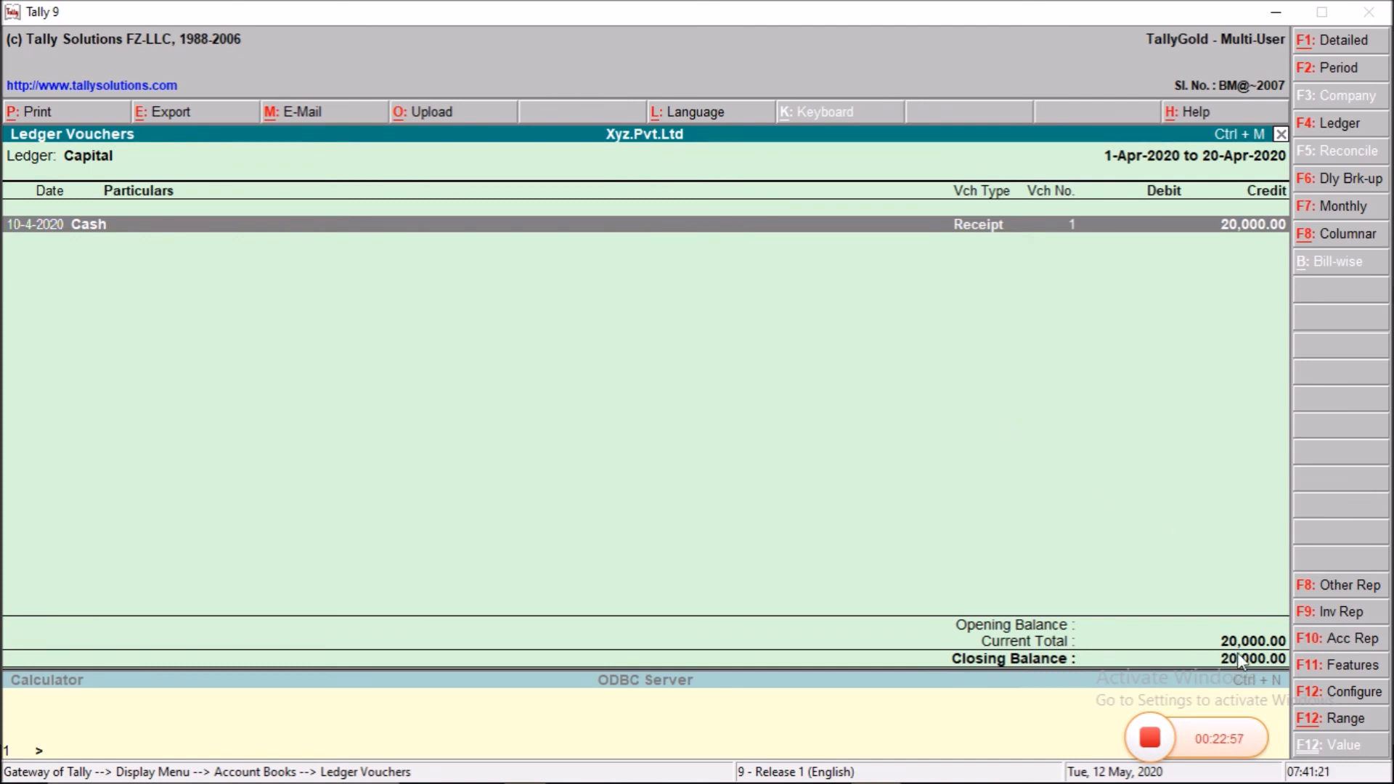
# Compare the Capital ledger in Tally with the Capital A/c posting in the PDF notes
pyautogui.hotkey('alt', 'Tab')
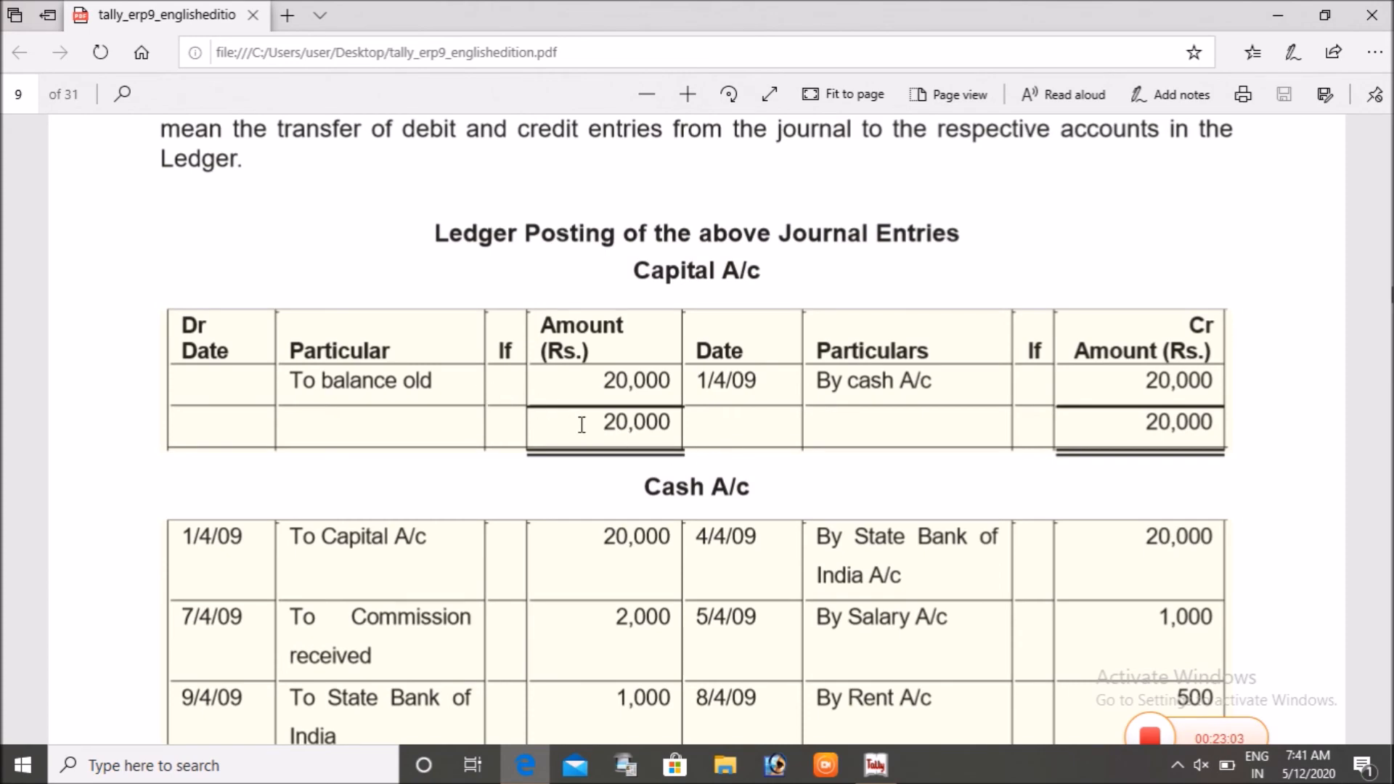
pyautogui.hotkey('alt', 'Tab')
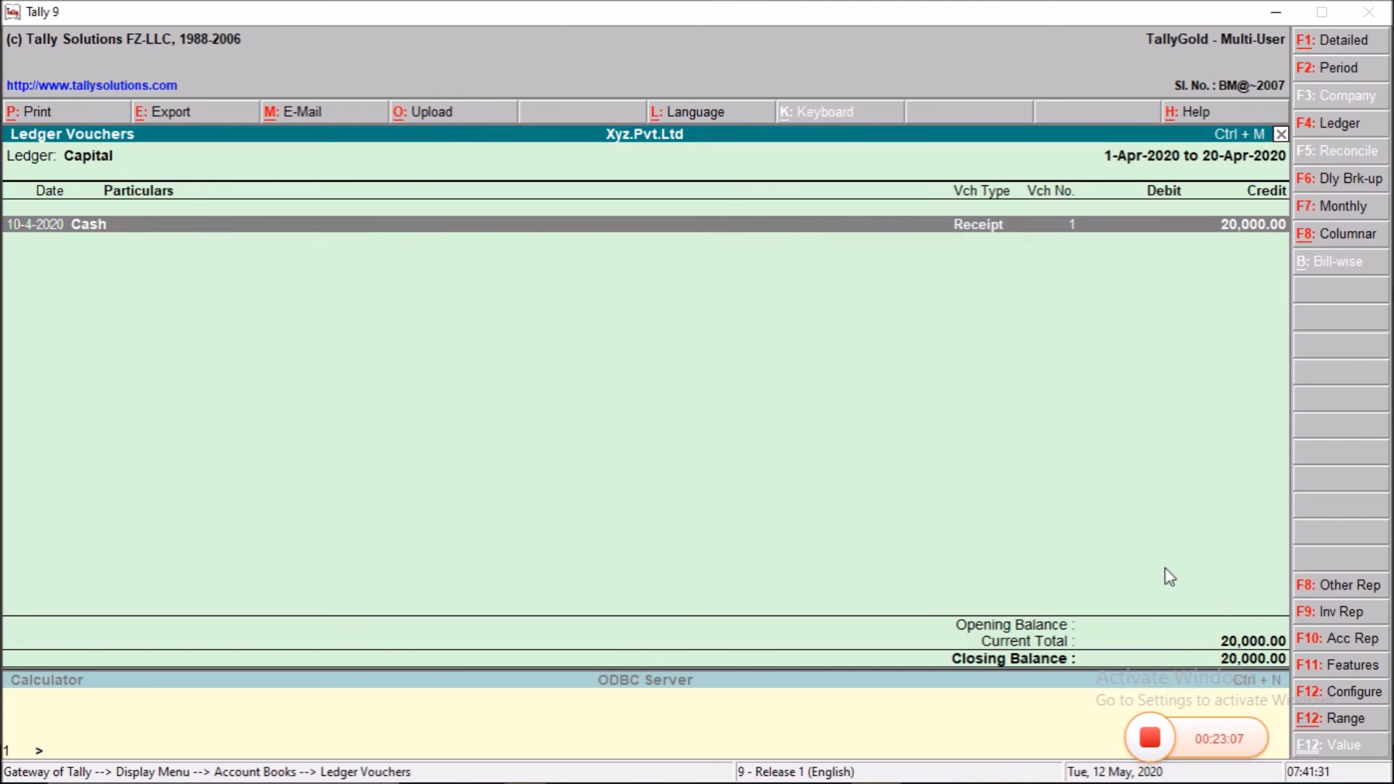
pyautogui.hotkey('alt', 'Tab')
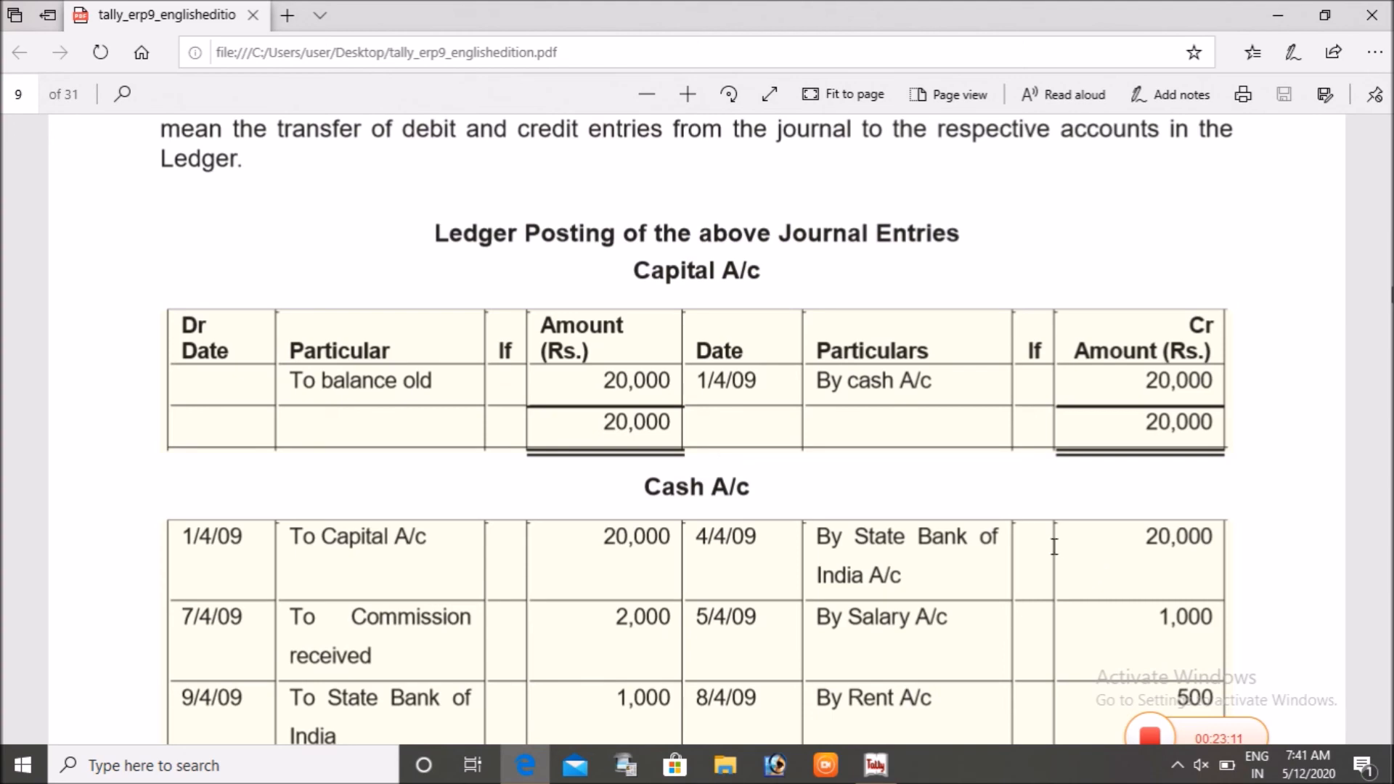
# Check the Cash A/c posting in the PDF notes, and switch to Tally to display the Cash ledger
pyautogui.scroll(-3, 846, 526)
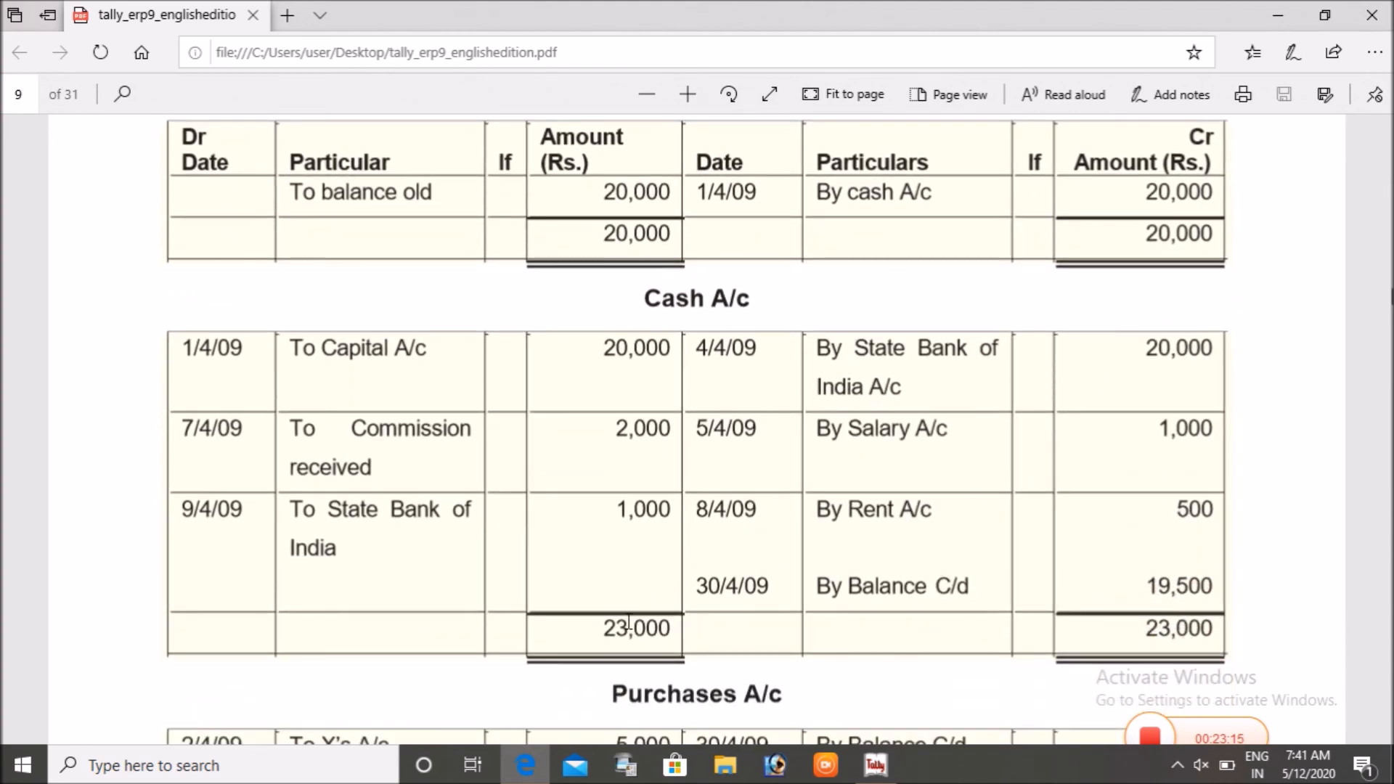
pyautogui.hotkey('alt', 'Tab')
pyautogui.hotkey('alt', 'Tab')
pyautogui.hotkey('alt', 'Tab')
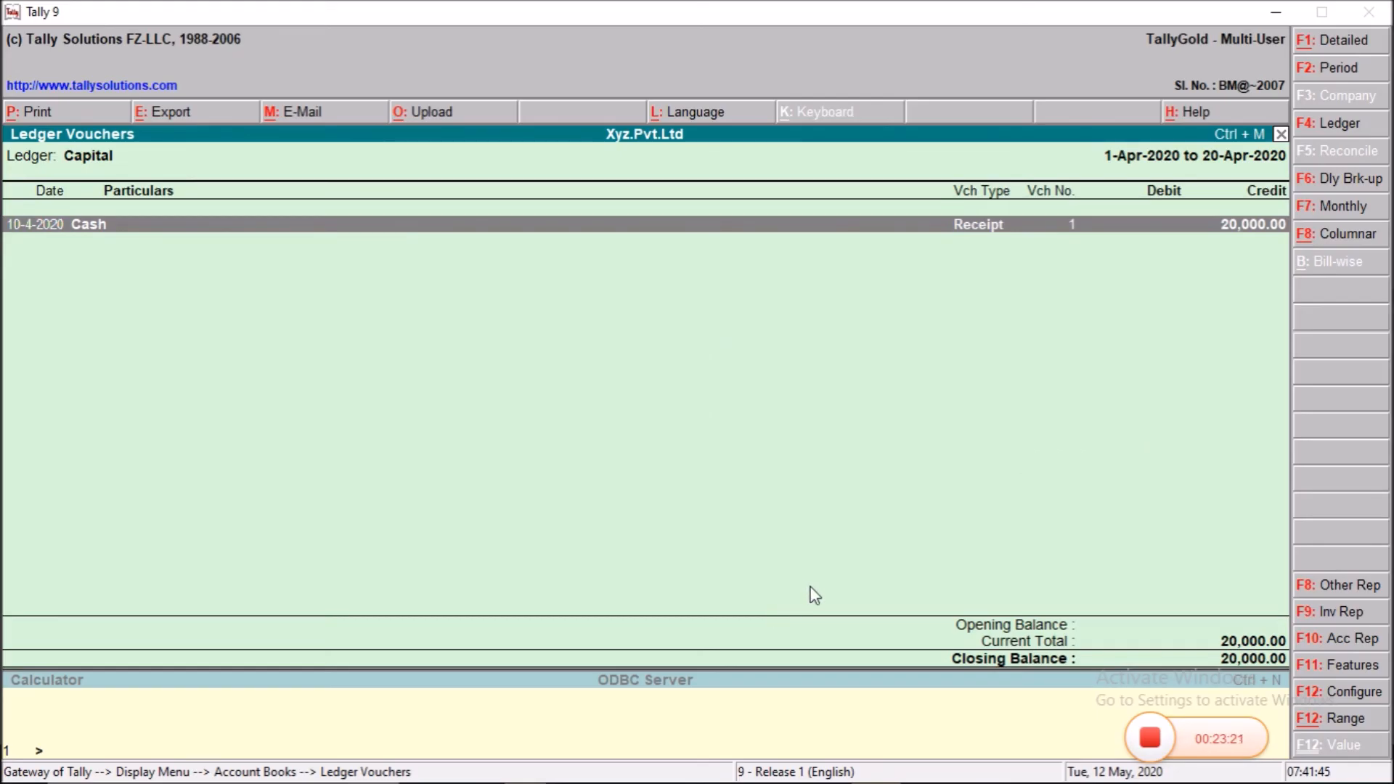
pyautogui.press('Escape')
pyautogui.press('Down')
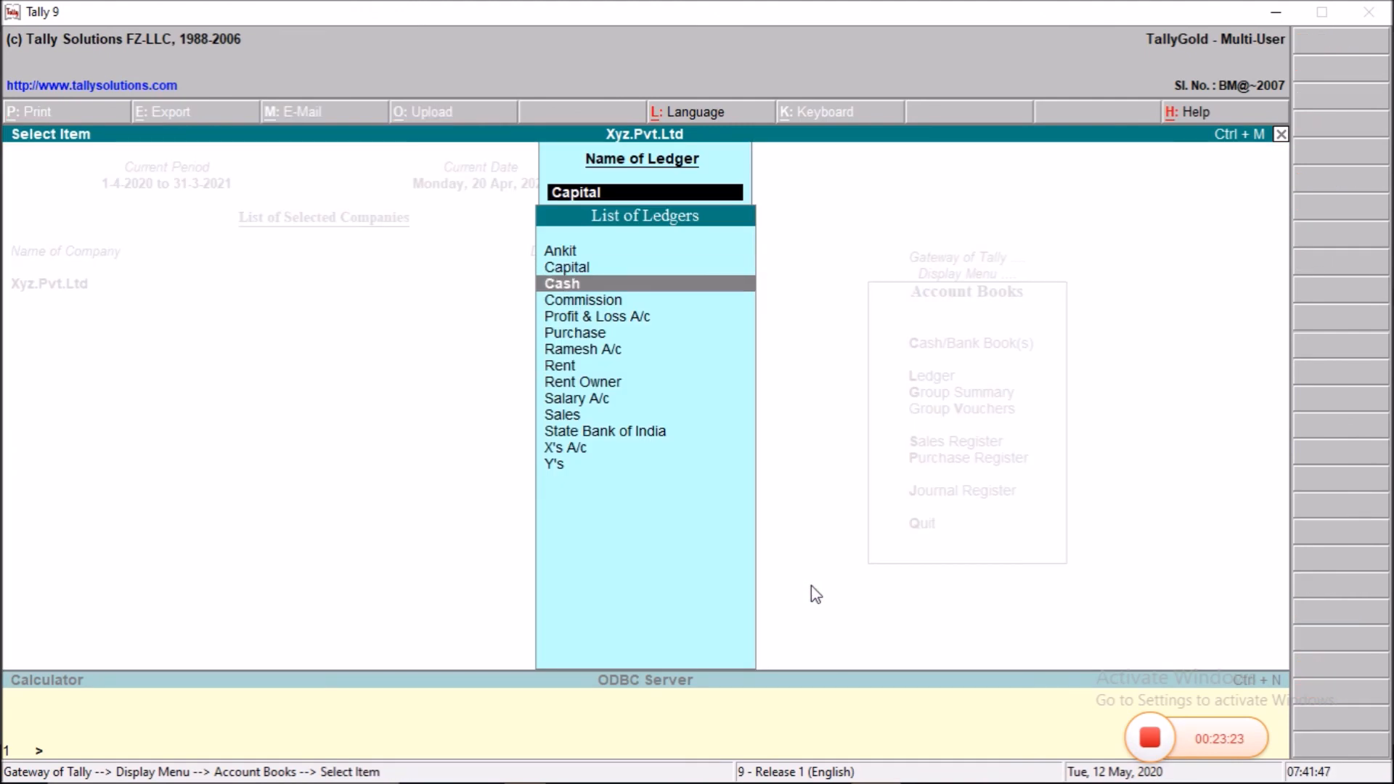
pyautogui.press('Return')
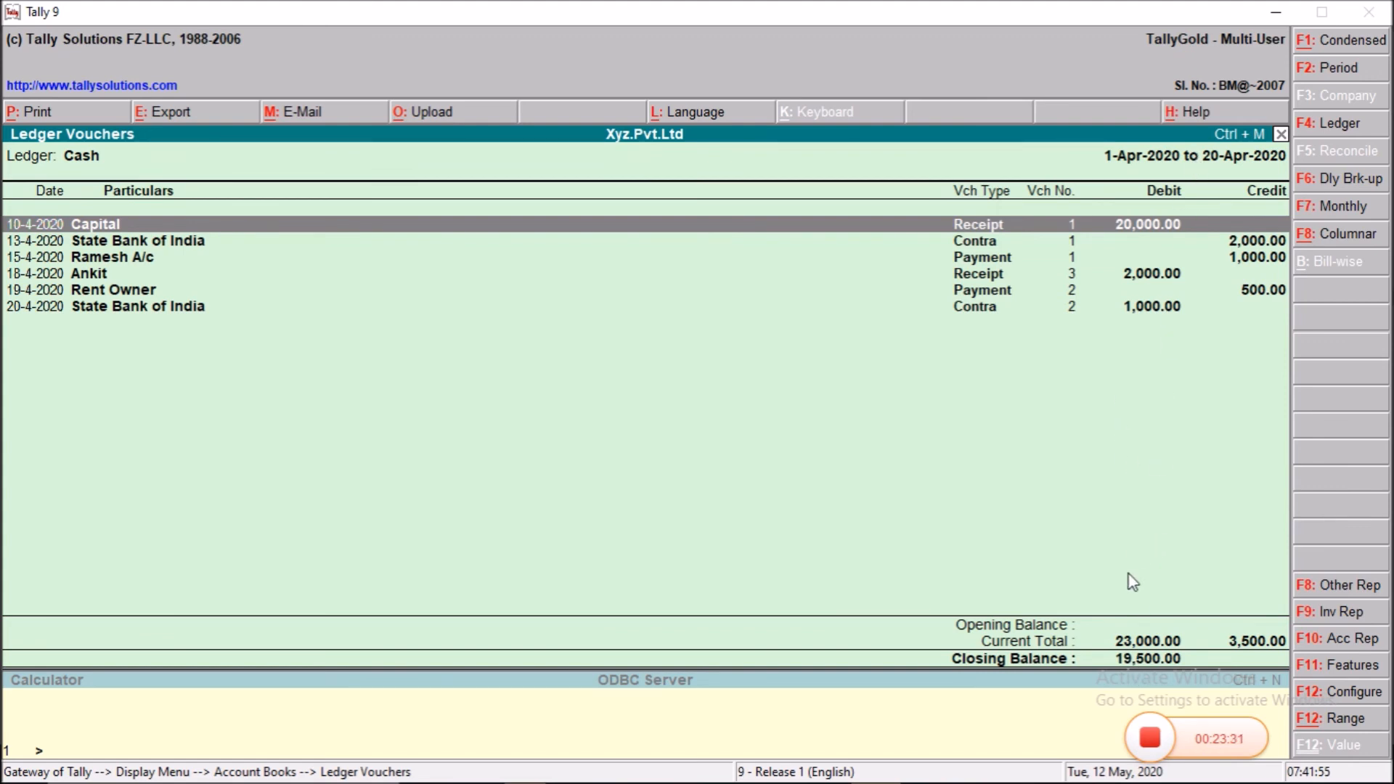
# Switch to the PDF notes and examine the journal entries on page 8 against the Cash A/c ledger posting
pyautogui.hotkey('alt', 'Tab')
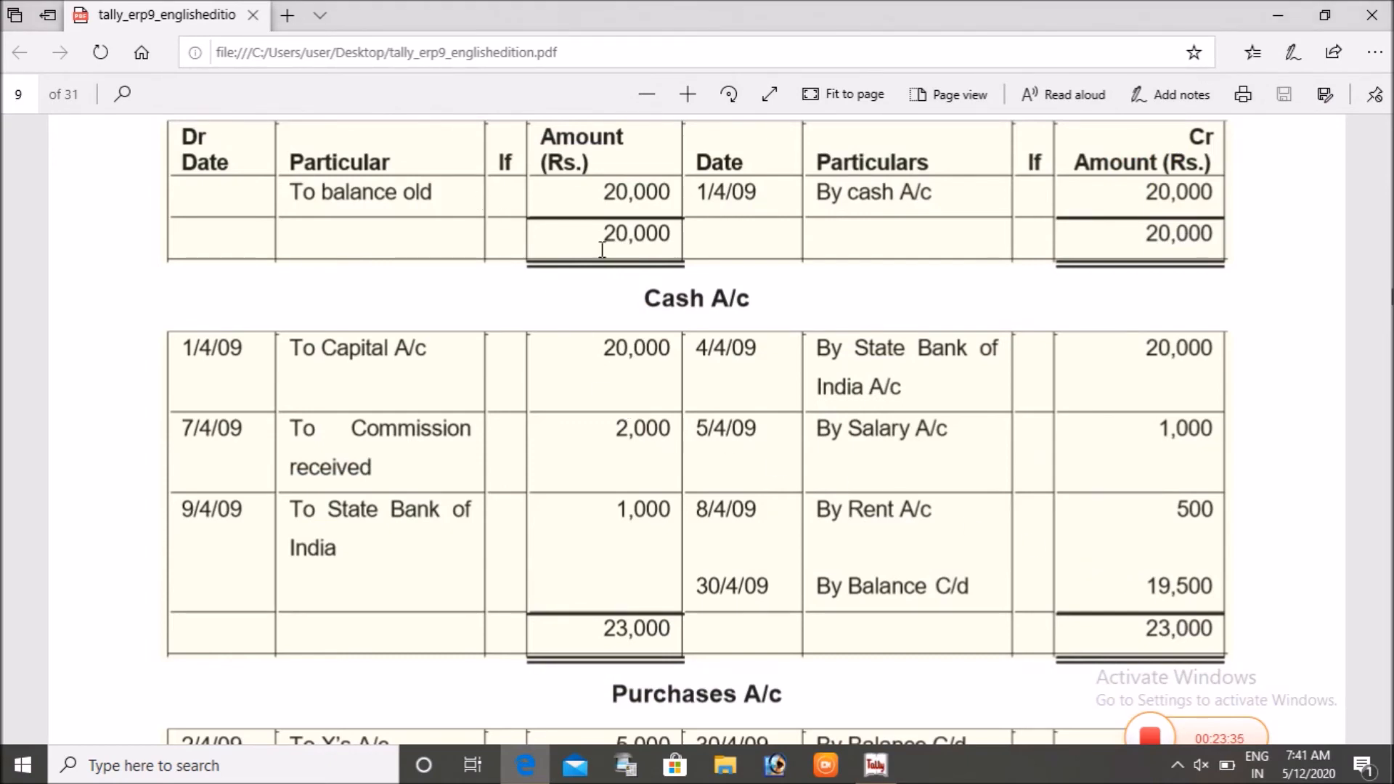
pyautogui.scroll(15, 770, 294)
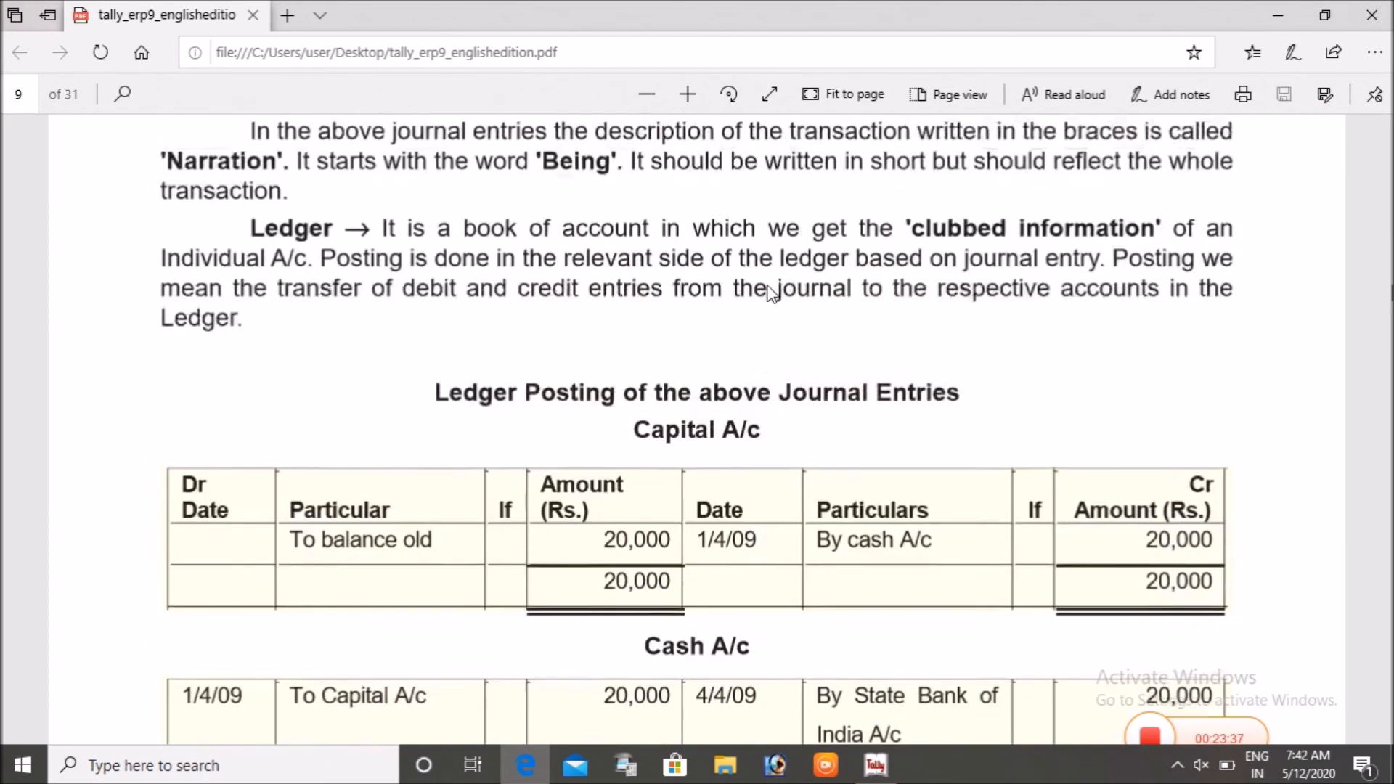
pyautogui.scroll(8, 770, 294)
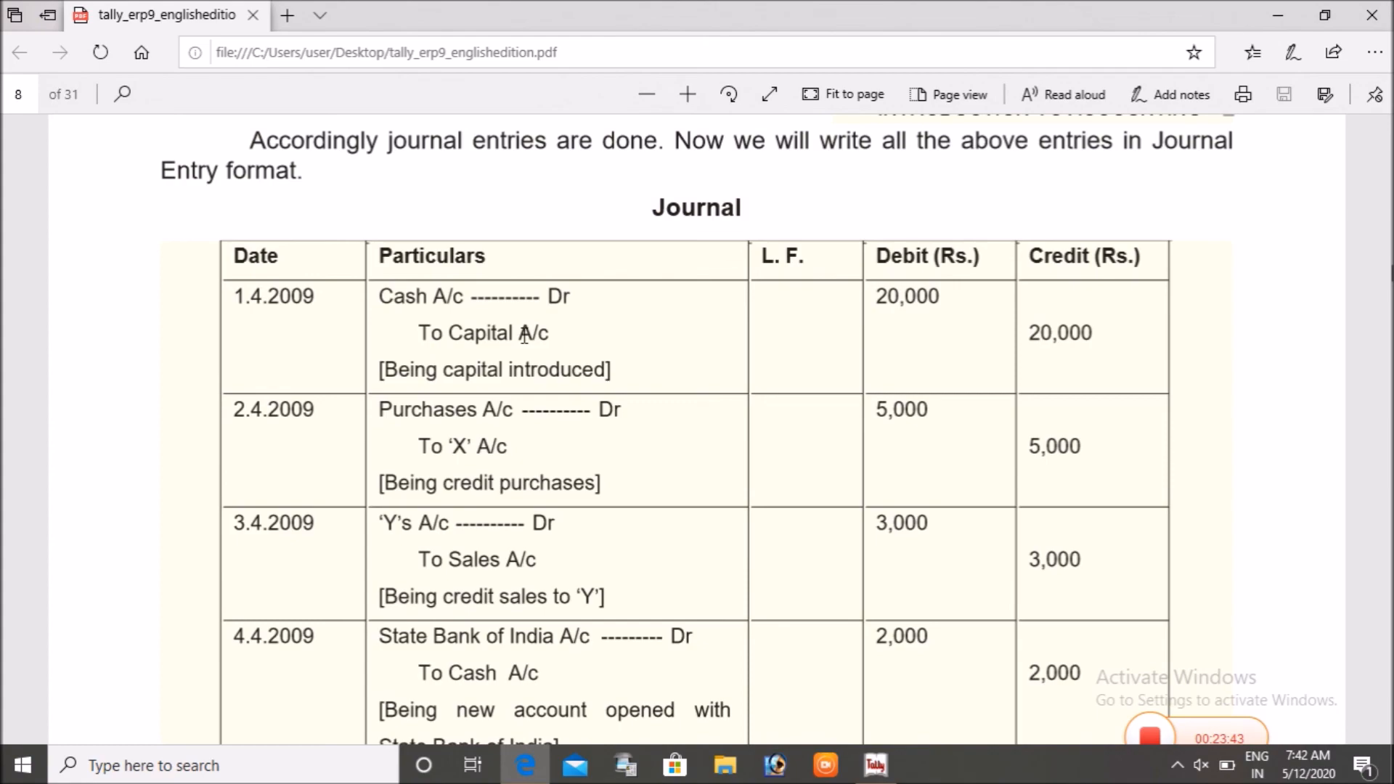
pyautogui.scroll(-20, 525, 336)
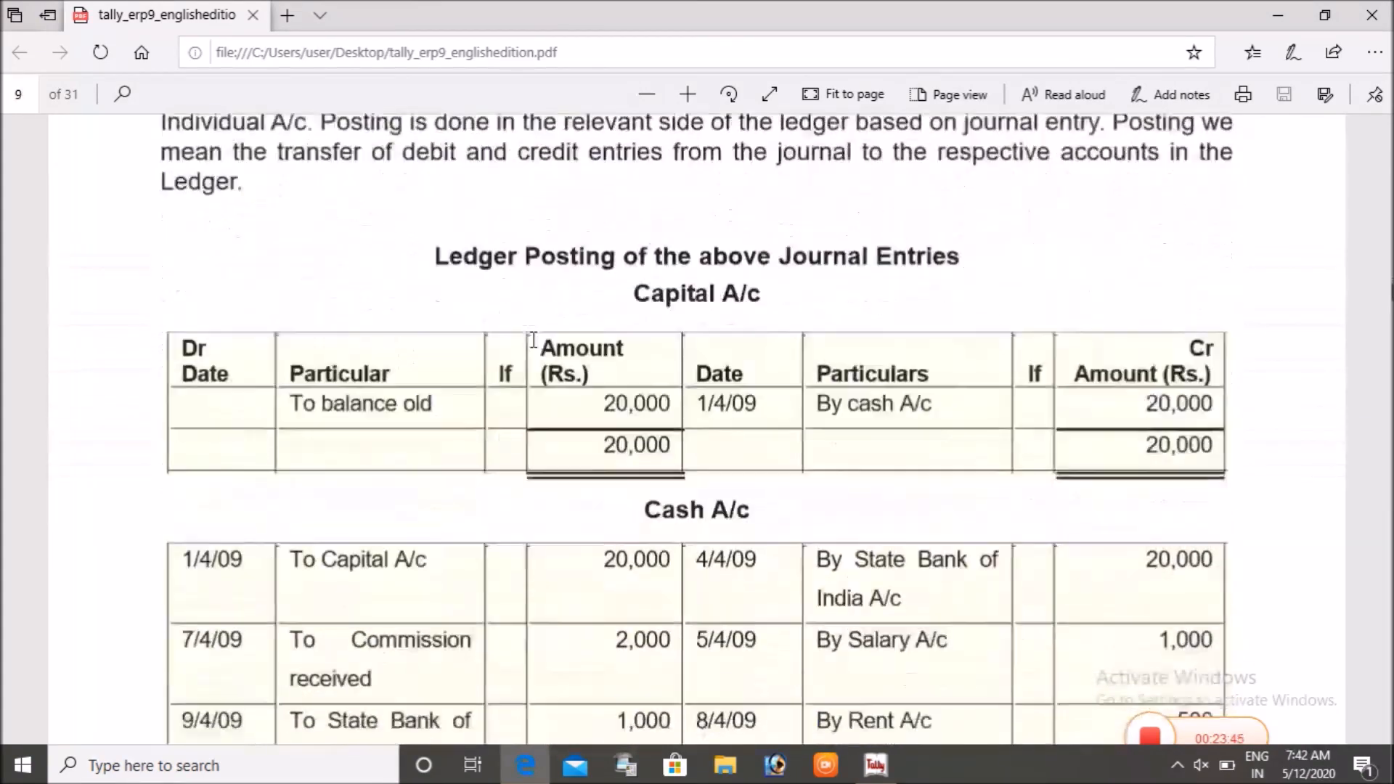
pyautogui.scroll(-2, 533, 340)
pyautogui.scroll(6, 687, 314)
pyautogui.scroll(-3, 696, 314)
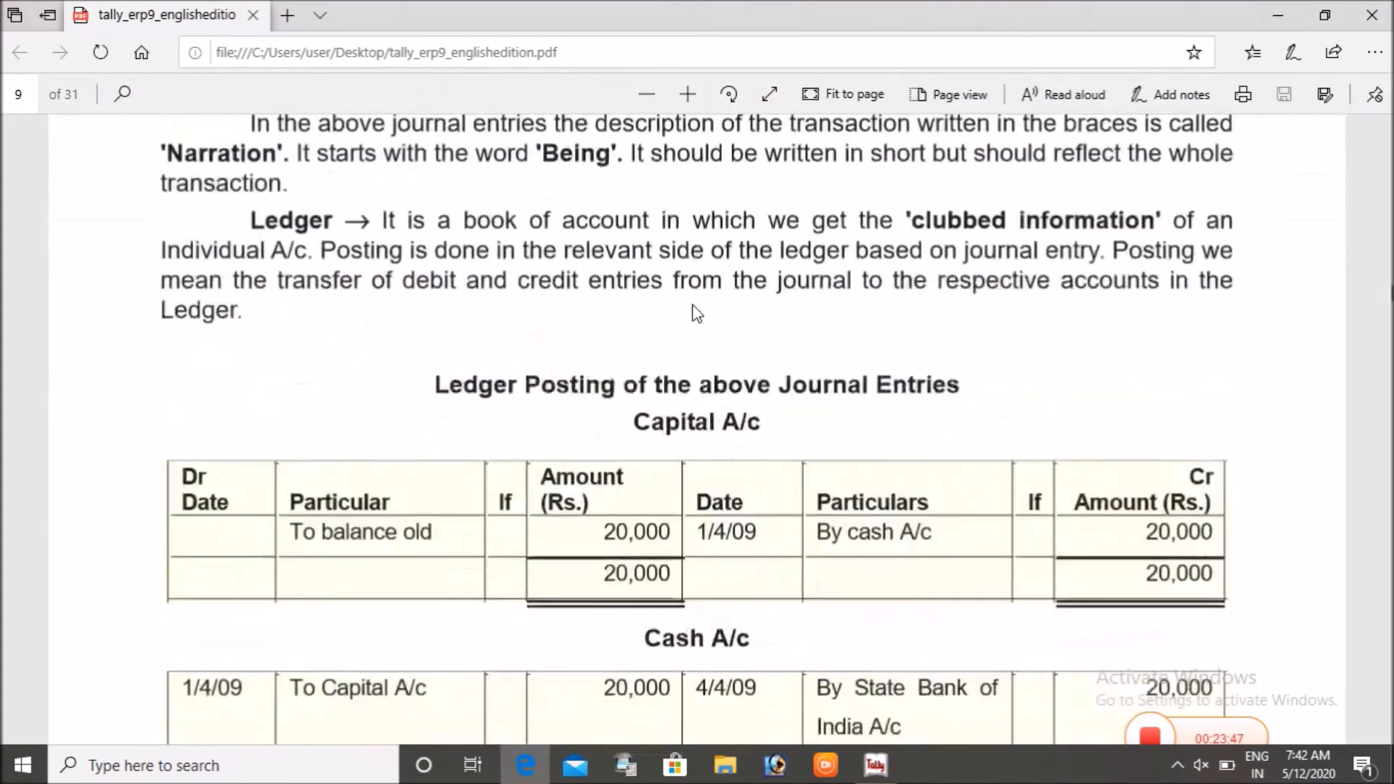
pyautogui.scroll(-3, 696, 314)
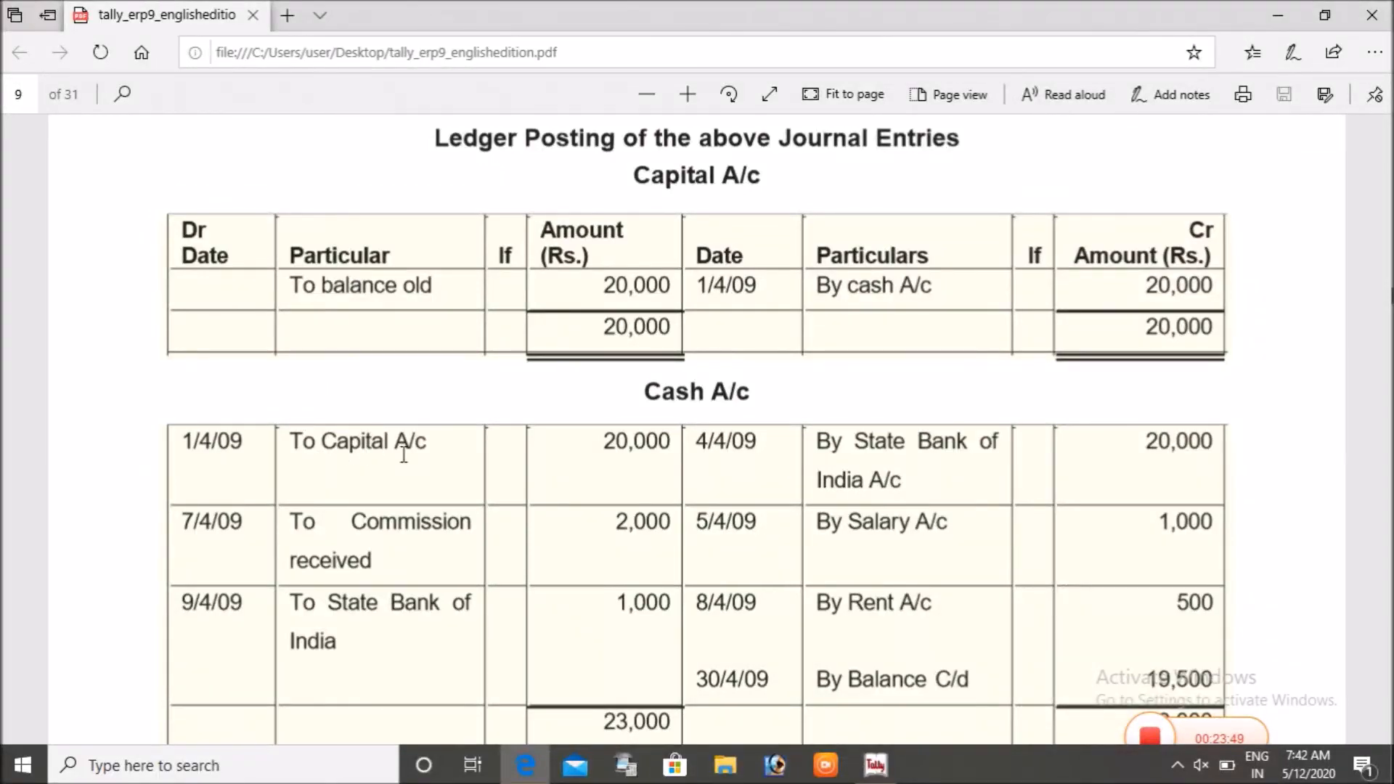
# Switch back to Tally, view the Capital receipt voucher from the Cash ledger, and return to the ledger
pyautogui.hotkey('alt', 'Tab')
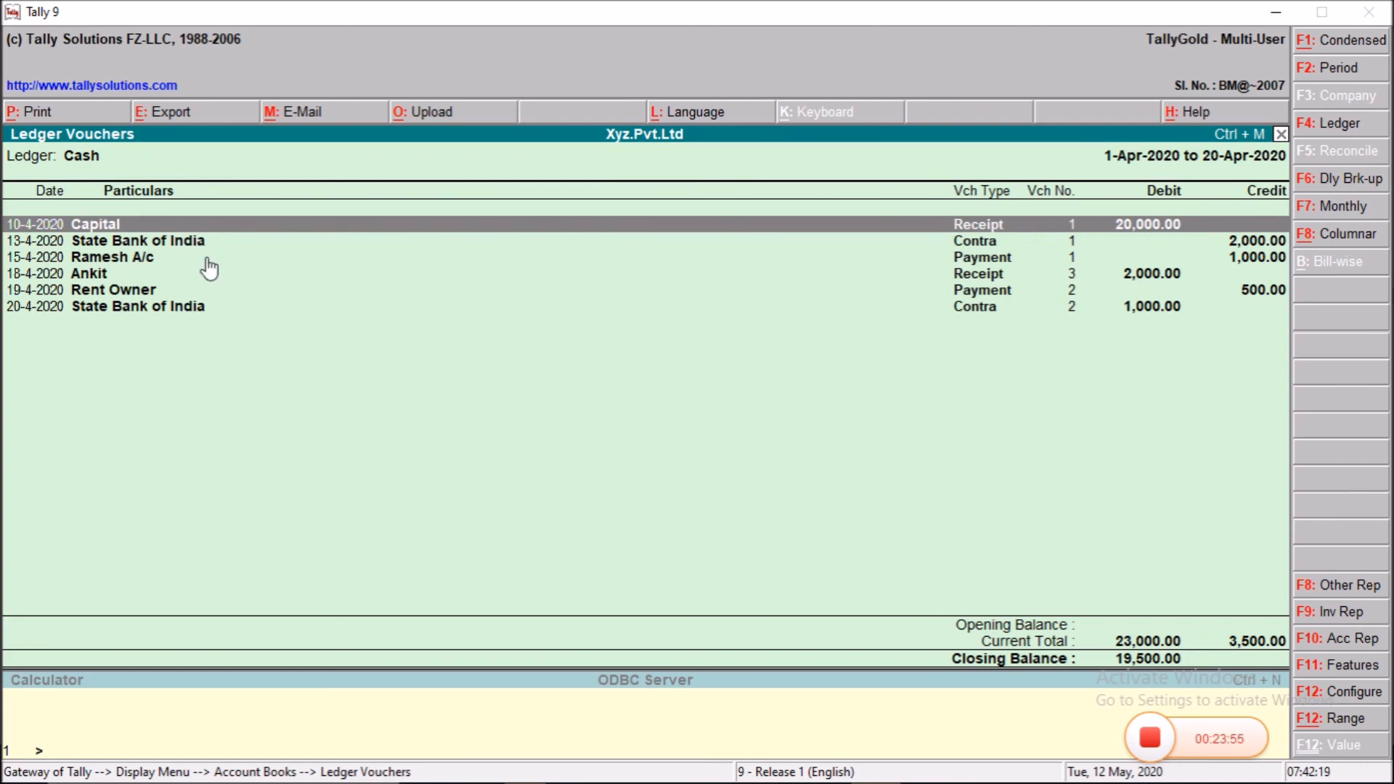
pyautogui.press('Return')
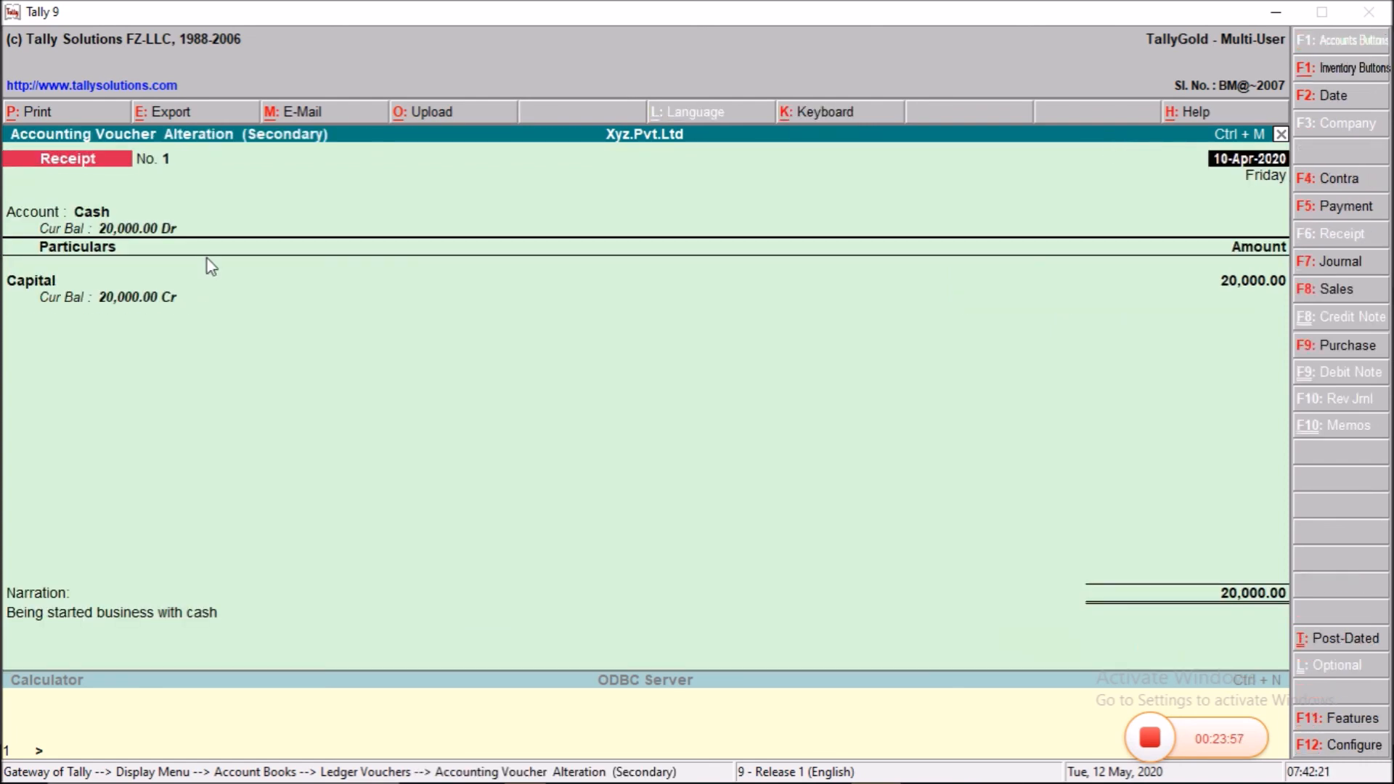
pyautogui.press('Escape')
pyautogui.press('Escape')
pyautogui.press('Return')
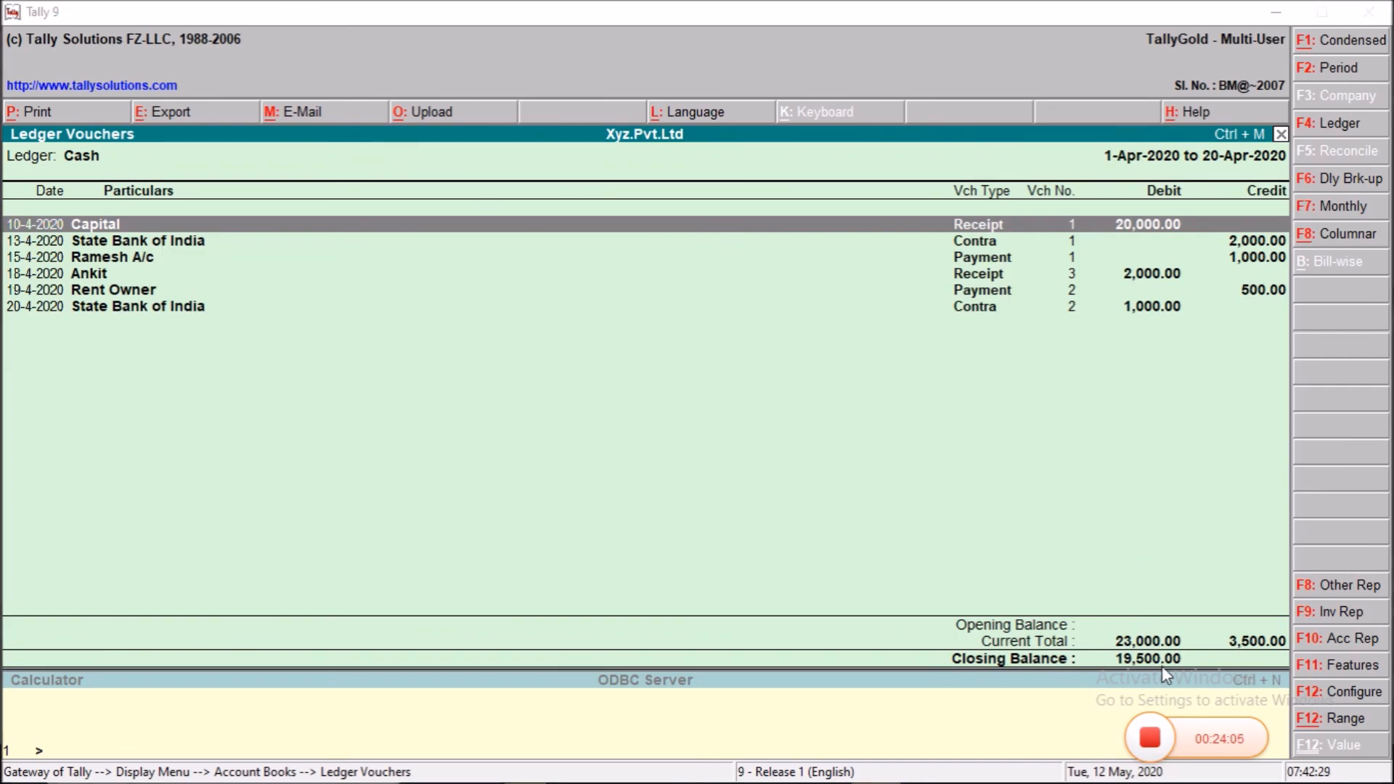
# Switch to the PDF notes and check the closing balance and totals of the Cash A/c posting
pyautogui.hotkey('alt', 'Tab')
pyautogui.scroll(-2, 1017, 591)
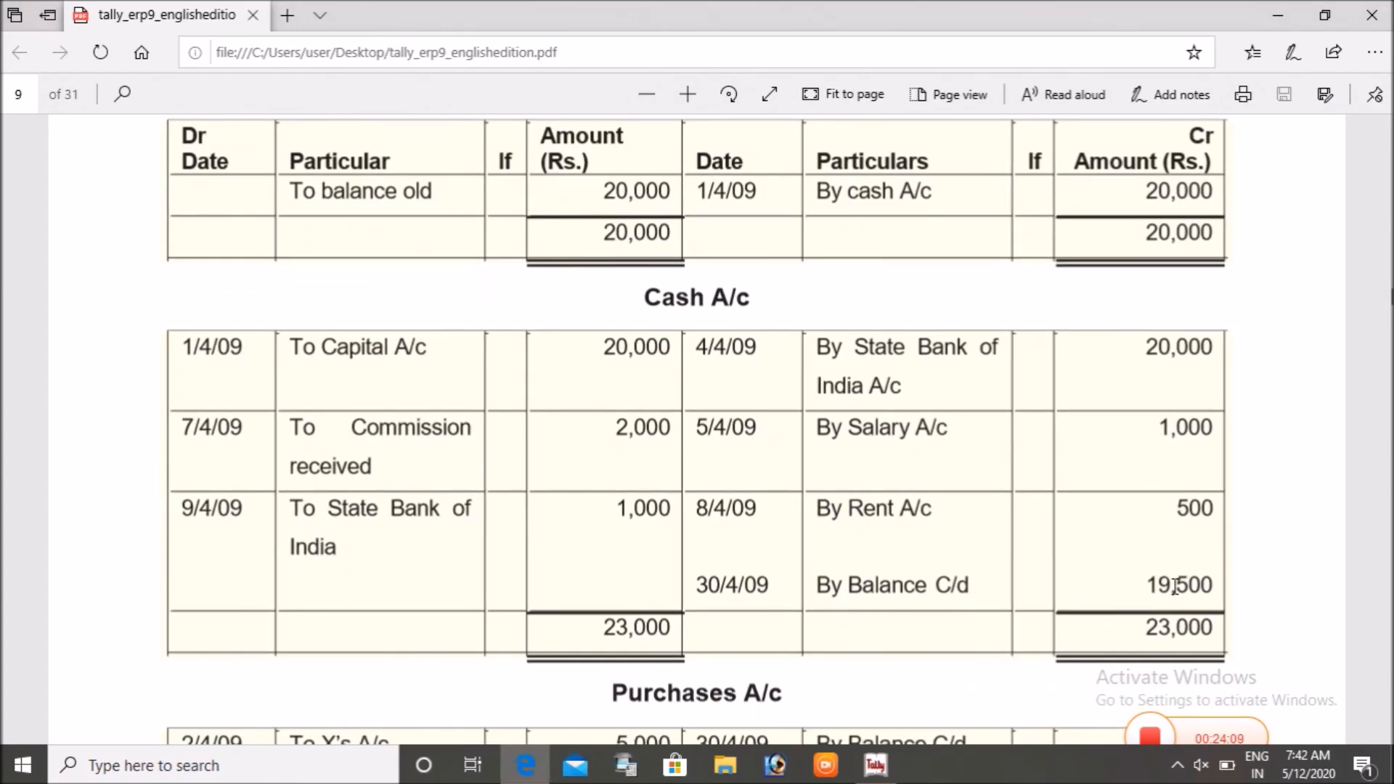
pyautogui.scroll(-2, 1175, 585)
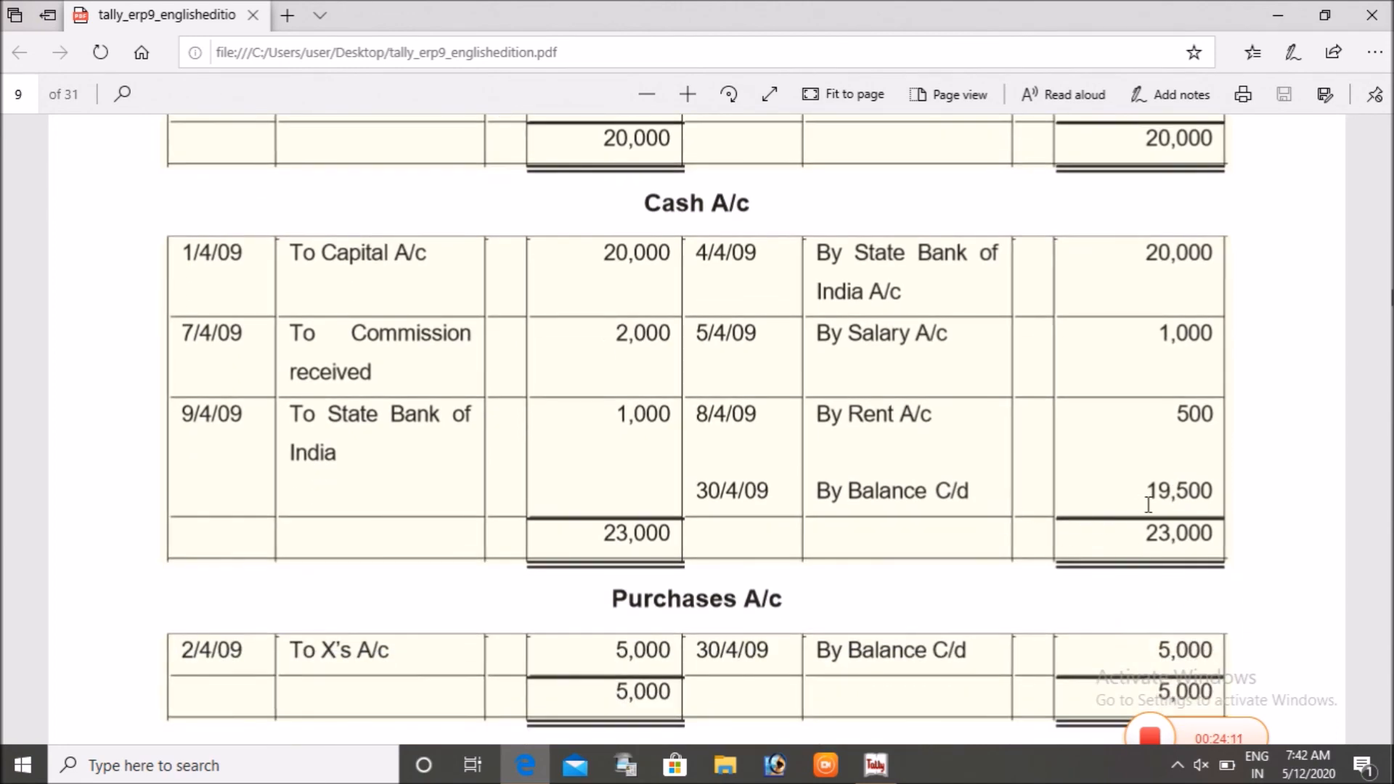
# Compare Tally's Cash ledger with the Cash A/c posting in the PDF notes, and view the Capital A/c posting on page 9
pyautogui.hotkey('alt', 'Tab')
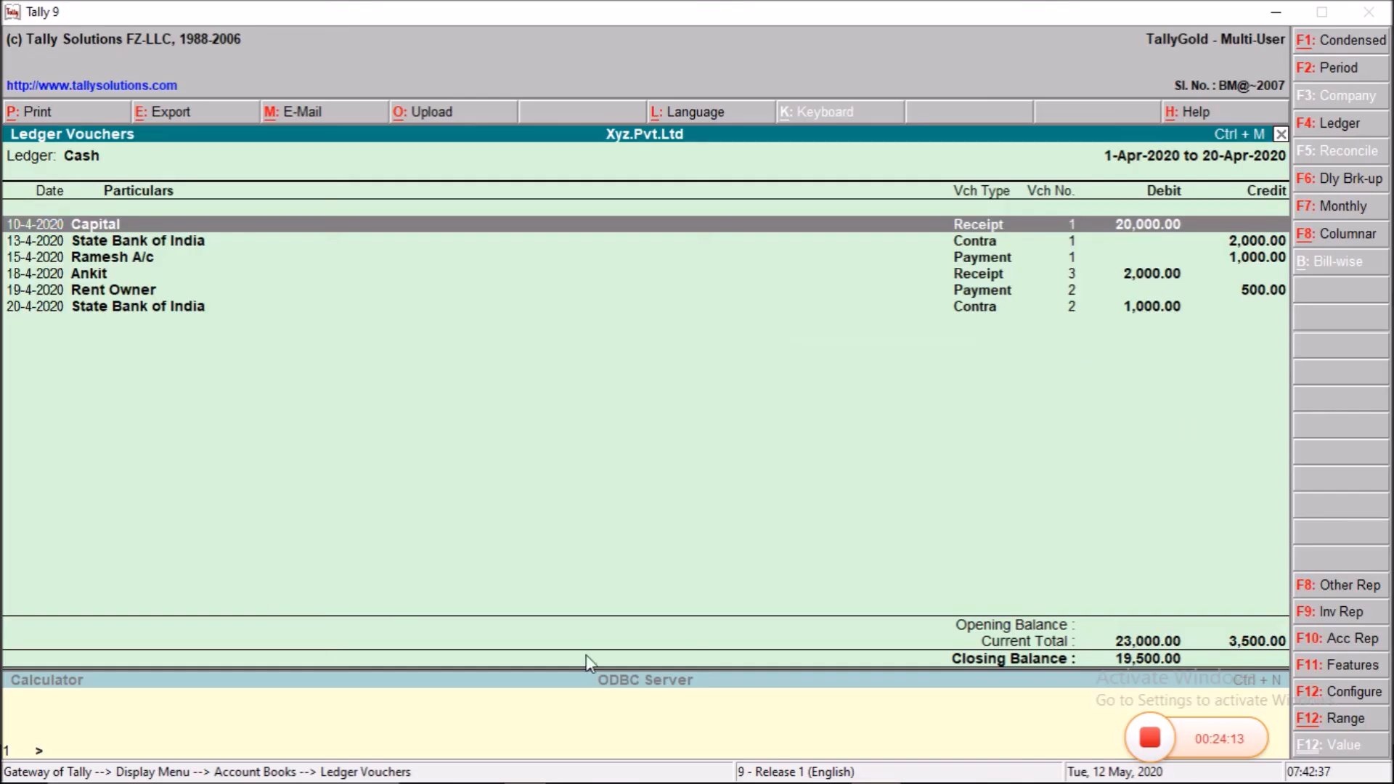
pyautogui.hotkey('alt', 'Tab')
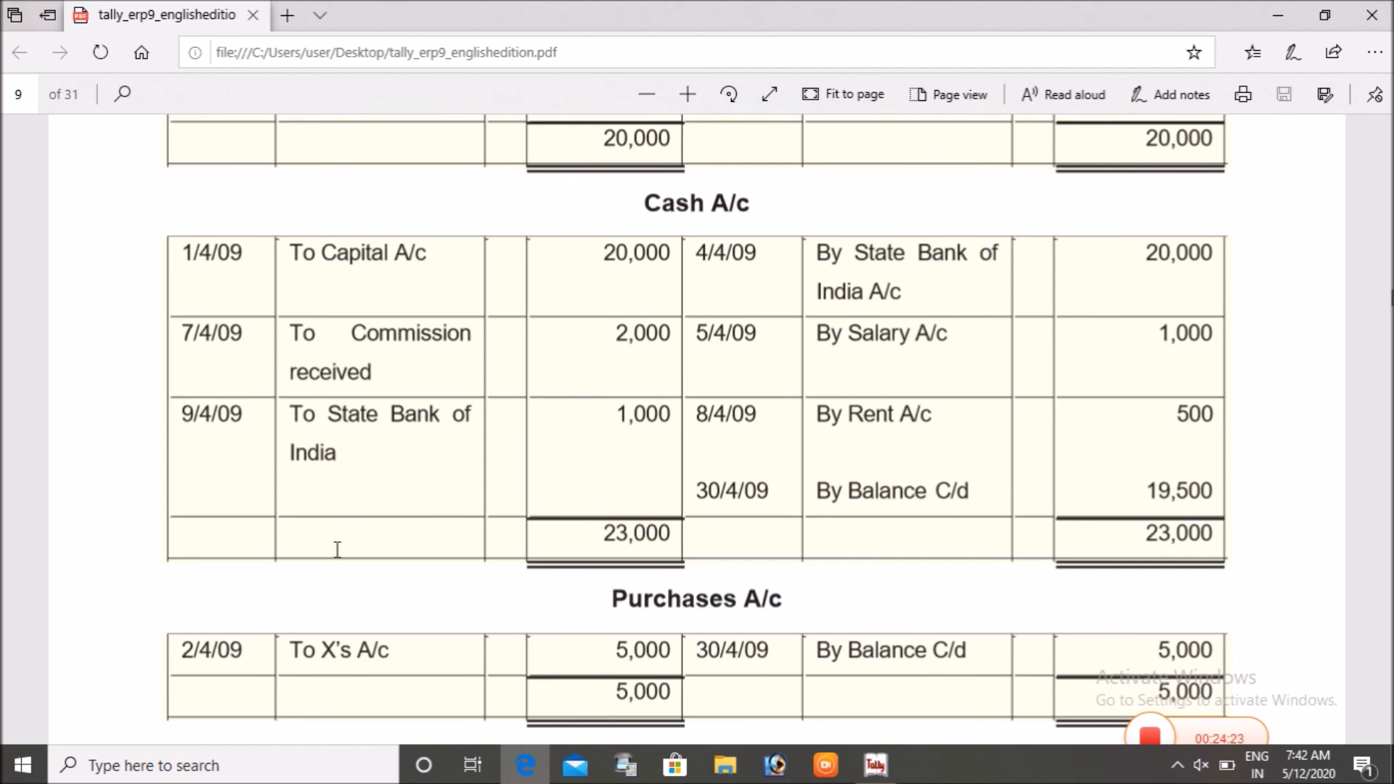
pyautogui.scroll(2, 367, 536)
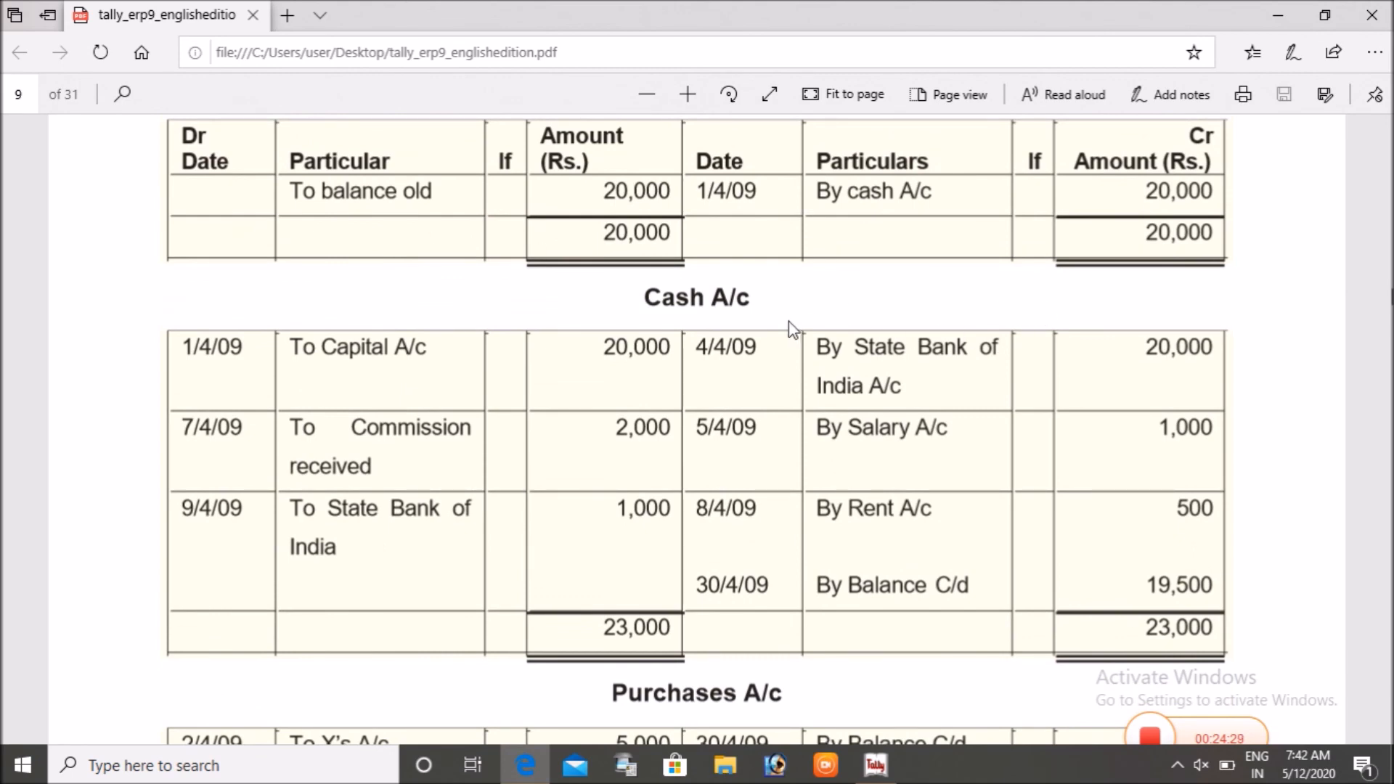
pyautogui.scroll(1, 417, 203)
pyautogui.scroll(3, 418, 204)
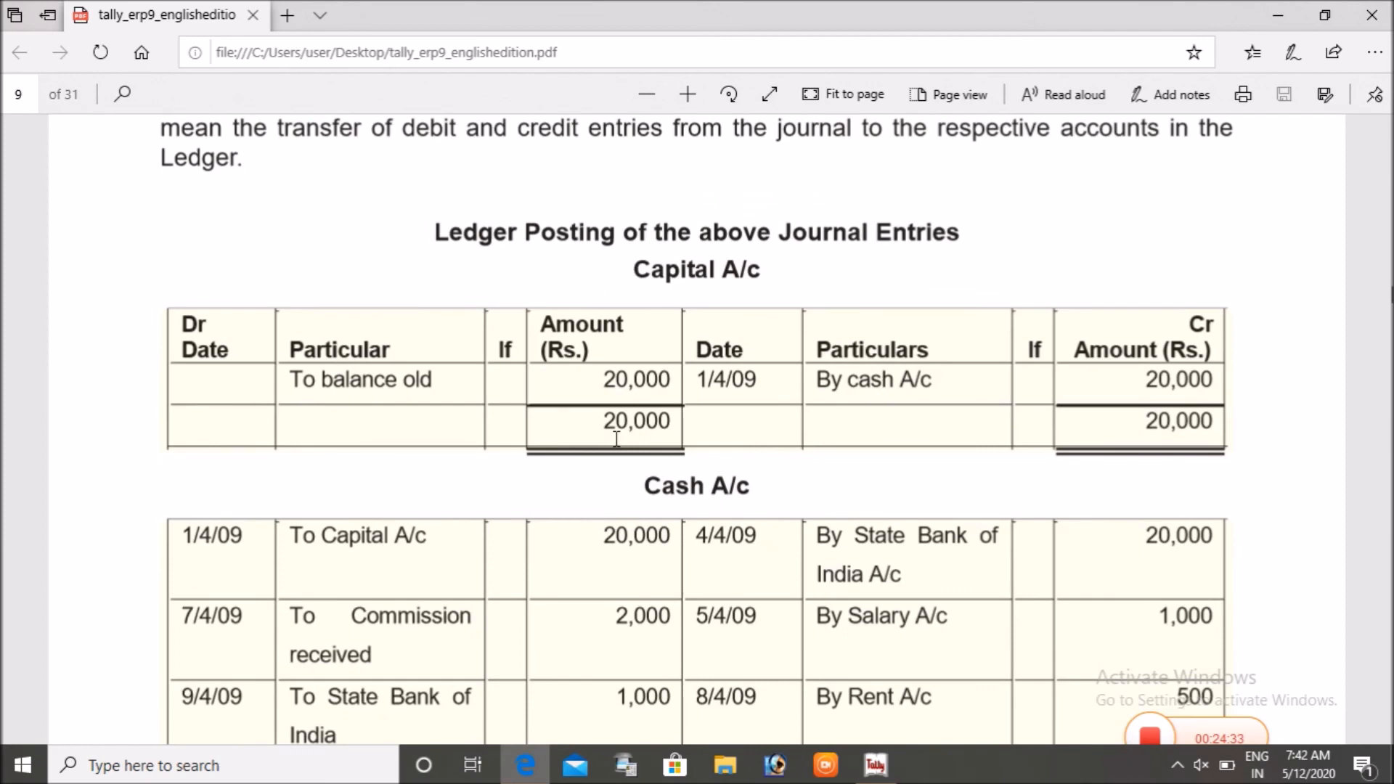
# Switch to Tally, display the Capital ledger to check it against the notes, and return to the list of ledgers
pyautogui.hotkey('alt', 'Tab')
pyautogui.press('Escape')
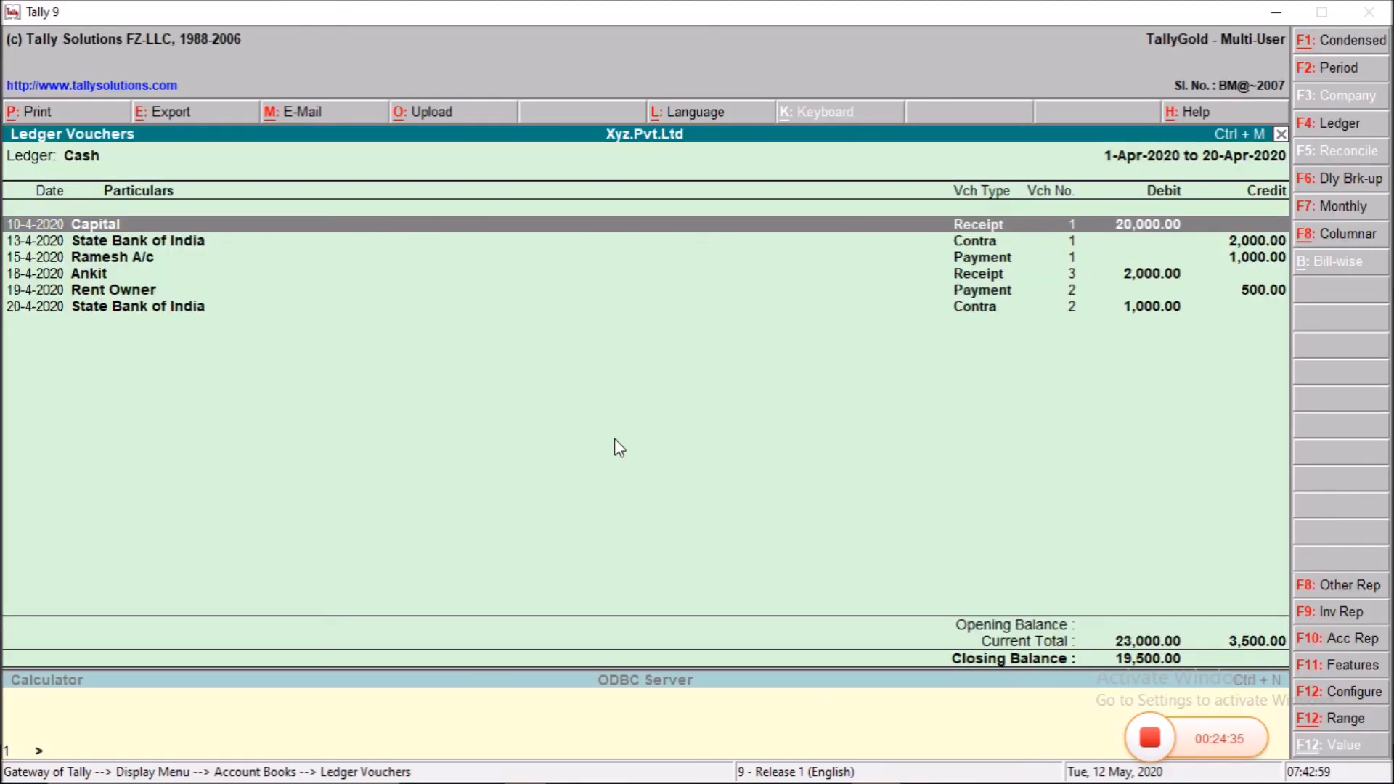
pyautogui.press('Up')
pyautogui.press('Return')
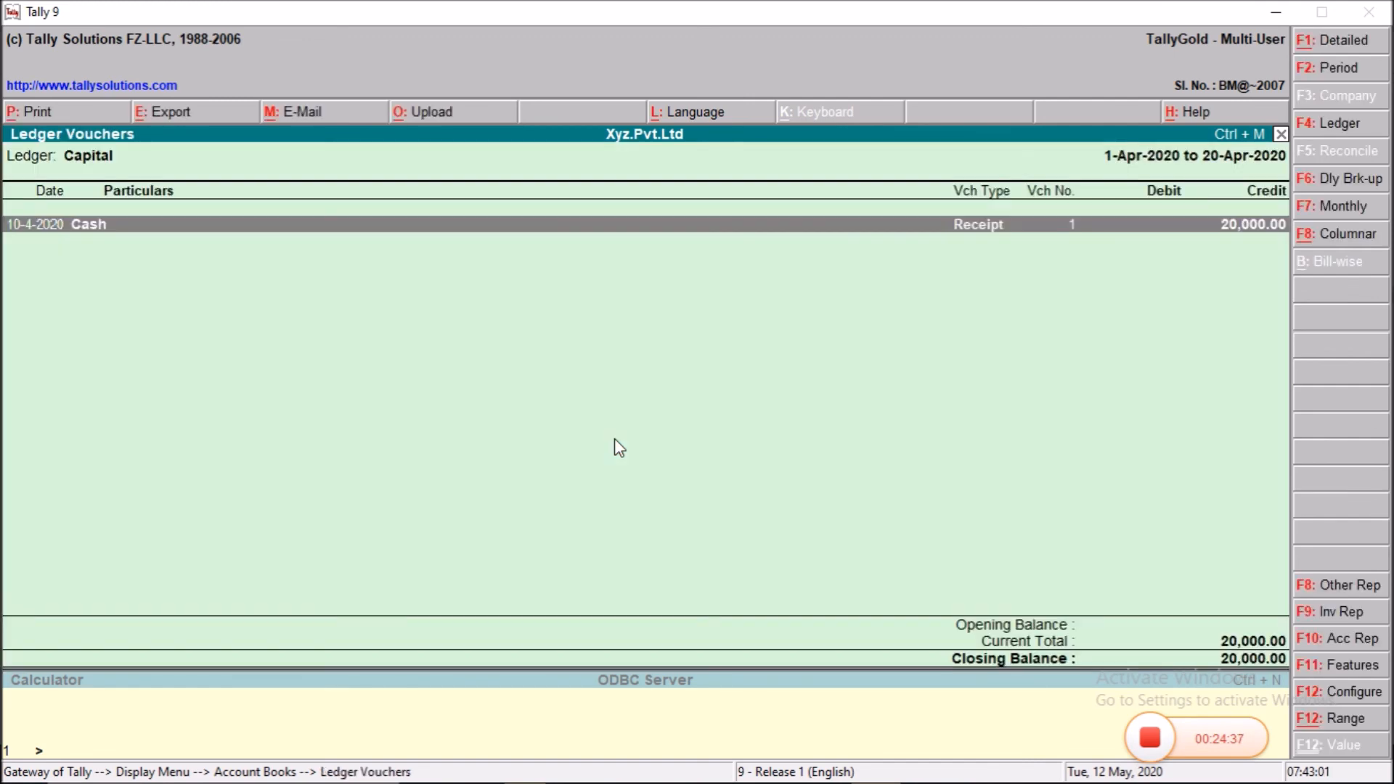
pyautogui.press('Escape')
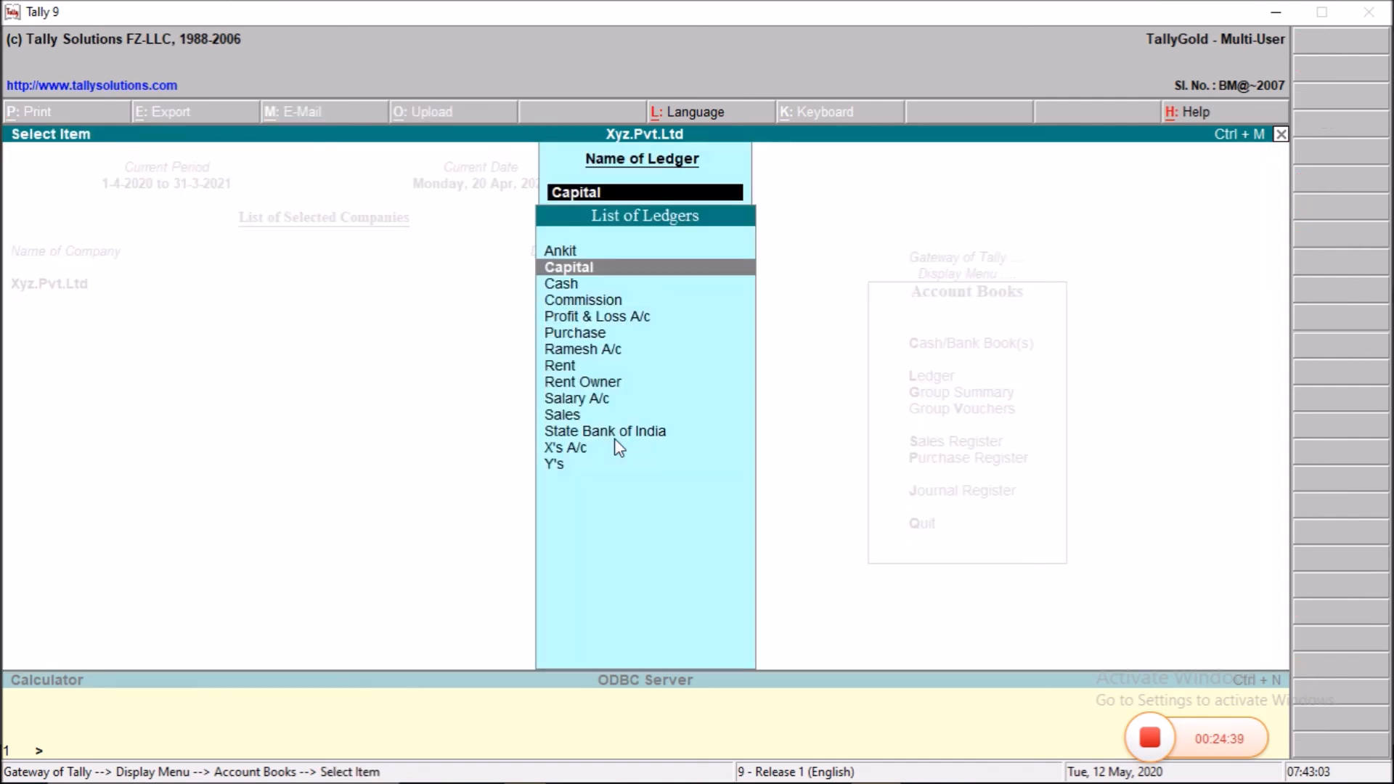
# Display the Cash ledger in Tally and compare its closing balance with the Cash A/c posting in the PDF notes
pyautogui.press('Down')
pyautogui.press('Return')
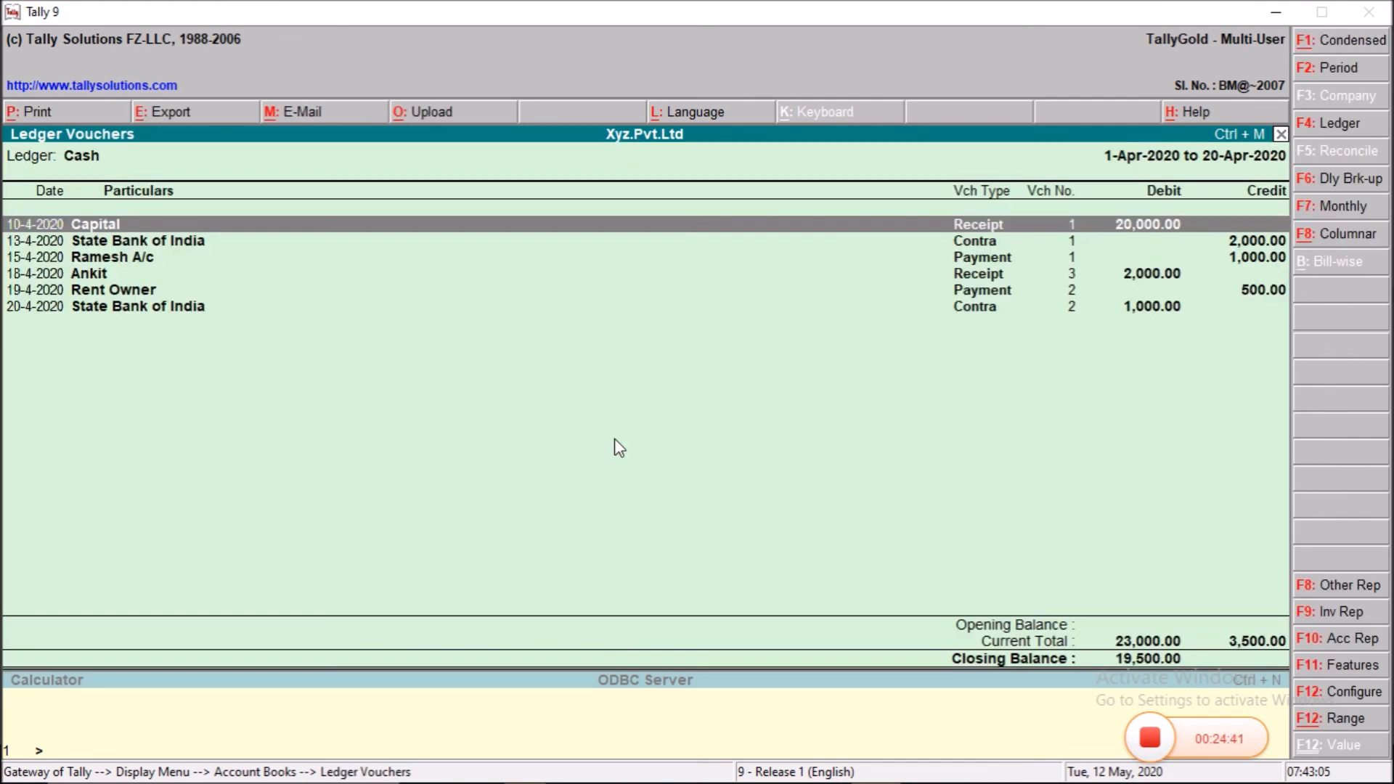
pyautogui.hotkey('alt', 'Tab')
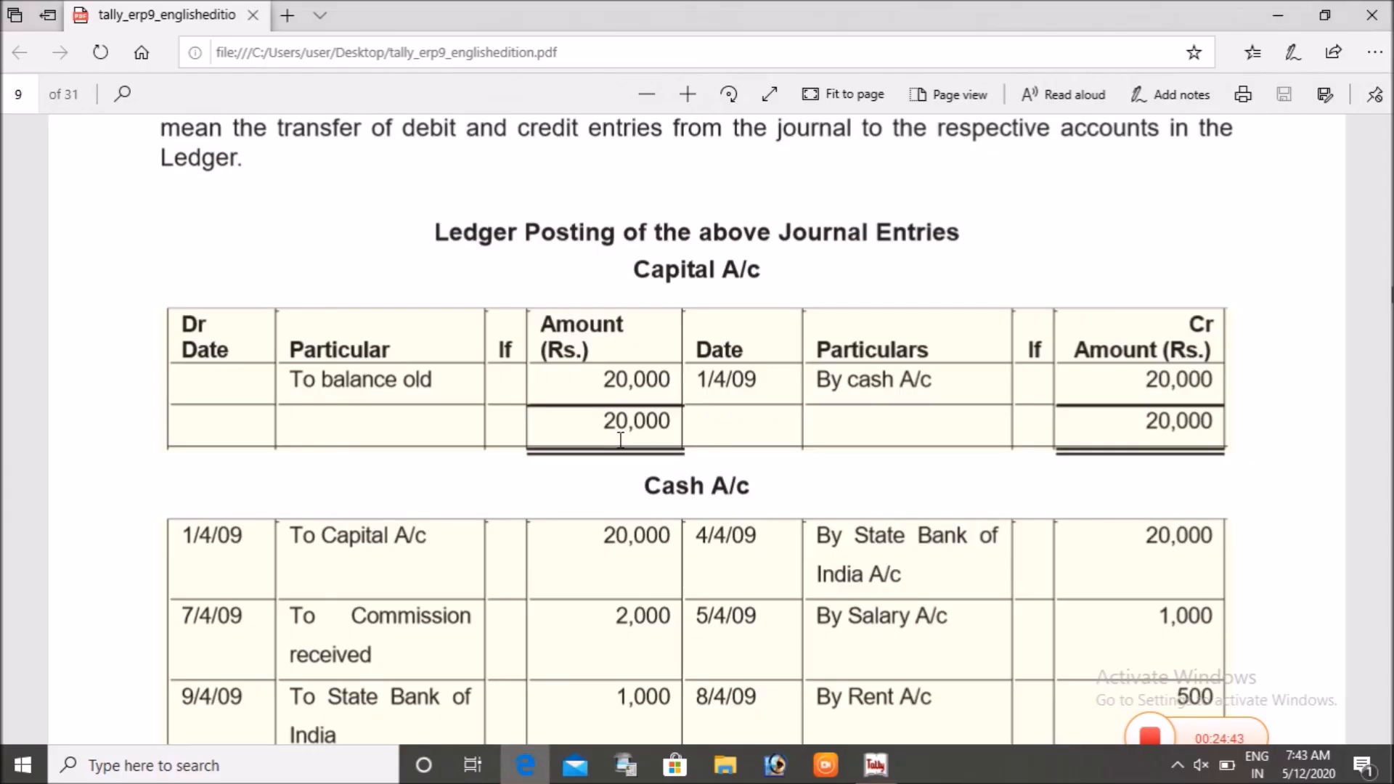
pyautogui.scroll(-4, 929, 544)
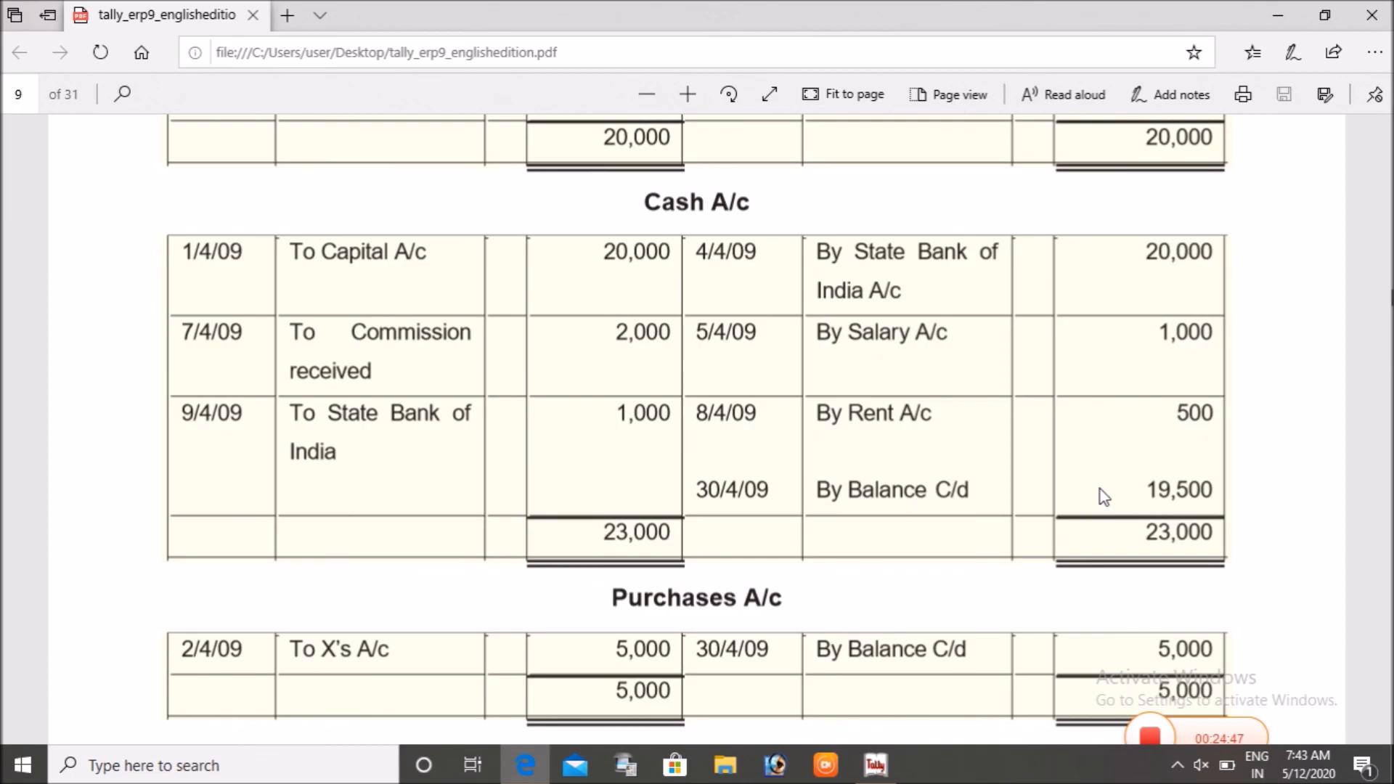
pyautogui.hotkey('alt', 'Tab')
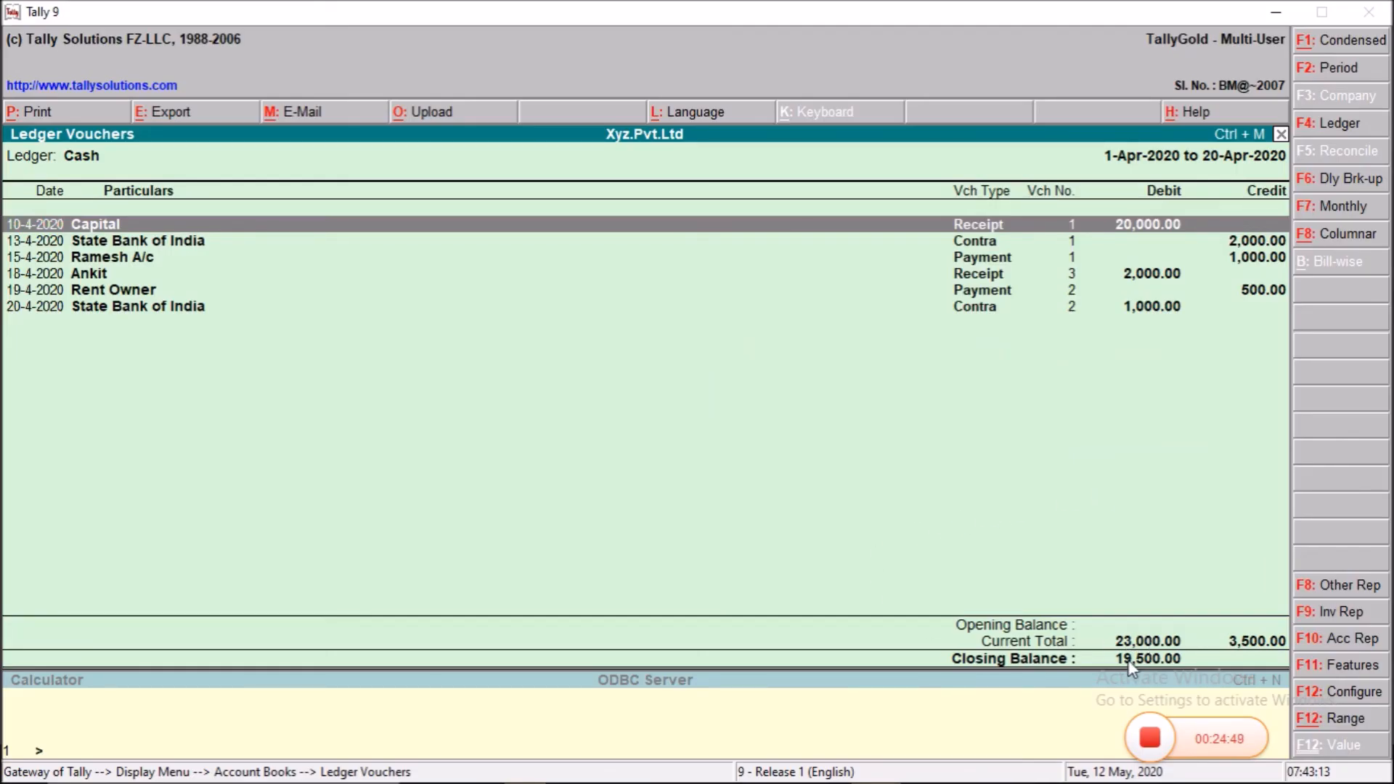
pyautogui.hotkey('alt', 'Tab')
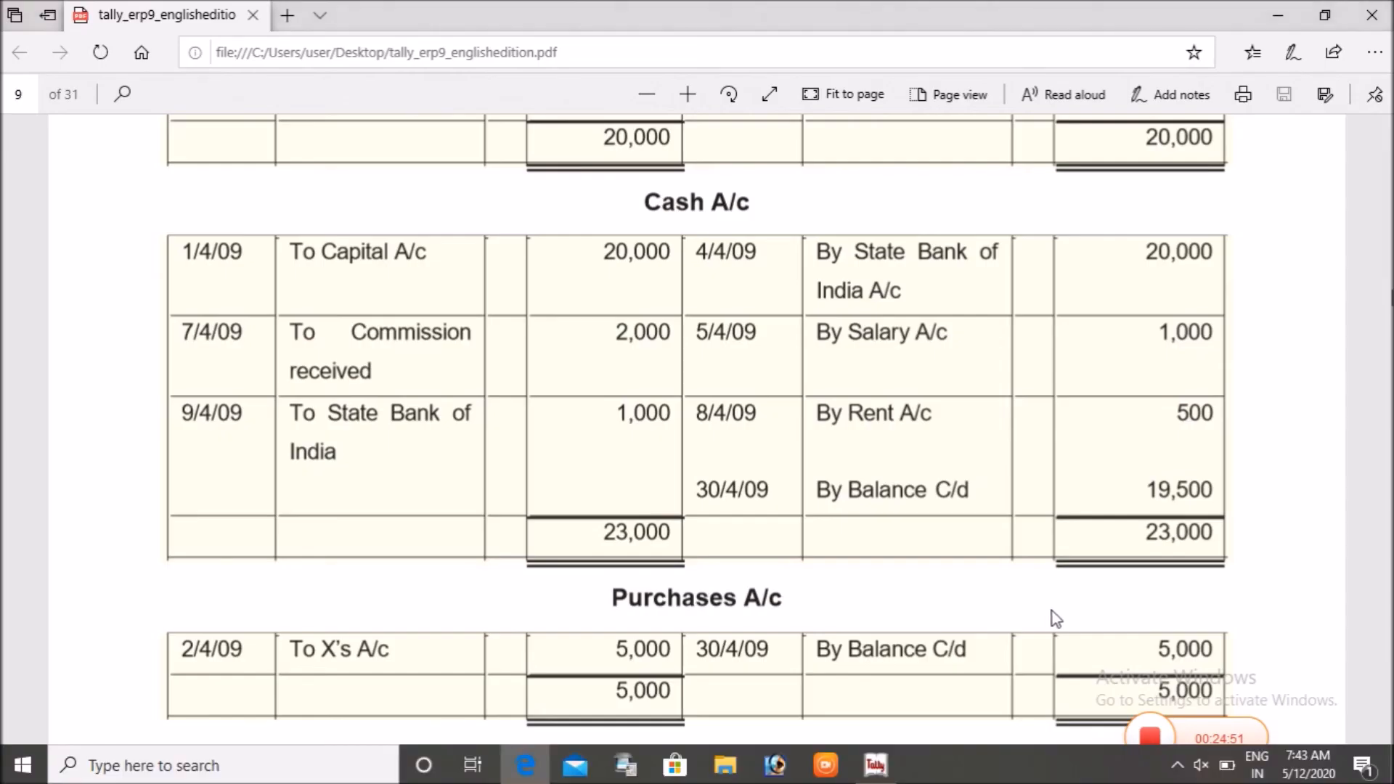
# Check the Purchases A/c posting in the PDF notes, and switch to Tally to display the Purchase ledger
pyautogui.scroll(-1, 1031, 613)
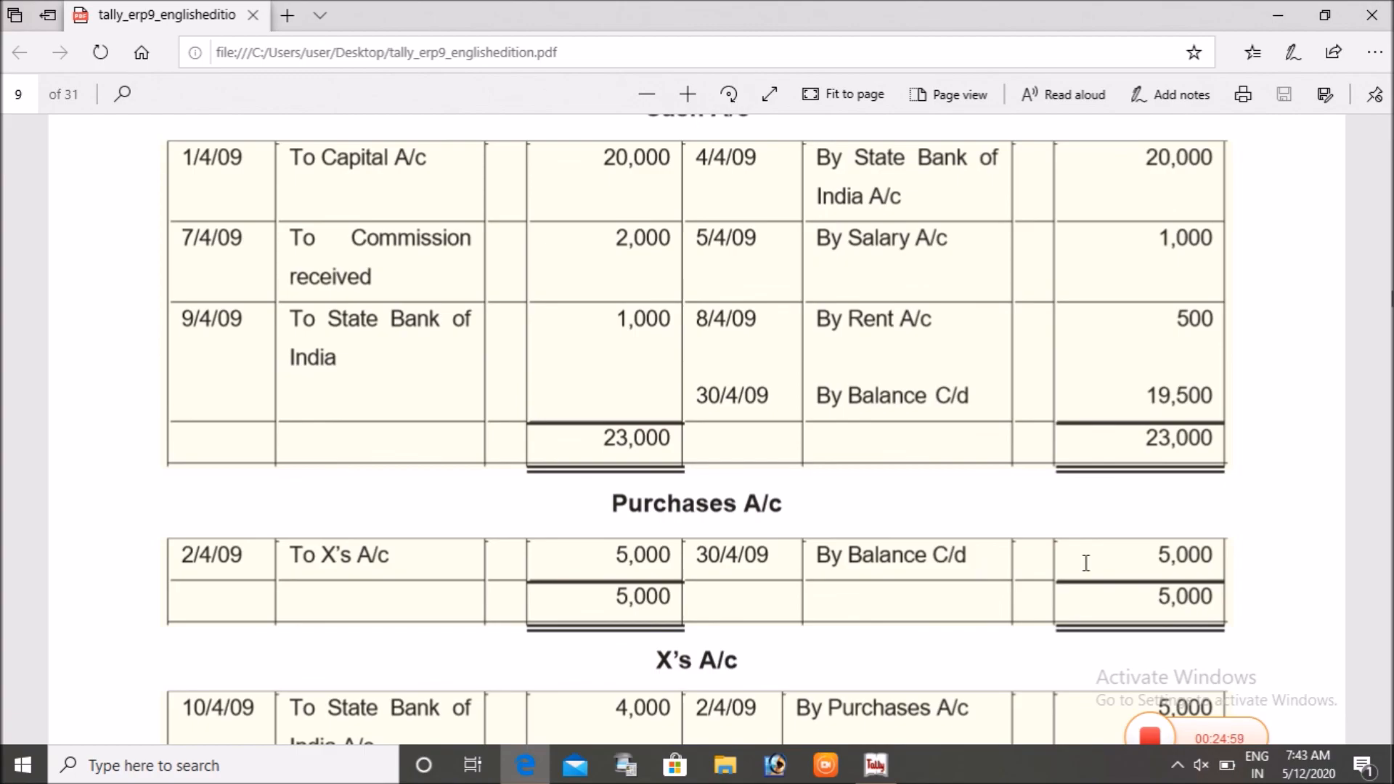
pyautogui.hotkey('alt', 'Tab')
pyautogui.press('Escape')
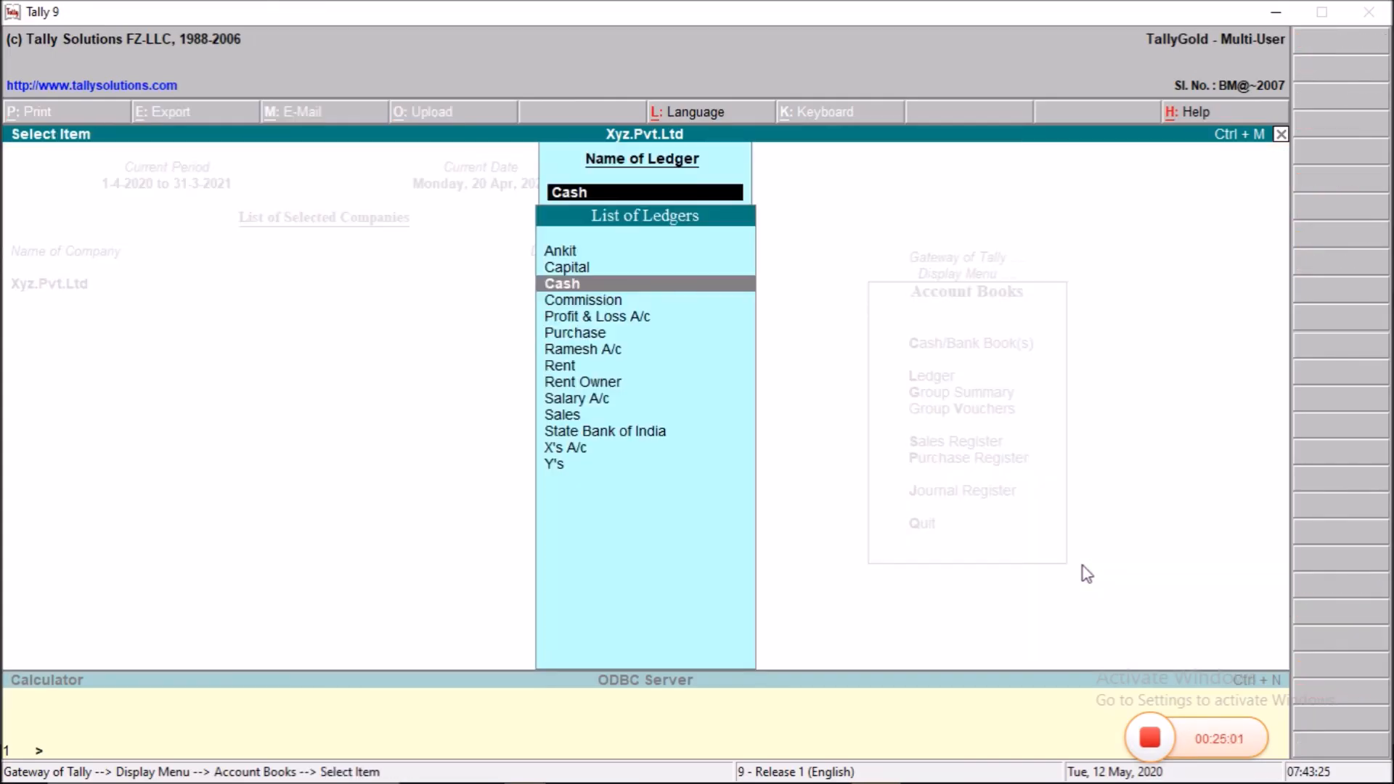
pyautogui.press('Down')
pyautogui.press('Down')
pyautogui.press('Down')
pyautogui.press('Down')
pyautogui.press('Down')
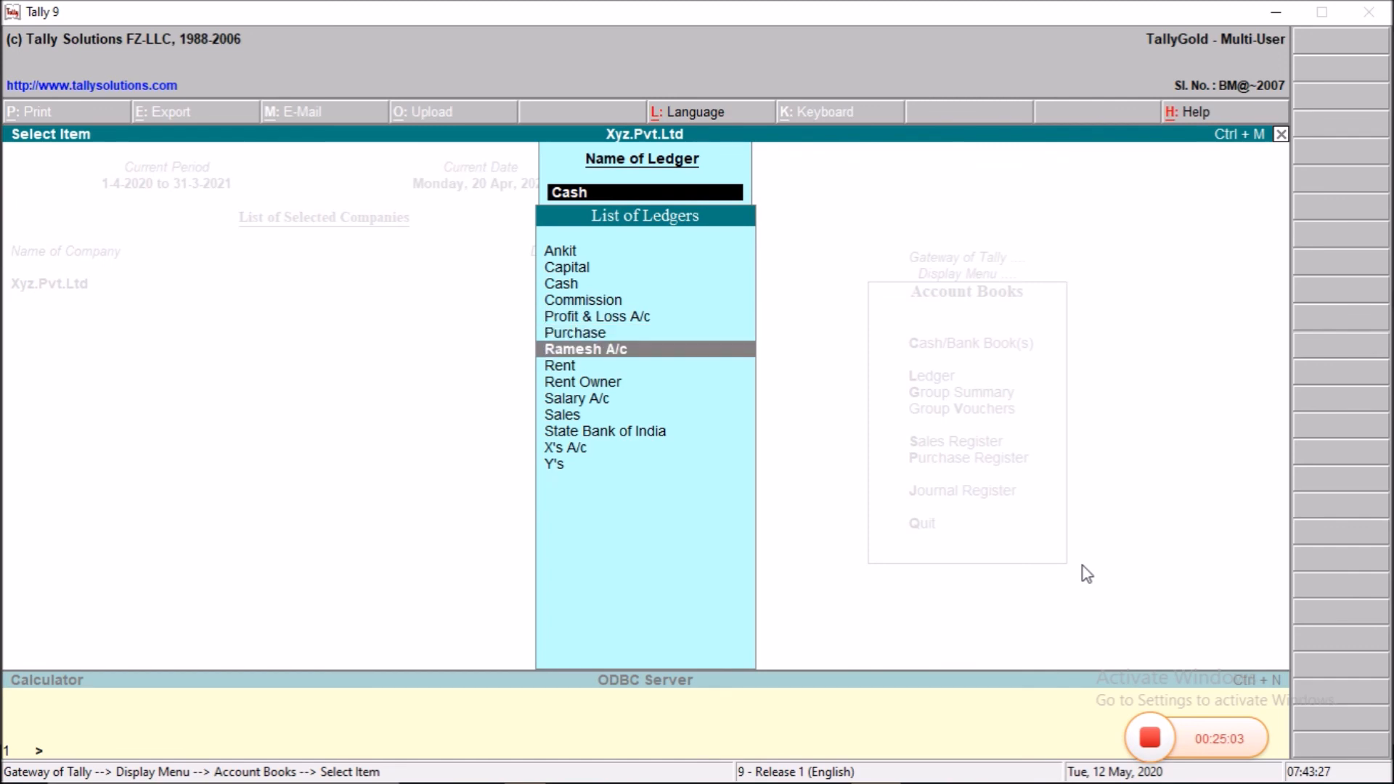
pyautogui.press('Up')
pyautogui.press('Up')
pyautogui.press('Return')
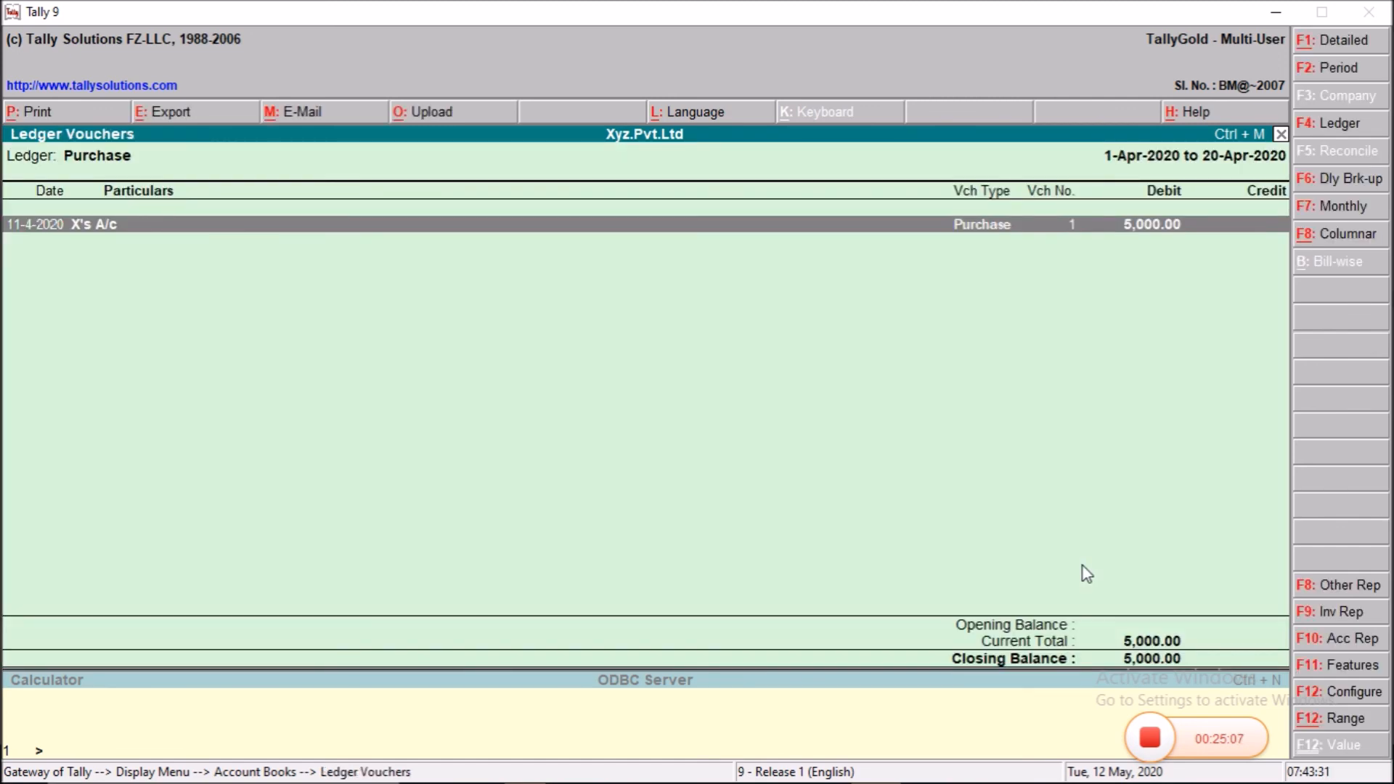
# Switch to the PDF notes and view the remaining ledger postings on page 10 and the Trial Balance on page 11
pyautogui.hotkey('alt', 'Tab')
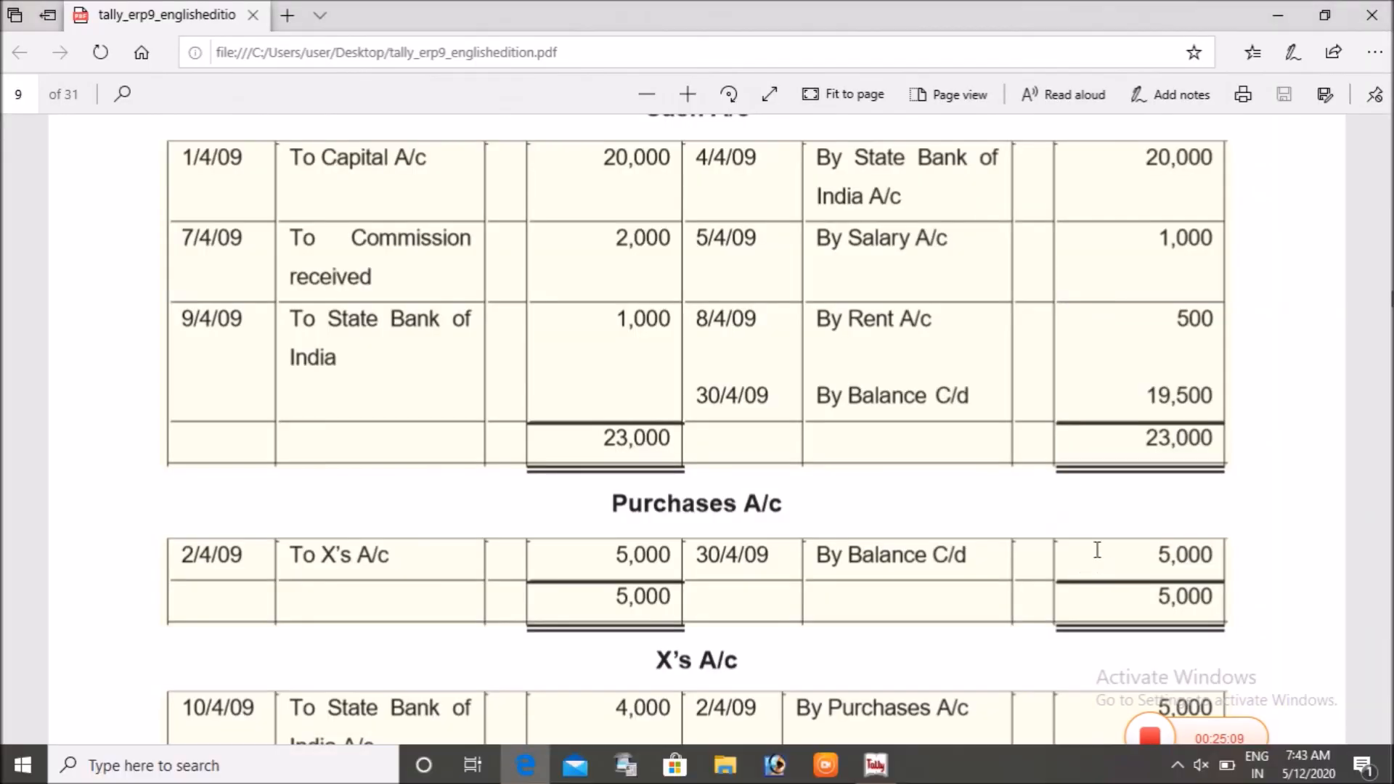
pyautogui.scroll(-18, 806, 561)
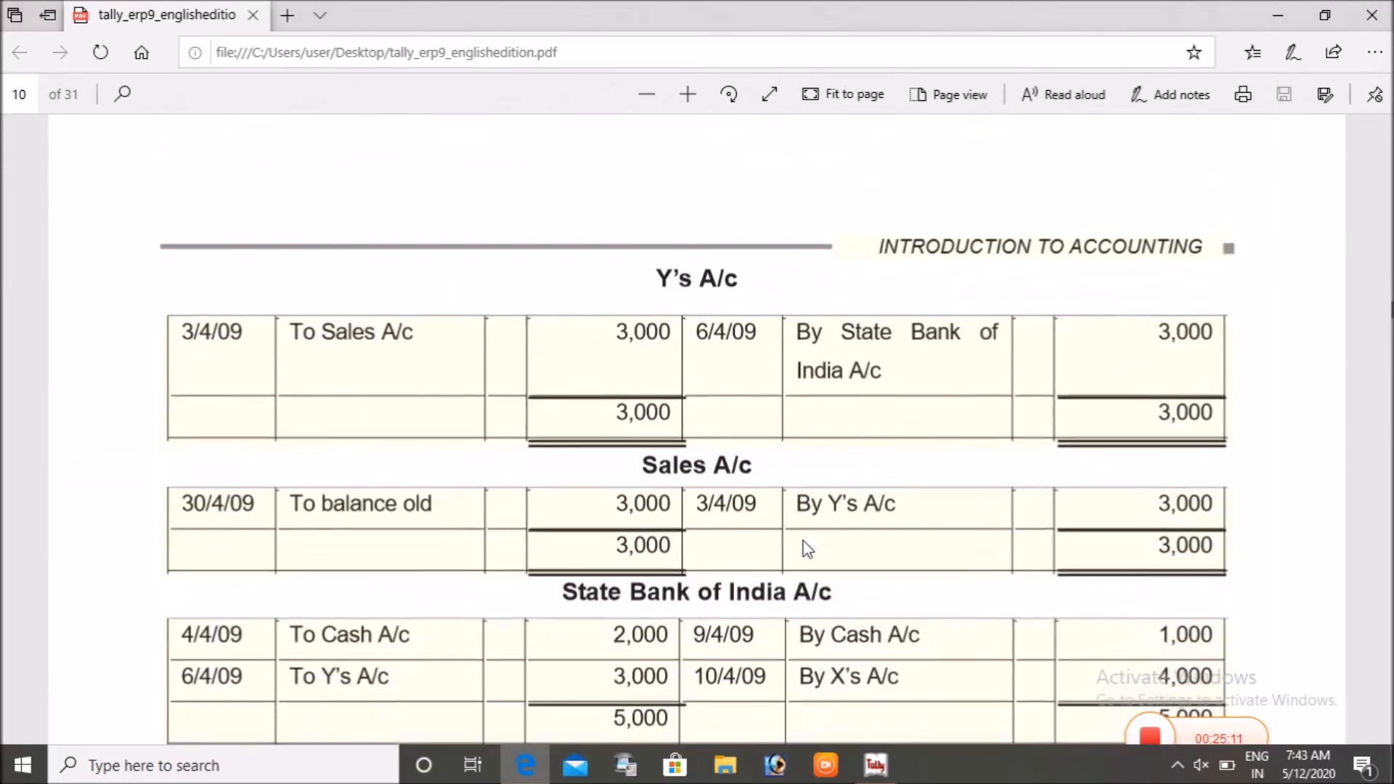
pyautogui.scroll(-9, 804, 542)
pyautogui.scroll(6, 804, 542)
pyautogui.scroll(-7, 804, 543)
pyautogui.scroll(-6, 804, 550)
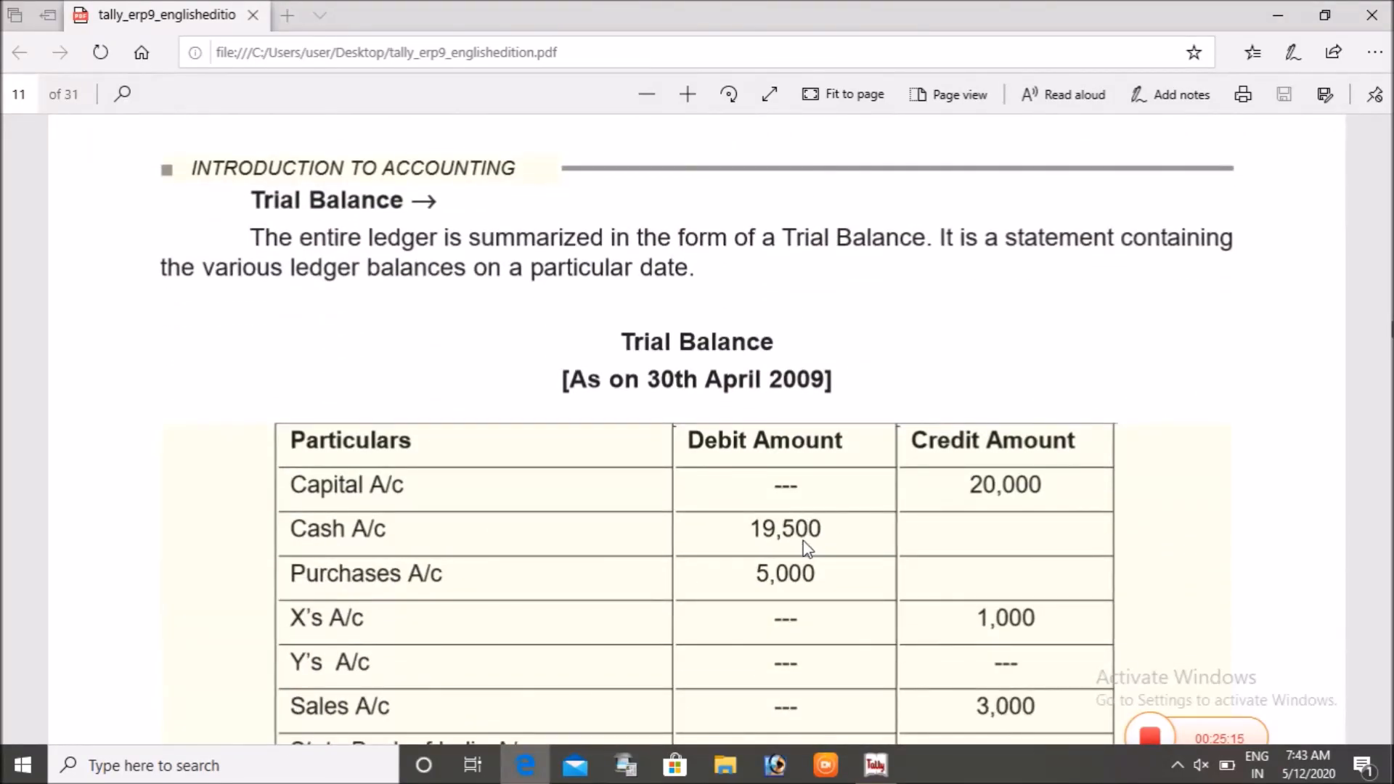
# Switch back to Tally, close the Purchase ledger display, and return to the Gateway of Tally
pyautogui.hotkey('alt', 'Tab')
pyautogui.press('Escape')
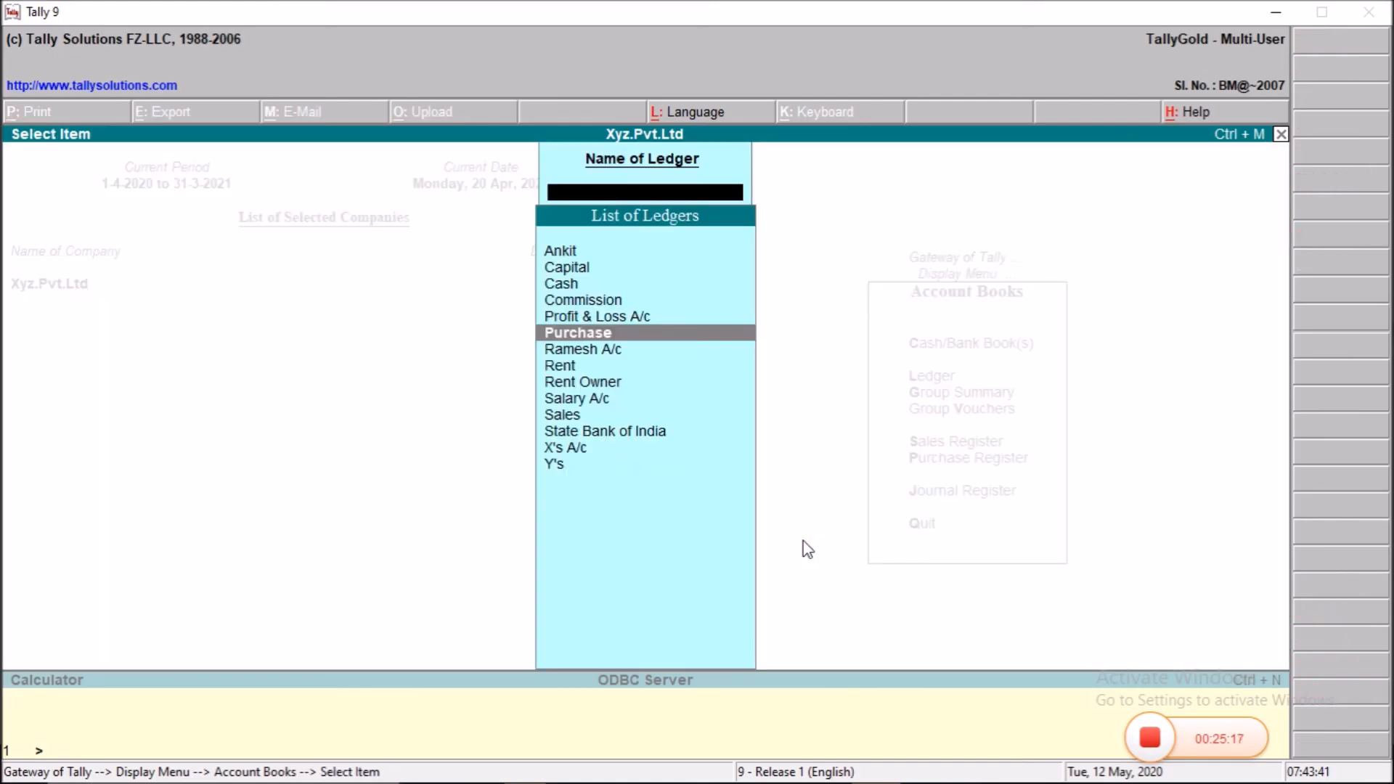
pyautogui.press('Escape')
pyautogui.press('Escape')
pyautogui.press('Escape')
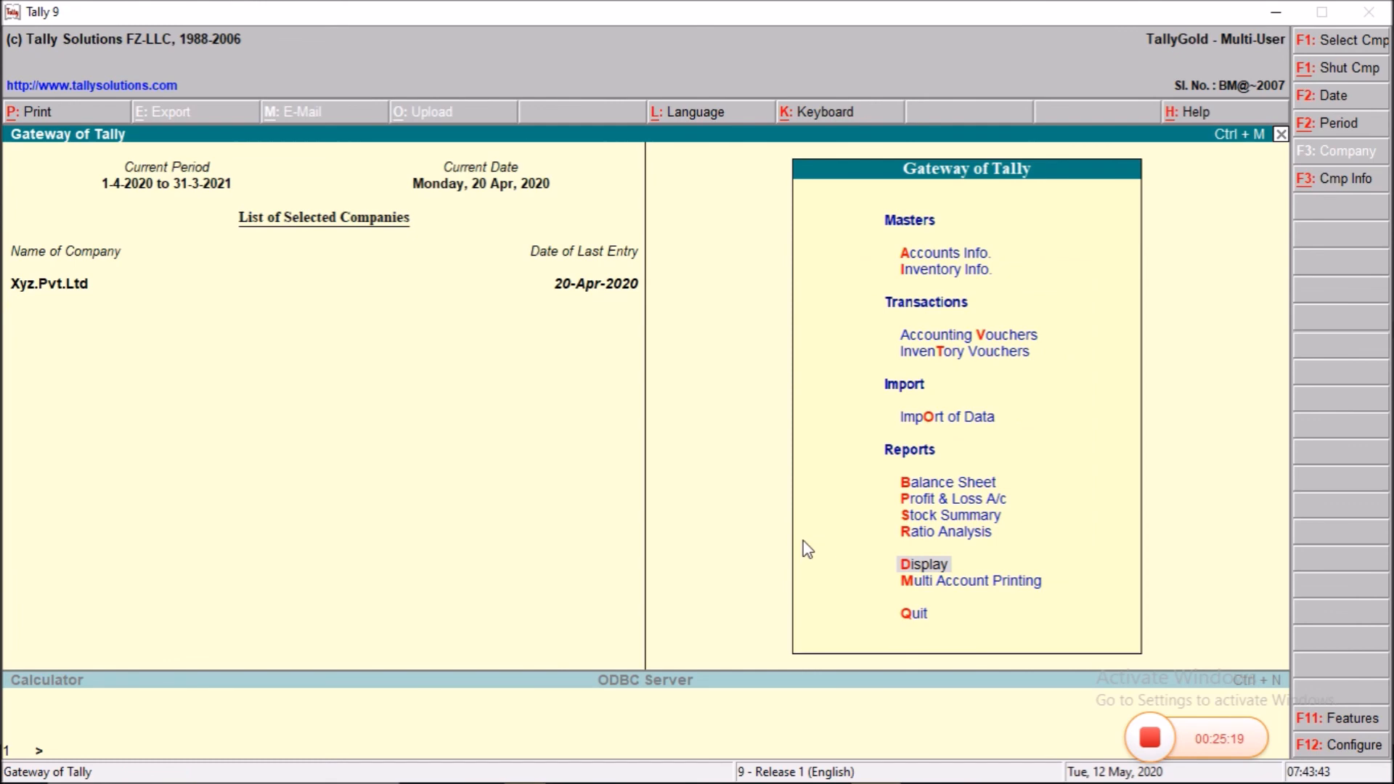
pyautogui.press('Return')
pyautogui.press('a')
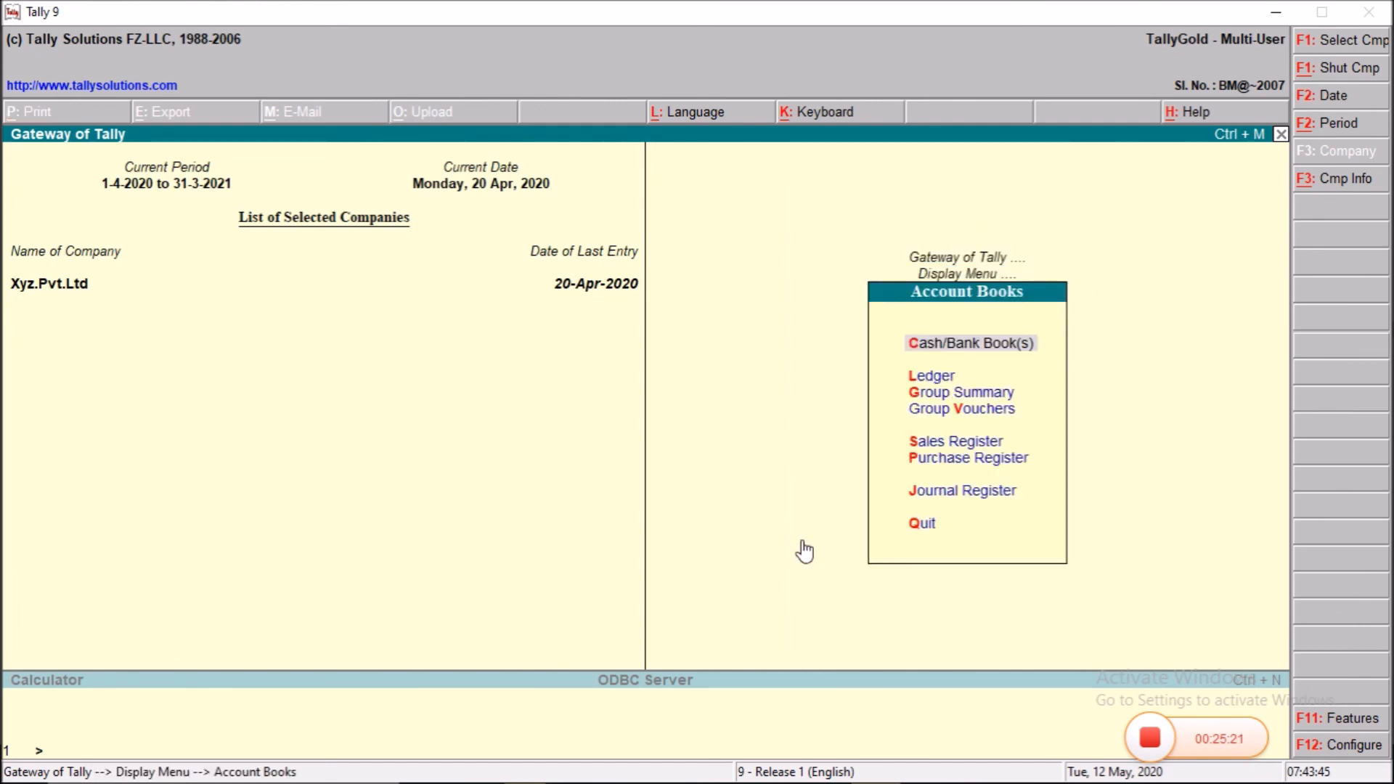
pyautogui.press('l')
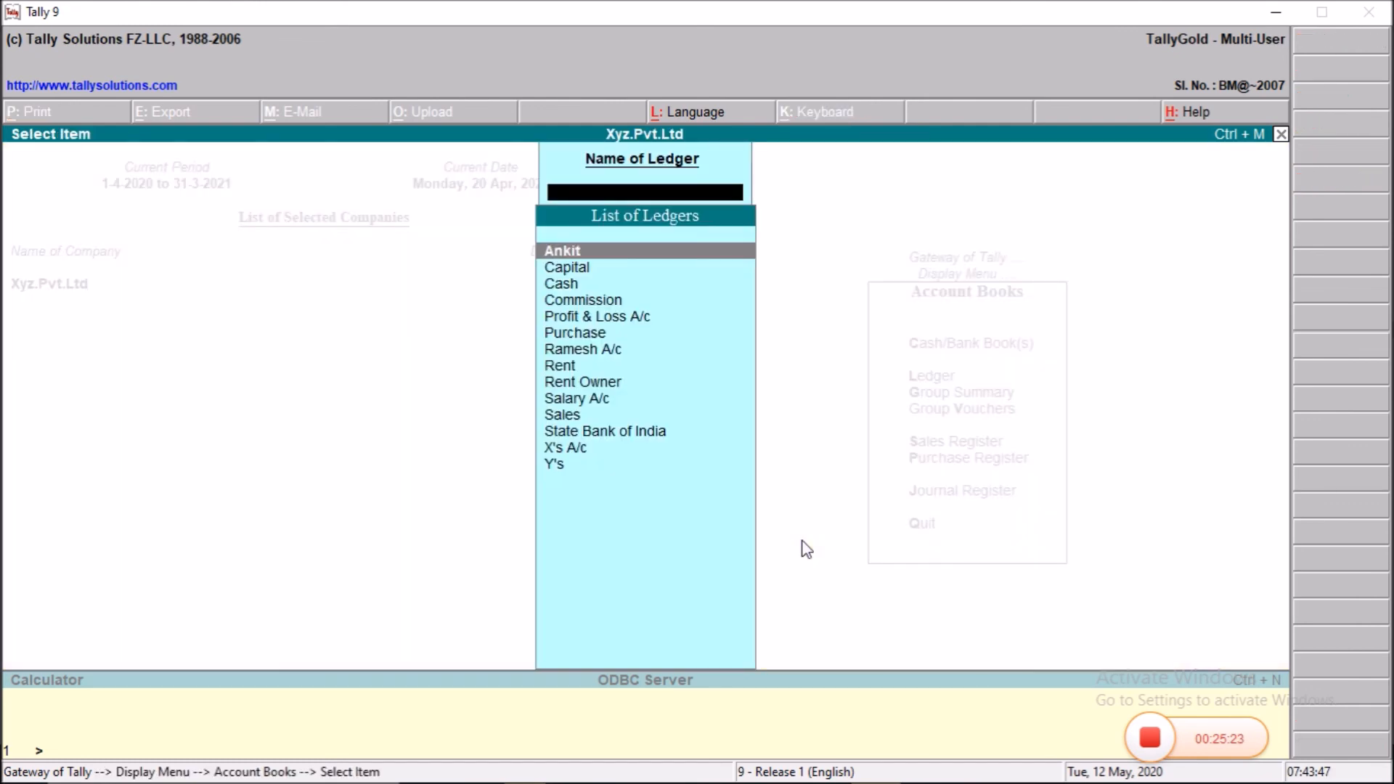
pyautogui.press('Escape')
pyautogui.press('Escape')
pyautogui.press('Escape')
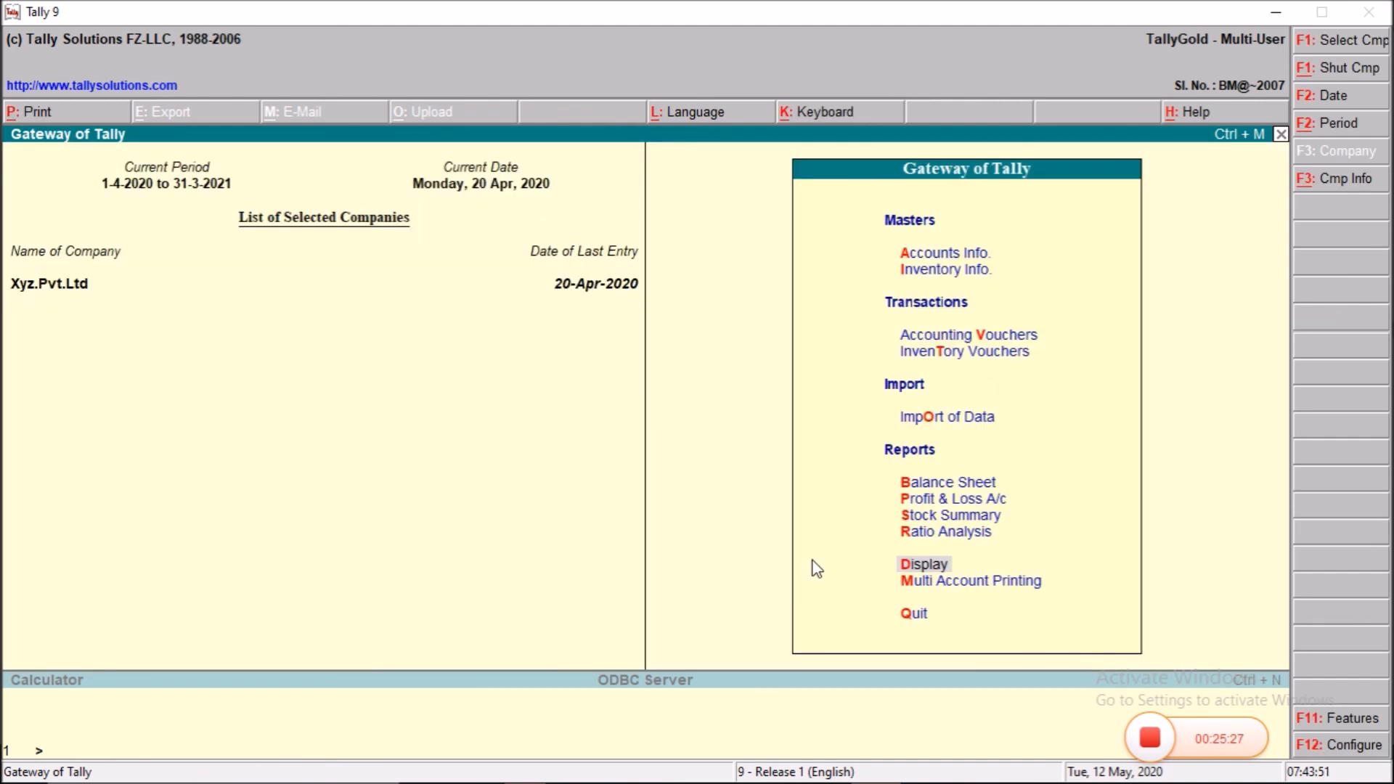
# Switch to the PDF notes and review the list of ten sample transactions on page 6
pyautogui.hotkey('alt', 'Tab')
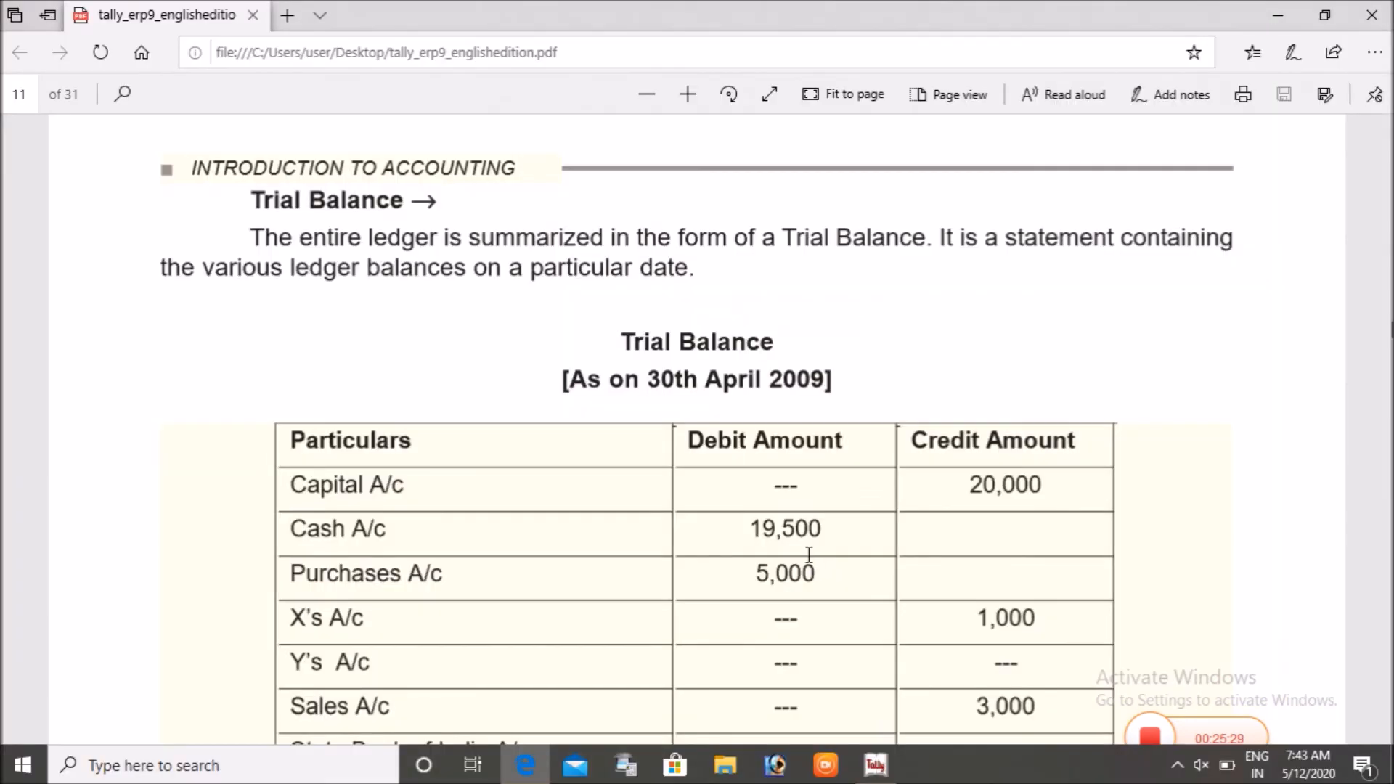
pyautogui.scroll(10, 669, 476)
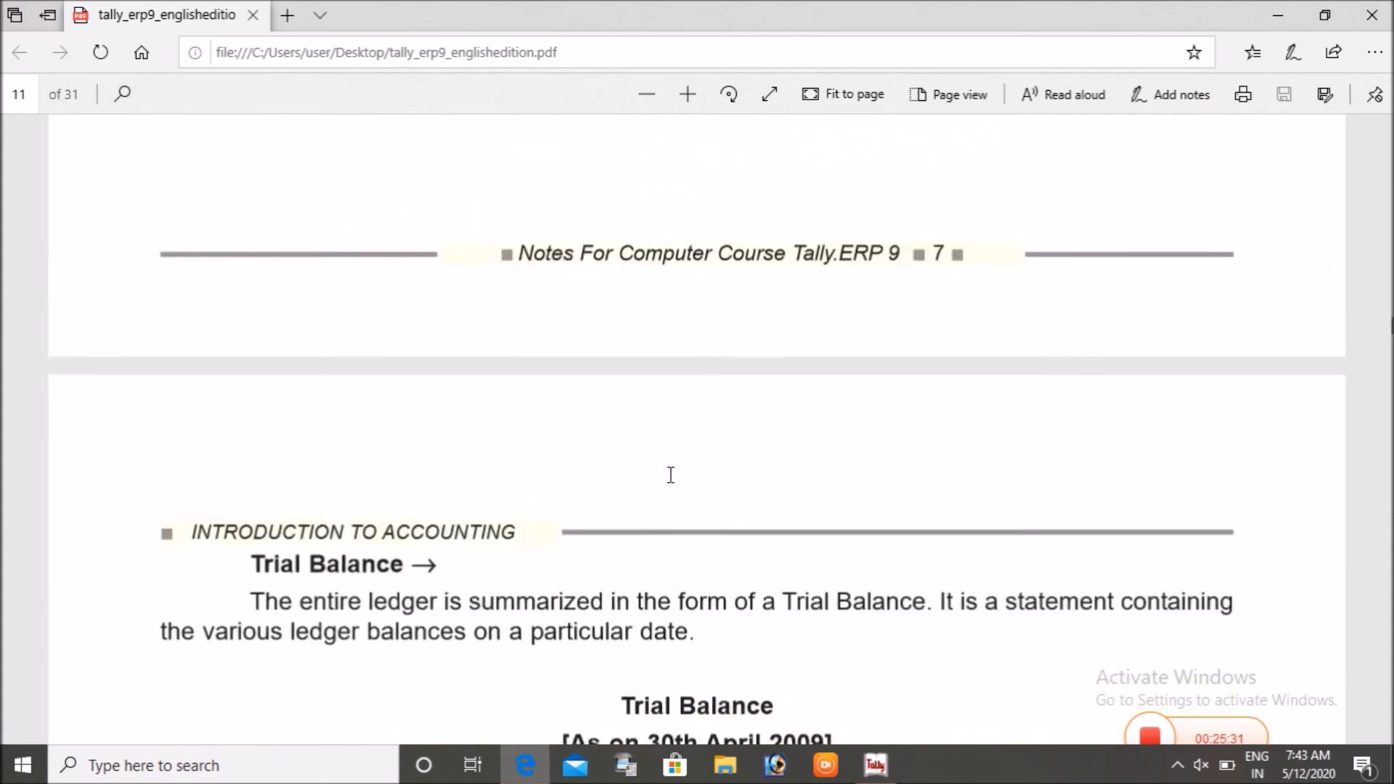
pyautogui.scroll(15, 670, 475)
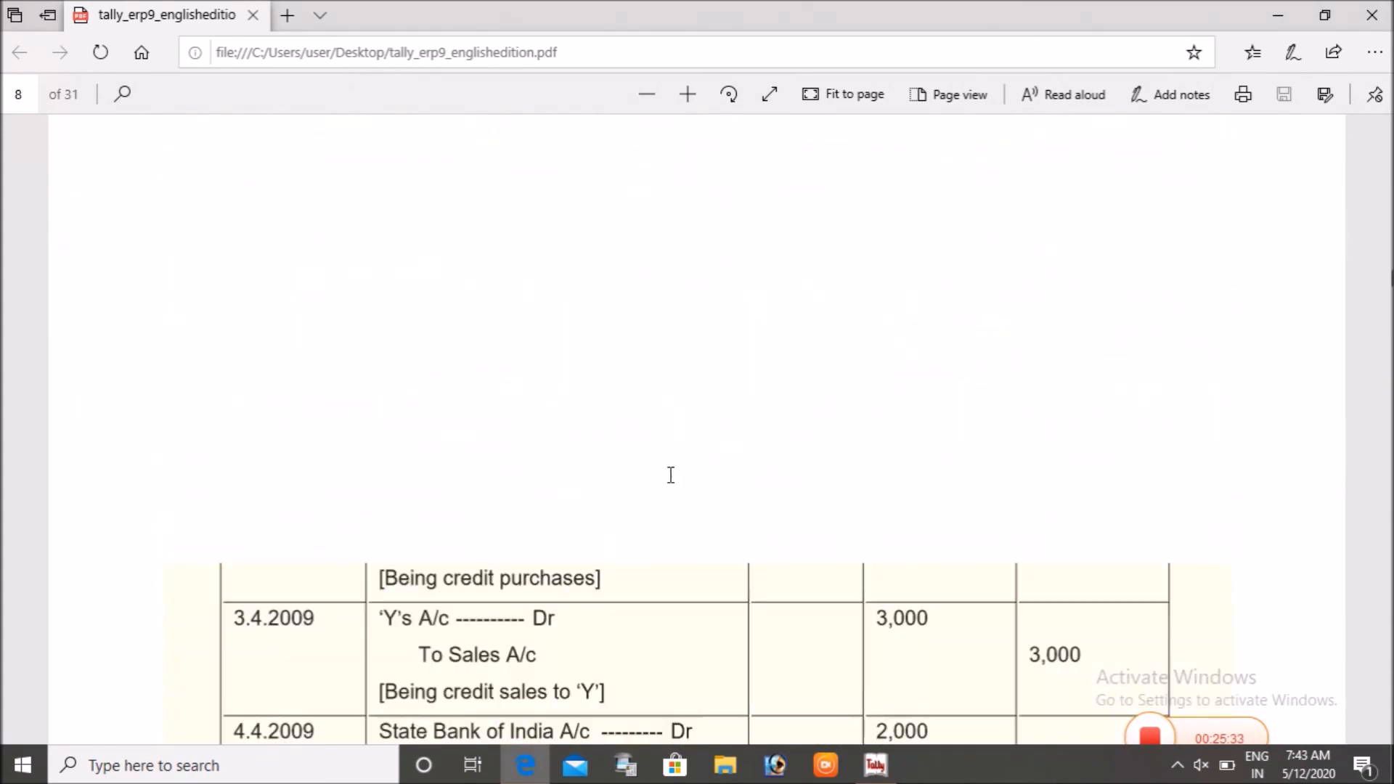
pyautogui.scroll(15, 670, 475)
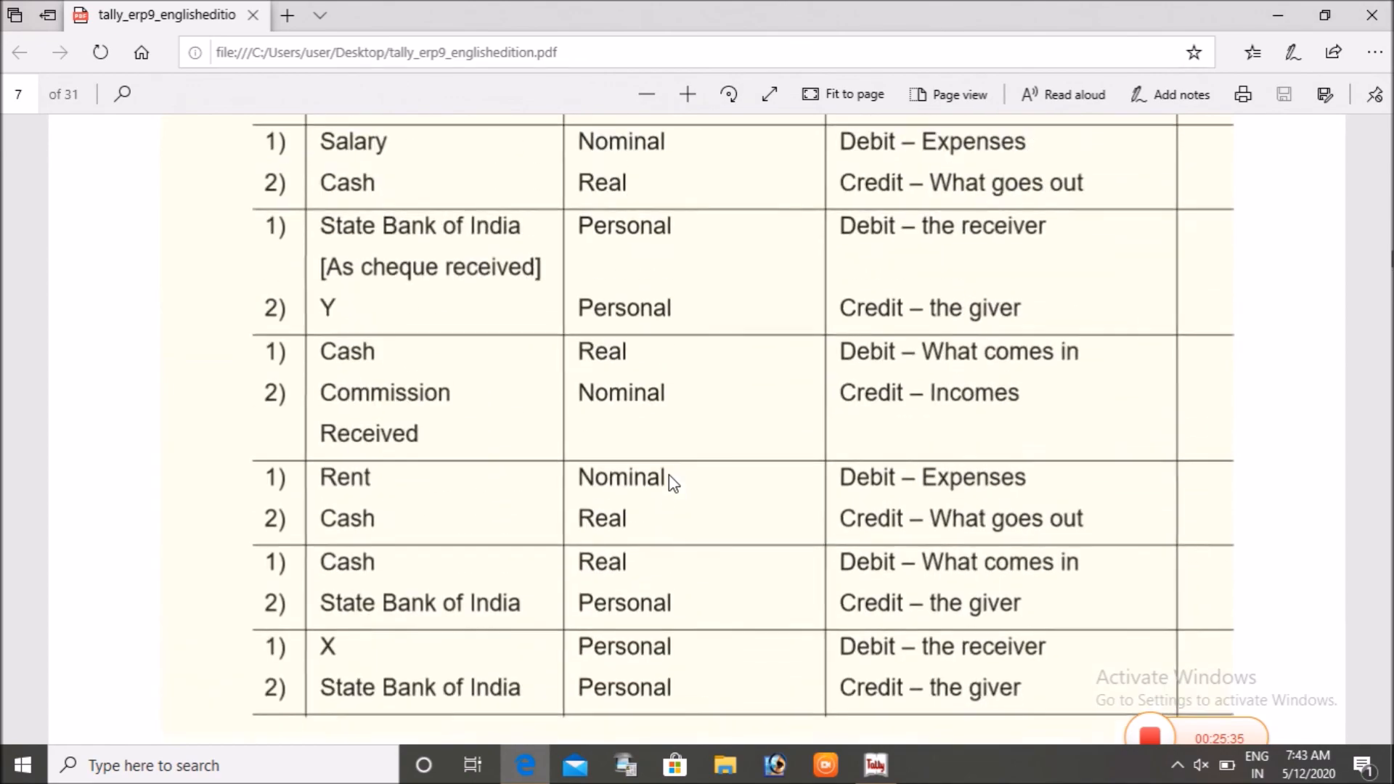
pyautogui.scroll(8, 669, 478)
pyautogui.scroll(-2, 671, 476)
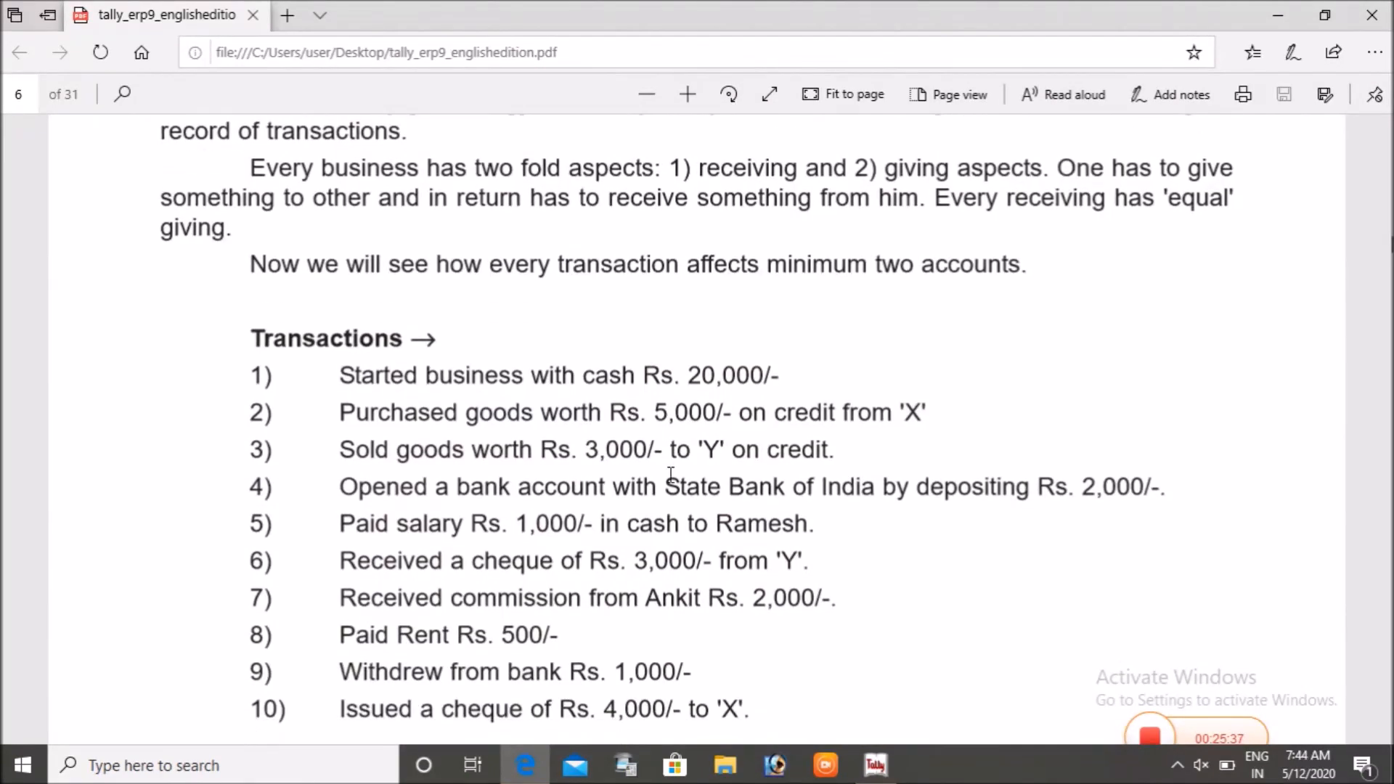
pyautogui.scroll(-2, 670, 475)
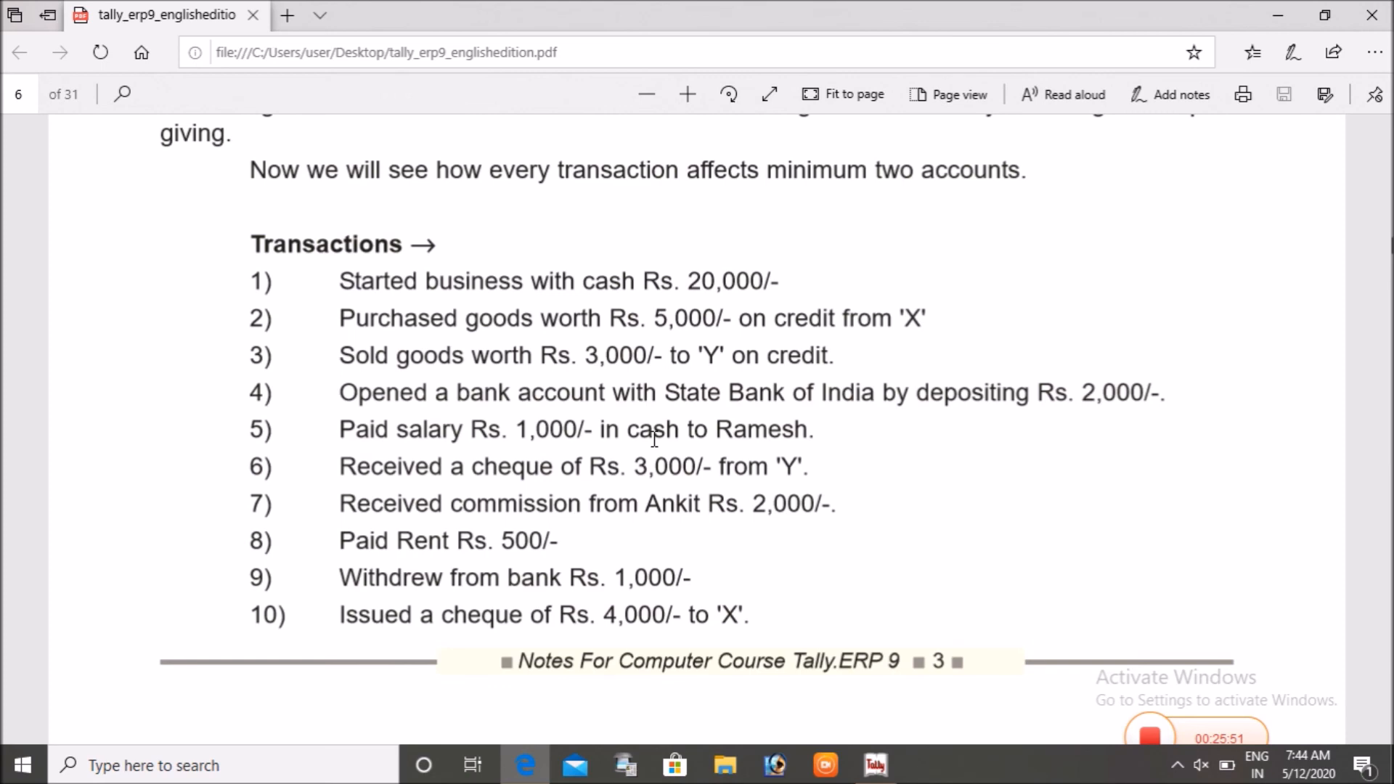
# Switch to Tally and open the list of voucher types for alteration
pyautogui.hotkey('alt', 'Tab')
pyautogui.press('a')
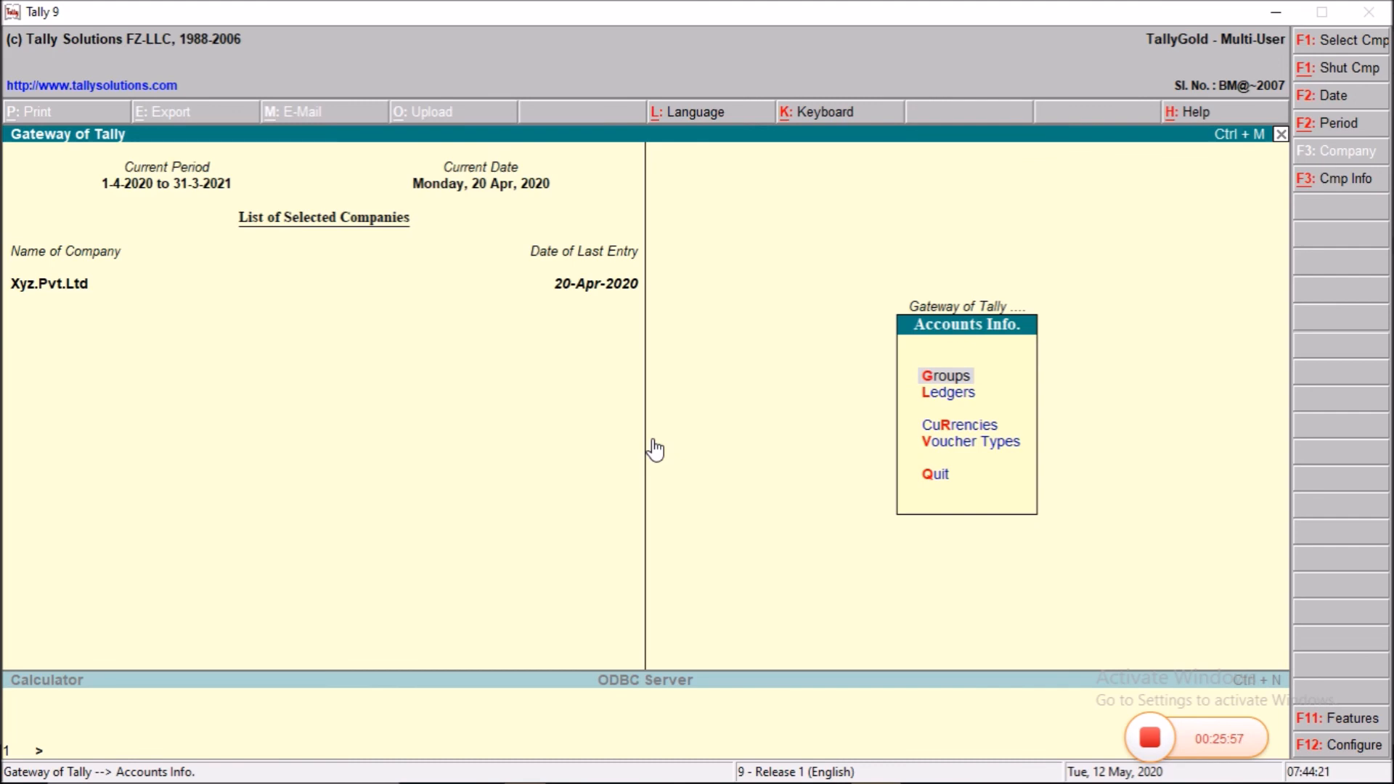
pyautogui.press('v')
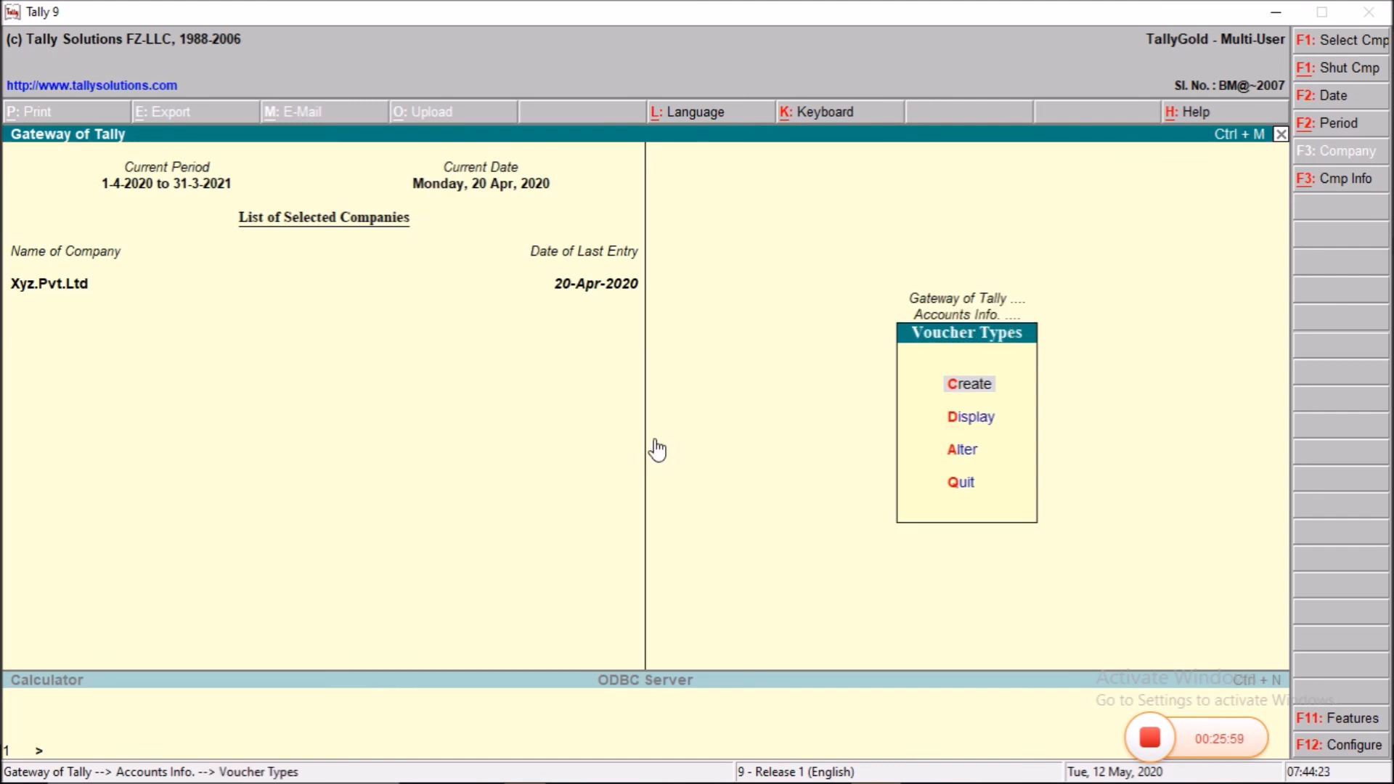
pyautogui.press('a')
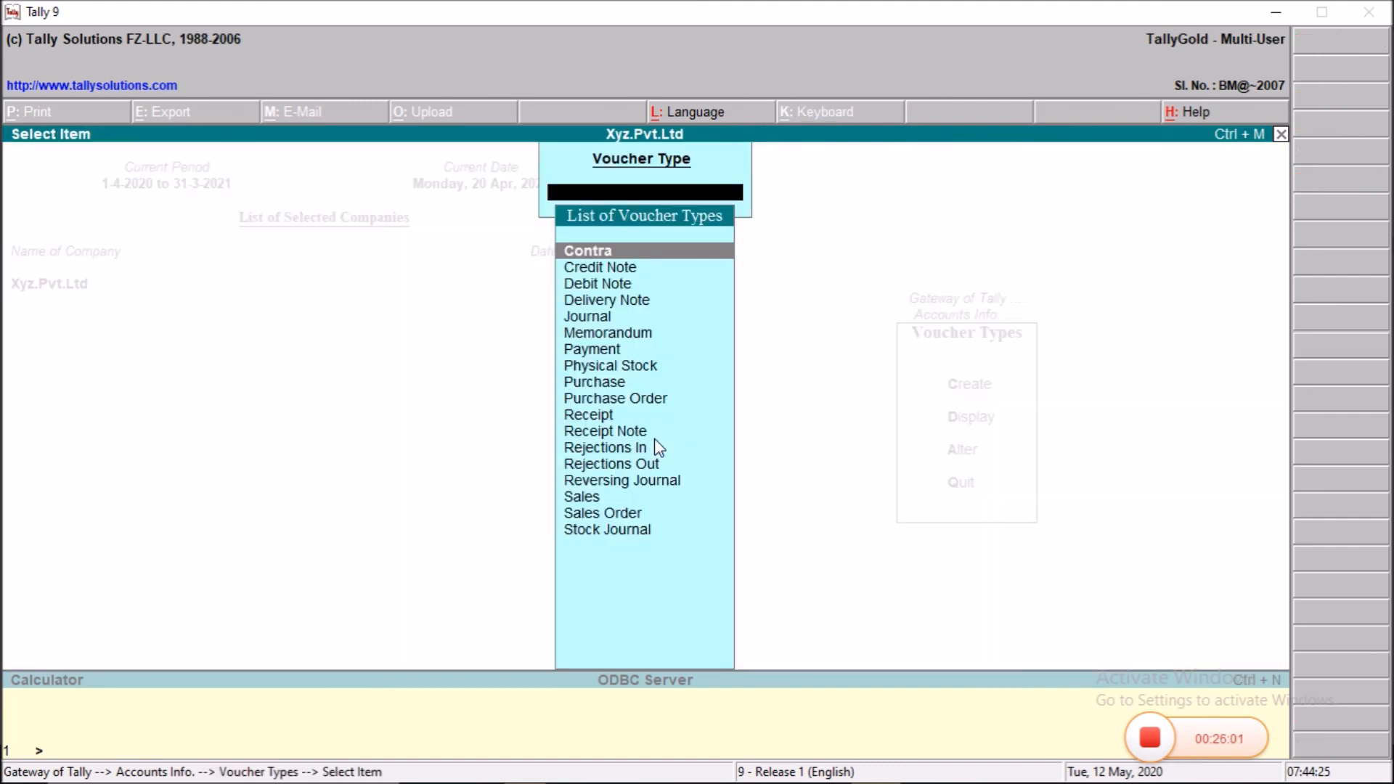